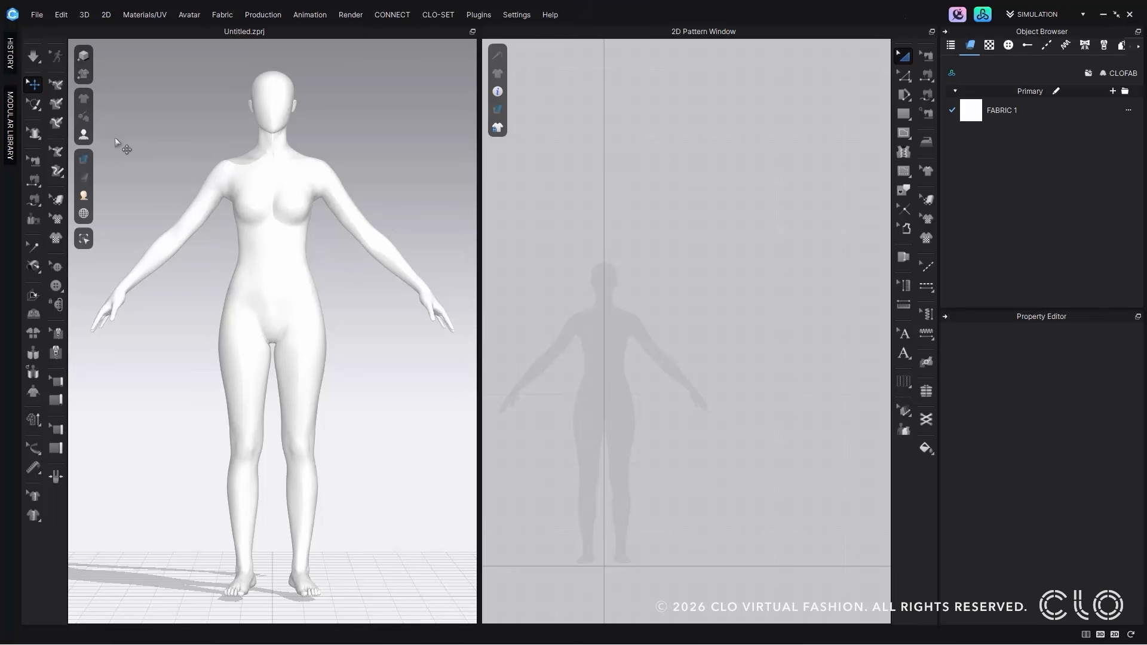
# Step: Start the 3D Pencil (Avatar) tool with the pencil type and the front viewpoint
pyautogui.click(60, 168)
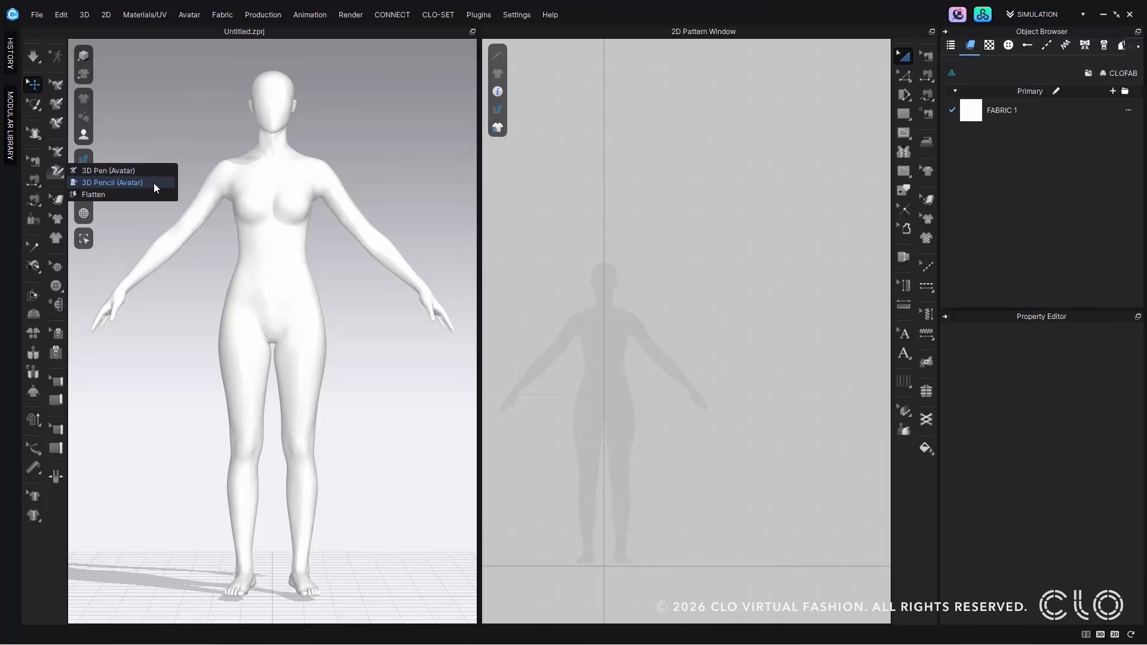
pyautogui.click(113, 182)
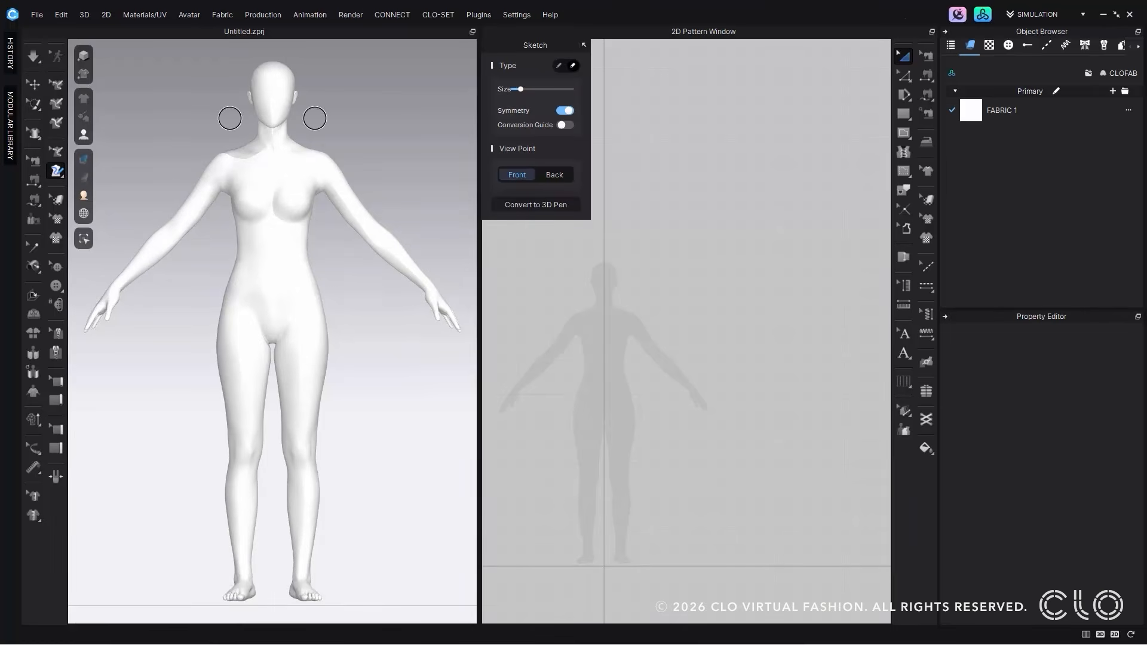
pyautogui.click(567, 174)
pyautogui.click(521, 173)
pyautogui.scroll(3, 299, 288)
pyautogui.scroll(-4, 299, 288)
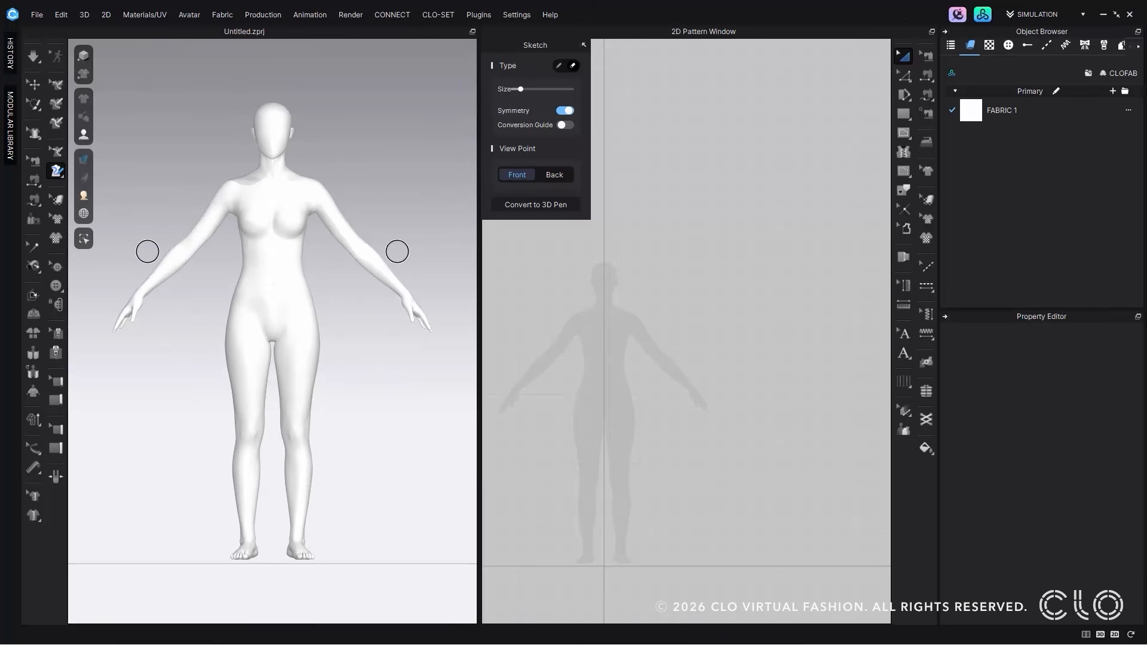
pyautogui.click(558, 67)
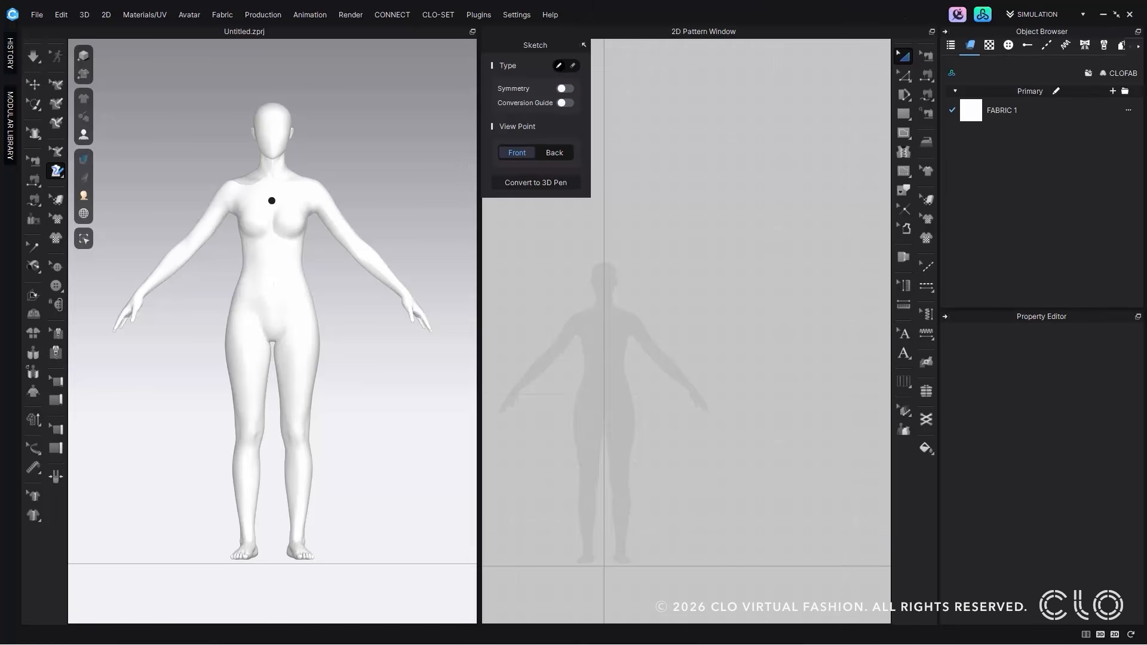
# Step: Draw a freehand test stroke on the chest, and with Symmetry on a mirrored stroke from the waist down the hips
pyautogui.moveTo(272, 201)
pyautogui.mouseDown()
pyautogui.moveTo(288, 190)
pyautogui.moveTo(312, 204)
pyautogui.mouseUp()
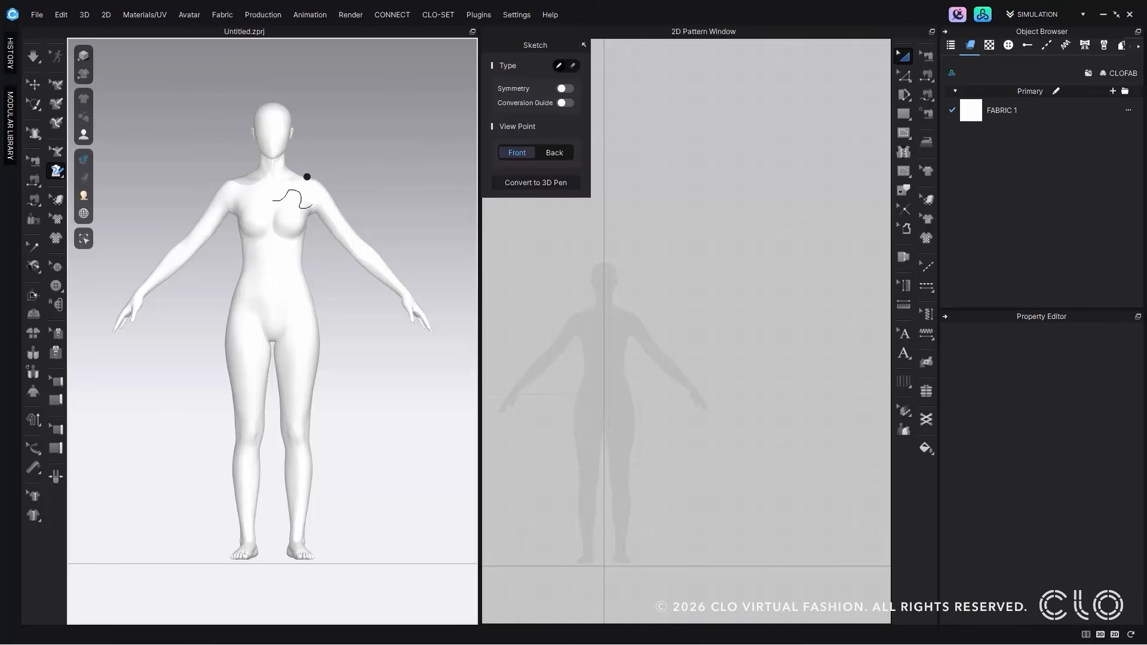
pyautogui.click(564, 88)
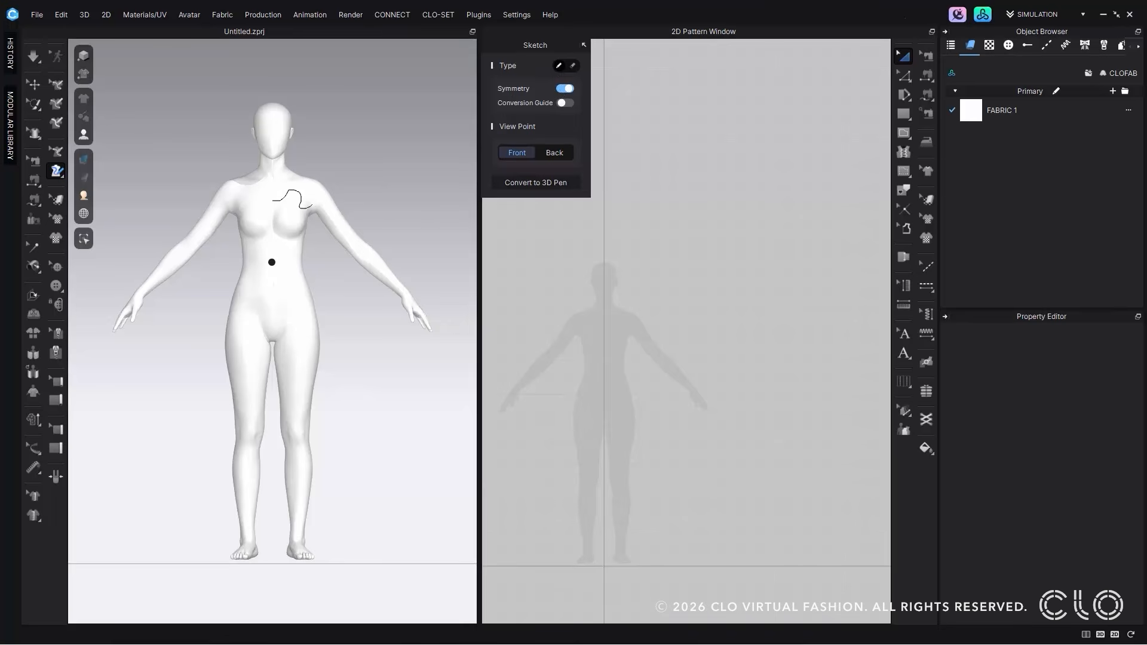
pyautogui.moveTo(274, 266)
pyautogui.mouseDown()
pyautogui.moveTo(317, 265)
pyautogui.moveTo(348, 356)
pyautogui.mouseUp()
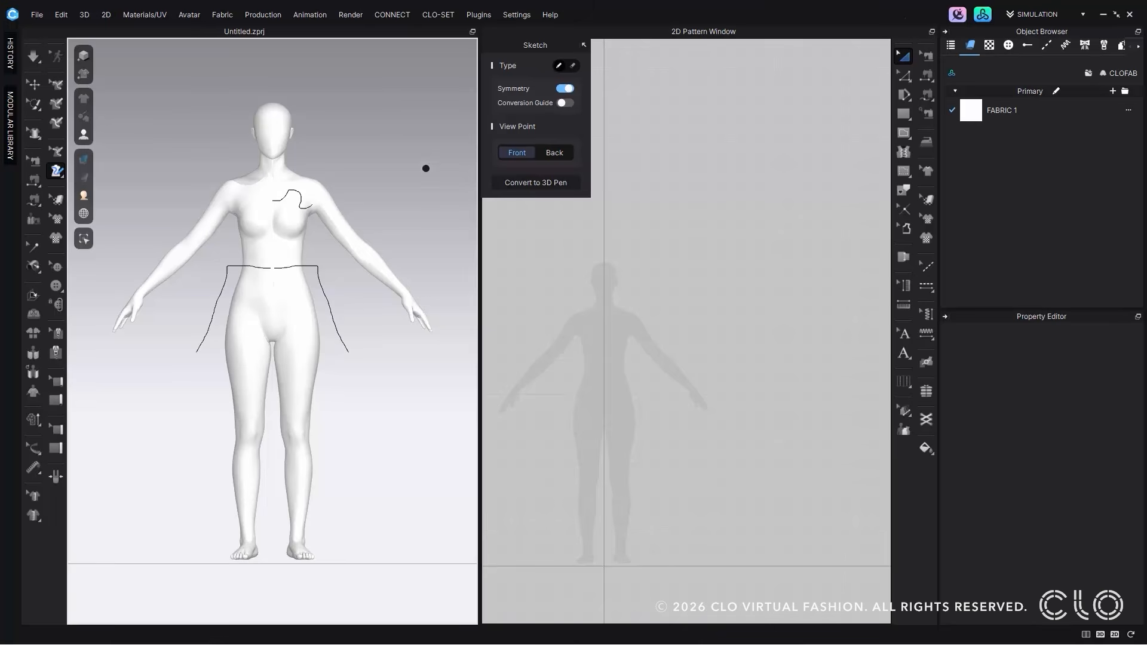
# Step: Turn on Conversion Guide and draw mirrored curved and straight test strokes over the hips and thighs
pyautogui.click(564, 104)
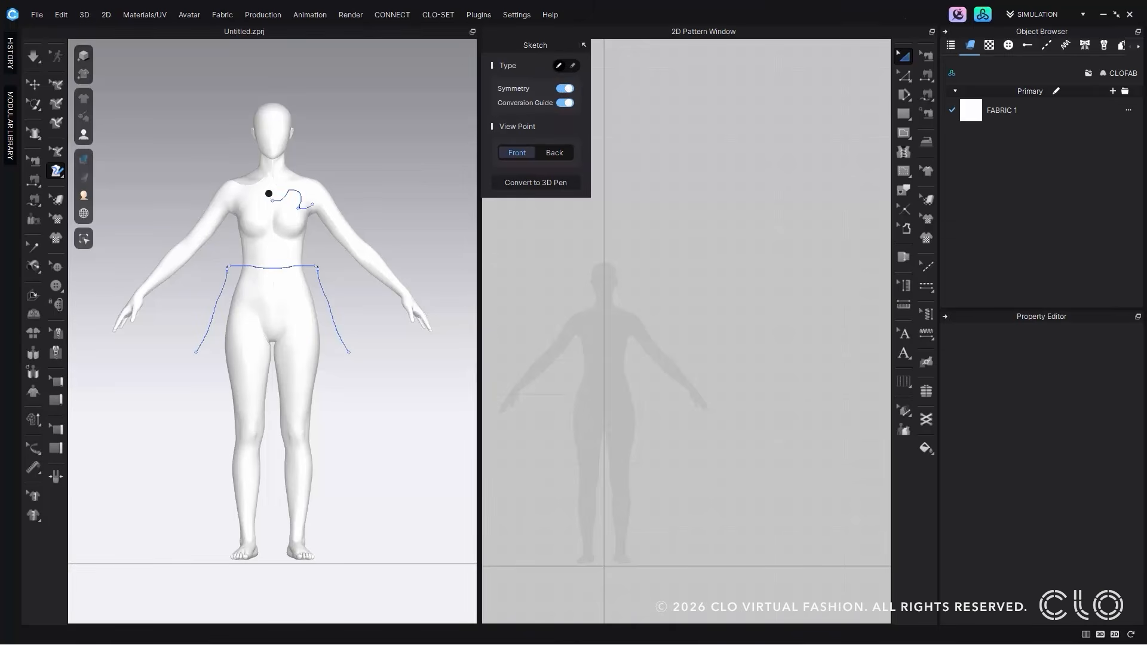
pyautogui.moveTo(287, 295)
pyautogui.mouseDown()
pyautogui.moveTo(312, 310)
pyautogui.moveTo(316, 421)
pyautogui.mouseUp()
pyautogui.moveTo(300, 357); pyautogui.dragTo(301, 431)
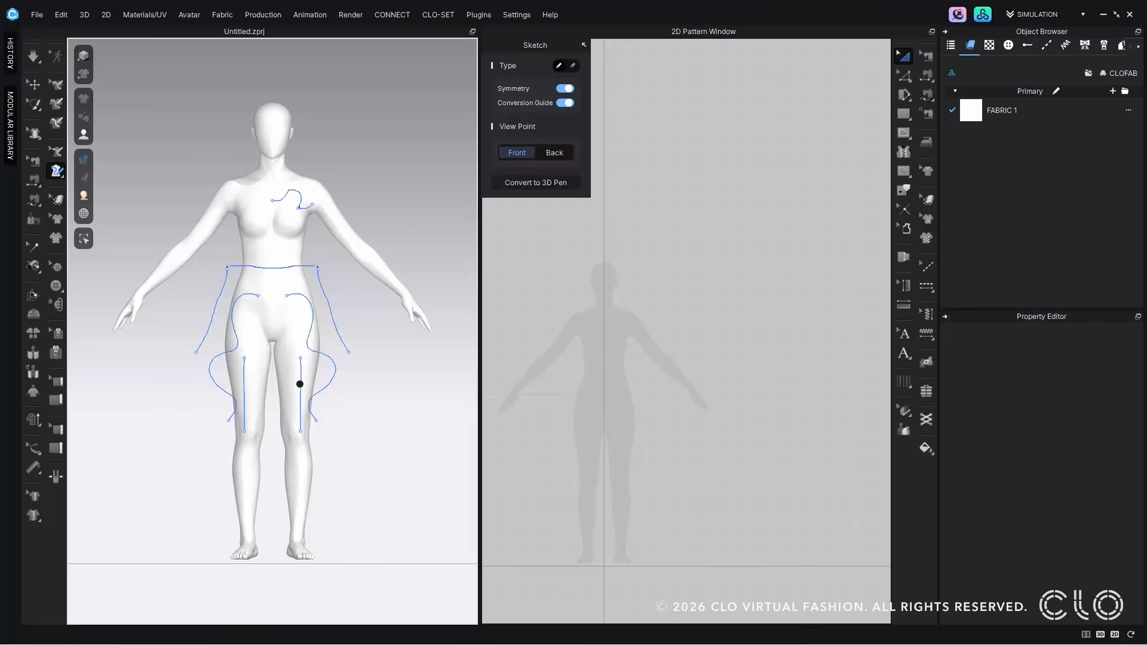
pyautogui.click(556, 152)
pyautogui.click(511, 154)
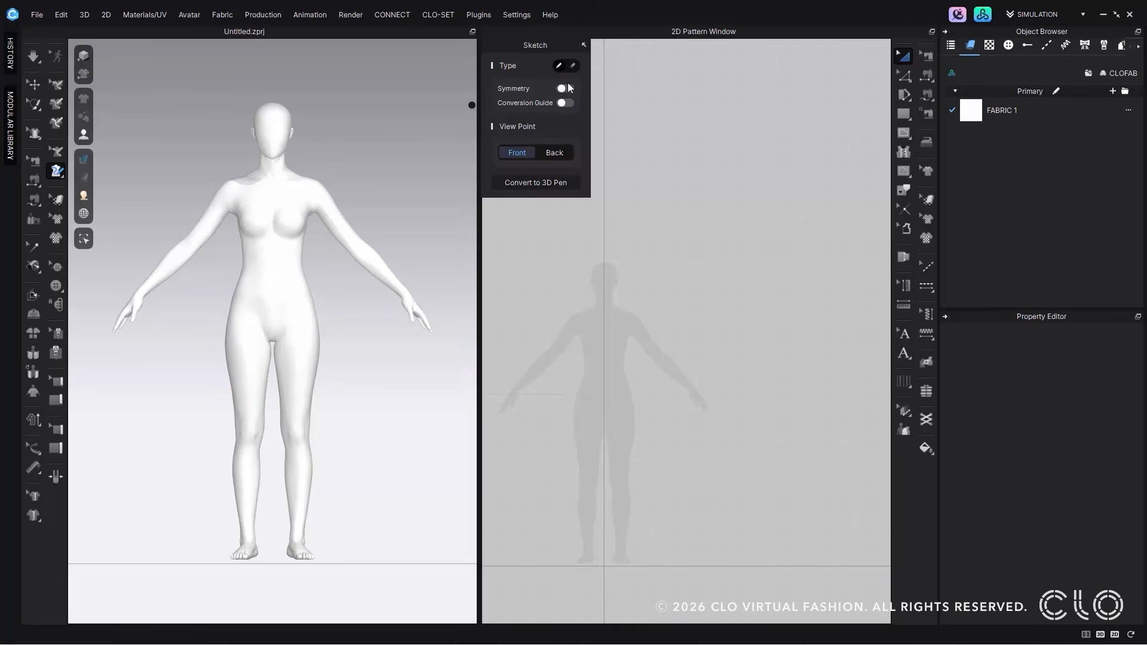
# Step: With Symmetry and Conversion Guide on, sketch the front of a strapless dress with sweetheart neckline, underbust seam and flared knee-length skirt
pyautogui.click(564, 103)
pyautogui.scroll(3, 273, 250)
pyautogui.moveTo(333, 175)
pyautogui.mouseDown()
pyautogui.moveTo(293, 156)
pyautogui.moveTo(271, 165)
pyautogui.mouseUp()
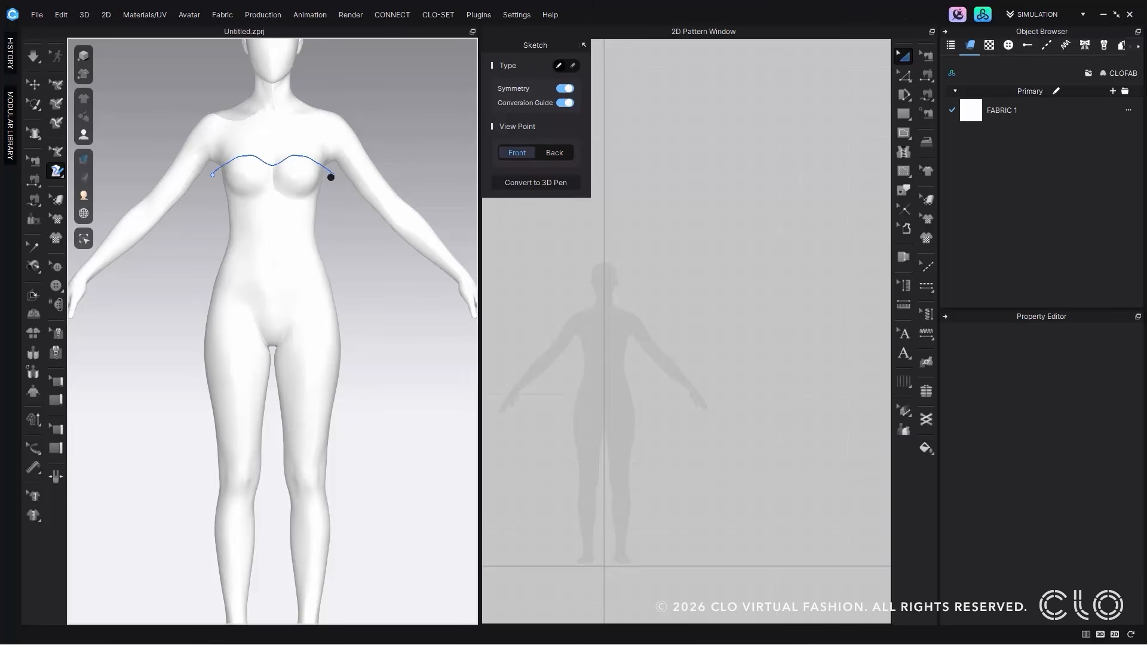
pyautogui.moveTo(332, 174)
pyautogui.mouseDown()
pyautogui.moveTo(328, 228)
pyautogui.moveTo(273, 203)
pyautogui.moveTo(322, 222)
pyautogui.moveTo(366, 466)
pyautogui.moveTo(275, 465)
pyautogui.mouseUp()
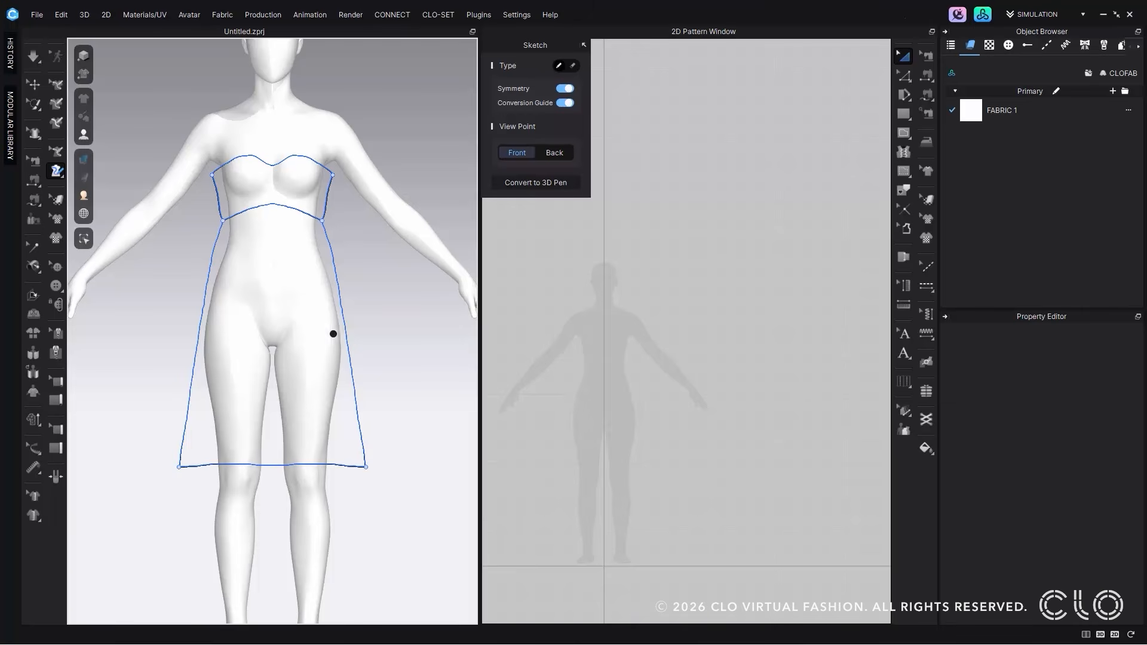
# Step: Sketch the dress outline on the avatar's back with a straight top edge, waist seam, side lines and hem
pyautogui.click(558, 154)
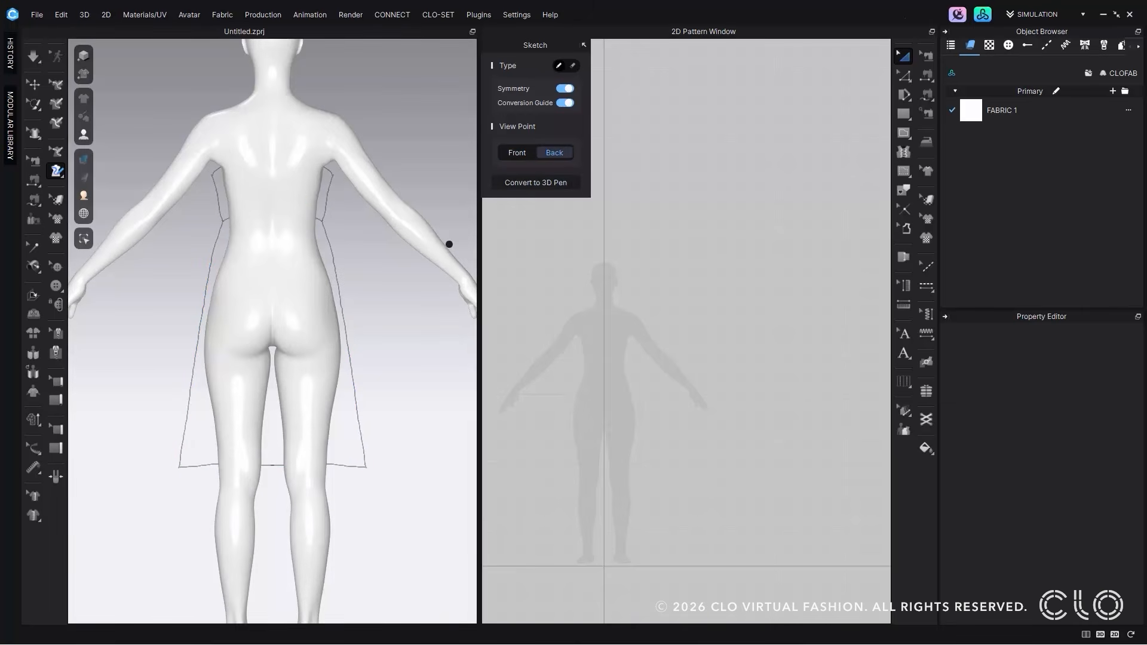
pyautogui.moveTo(213, 173)
pyautogui.mouseDown()
pyautogui.moveTo(272, 174)
pyautogui.moveTo(223, 215)
pyautogui.moveTo(276, 216)
pyautogui.moveTo(215, 249)
pyautogui.moveTo(178, 467)
pyautogui.moveTo(274, 472)
pyautogui.mouseUp()
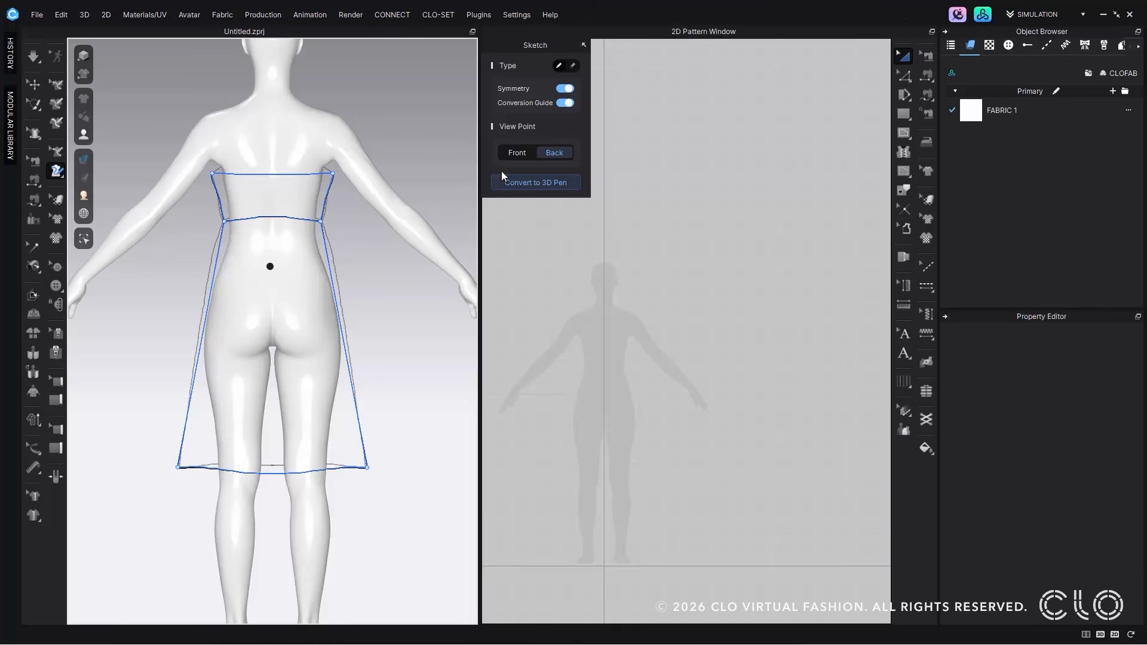
# Step: Erase the back waist seam with a slightly smaller eraser and redraw it as a smooth mirrored line
pyautogui.click(575, 65)
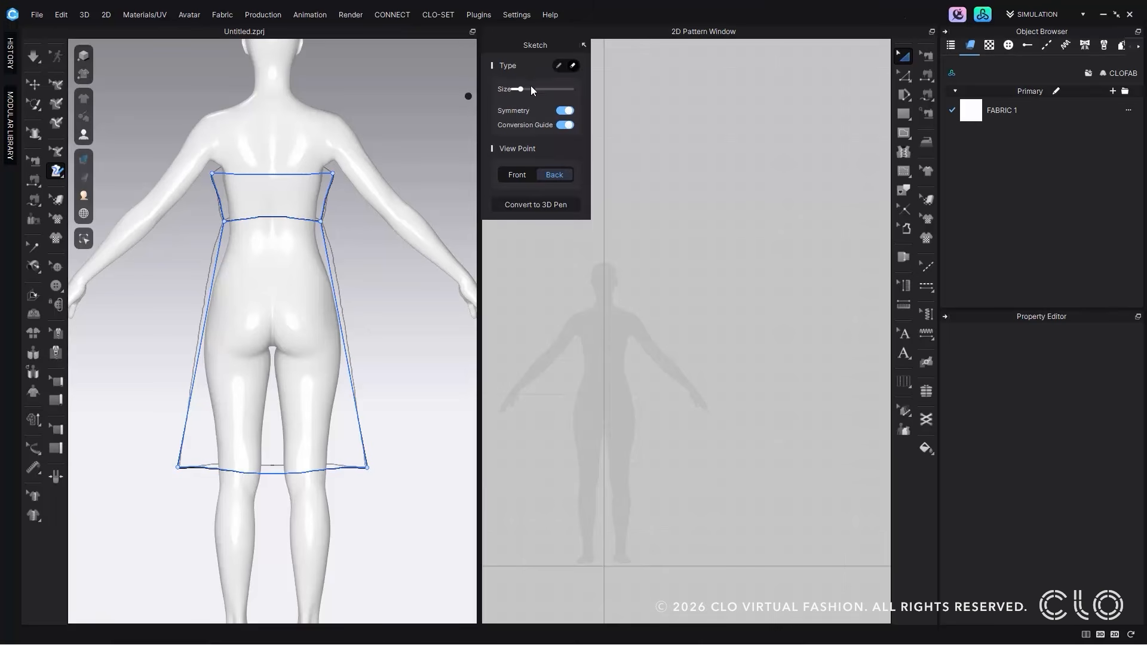
pyautogui.moveTo(520, 88)
pyautogui.mouseDown()
pyautogui.moveTo(558, 88)
pyautogui.moveTo(519, 92)
pyautogui.mouseUp()
pyautogui.moveTo(236, 220); pyautogui.dragTo(261, 220)
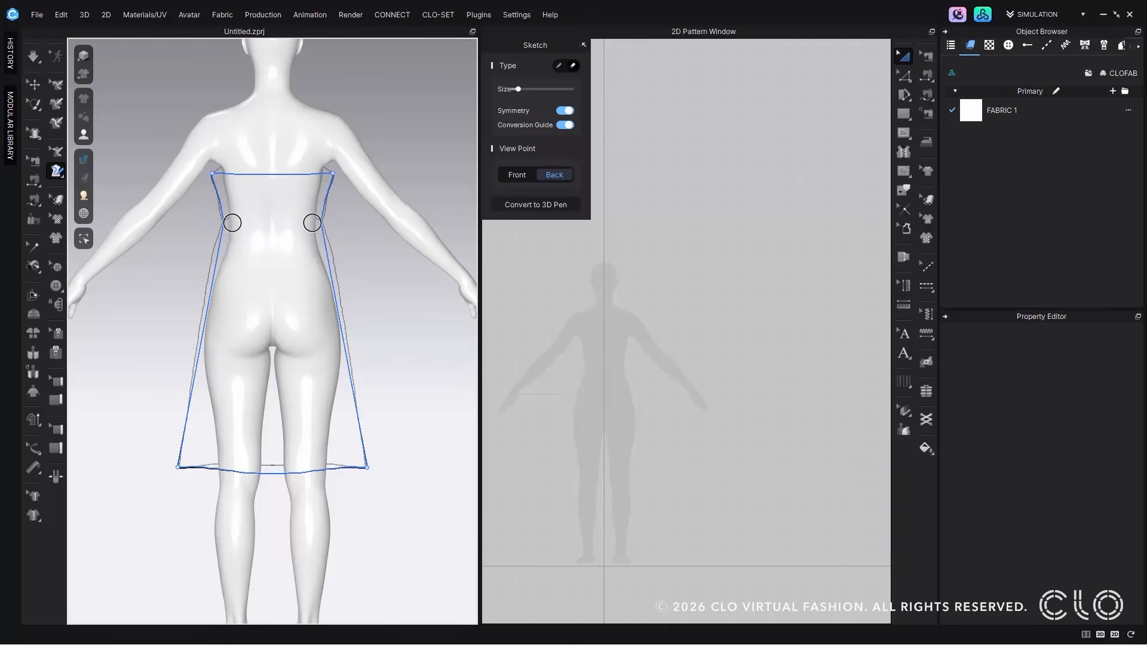
pyautogui.click(558, 66)
pyautogui.moveTo(226, 223); pyautogui.dragTo(273, 216)
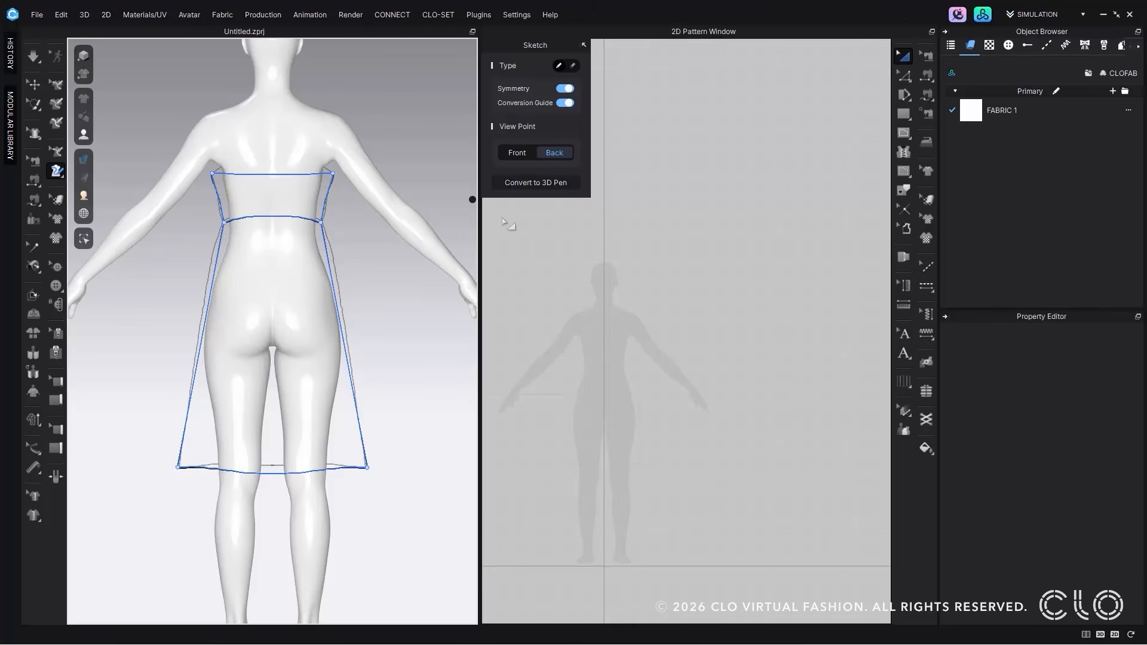
# Step: Convert the dress sketch to 3D Pen lines and check them from the front and back
pyautogui.click(533, 186)
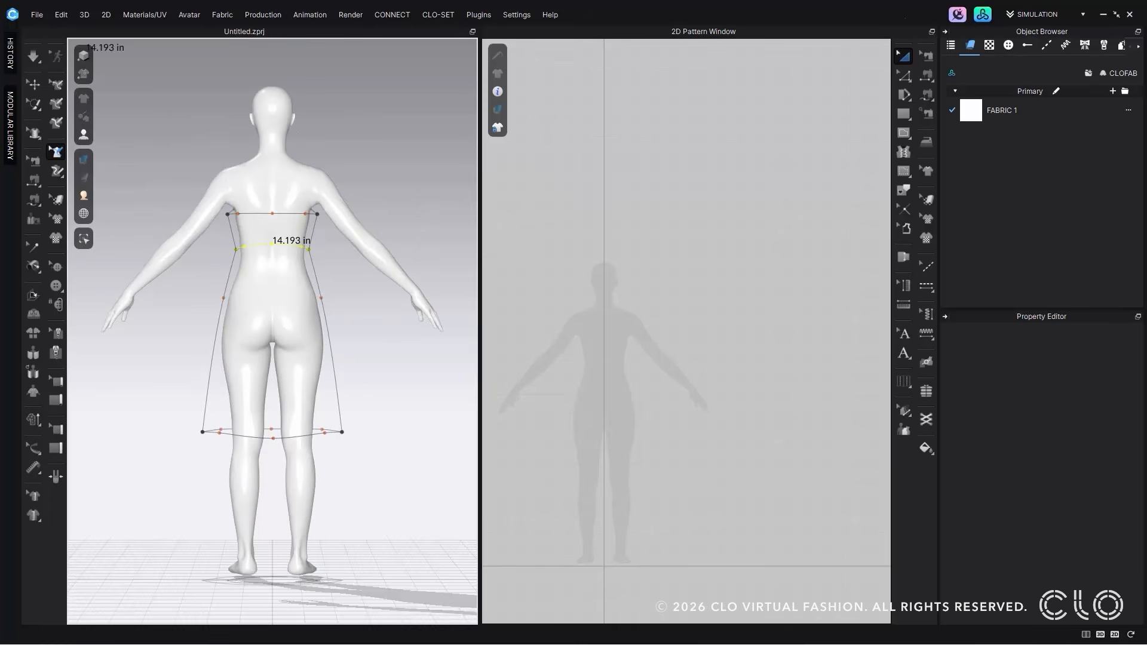
pyautogui.moveTo(237, 276); pyautogui.dragTo(470, 275, button='right')
pyautogui.scroll(3, 310, 260)
pyautogui.moveTo(264, 238); pyautogui.dragTo(260, 301, button='middle')
pyautogui.moveTo(275, 291); pyautogui.dragTo(308, 297, button='right')
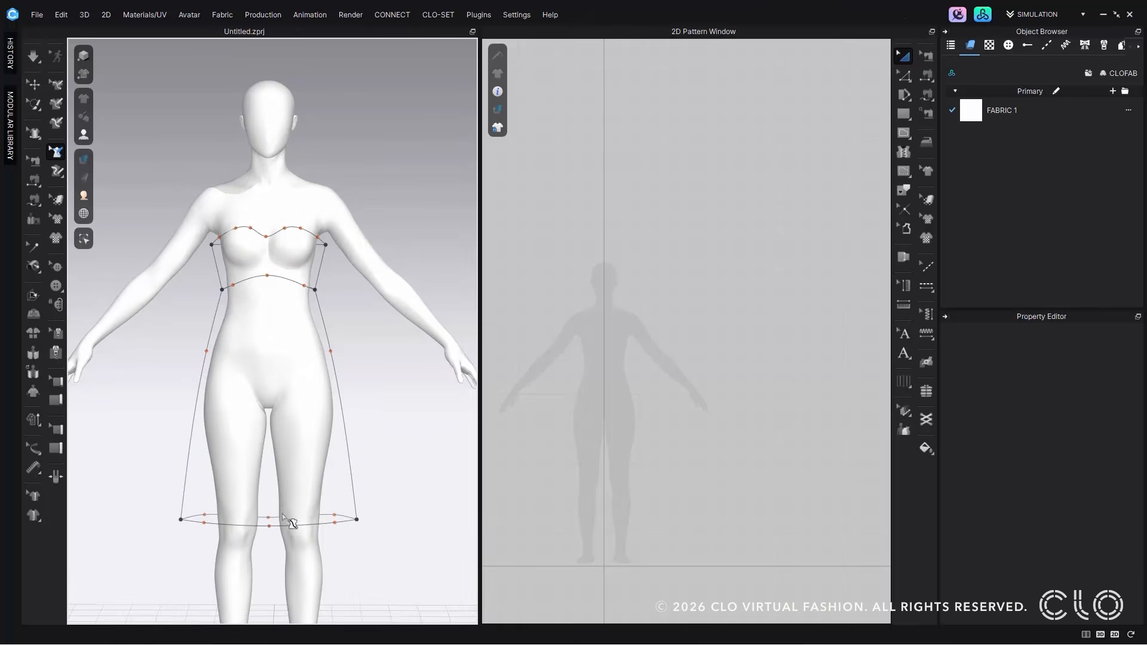
pyautogui.moveTo(308, 559); pyautogui.dragTo(133, 558, button='right')
pyautogui.moveTo(340, 555); pyautogui.dragTo(297, 543, button='right')
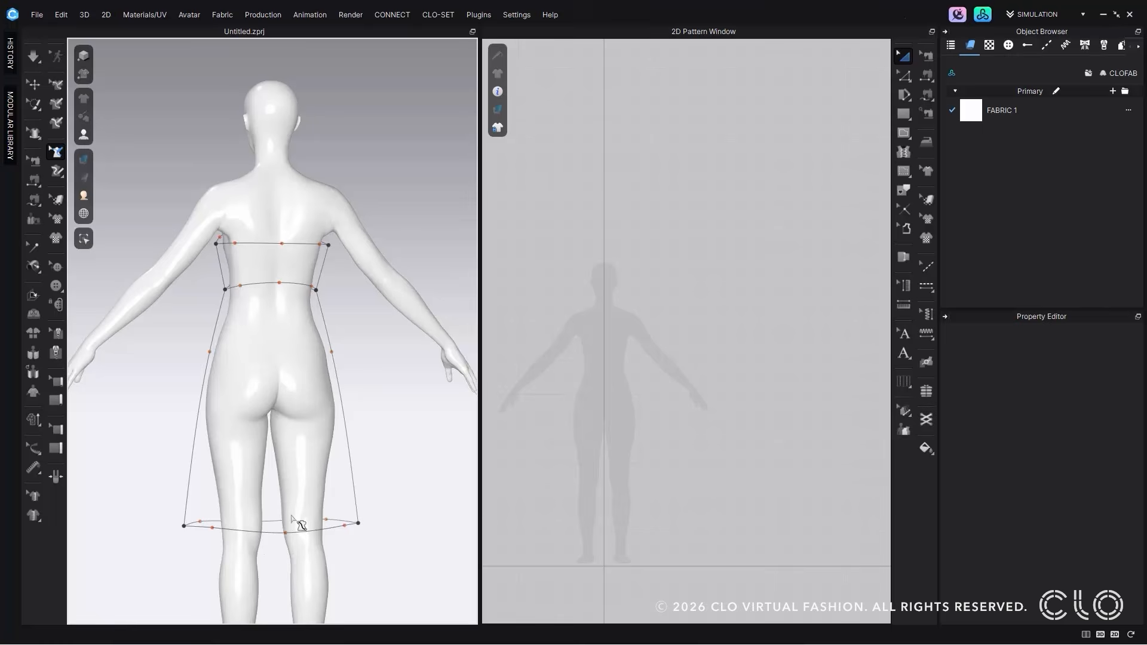
pyautogui.press('2')
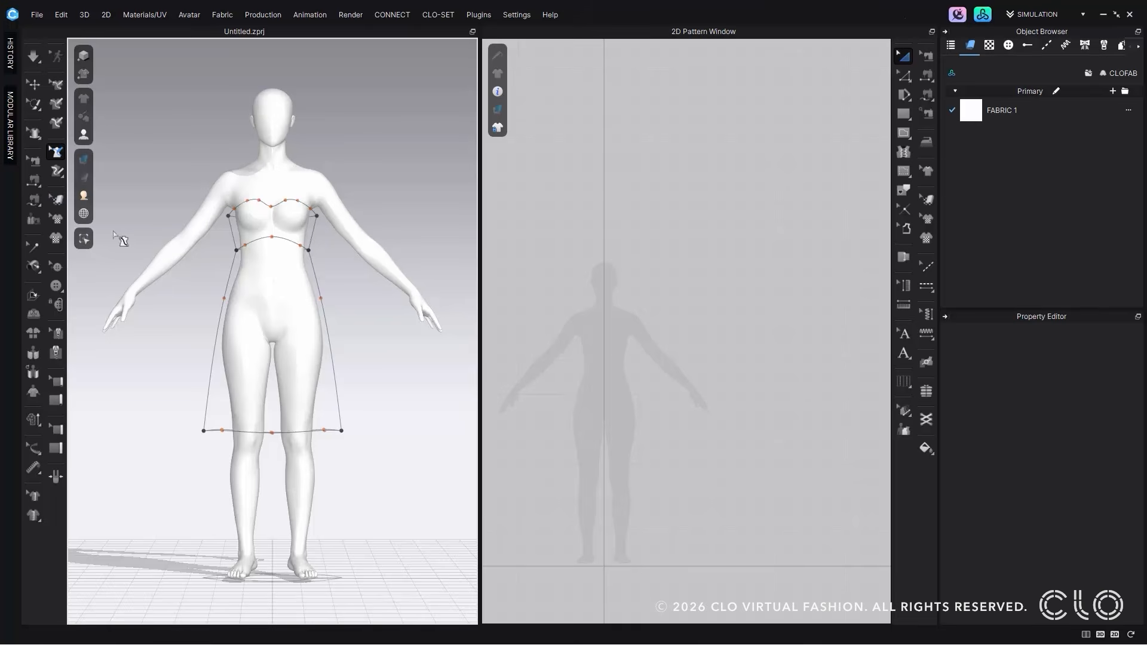
# Step: Flatten the front bodice and the front skirt areas into separate pattern pieces
pyautogui.click(60, 173)
pyautogui.click(112, 195)
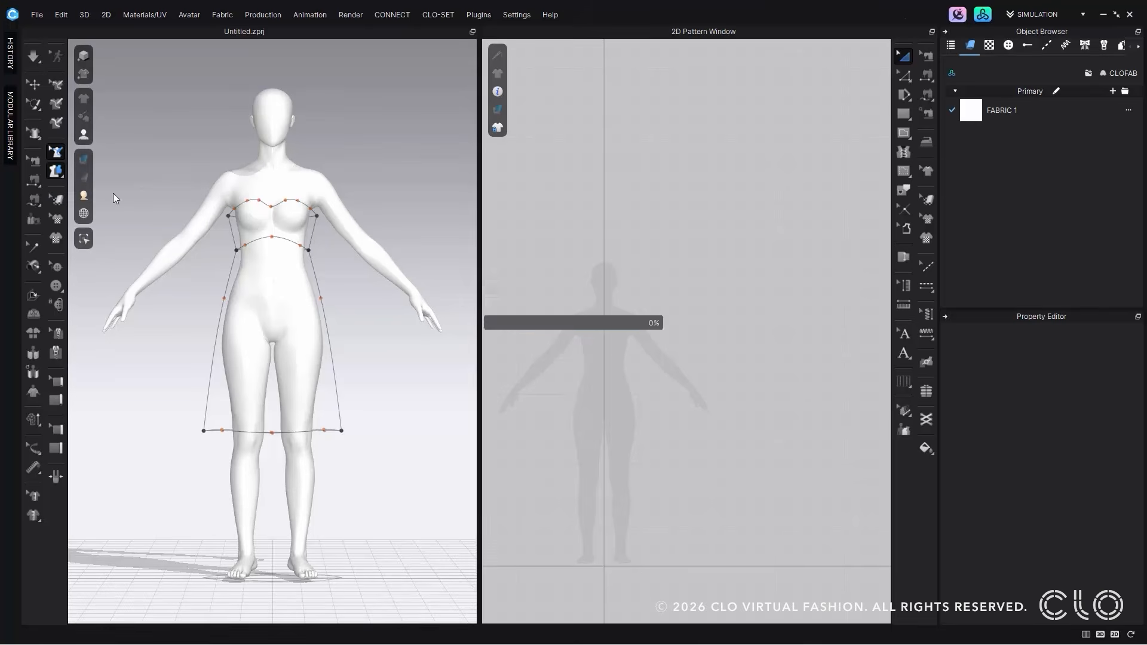
pyautogui.press('Return')
pyautogui.click(317, 349)
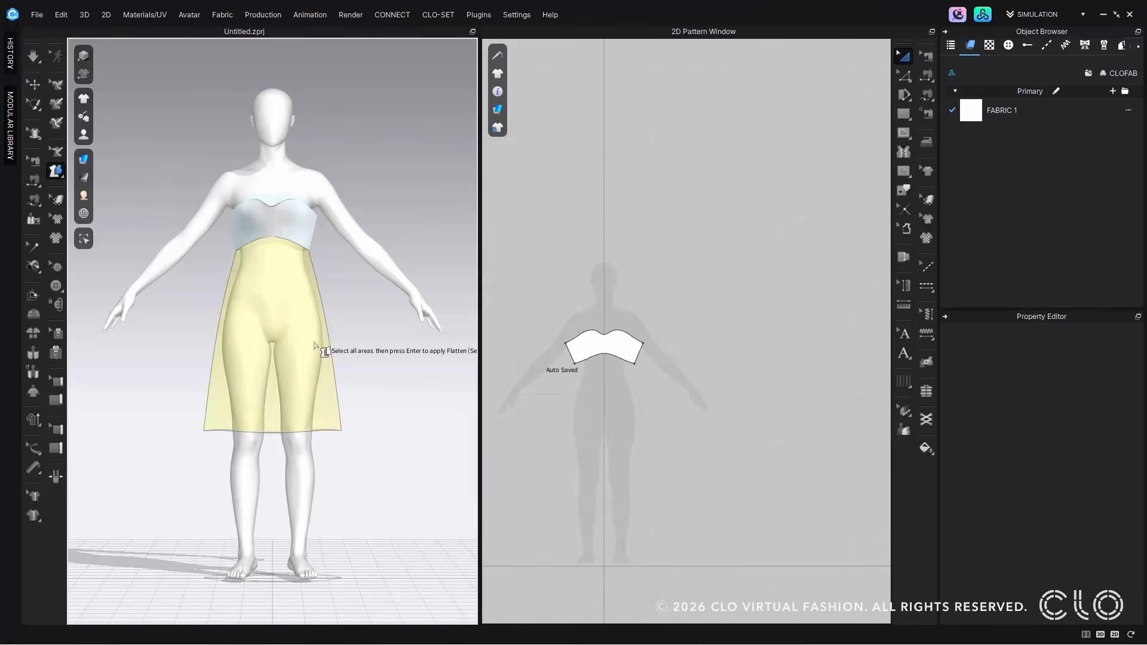
pyautogui.press('Return')
# Step: Flatten the back bodice and back skirt areas into separate pattern pieces, and return to the front view
pyautogui.press('8')
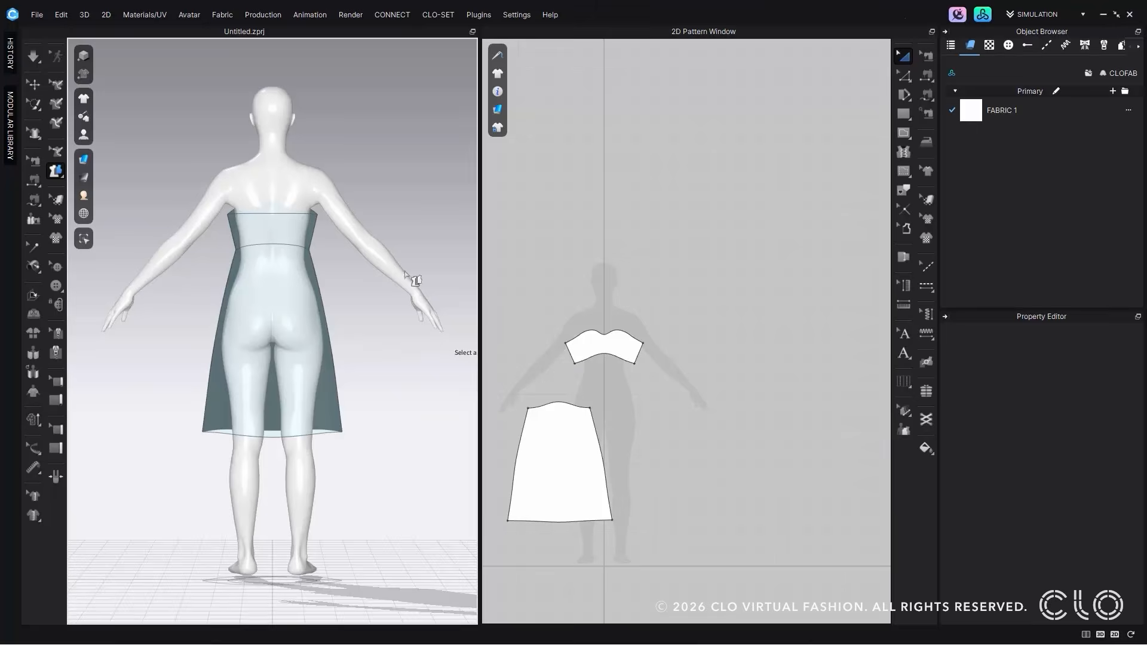
pyautogui.click(270, 222)
pyautogui.press('Return')
pyautogui.click(283, 299)
pyautogui.press('Return')
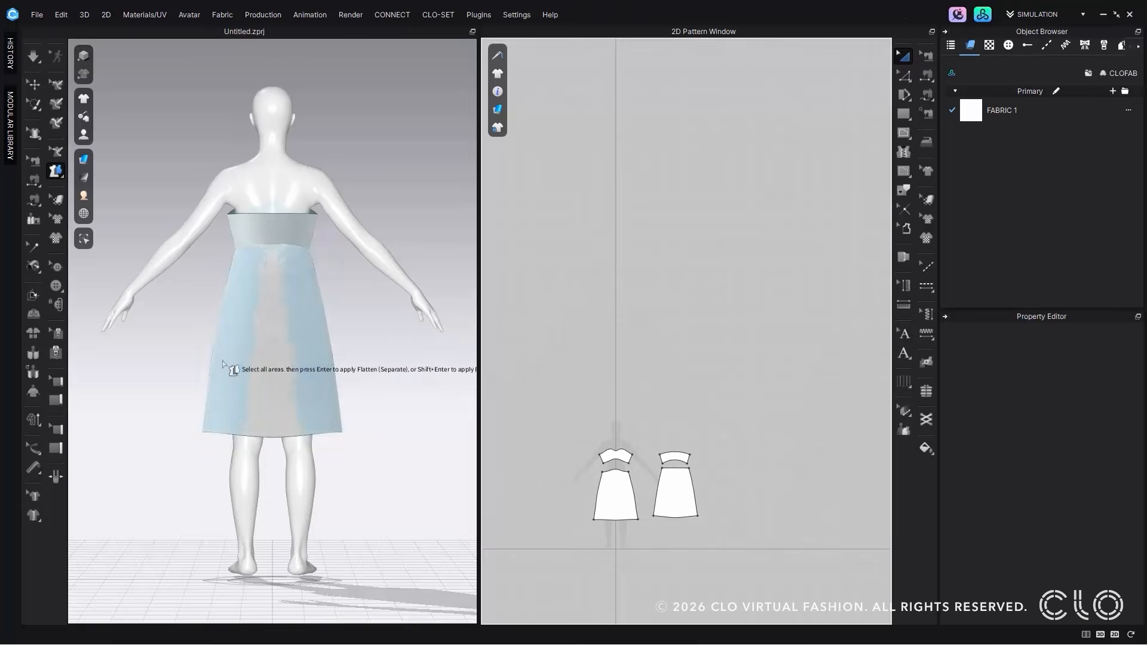
pyautogui.press('2')
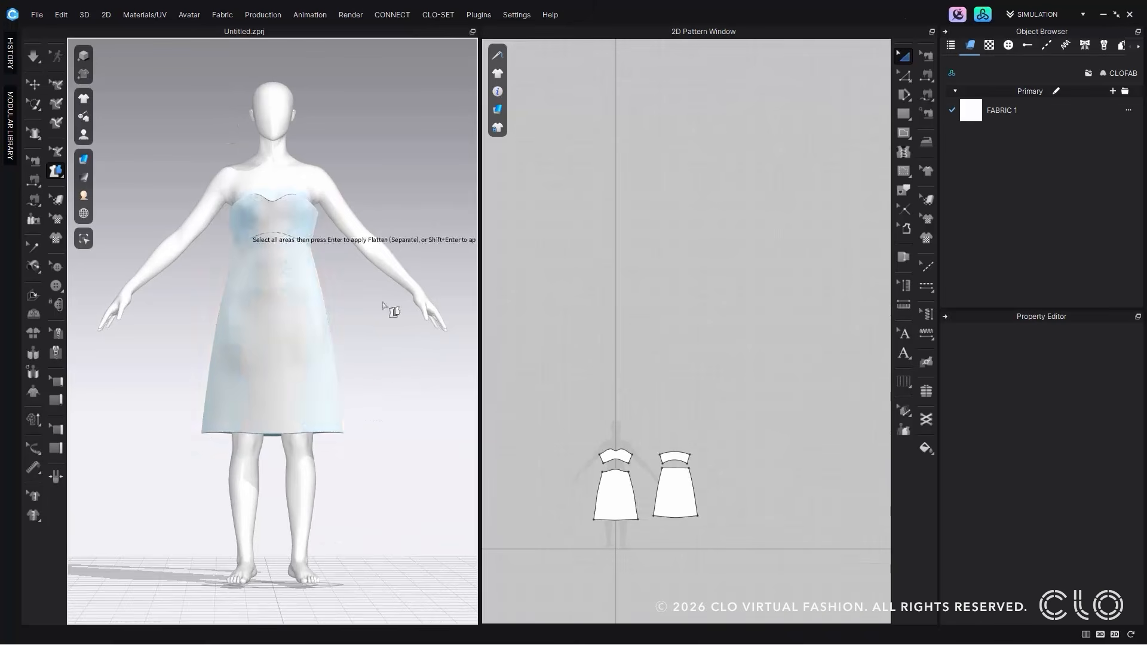
pyautogui.click(31, 81)
pyautogui.moveTo(358, 289); pyautogui.dragTo(297, 305, button='right')
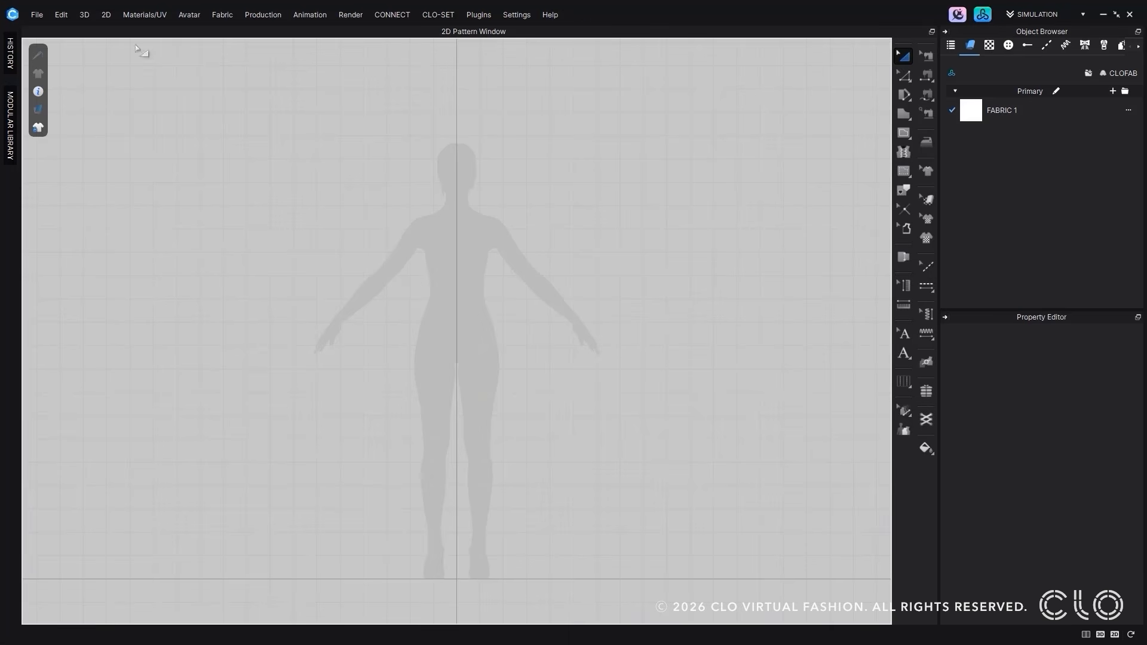
# Step: Open the Pattern Drafter beside the 2D pattern view and choose the T-Shirt pattern type with Set-In sleeves
pyautogui.click(105, 15)
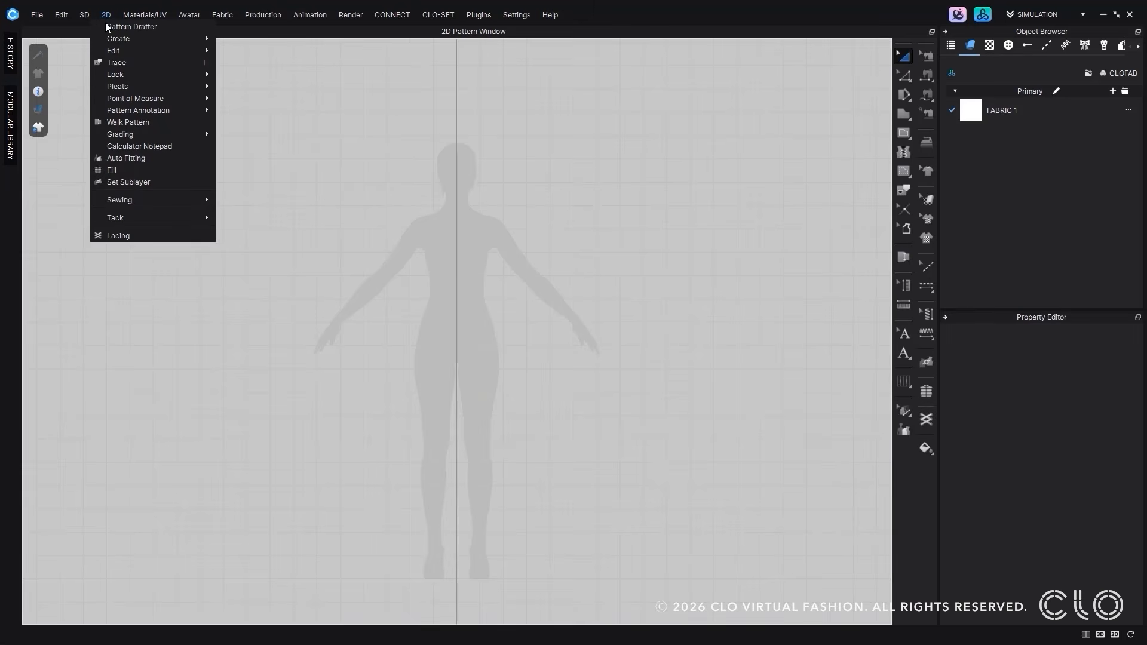
pyautogui.click(106, 26)
pyautogui.moveTo(247, 260); pyautogui.dragTo(471, 254)
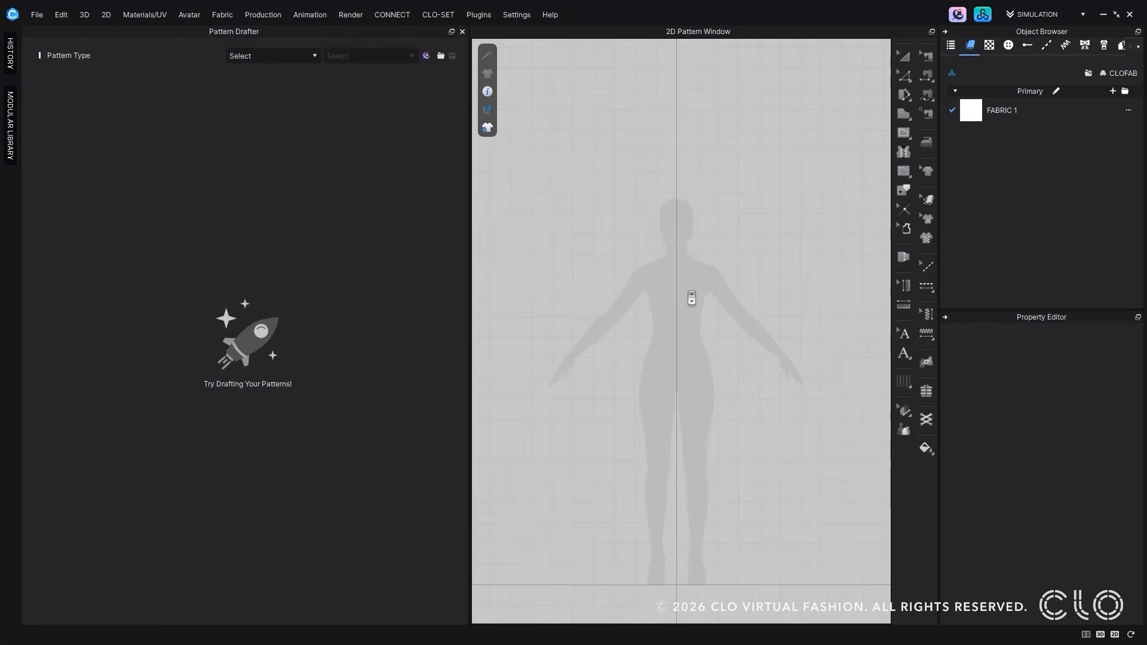
pyautogui.click(310, 55)
pyautogui.click(310, 77)
pyautogui.click(353, 57)
pyautogui.click(356, 81)
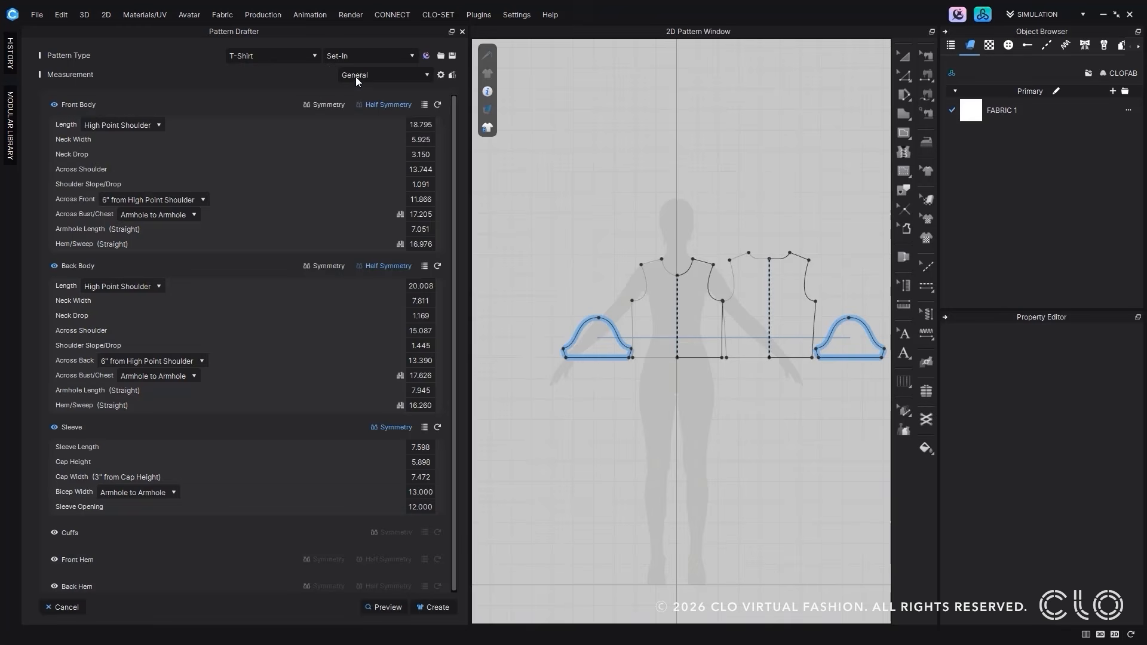
# Step: Use the Simple measurement set for the T-shirt and add Across Waist to the front body measurements
pyautogui.scroll(3, 704, 402)
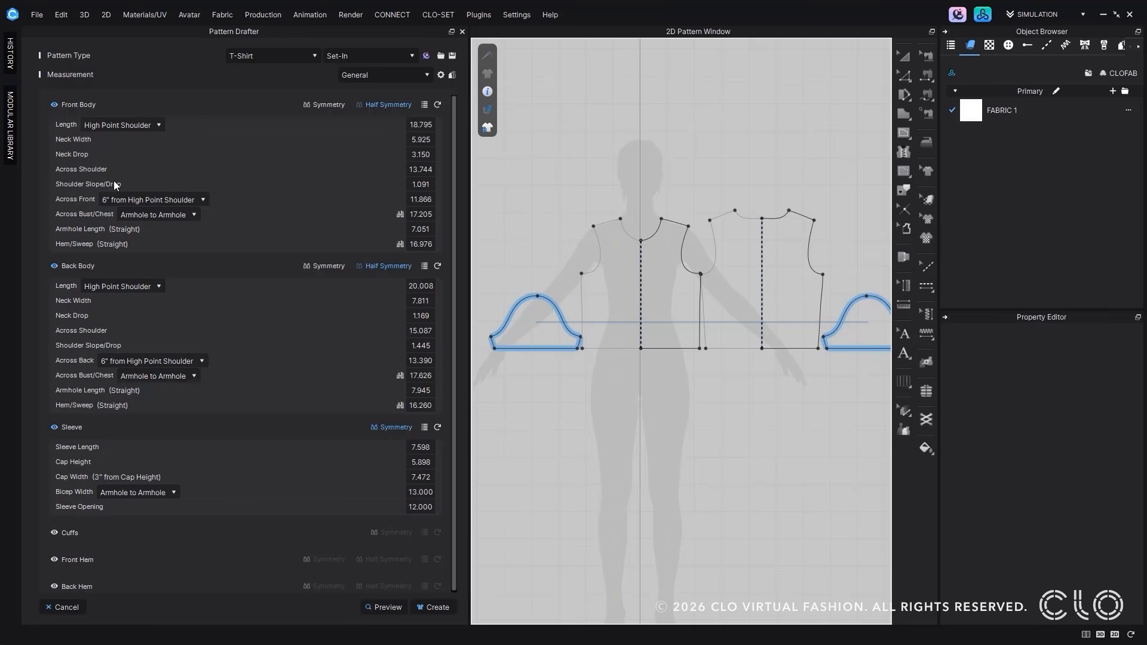
pyautogui.click(385, 75)
pyautogui.click(380, 88)
pyautogui.click(441, 75)
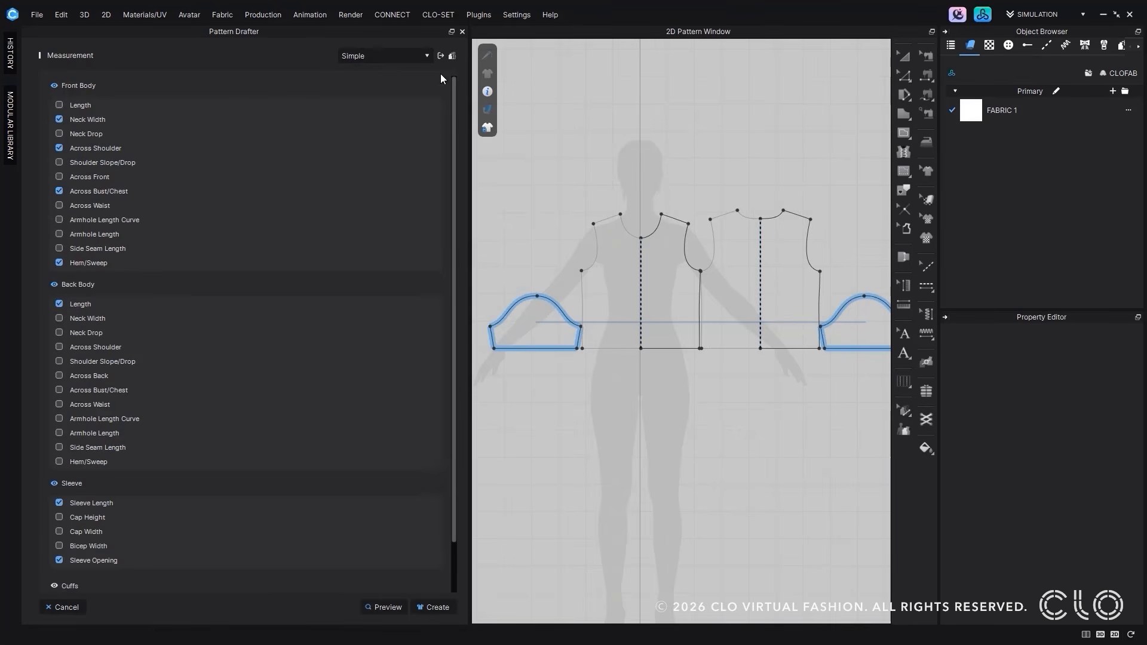
pyautogui.click(440, 57)
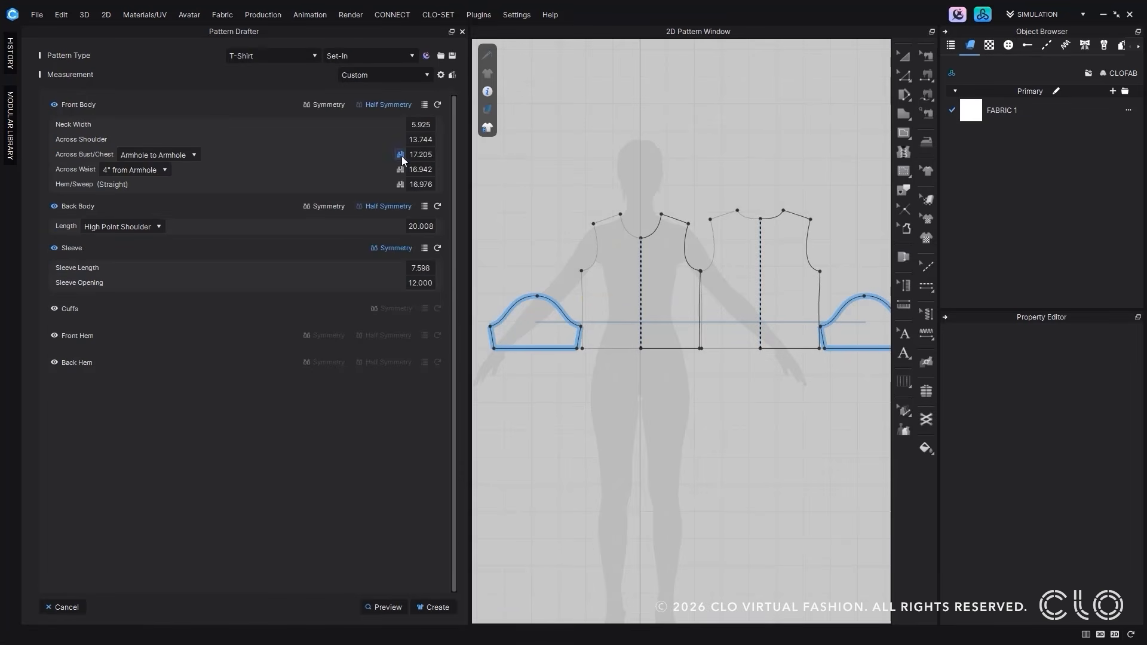
# Step: Show the front bust, waist and hem as full circumferences, create the T-shirt patterns and close the Pattern Drafter
pyautogui.click(437, 607)
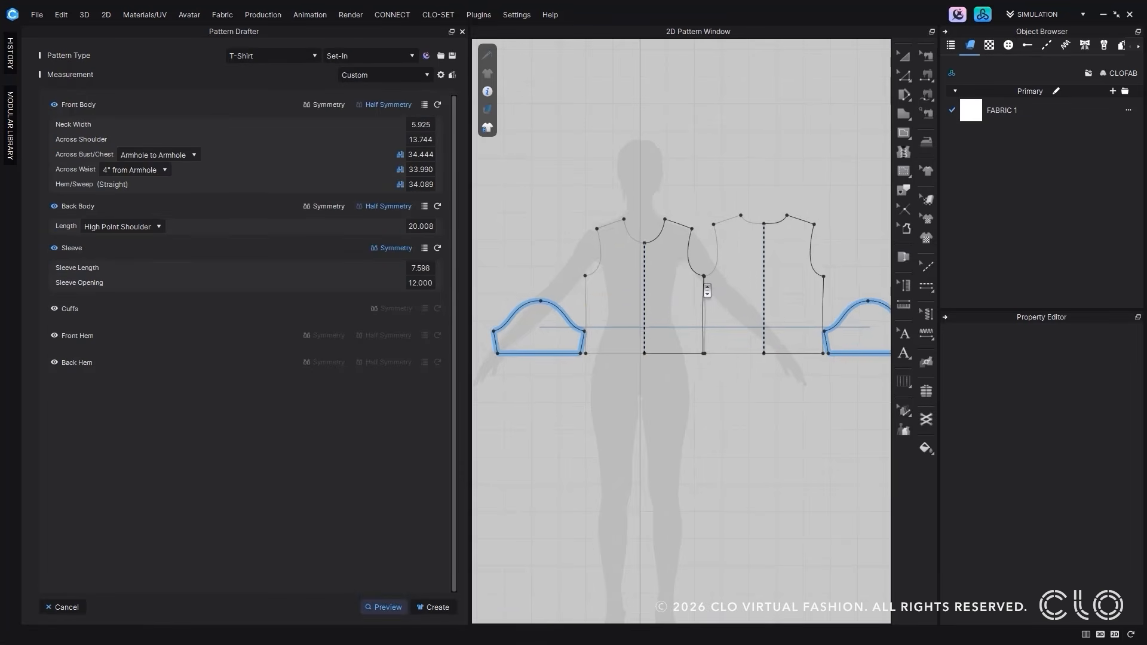
pyautogui.click(701, 281)
pyautogui.click(462, 32)
pyautogui.scroll(2, 621, 324)
pyautogui.moveTo(621, 324); pyautogui.dragTo(579, 421, button='middle')
pyautogui.click(596, 500)
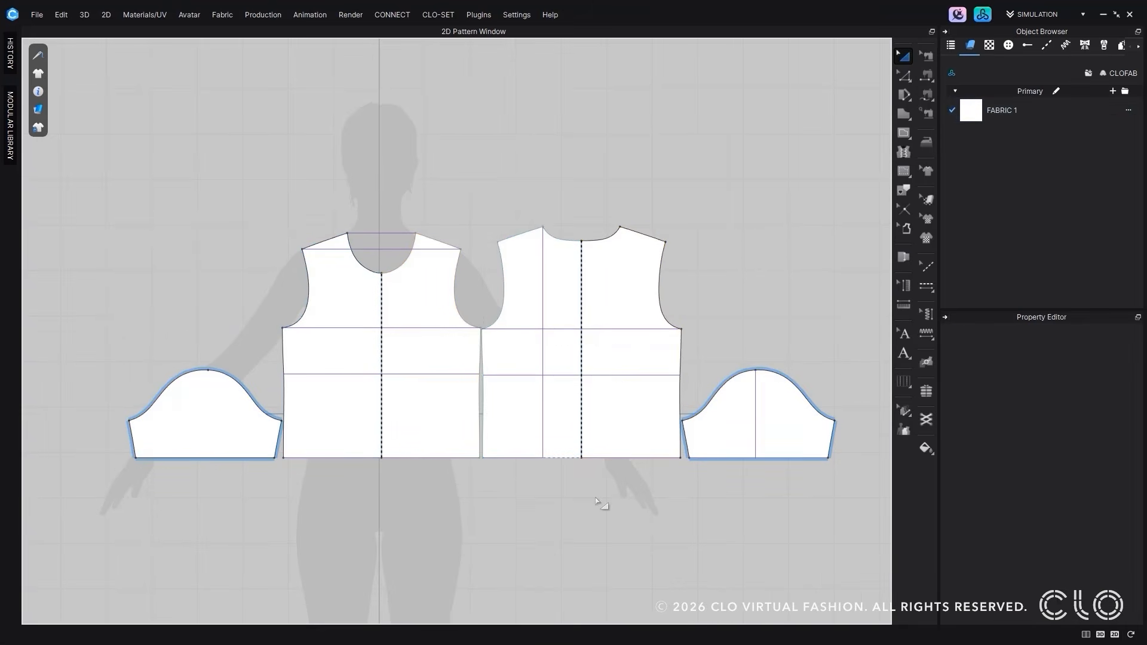
# Step: Show the T-shirt's POM list and set the Front Neck Width to 6 inches on the front bodice
pyautogui.click(1137, 47)
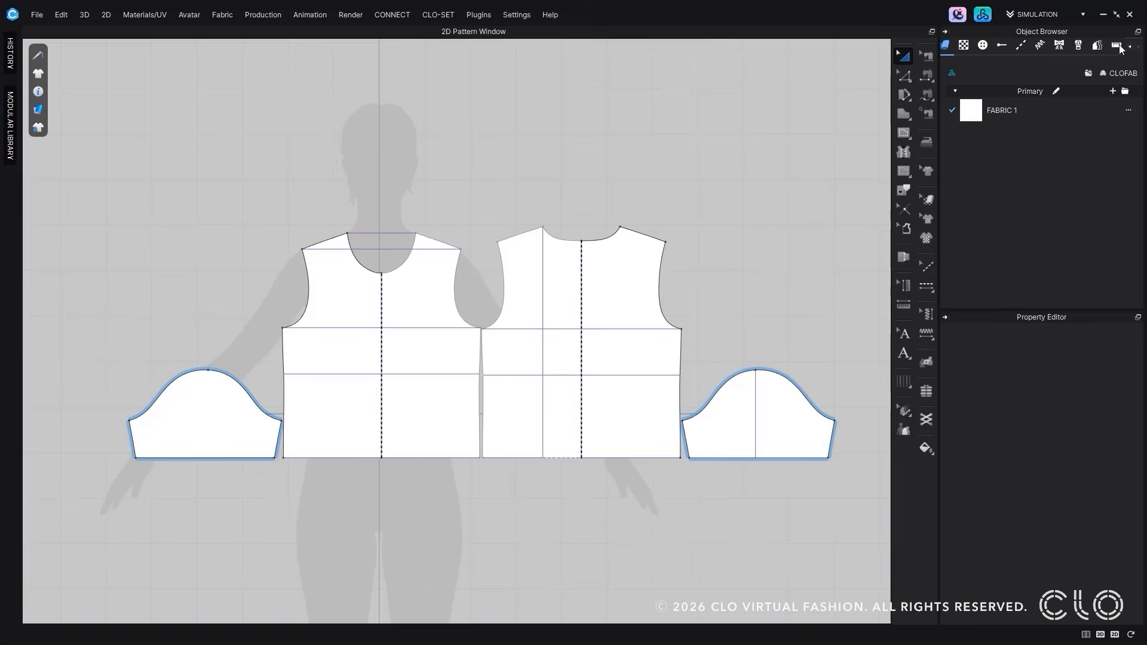
pyautogui.click(1117, 46)
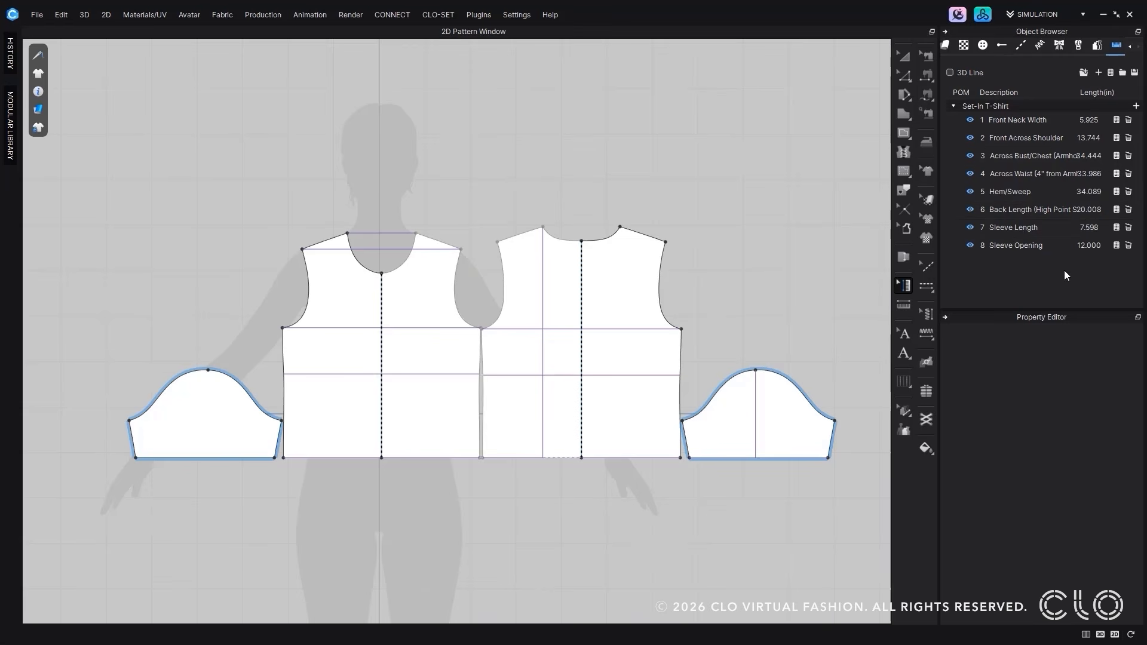
pyautogui.click(903, 286)
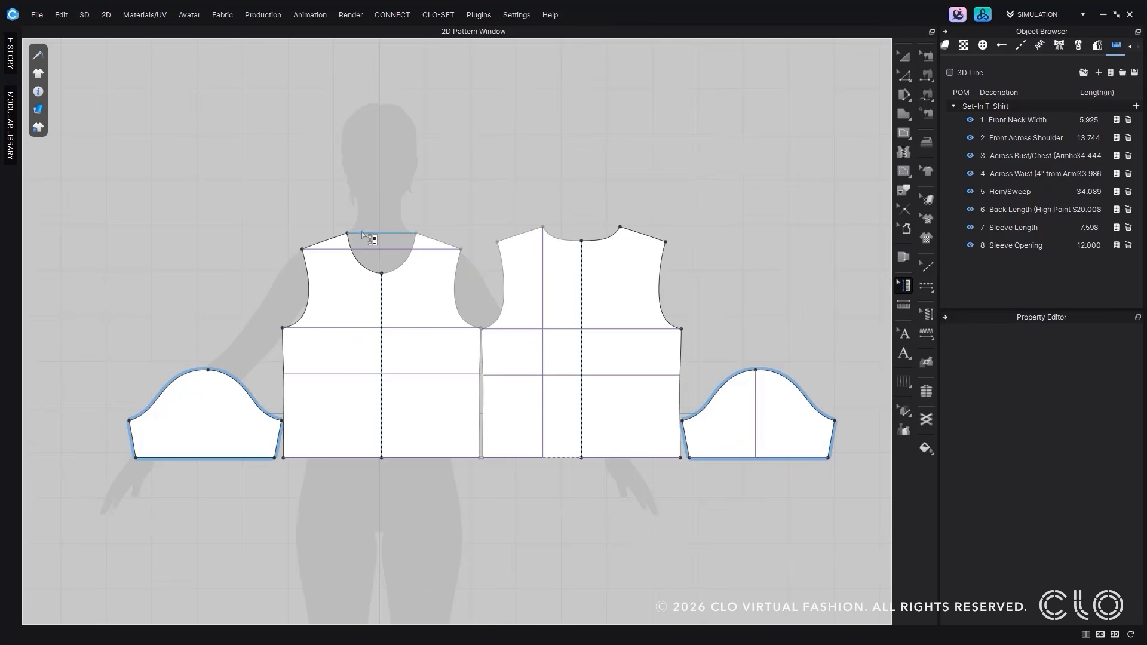
pyautogui.click(386, 234)
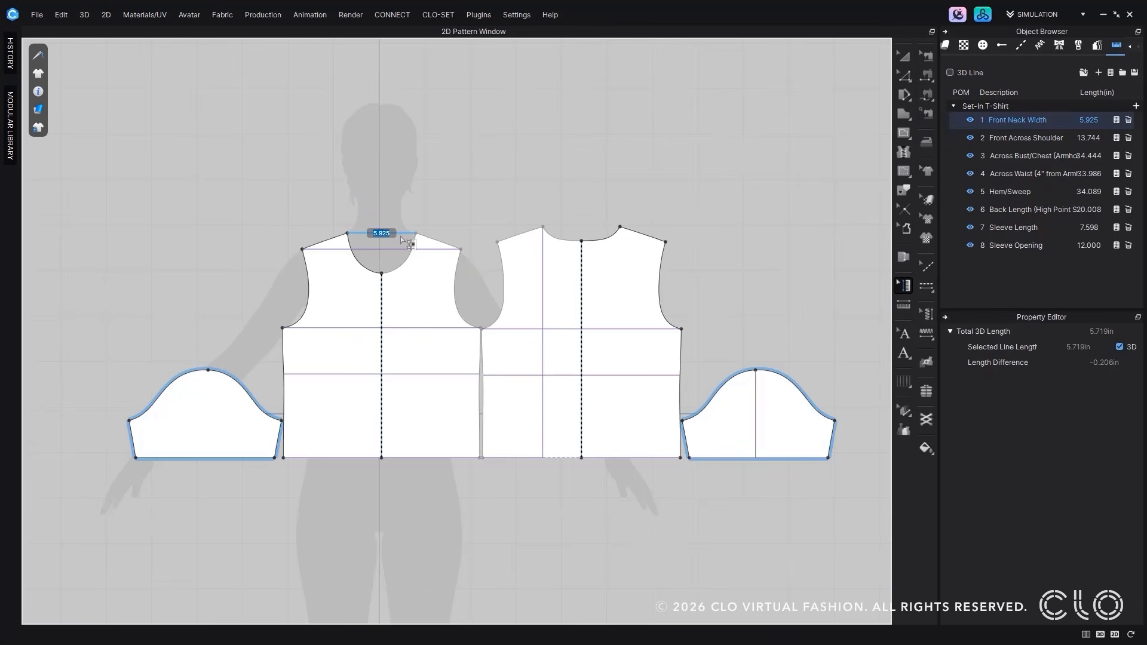
pyautogui.write('6')
pyautogui.press('Return')
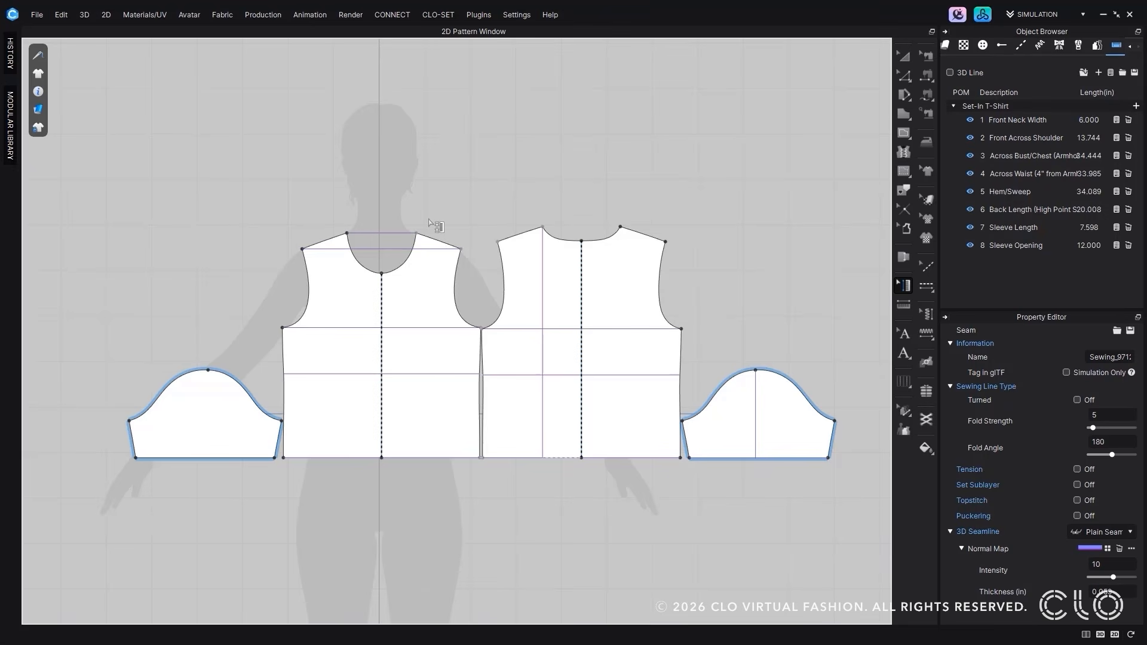
pyautogui.click(382, 233)
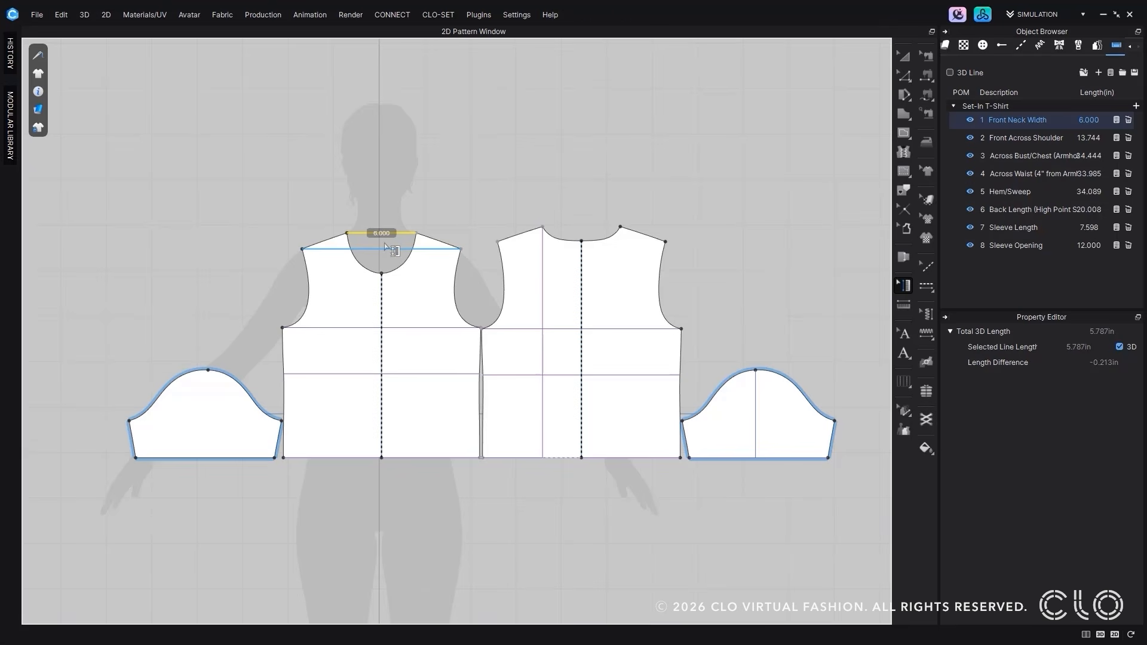
# Step: Try to move the front bodice's shoulder point outward by about 0.472 in directly on the pattern
pyautogui.click(902, 75)
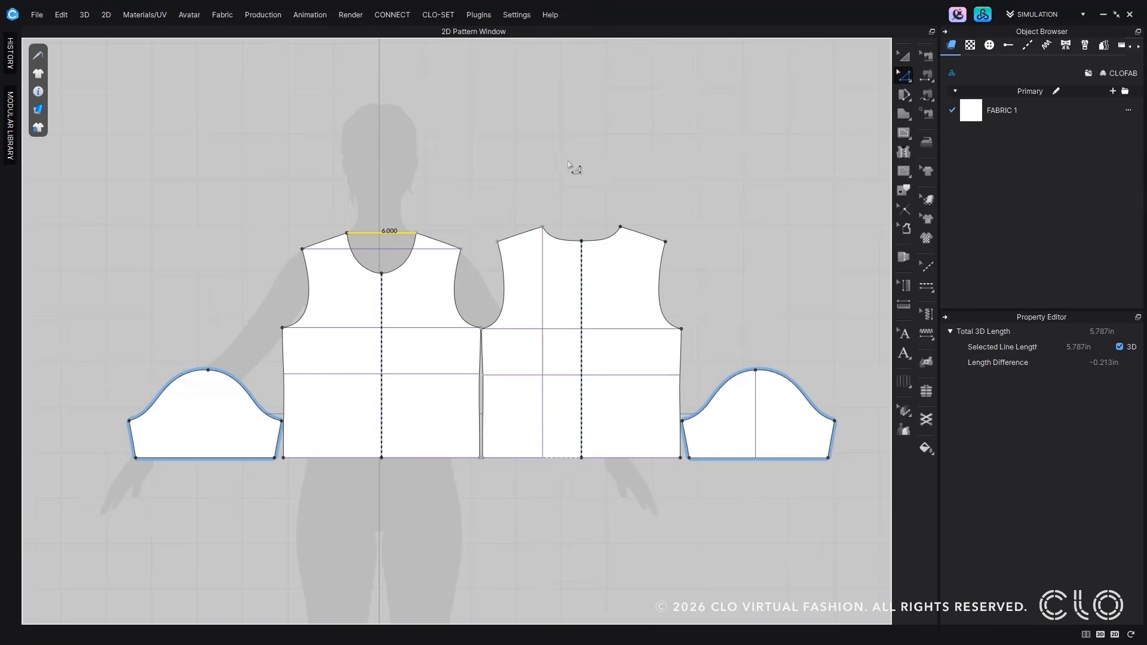
pyautogui.click(463, 251)
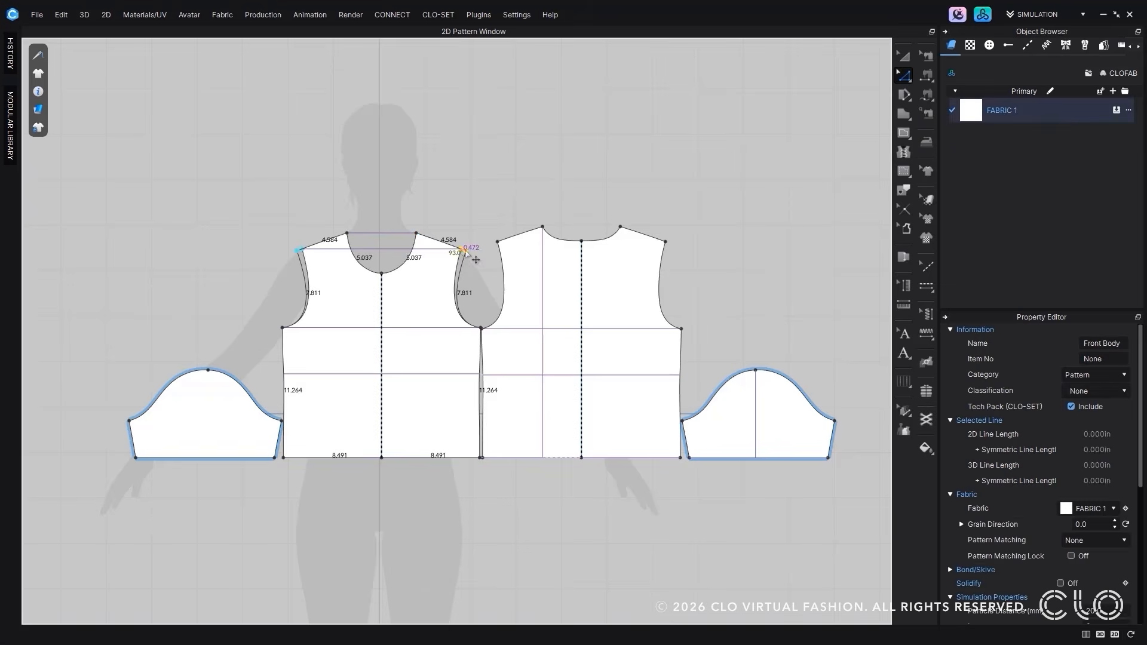
pyautogui.click(466, 252)
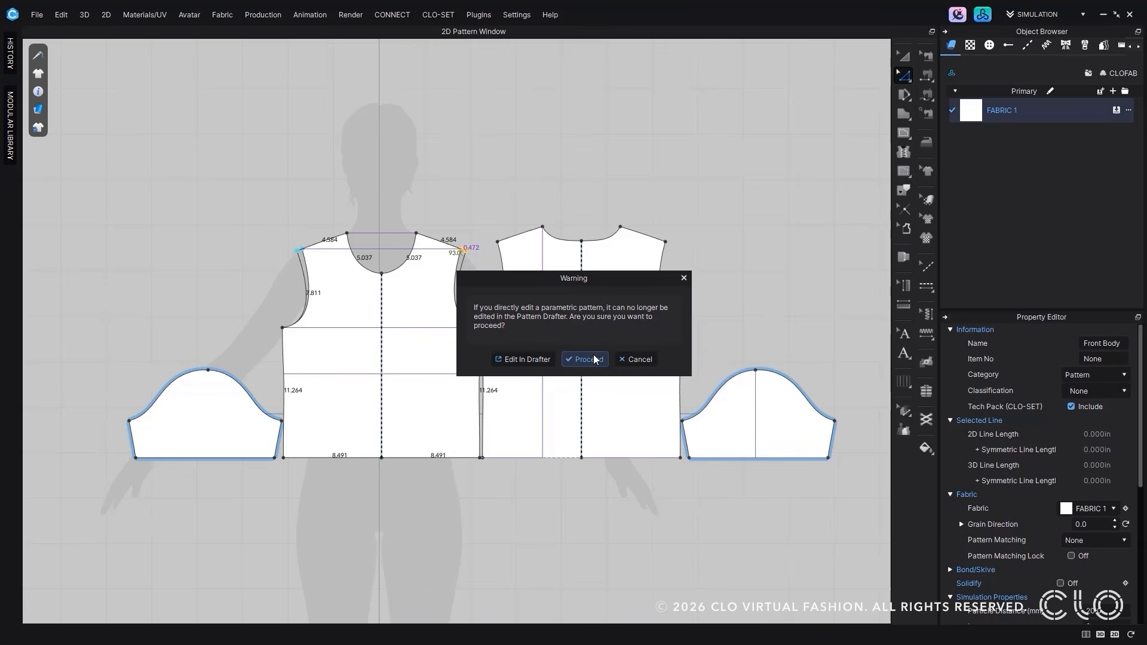
pyautogui.click(636, 360)
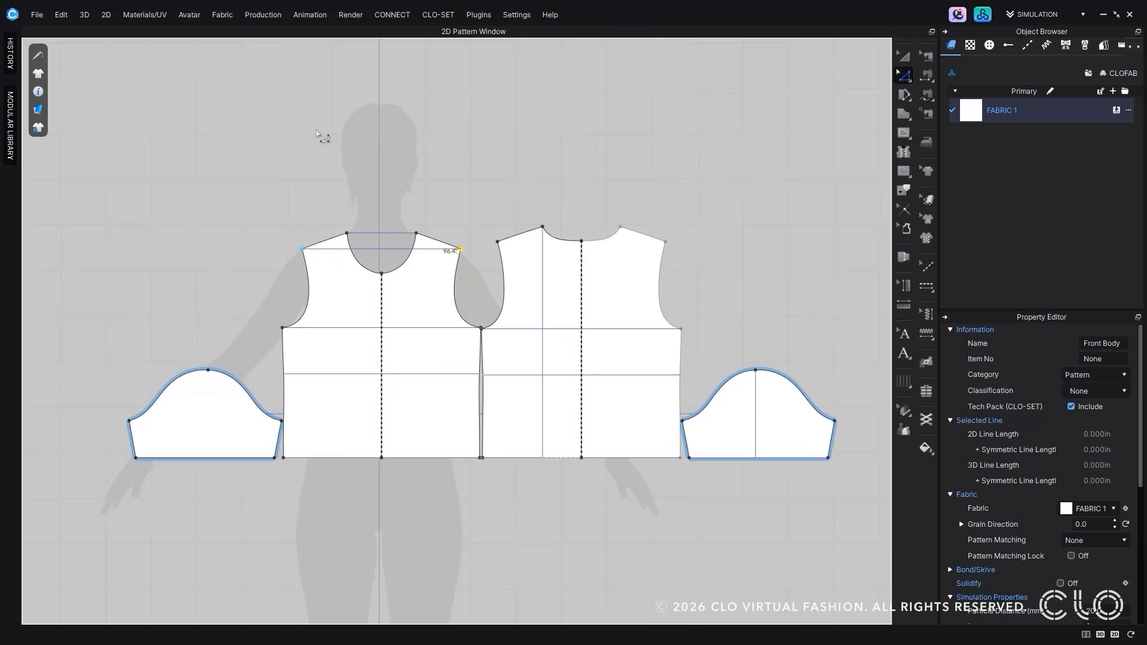
# Step: Reopen the Pattern Drafter, widen it beside the 2D patterns, and open the existing T-shirt for editing
pyautogui.click(108, 15)
pyautogui.click(128, 27)
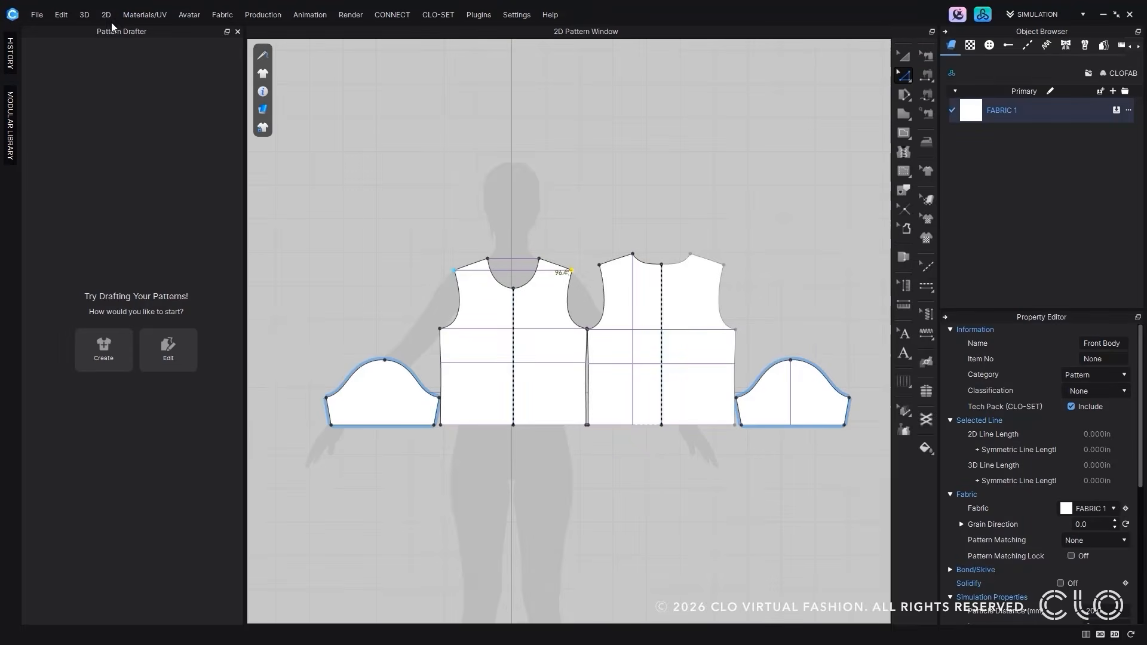
pyautogui.moveTo(243, 216); pyautogui.dragTo(470, 219)
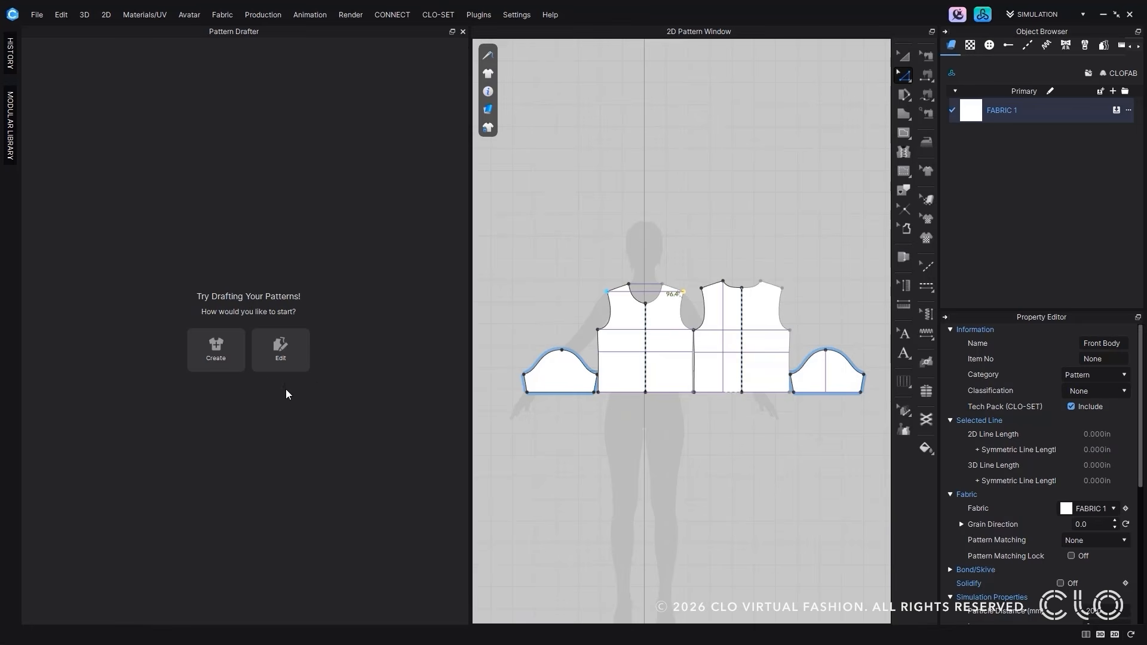
pyautogui.click(296, 364)
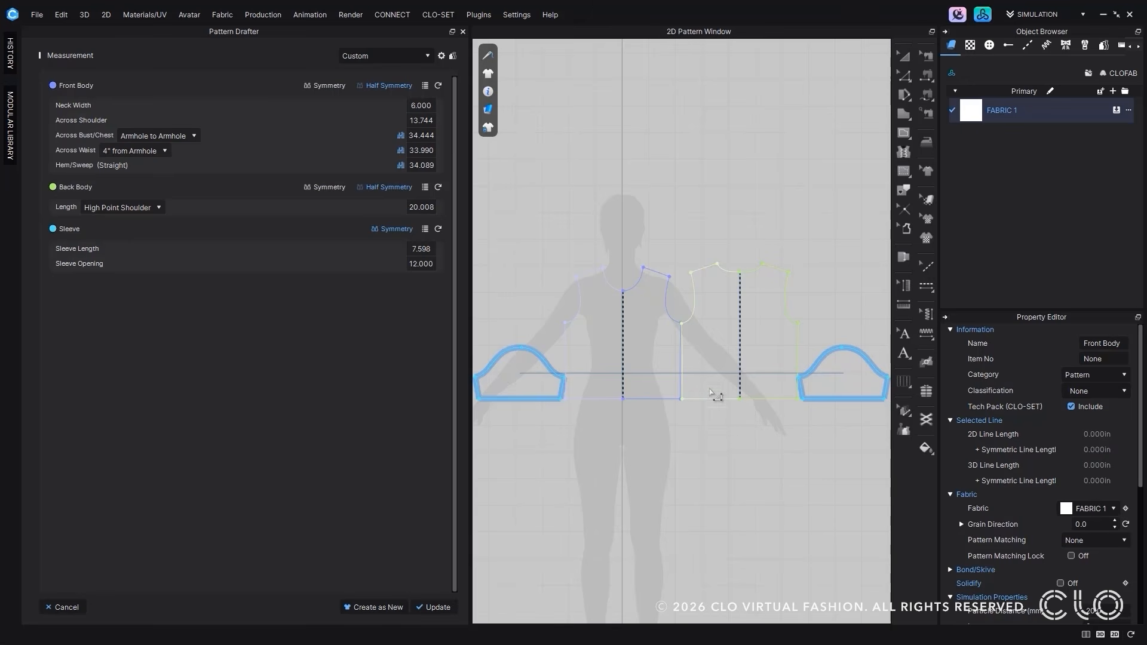
# Step: Add Neck Width, Across Bust/Chest, Across Waist and Hem/Sweep to the back body measurements
pyautogui.click(433, 104)
pyautogui.press('Return')
pyautogui.click(441, 56)
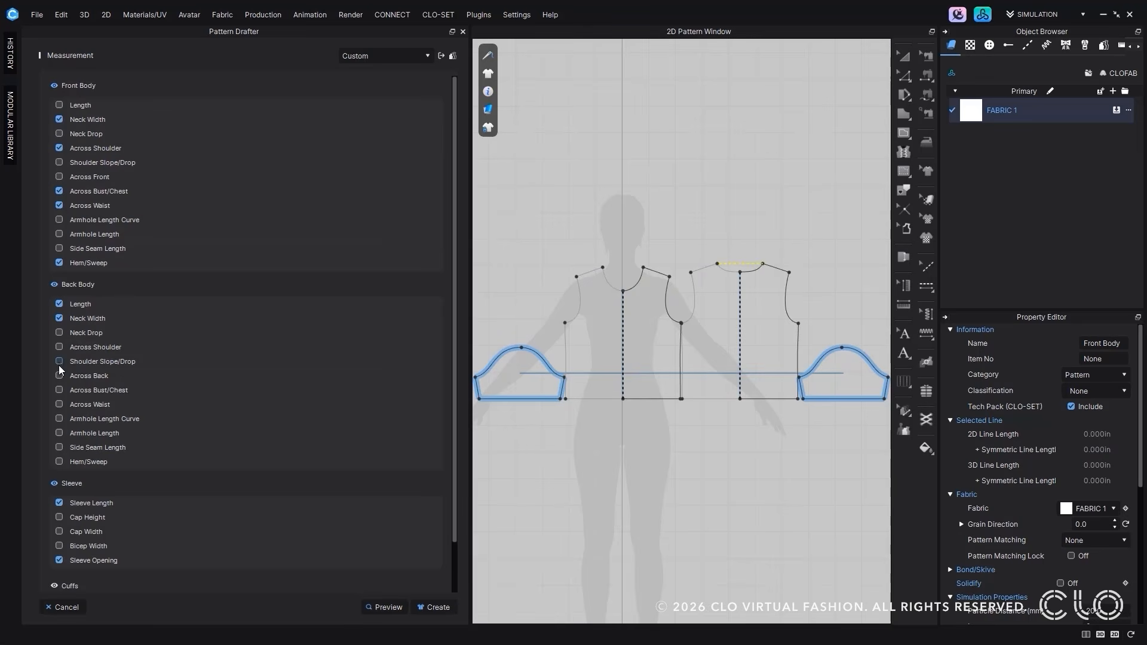
pyautogui.click(59, 390)
pyautogui.click(59, 404)
pyautogui.click(60, 461)
pyautogui.click(441, 56)
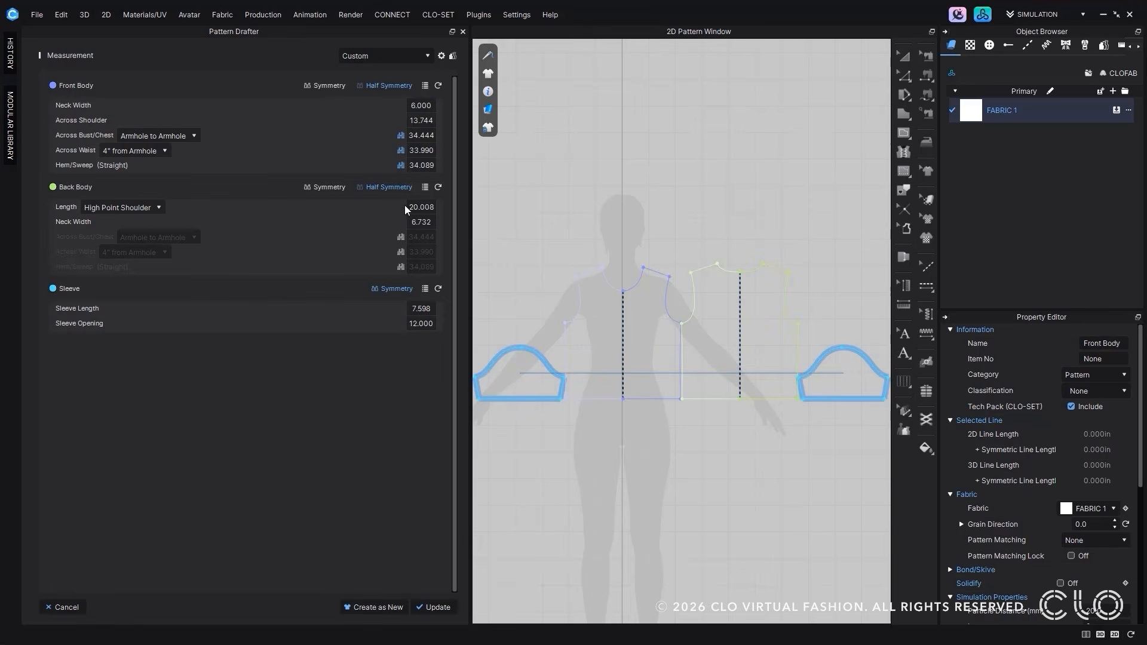
# Step: Set the front Across Waist to 34 and Hem/Sweep to 35 inches, and create the result as a new pattern set
pyautogui.click(432, 166)
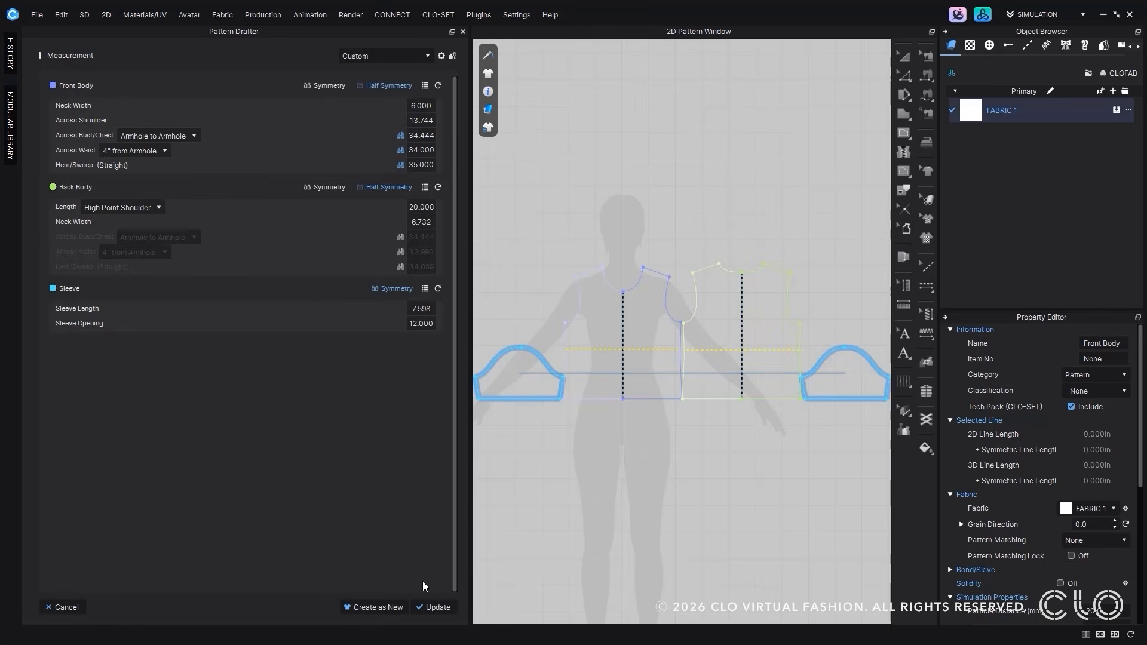
pyautogui.click(397, 608)
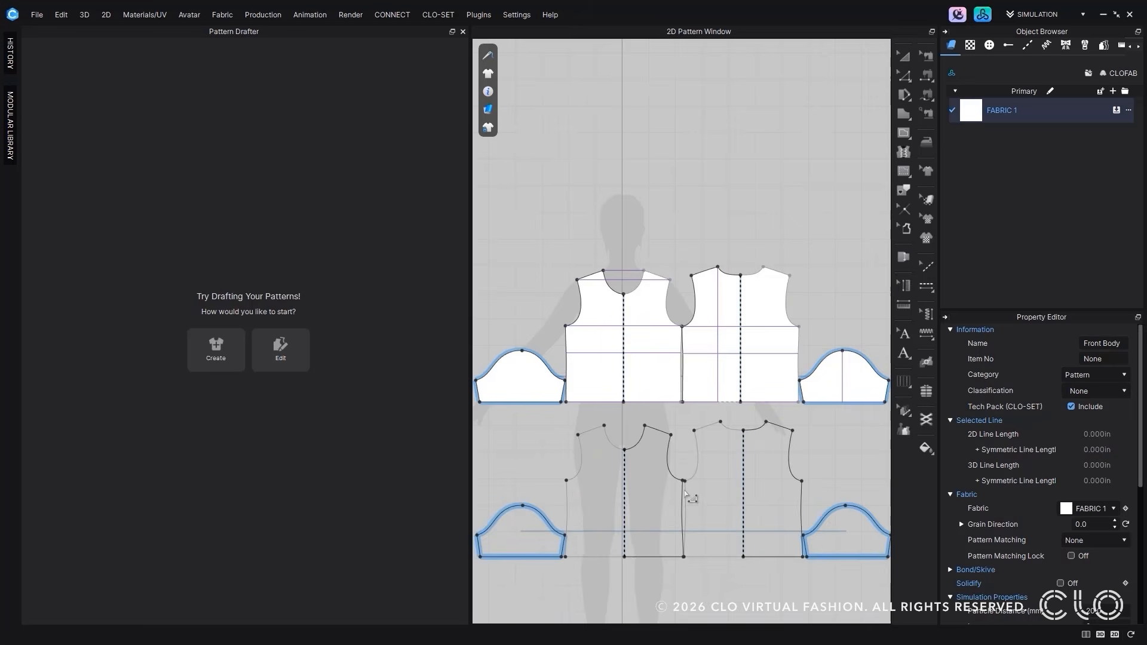
pyautogui.click(687, 491)
pyautogui.scroll(-2, 698, 520)
pyautogui.moveTo(715, 545); pyautogui.dragTo(704, 357, button='middle')
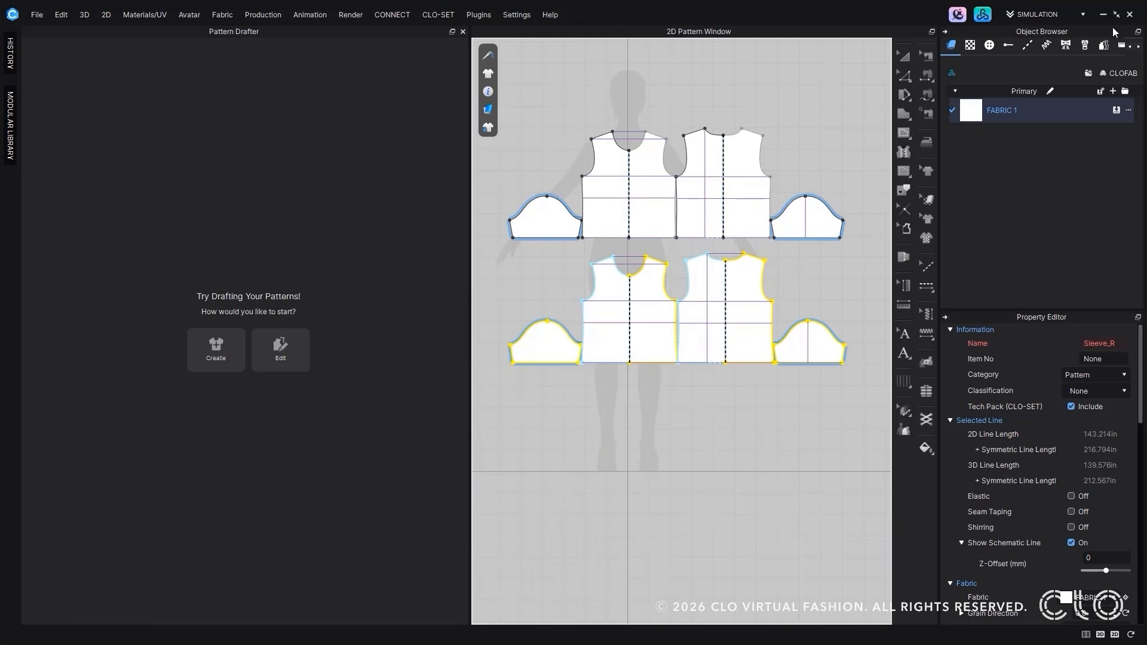
# Step: Show the POM list and collapse the first T-shirt's group to examine the new set's measurements
pyautogui.click(1120, 46)
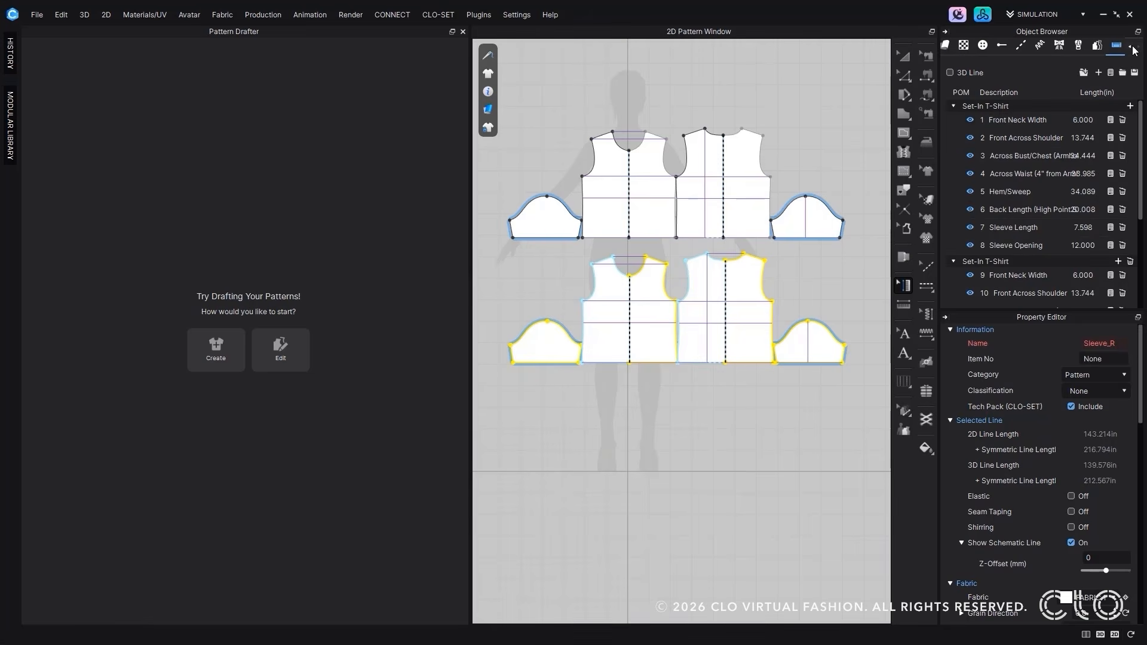
pyautogui.click(953, 105)
pyautogui.click(1085, 205)
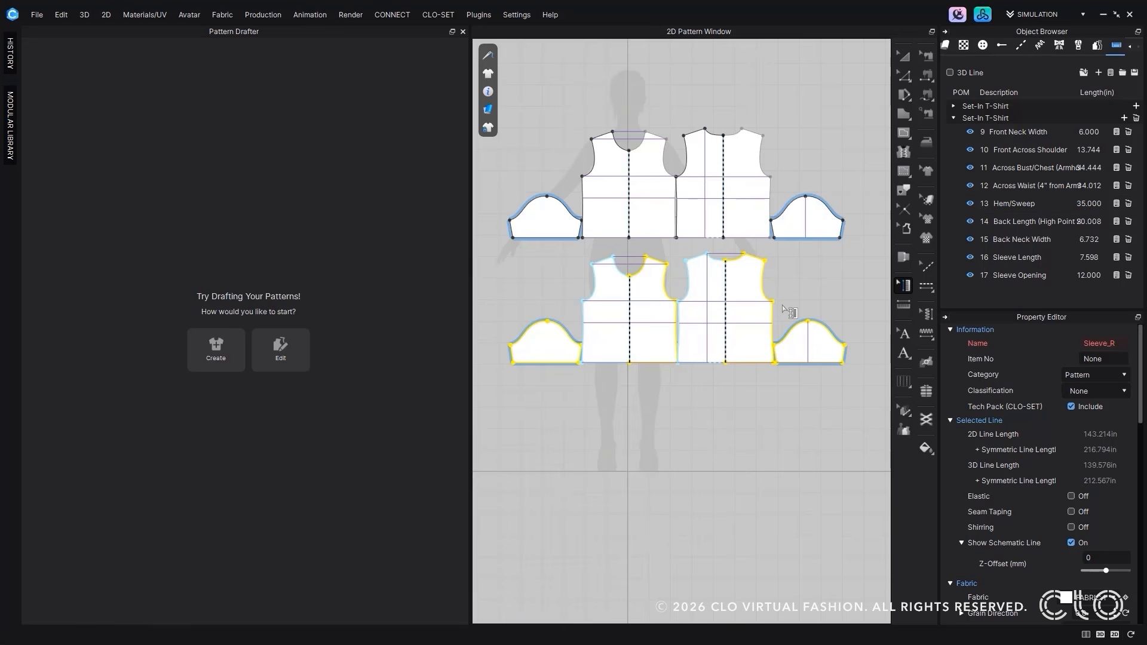
# Step: Open pattern editing in the Pattern Drafter and select the second T-Shirt_Set-In pattern
pyautogui.click(283, 358)
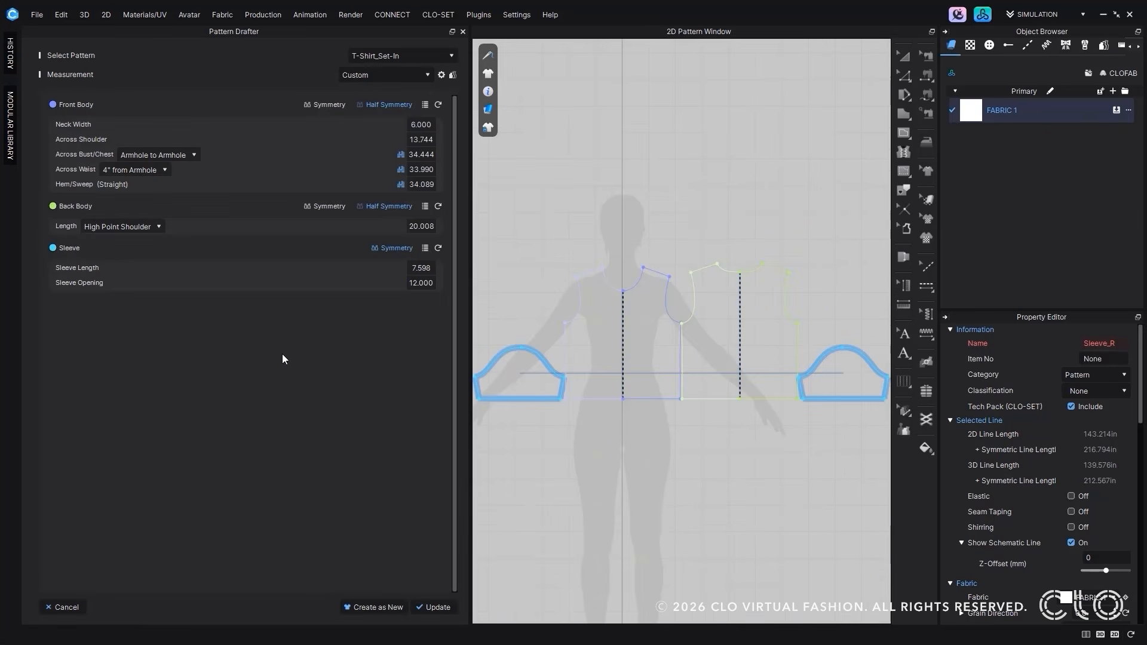
pyautogui.click(451, 59)
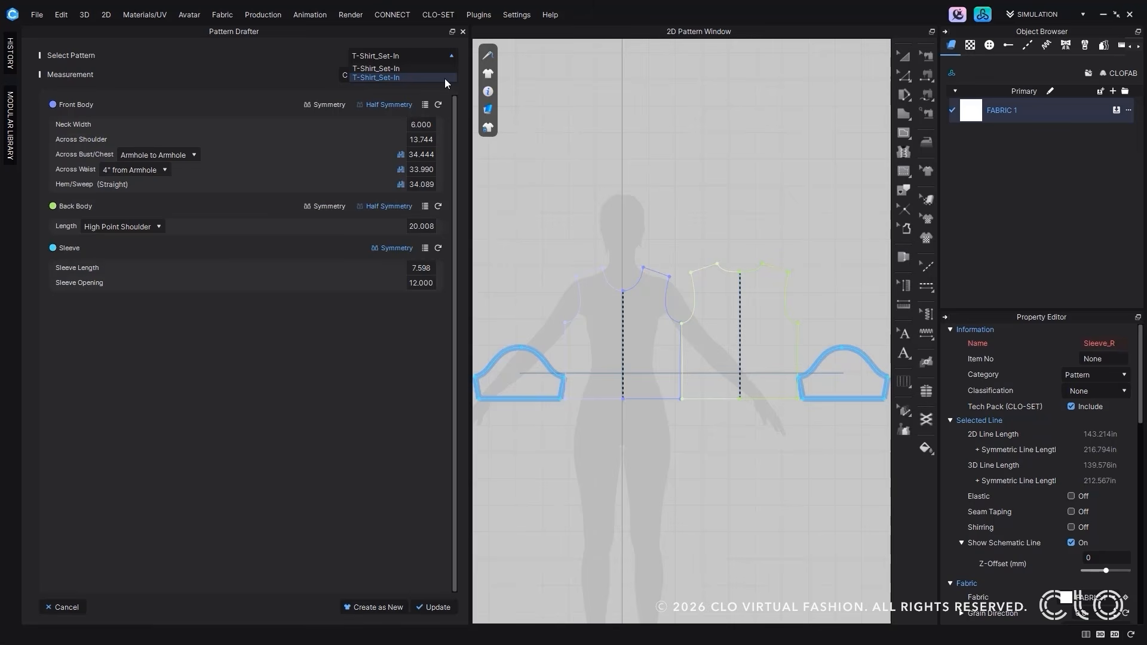
pyautogui.click(444, 78)
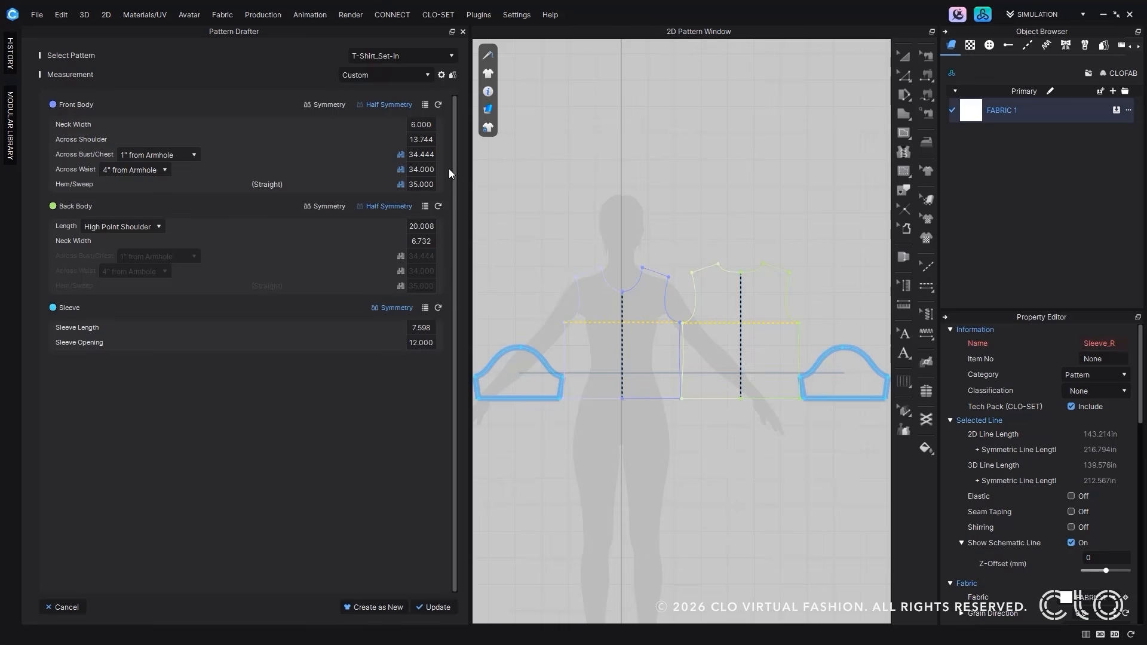
# Step: Open the size table, add two sizes, and name the first two rows m and l
pyautogui.click(453, 74)
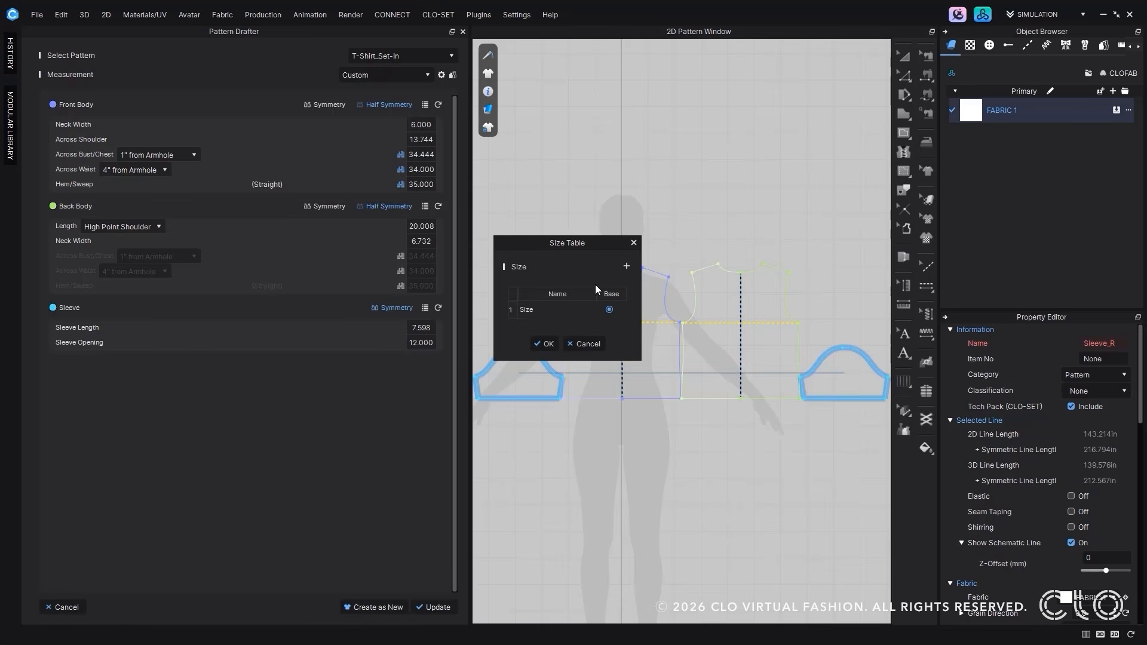
pyautogui.click(626, 266)
pyautogui.click(626, 266)
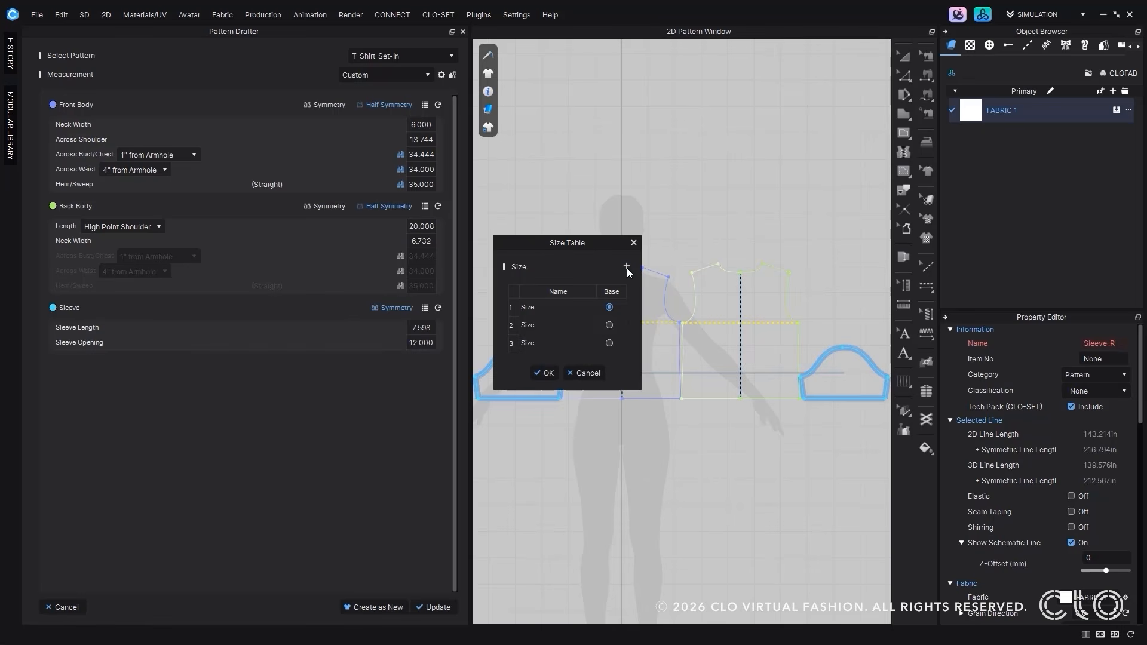
pyautogui.doubleClick(528, 309)
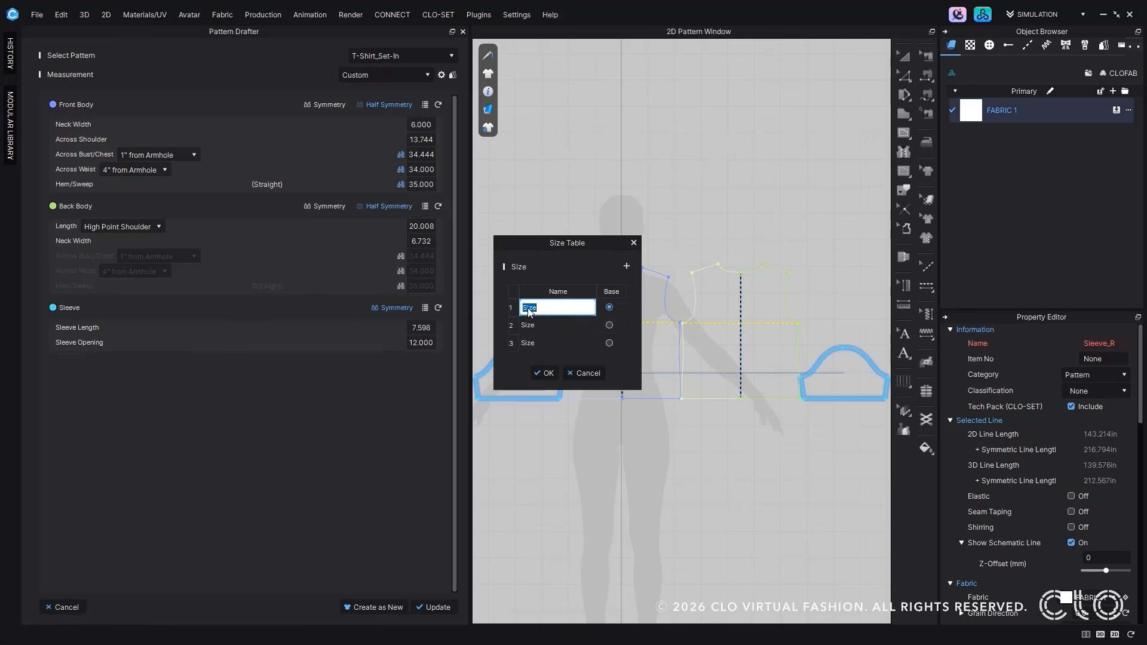
pyautogui.write('m')
pyautogui.doubleClick(535, 325)
pyautogui.write('m')
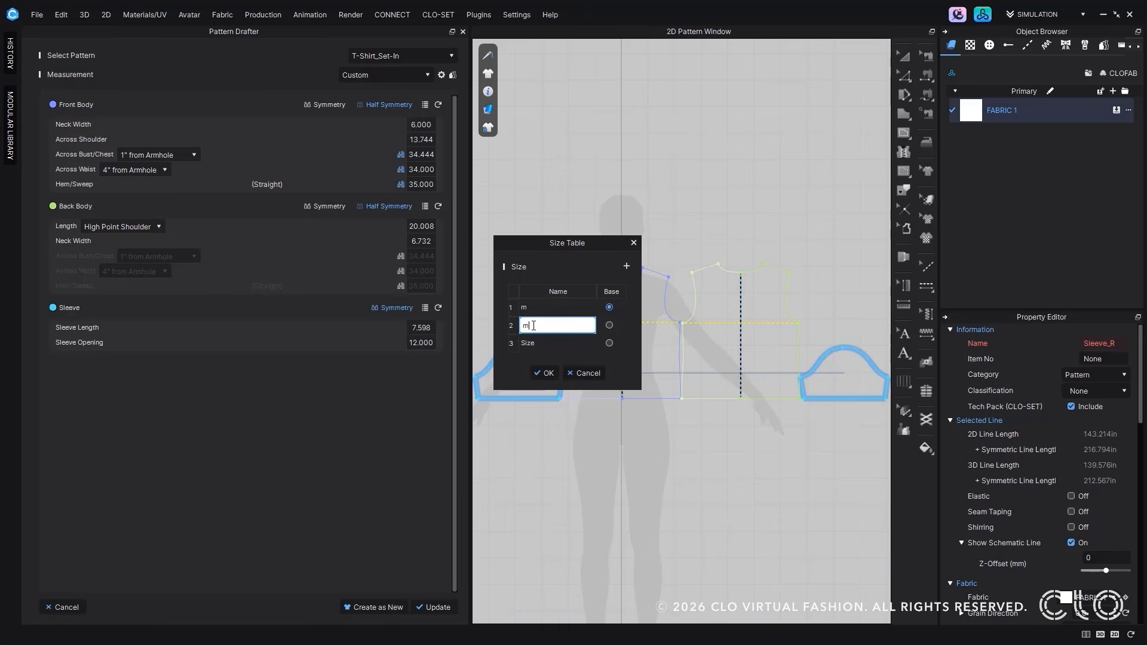
pyautogui.press('BackSpace')
pyautogui.write('l')
# Step: Insert a size named s above m, name the last size xl, and make m the base size
pyautogui.doubleClick(574, 308)
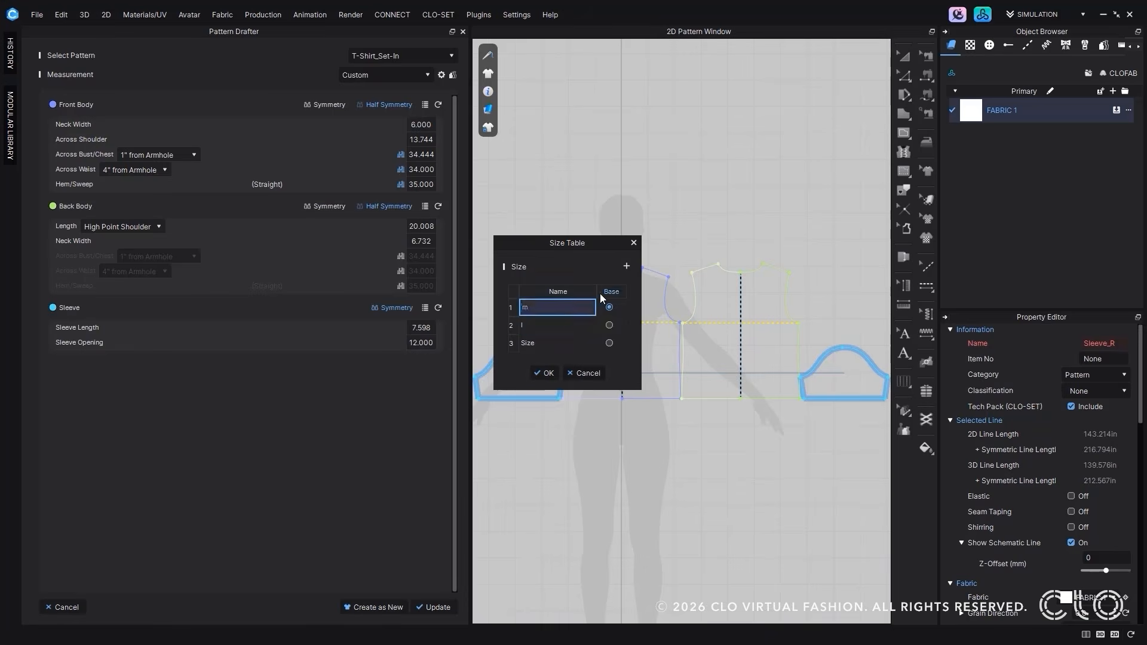
pyautogui.click(626, 267)
pyautogui.doubleClick(529, 308)
pyautogui.write('s')
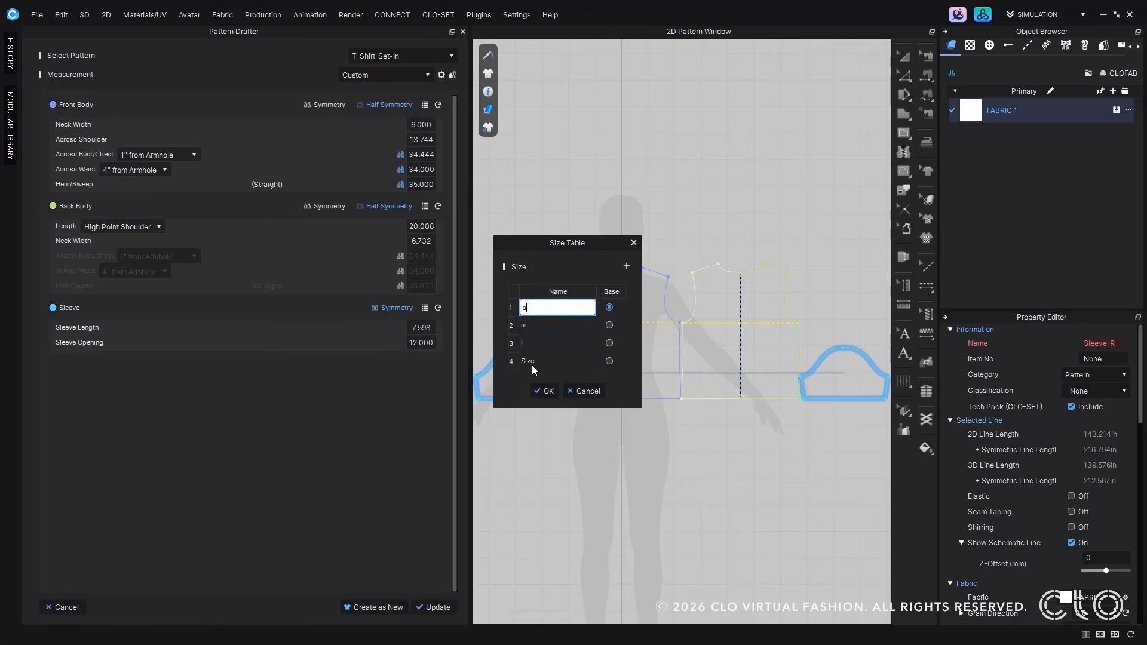
pyautogui.doubleClick(531, 362)
pyautogui.write('xl')
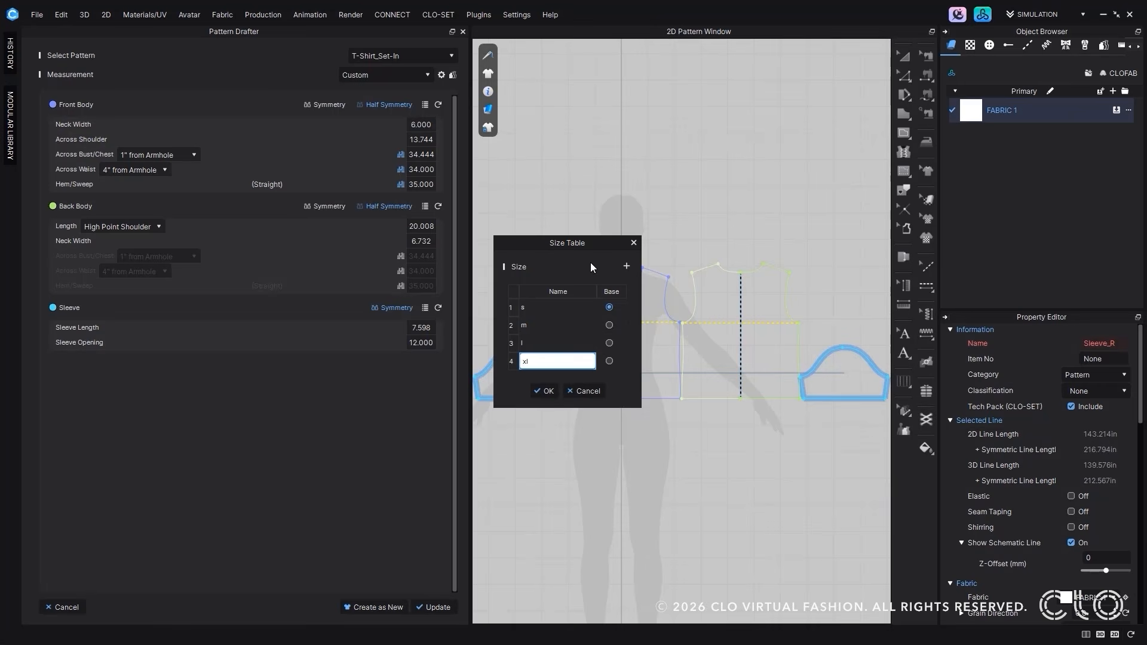
pyautogui.doubleClick(536, 324)
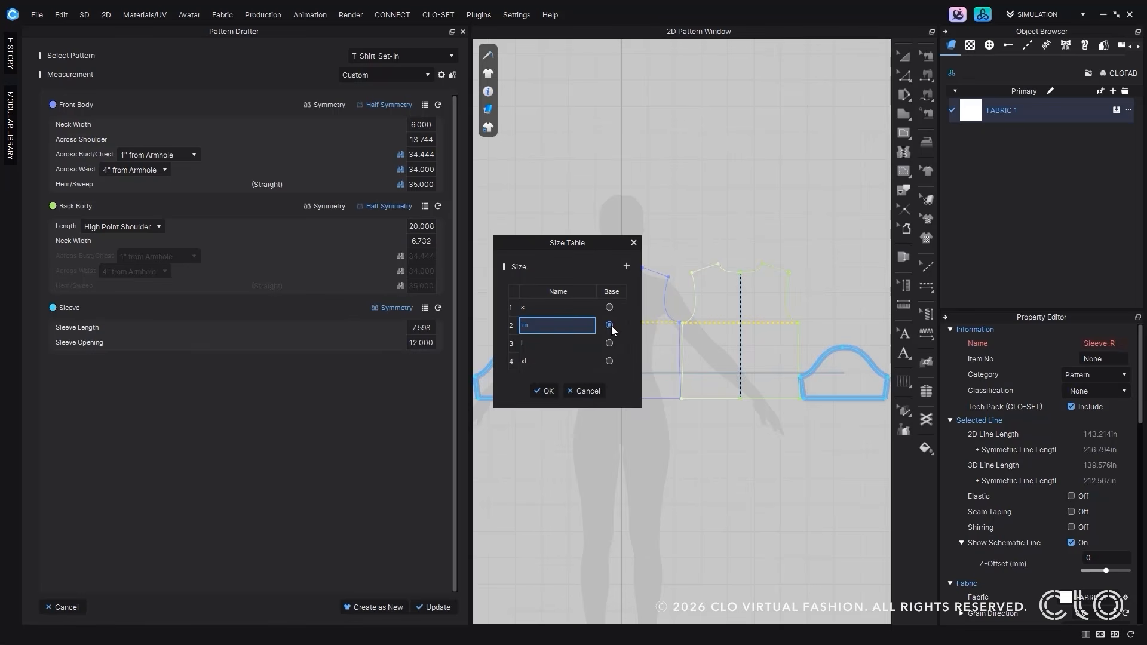
pyautogui.click(550, 390)
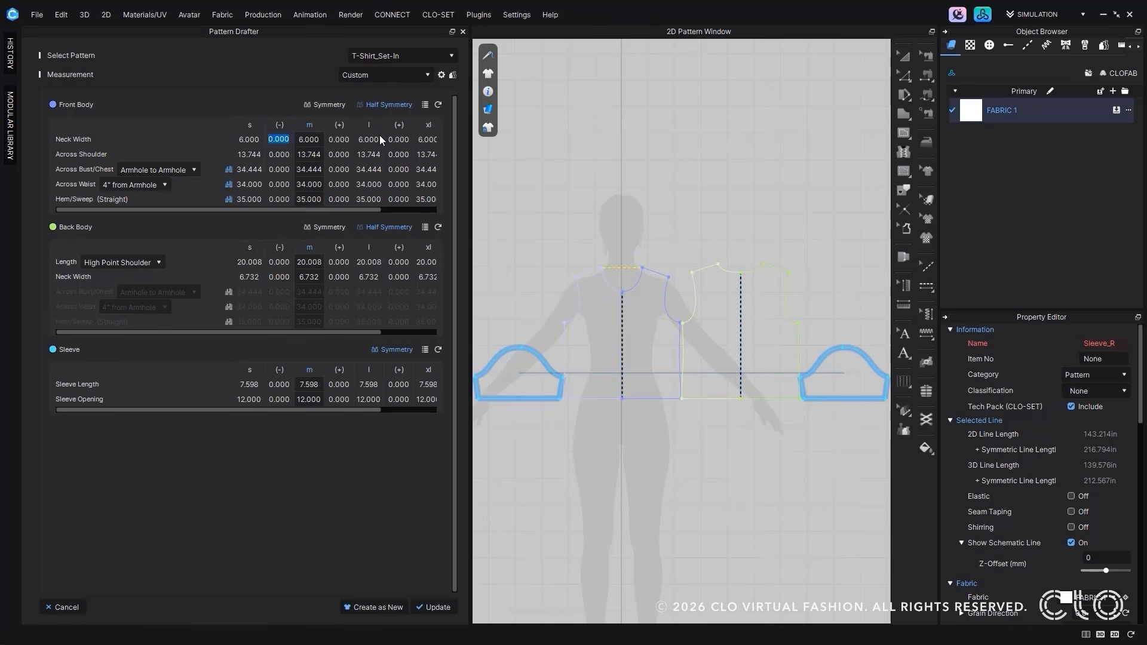
# Step: Set the front Neck Width's grading increments to 0.5 inch between all sizes
pyautogui.write('0.5')
pyautogui.doubleClick(343, 140)
pyautogui.write('0.5')
pyautogui.doubleClick(397, 139)
pyautogui.write('0.5')
# Step: Set the front Across Shoulder's grading increments to 0.5 inch between all sizes
pyautogui.doubleClick(279, 154)
pyautogui.write('0.5')
pyautogui.press('Return')
pyautogui.doubleClick(275, 153)
pyautogui.doubleClick(348, 157)
pyautogui.write('0.5')
pyautogui.doubleClick(398, 154)
pyautogui.write('0.5')
# Step: Set the grading increments of the remaining front, back and sleeve measurements to 0.5 inch and update the patterns
pyautogui.doubleClick(405, 171)
pyautogui.doubleClick(278, 169)
pyautogui.doubleClick(279, 169)
pyautogui.hotkey('ctrl', 'v')
pyautogui.doubleClick(338, 169)
pyautogui.hotkey('ctrl', 'v')
pyautogui.doubleClick(398, 169)
pyautogui.hotkey('ctrl', 'v')
pyautogui.doubleClick(278, 184)
pyautogui.hotkey('ctrl', 'v')
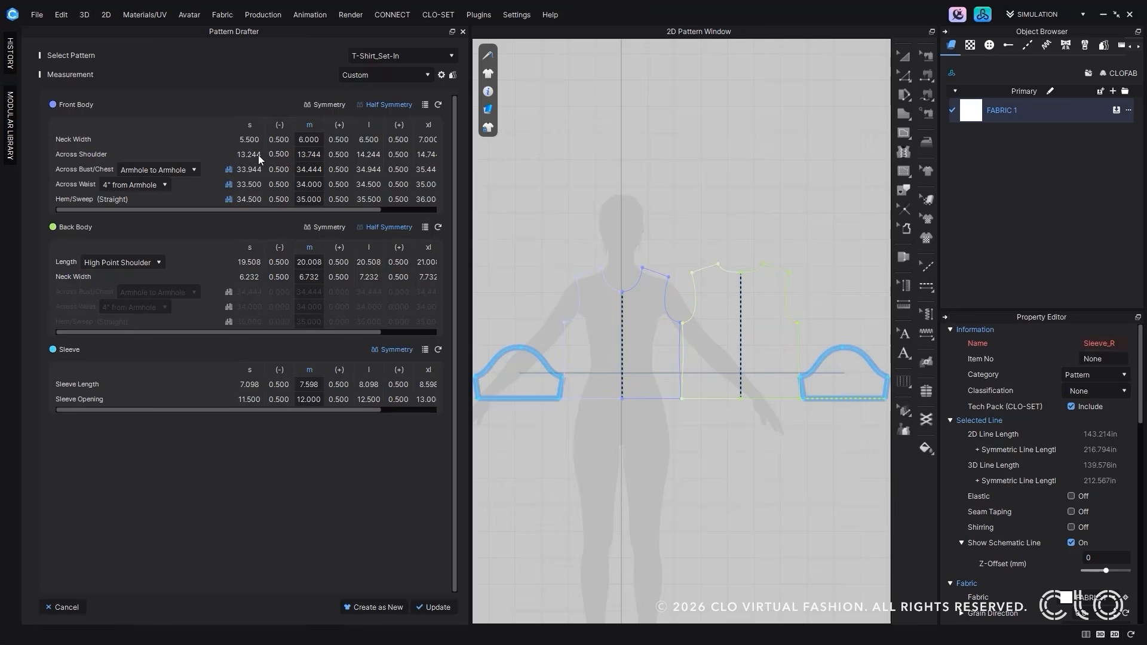
pyautogui.click(437, 606)
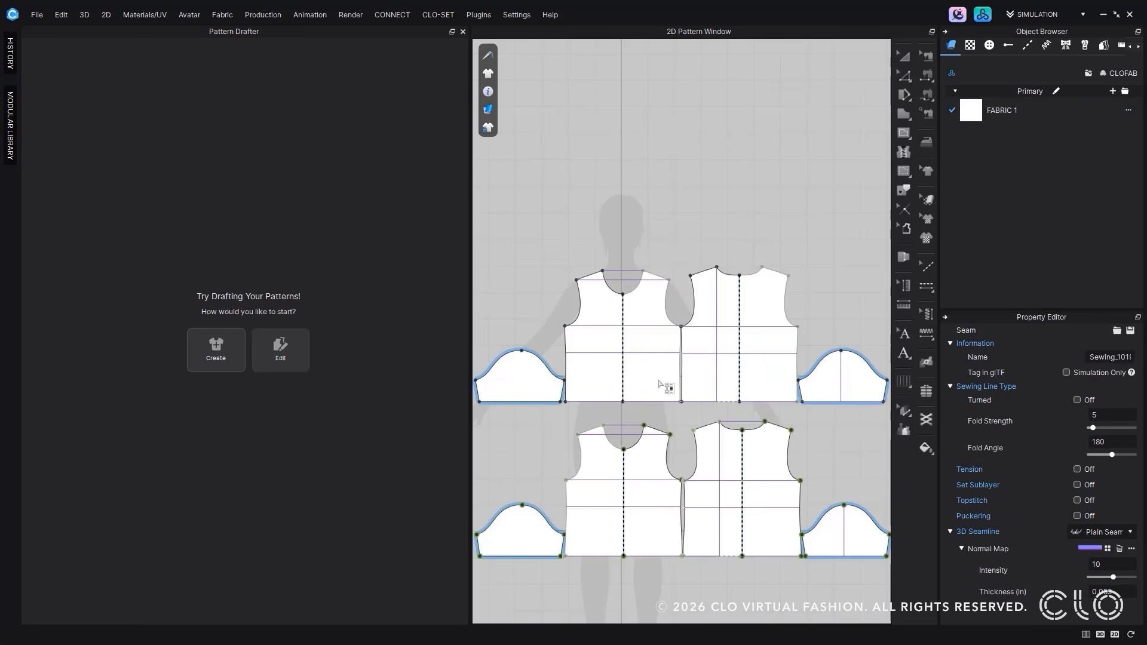
pyautogui.moveTo(658, 380); pyautogui.dragTo(667, 237, button='middle')
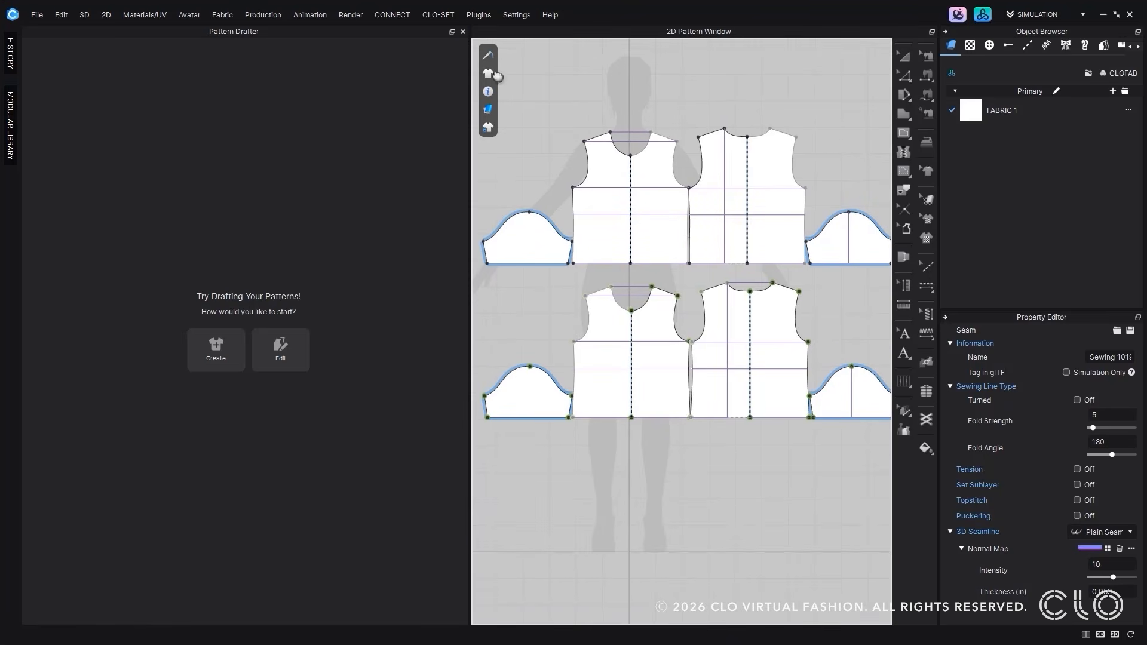
# Step: Close the Pattern Drafter and show the grading lines on the T-shirt patterns
pyautogui.click(462, 33)
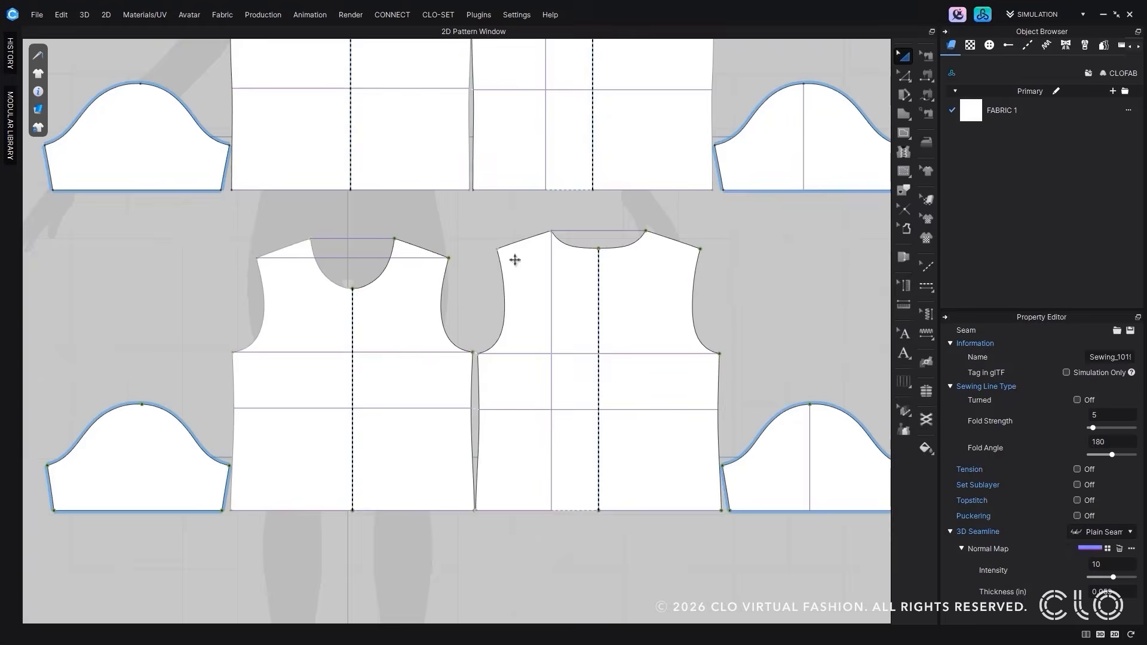
pyautogui.scroll(-3, 558, 494)
pyautogui.moveTo(558, 495); pyautogui.dragTo(549, 443, button='middle')
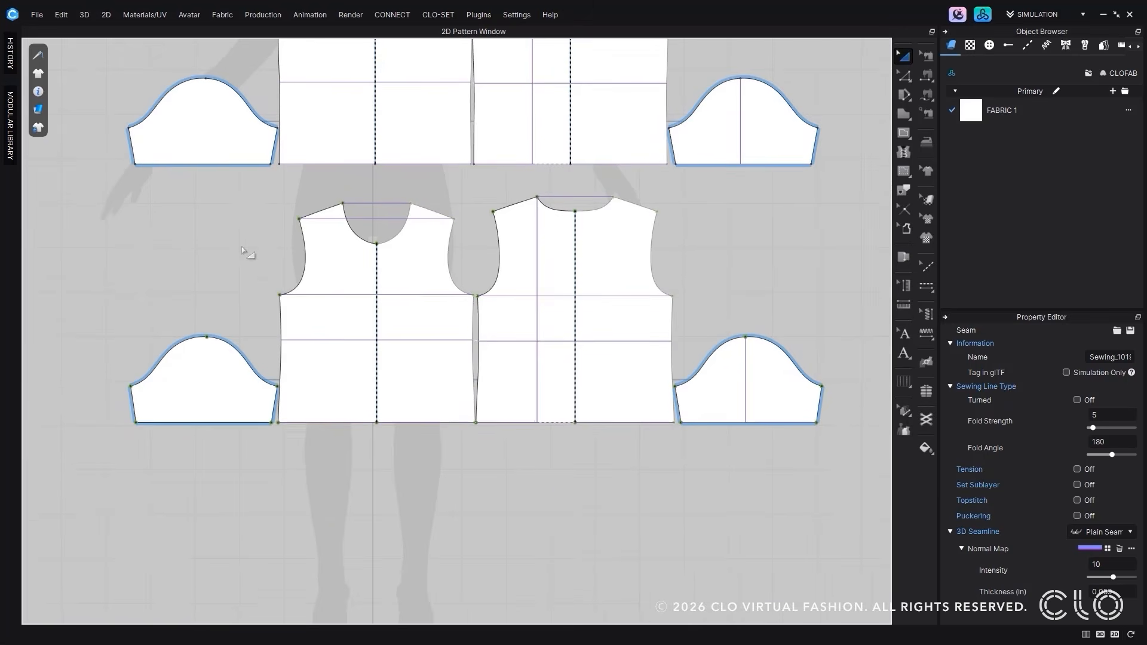
pyautogui.click(39, 73)
pyautogui.click(90, 127)
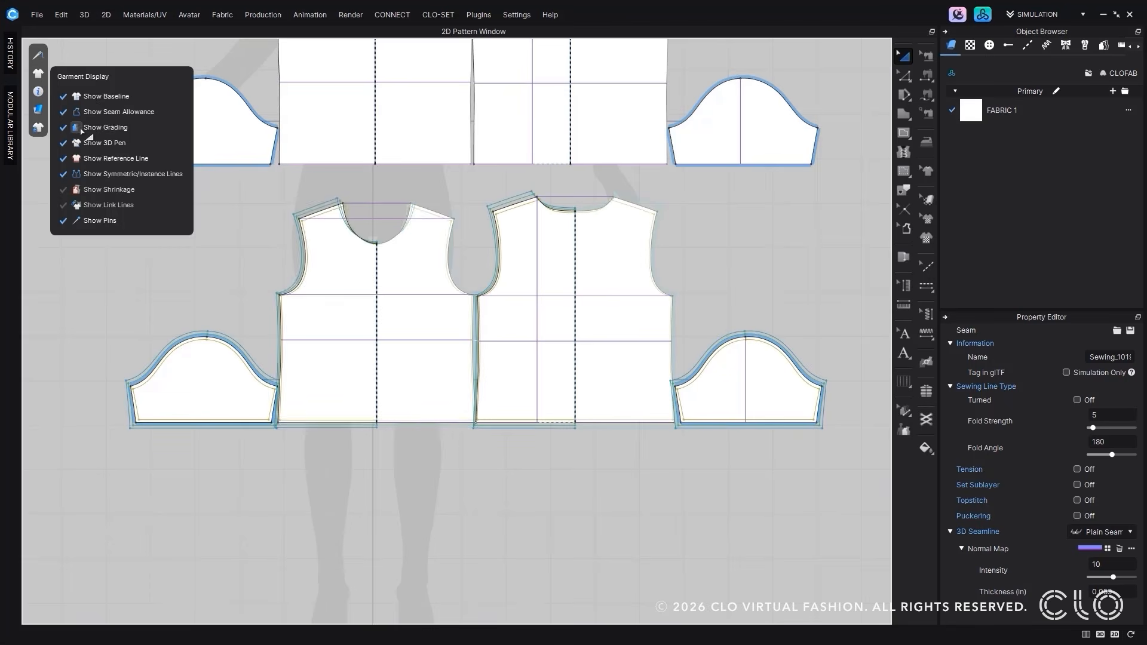
pyautogui.scroll(1, 477, 269)
# Step: Open the Set-In T-Shirt size list and preview other sizes as the base, ending with m as the base size
pyautogui.click(1103, 45)
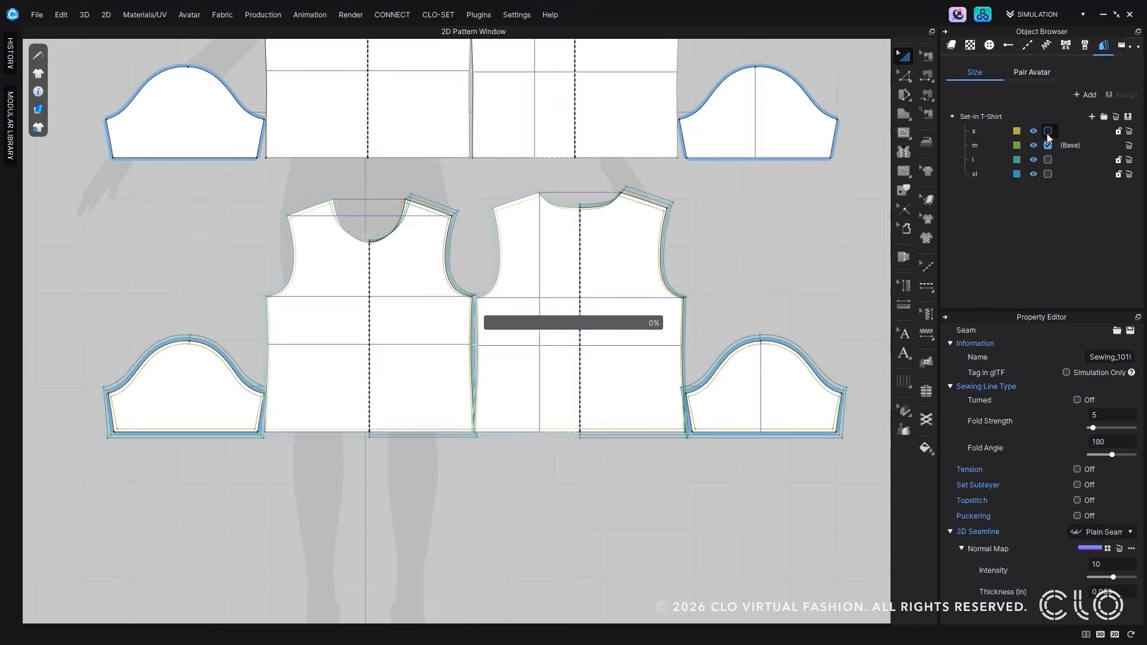
pyautogui.click(1046, 134)
pyautogui.click(1046, 147)
pyautogui.click(1048, 161)
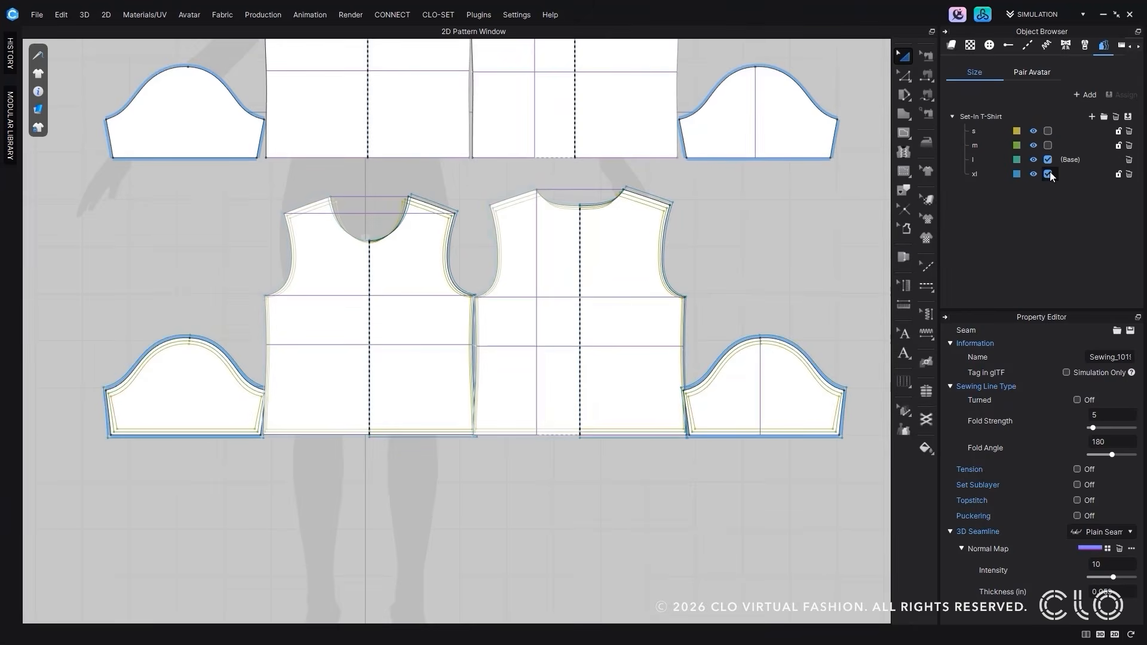
pyautogui.click(1049, 147)
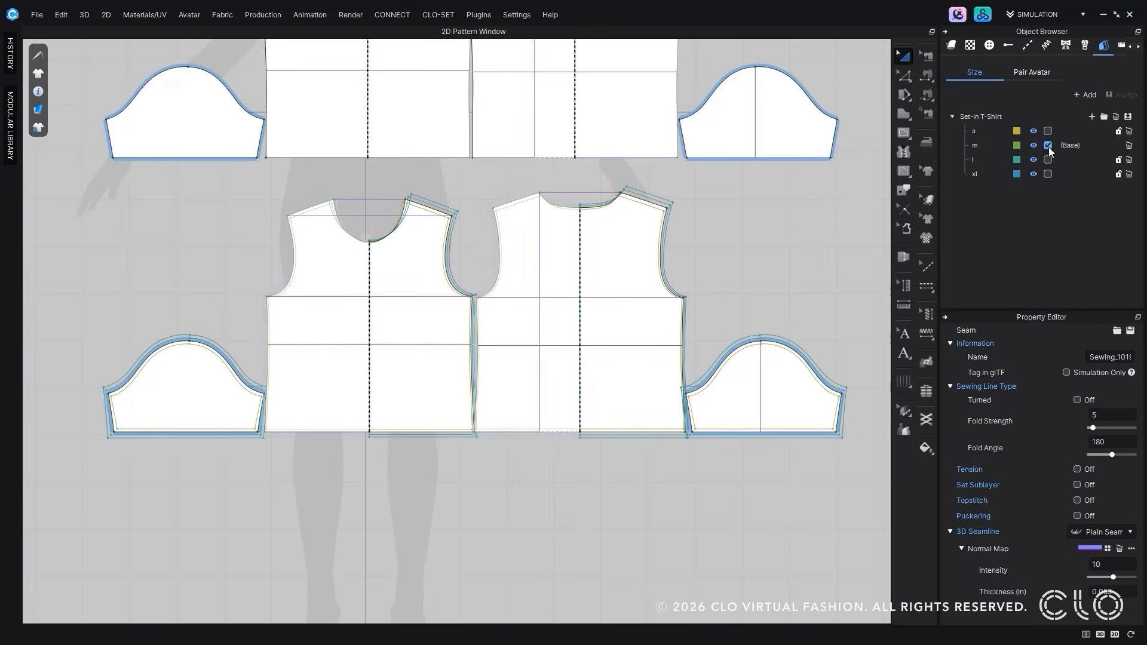
# Step: Reopen the set-in T-shirt for editing in the Pattern Drafter, review its measurements and grading table, and close the drafter
pyautogui.click(104, 15)
pyautogui.click(110, 27)
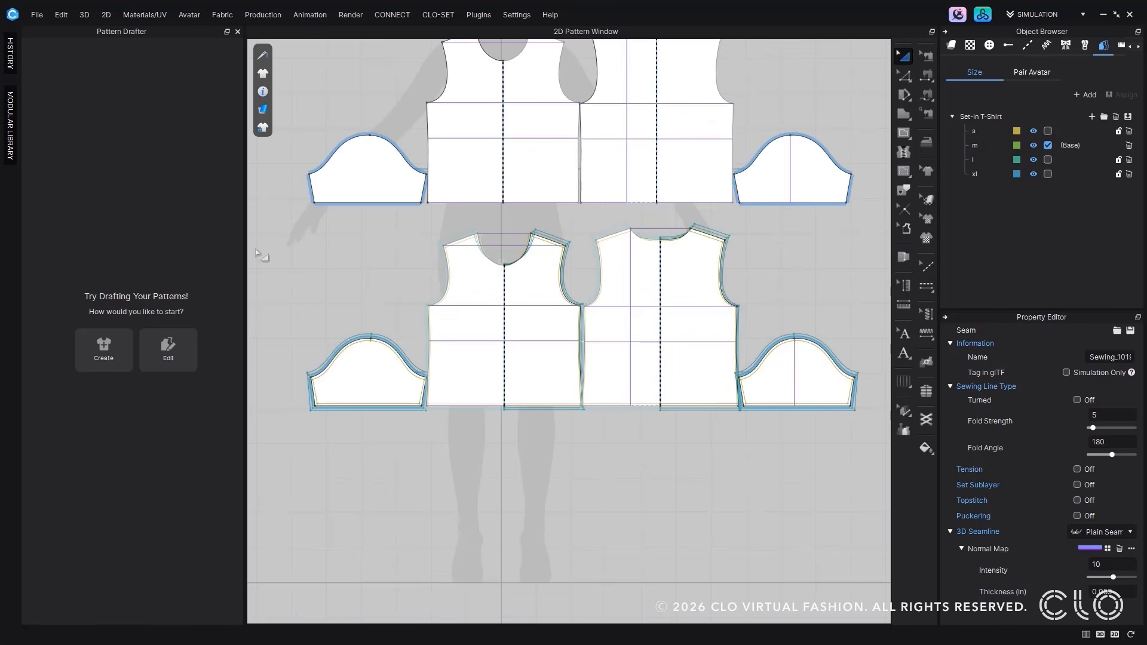
pyautogui.moveTo(244, 243); pyautogui.dragTo(422, 247)
pyautogui.click(278, 349)
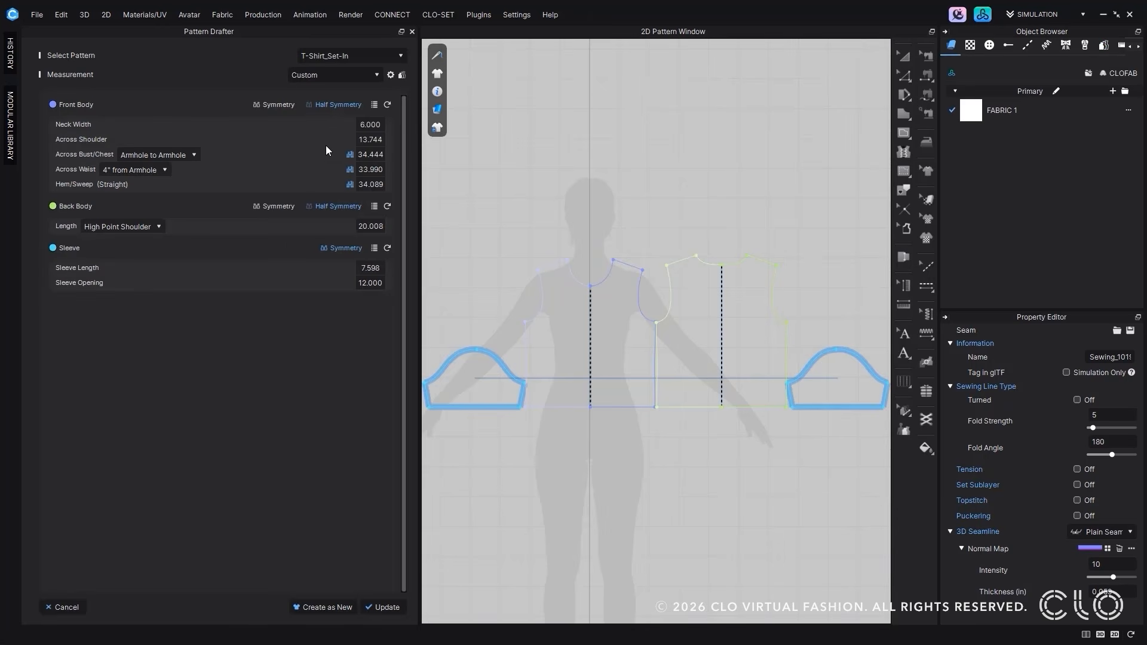
pyautogui.click(367, 61)
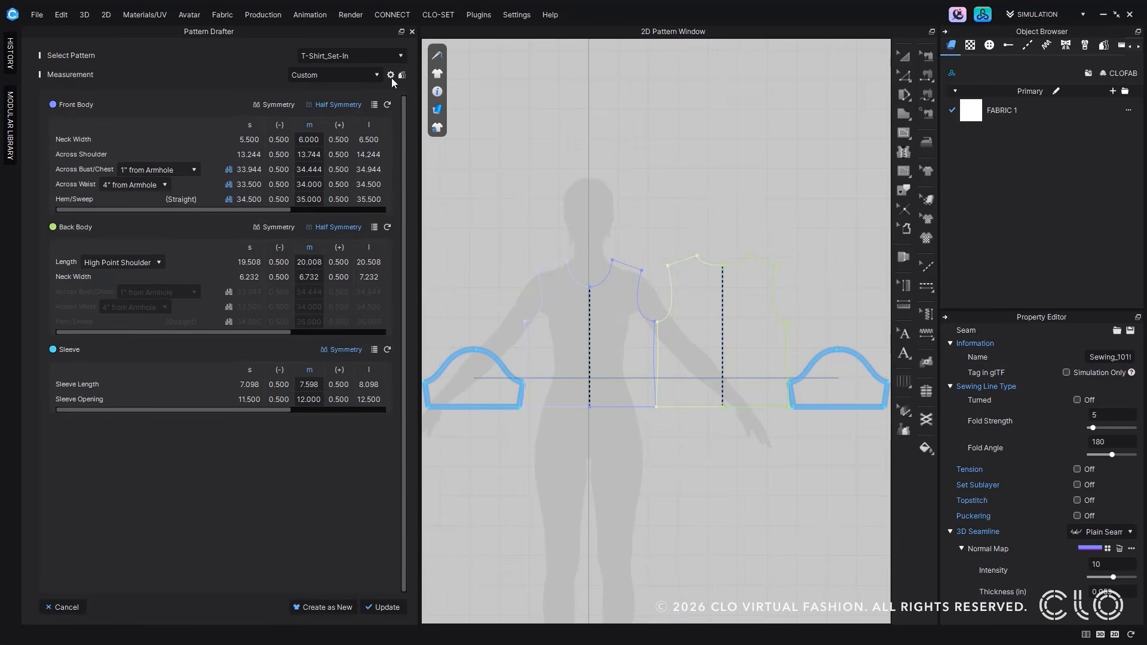
pyautogui.click(411, 31)
pyautogui.scroll(-3, 452, 234)
pyautogui.moveTo(490, 475); pyautogui.dragTo(485, 386, button='middle')
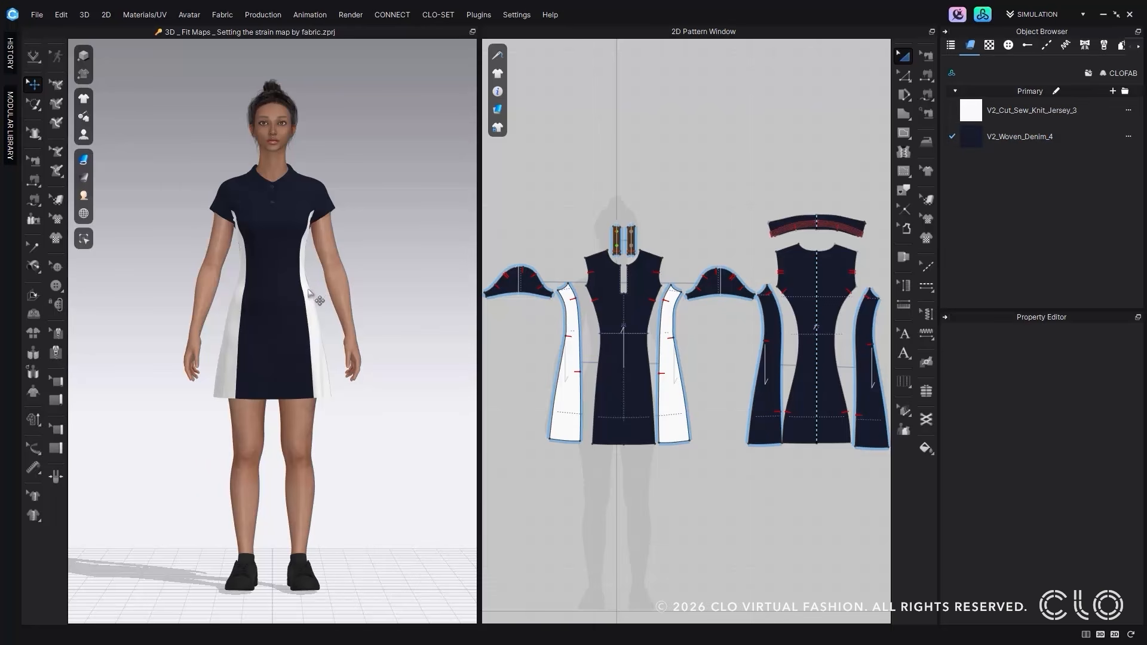
# Step: Show the Strain Map on the dress and expand its settings
pyautogui.moveTo(84, 177)
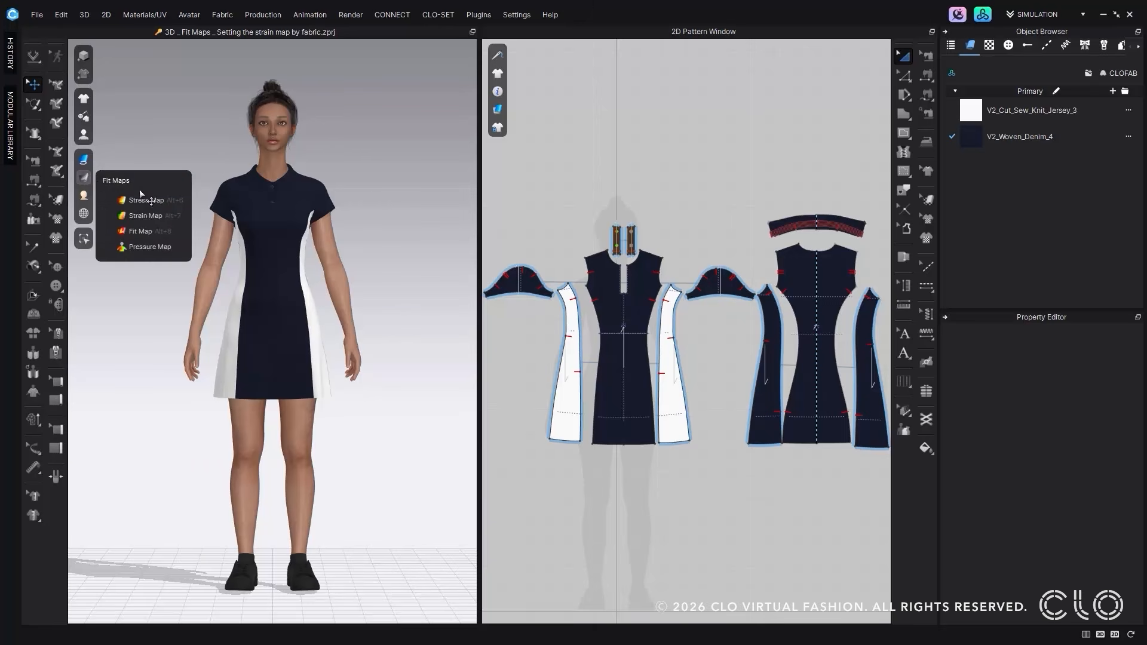
pyautogui.click(151, 216)
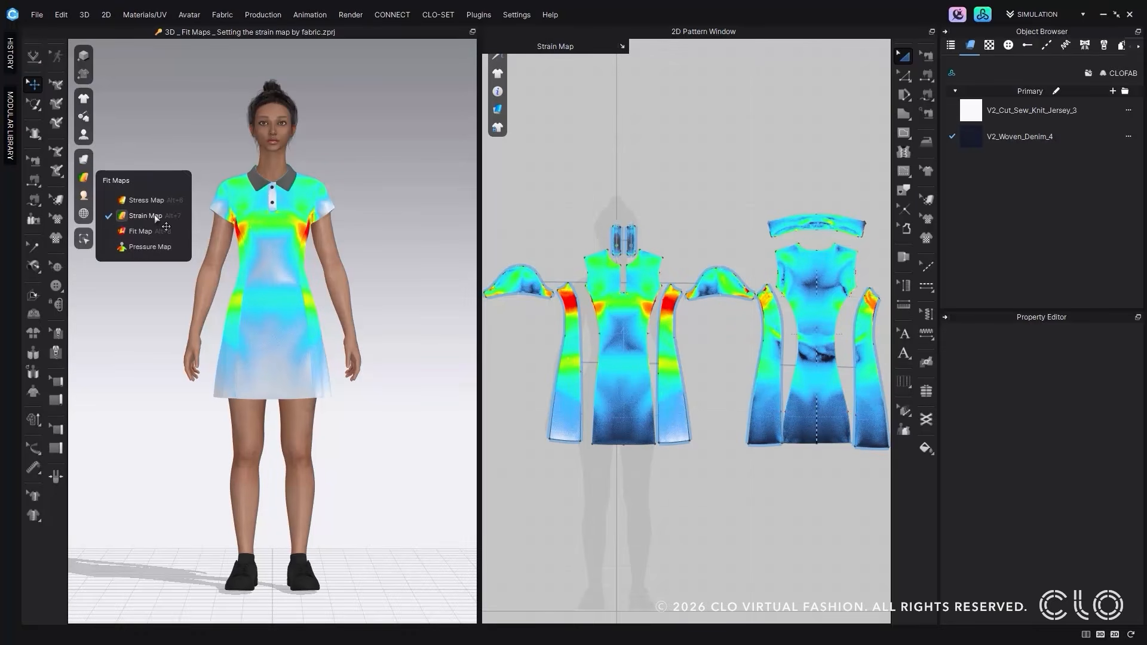
pyautogui.click(622, 46)
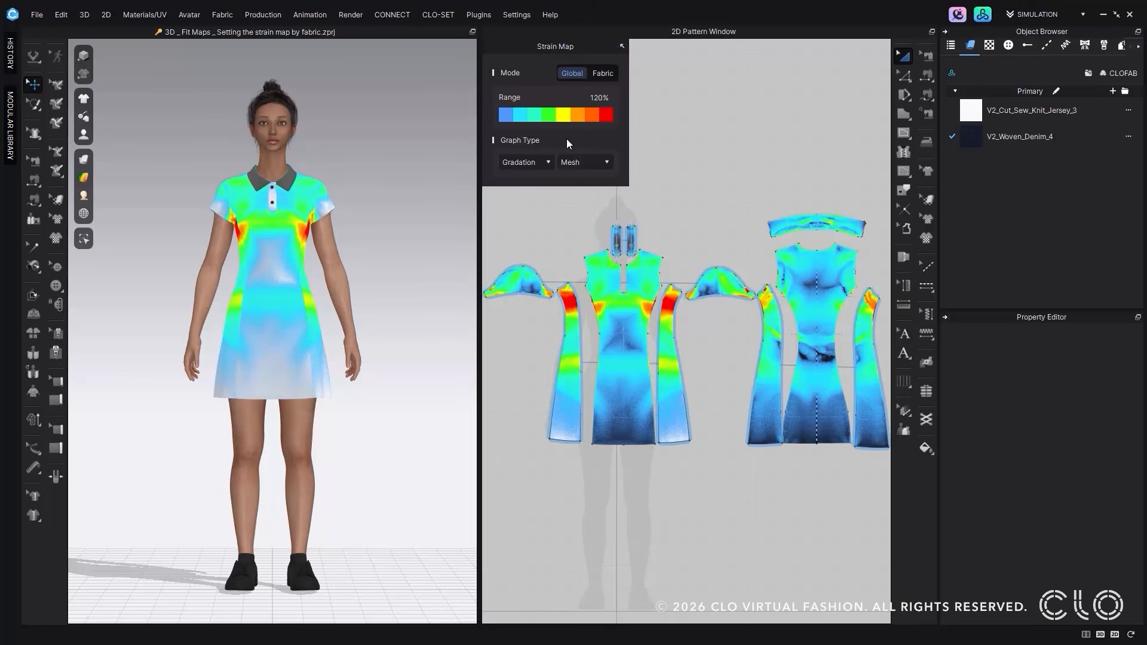
# Step: Review the Stress, Fit and Pressure settings in the Fit Properties and return the display to the Strain Map
pyautogui.click(516, 16)
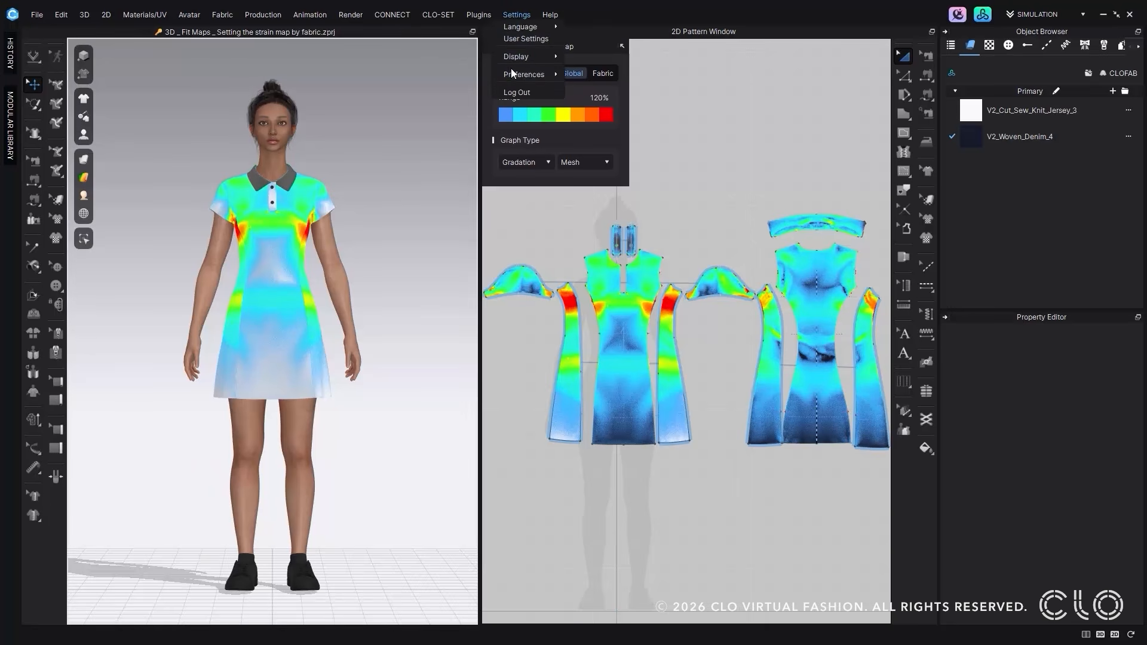
pyautogui.moveTo(514, 74)
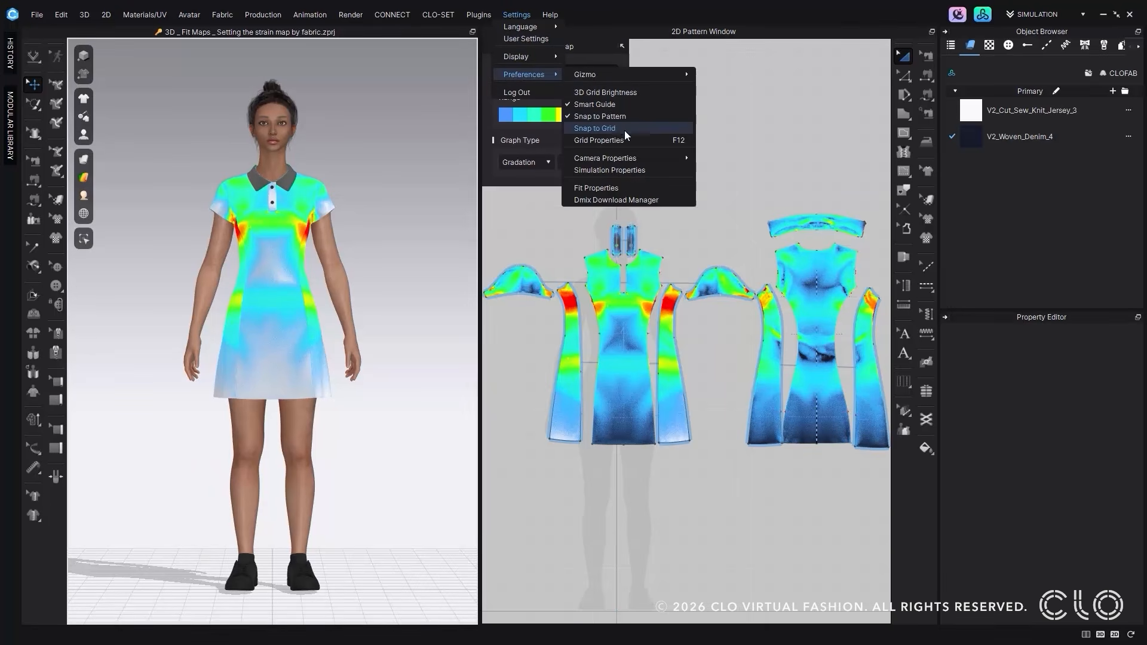
pyautogui.click(617, 187)
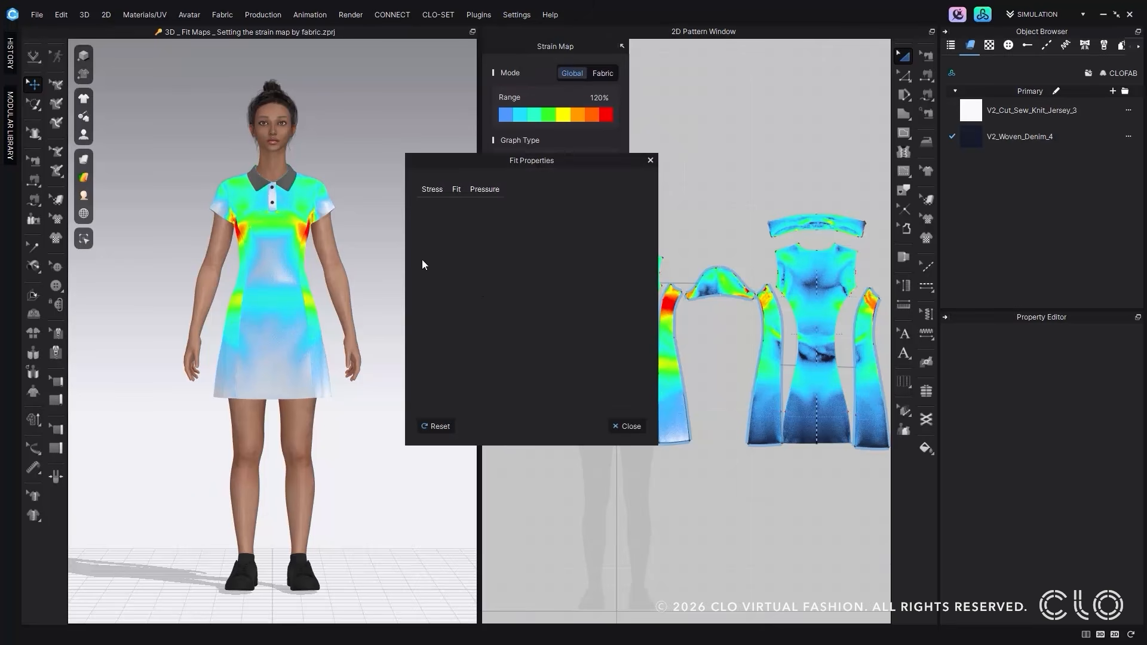
pyautogui.click(435, 191)
pyautogui.click(456, 190)
pyautogui.click(484, 190)
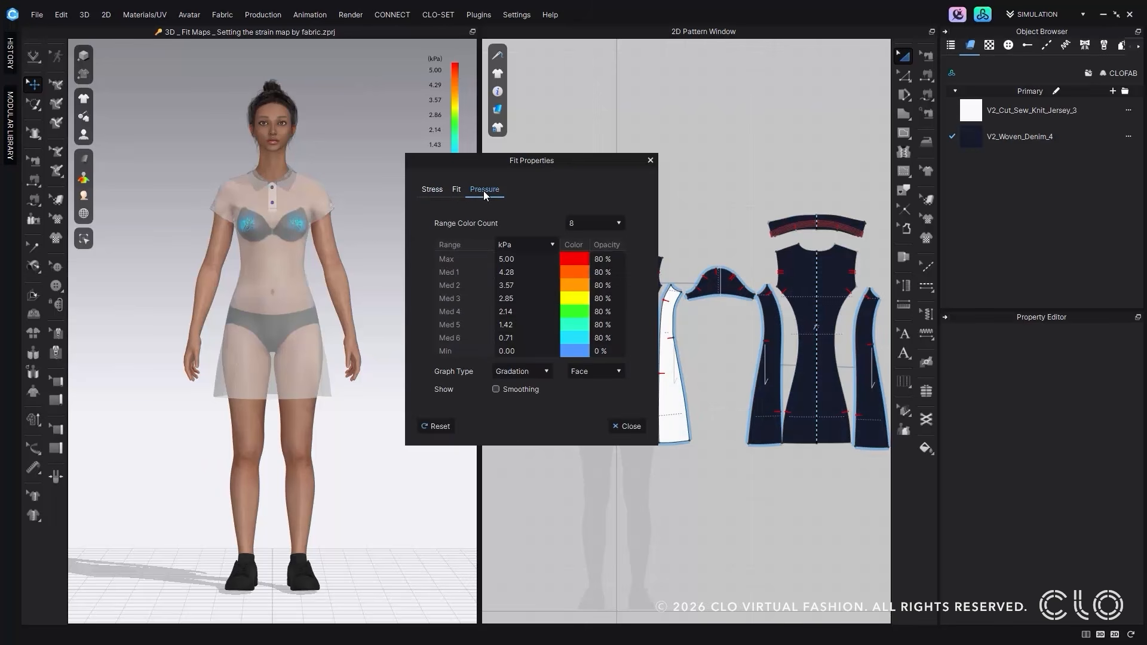
pyautogui.click(627, 426)
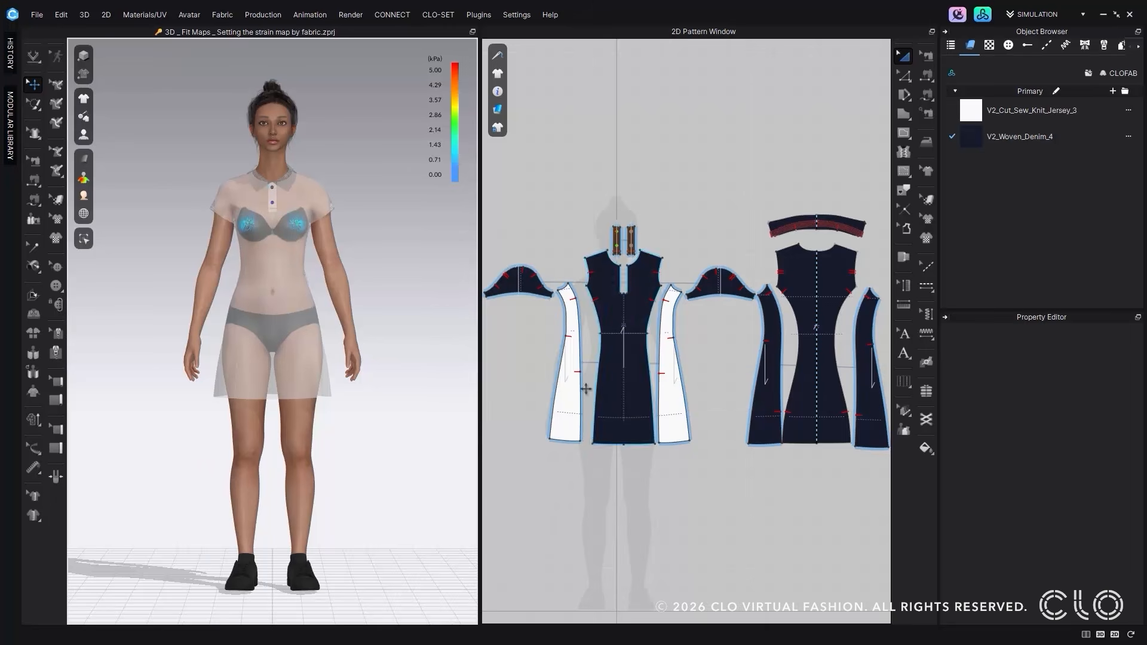
pyautogui.click(83, 178)
pyautogui.click(143, 216)
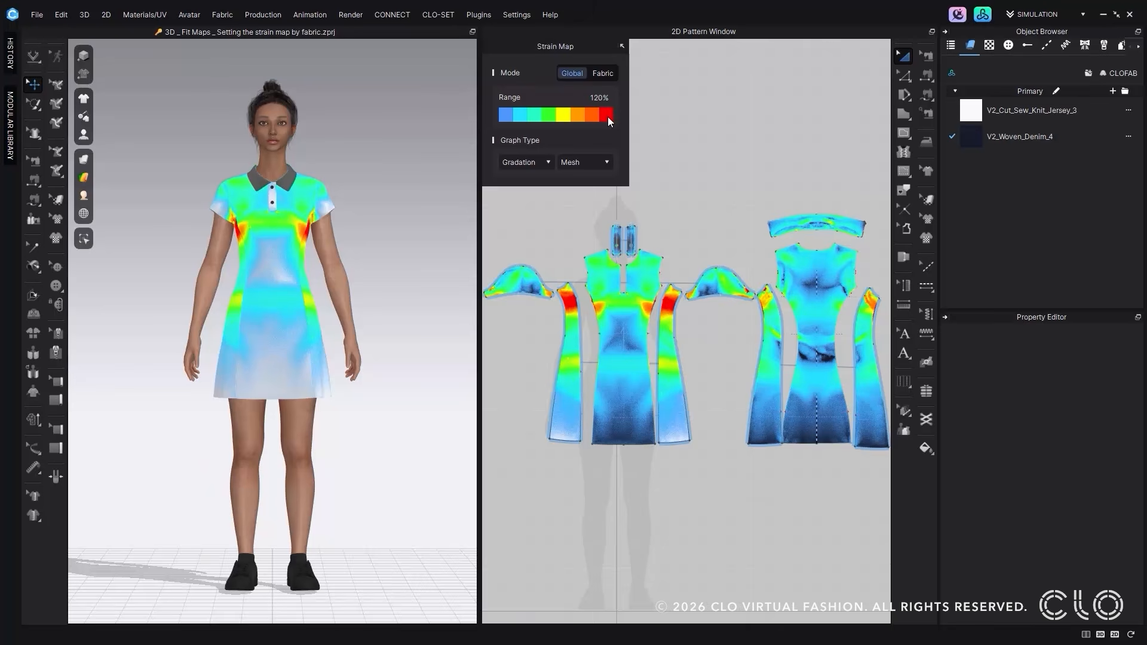
# Step: Simulate the dress, check the strain value on the white side panel beside the bust, and stop the simulation
pyautogui.moveTo(402, 223); pyautogui.dragTo(334, 227, button='right')
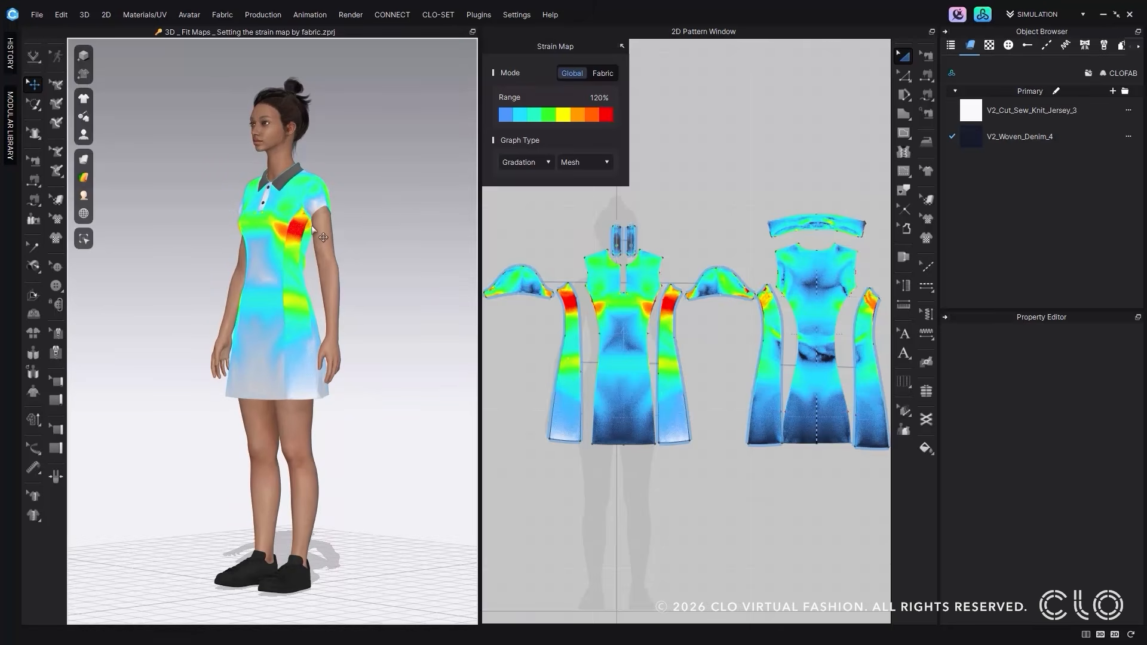
pyautogui.click(33, 55)
pyautogui.scroll(5, 307, 282)
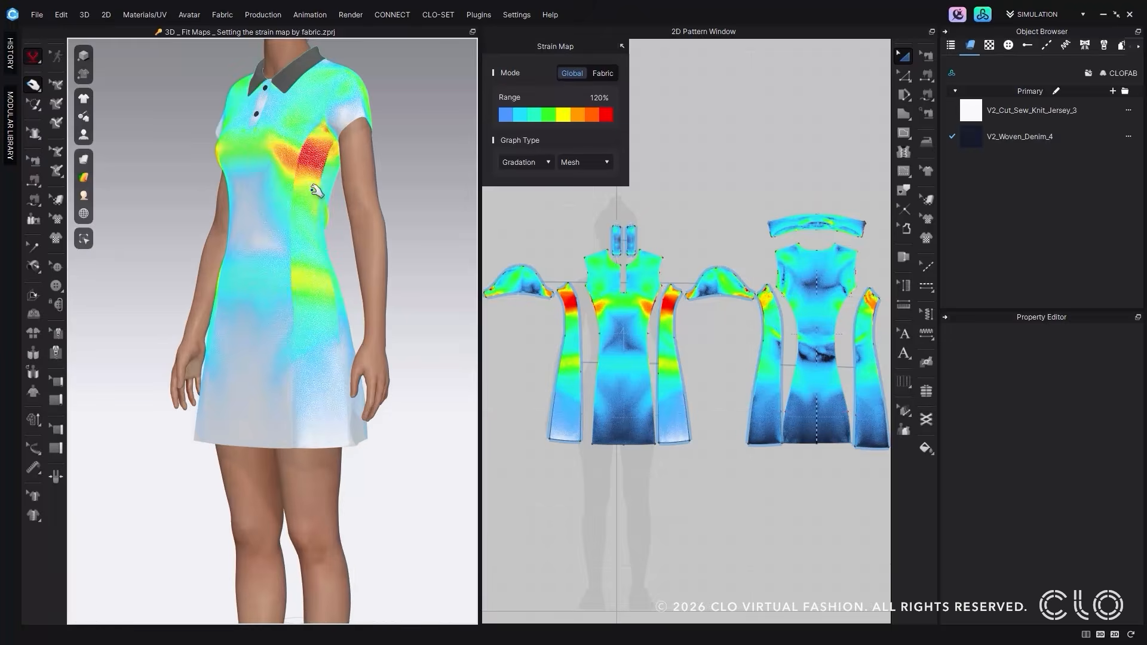
pyautogui.scroll(4, 306, 282)
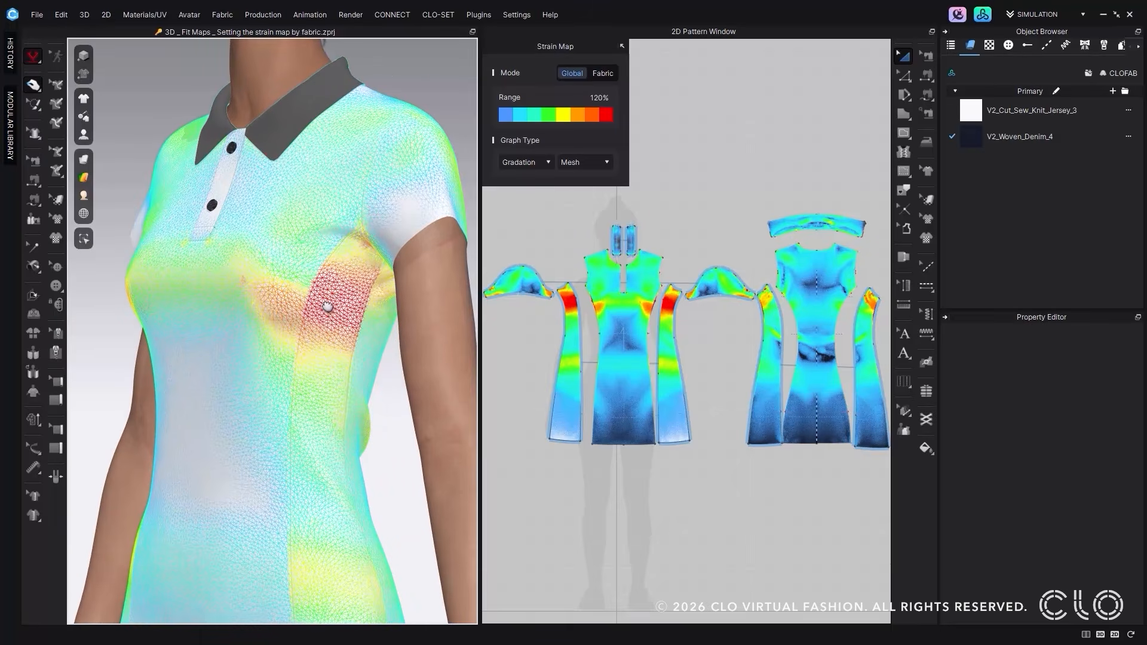
pyautogui.click(338, 304)
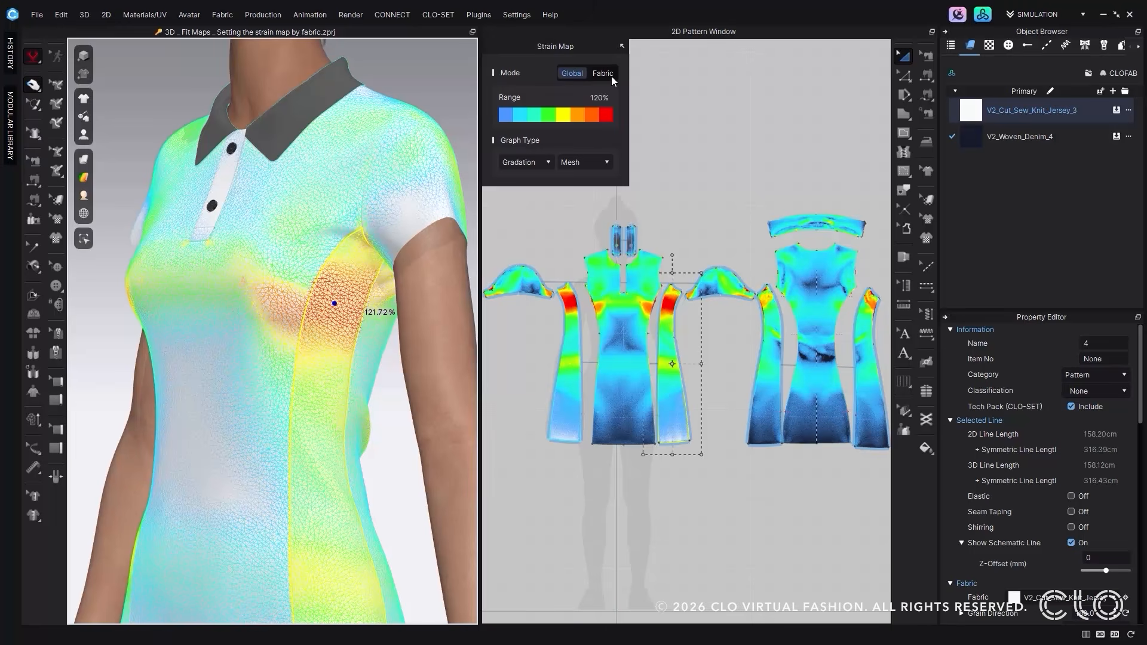
pyautogui.press('space')
# Step: Set the Strain Map mode to Fabric and simulate the dress
pyautogui.click(611, 75)
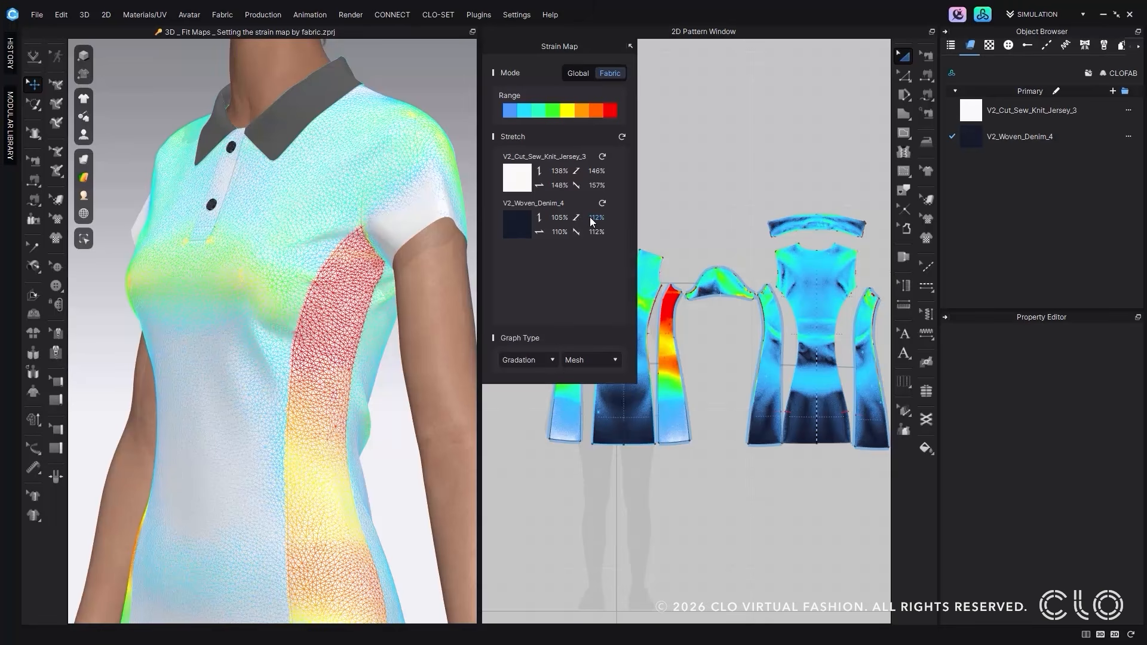
pyautogui.click(35, 56)
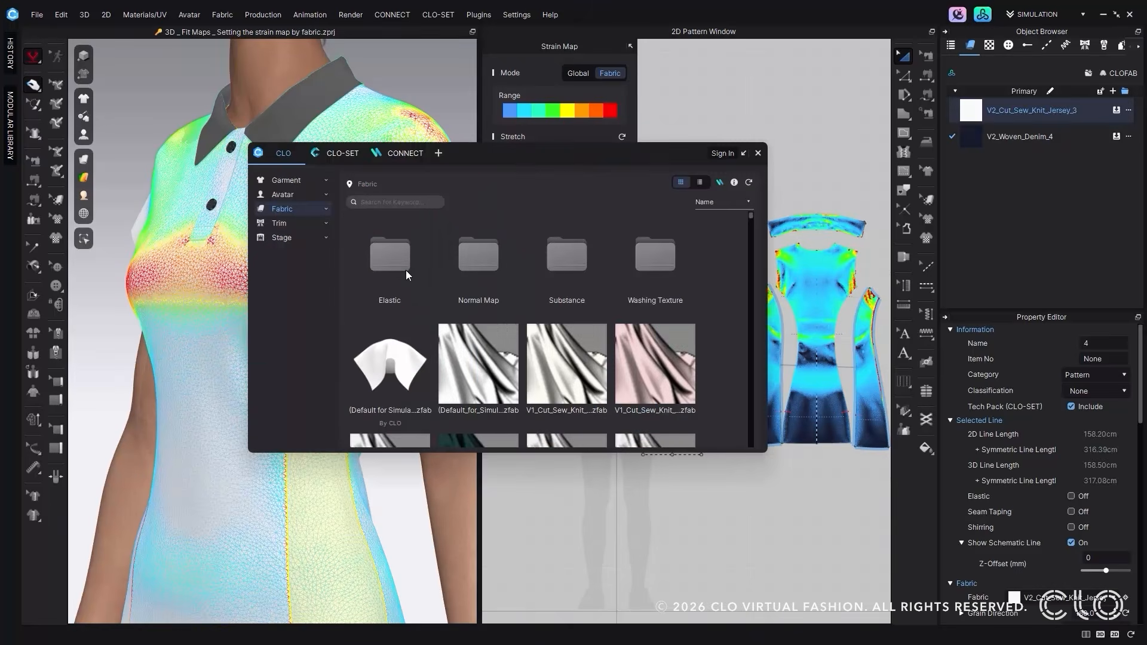
# Step: Replace V2_Woven_Denim_4 with V2_Woven_Gauze_DoubleGauze_3 from the fabric library and refresh that fabric's stretch values in the Strain Map
pyautogui.scroll(-5, 441, 309)
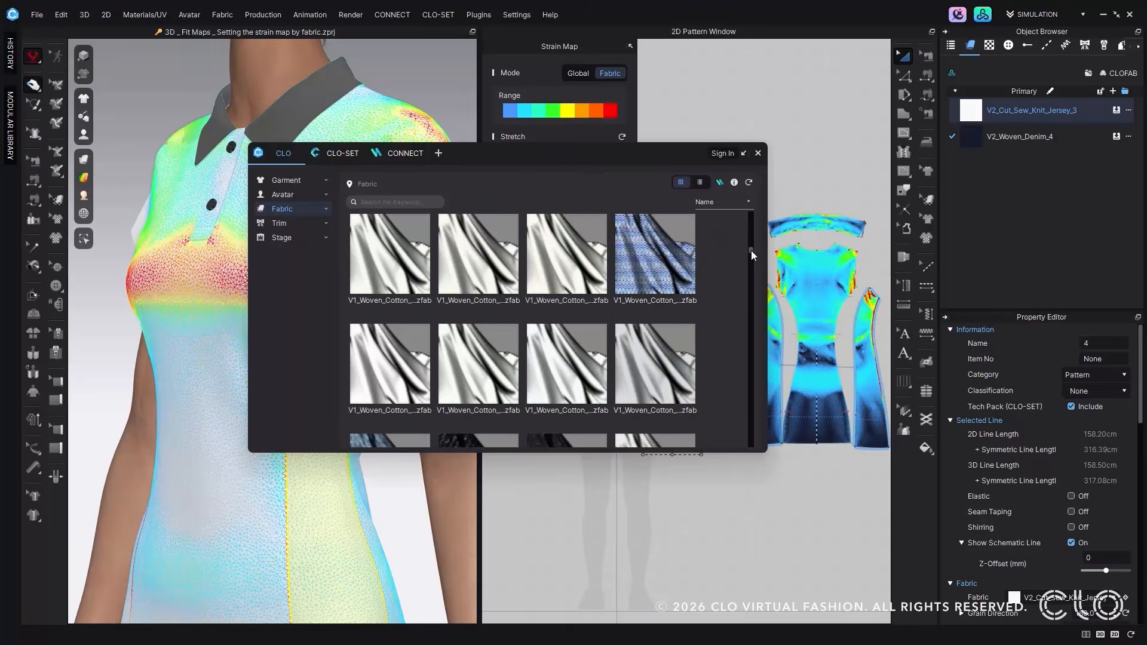
pyautogui.moveTo(753, 282); pyautogui.dragTo(752, 392)
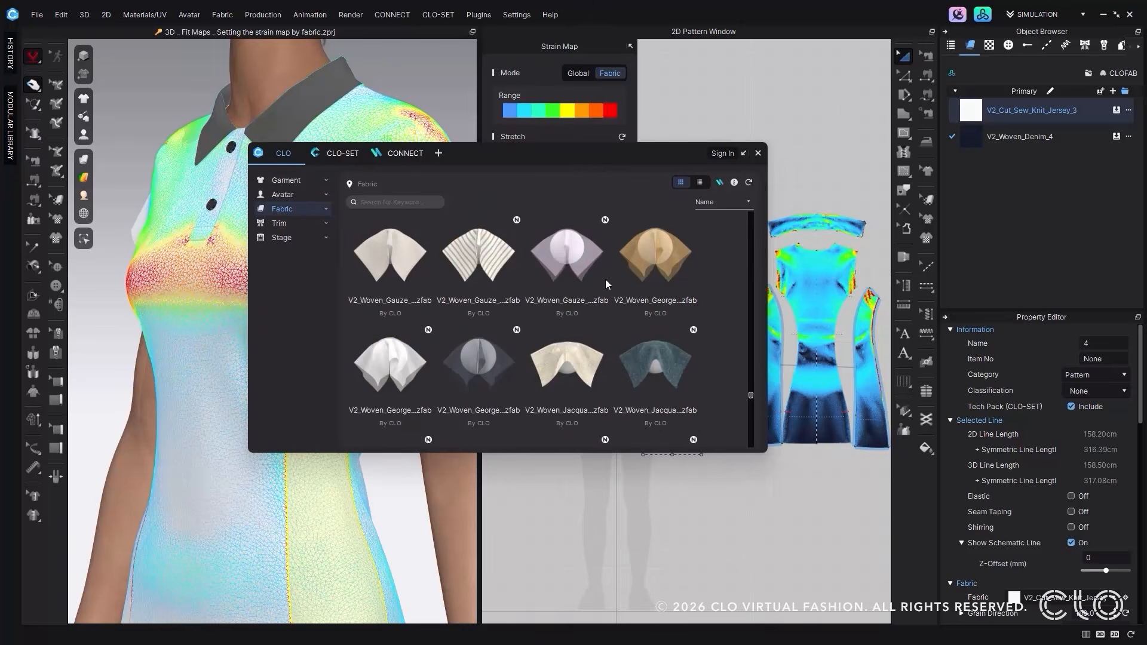
pyautogui.moveTo(571, 257)
pyautogui.mouseDown()
pyautogui.moveTo(877, 156)
pyautogui.moveTo(977, 138)
pyautogui.mouseUp()
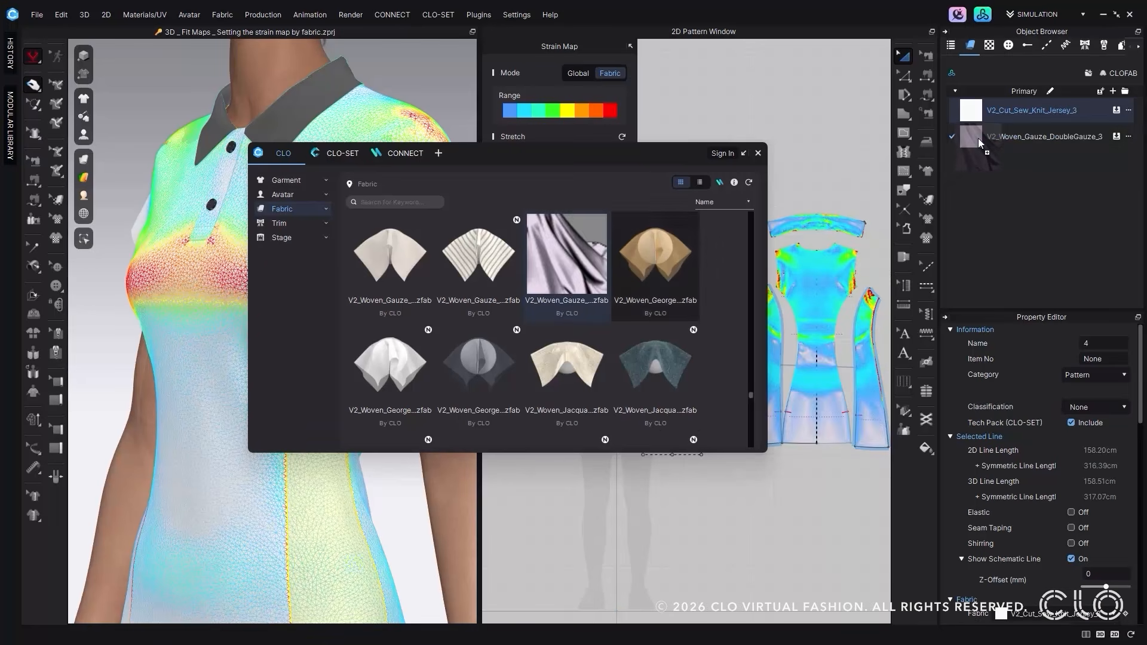
pyautogui.click(758, 153)
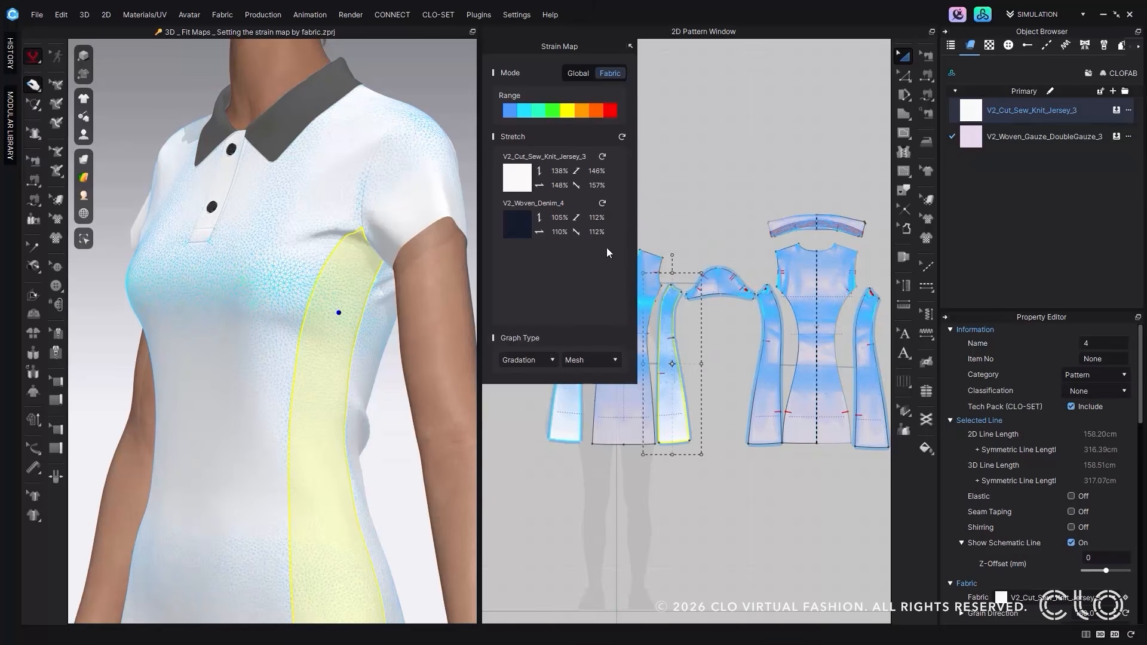
pyautogui.click(601, 203)
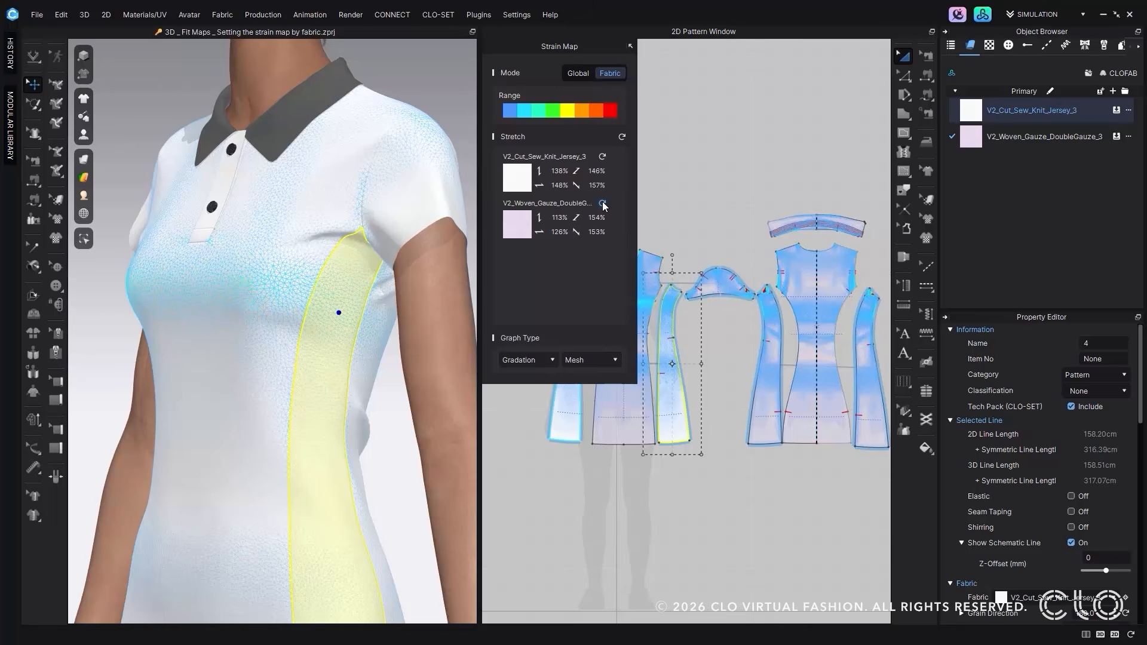
# Step: Set the double gauze fabric's Stretch-Weft and Stretch-Warp to 80 and Shear (Right) to 81, and refresh its stretch values
pyautogui.click(1044, 137)
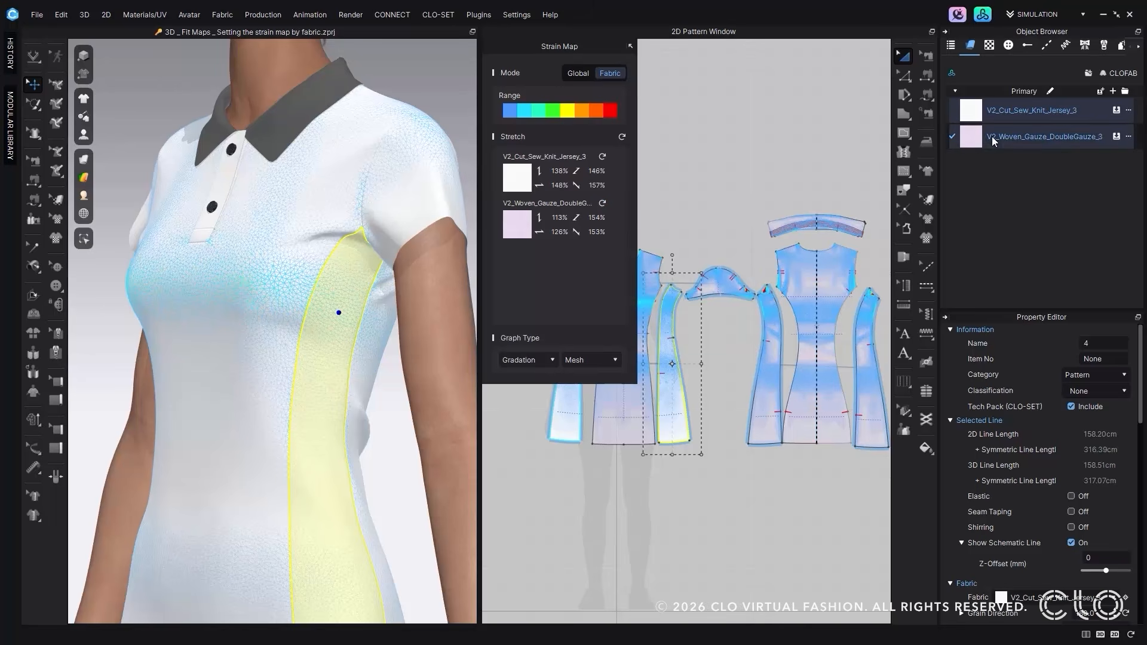
pyautogui.scroll(-5, 980, 508)
pyautogui.scroll(3, 1051, 466)
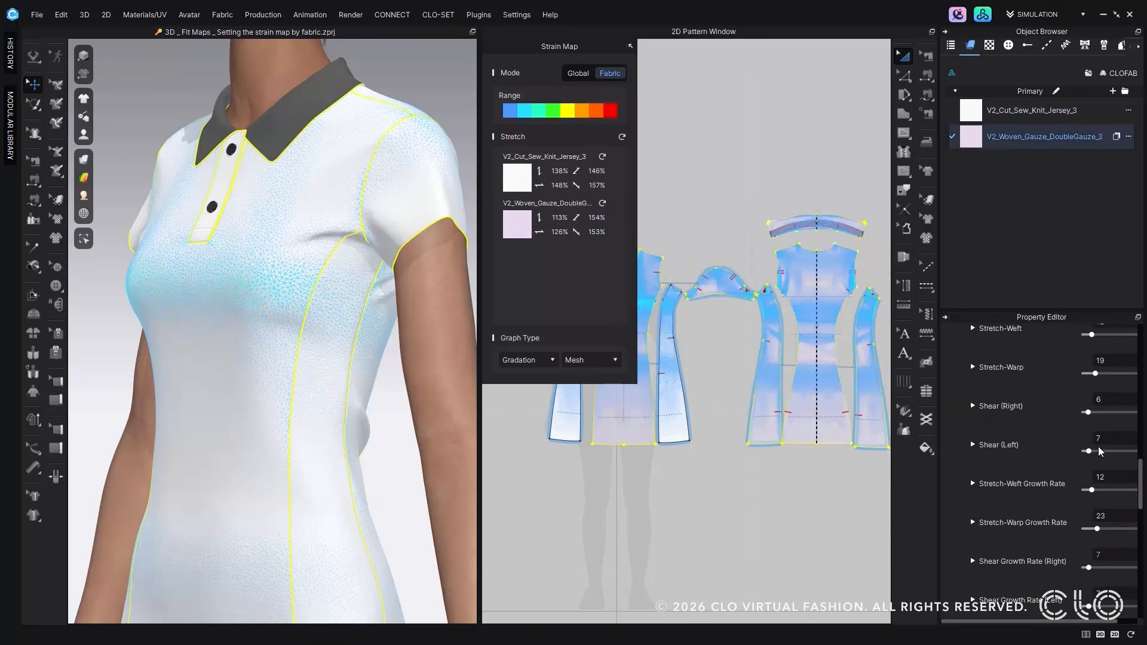
pyautogui.moveTo(1102, 374); pyautogui.dragTo(1127, 374)
pyautogui.scroll(3, 1098, 400)
pyautogui.moveTo(1092, 443); pyautogui.dragTo(1126, 443)
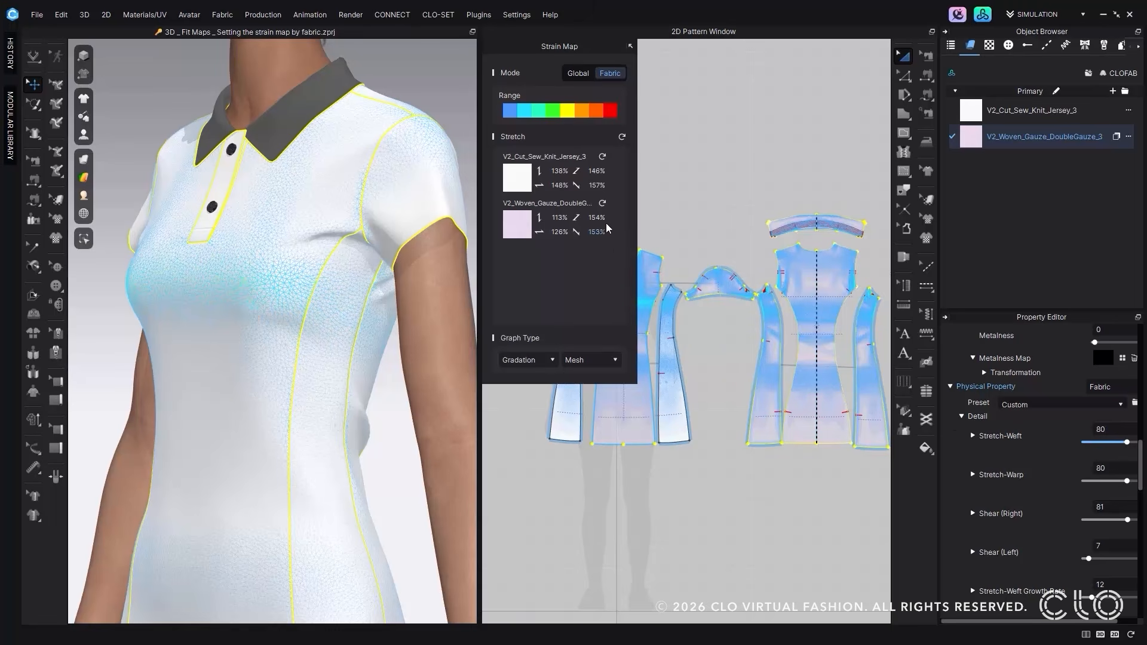
pyautogui.click(602, 203)
# Step: Preview the Strain Map with the Section graph type and return it to Gradation
pyautogui.click(519, 361)
pyautogui.click(519, 381)
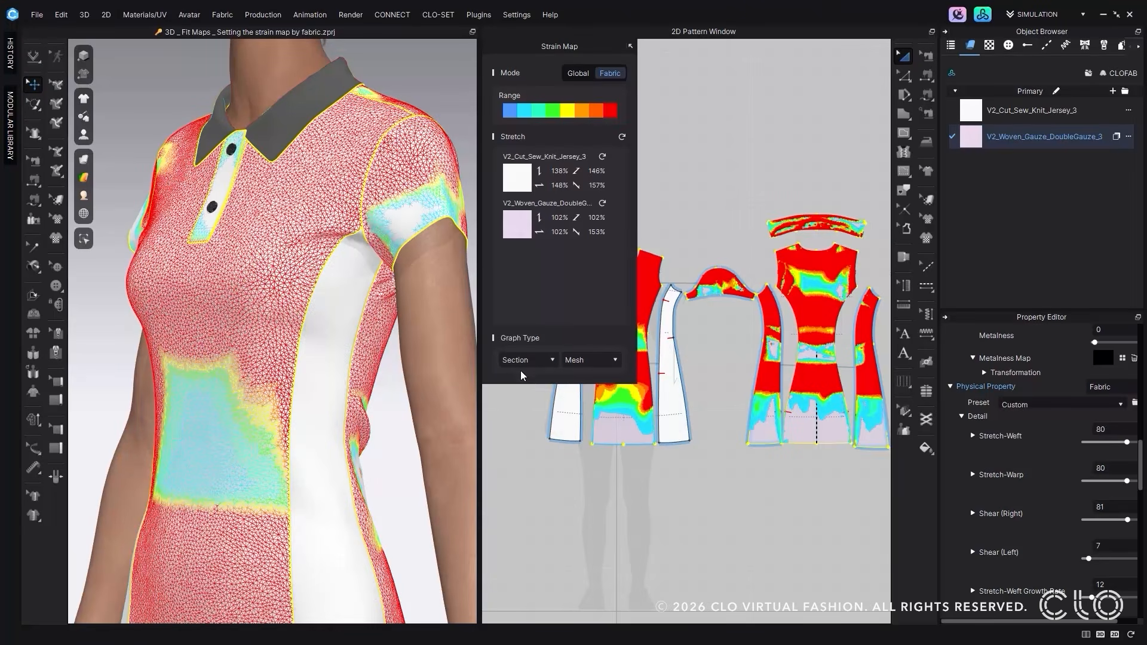
pyautogui.click(522, 361)
pyautogui.click(522, 371)
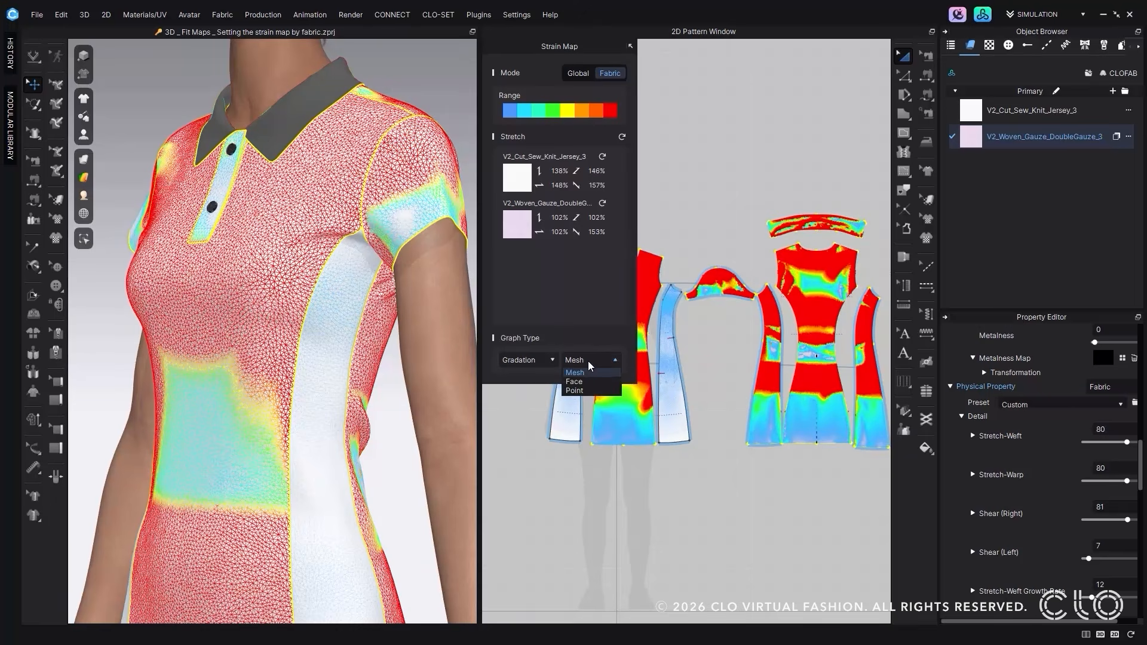
# Step: Preview the Strain Map with the Face and Point display types and return it to Mesh
pyautogui.click(588, 381)
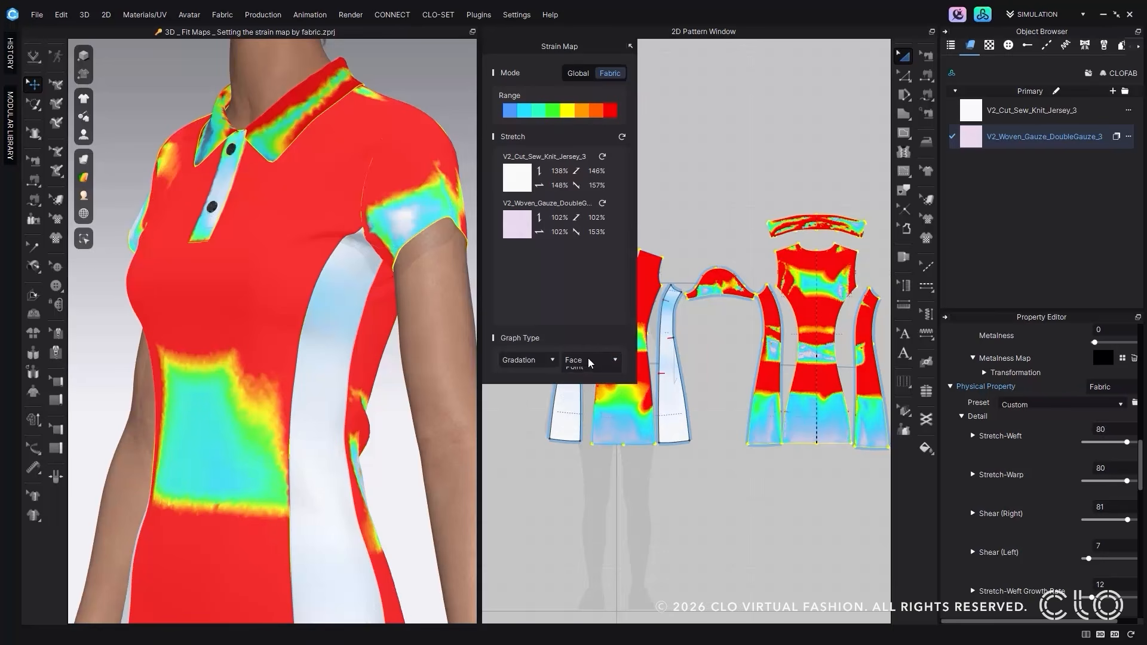
pyautogui.click(574, 390)
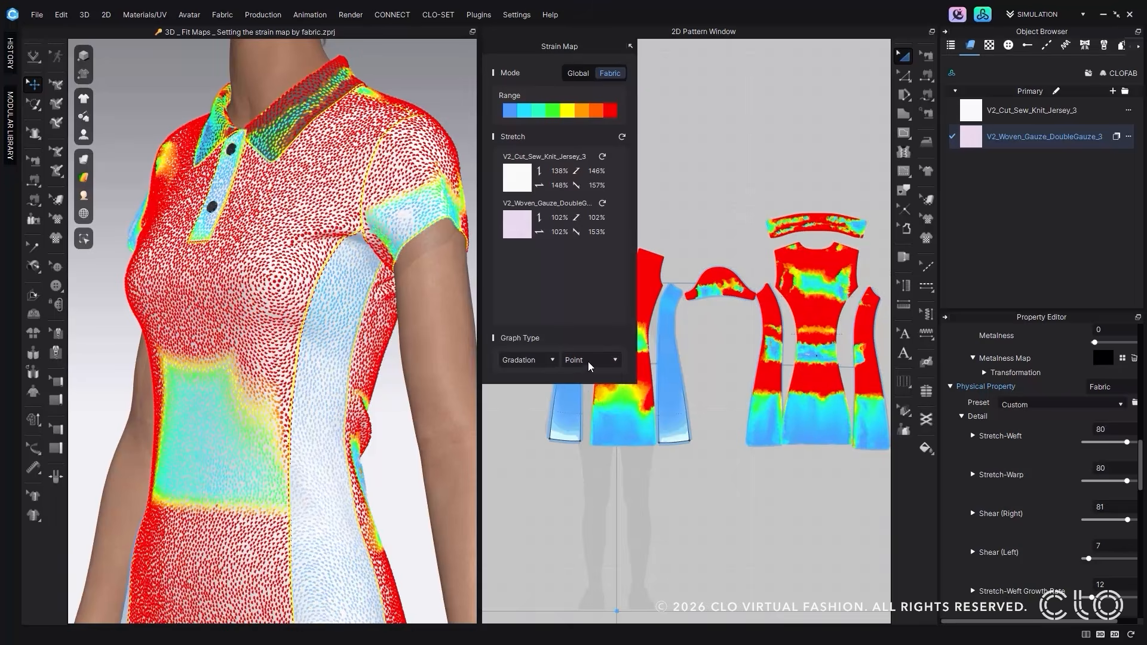
pyautogui.click(586, 373)
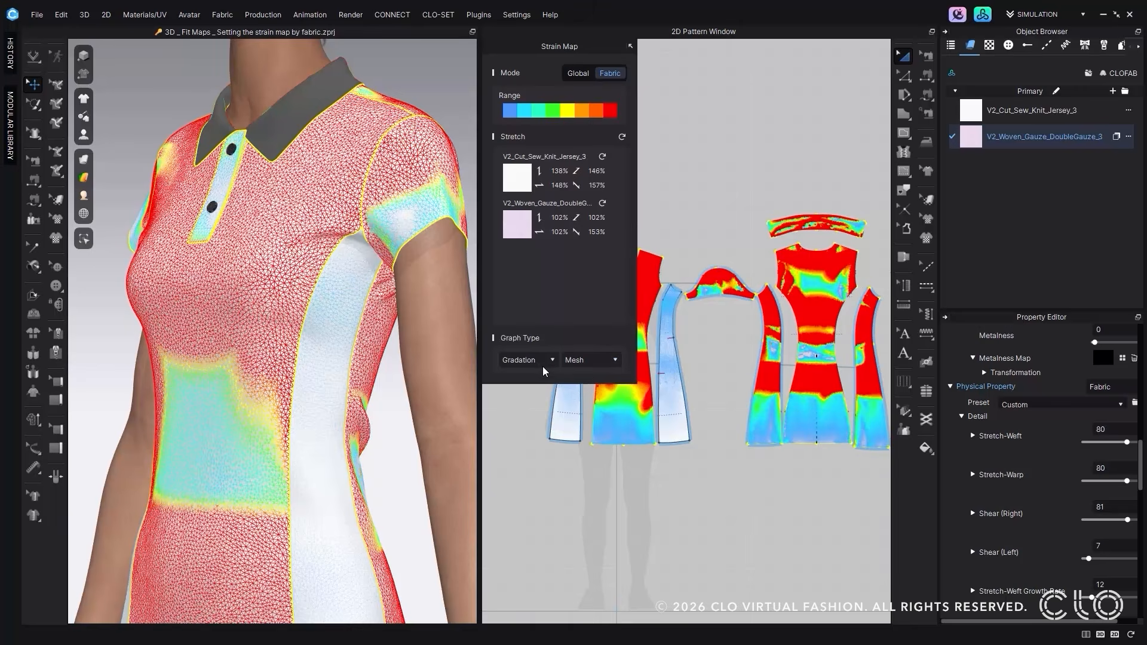
# Step: Simulate the dress in Fabric strain mode and place a strain reading point on the front chest
pyautogui.click(30, 57)
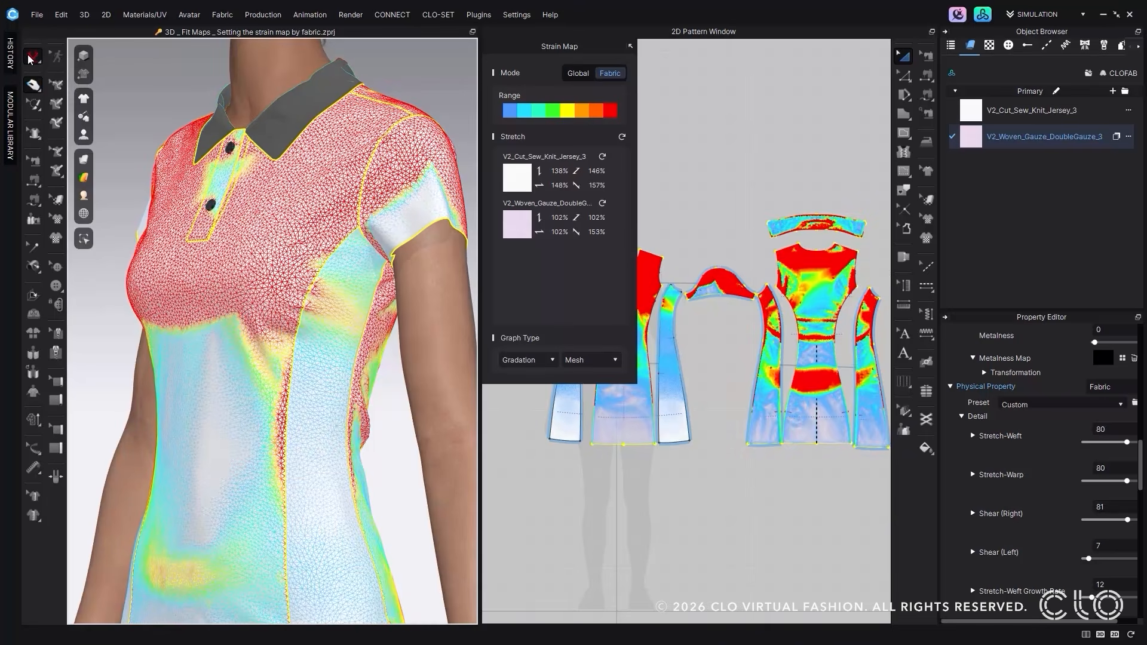
pyautogui.click(263, 283)
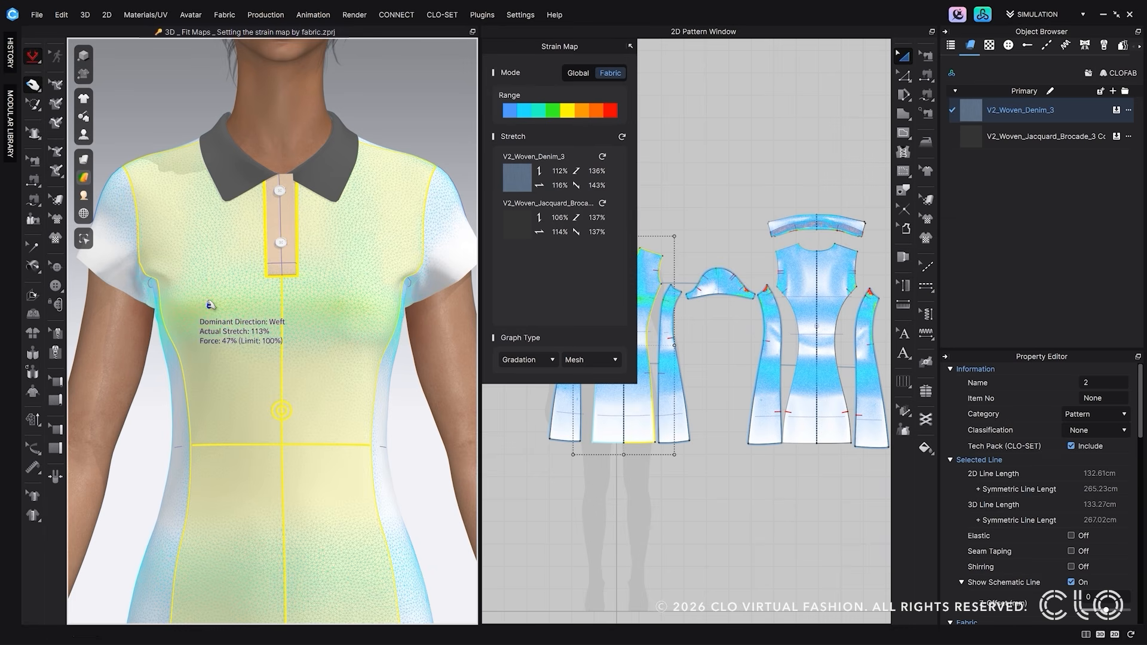
pyautogui.click(209, 305)
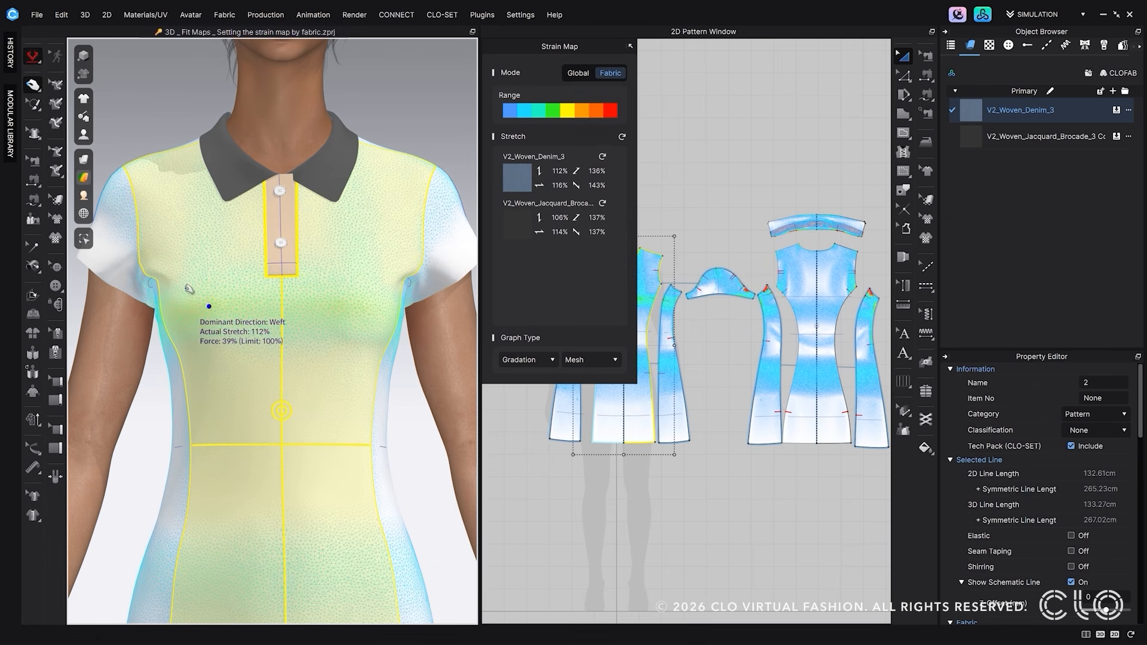
pyautogui.click(29, 59)
# Step: Compare the strain reading at the chest point between Global and Fabric modes during simulation, ending in Fabric mode
pyautogui.click(578, 75)
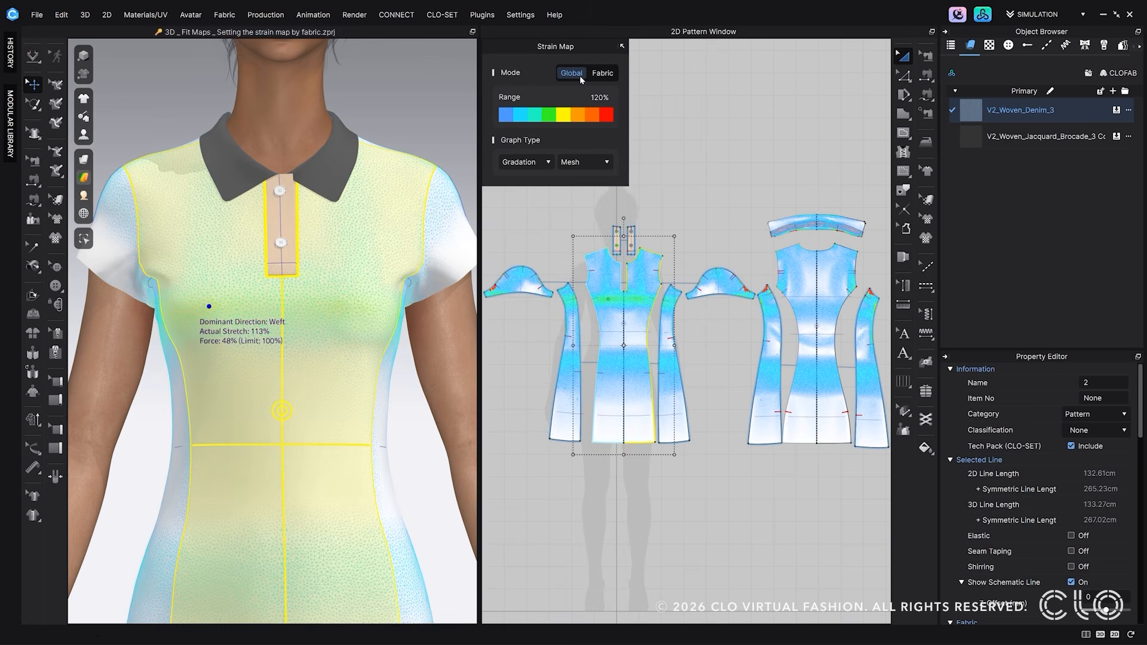
pyautogui.click(34, 58)
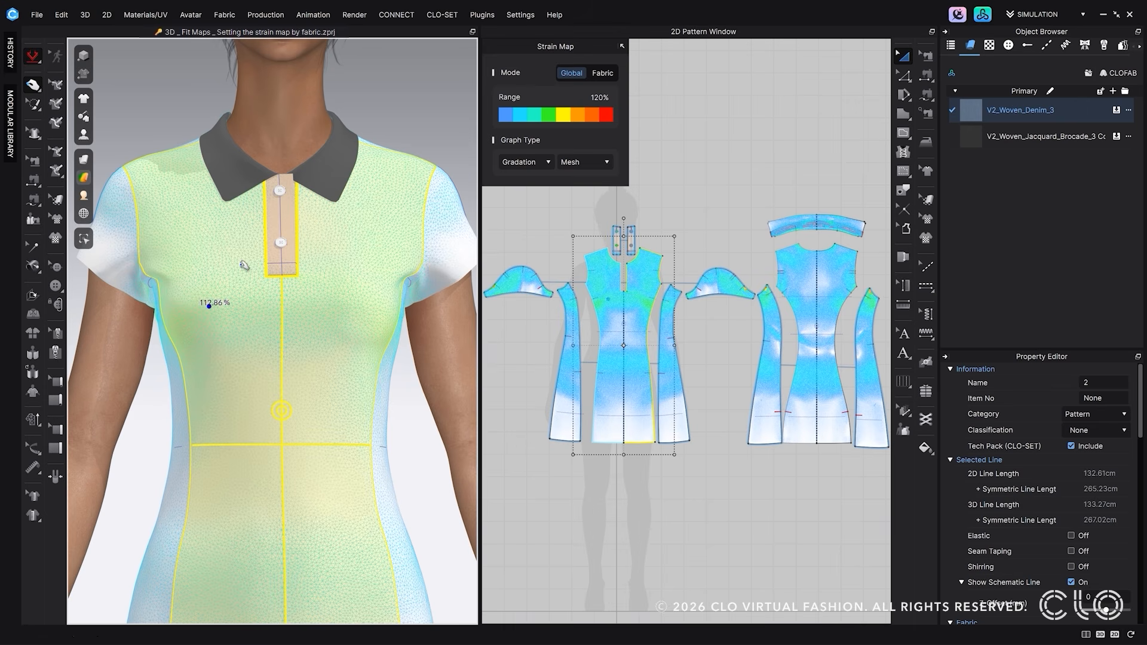
pyautogui.click(607, 74)
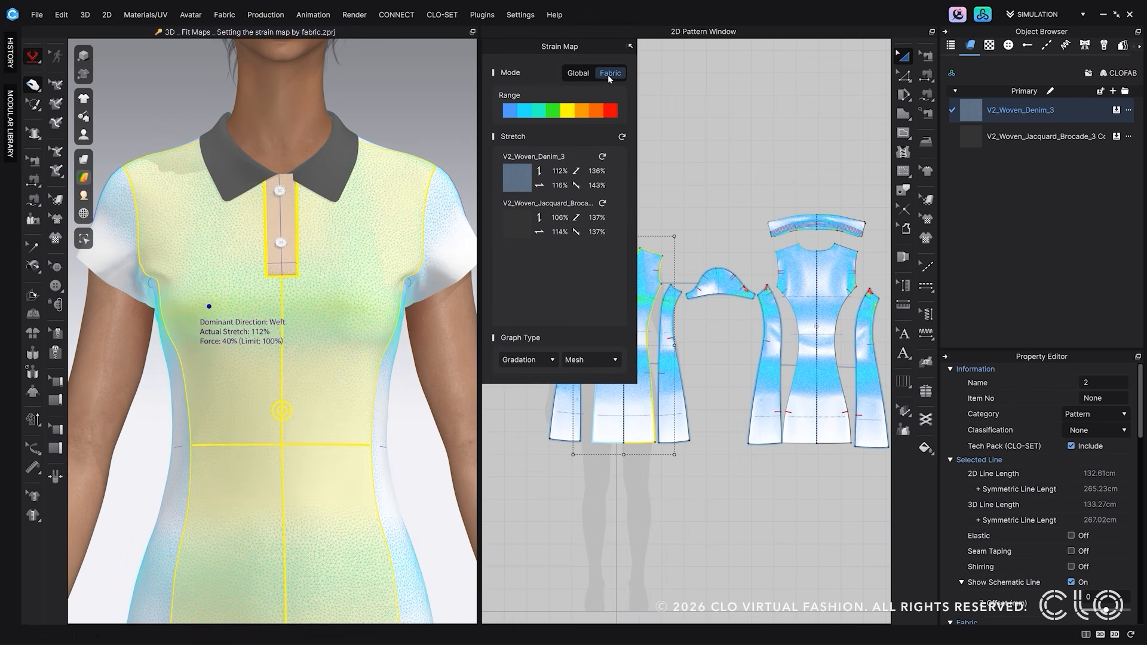
pyautogui.click(589, 74)
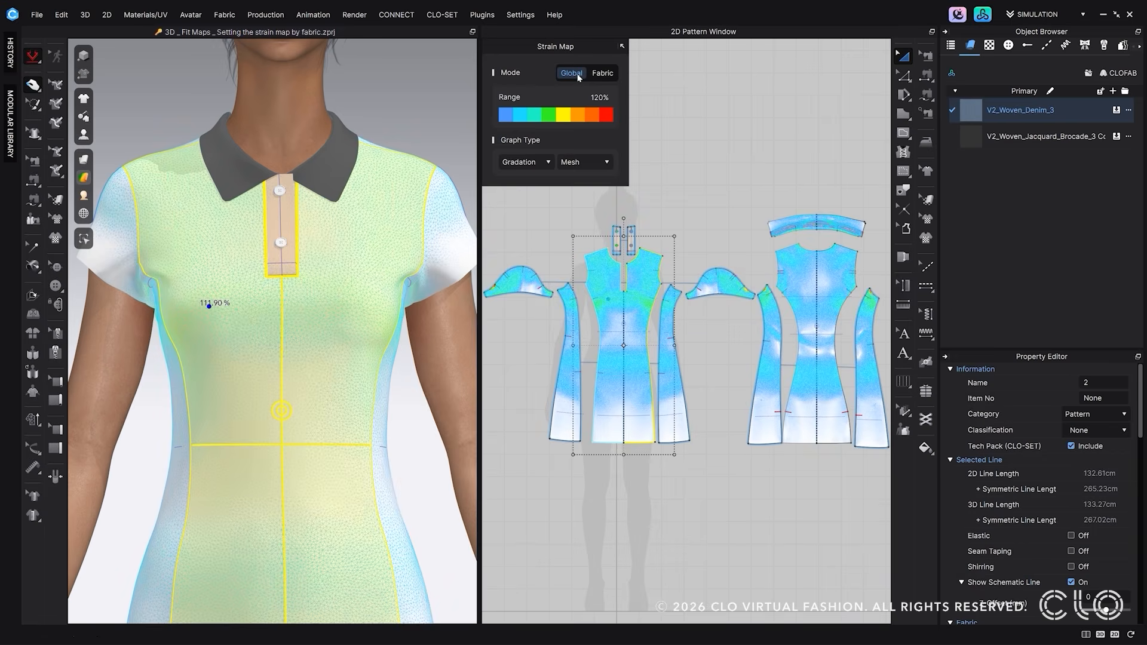
pyautogui.click(602, 74)
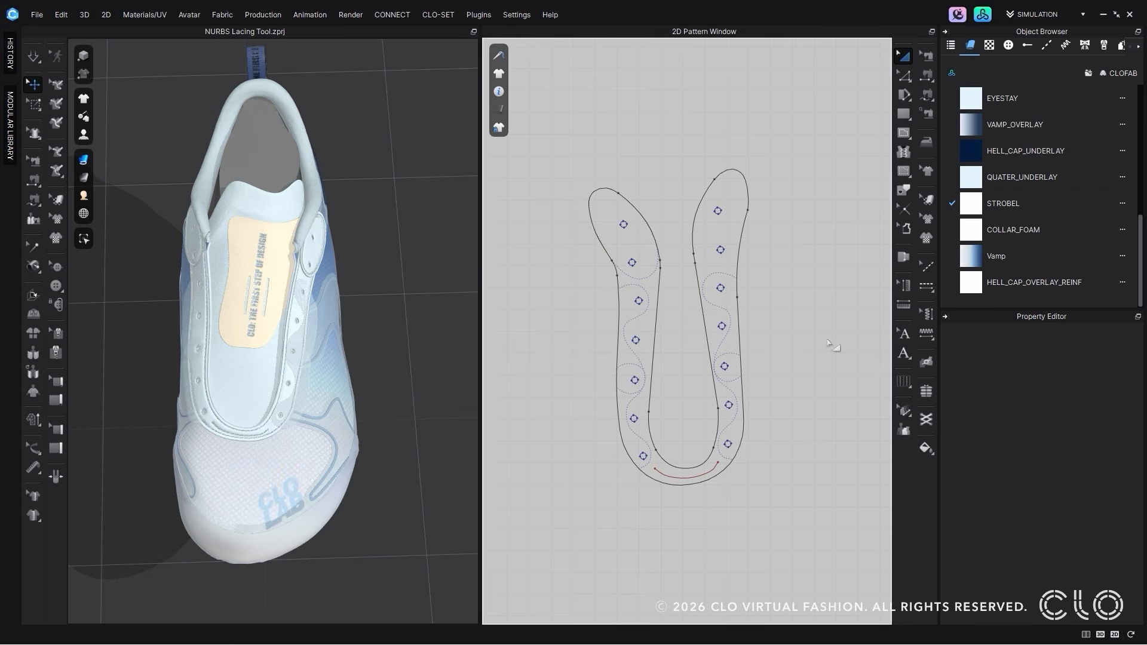
# Step: Start a Lacing path at the upper-left eyelet and zigzag through alternate holes on both sides down to the lowest left hole
pyautogui.click(926, 419)
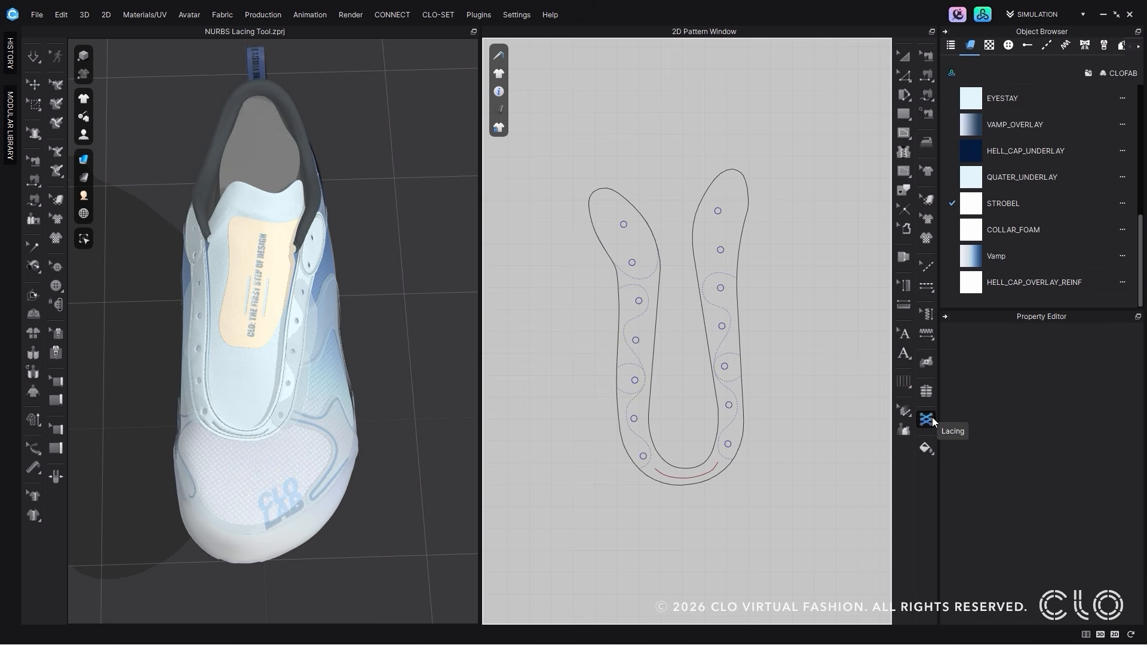
pyautogui.click(622, 225)
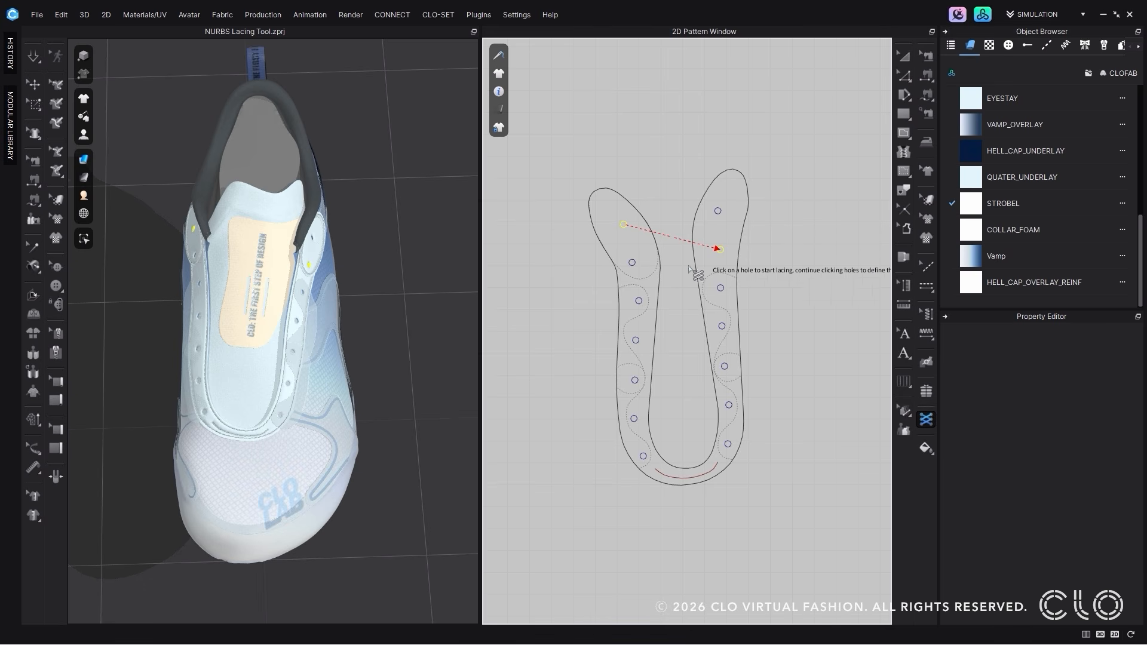
pyautogui.click(638, 300)
pyautogui.click(720, 326)
pyautogui.click(635, 379)
pyautogui.click(727, 404)
pyautogui.click(643, 456)
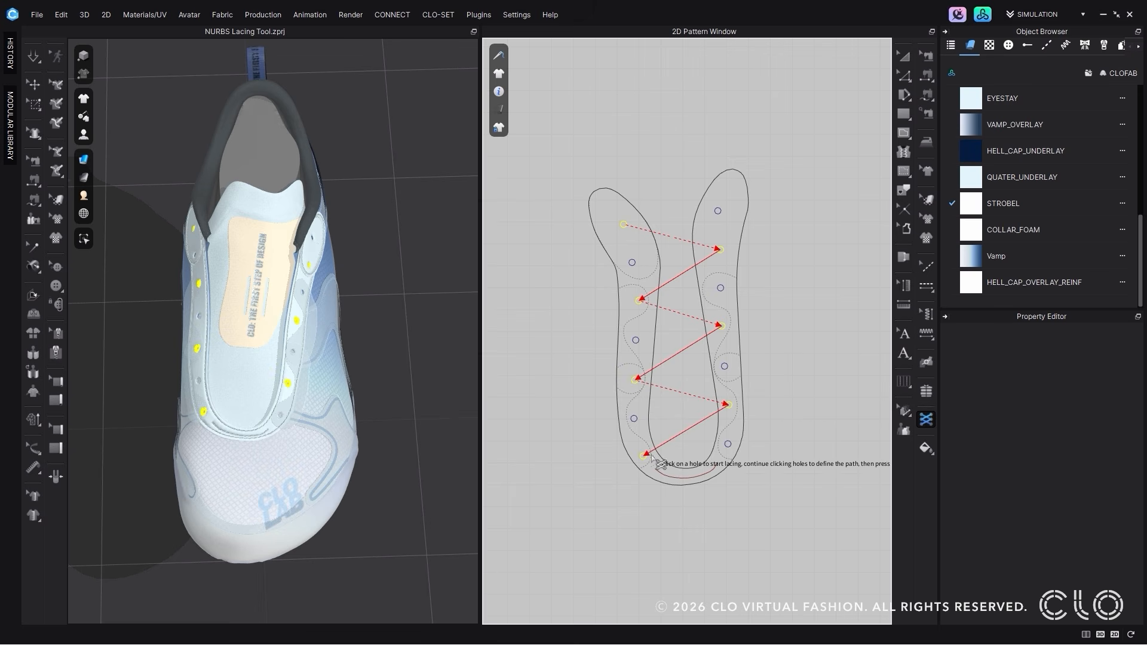
# Step: Continue the lacing path from the lowest right hole back up through the remaining holes to the upper-right one and create the lace
pyautogui.click(727, 444)
pyautogui.click(633, 418)
pyautogui.click(722, 367)
pyautogui.click(637, 340)
pyautogui.click(720, 288)
pyautogui.click(633, 263)
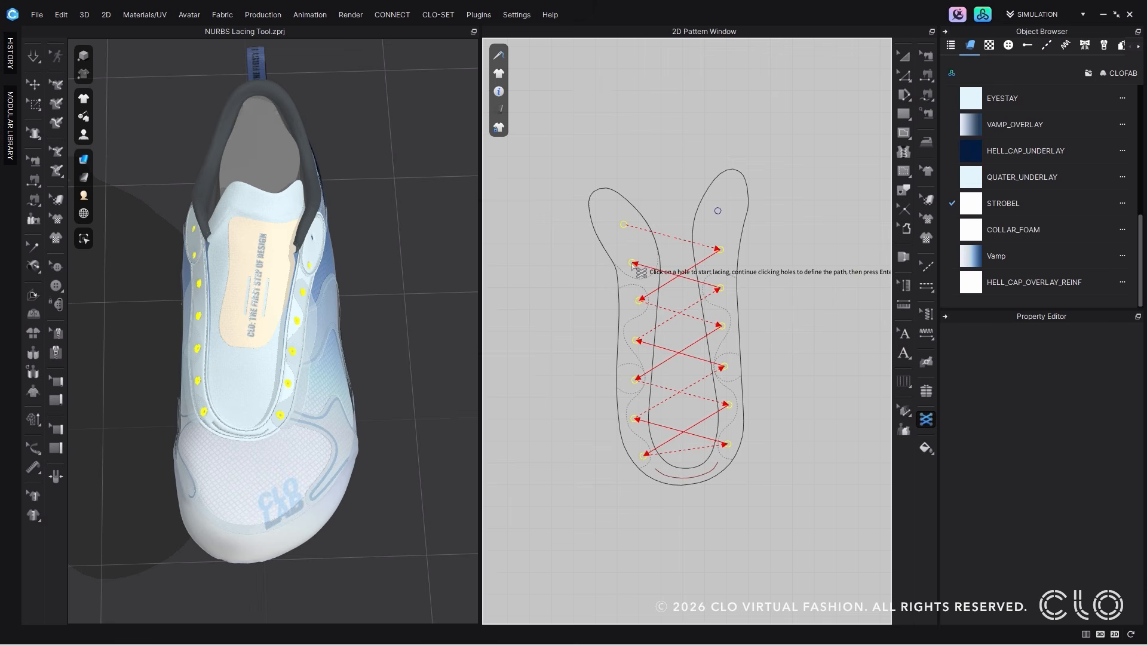
pyautogui.click(717, 212)
pyautogui.press('Return')
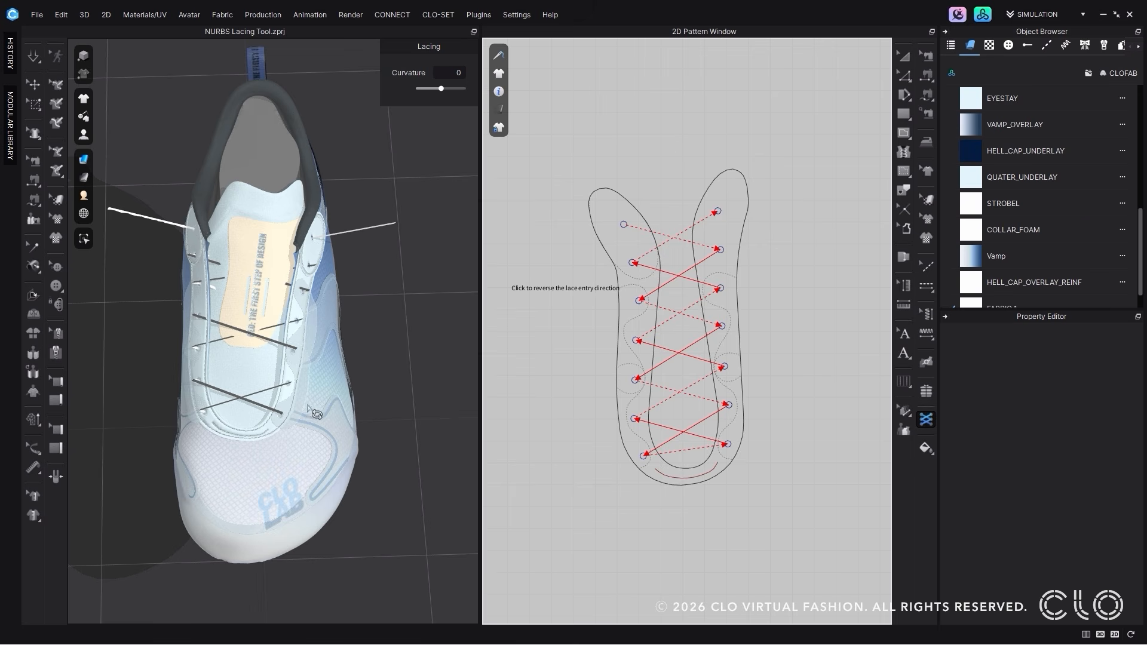
# Step: Reverse the lace entry direction at the lowest right and lowest left eyelets
pyautogui.scroll(5, 355, 381)
pyautogui.moveTo(355, 381); pyautogui.dragTo(341, 420, button='right')
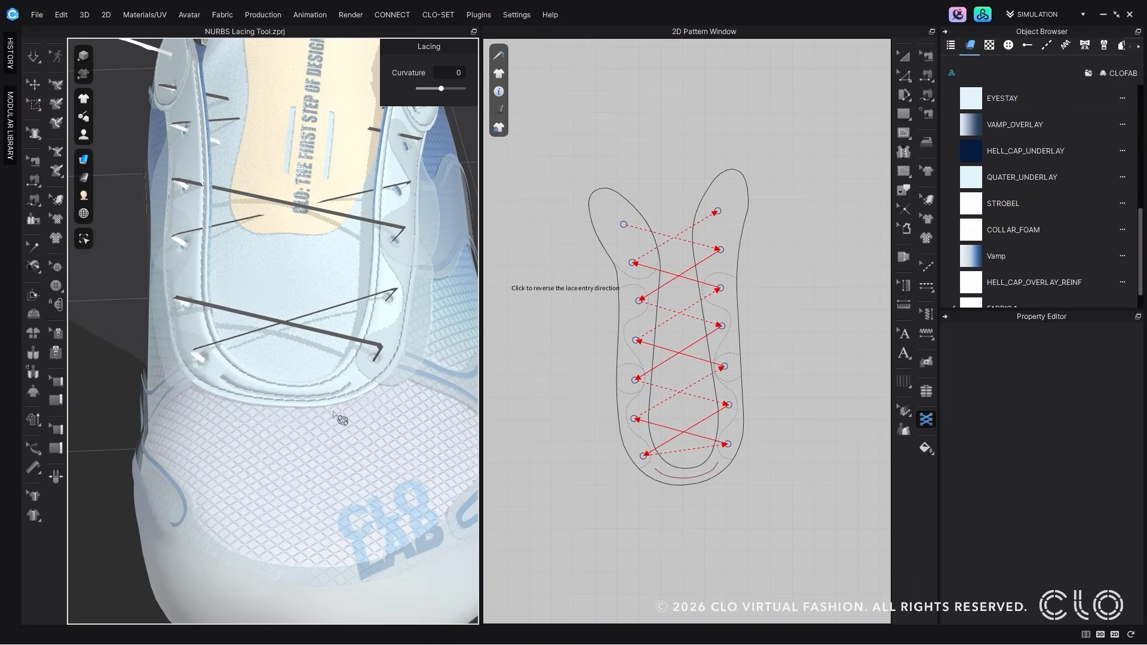
pyautogui.click(644, 456)
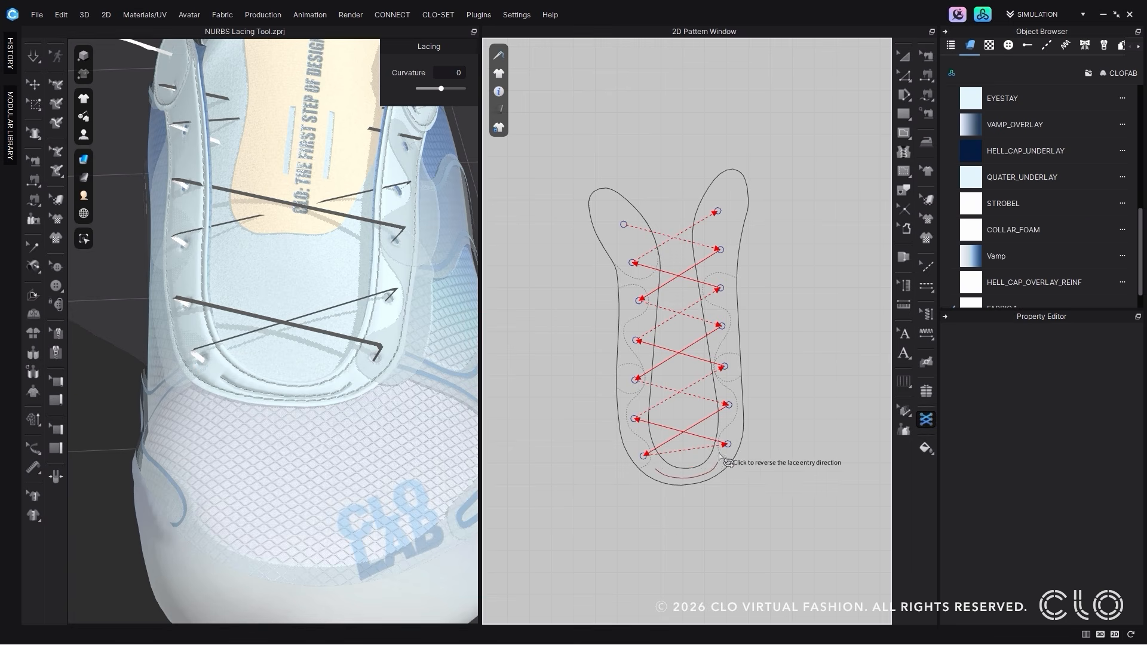
pyautogui.click(727, 445)
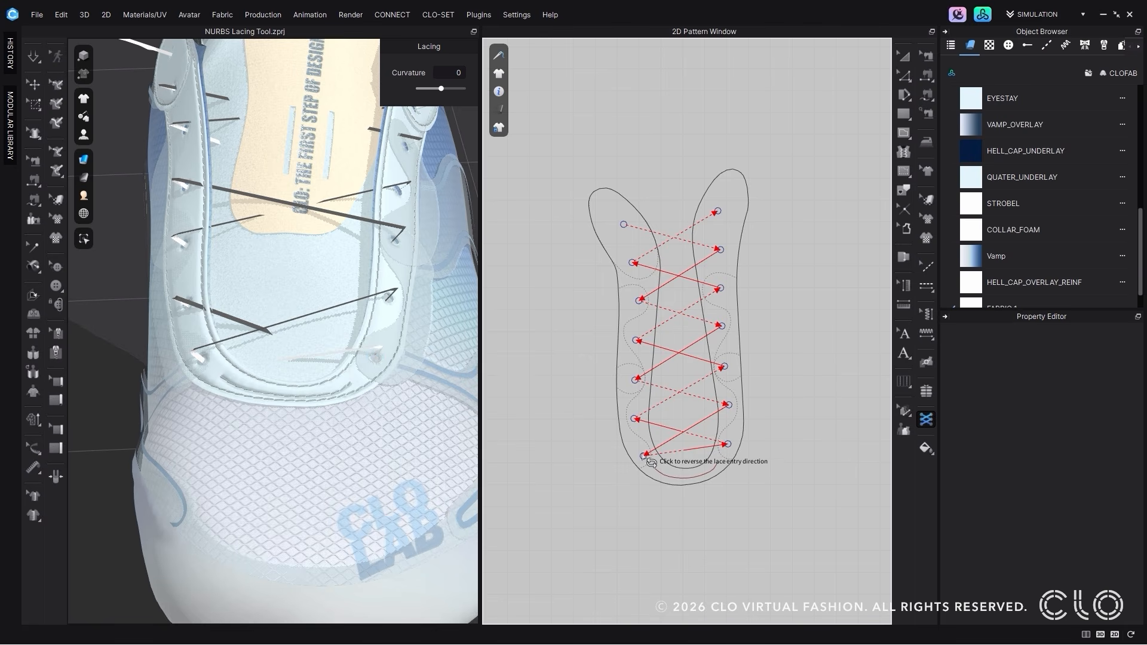
pyautogui.click(644, 458)
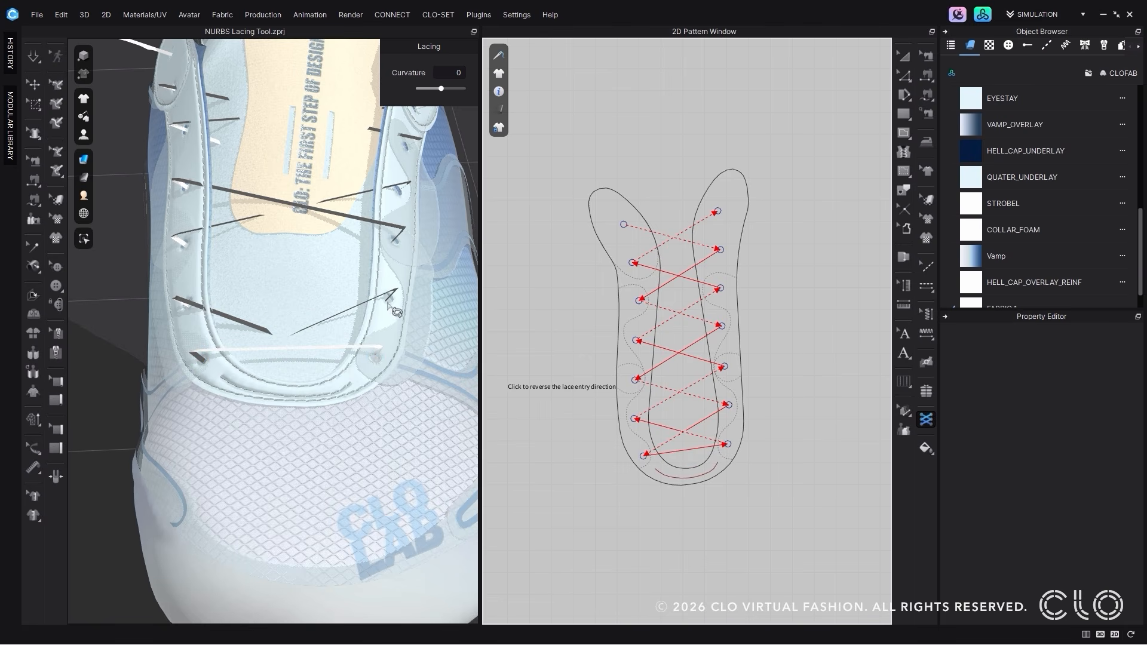
# Step: Set the lacing's Curvature to 100
pyautogui.scroll(3, 395, 309)
pyautogui.moveTo(394, 230); pyautogui.dragTo(354, 342, button='middle')
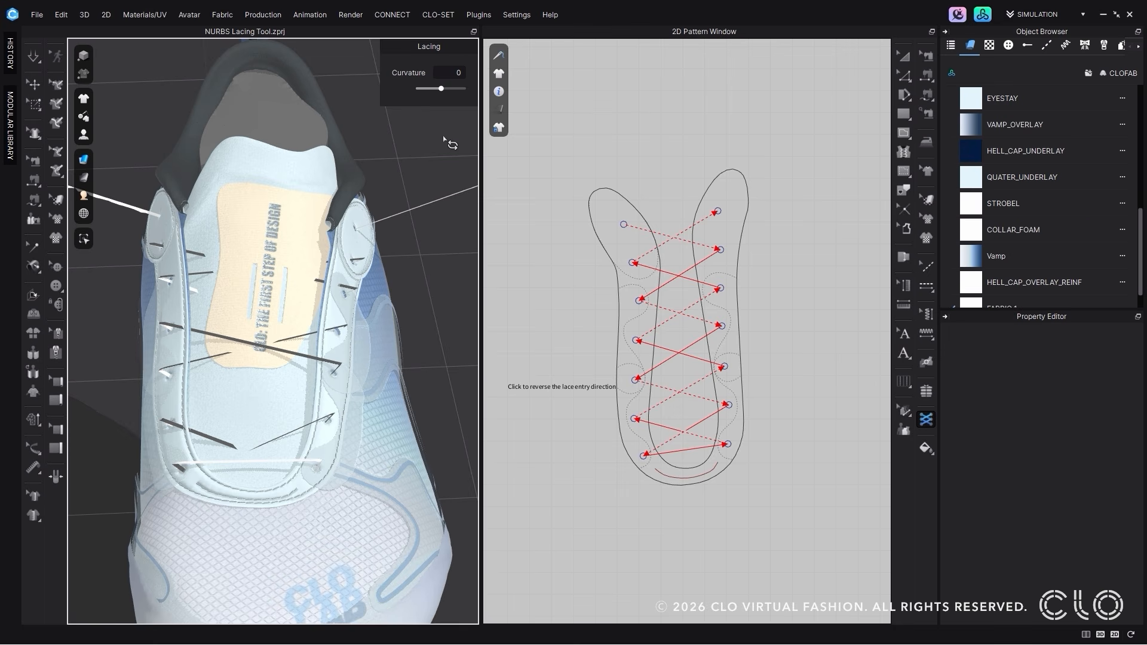
pyautogui.moveTo(441, 89)
pyautogui.mouseDown()
pyautogui.moveTo(466, 89)
pyautogui.moveTo(430, 90)
pyautogui.moveTo(462, 90)
pyautogui.mouseUp()
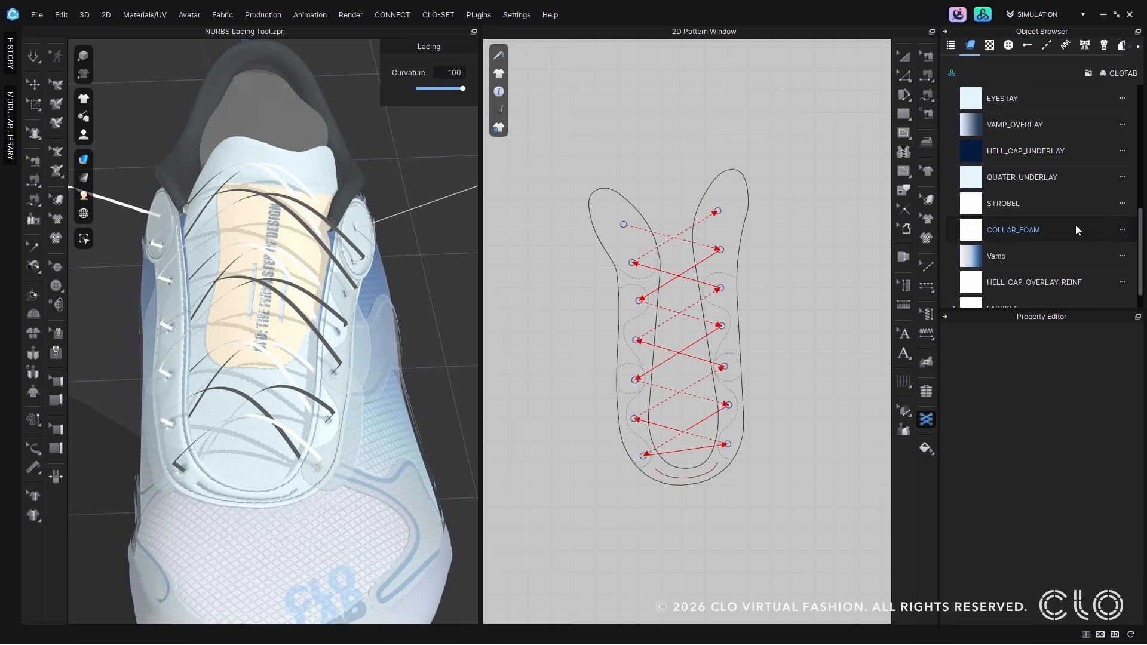
# Step: Replace the shoelace's FABRIC 1 with the Lace fabric and review its material properties
pyautogui.scroll(-1, 1075, 224)
pyautogui.click(1063, 278)
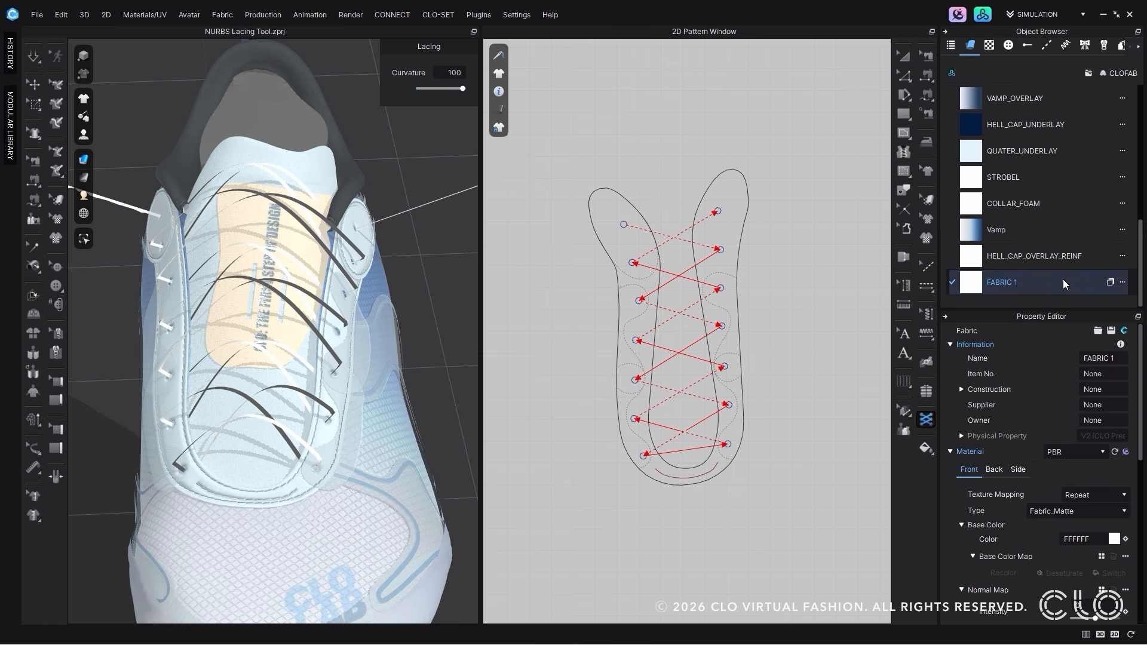
pyautogui.click(34, 86)
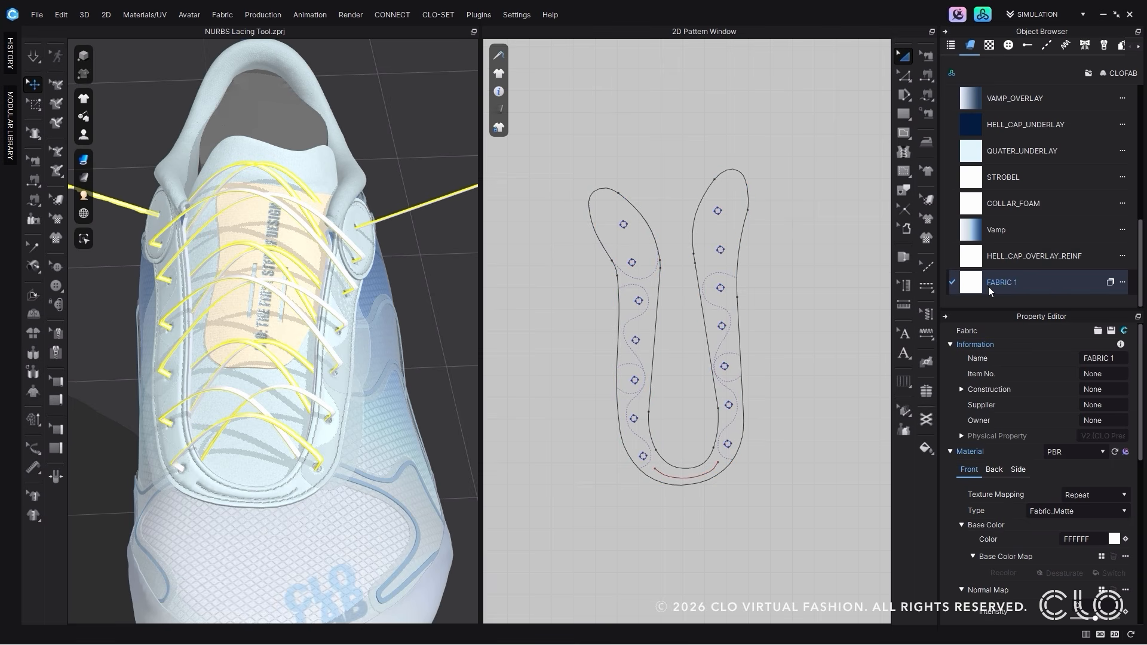
pyautogui.hotkey('ctrl', 'y')
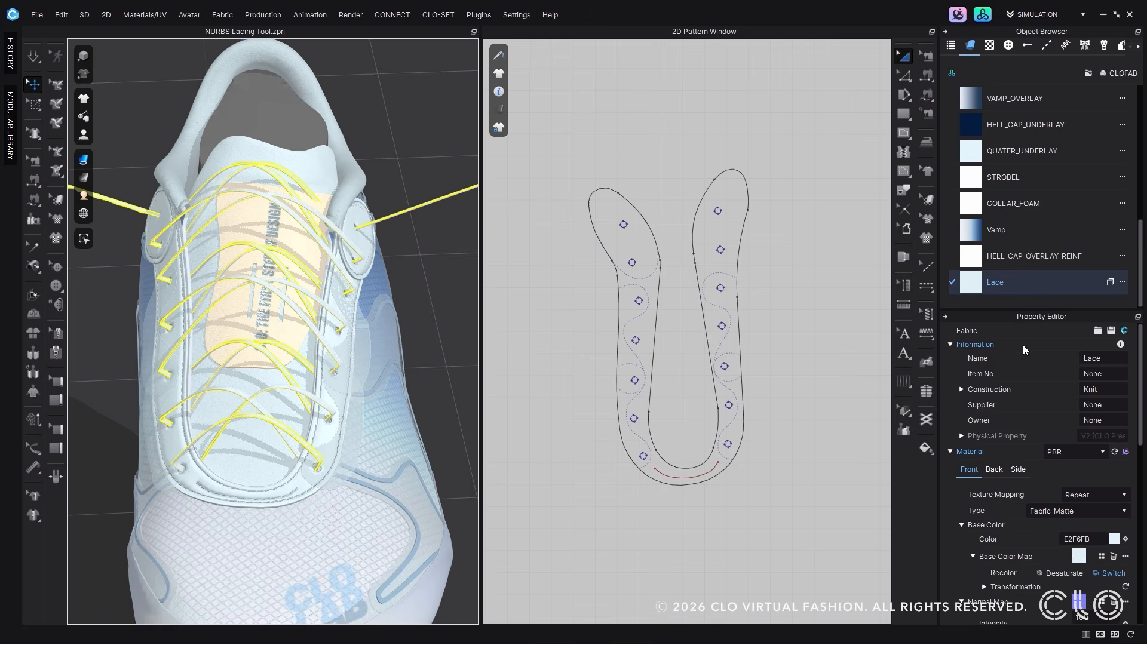
pyautogui.scroll(-10, 1075, 483)
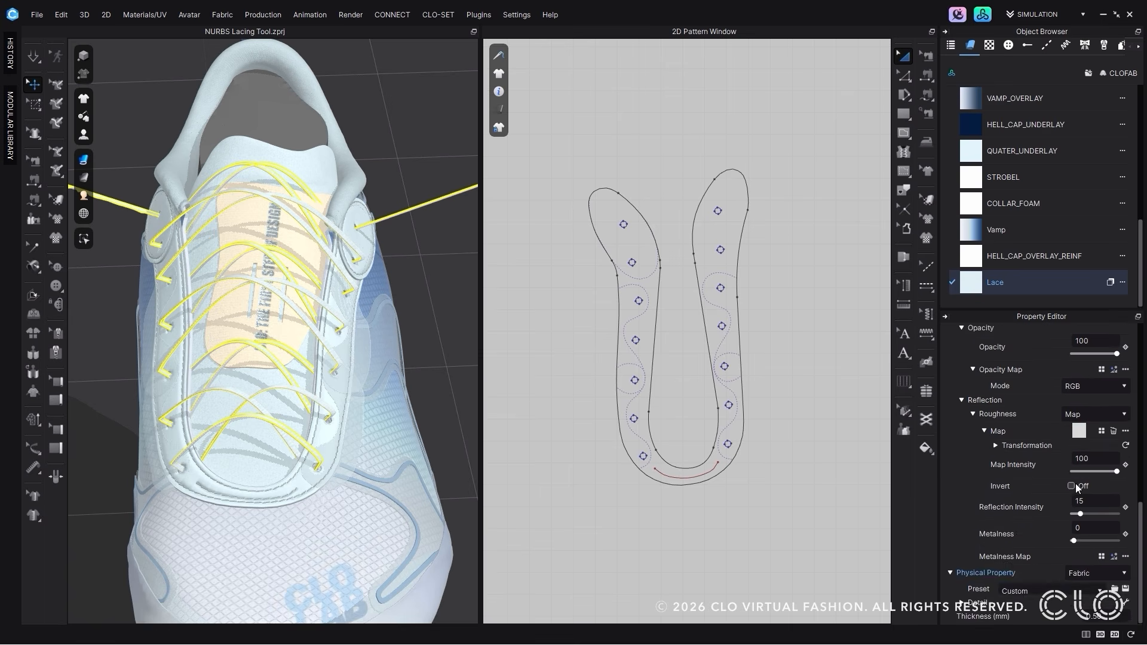
pyautogui.scroll(8, 1075, 481)
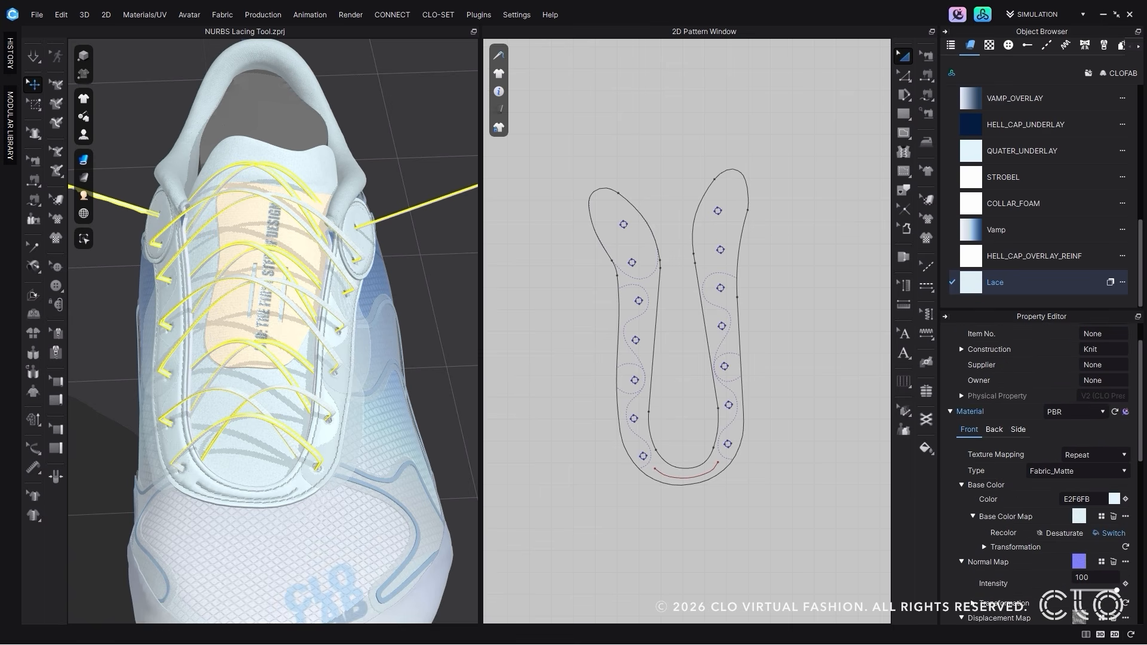
pyautogui.click(804, 366)
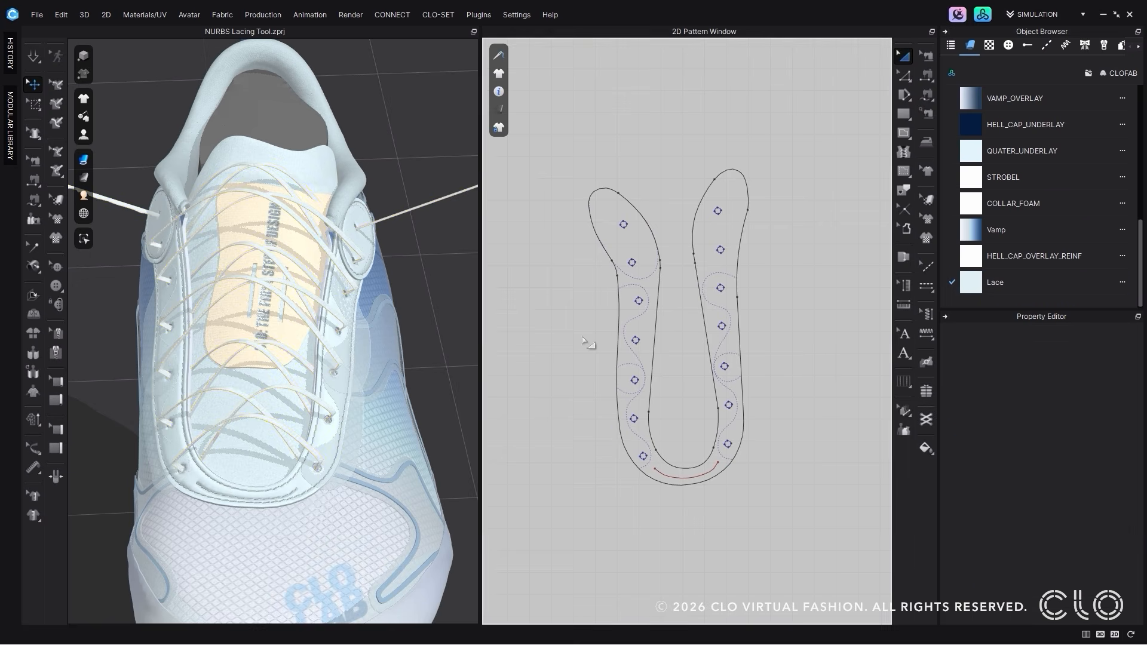
# Step: Freeze all of the shoe's pattern pieces except the lace
pyautogui.hotkey('ctrl', 'a')
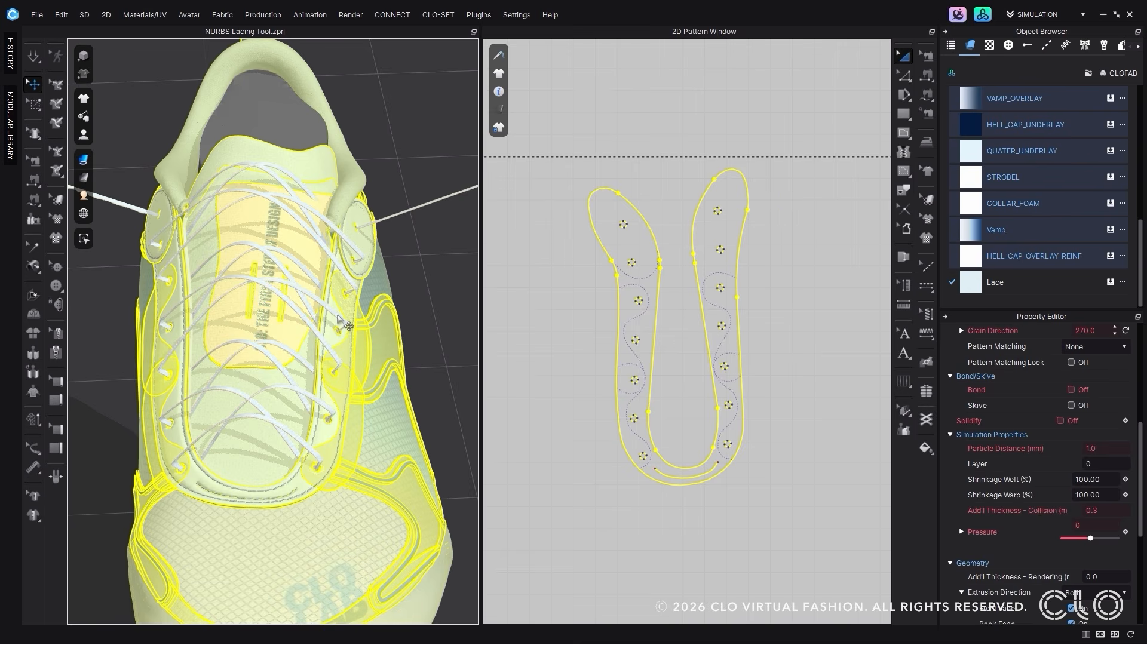
pyautogui.rightClick(378, 315)
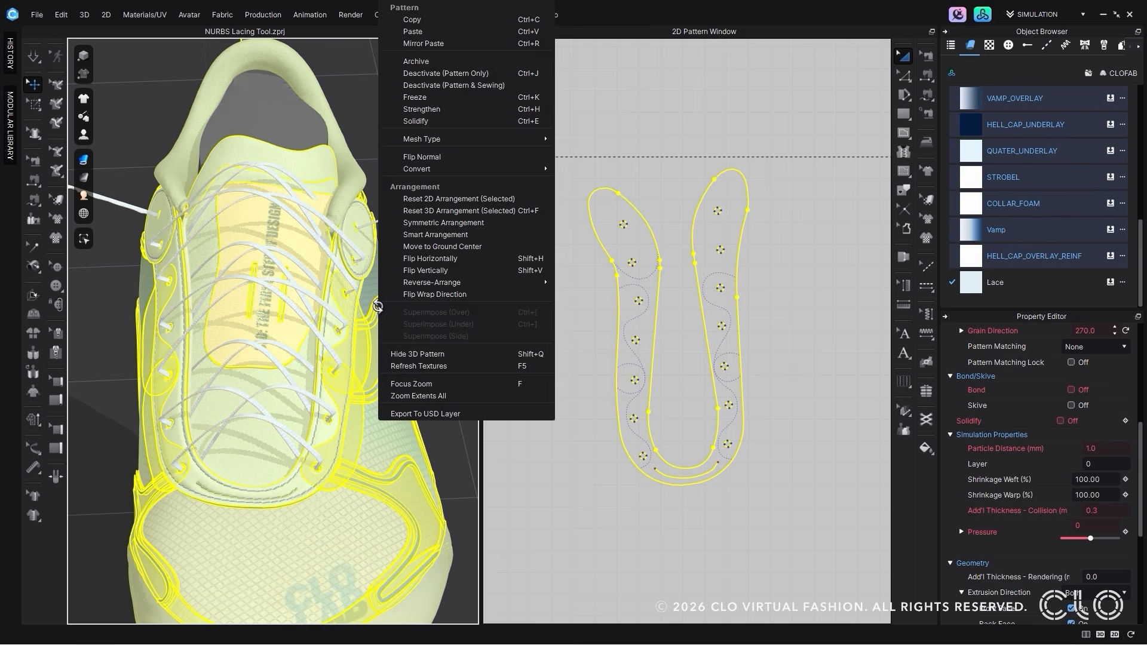
pyautogui.click(440, 98)
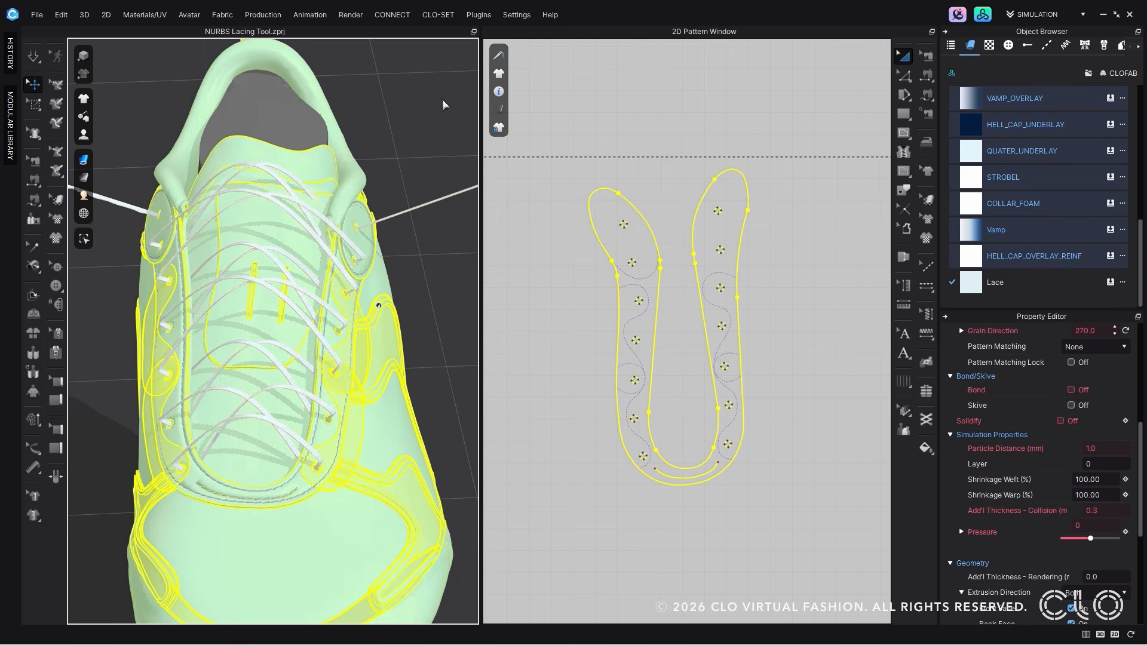
pyautogui.click(799, 302)
# Step: Select all the tongue pattern pieces in the 2D window and set their simulation Layer to -1
pyautogui.scroll(-4, 798, 301)
pyautogui.moveTo(797, 300); pyautogui.dragTo(506, 297, button='middle')
pyautogui.moveTo(752, 330); pyautogui.dragTo(498, 333, button='middle')
pyautogui.scroll(-2, 498, 334)
pyautogui.moveTo(845, 417); pyautogui.dragTo(486, 231)
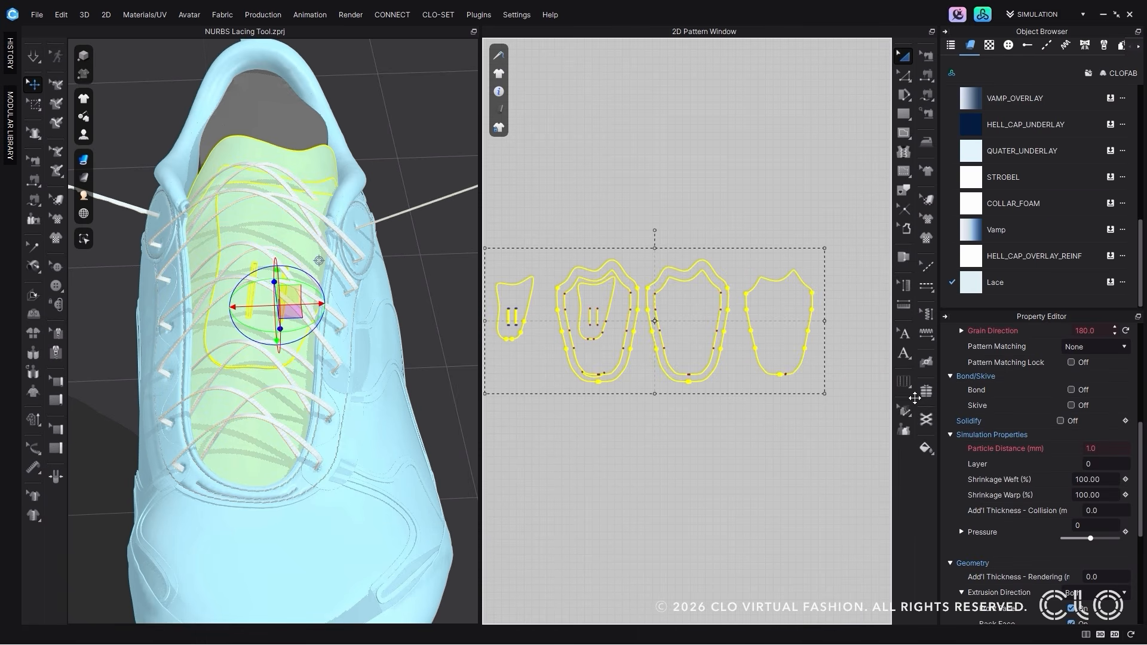
pyautogui.doubleClick(1096, 463)
pyautogui.write('-1')
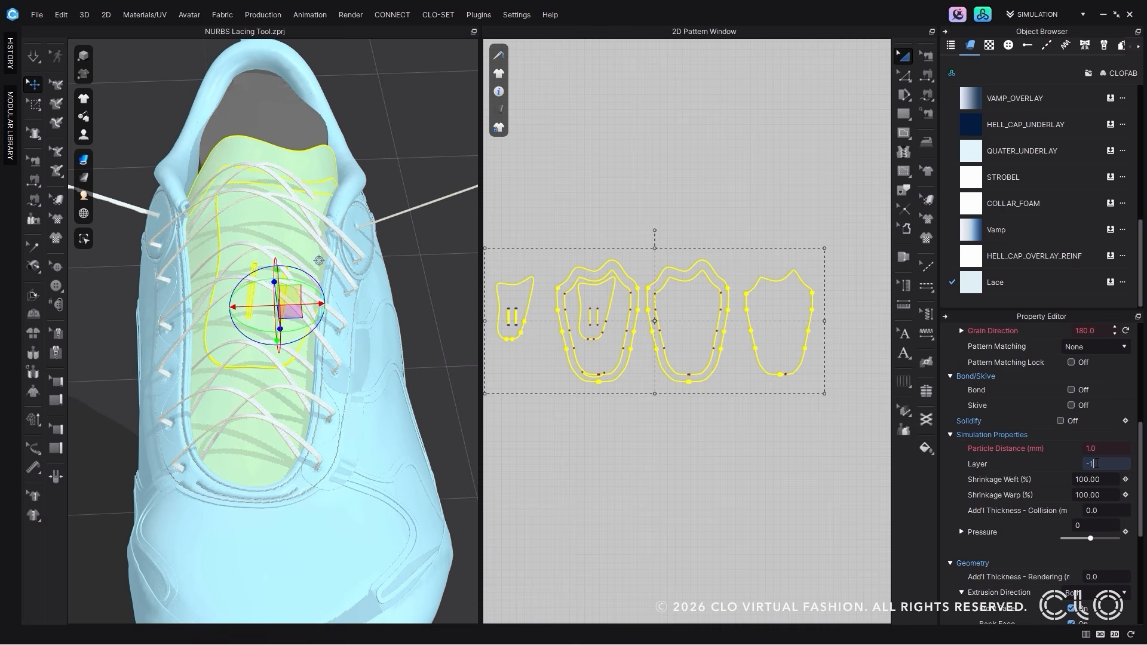
pyautogui.press('Return')
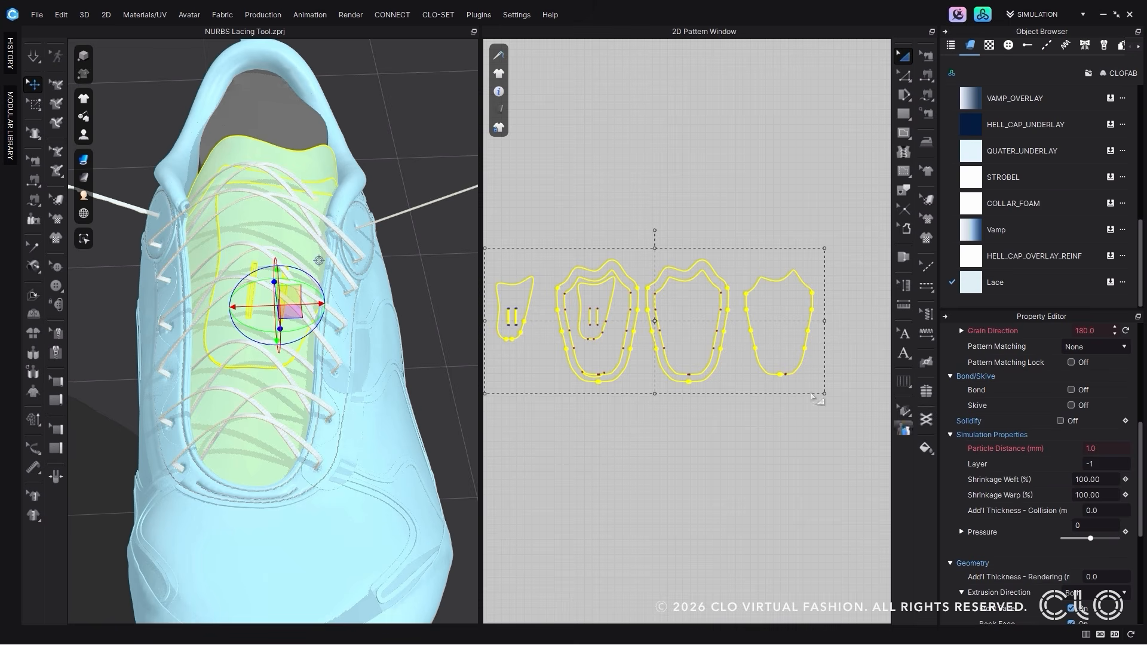
# Step: Set the self-collision Avoidance Stiffness to 0.1 in the simulation properties
pyautogui.click(439, 260)
pyautogui.rightClick(438, 260)
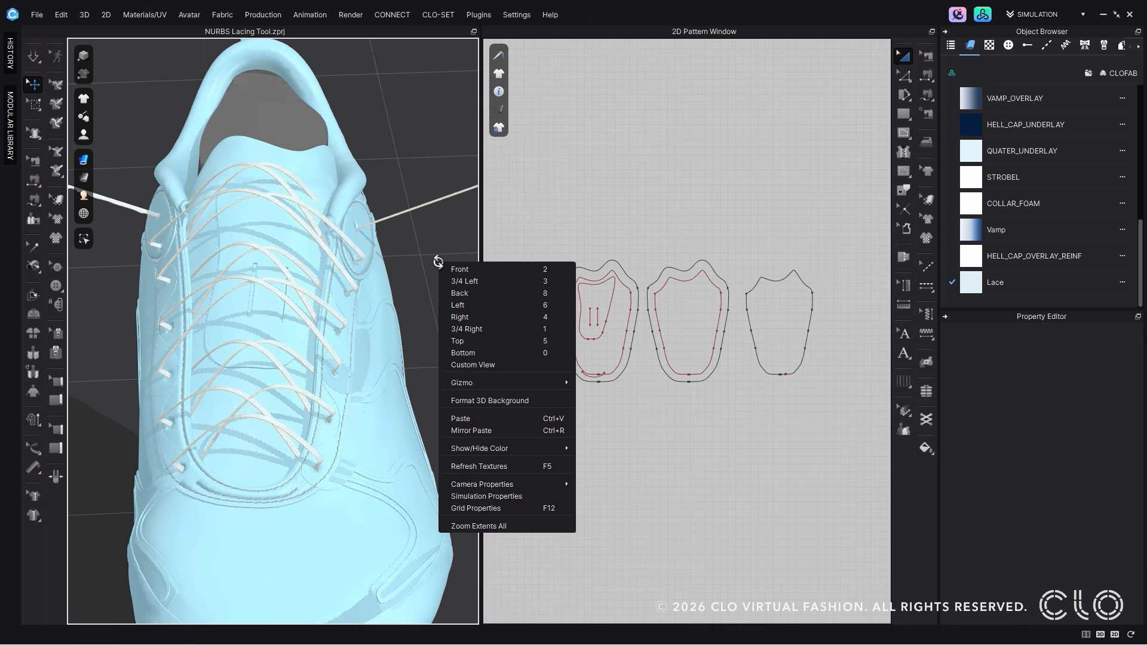
pyautogui.click(538, 497)
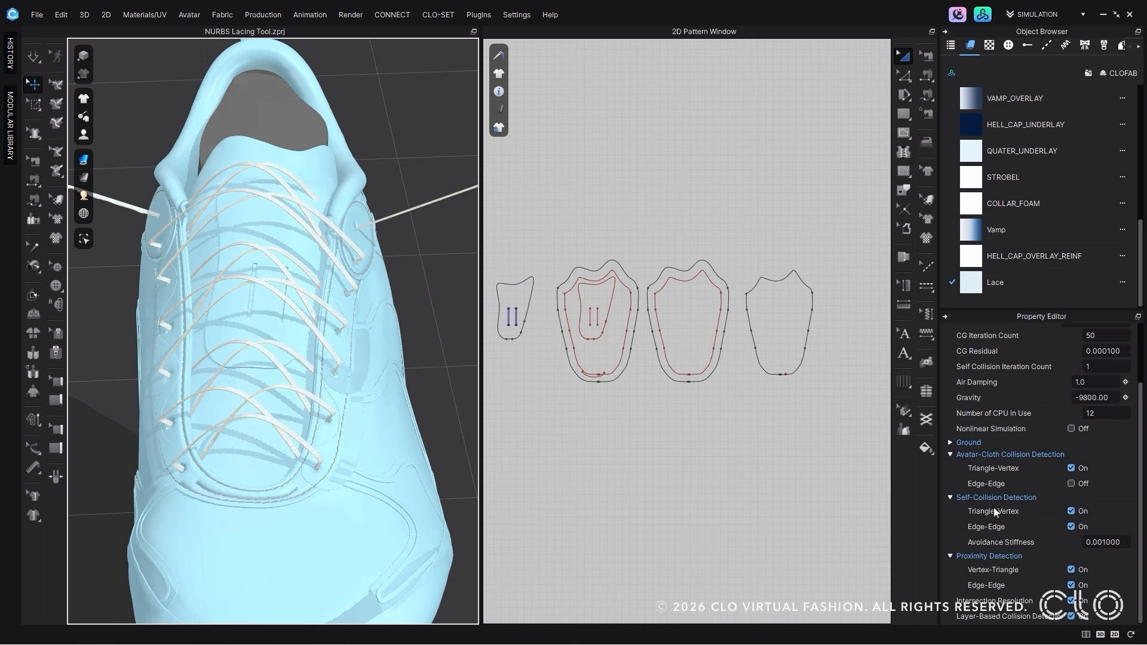
pyautogui.click(1106, 542)
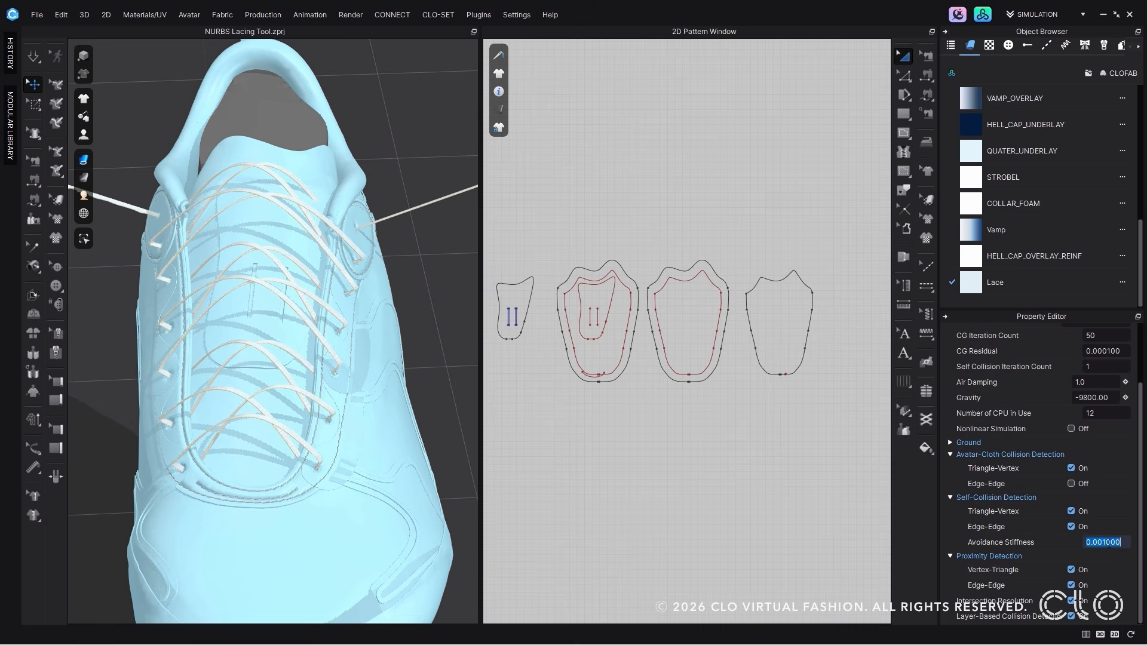
pyautogui.write('0.1')
pyautogui.press('Return')
# Step: Strengthen the lace and simulate it until it tightens across the tongue
pyautogui.rightClick(329, 226)
pyautogui.click(399, 334)
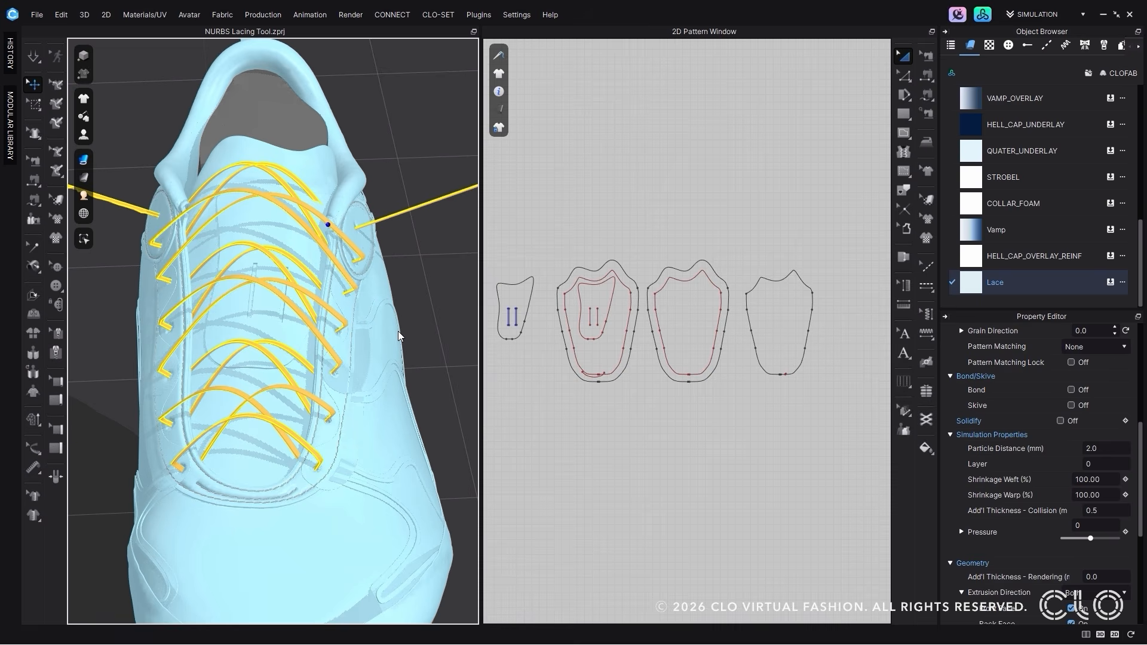
pyautogui.click(34, 56)
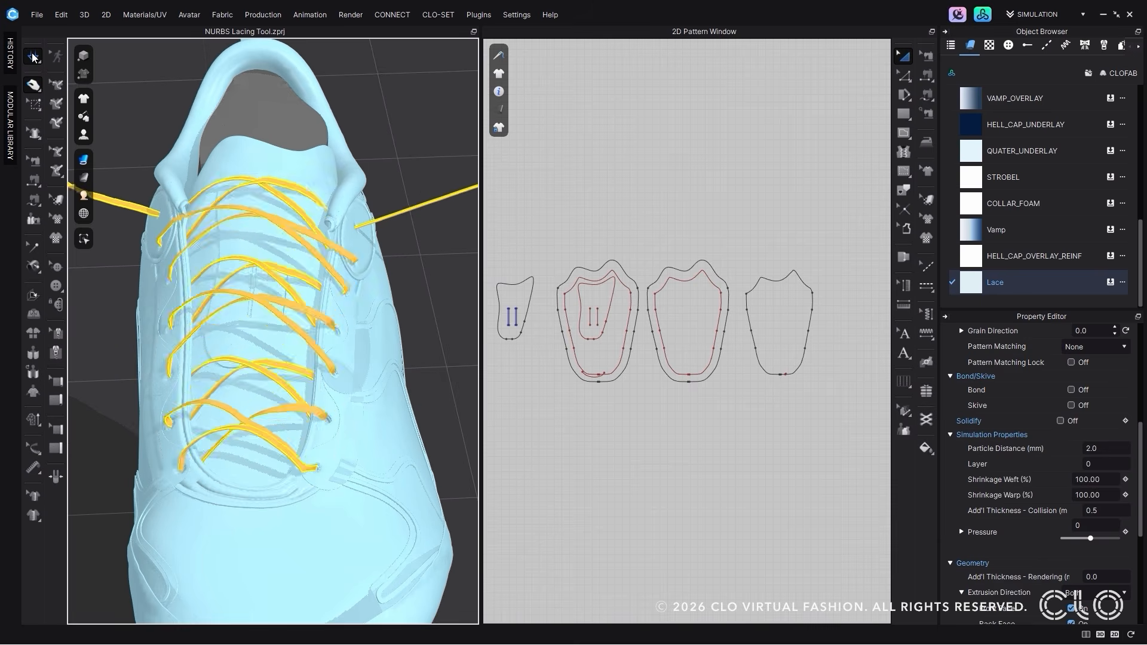
pyautogui.click(33, 57)
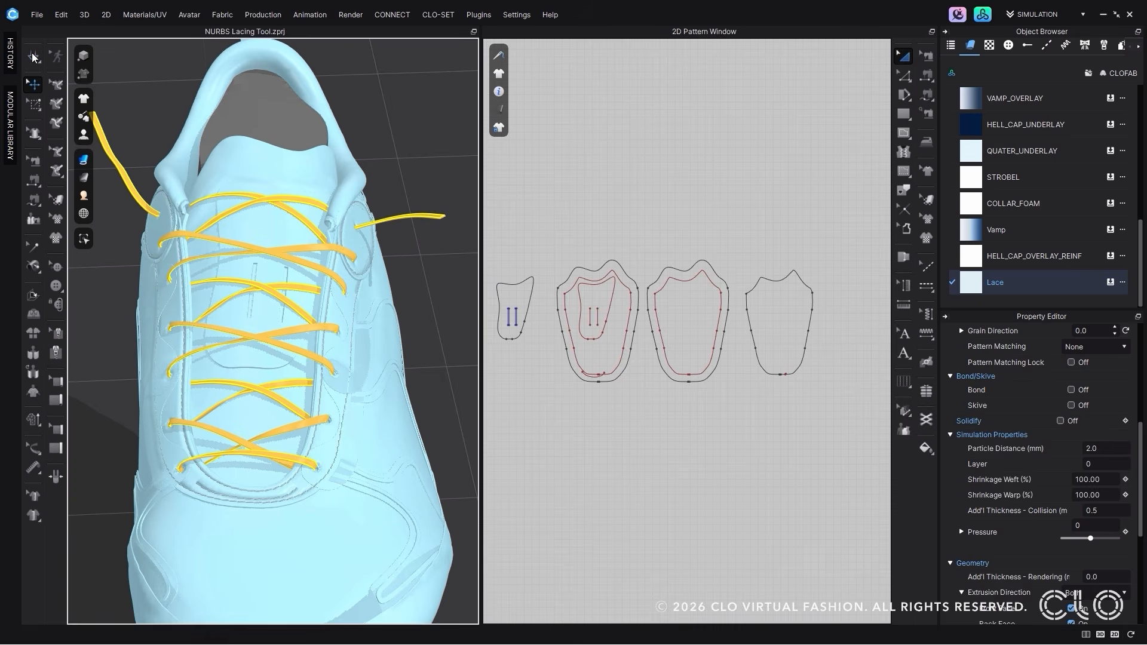
# Step: Pin the lace and run a short simulation to settle it on the shoe
pyautogui.click(390, 139)
pyautogui.scroll(3, 309, 281)
pyautogui.moveTo(309, 280); pyautogui.dragTo(394, 202, button='right')
pyautogui.scroll(1, 358, 212)
pyautogui.press('w')
pyautogui.click(301, 140)
pyautogui.moveTo(301, 140); pyautogui.dragTo(295, 215, button='right')
pyautogui.scroll(-4, 266, 266)
pyautogui.press('space')
pyautogui.click(338, 269)
pyautogui.press('space')
# Step: Unfreeze all of the shoe's pattern pieces and simulate them briefly
pyautogui.hotkey('ctrl', 'a')
pyautogui.rightClick(338, 267)
pyautogui.click(358, 244)
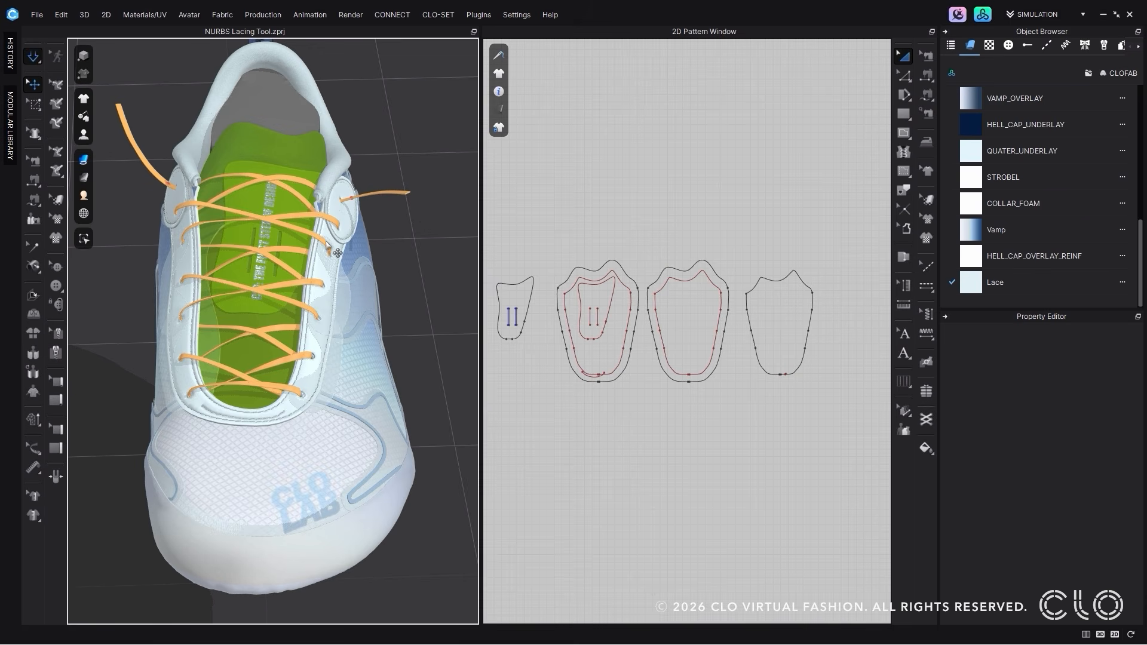
pyautogui.press('space')
# Step: Set the simulation Layer of all tongue pattern pieces to 0 and restart the simulation
pyautogui.moveTo(500, 210); pyautogui.dragTo(842, 406)
pyautogui.click(1099, 463)
pyautogui.write('0')
pyautogui.press('Return')
pyautogui.click(435, 253)
pyautogui.press('space')
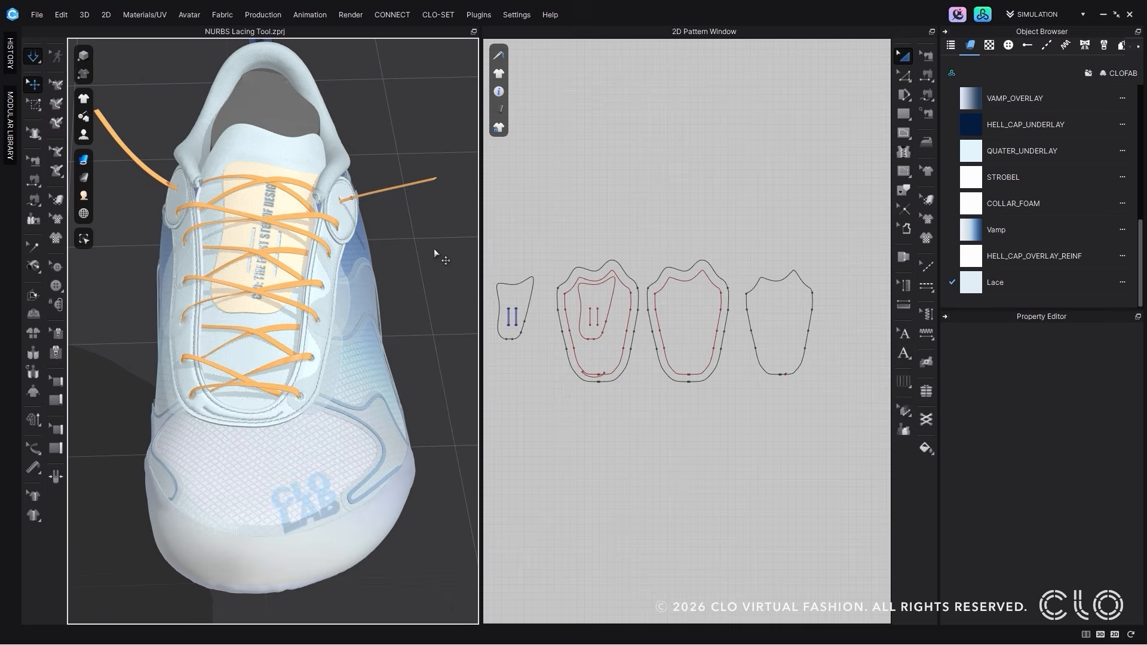
# Step: Lift the pinned lace ends above the shoe collar and cross them over each other during simulation
pyautogui.click(350, 198)
pyautogui.keyDown('shift'); pyautogui.click(169, 183); pyautogui.keyUp('shift')
pyautogui.moveTo(173, 197); pyautogui.dragTo(176, 156, button='right')
pyautogui.moveTo(183, 164); pyautogui.dragTo(184, 74)
pyautogui.moveTo(250, 269); pyautogui.dragTo(254, 323, button='right')
pyautogui.moveTo(188, 170); pyautogui.dragTo(314, 122)
pyautogui.click(361, 160)
pyautogui.moveTo(374, 149); pyautogui.dragTo(255, 152)
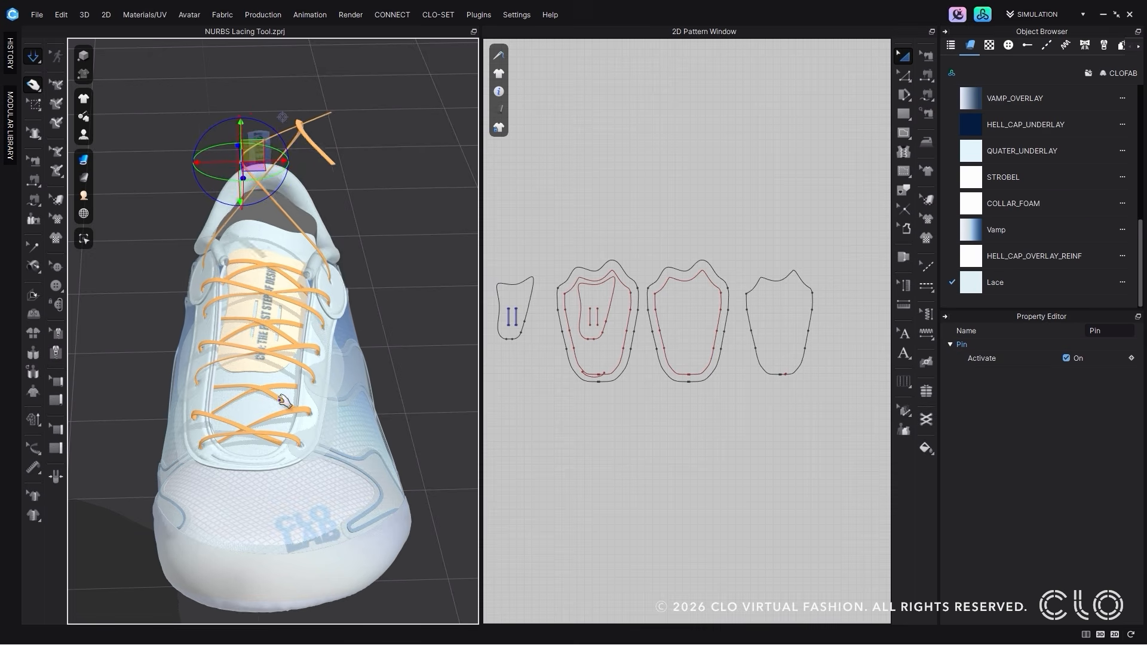
# Step: Spread the two crossed lace ends apart beside the collar, adjust the lace and stop the simulation
pyautogui.moveTo(281, 399); pyautogui.dragTo(290, 442, button='right')
pyautogui.moveTo(256, 158); pyautogui.dragTo(204, 157)
pyautogui.click(301, 126)
pyautogui.moveTo(314, 126); pyautogui.dragTo(375, 123)
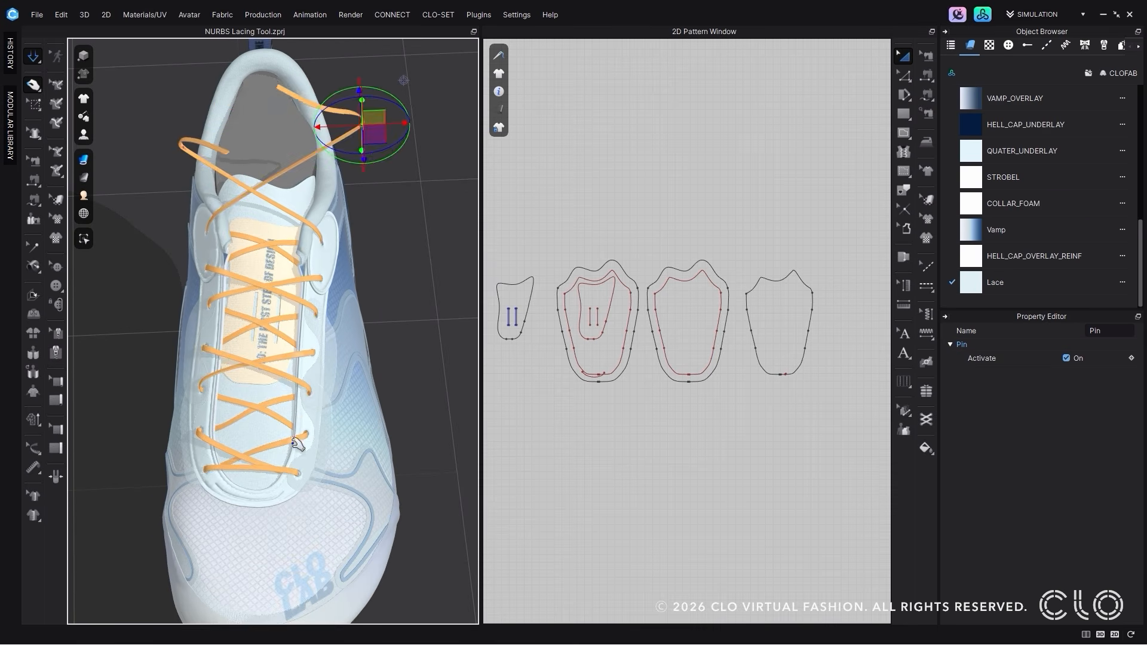
pyautogui.click(298, 445)
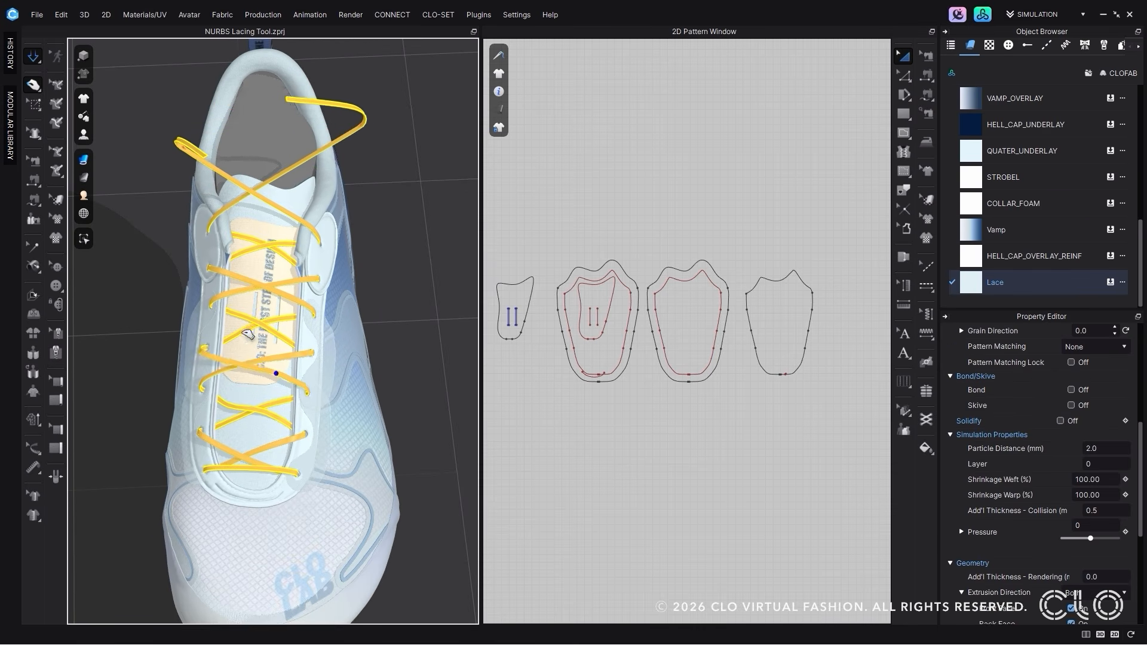
pyautogui.click(456, 353)
pyautogui.press('space')
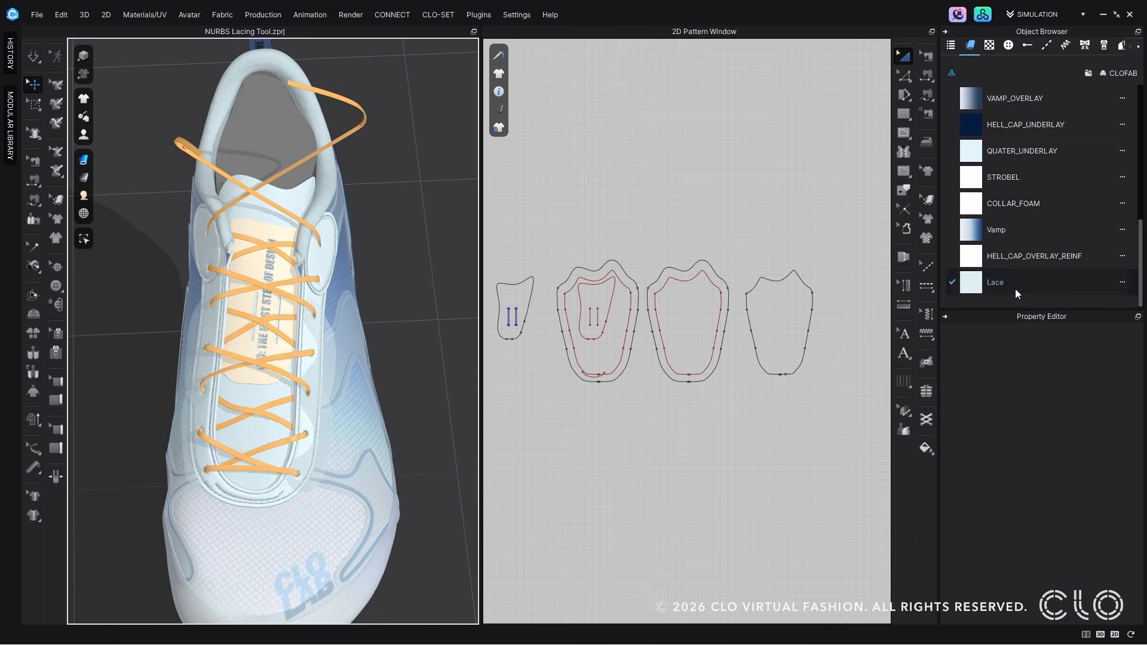
# Step: Remove the strengthening from the lace and simulate it briefly
pyautogui.click(1015, 289)
pyautogui.rightClick(250, 193)
pyautogui.click(305, 302)
pyautogui.press('space')
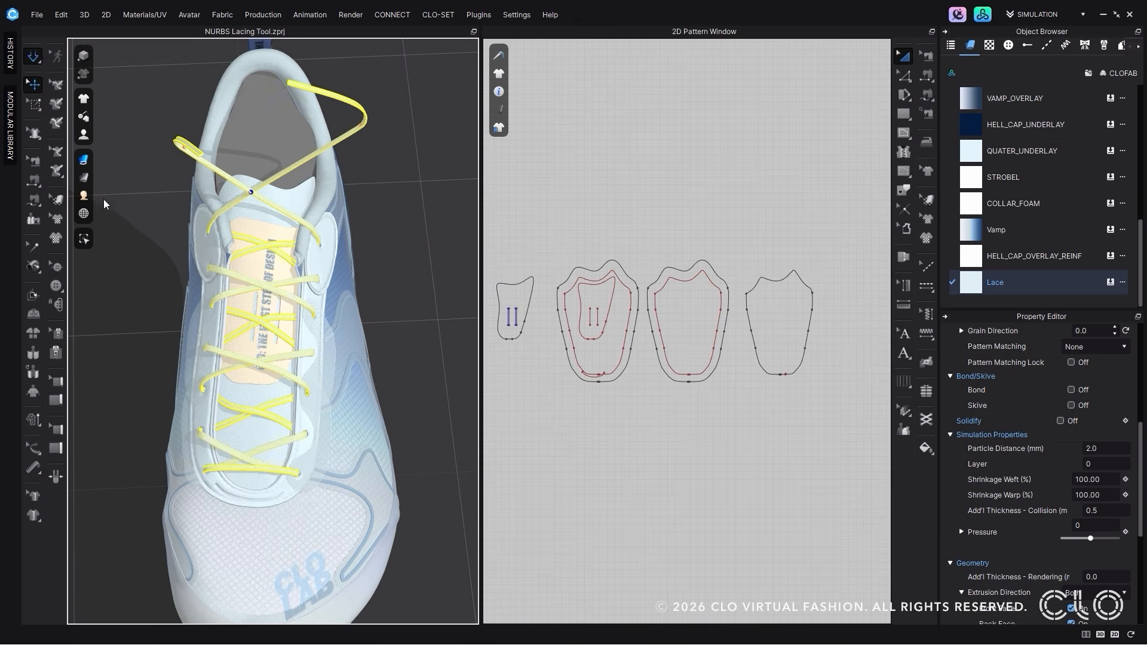
pyautogui.press('space')
# Step: In the lacing garment_video2 project, place the neckline placket pattern above the bodice in the 2D window
pyautogui.scroll(-6, 665, 452)
pyautogui.moveTo(625, 593); pyautogui.dragTo(586, 364)
pyautogui.scroll(5, 631, 377)
pyautogui.click(569, 405)
pyautogui.scroll(5, 583, 394)
pyautogui.click(588, 370)
pyautogui.press('z')
pyautogui.press('space')
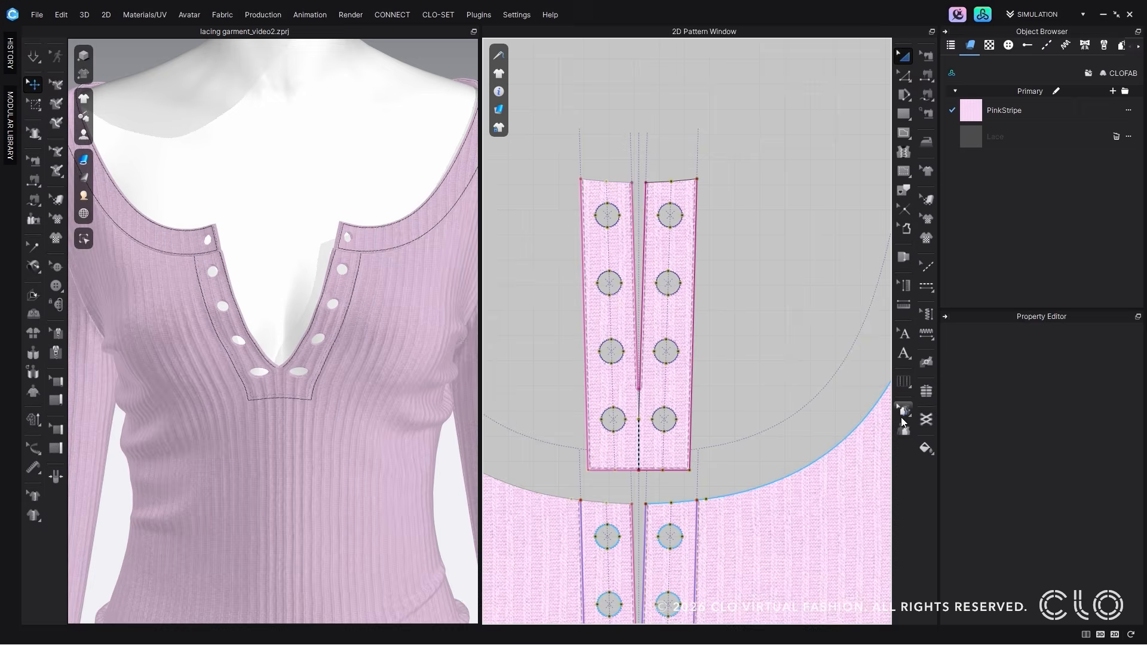
# Step: Lace the placket's eight holes in a crisscross path from the top hole on one side to the opposite top hole
pyautogui.click(926, 419)
pyautogui.click(607, 215)
pyautogui.click(667, 282)
pyautogui.click(611, 351)
pyautogui.click(664, 419)
pyautogui.click(613, 419)
pyautogui.click(666, 351)
pyautogui.click(608, 282)
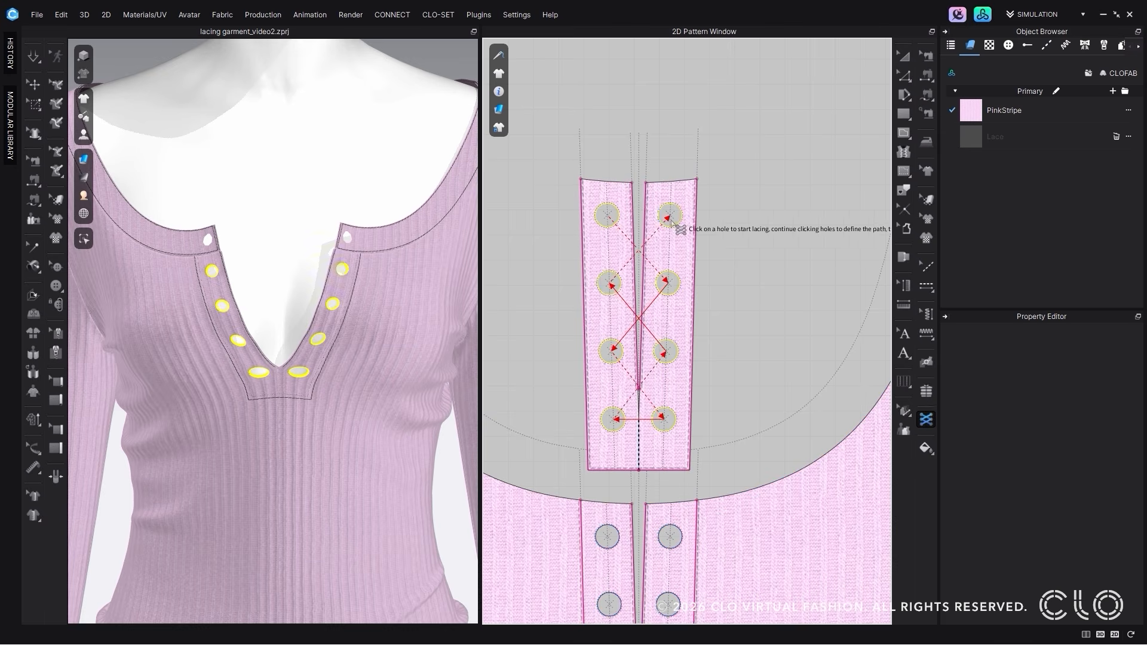
pyautogui.doubleClick(671, 221)
# Step: Set the placket lacing's Curvature to 60 and strengthen the lace
pyautogui.scroll(3, 289, 409)
pyautogui.moveTo(295, 407); pyautogui.dragTo(294, 400, button='middle')
pyautogui.moveTo(441, 88); pyautogui.dragTo(454, 89)
pyautogui.moveTo(304, 275)
pyautogui.mouseDown(button='right')
pyautogui.moveTo(384, 281)
pyautogui.moveTo(313, 277)
pyautogui.mouseUp(button='right')
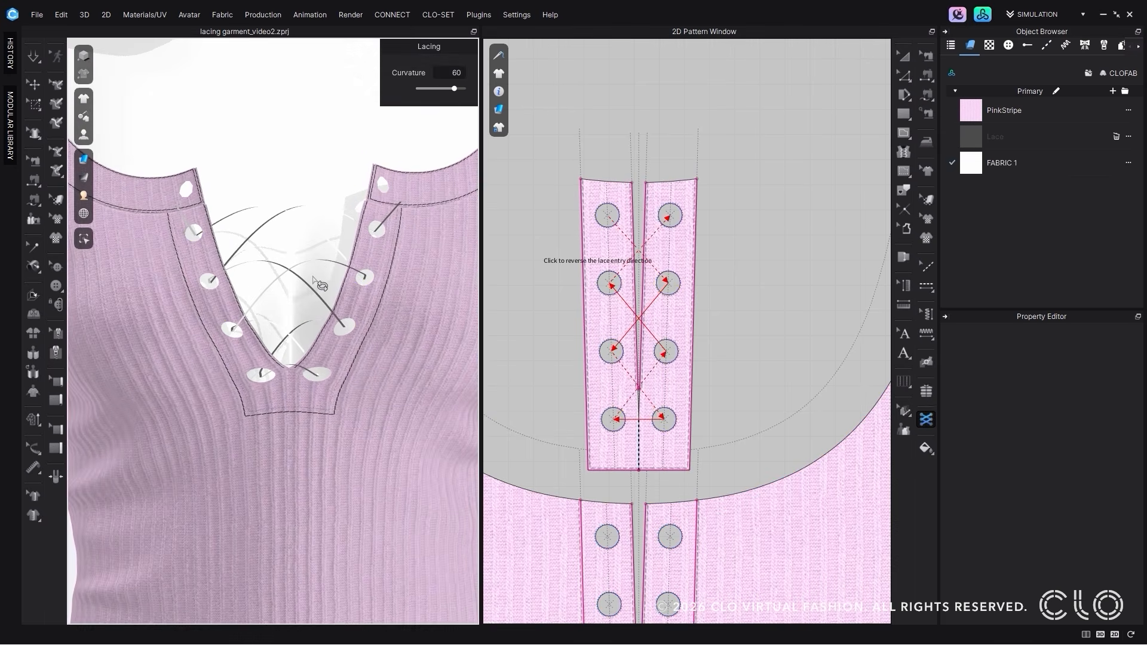
pyautogui.press('q')
pyautogui.scroll(-2, 309, 334)
pyautogui.click(325, 242)
pyautogui.click(305, 248)
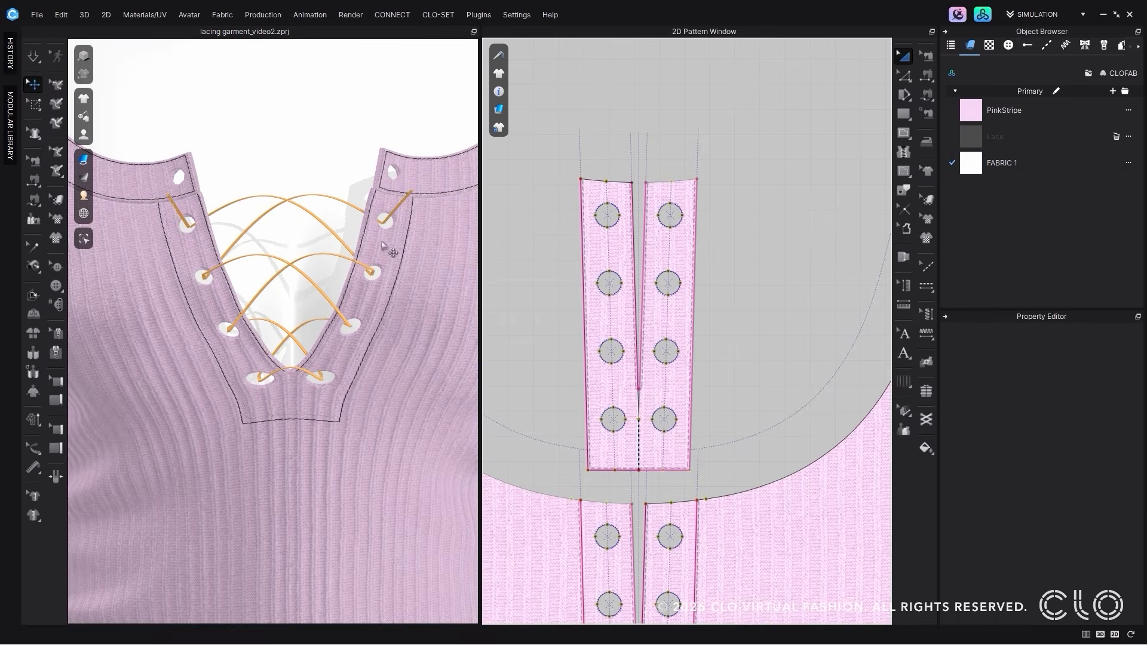
# Step: Simulate the garment lace while pulling its two pinned ends outward to tighten the neckline
pyautogui.click(256, 235)
pyautogui.press('space')
pyautogui.press('w')
pyautogui.click(179, 209)
pyautogui.moveTo(179, 210); pyautogui.dragTo(102, 225)
pyautogui.press('w')
pyautogui.moveTo(409, 199); pyautogui.dragTo(502, 189)
pyautogui.moveTo(281, 286); pyautogui.dragTo(272, 280)
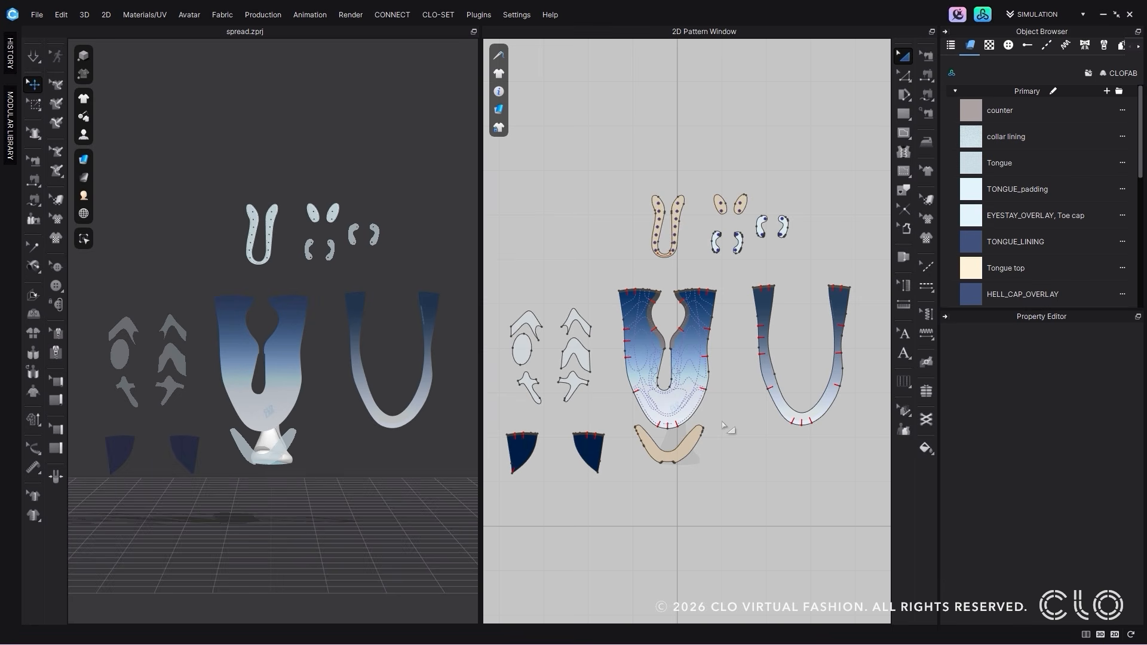
# Step: Place the branched quarter overlay piece on the vamp's lower side in 2D and attach it with Glue Fill
pyautogui.scroll(3, 589, 401)
pyautogui.moveTo(556, 362); pyautogui.dragTo(821, 374)
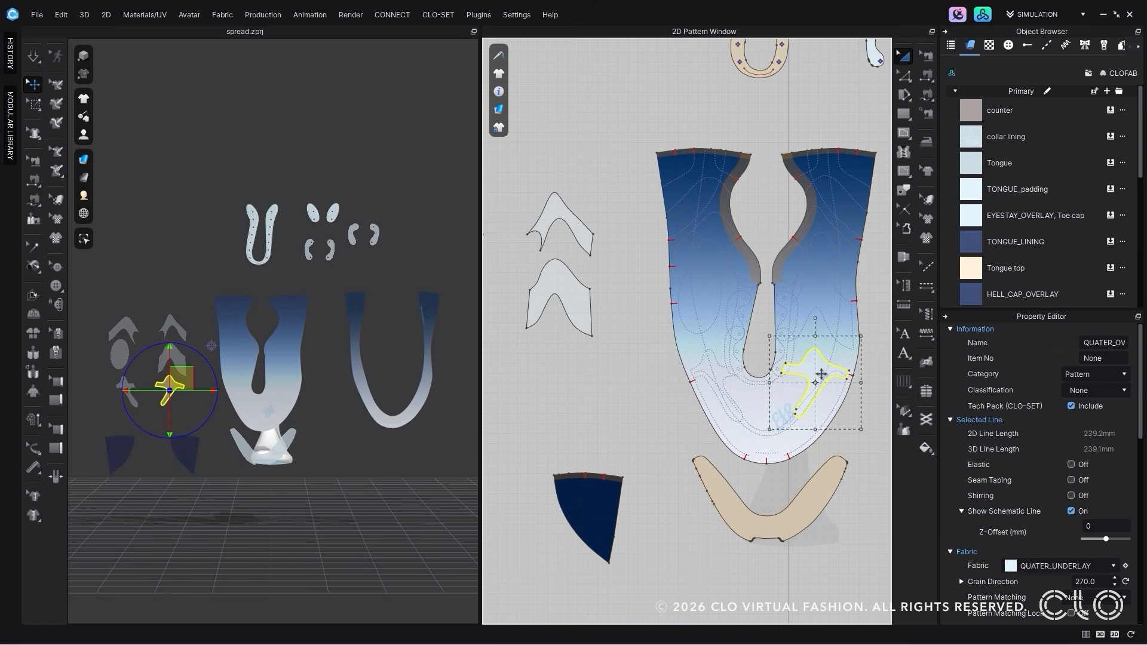
pyautogui.click(926, 448)
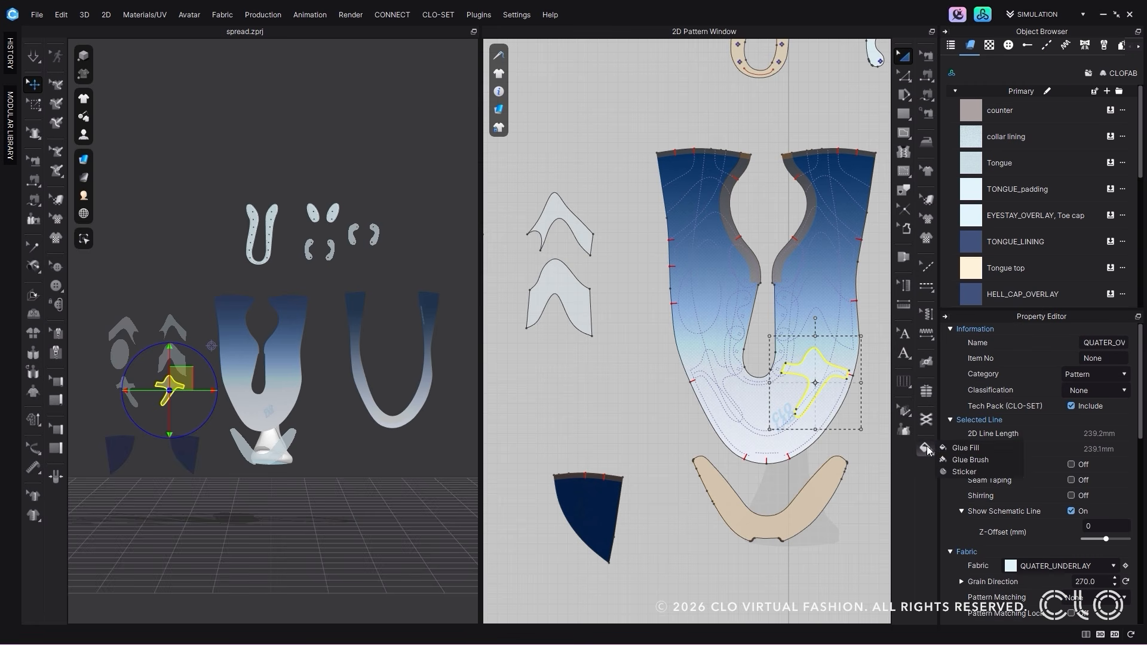
pyautogui.click(960, 449)
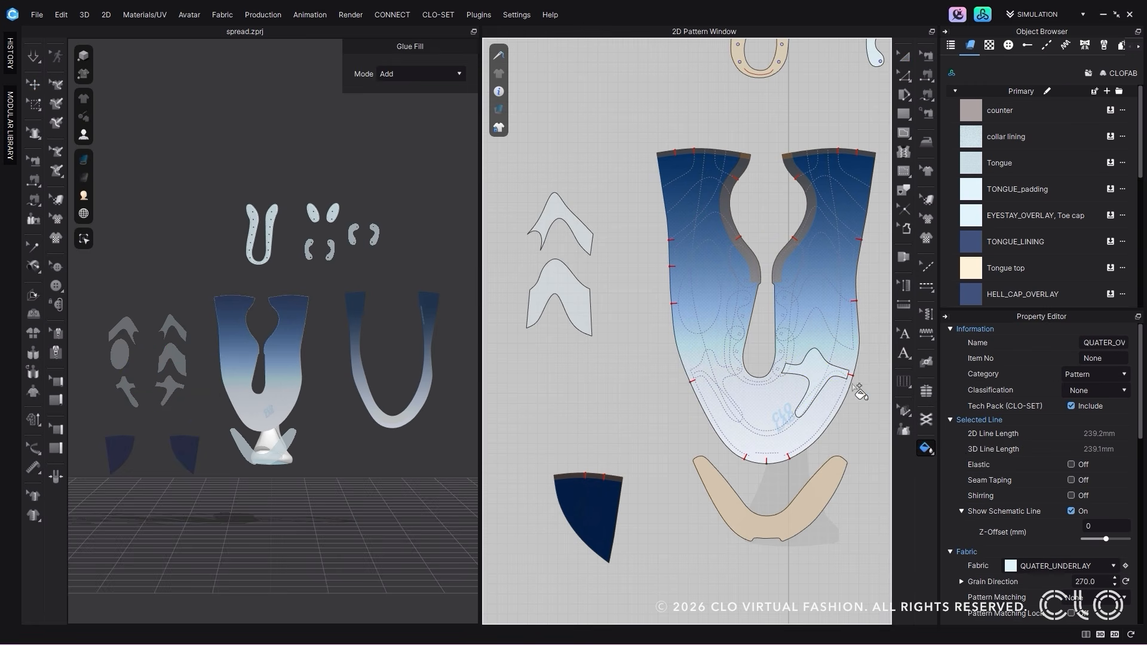
pyautogui.click(821, 372)
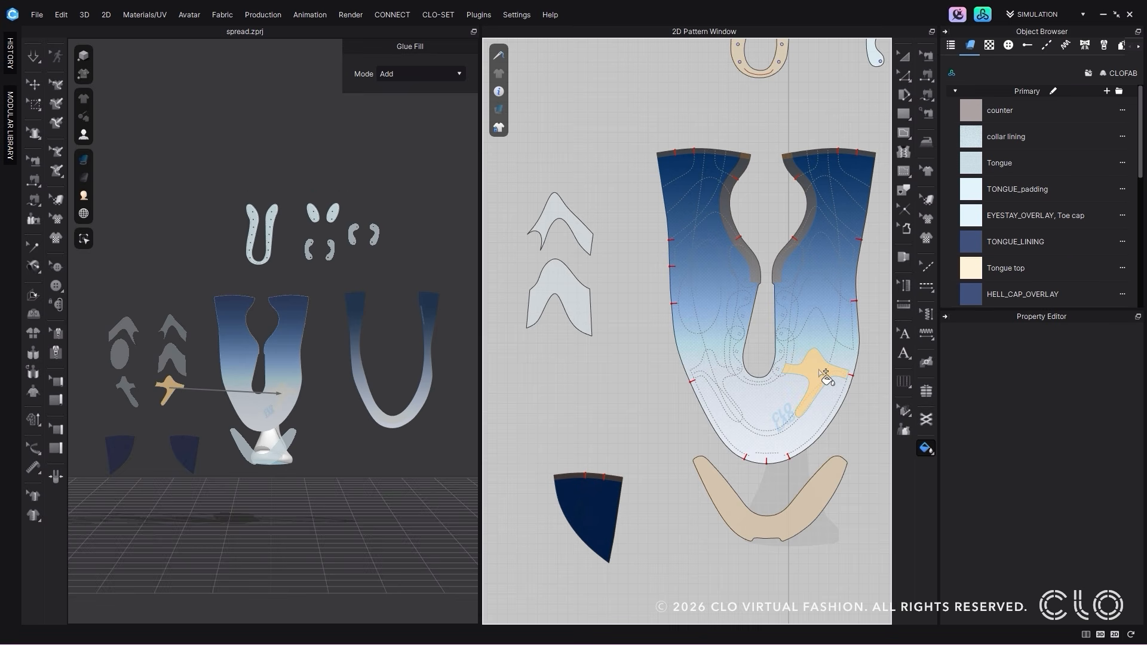
# Step: Move the glued overlay piece off the vamp to examine its glue link, and return it to its place
pyautogui.scroll(5, 204, 440)
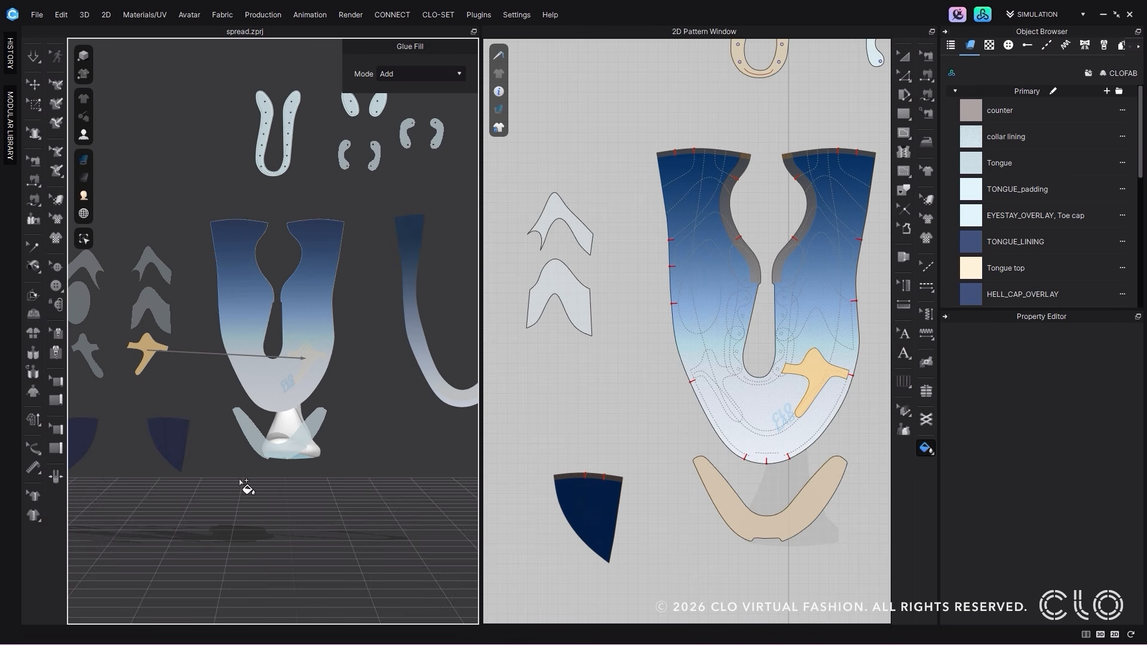
pyautogui.scroll(-1, 422, 458)
pyautogui.scroll(-4, 622, 436)
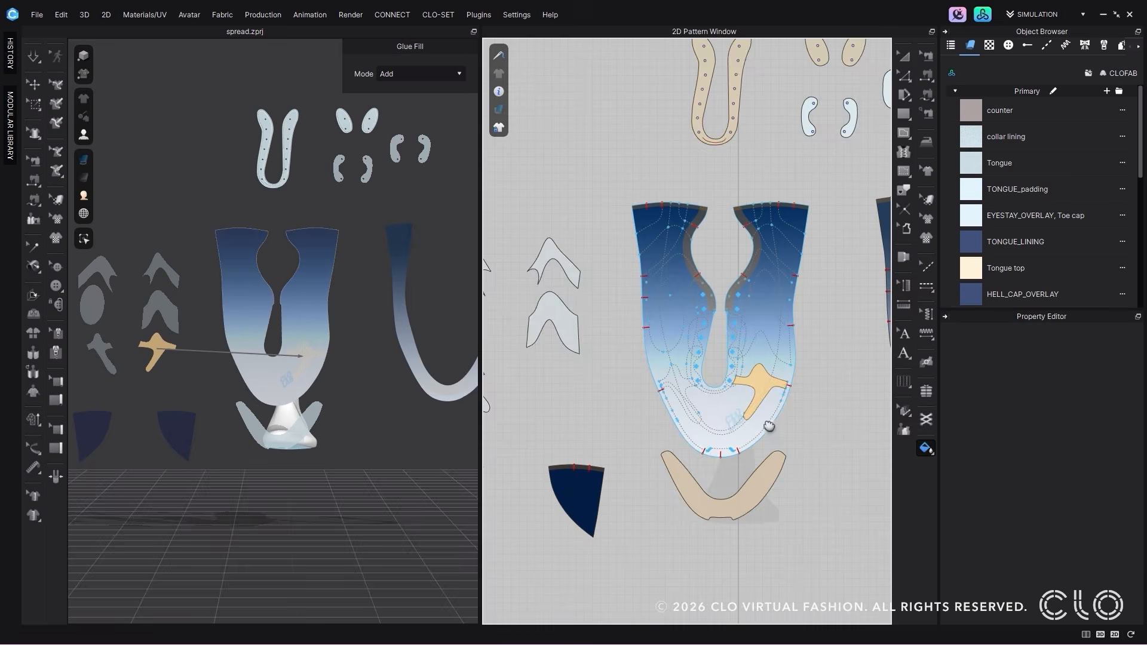
pyautogui.press('a')
pyautogui.moveTo(695, 358); pyautogui.dragTo(780, 412)
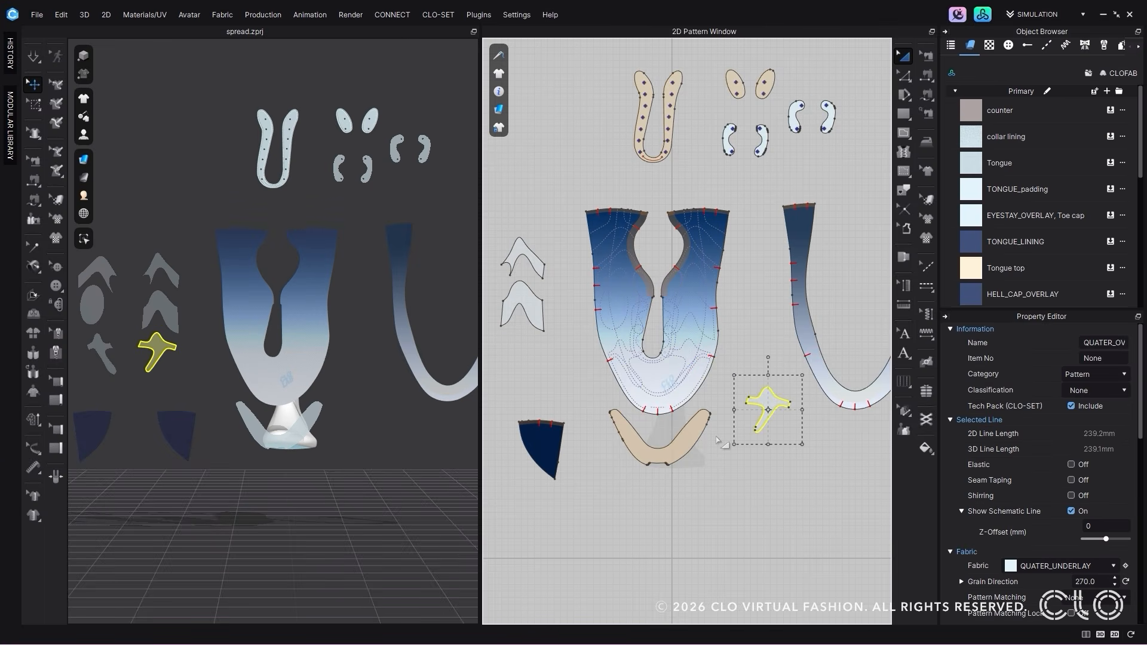
pyautogui.click(925, 448)
pyautogui.scroll(3, 797, 449)
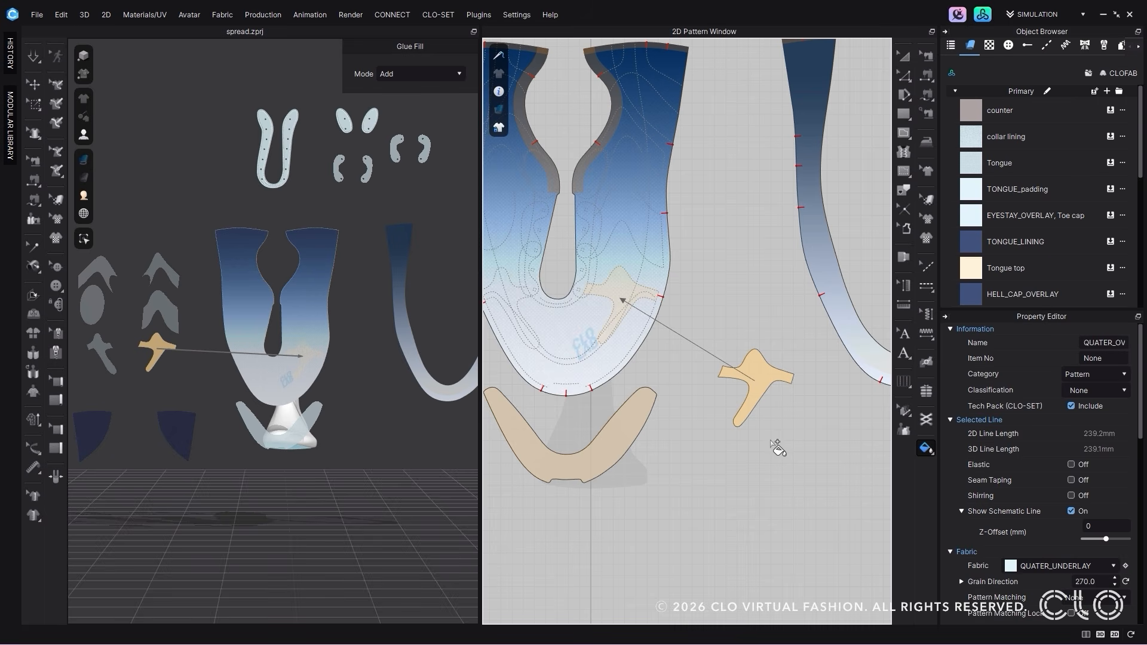
pyautogui.click(903, 56)
pyautogui.moveTo(760, 374); pyautogui.dragTo(624, 290)
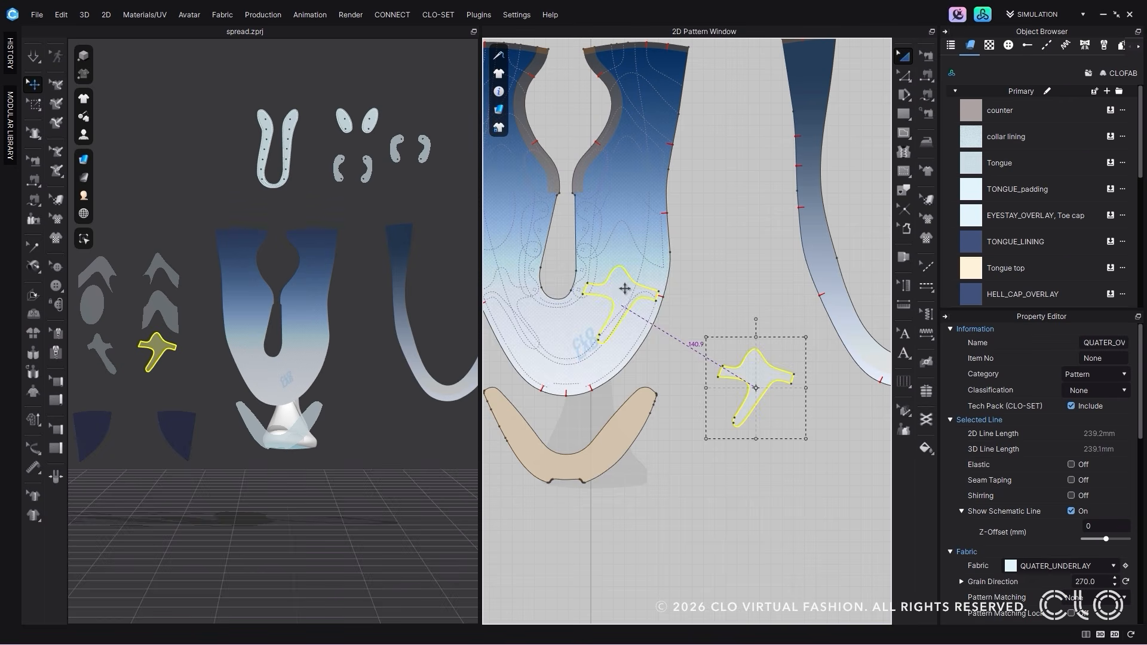
# Step: Place the two chevron overlay pieces on the vamp in 2D, above the glued branched overlay
pyautogui.scroll(-3, 625, 289)
pyautogui.moveTo(625, 290); pyautogui.dragTo(746, 338, button='middle')
pyautogui.moveTo(566, 285); pyautogui.dragTo(758, 295)
pyautogui.moveTo(555, 222); pyautogui.dragTo(746, 232)
pyautogui.moveTo(541, 304); pyautogui.dragTo(645, 284, button='middle')
pyautogui.scroll(3, 860, 260)
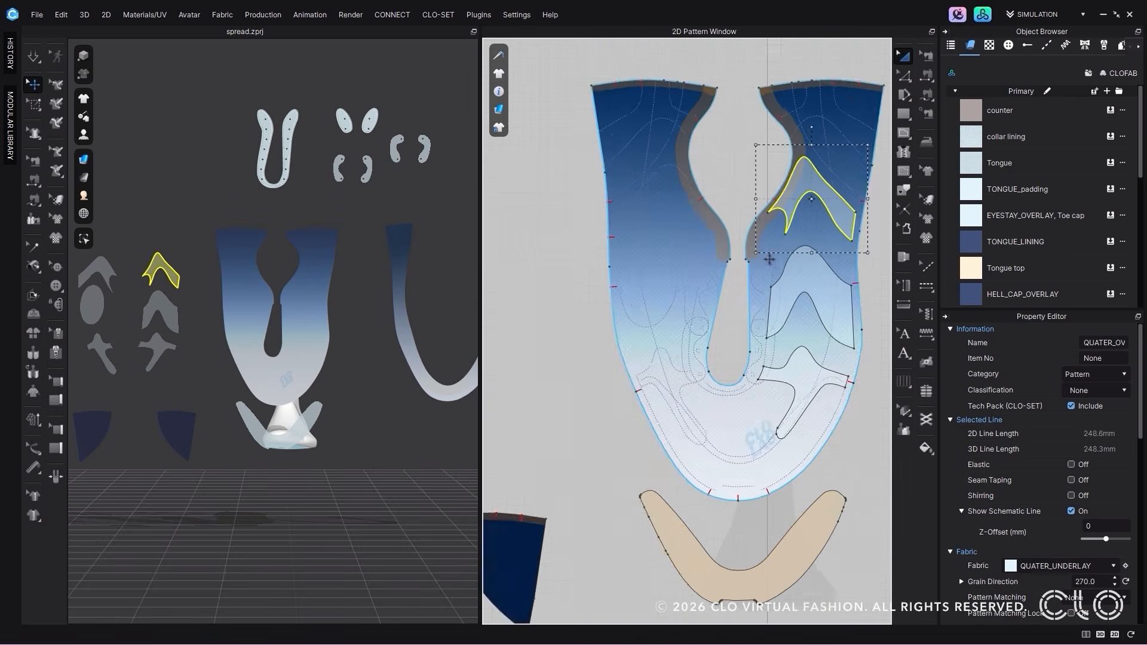
# Step: Place the remaining chevron, oval and branched overlay pieces on the opposite half of the vamp in 2D
pyautogui.scroll(-2, 776, 267)
pyautogui.moveTo(776, 267); pyautogui.dragTo(858, 248, button='middle')
pyautogui.moveTo(552, 191); pyautogui.dragTo(780, 208)
pyautogui.moveTo(545, 243); pyautogui.dragTo(773, 255)
pyautogui.moveTo(572, 344); pyautogui.dragTo(800, 357)
pyautogui.moveTo(820, 380); pyautogui.dragTo(680, 393, button='middle')
# Step: Glue the remaining five overlay pieces to the vamp with Glue Fill
pyautogui.click(925, 448)
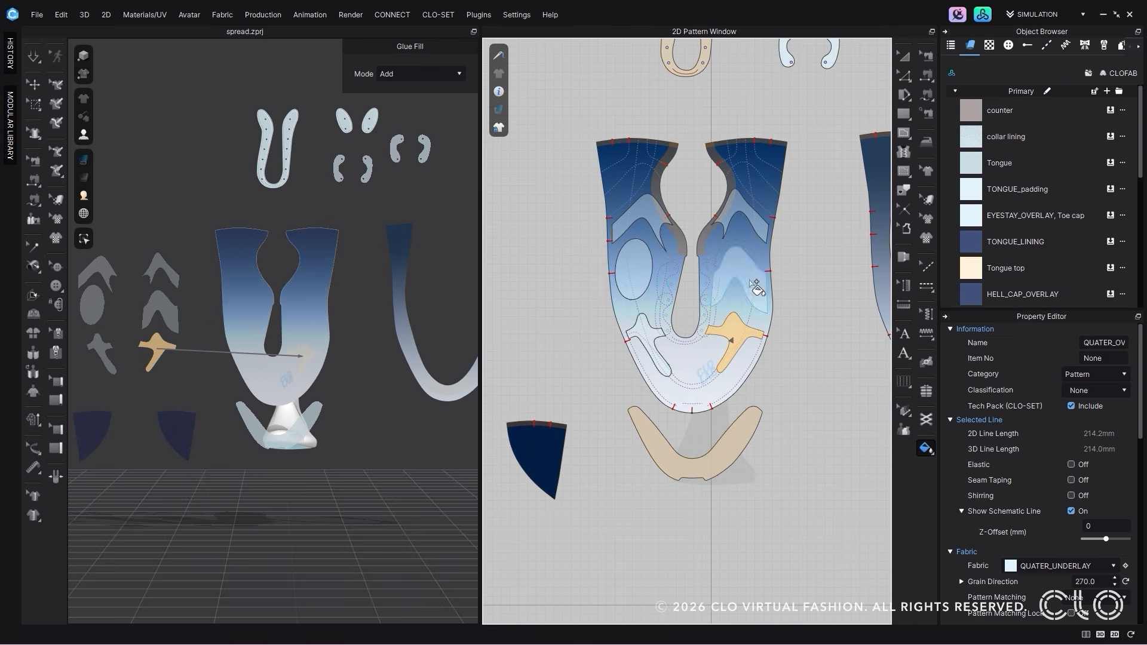
pyautogui.click(753, 281)
pyautogui.click(742, 209)
pyautogui.click(647, 209)
pyautogui.click(642, 269)
pyautogui.click(644, 328)
# Step: Rearrange the vamp and its overlay pieces in the 3D window to match their 2D layout
pyautogui.click(902, 56)
pyautogui.moveTo(802, 427); pyautogui.dragTo(562, 125)
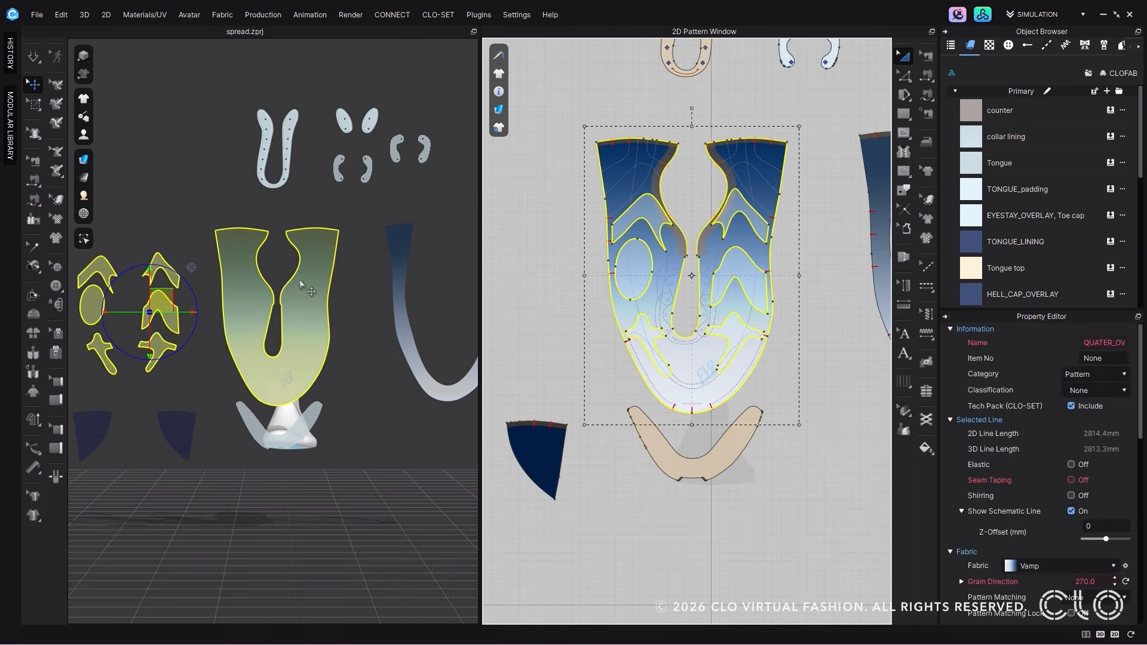
pyautogui.rightClick(230, 280)
pyautogui.click(248, 333)
pyautogui.keyDown('shift'); pyautogui.click(754, 179); pyautogui.keyUp('shift')
pyautogui.scroll(2, 276, 329)
pyautogui.moveTo(274, 325); pyautogui.dragTo(278, 378, button='right')
# Step: Select all the pattern pieces outside the vamp assembly and deactivate them
pyautogui.click(575, 372)
pyautogui.scroll(-3, 686, 322)
pyautogui.moveTo(537, 352); pyautogui.dragTo(776, 402)
pyautogui.moveTo(775, 402); pyautogui.dragTo(709, 453, button='middle')
pyautogui.keyDown('shift'); pyautogui.click(732, 403); pyautogui.keyUp('shift')
pyautogui.keyDown('shift'); pyautogui.moveTo(740, 203); pyautogui.dragTo(597, 275); pyautogui.keyUp('shift')
pyautogui.rightClick(338, 430)
pyautogui.click(402, 310)
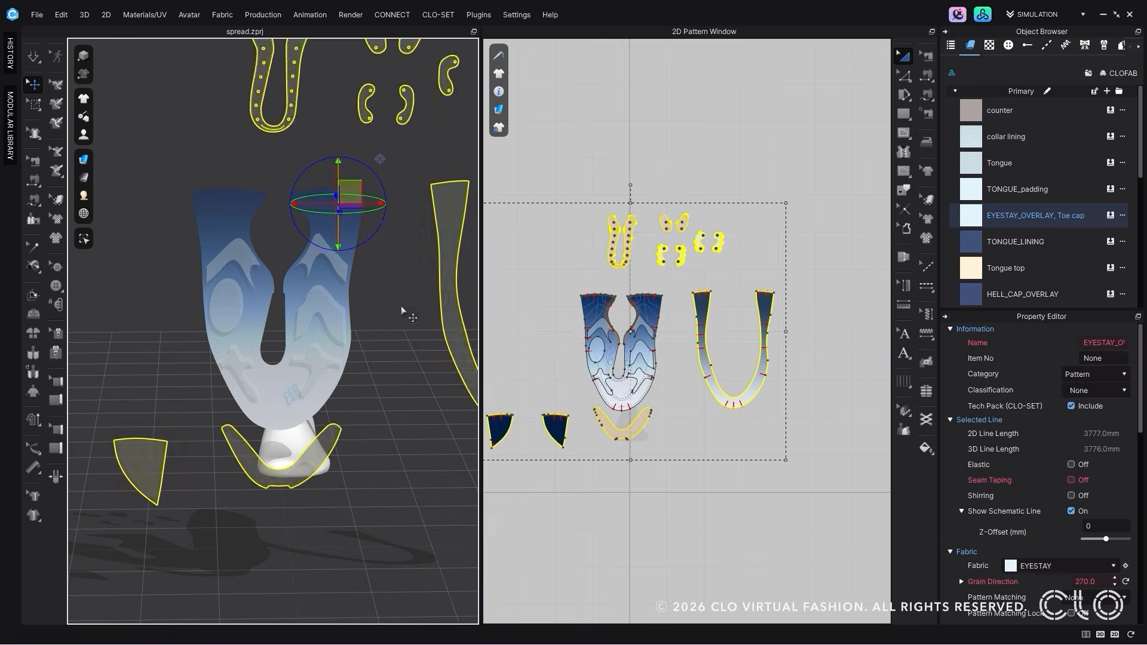
pyautogui.rightClick(339, 222)
pyautogui.click(404, 319)
# Step: Simulate the glued overlays onto the vamp and freeze the vamp assembly
pyautogui.click(637, 480)
pyautogui.scroll(3, 323, 314)
pyautogui.press('space')
pyautogui.moveTo(331, 245); pyautogui.dragTo(282, 276, button='right')
pyautogui.click(258, 250)
pyautogui.moveTo(282, 276); pyautogui.dragTo(304, 305, button='middle')
pyautogui.press('space')
pyautogui.click(418, 313)
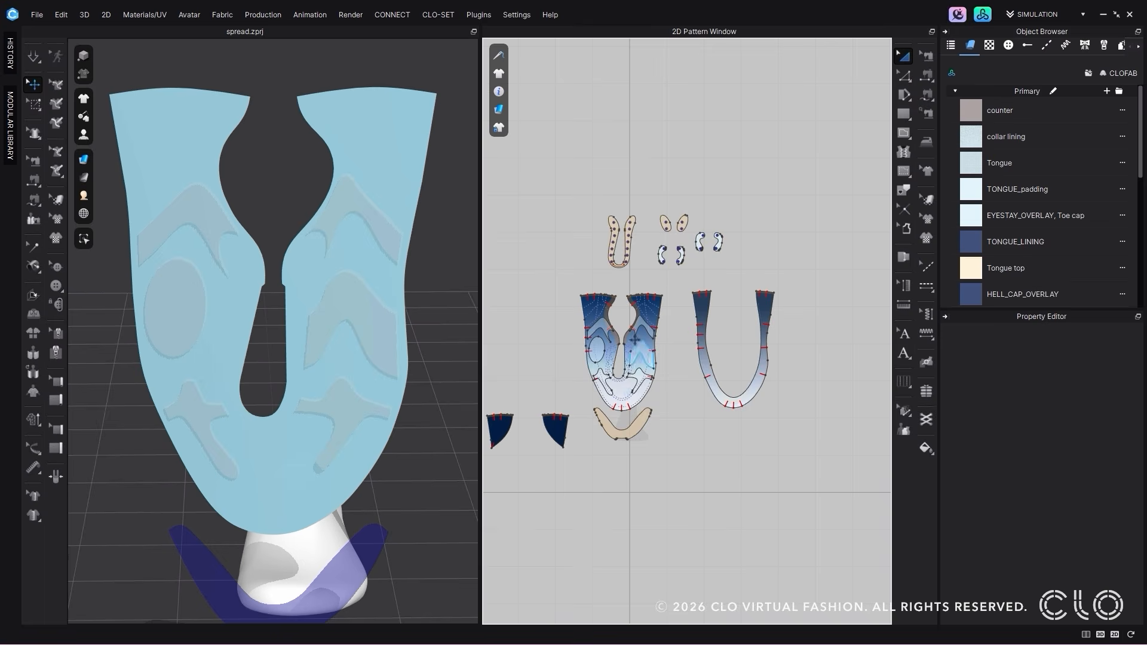
# Step: Place the U-shaped eyestay piece around the vamp's throat opening in the 2D window
pyautogui.scroll(3, 634, 251)
pyautogui.click(632, 242)
pyautogui.scroll(5, 626, 385)
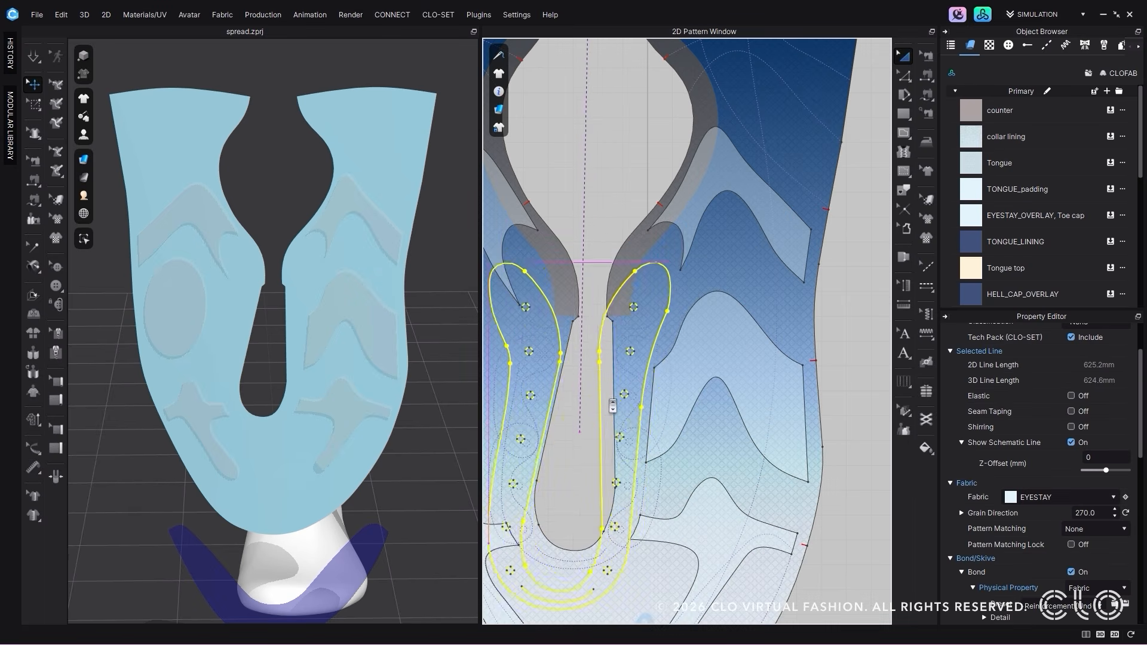
pyautogui.moveTo(626, 385); pyautogui.dragTo(624, 369)
# Step: Activate the eyestay and arrange it over the vamp in 3D according to its 2D position
pyautogui.click(433, 325)
pyautogui.scroll(-6, 433, 324)
pyautogui.click(281, 192)
pyautogui.rightClick(281, 193)
pyautogui.click(336, 266)
pyautogui.rightClick(292, 182)
pyautogui.click(347, 392)
# Step: Shift the eyestay slightly in front of the vamp in the 3D window
pyautogui.scroll(5, 340, 382)
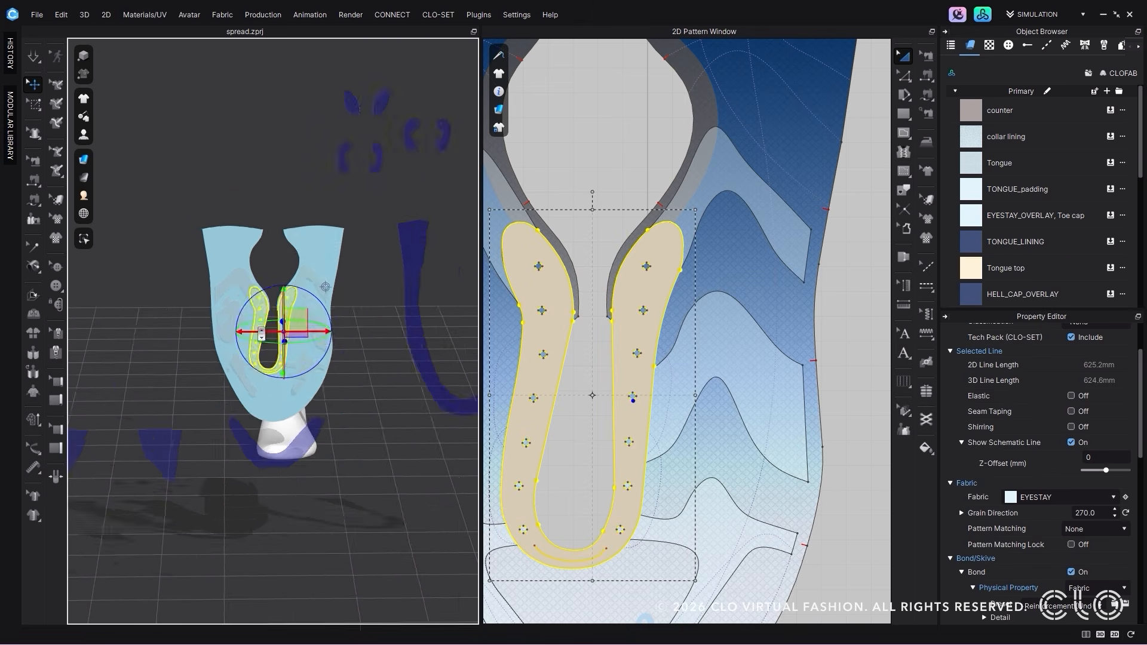
pyautogui.moveTo(272, 316); pyautogui.dragTo(299, 334, button='right')
pyautogui.moveTo(300, 334); pyautogui.dragTo(303, 336)
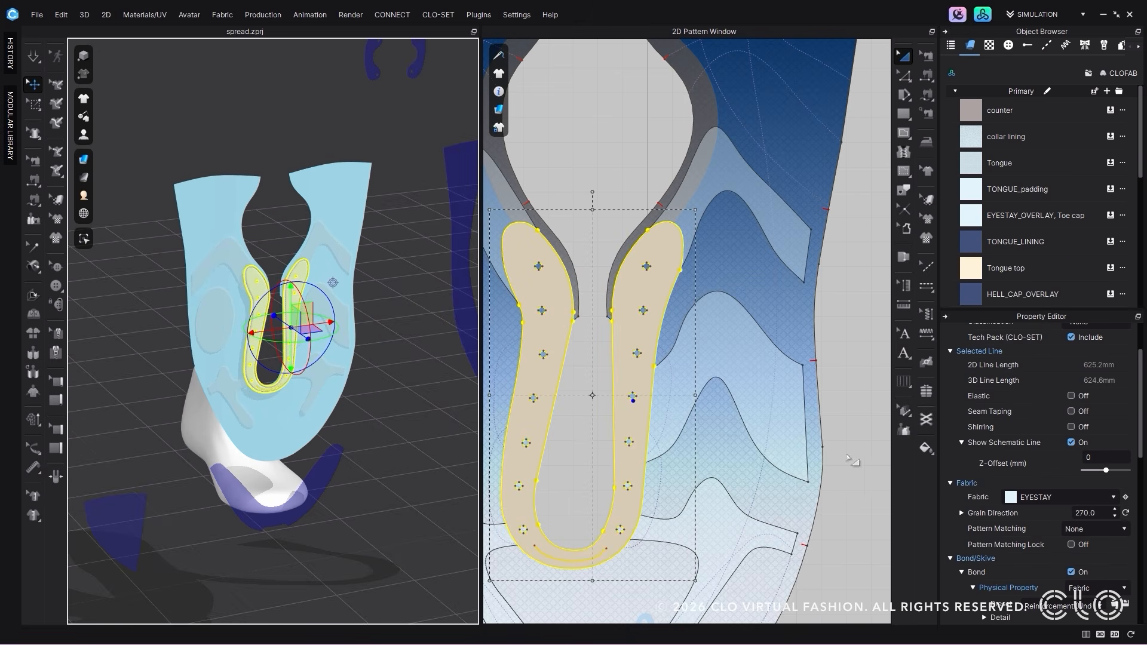
# Step: Glue the U-shaped eyestay to the vamp with Glue Fill in Add mode, and remove the glue in Subtract mode
pyautogui.click(926, 449)
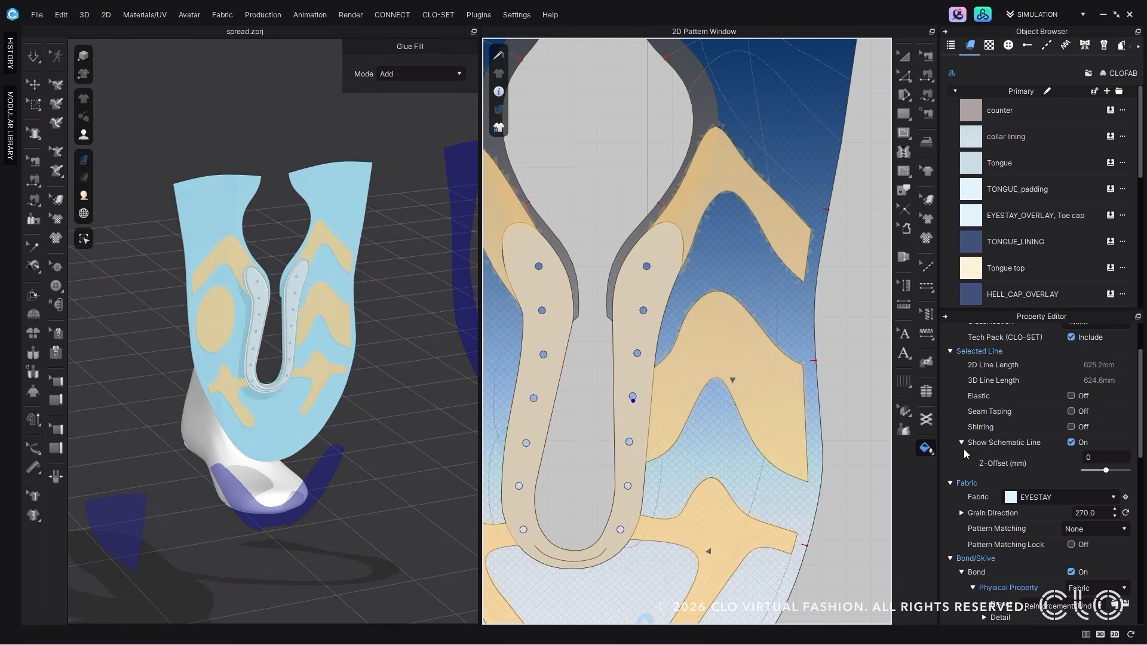
pyautogui.click(299, 272)
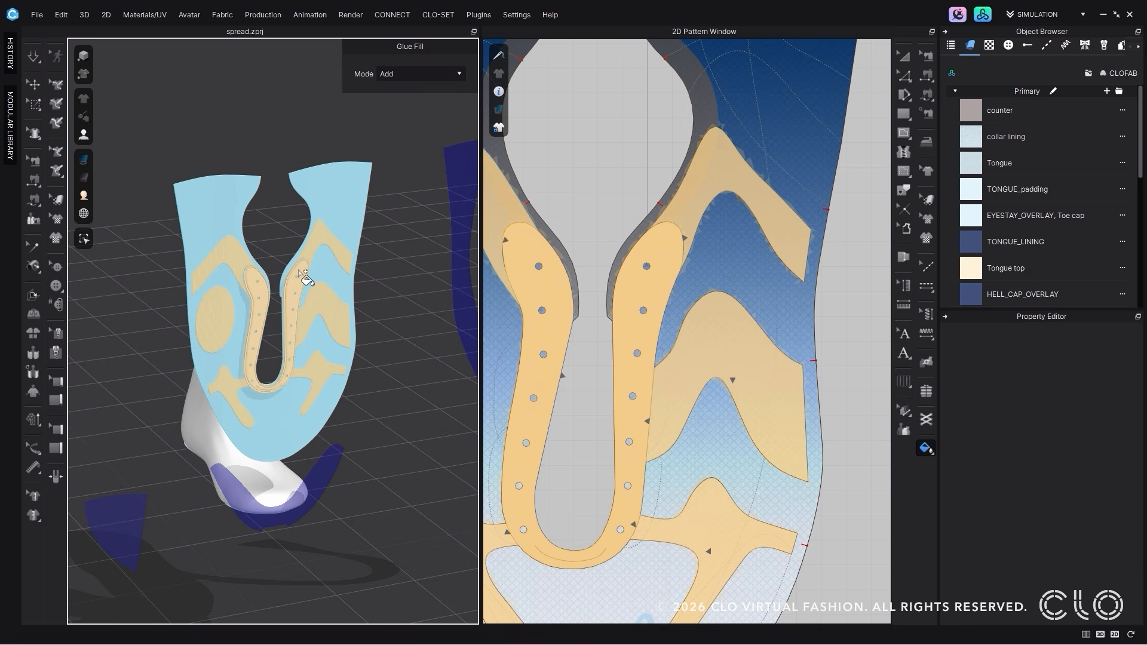
pyautogui.click(429, 74)
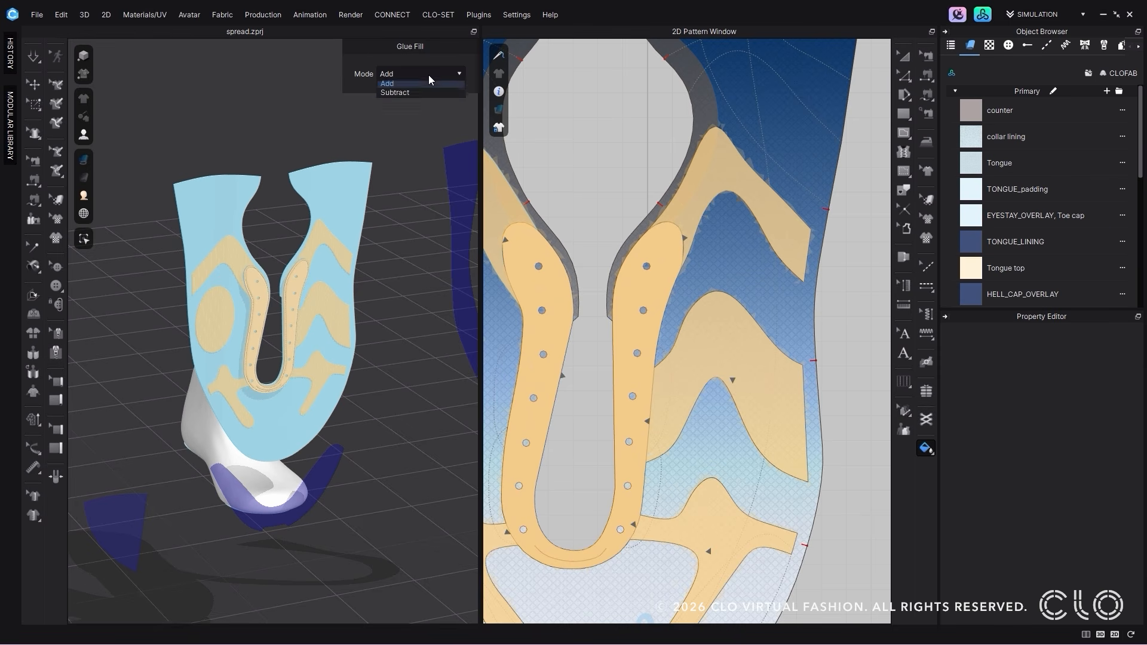
pyautogui.click(408, 95)
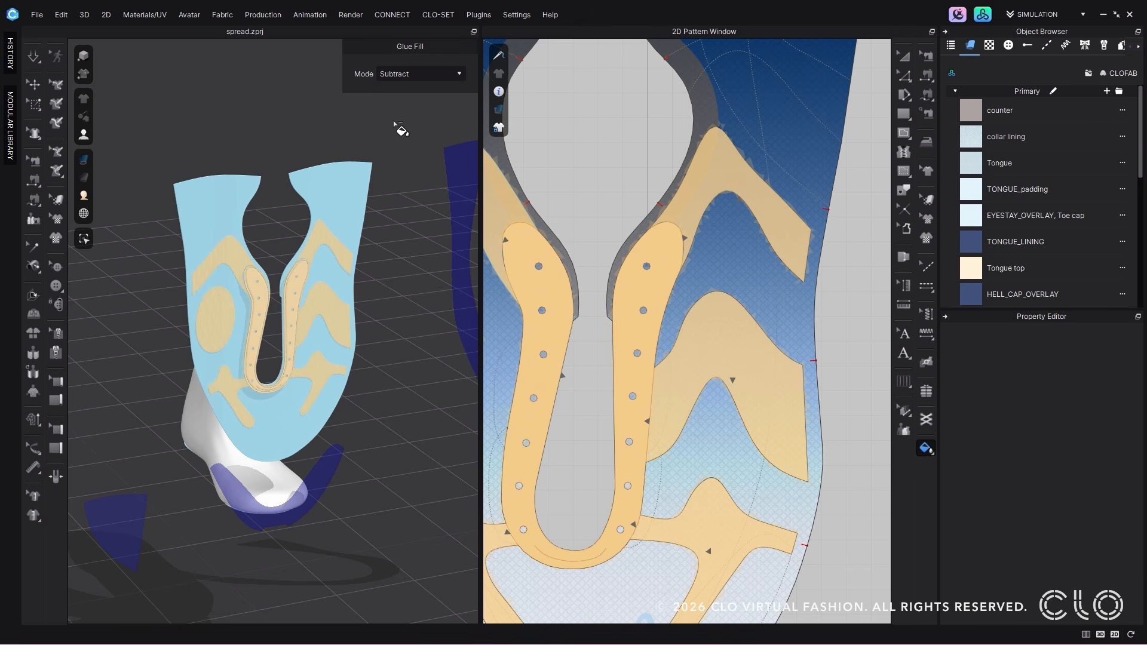
pyautogui.click(295, 285)
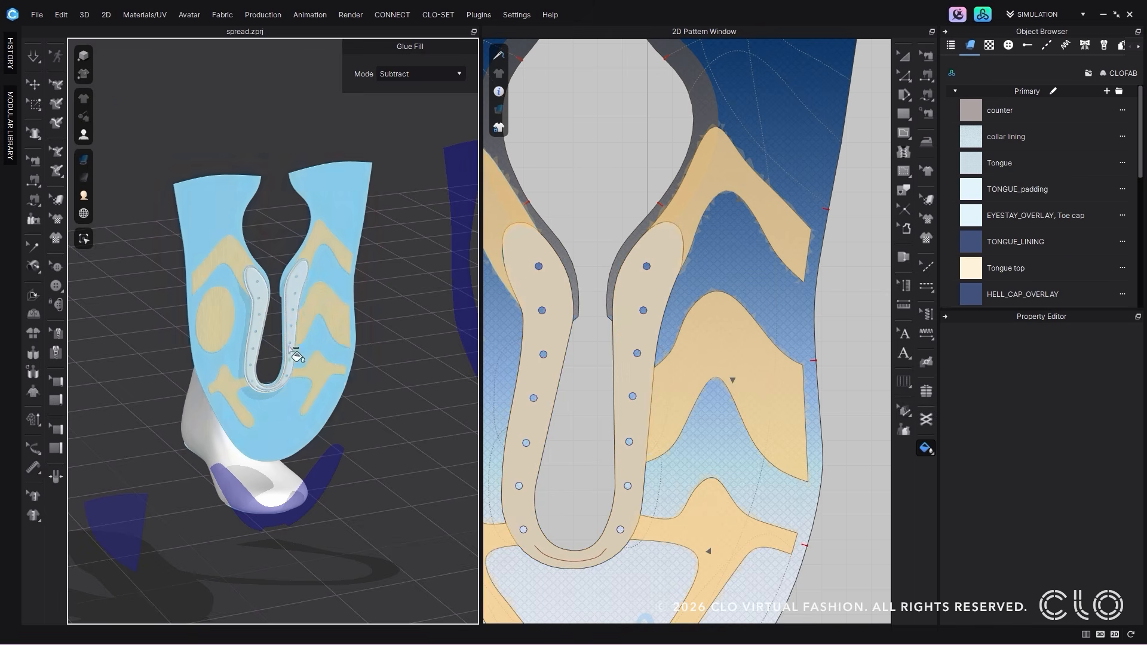
# Step: Glue the eyestay with Glue Fill in Add mode and simulate it onto the vamp
pyautogui.scroll(5, 287, 347)
pyautogui.click(418, 74)
pyautogui.click(396, 85)
pyautogui.click(311, 232)
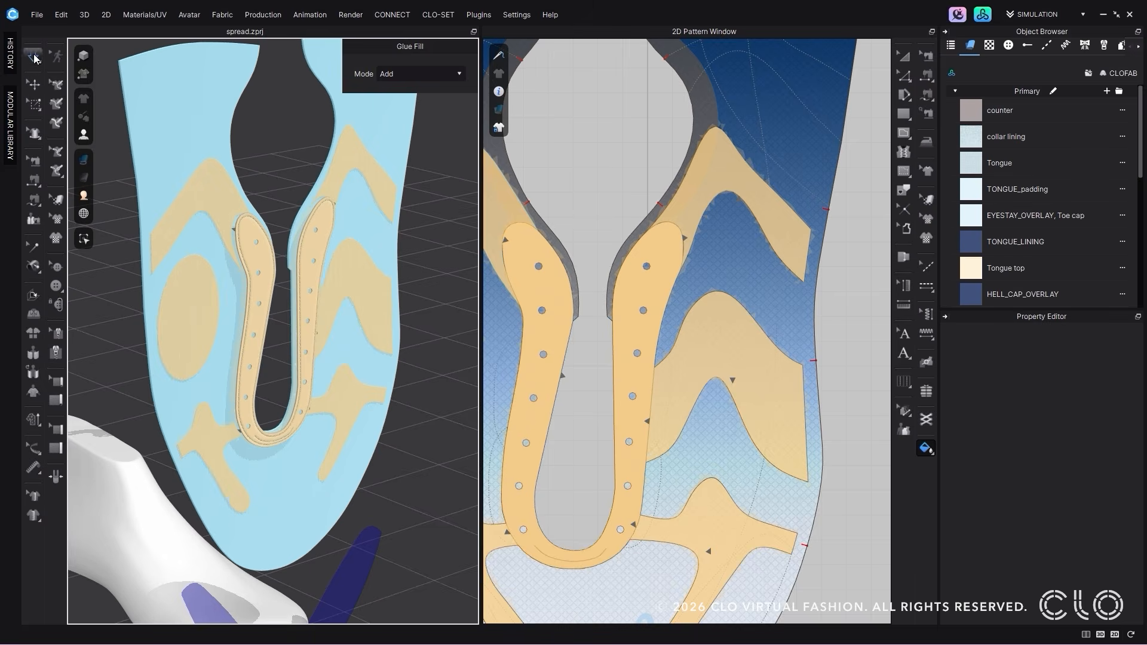
pyautogui.click(34, 57)
pyautogui.click(34, 57)
pyautogui.press('2')
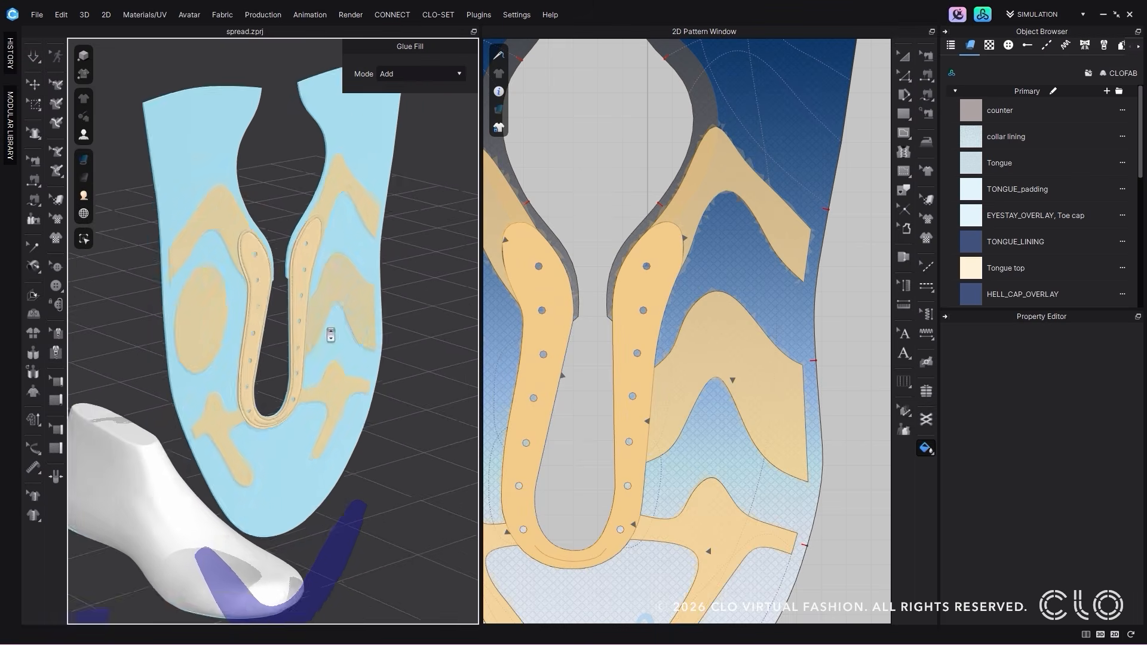
# Step: Place the oval overlay on the eyestay's upper left end in 2D and make the 2D fabric display translucent
pyautogui.click(905, 56)
pyautogui.scroll(-7, 765, 405)
pyautogui.scroll(5, 737, 403)
pyautogui.click(651, 329)
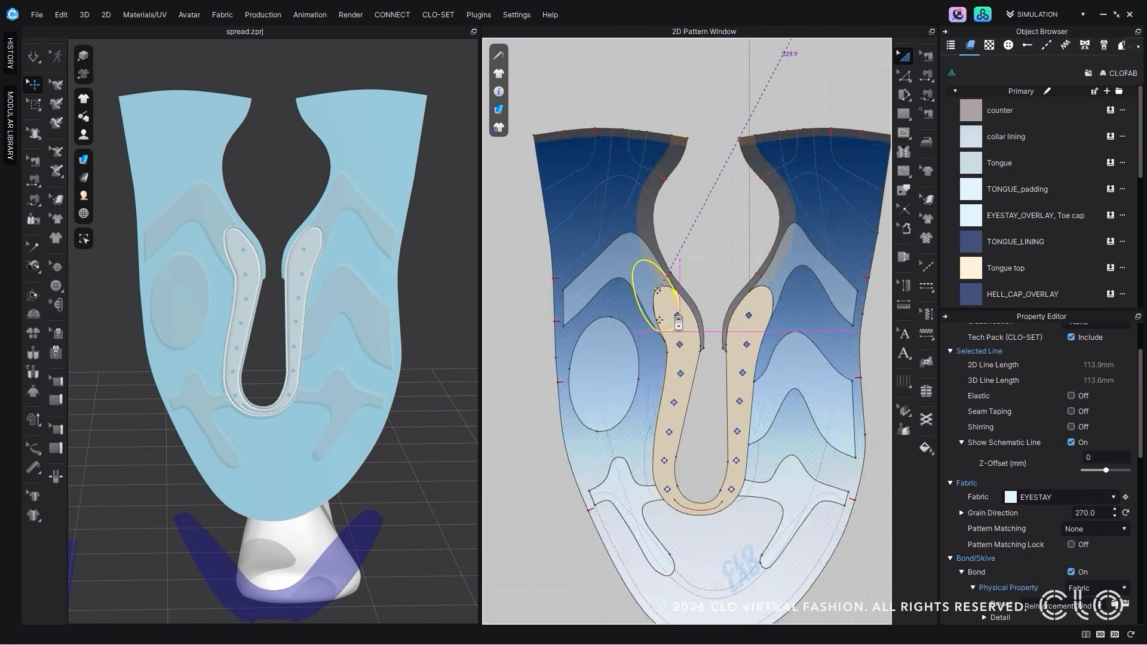
pyautogui.scroll(2, 648, 328)
pyautogui.moveTo(499, 109)
pyautogui.click(525, 149)
pyautogui.click(526, 163)
pyautogui.scroll(-5, 583, 220)
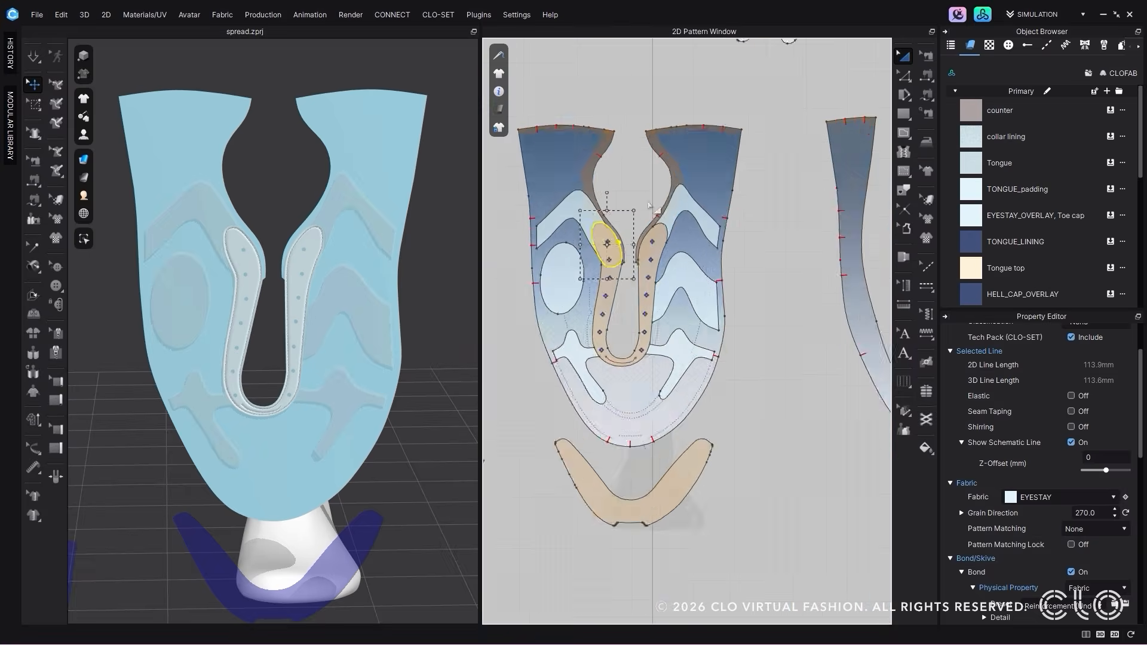
# Step: Mirror-paste the oval overlay onto the eyestay's opposite upper end
pyautogui.hotkey('ctrl', 'r')
pyautogui.scroll(6, 652, 260)
pyautogui.click(730, 200)
# Step: Place the curved eyestay overlays over the remaining lace holes along both sides of the eyestay in 2D
pyautogui.scroll(-7, 730, 200)
pyautogui.moveTo(779, 48); pyautogui.dragTo(660, 392)
pyautogui.scroll(7, 704, 203)
pyautogui.scroll(-7, 661, 392)
pyautogui.moveTo(775, 117); pyautogui.dragTo(695, 273)
pyautogui.scroll(6, 697, 239)
pyautogui.scroll(-6, 691, 292)
pyautogui.scroll(6, 666, 258)
pyautogui.moveTo(798, 83); pyautogui.dragTo(688, 262)
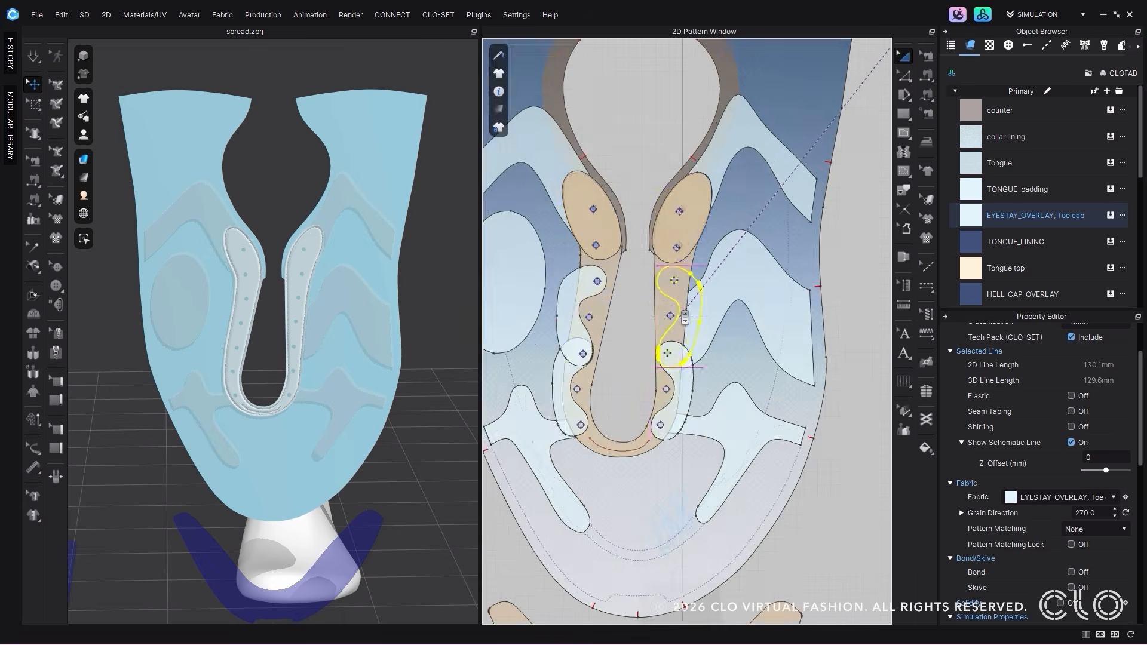
# Step: Select the eyestay overlays, activate them and arrange them over the eyestay in 3D
pyautogui.scroll(-4, 667, 314)
pyautogui.keyDown('shift'); pyautogui.click(675, 370); pyautogui.keyUp('shift')
pyautogui.keyDown('shift'); pyautogui.click(615, 313); pyautogui.keyUp('shift')
pyautogui.scroll(-5, 404, 179)
pyautogui.rightClick(403, 124)
pyautogui.click(453, 196)
pyautogui.rightClick(400, 116)
pyautogui.click(459, 324)
pyautogui.scroll(5, 334, 286)
pyautogui.moveTo(323, 287)
pyautogui.mouseDown(button='right')
pyautogui.moveTo(382, 289)
pyautogui.moveTo(322, 287)
pyautogui.mouseUp(button='right')
# Step: Glue the oval and curved overlays onto the eyestay with Glue Fill in Add mode
pyautogui.click(609, 301)
pyautogui.keyDown('shift'); pyautogui.click(682, 302); pyautogui.keyUp('shift')
pyautogui.click(925, 447)
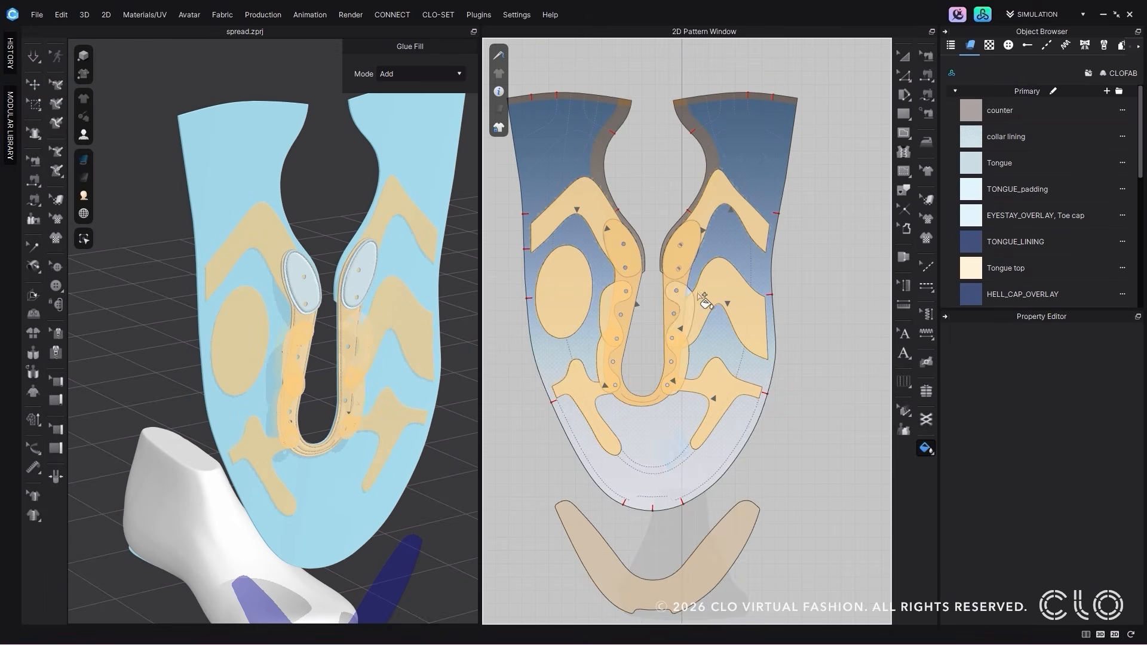
pyautogui.moveTo(346, 297); pyautogui.dragTo(399, 294, button='right')
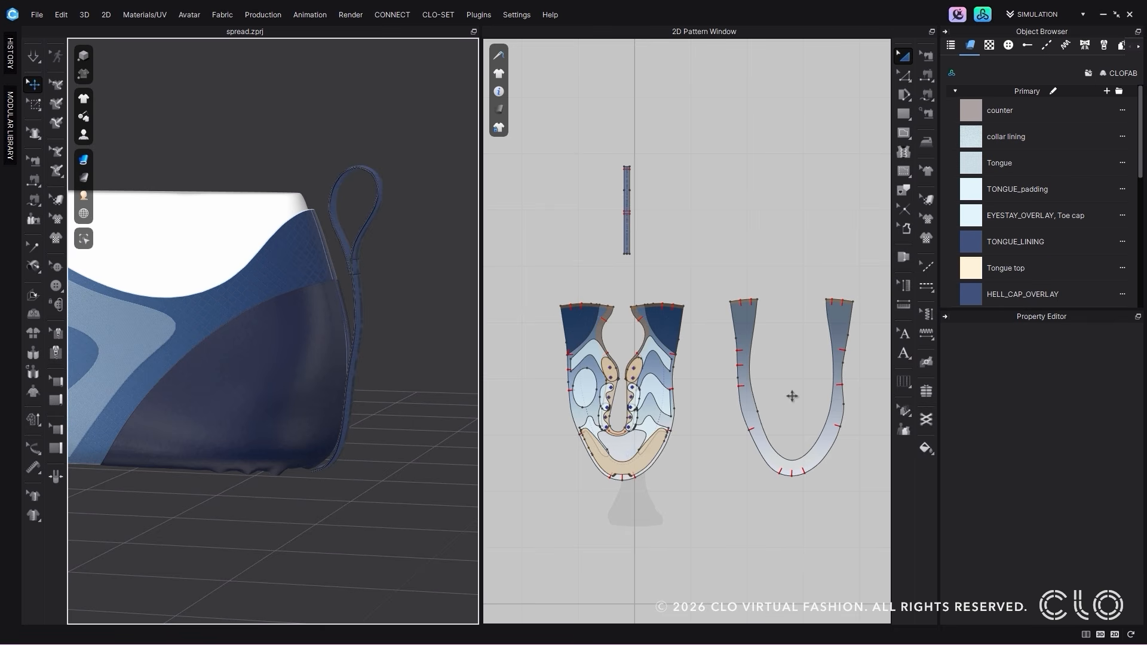
# Step: Brush glue onto the upper end of the heel pull loop with Glue Brush, type Over, mode Add, size 10
pyautogui.click(926, 448)
pyautogui.click(975, 460)
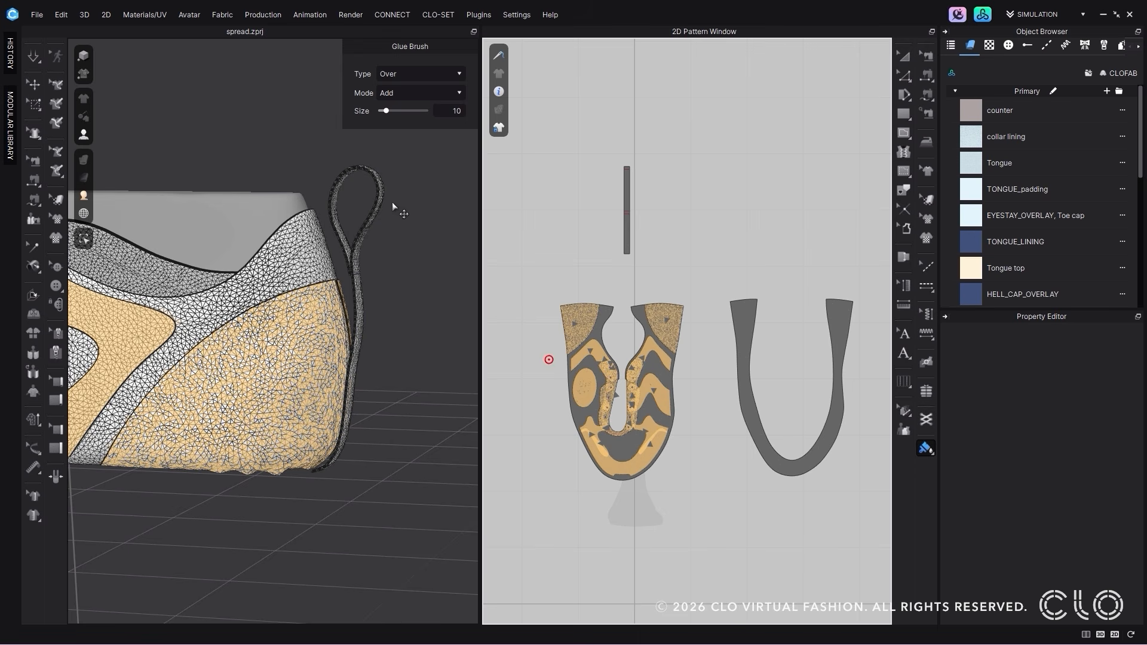
pyautogui.scroll(2, 404, 287)
pyautogui.moveTo(405, 310); pyautogui.dragTo(384, 269, button='right')
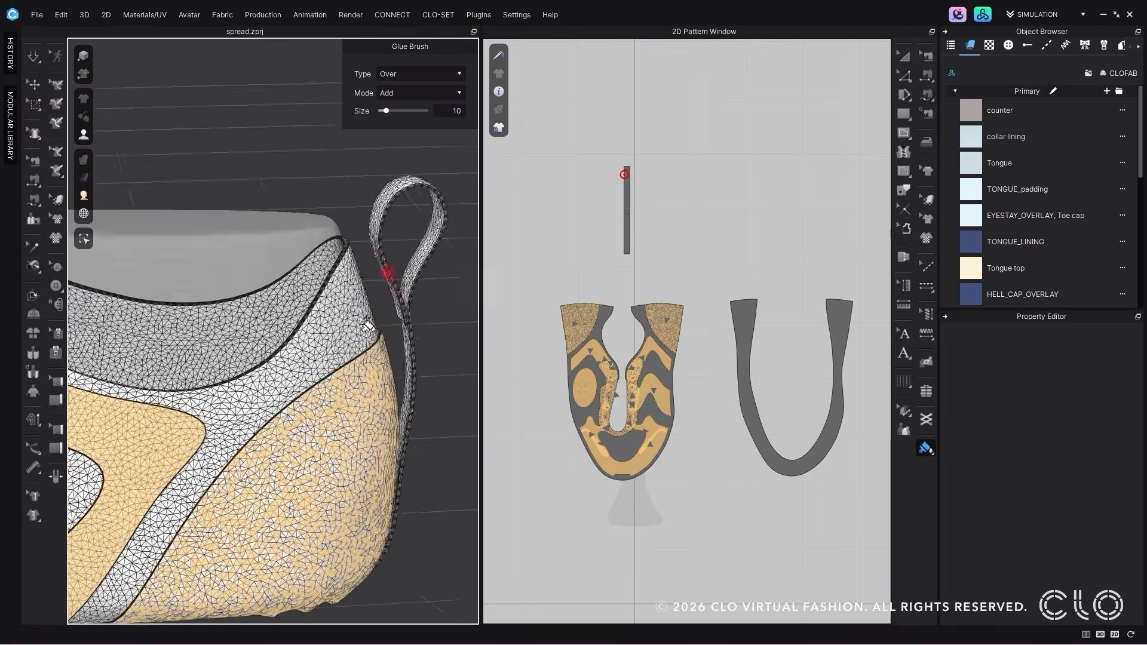
pyautogui.scroll(2, 392, 306)
pyautogui.moveTo(418, 294)
pyautogui.mouseDown()
pyautogui.moveTo(406, 251)
pyautogui.moveTo(424, 309)
pyautogui.moveTo(447, 312)
pyautogui.mouseUp()
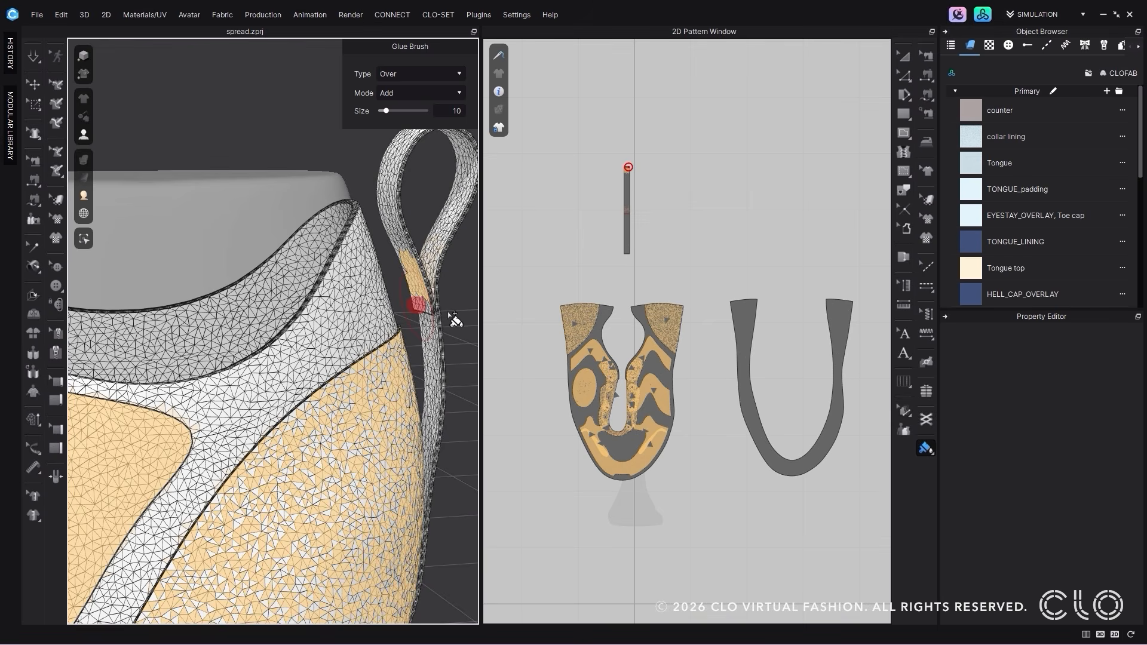
# Step: Brush glue onto the heel strap's lower end and simulate it onto the heel
pyautogui.scroll(-2, 449, 321)
pyautogui.moveTo(448, 317)
pyautogui.mouseDown(button='right')
pyautogui.moveTo(359, 238)
pyautogui.moveTo(397, 322)
pyautogui.moveTo(261, 371)
pyautogui.mouseUp(button='right')
pyautogui.moveTo(263, 334)
pyautogui.mouseDown()
pyautogui.moveTo(264, 392)
pyautogui.moveTo(241, 421)
pyautogui.moveTo(286, 448)
pyautogui.mouseUp()
pyautogui.scroll(-1, 323, 378)
pyautogui.scroll(-2, 328, 386)
pyautogui.press('q')
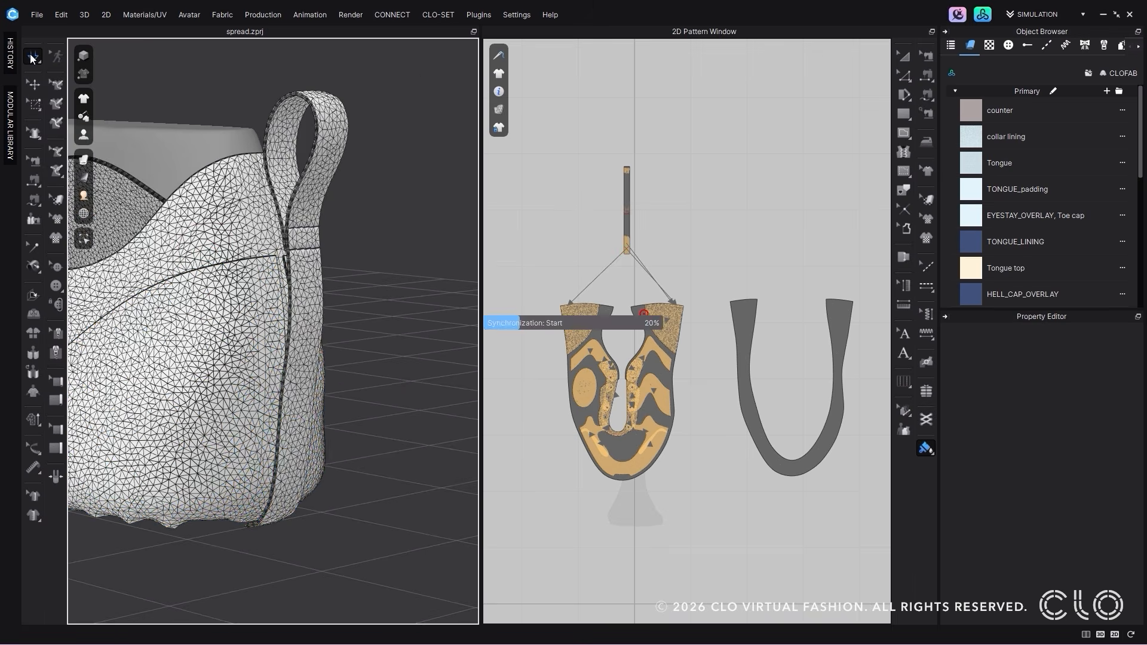
# Step: Extend the Over glue farther up the heel strap with Glue Brush and simulate again
pyautogui.press('g')
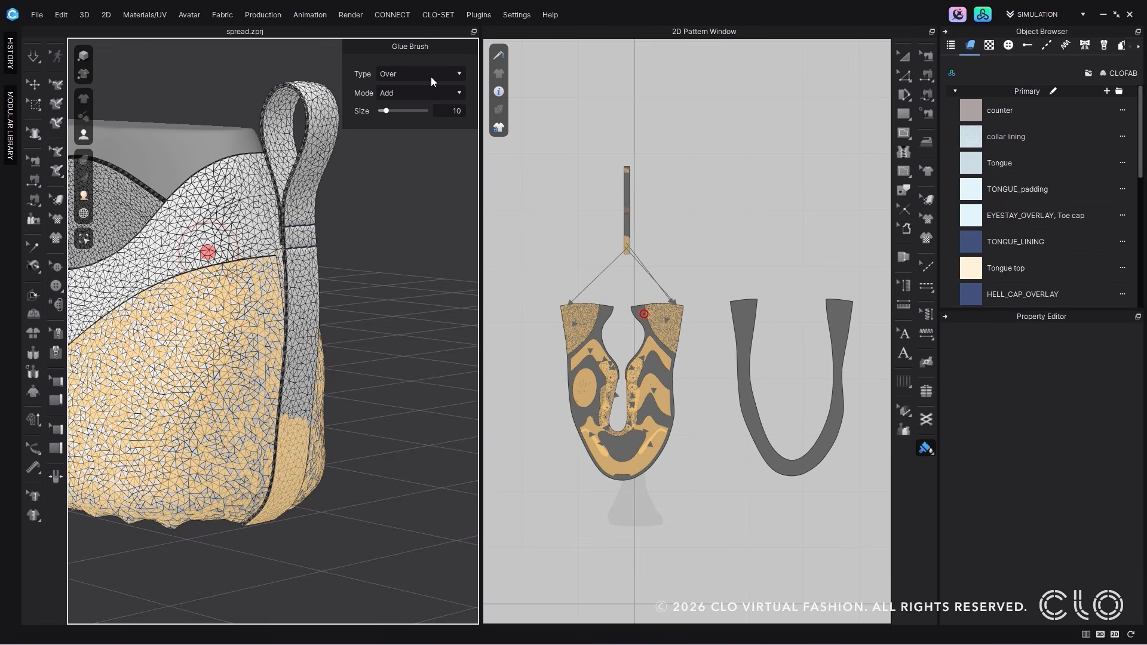
pyautogui.click(296, 394)
pyautogui.moveTo(301, 397); pyautogui.dragTo(302, 371)
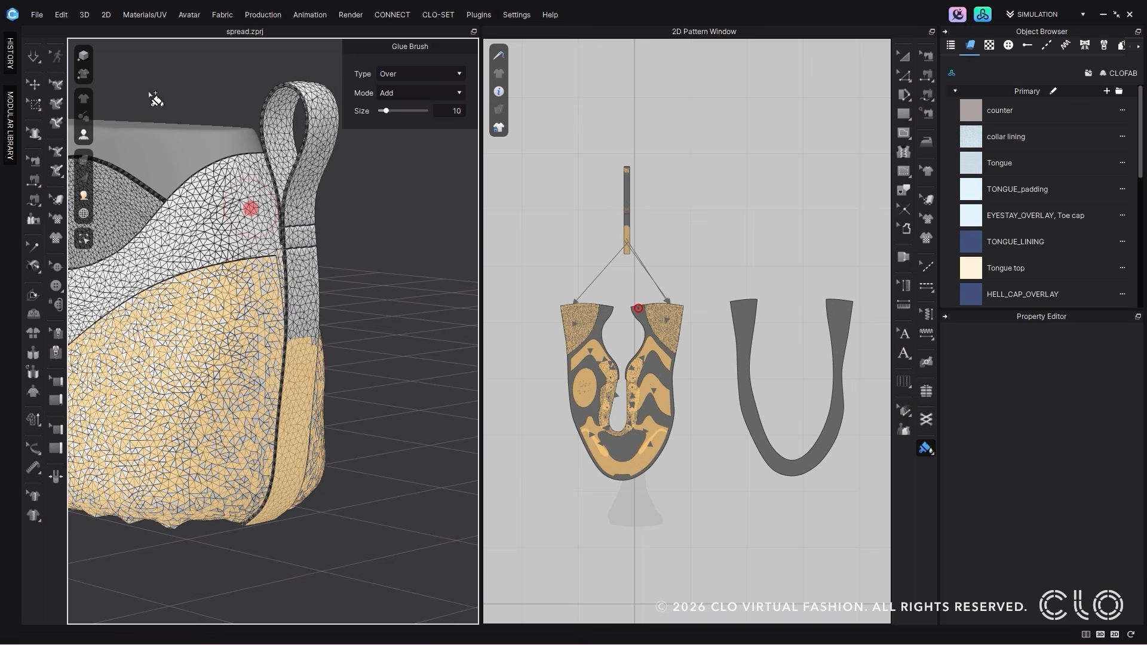
pyautogui.click(33, 57)
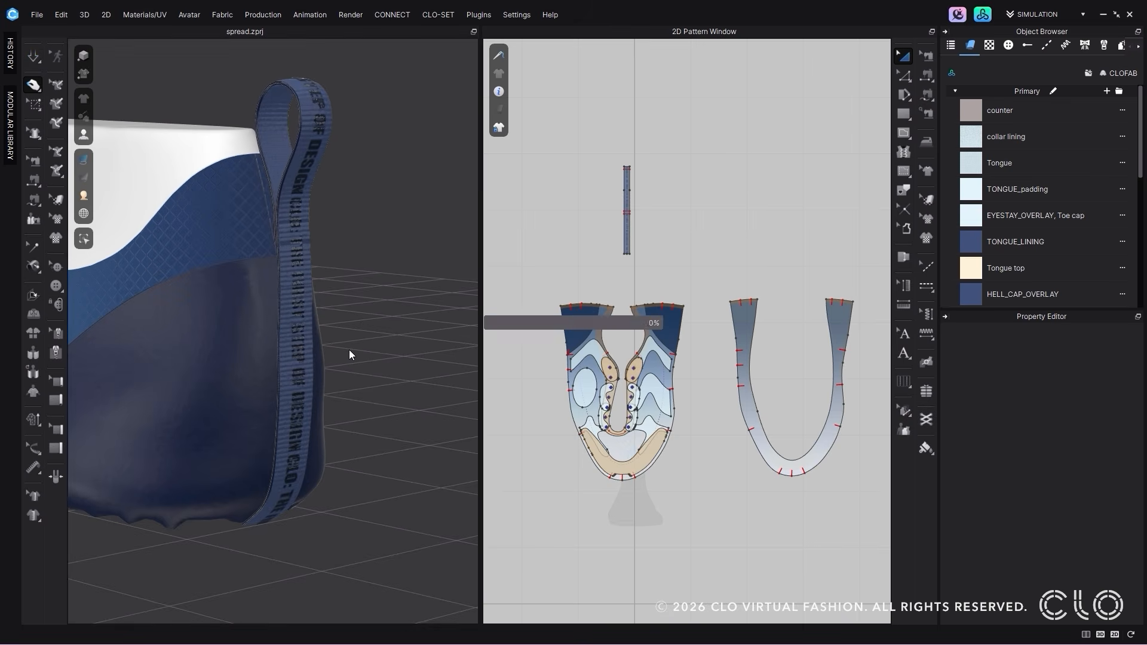
# Step: Switch Glue Brush to type Under, brush glue along the upper heel beside the strap, and simulate
pyautogui.click(407, 74)
pyautogui.click(403, 87)
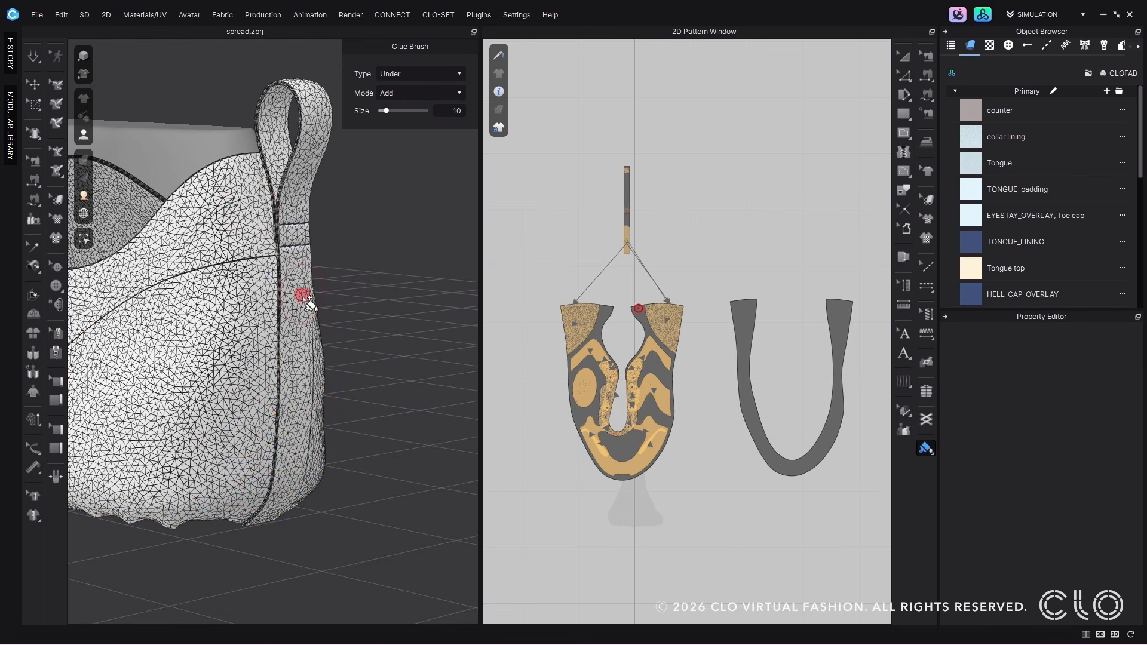
pyautogui.scroll(5, 307, 253)
pyautogui.moveTo(375, 254); pyautogui.dragTo(207, 226, button='middle')
pyautogui.moveTo(309, 225); pyautogui.dragTo(323, 302)
pyautogui.moveTo(345, 304)
pyautogui.mouseDown(button='right')
pyautogui.moveTo(322, 294)
pyautogui.moveTo(341, 317)
pyautogui.moveTo(218, 312)
pyautogui.moveTo(201, 335)
pyautogui.moveTo(179, 254)
pyautogui.mouseUp(button='right')
pyautogui.moveTo(179, 254); pyautogui.dragTo(174, 406)
pyautogui.moveTo(333, 312)
pyautogui.mouseDown(button='right')
pyautogui.moveTo(321, 323)
pyautogui.moveTo(281, 256)
pyautogui.moveTo(263, 259)
pyautogui.mouseUp(button='right')
pyautogui.click(33, 56)
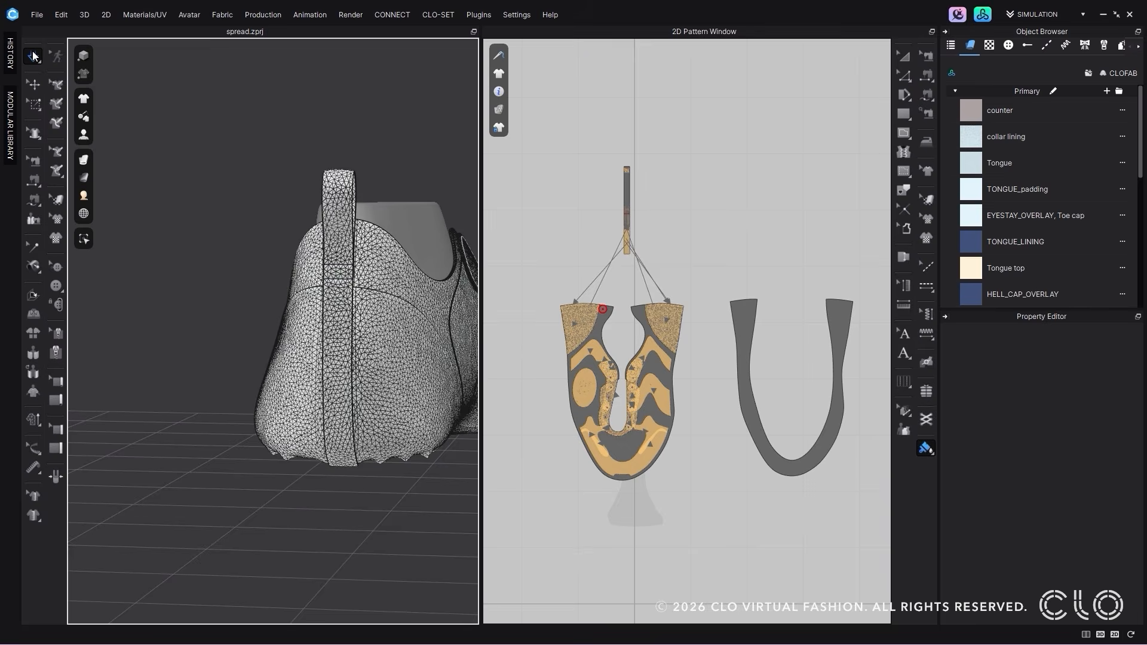
pyautogui.click(32, 57)
# Step: Erase the glue from the heel strap's lower end with Glue Brush, type Over, mode Subtract
pyautogui.moveTo(318, 299); pyautogui.dragTo(175, 277, button='right')
pyautogui.moveTo(412, 297)
pyautogui.mouseDown(button='middle')
pyautogui.moveTo(358, 312)
pyautogui.moveTo(323, 346)
pyautogui.mouseUp(button='middle')
pyautogui.scroll(-1, 396, 94)
pyautogui.click(401, 77)
pyautogui.click(400, 85)
pyautogui.moveTo(401, 358); pyautogui.dragTo(351, 382, button='right')
pyautogui.moveTo(352, 382); pyautogui.dragTo(414, 302, button='middle')
pyautogui.moveTo(315, 466); pyautogui.dragTo(313, 325, button='right')
pyautogui.moveTo(312, 326); pyautogui.dragTo(329, 280)
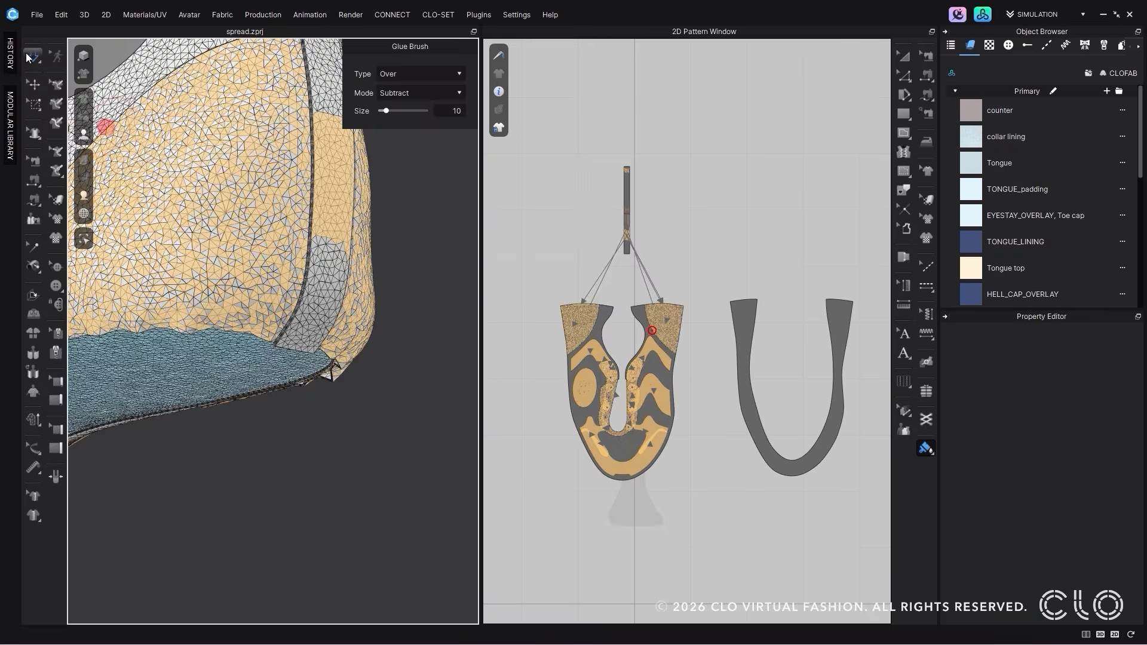
# Step: Simulate and pull the heel strap's unglued lower end to test its hold
pyautogui.press('q')
pyautogui.click(332, 345)
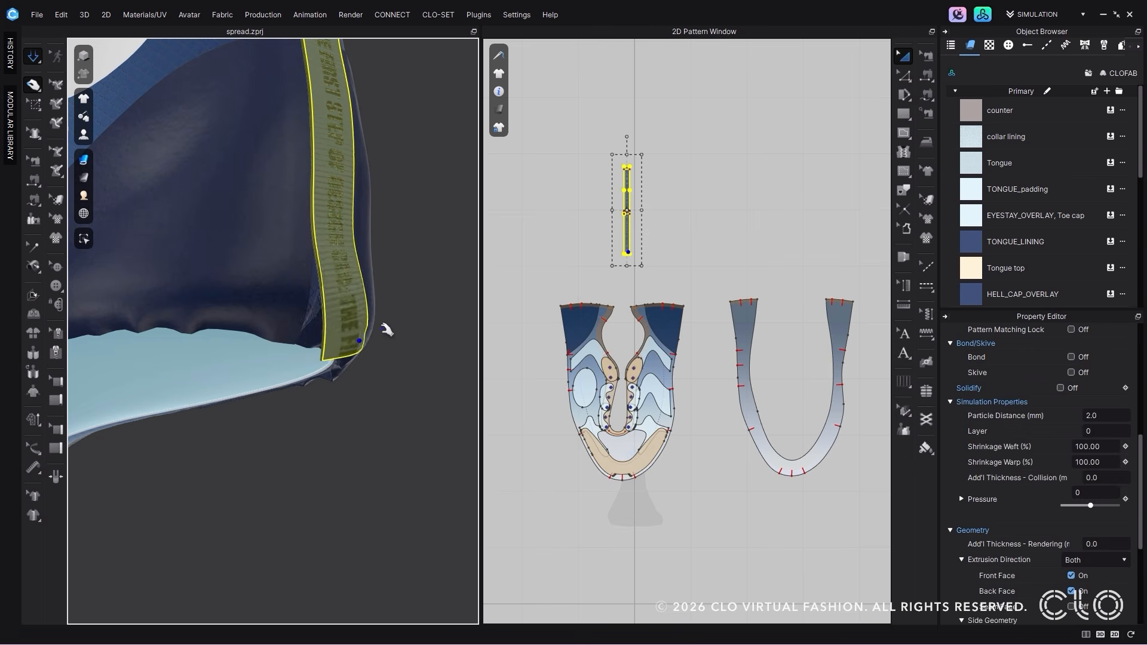
pyautogui.click(33, 59)
# Step: Brush glue back onto the heel strap's lower end in Add mode and simulate it onto the heel
pyautogui.press('g')
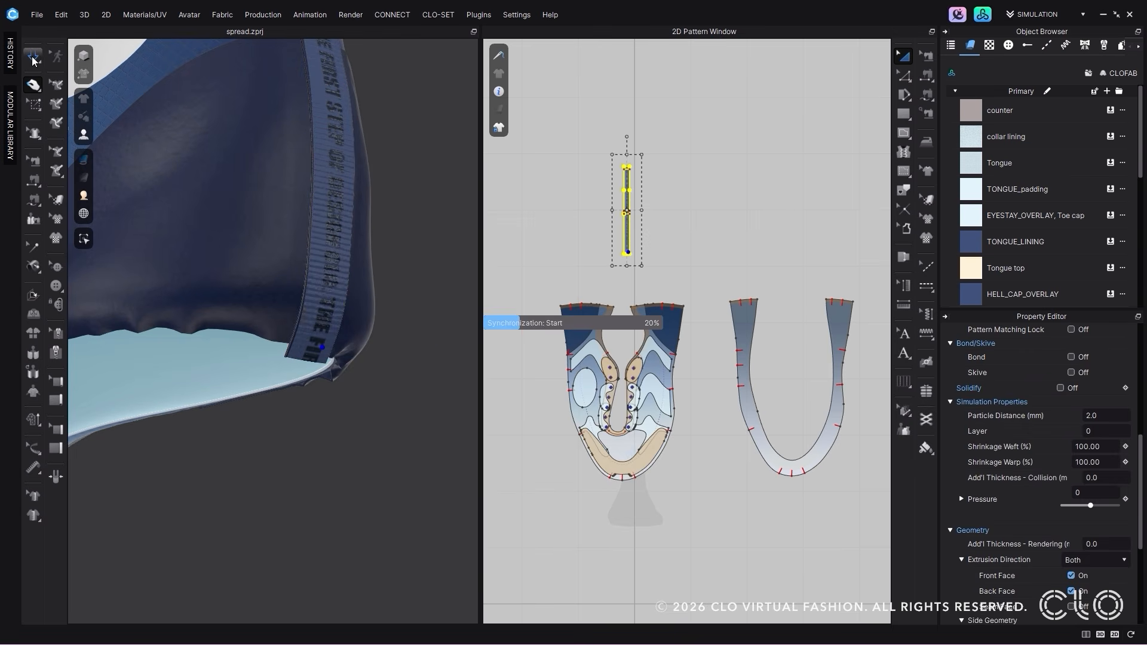
pyautogui.click(418, 94)
pyautogui.click(412, 106)
pyautogui.moveTo(338, 302); pyautogui.dragTo(328, 246)
pyautogui.click(33, 56)
pyautogui.click(33, 57)
# Step: Erase the glue from one side's heel counter overlay with Glue Brush in Subtract mode at size 45
pyautogui.moveTo(387, 112)
pyautogui.mouseDown()
pyautogui.moveTo(405, 109)
pyautogui.moveTo(393, 111)
pyautogui.mouseUp()
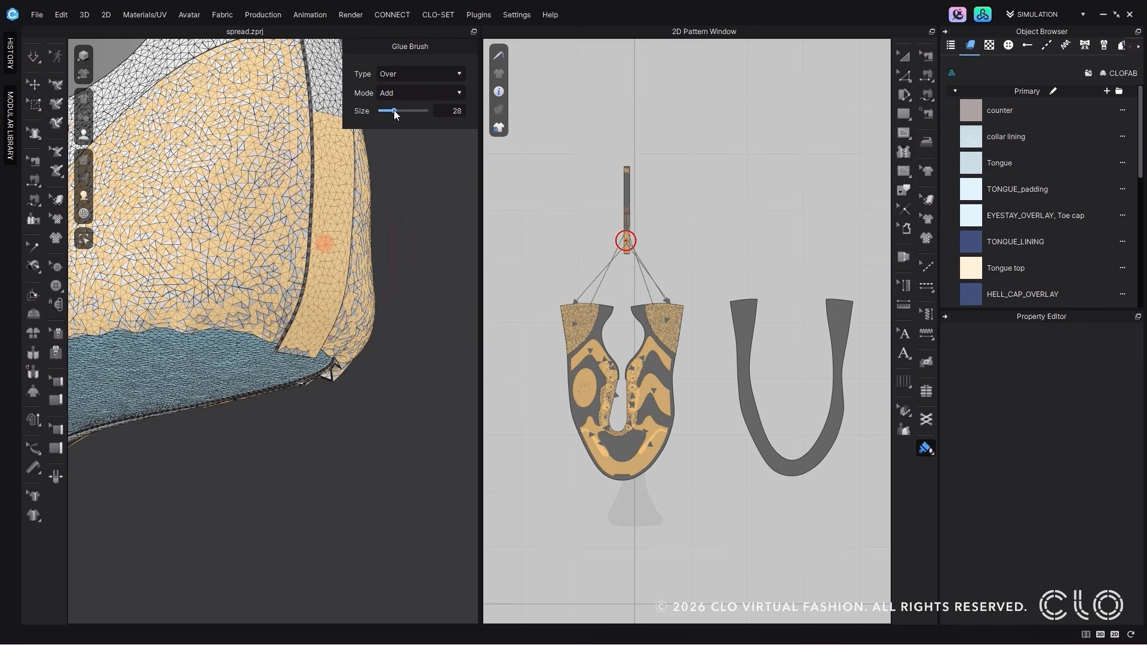
pyautogui.moveTo(353, 258)
pyautogui.mouseDown(button='right')
pyautogui.moveTo(363, 268)
pyautogui.moveTo(340, 252)
pyautogui.moveTo(325, 302)
pyautogui.moveTo(288, 281)
pyautogui.moveTo(352, 311)
pyautogui.moveTo(364, 298)
pyautogui.mouseUp(button='right')
pyautogui.click(405, 93)
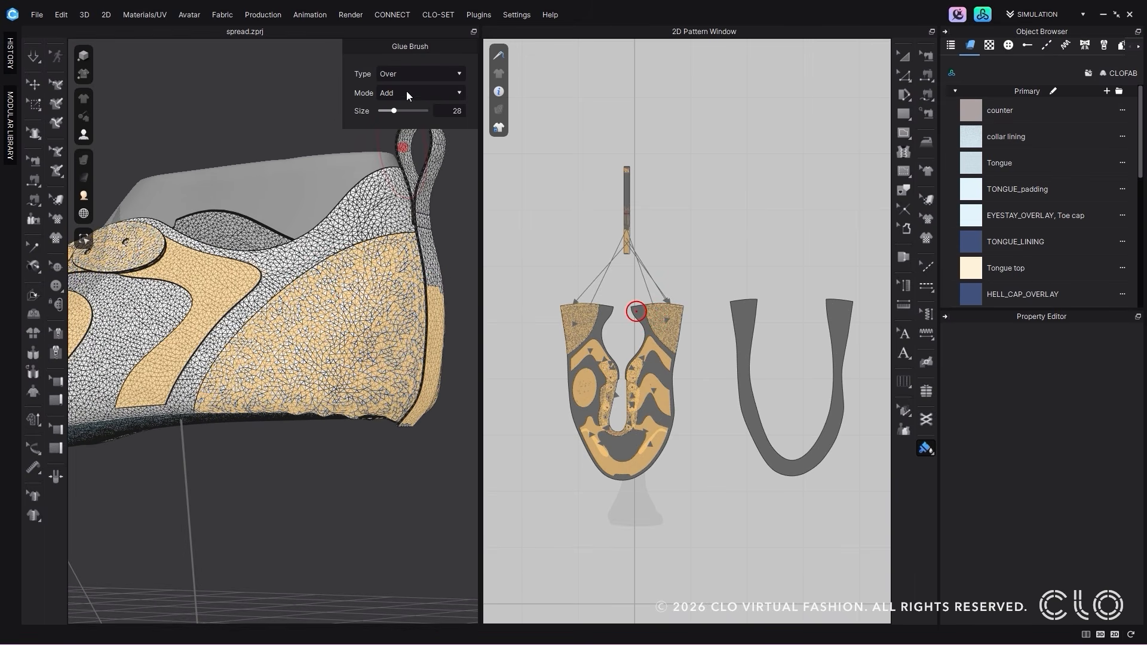
pyautogui.click(398, 112)
pyautogui.moveTo(395, 112); pyautogui.dragTo(401, 111)
pyautogui.moveTo(276, 365)
pyautogui.mouseDown()
pyautogui.moveTo(254, 374)
pyautogui.moveTo(395, 291)
pyautogui.moveTo(390, 282)
pyautogui.mouseUp()
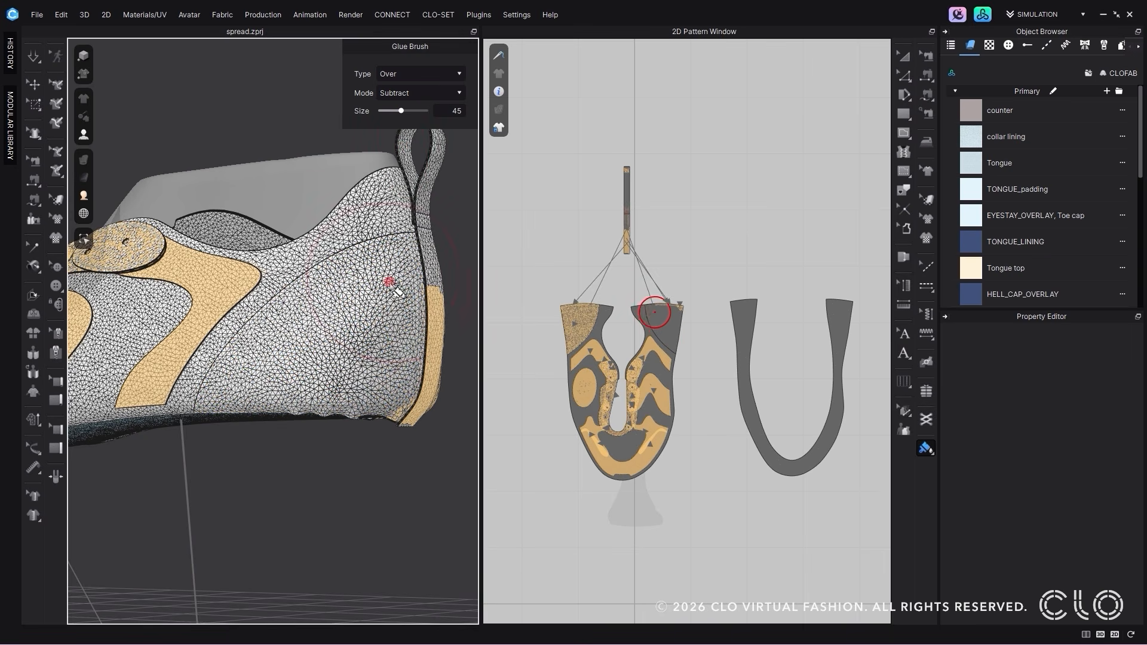
# Step: Simulate and pull the unglued heel counter overlay to test its release, and stop the simulation
pyautogui.click(28, 59)
pyautogui.click(328, 380)
pyautogui.moveTo(329, 381); pyautogui.dragTo(436, 399, button='right')
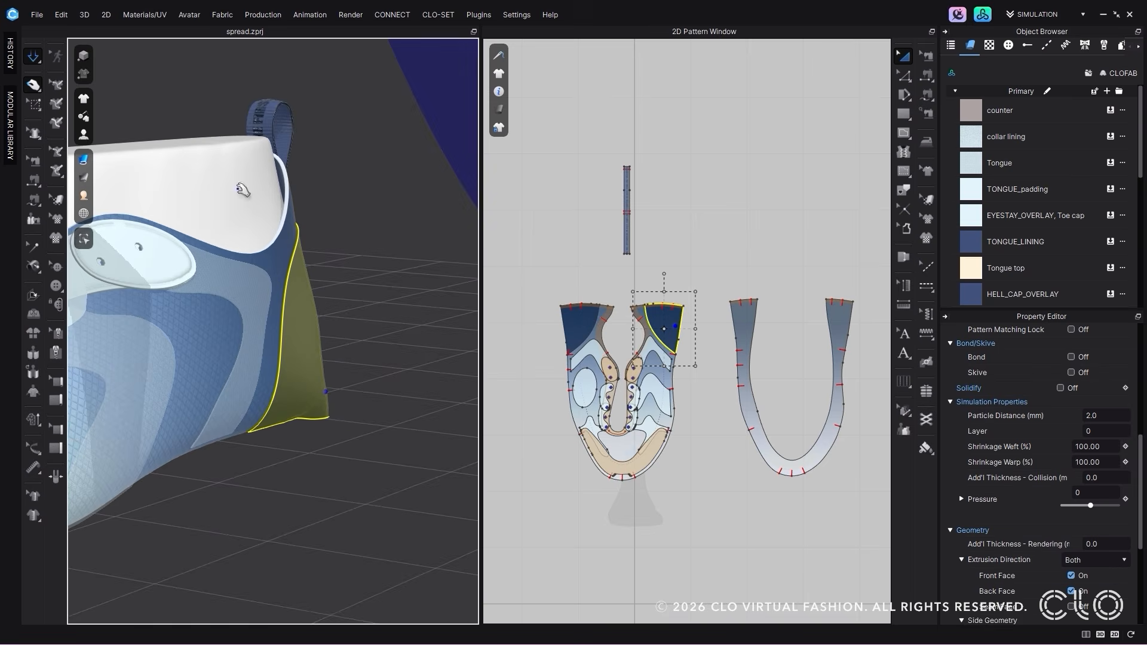
pyautogui.click(34, 59)
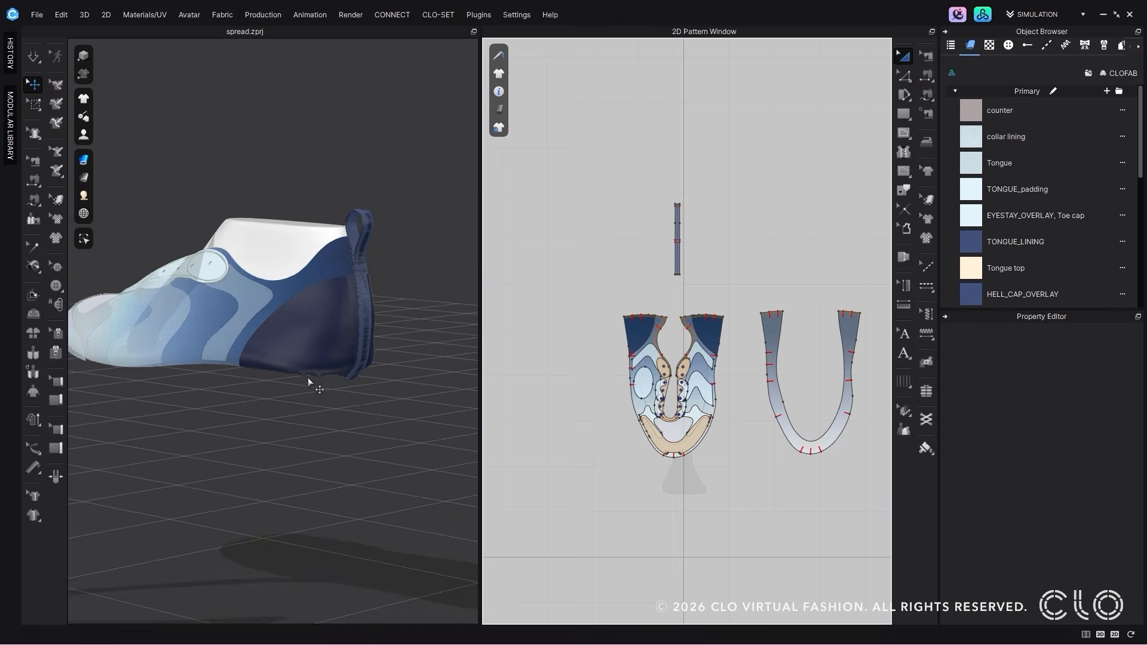
# Step: Select the large U-shaped strip pattern beside the vamp and activate it in 3D
pyautogui.moveTo(307, 378); pyautogui.dragTo(337, 449, button='right')
pyautogui.moveTo(337, 449); pyautogui.dragTo(304, 316, button='middle')
pyautogui.click(781, 417)
pyautogui.scroll(-4, 423, 369)
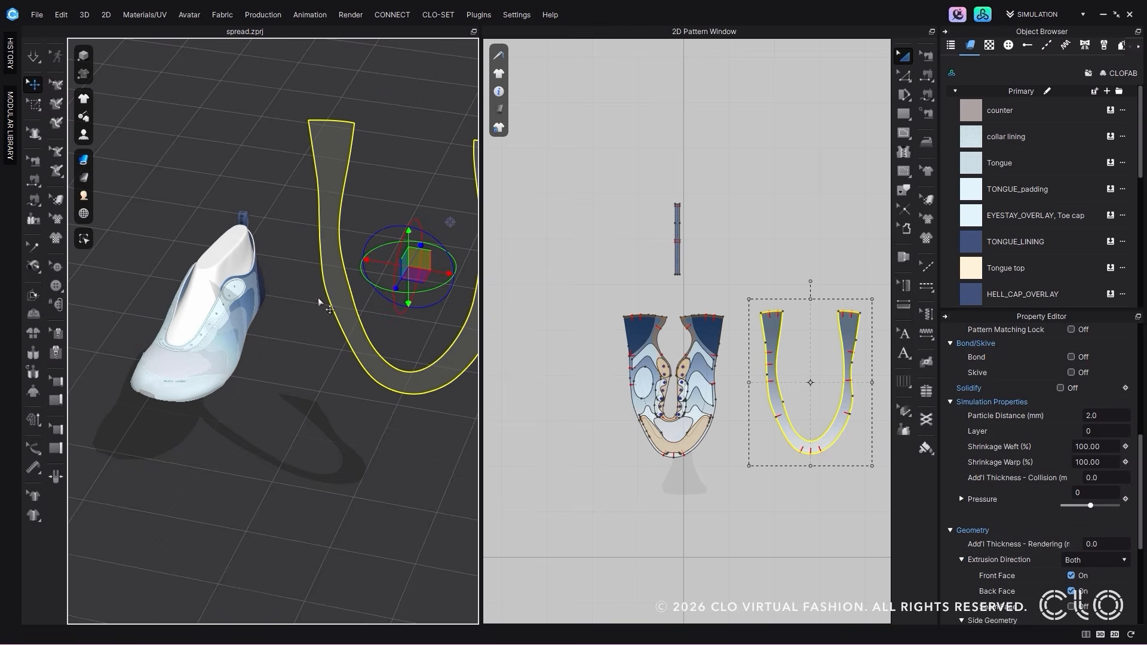
pyautogui.rightClick(418, 263)
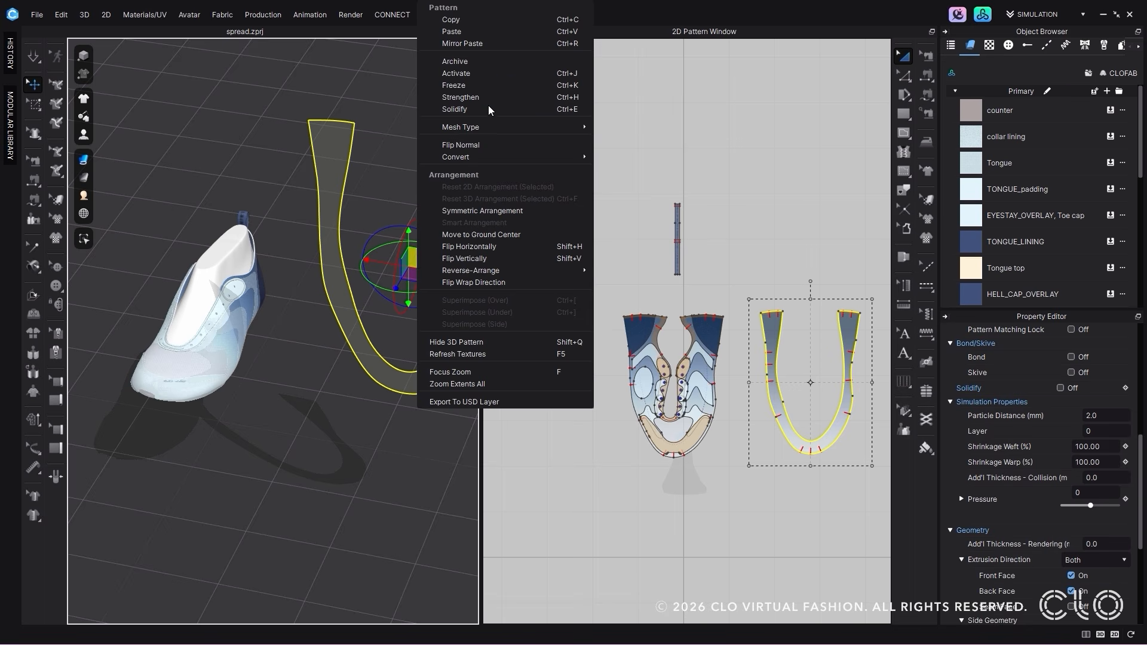
pyautogui.click(485, 72)
# Step: Stick the large U-shaped strip onto the vamp by placing its ghost shape along the vamp's outer edge in 2D
pyautogui.scroll(2, 813, 433)
pyautogui.click(926, 448)
pyautogui.click(959, 470)
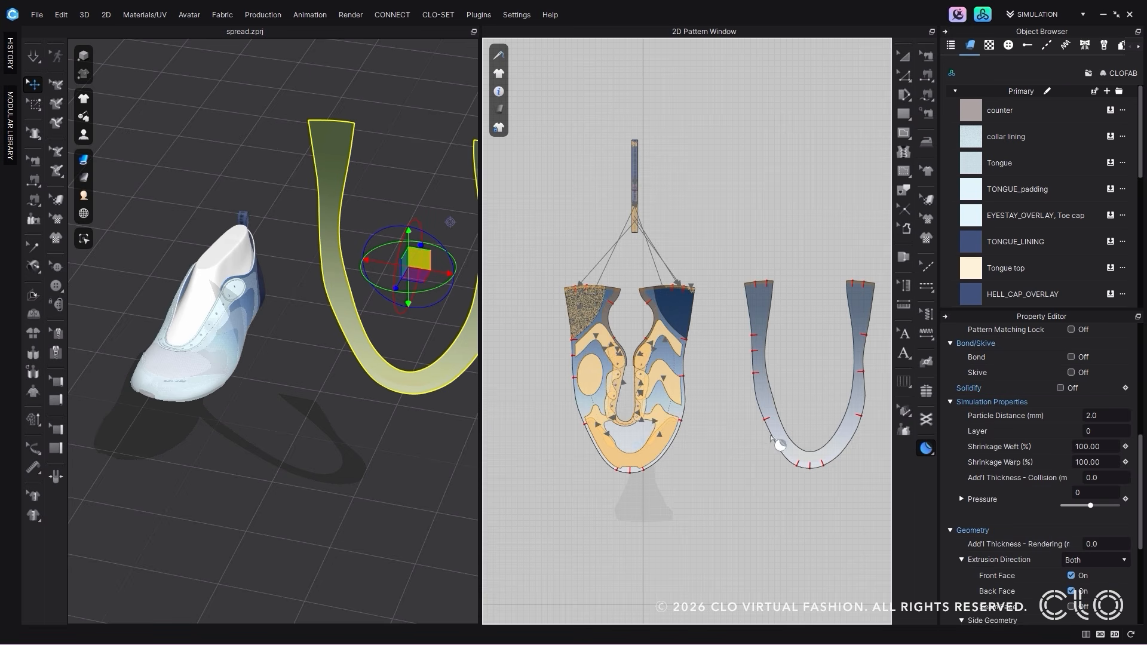
pyautogui.click(770, 417)
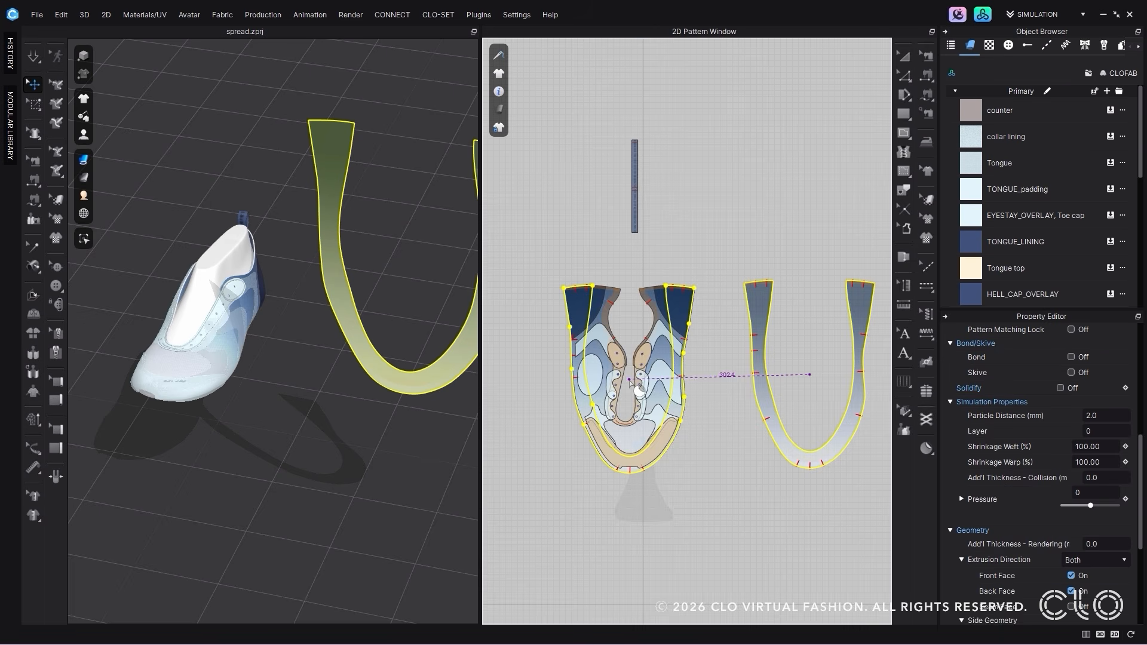
pyautogui.scroll(3, 637, 388)
pyautogui.click(631, 378)
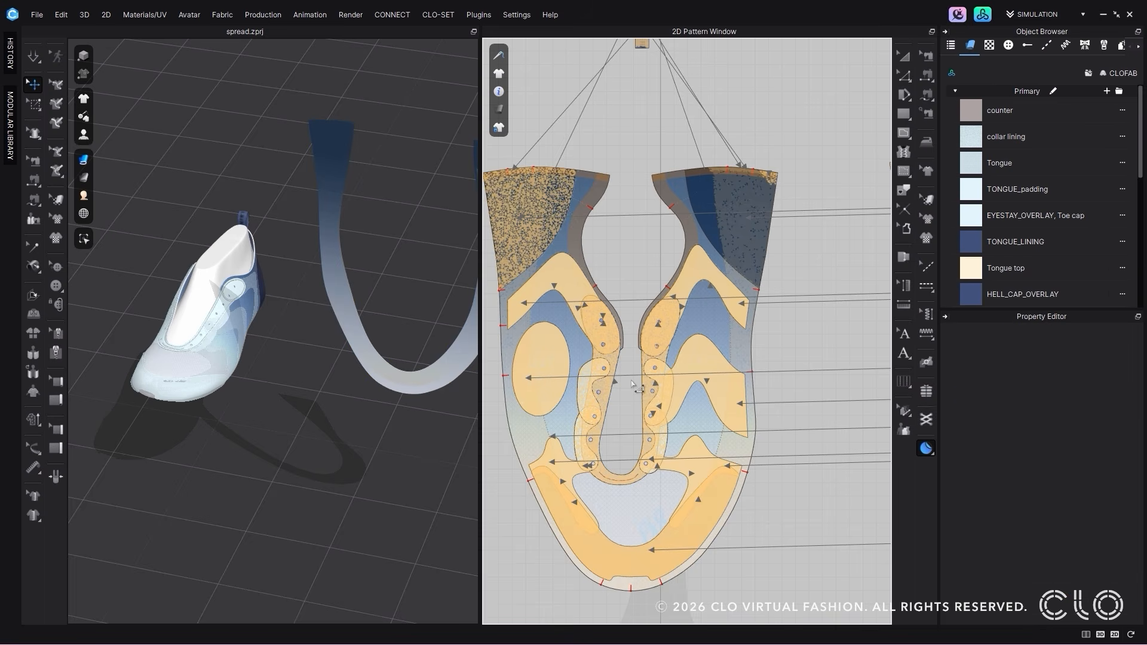
pyautogui.scroll(-5, 624, 430)
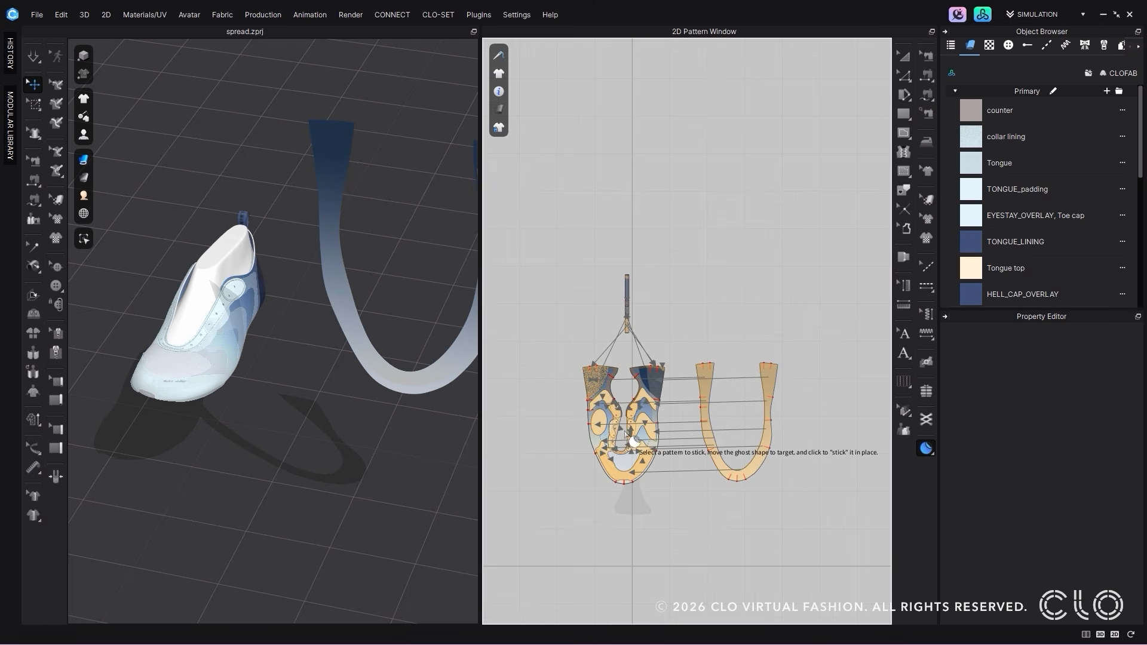
# Step: Move the large U-shaped strip in 3D so that it surrounds the front of the shoe
pyautogui.moveTo(239, 343); pyautogui.dragTo(274, 343, button='right')
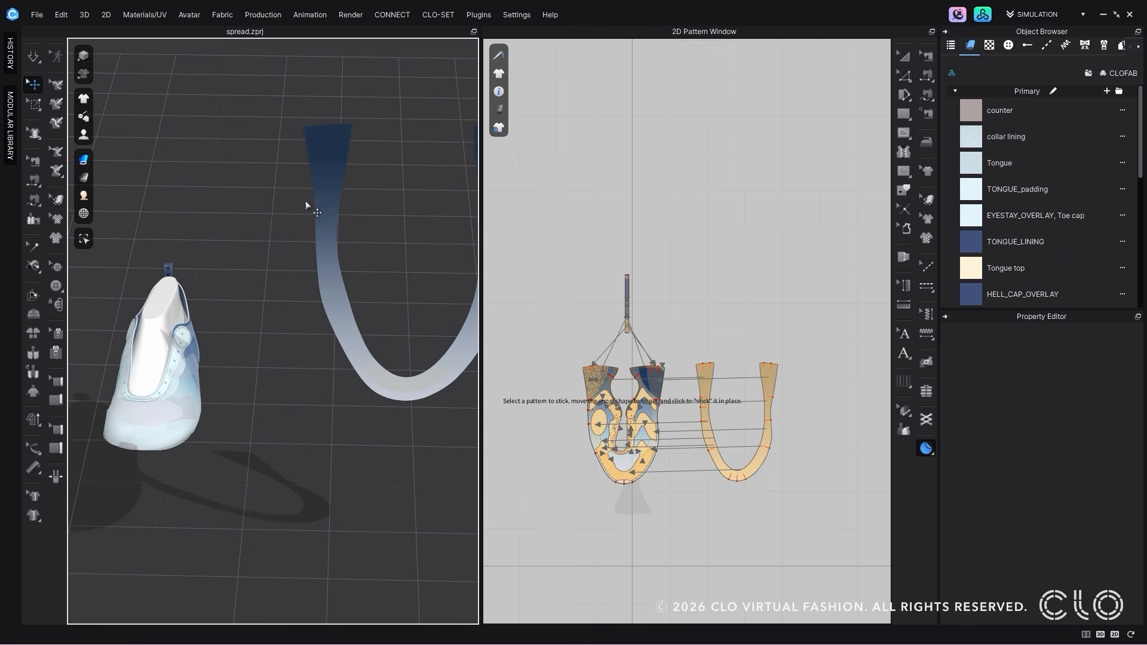
pyautogui.moveTo(314, 233); pyautogui.dragTo(68, 319)
pyautogui.moveTo(254, 302); pyautogui.dragTo(328, 282, button='middle')
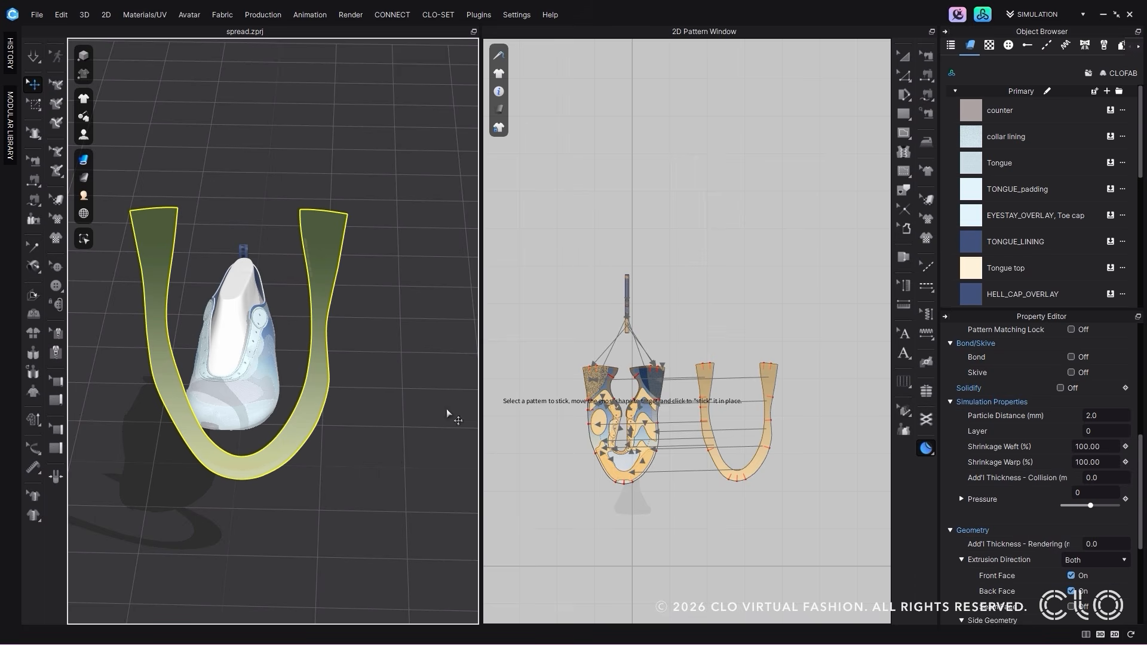
# Step: Select all the shoe's upper patterns except the large U-shaped strip and freeze them
pyautogui.click(903, 55)
pyautogui.moveTo(539, 218); pyautogui.dragTo(672, 552)
pyautogui.rightClick(249, 330)
pyautogui.click(338, 141)
# Step: Simulate the large U-shaped strip so that it wraps onto the frozen shoe upper, and inspect the fit
pyautogui.click(312, 427)
pyautogui.moveTo(317, 432); pyautogui.dragTo(330, 410, button='right')
pyautogui.press('space')
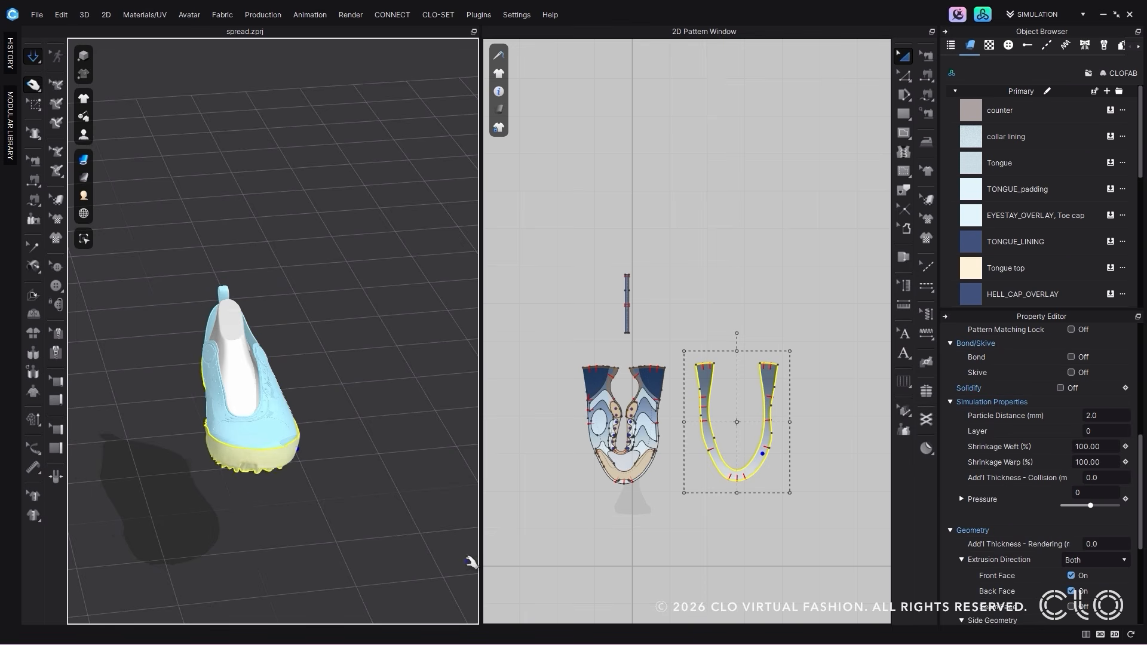
pyautogui.moveTo(254, 524)
pyautogui.mouseDown(button='right')
pyautogui.moveTo(315, 481)
pyautogui.moveTo(366, 474)
pyautogui.moveTo(187, 471)
pyautogui.moveTo(213, 466)
pyautogui.moveTo(253, 503)
pyautogui.mouseUp(button='right')
pyautogui.click(263, 509)
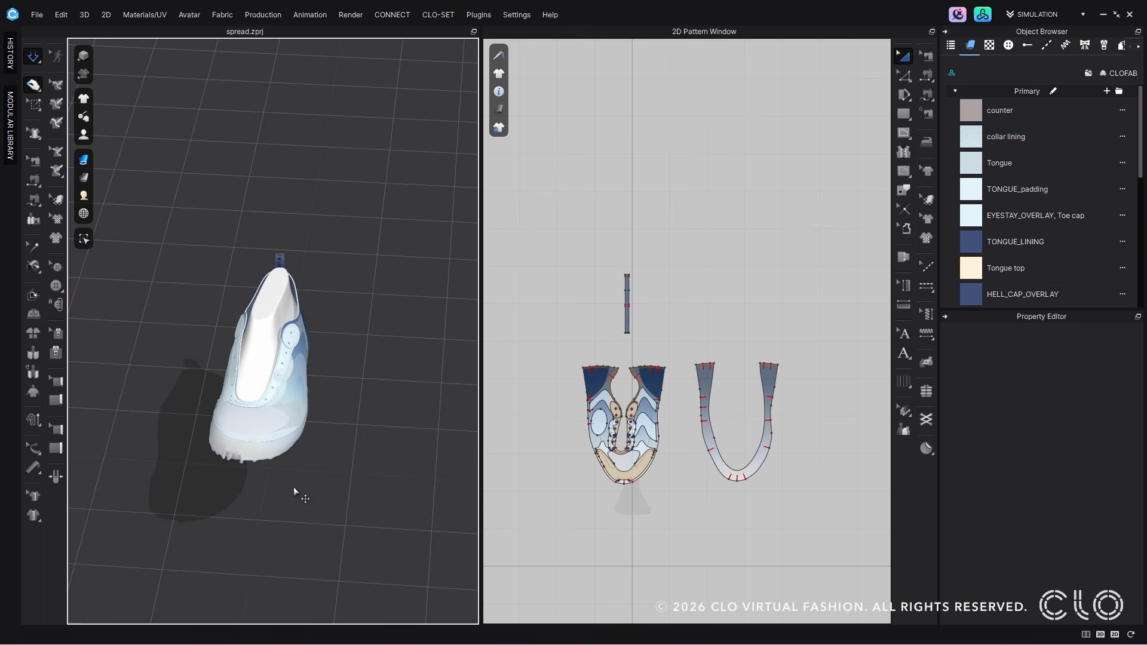
pyautogui.moveTo(334, 462); pyautogui.dragTo(343, 493, button='right')
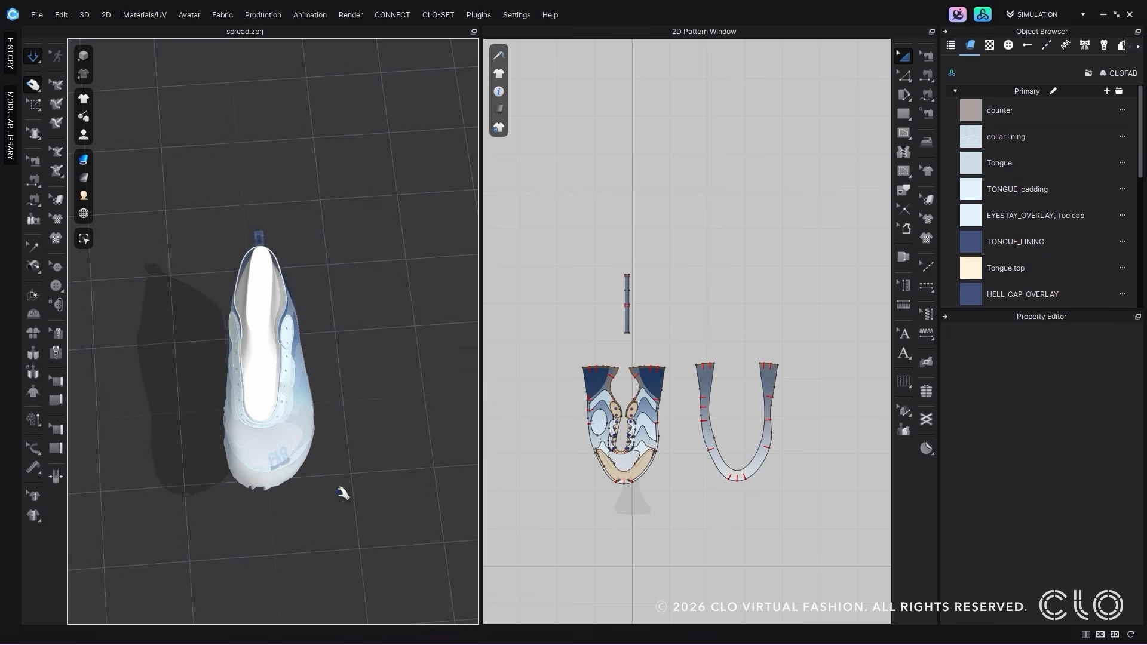
pyautogui.scroll(2, 342, 499)
pyautogui.press('w')
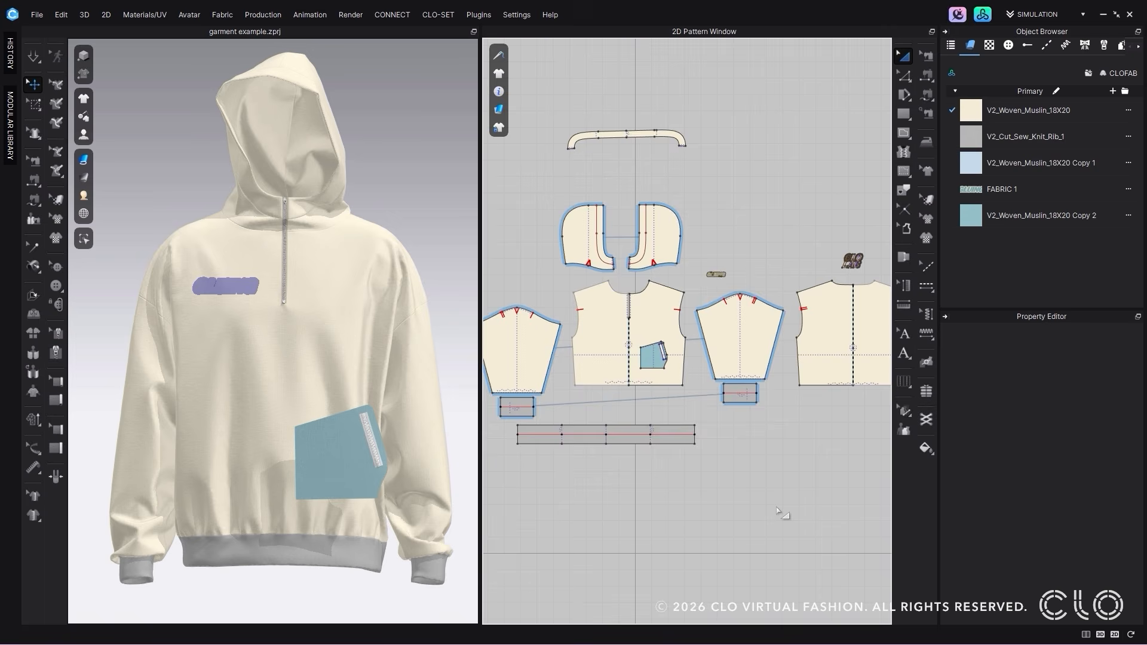
# Step: Paint glue around the hoodie pocket's edges with Glue Brush using type Over, mode Add and size 17, and simulate
pyautogui.scroll(5, 658, 358)
pyautogui.scroll(5, 397, 379)
pyautogui.click(925, 448)
pyautogui.click(966, 460)
pyautogui.moveTo(733, 429)
pyautogui.mouseDown()
pyautogui.moveTo(640, 427)
pyautogui.moveTo(586, 303)
pyautogui.moveTo(741, 379)
pyautogui.moveTo(724, 410)
pyautogui.mouseUp()
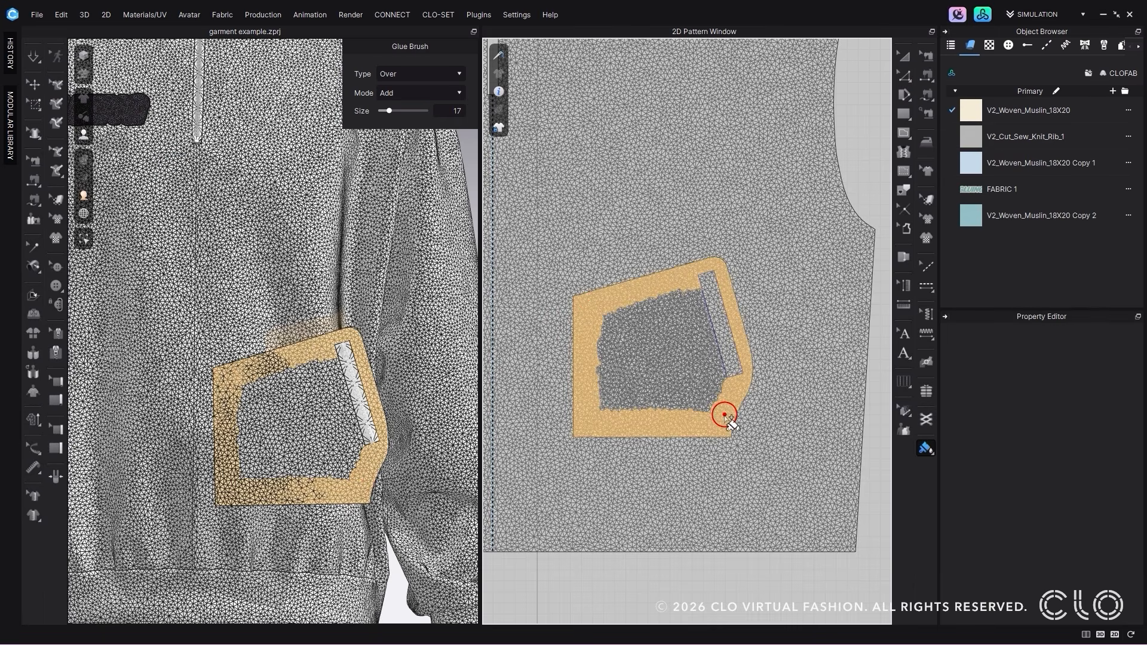
pyautogui.click(34, 86)
pyautogui.click(34, 55)
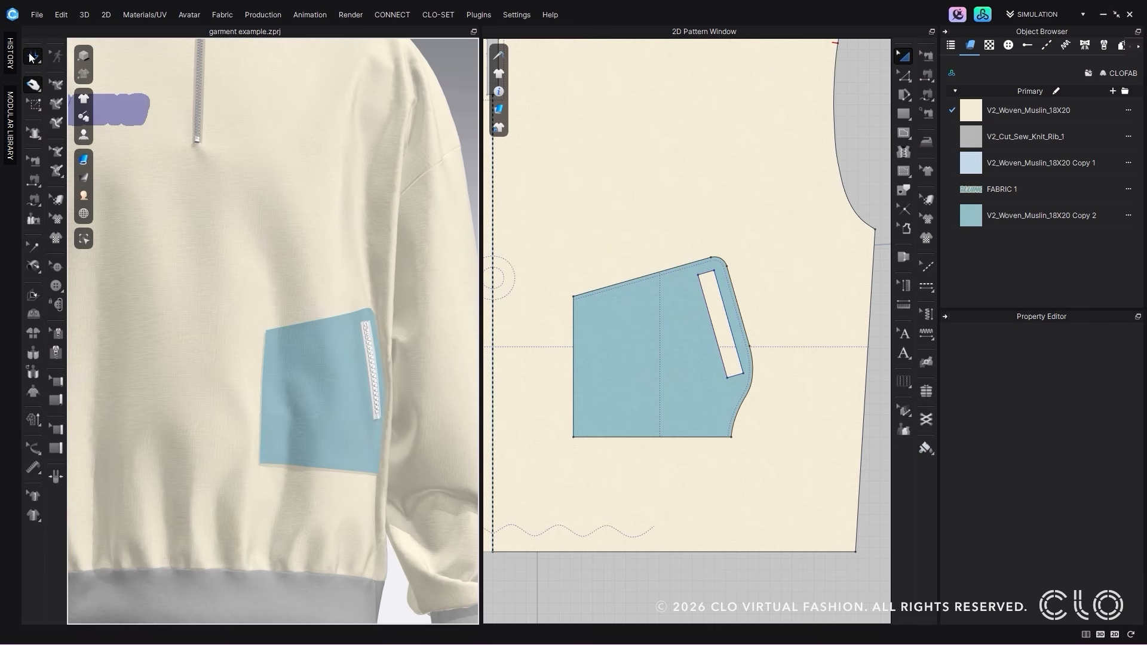
pyautogui.scroll(-5, 192, 295)
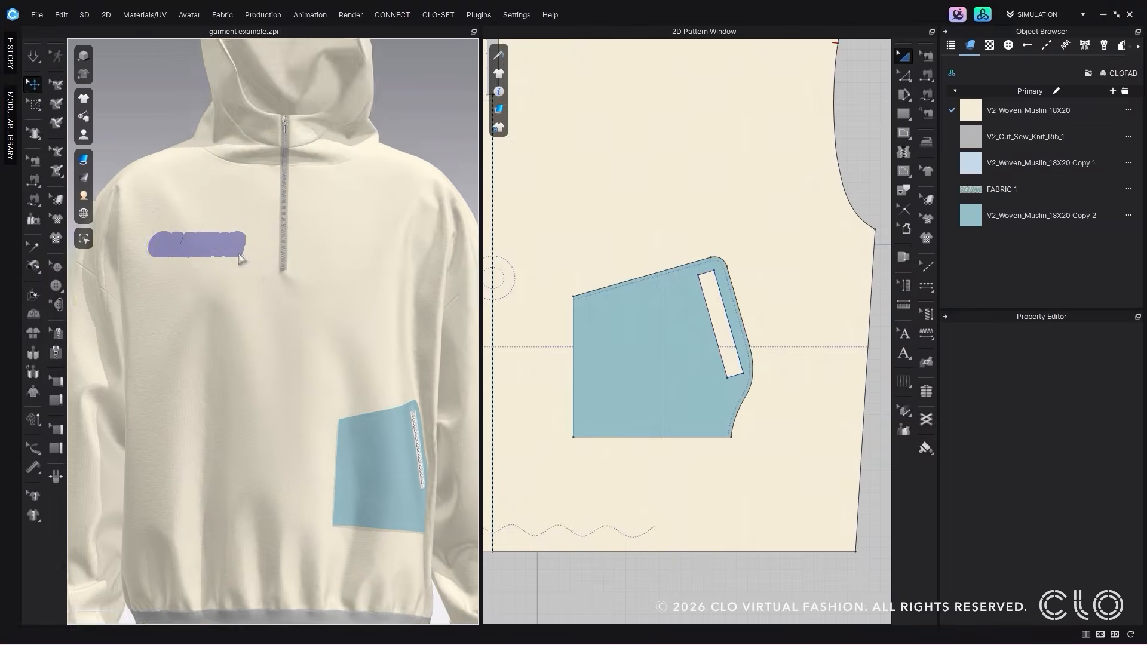
# Step: Activate the purple chest badge in 3D and stick it onto the hoodie's front pattern at the chest in 2D
pyautogui.rightClick(237, 191)
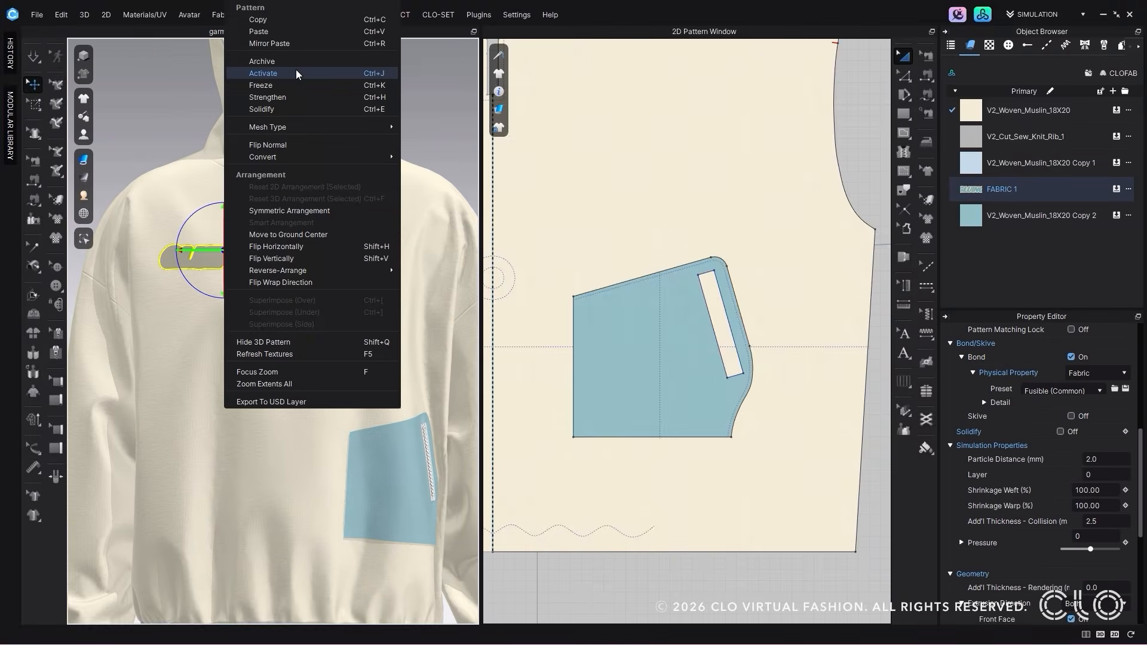
pyautogui.click(269, 74)
pyautogui.click(925, 448)
pyautogui.click(956, 472)
pyautogui.click(817, 238)
pyautogui.click(598, 299)
# Step: Simulate and pull the chest badge to test its bond, and stop the simulation
pyautogui.click(33, 56)
pyautogui.moveTo(192, 267); pyautogui.dragTo(208, 307)
pyautogui.scroll(-3, 208, 308)
pyautogui.moveTo(207, 308); pyautogui.dragTo(281, 343, button='right')
pyautogui.press('space')
# Step: Activate the CLO LAB logo in 3D and move its pattern onto the centre of the hoodie's back pattern in 2D
pyautogui.rightClick(163, 365)
pyautogui.click(249, 76)
pyautogui.moveTo(860, 239); pyautogui.dragTo(660, 289, button='middle')
pyautogui.scroll(3, 656, 280)
pyautogui.click(929, 450)
pyautogui.click(956, 450)
pyautogui.click(903, 56)
pyautogui.moveTo(710, 243); pyautogui.dragTo(707, 513)
# Step: Glue the whole CLO LAB logo to the hoodie's back pattern with Glue Fill and activate it in 3D
pyautogui.click(926, 448)
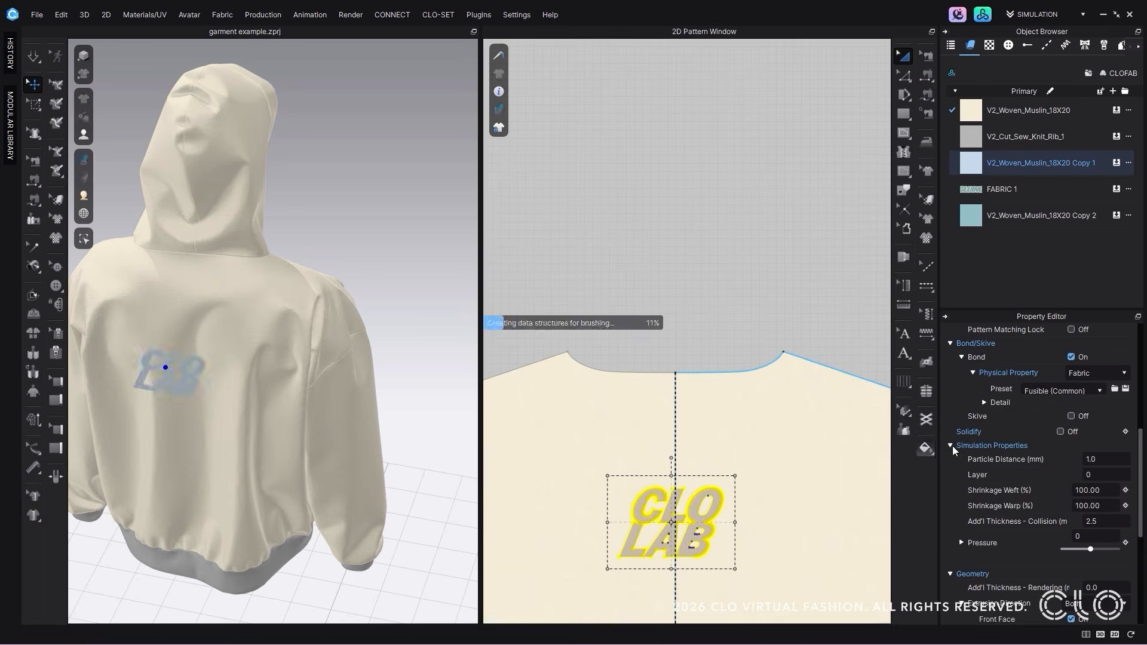
pyautogui.click(706, 544)
pyautogui.press('a')
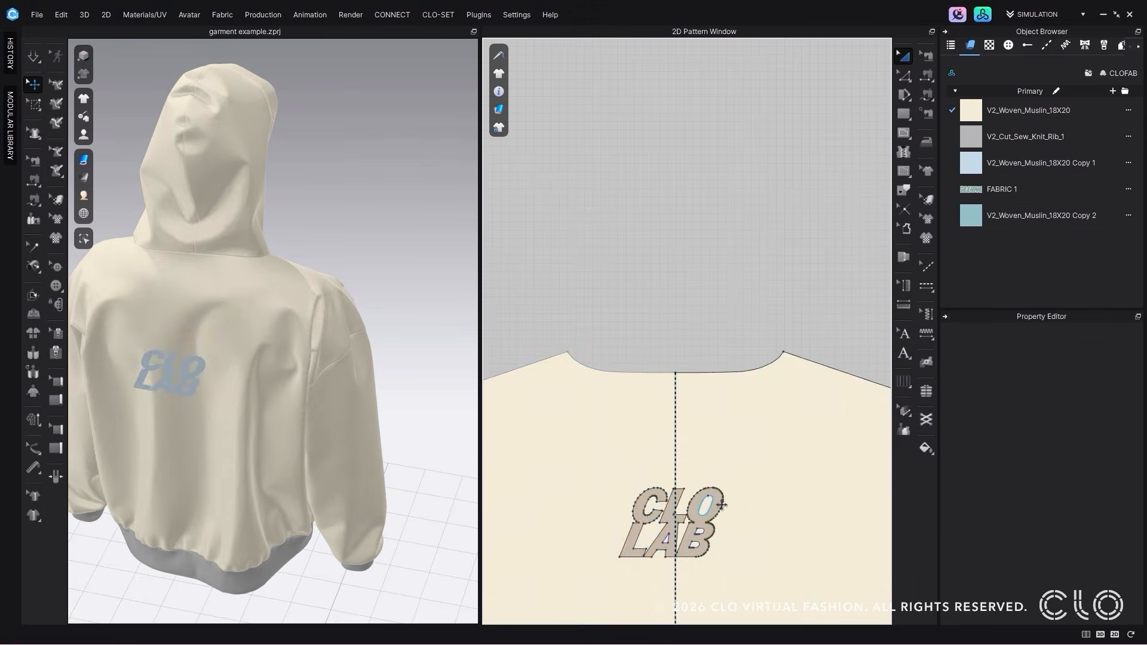
pyautogui.click(712, 503)
pyautogui.rightClick(179, 363)
pyautogui.click(249, 77)
# Step: Shift the CLO LAB logo in 3D at the hoodie's upper back and simulate it onto the fabric
pyautogui.scroll(-2, 269, 443)
pyautogui.moveTo(269, 443); pyautogui.dragTo(243, 405, button='right')
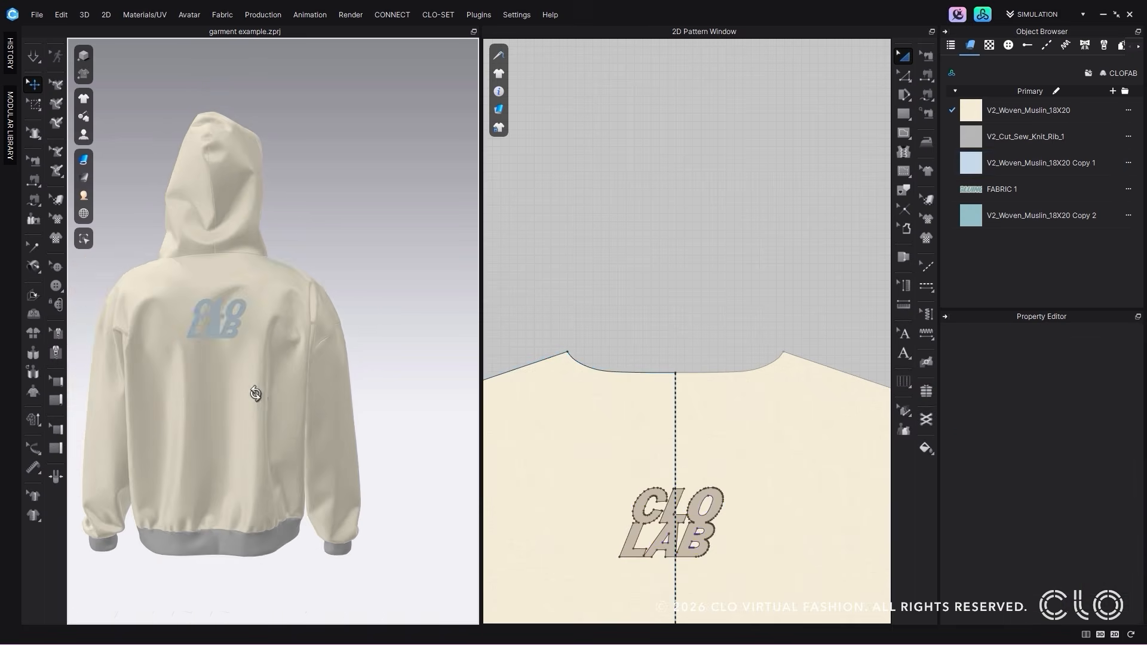
pyautogui.click(219, 320)
pyautogui.moveTo(219, 334); pyautogui.dragTo(304, 335, button='right')
pyautogui.moveTo(307, 291); pyautogui.dragTo(257, 294)
pyautogui.moveTo(257, 364); pyautogui.dragTo(176, 373, button='right')
pyautogui.press('space')
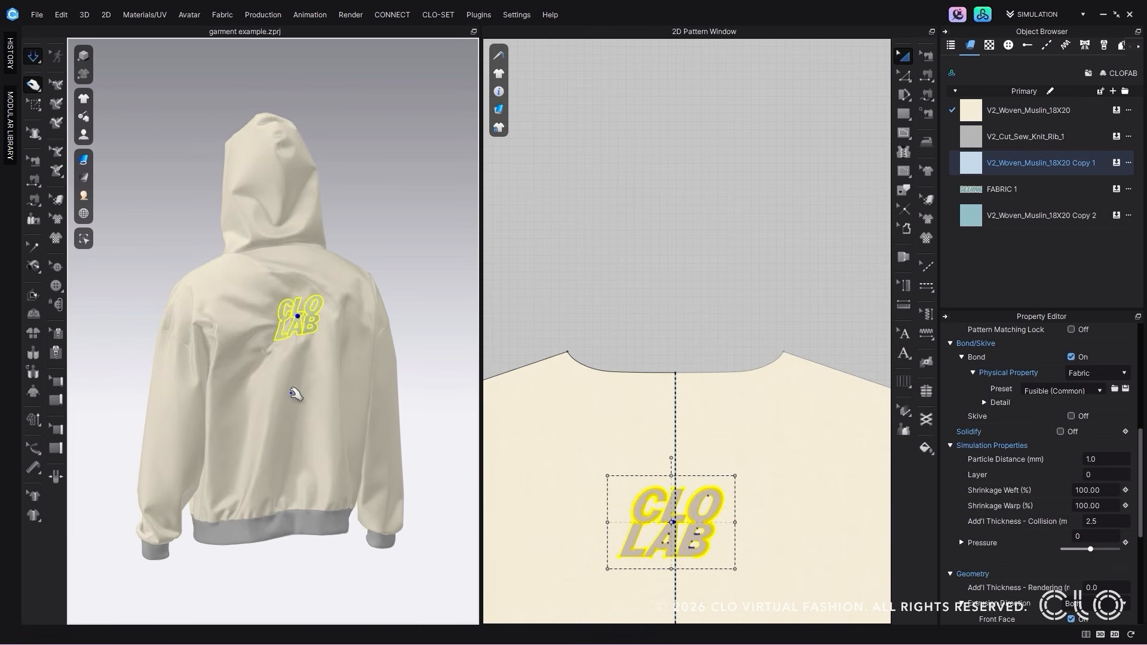
pyautogui.click(243, 376)
pyautogui.click(457, 391)
pyautogui.moveTo(342, 410)
pyautogui.mouseDown(button='right')
pyautogui.moveTo(527, 404)
pyautogui.moveTo(349, 402)
pyautogui.mouseUp(button='right')
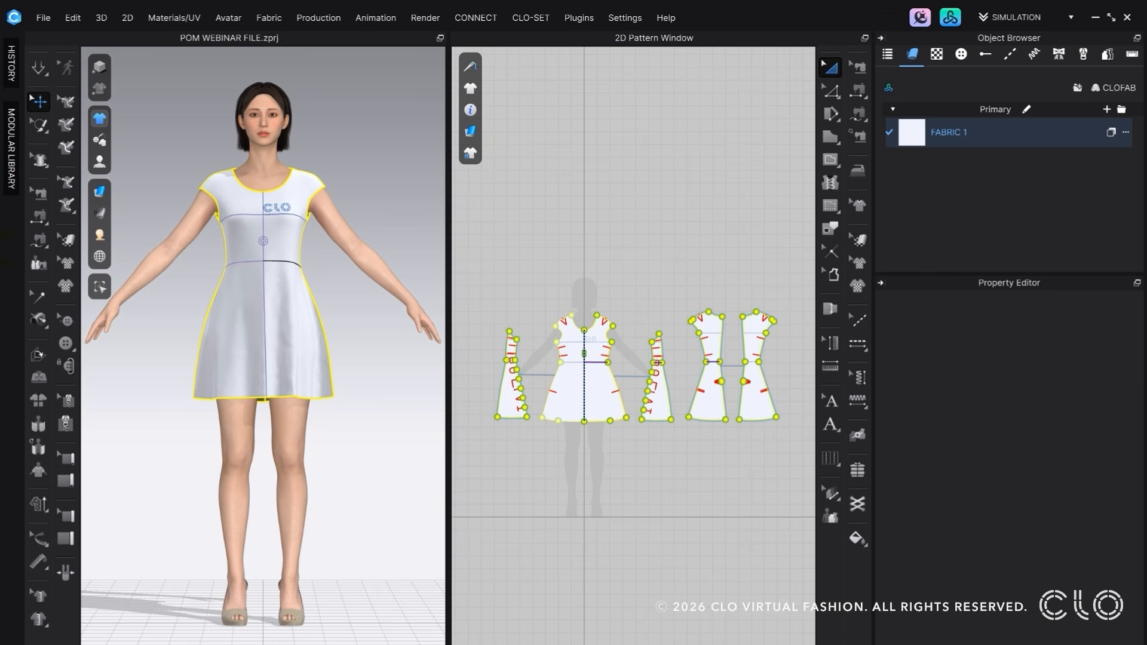
# Step: Show the dress's point-of-measure list, preview the POM Calculator, and review the waist lengths for every size
pyautogui.click(775, 175)
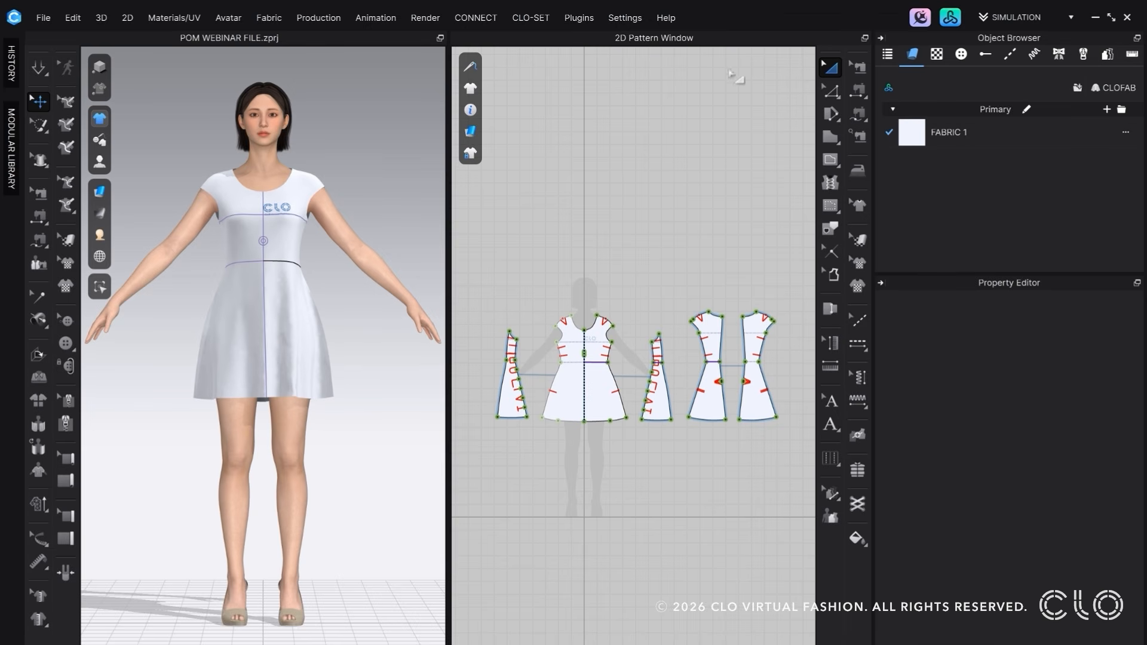
pyautogui.click(1129, 57)
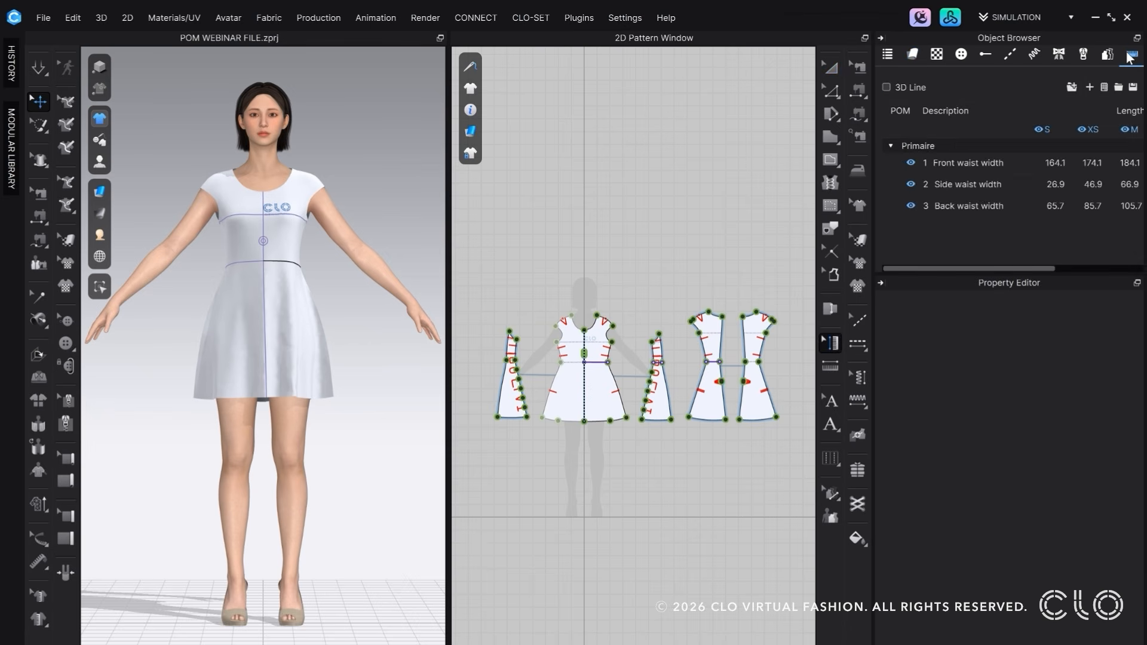
pyautogui.click(1103, 87)
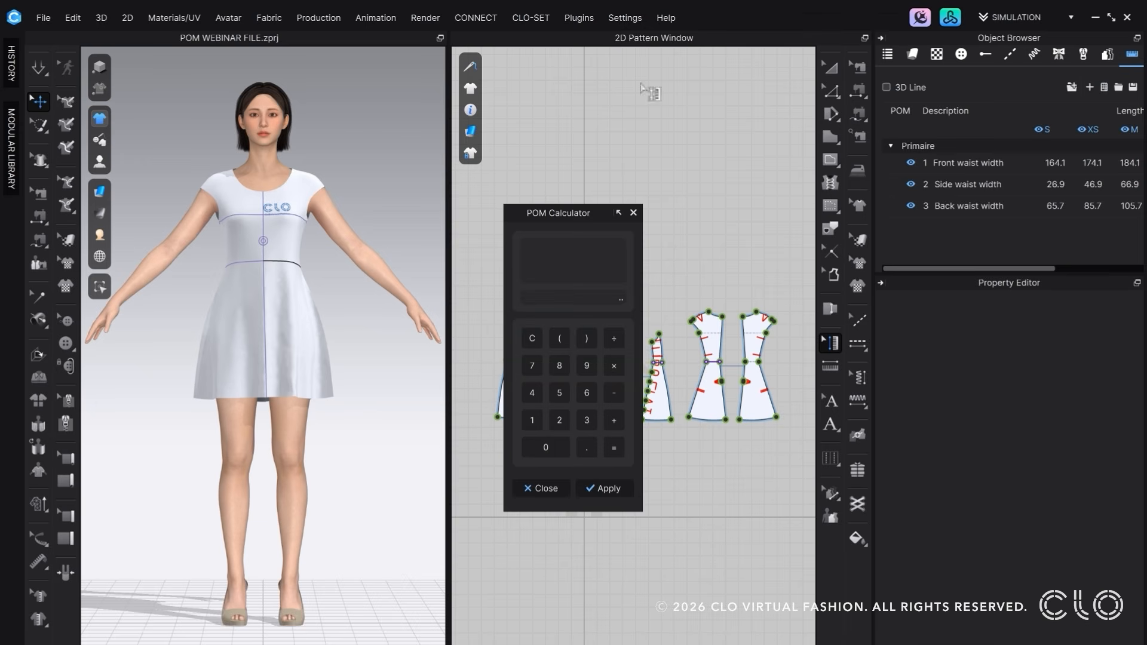
pyautogui.click(634, 213)
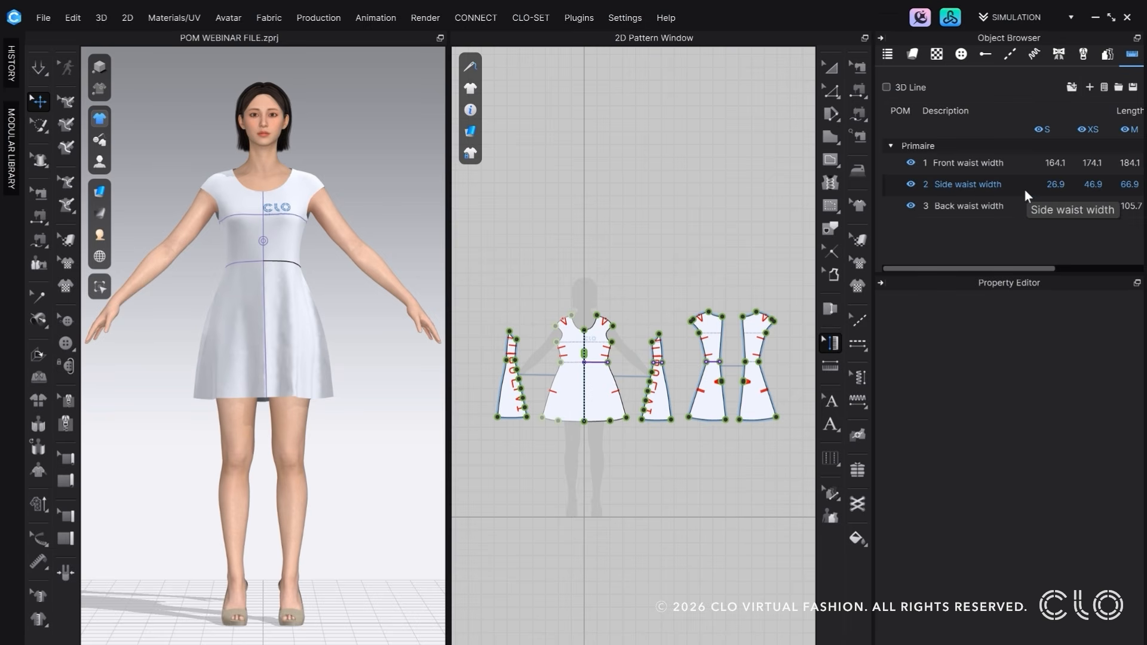
pyautogui.moveTo(1020, 270); pyautogui.dragTo(1113, 268)
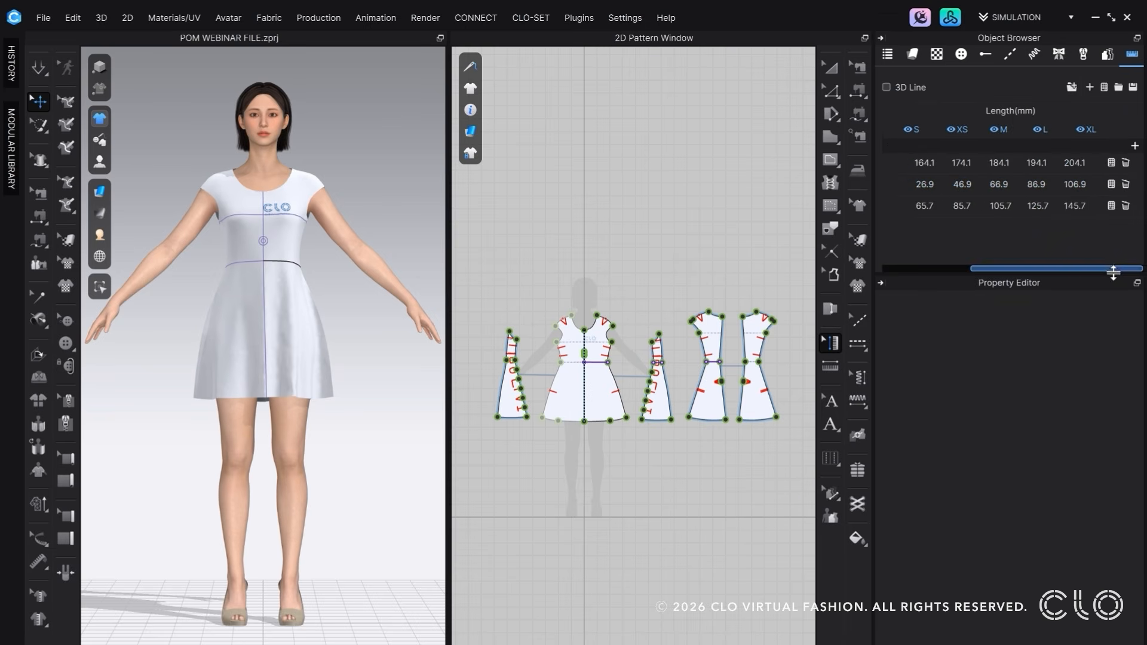
pyautogui.click(1111, 163)
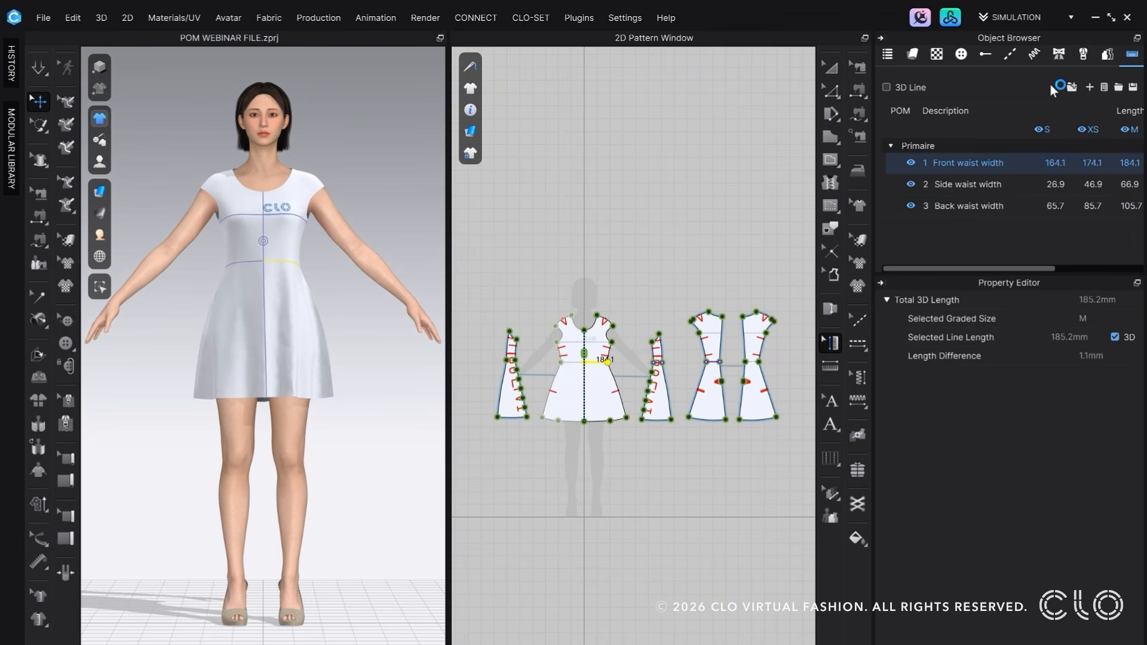
# Step: Open the POM Calculator, insert the front waist width measurement, and move the calculator higher in the 2D window
pyautogui.click(1102, 90)
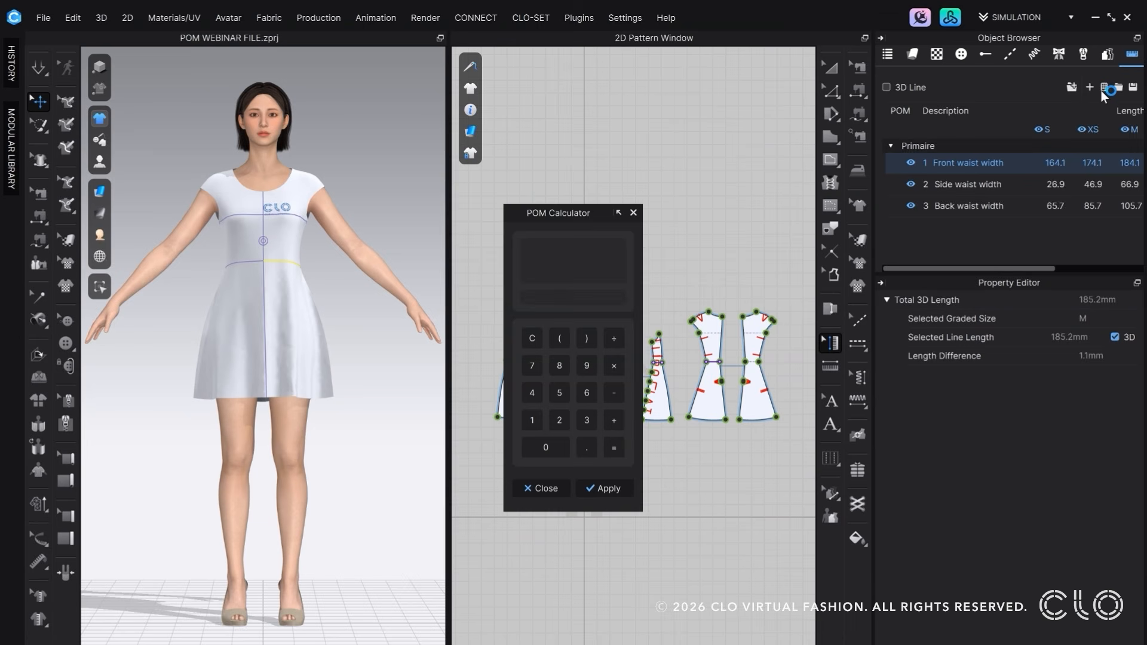
pyautogui.moveTo(1004, 267); pyautogui.dragTo(1100, 267)
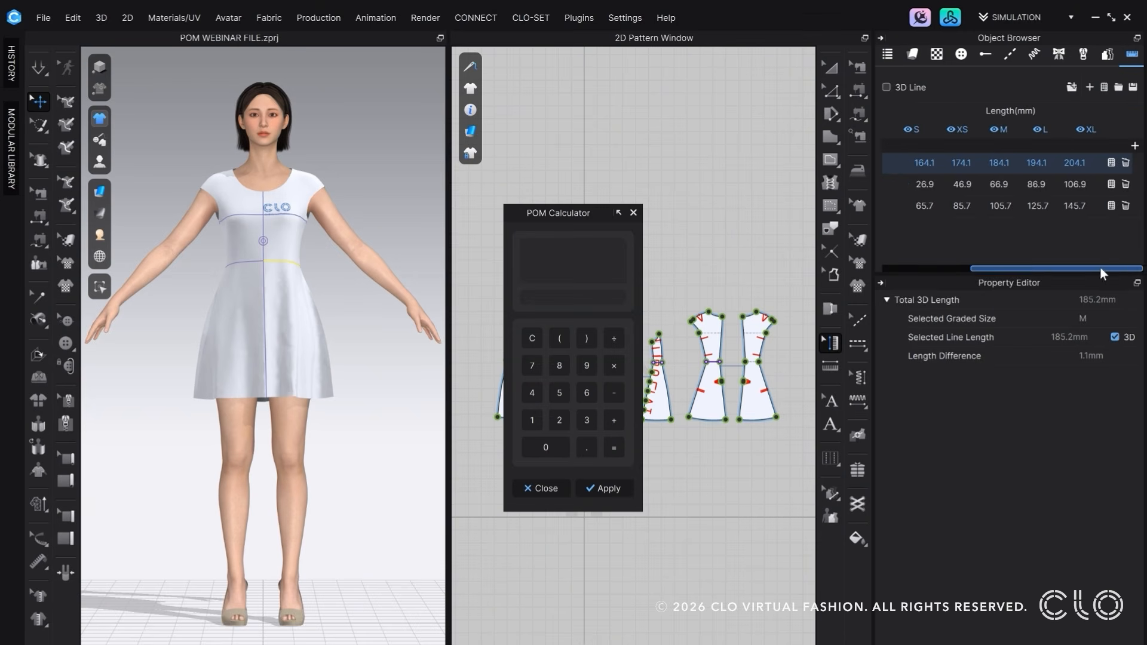
pyautogui.click(1112, 163)
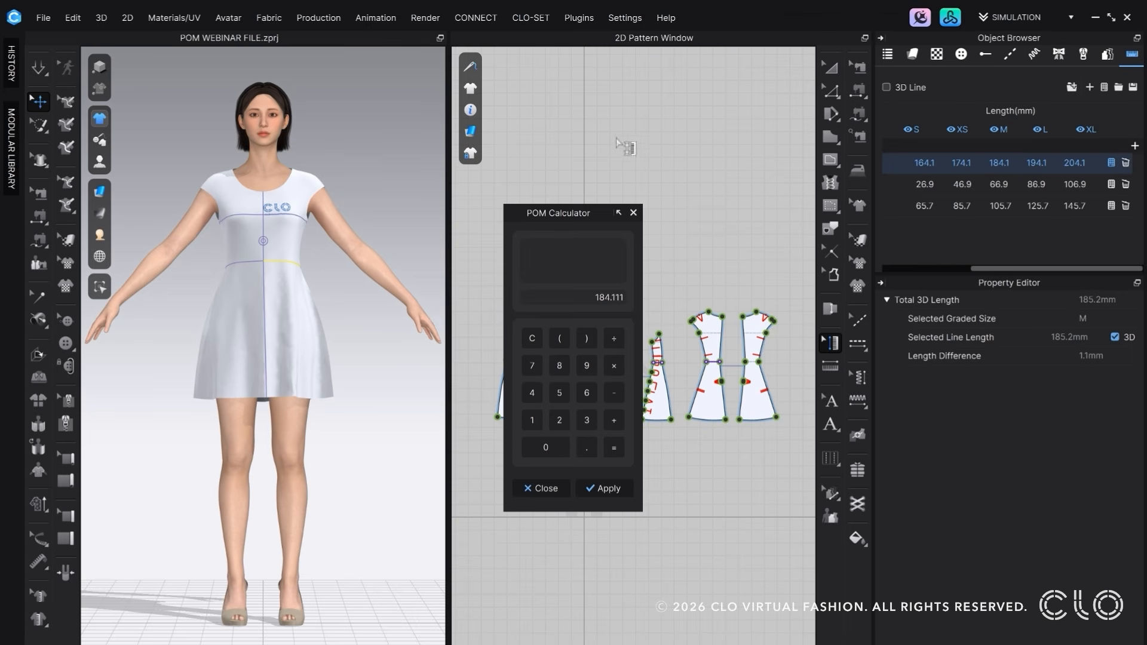
pyautogui.moveTo(584, 212); pyautogui.dragTo(627, 144)
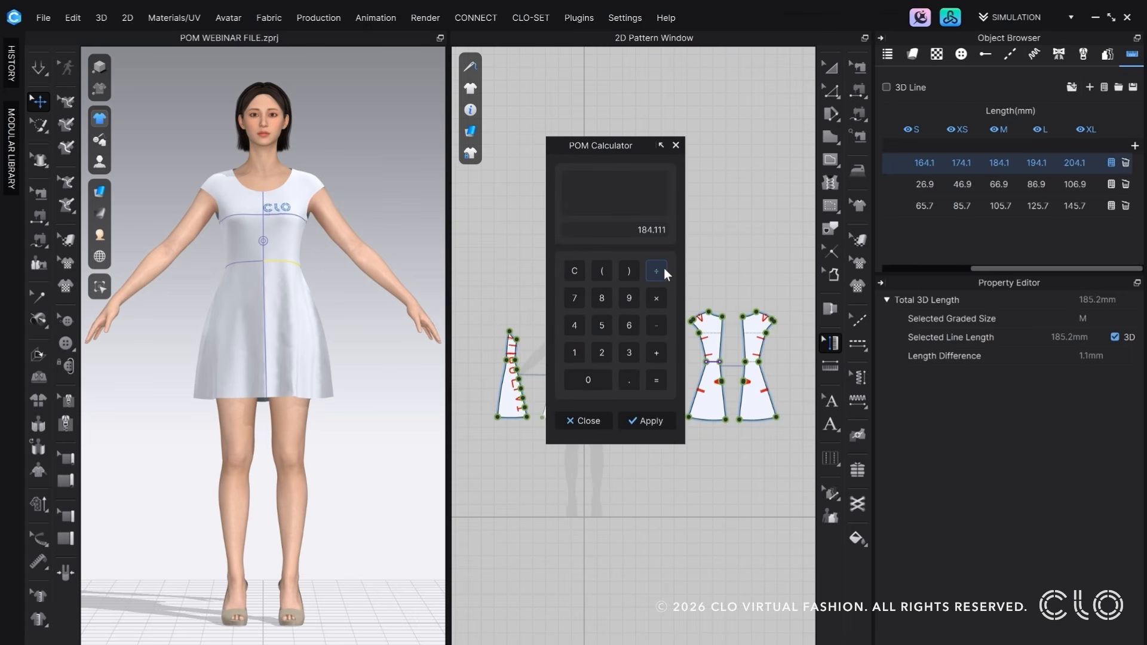
# Step: Try adding the side waist width and subtracting 2 in the POM Calculator, and clear the expression
pyautogui.click(657, 349)
pyautogui.click(1112, 185)
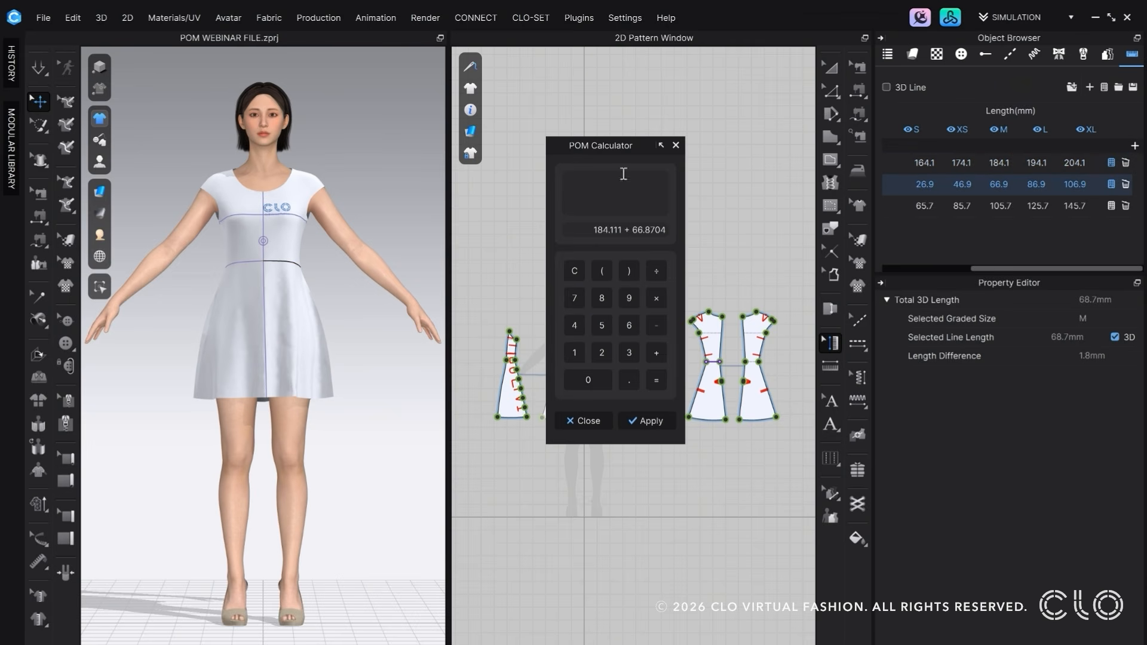
pyautogui.click(656, 326)
pyautogui.click(601, 353)
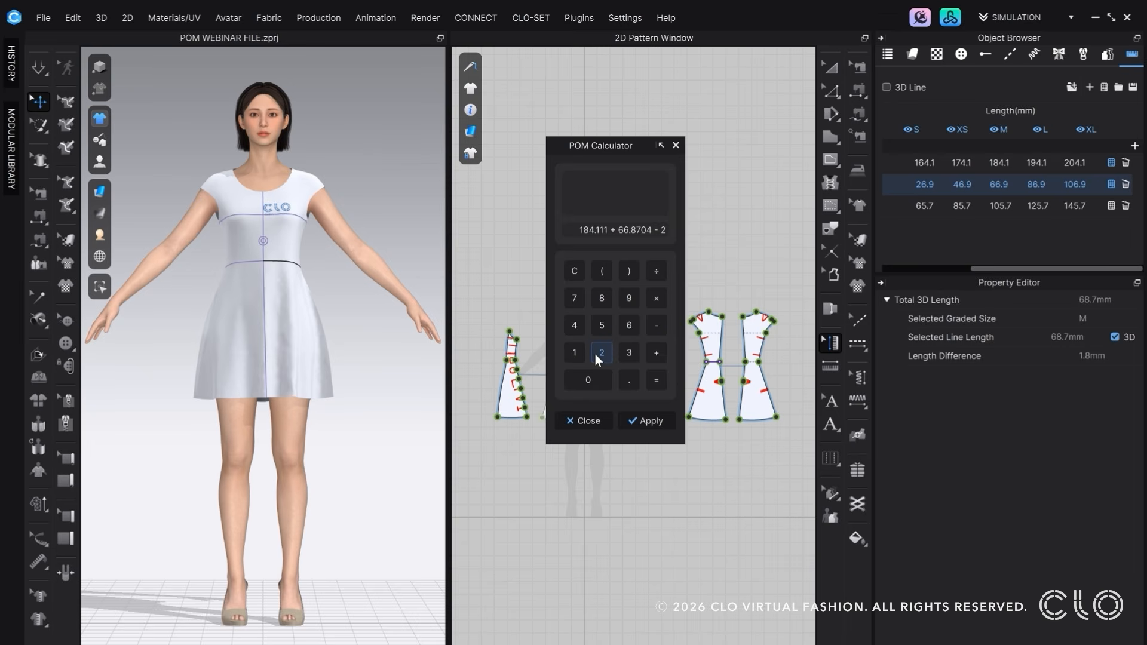
pyautogui.click(574, 271)
# Step: Calculate the sum of the front, side and back waist widths in the POM Calculator and apply the result
pyautogui.click(1112, 163)
pyautogui.click(656, 353)
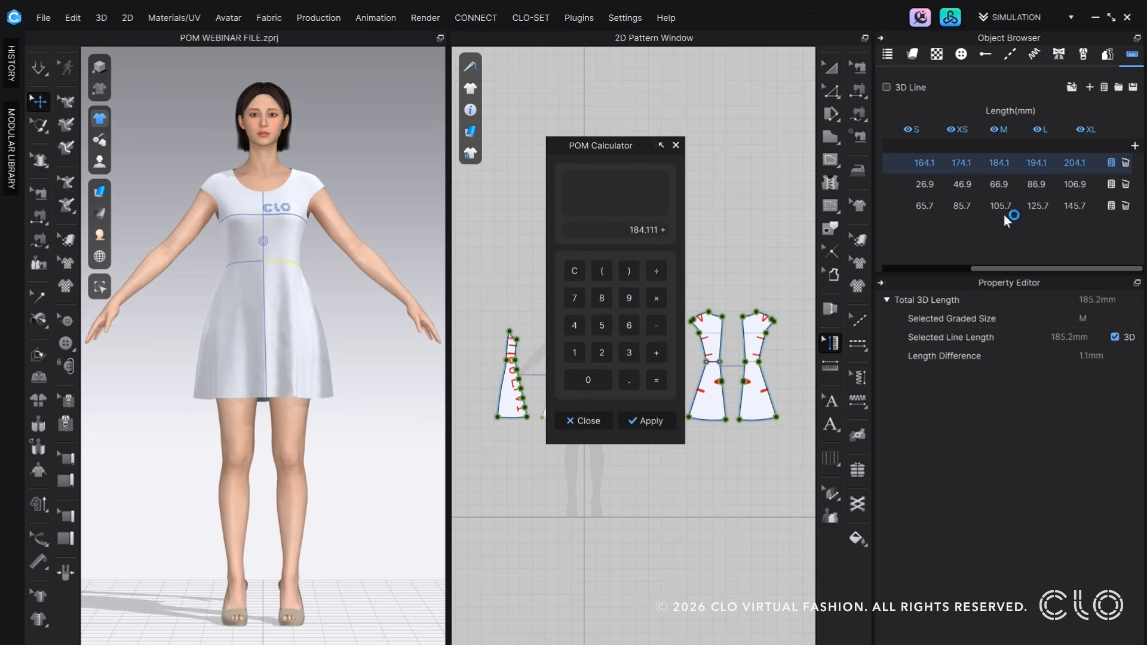
pyautogui.click(1110, 184)
pyautogui.click(656, 352)
pyautogui.click(1111, 205)
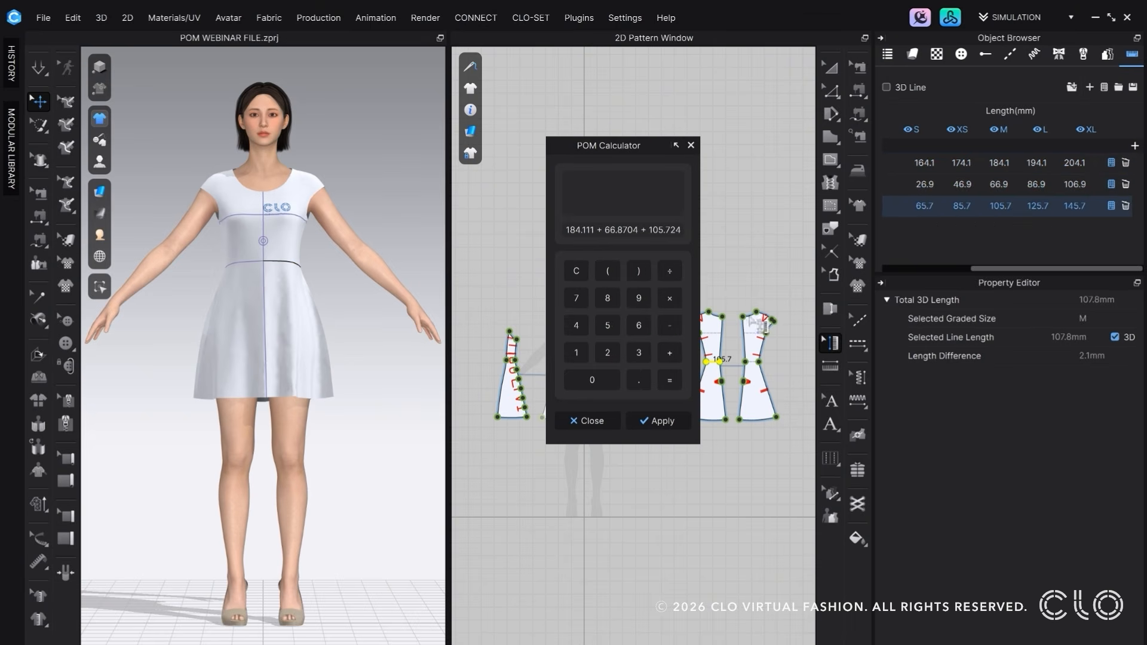
pyautogui.click(668, 379)
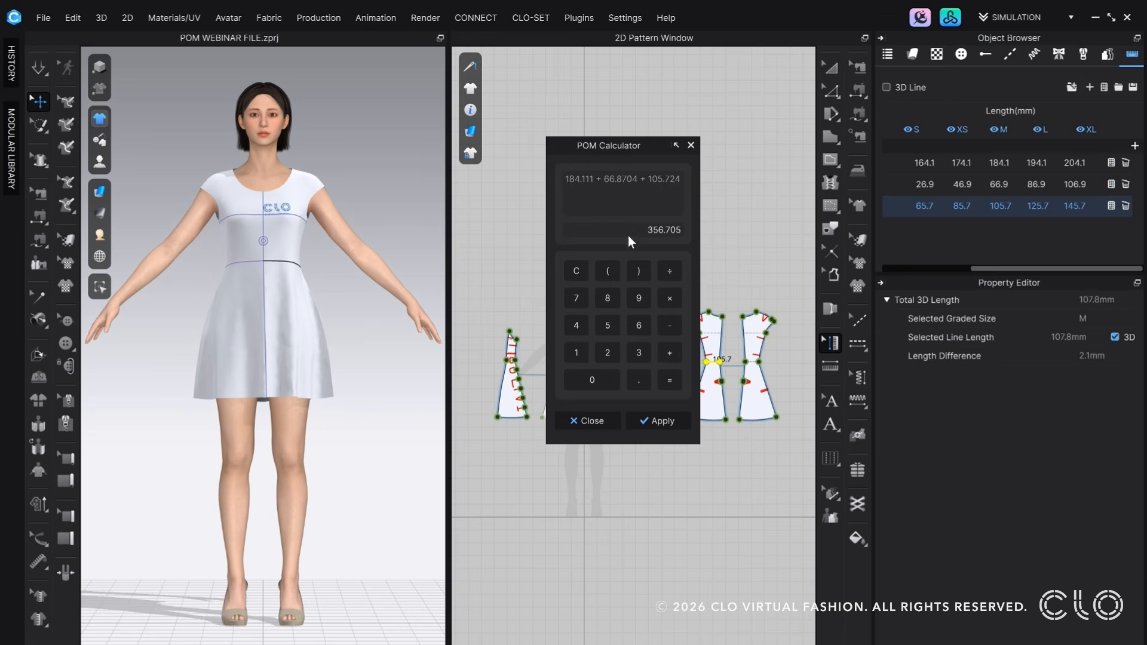
pyautogui.click(663, 426)
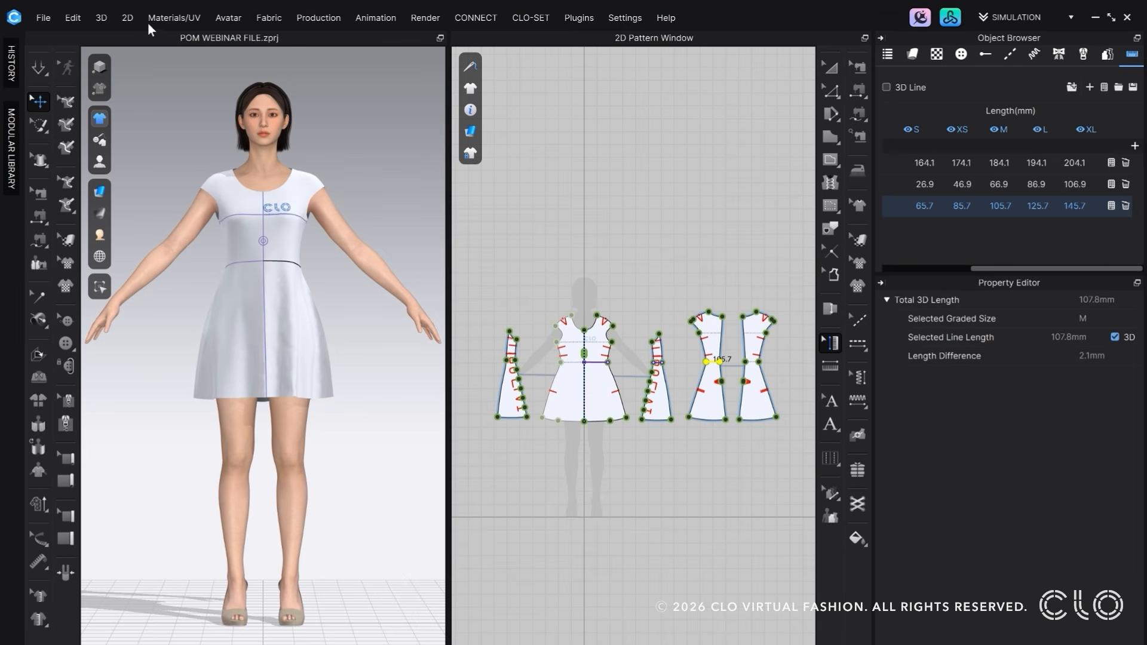
# Step: Open the Calculator Notepad for the applied waist calculation, narrow its window slightly, and collapse it
pyautogui.click(124, 18)
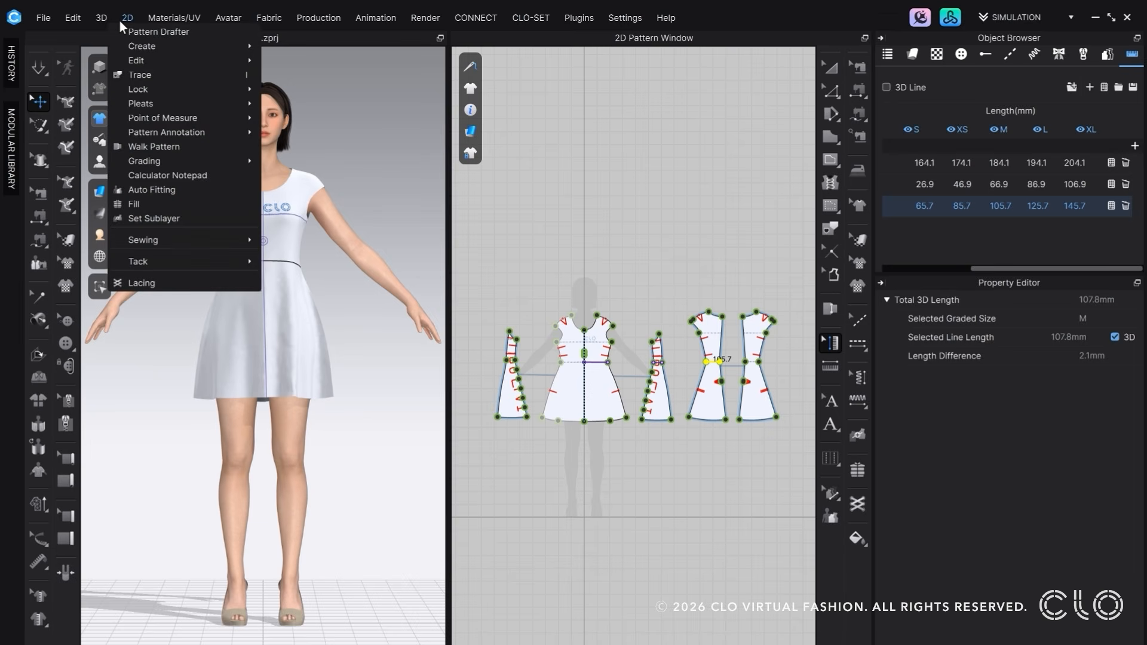
pyautogui.click(161, 175)
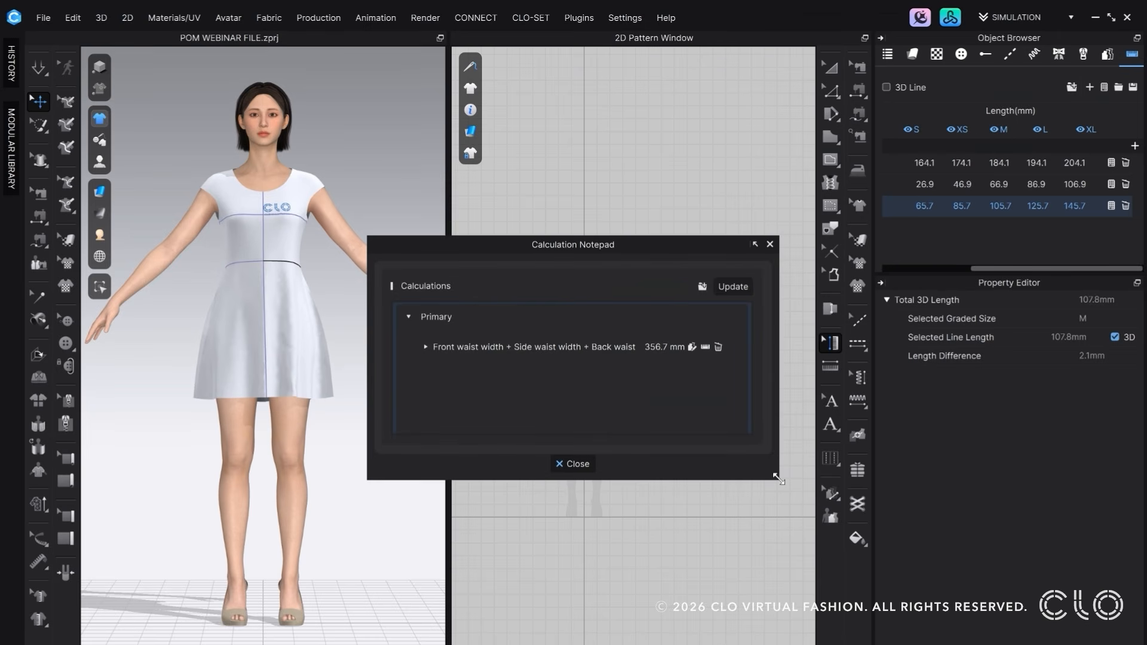
pyautogui.moveTo(758, 469)
pyautogui.mouseDown()
pyautogui.moveTo(673, 433)
pyautogui.moveTo(556, 356)
pyautogui.moveTo(529, 317)
pyautogui.moveTo(756, 479)
pyautogui.mouseUp()
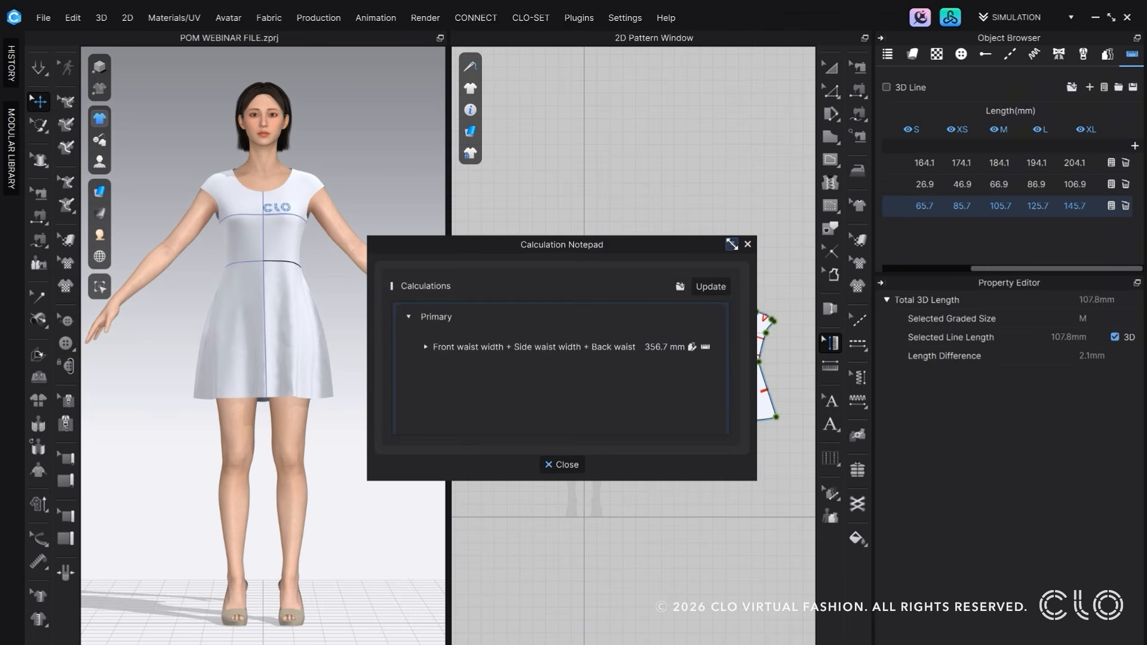
pyautogui.click(732, 244)
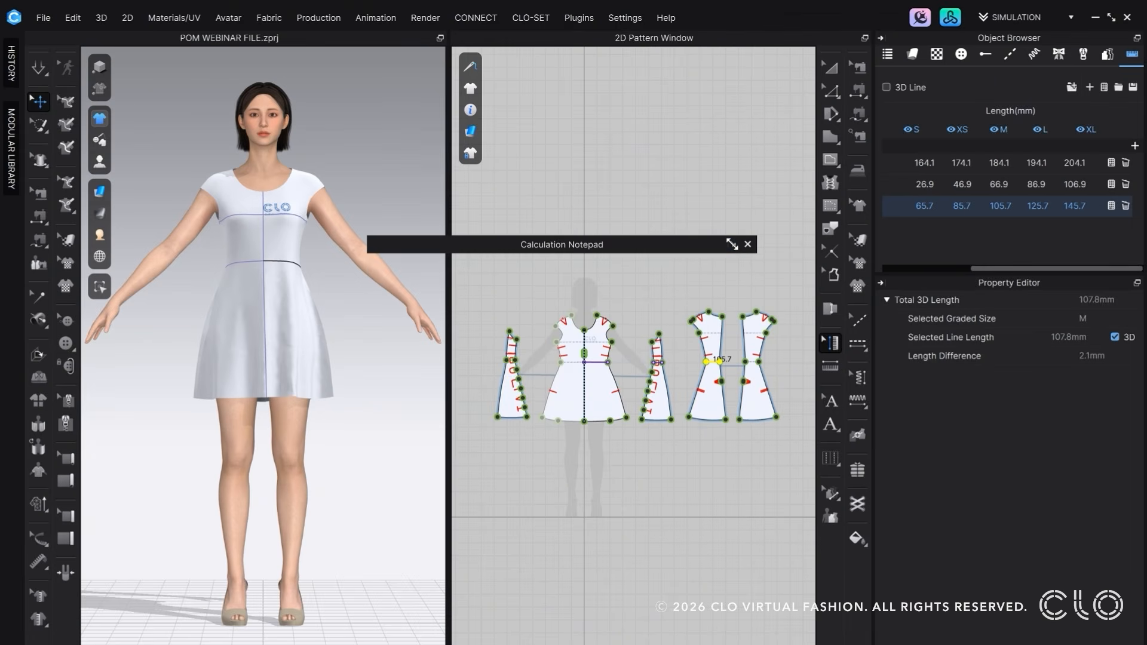
# Step: Expand the Calculation Notepad, view the calculation stored in the Primary group, and add a new calculation group
pyautogui.click(731, 244)
pyautogui.click(405, 317)
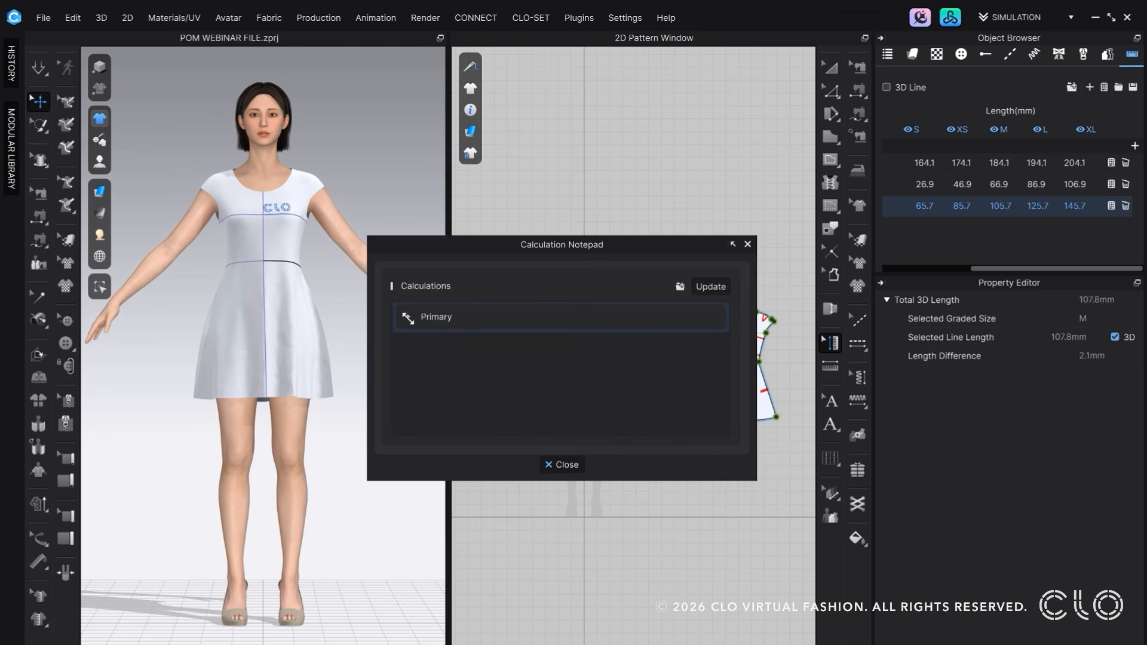
pyautogui.click(408, 317)
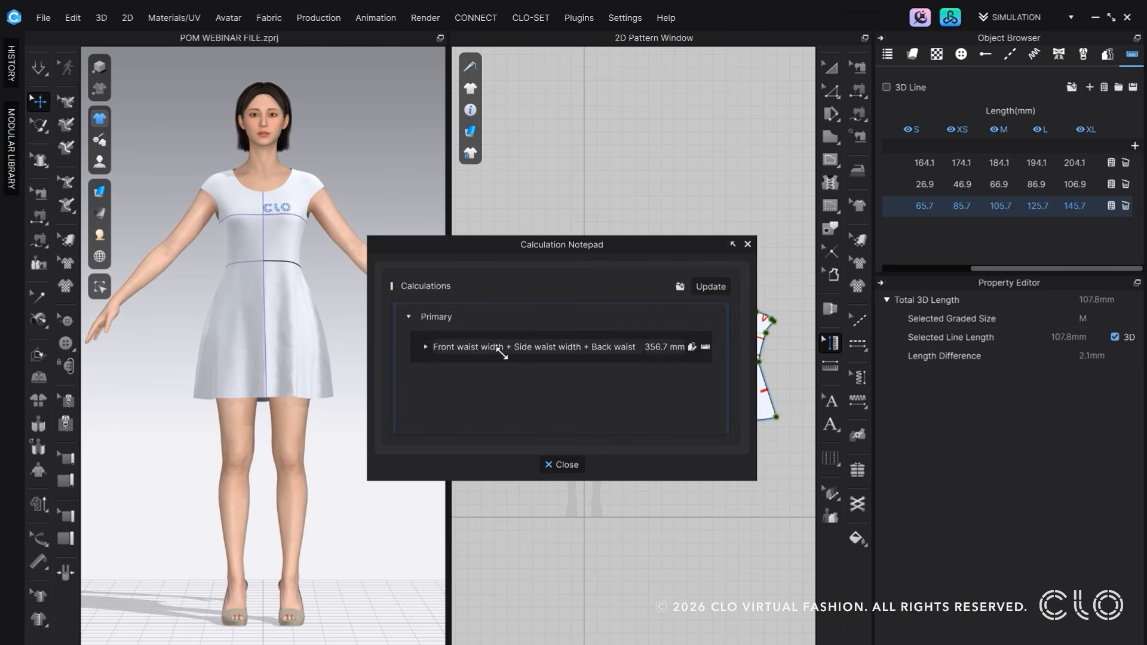
pyautogui.click(407, 317)
pyautogui.click(680, 288)
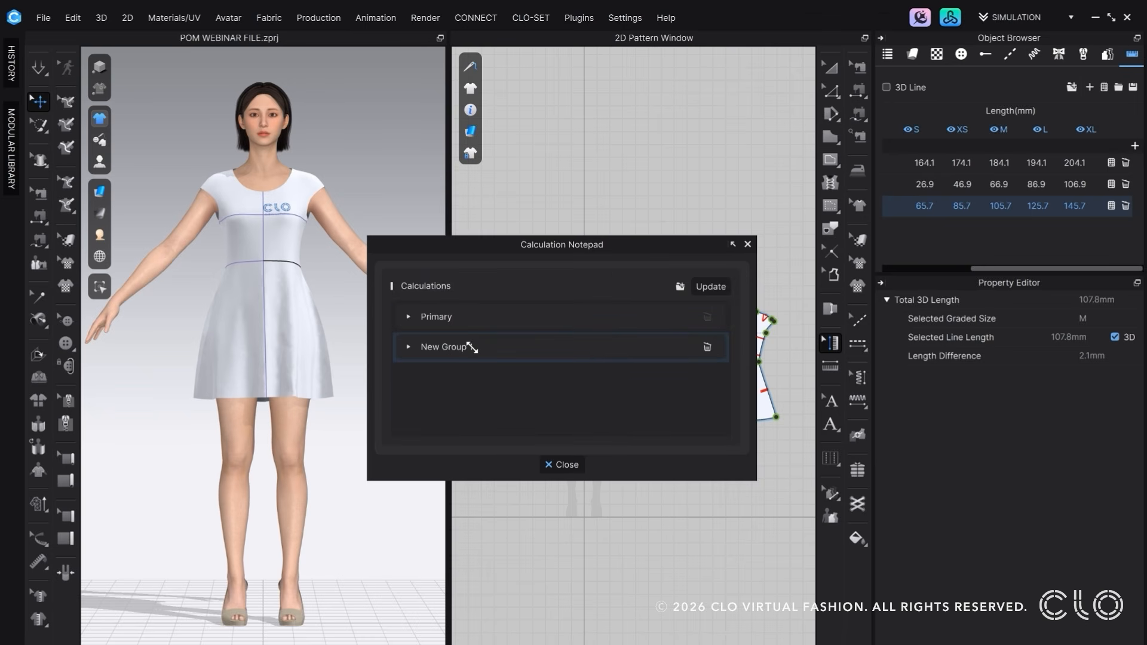
# Step: Examine the contents and context options of the Primary group and the new group in the Calculation Notepad
pyautogui.click(408, 317)
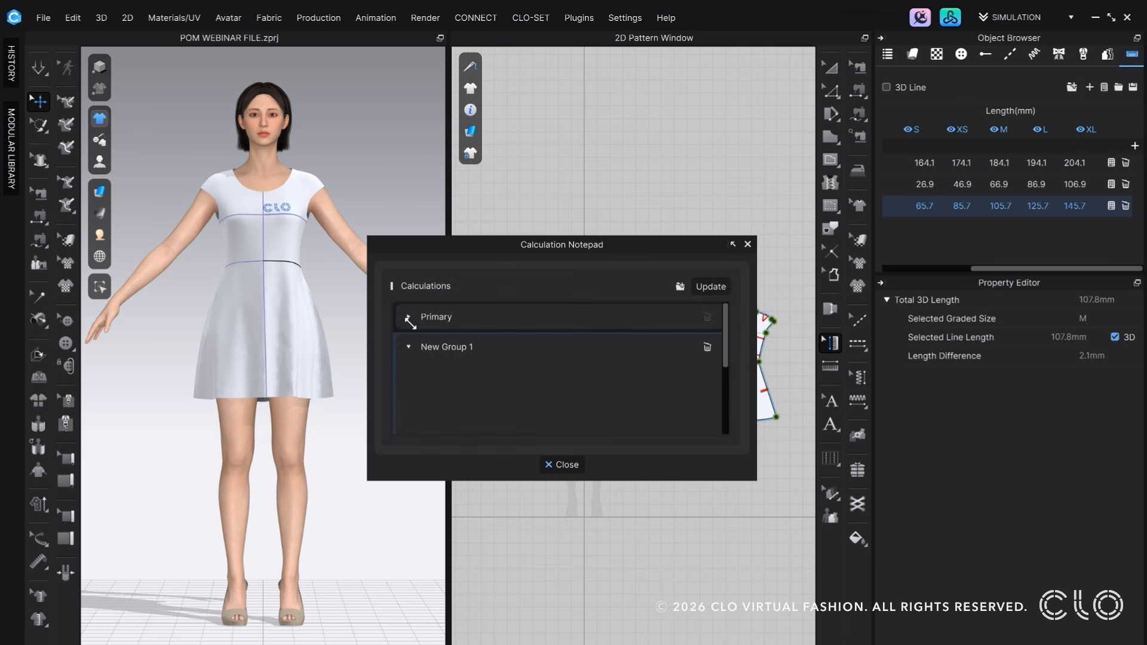
pyautogui.rightClick(482, 347)
pyautogui.click(503, 346)
pyautogui.click(409, 316)
pyautogui.click(409, 346)
pyautogui.rightClick(516, 377)
pyautogui.click(541, 389)
pyautogui.click(406, 346)
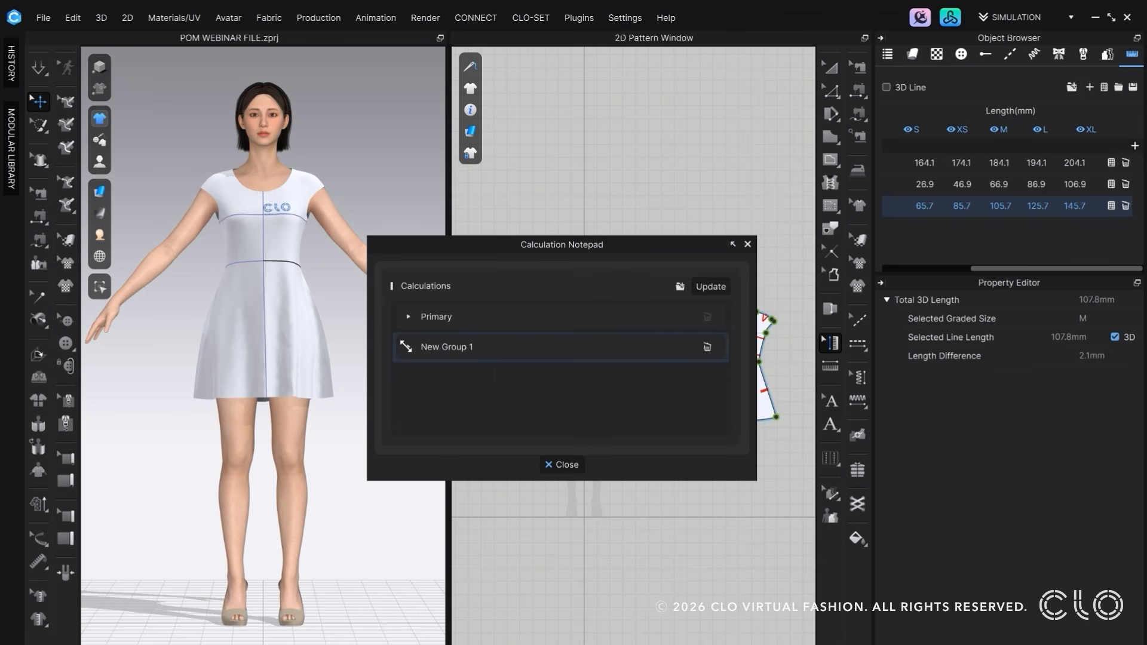
# Step: Rename the new calculation group as New_test
pyautogui.doubleClick(444, 347)
pyautogui.hotkey('ctrl', 'a')
pyautogui.write('New_test')
pyautogui.press('Return')
# Step: Expand the Primary group and move the Calculation Notepad away from the back pattern pieces
pyautogui.click(408, 317)
pyautogui.click(409, 317)
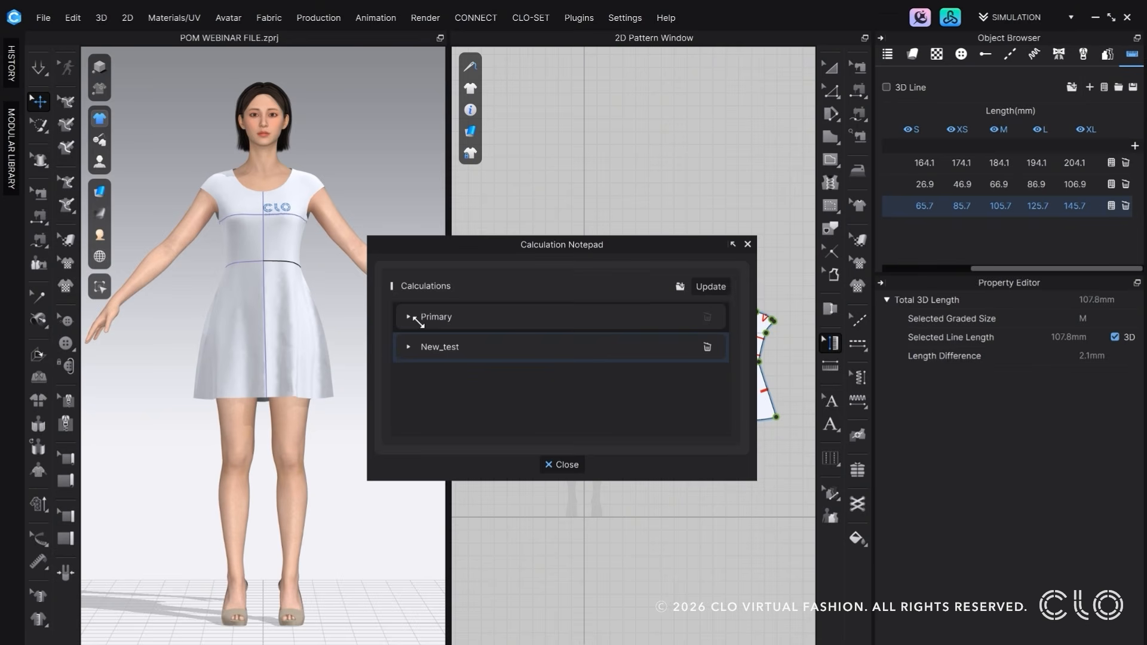
pyautogui.click(408, 317)
pyautogui.click(408, 317)
pyautogui.click(409, 317)
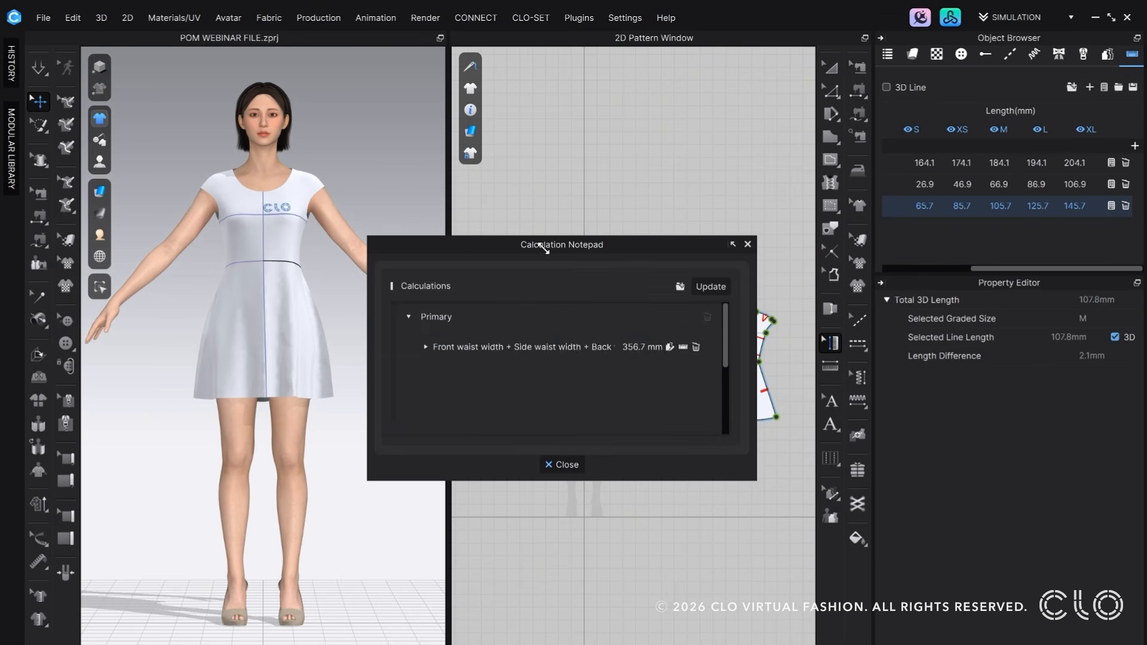
pyautogui.moveTo(543, 248); pyautogui.dragTo(362, 209)
# Step: Widen the measured back pattern's waist by moving its outer waist point outward, and update the notepad's calculations
pyautogui.scroll(5, 755, 308)
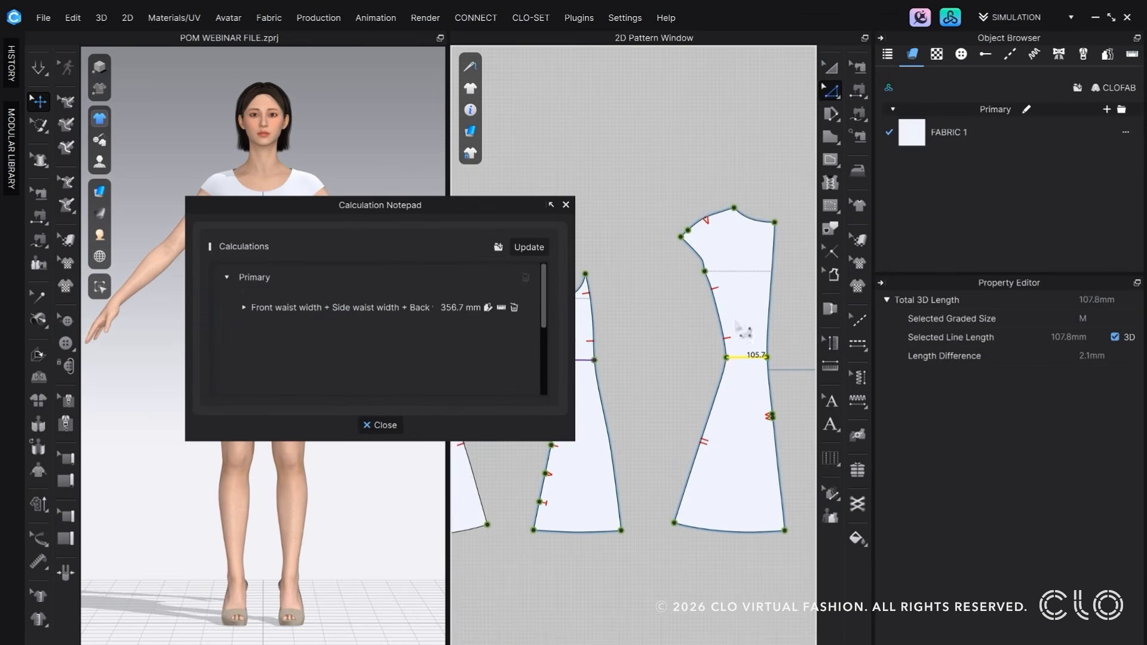
pyautogui.scroll(5, 742, 345)
pyautogui.moveTo(675, 350); pyautogui.dragTo(632, 337)
pyautogui.click(528, 247)
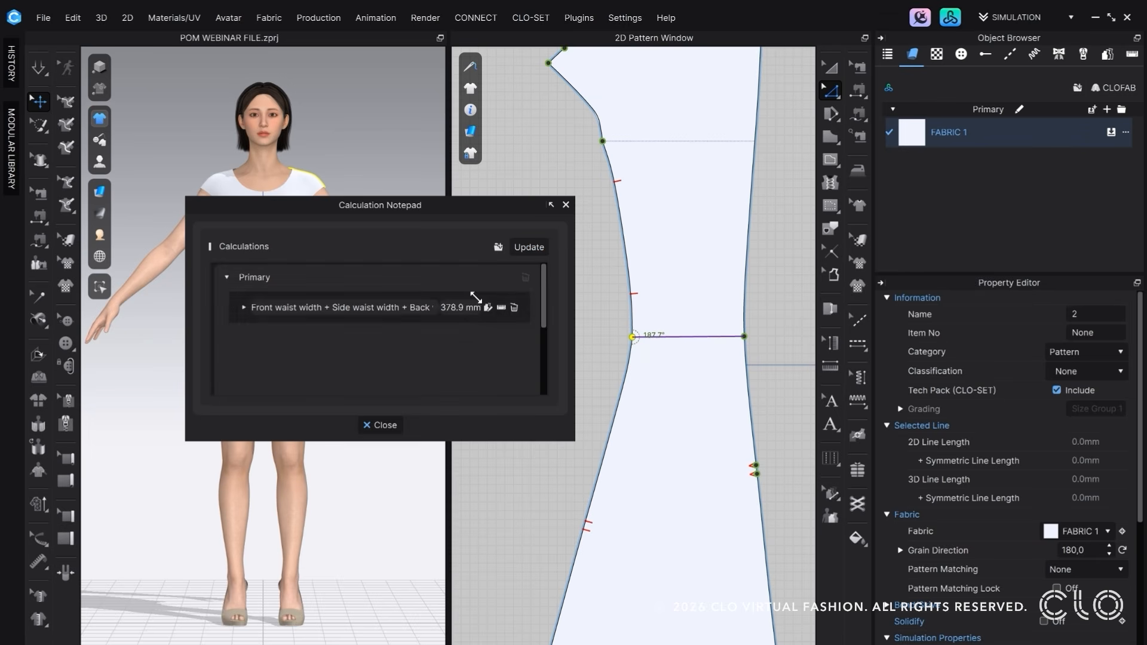
# Step: Return to the POM list, generate the graded sizes of the waist calculation, and enlarge the notepad to show sizes S to XL
pyautogui.moveTo(487, 202); pyautogui.dragTo(551, 178)
pyautogui.click(1131, 54)
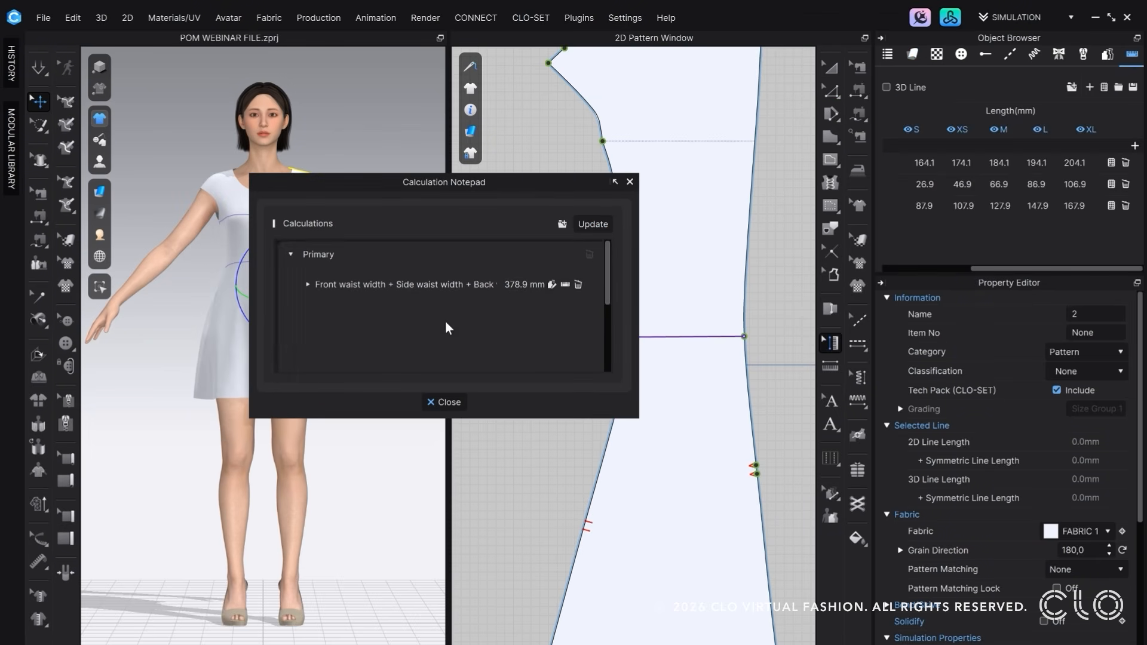
pyautogui.click(309, 284)
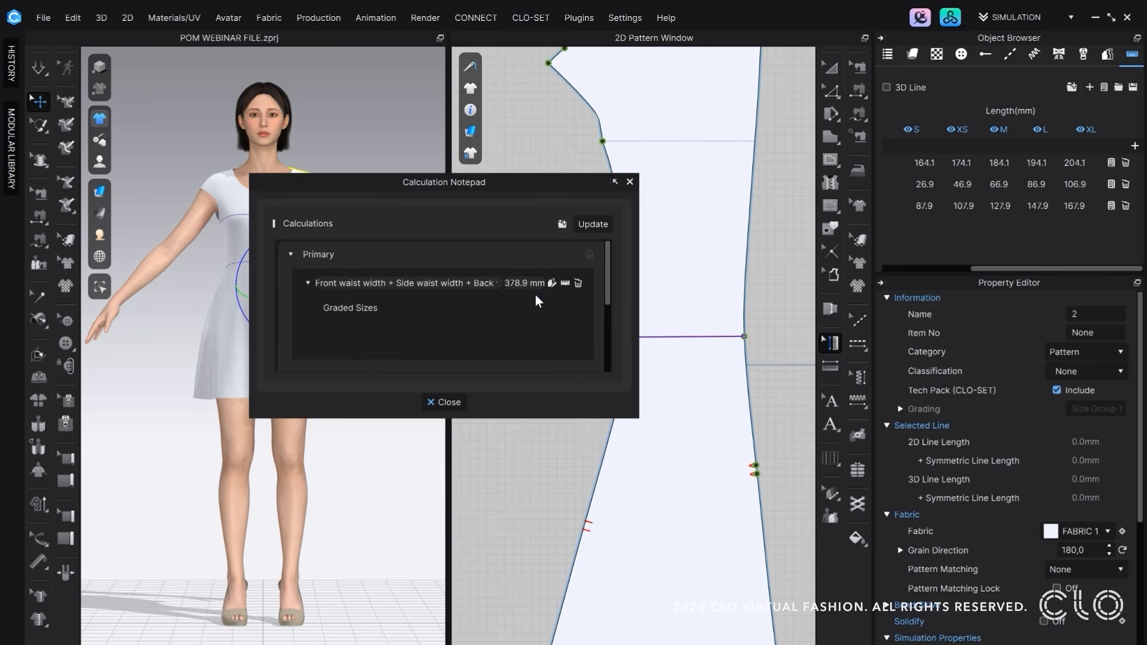
pyautogui.click(552, 283)
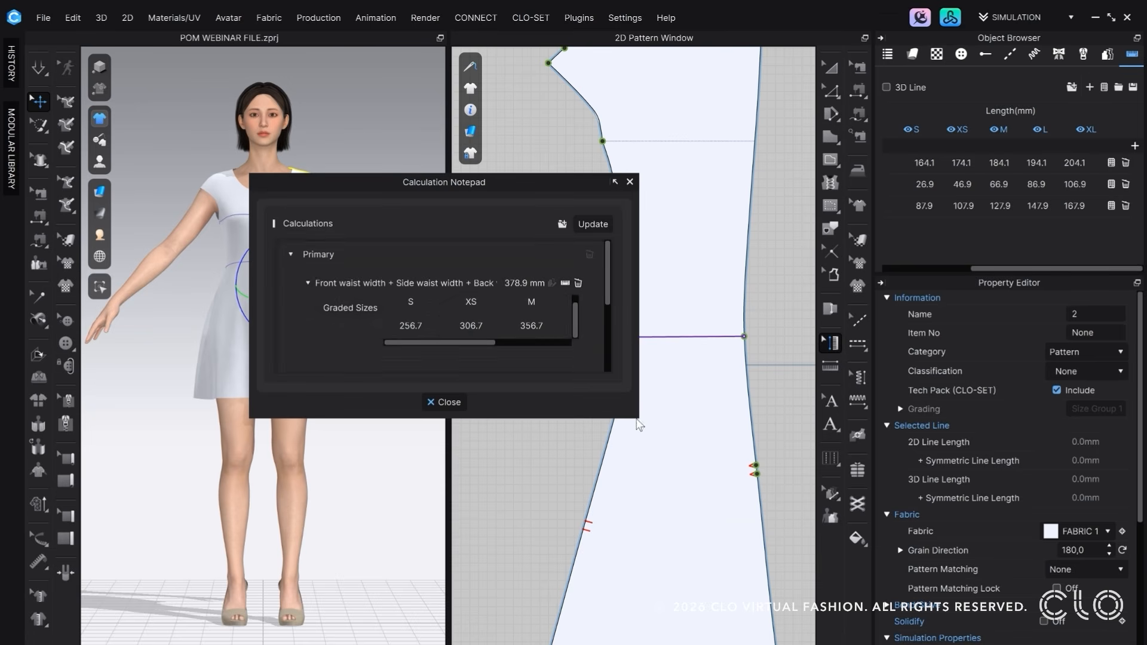
pyautogui.moveTo(637, 421); pyautogui.dragTo(756, 485)
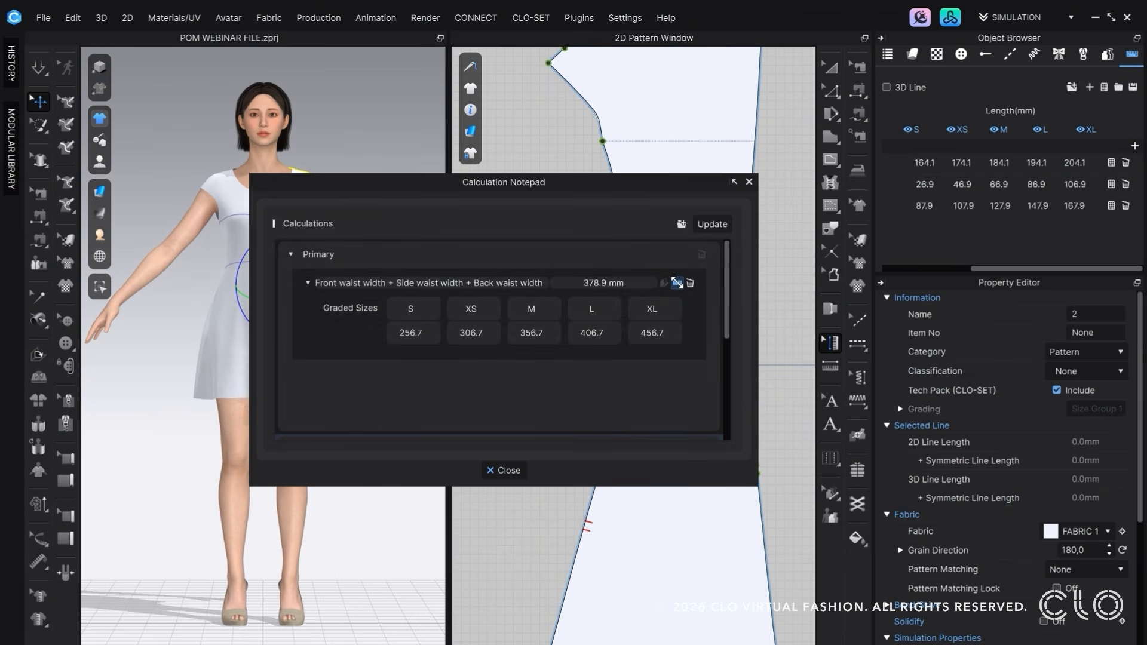
# Step: Add the combined waist width calculation to the POM list as a new measurement, and collapse the Primary group
pyautogui.click(677, 282)
pyautogui.moveTo(1023, 268); pyautogui.dragTo(937, 267)
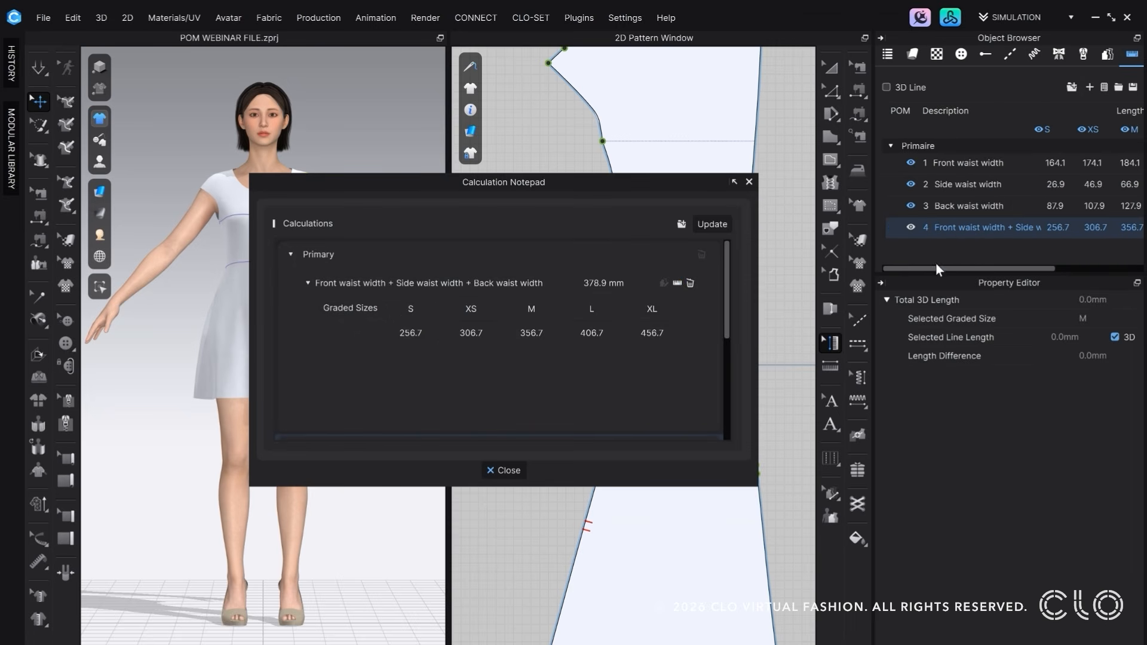
pyautogui.click(292, 255)
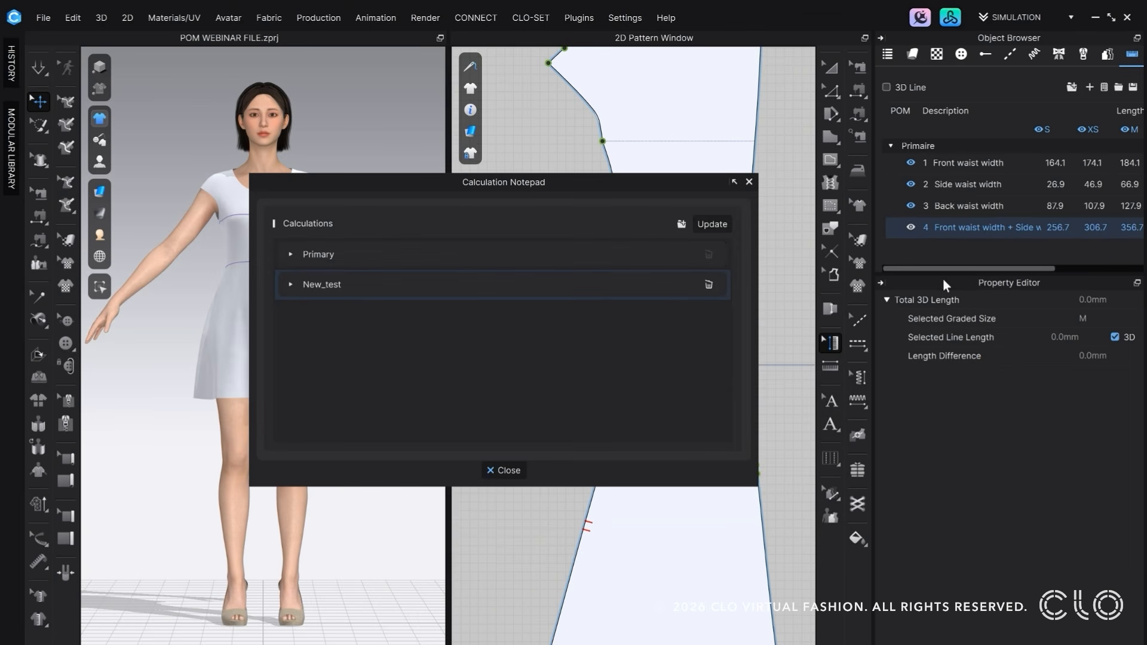
# Step: Multiply the combined waist width measurement by 2 in the POM Calculator, apply the calculation, and close the calculator
pyautogui.moveTo(953, 264); pyautogui.dragTo(1041, 266)
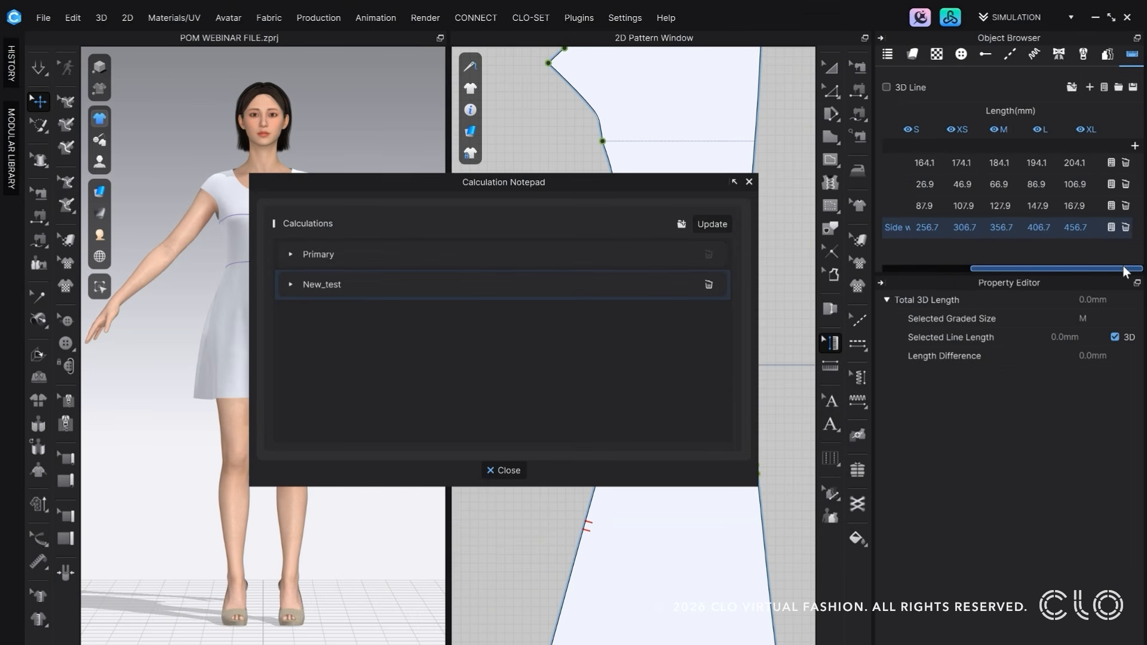
pyautogui.click(1111, 229)
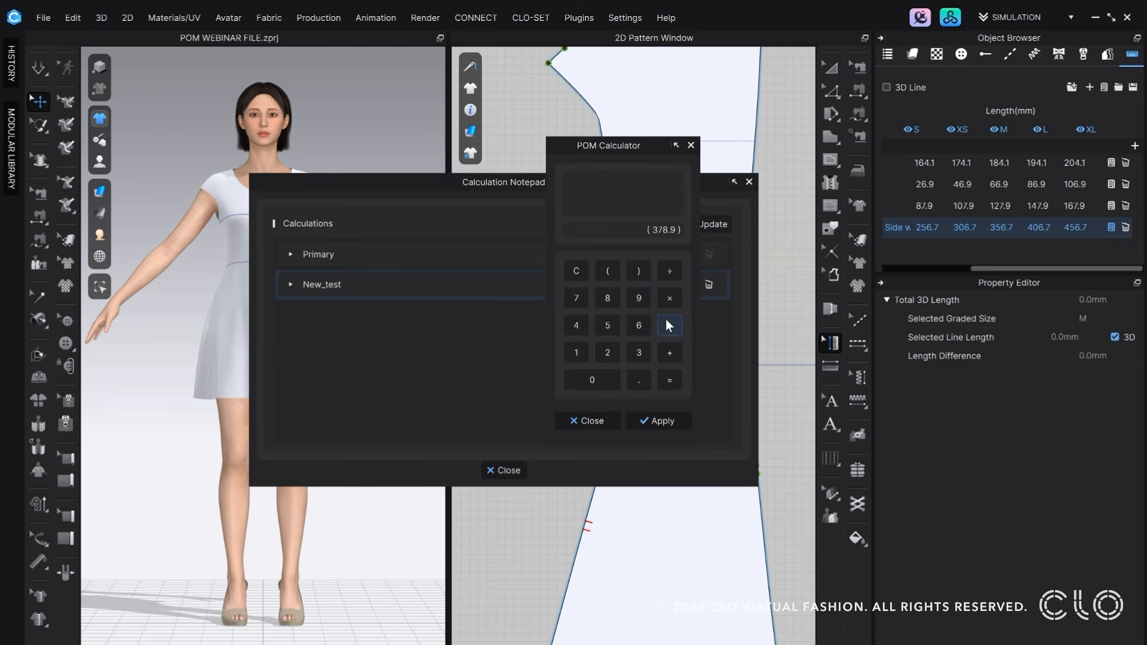
pyautogui.click(669, 299)
pyautogui.click(615, 352)
pyautogui.click(643, 421)
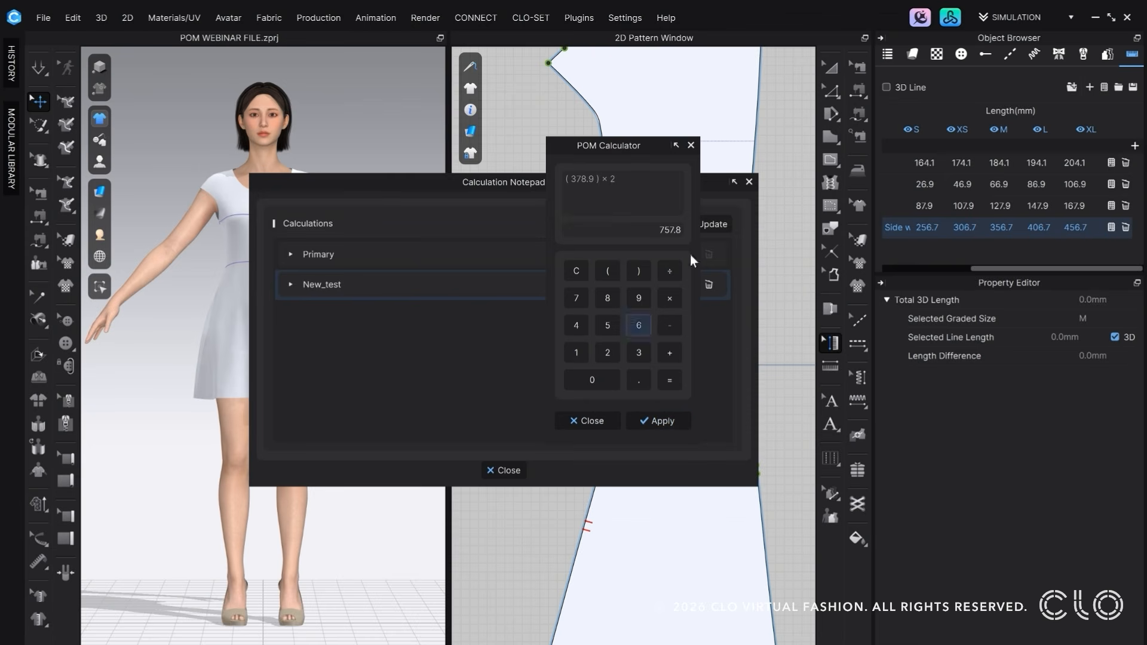
pyautogui.click(691, 145)
# Step: Add the doubled waist width calculation to the POM list and delete it from the notepad's Primary group
pyautogui.click(290, 254)
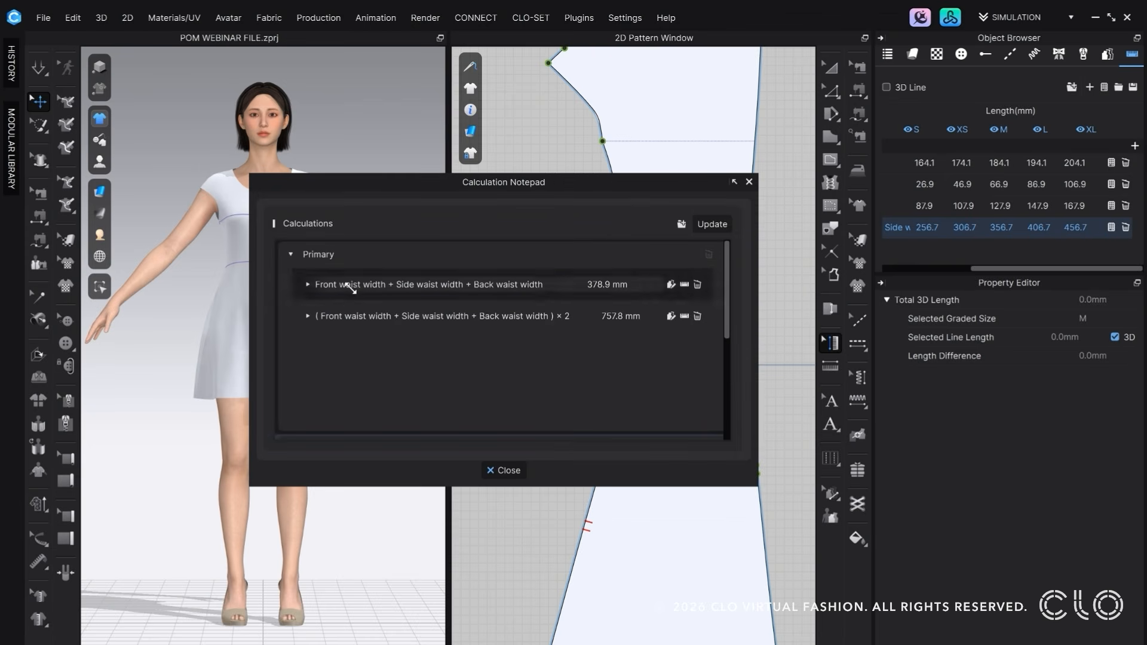
pyautogui.click(684, 316)
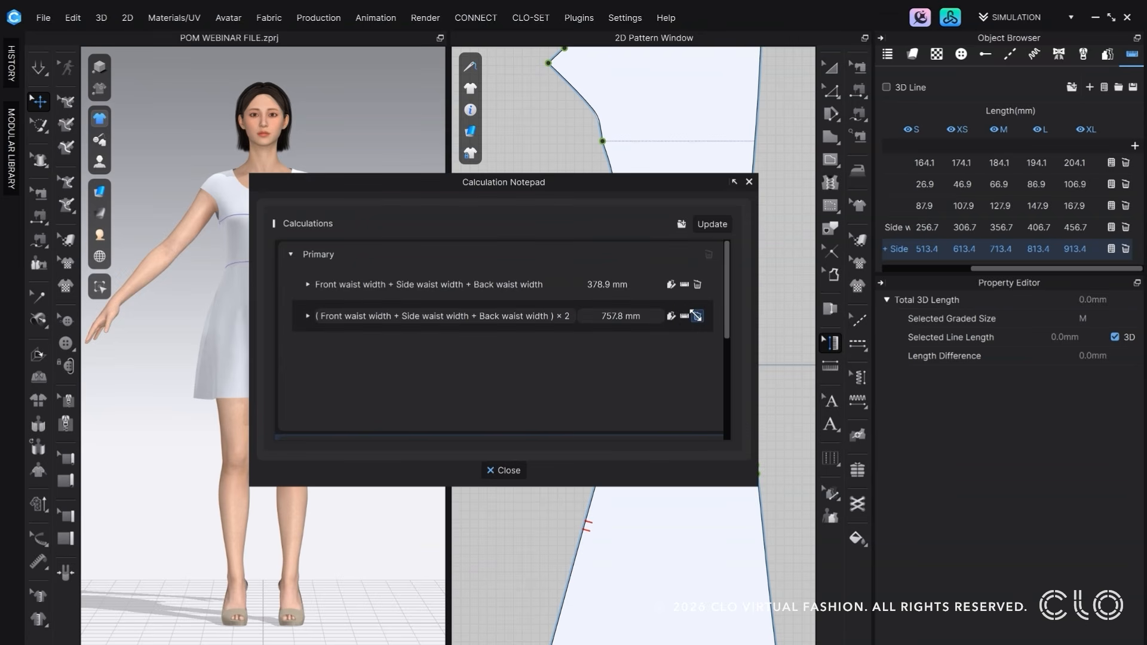
pyautogui.click(696, 316)
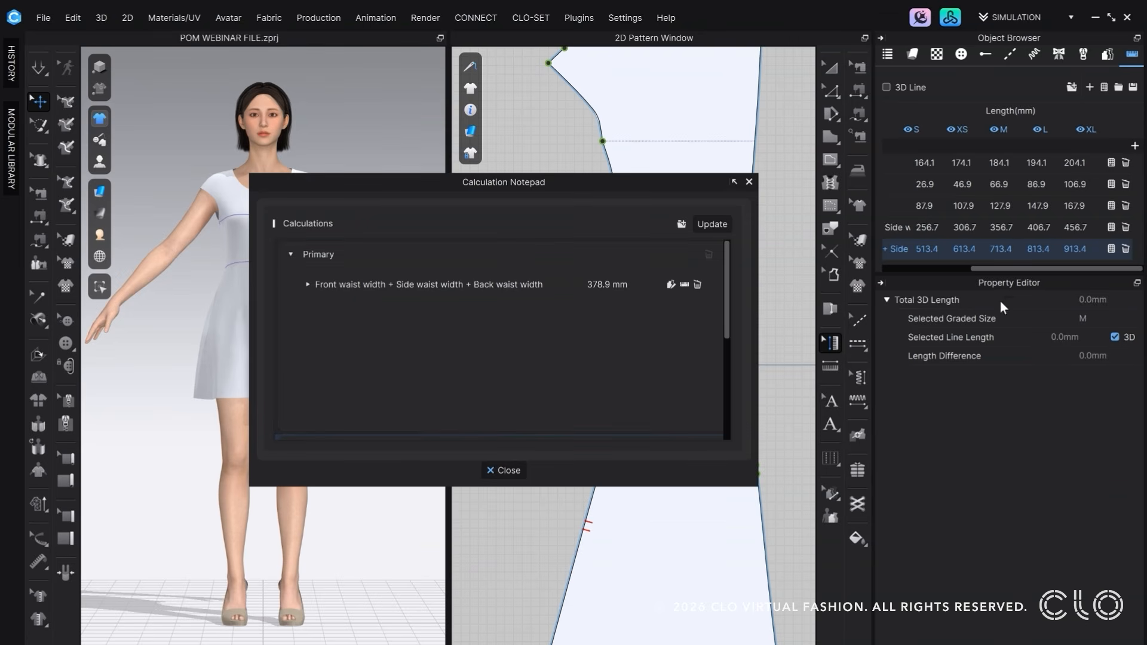
# Step: Check the measurement descriptions in the POM list and close the Calculation Notepad
pyautogui.moveTo(1005, 270); pyautogui.dragTo(888, 269)
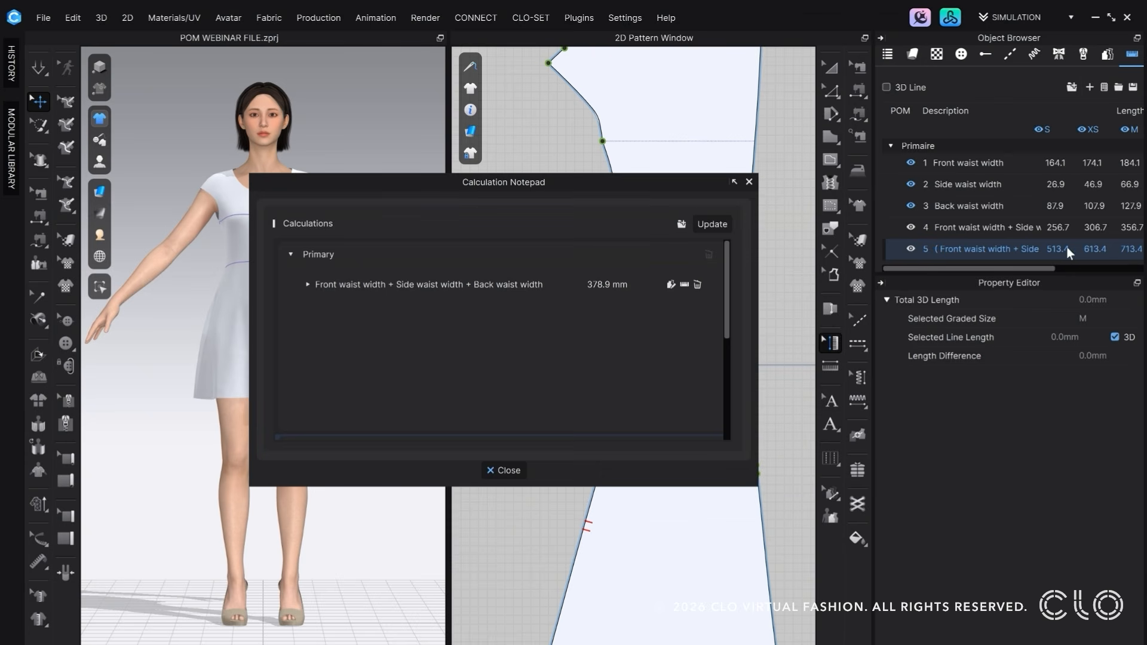
pyautogui.moveTo(985, 272)
pyautogui.mouseDown()
pyautogui.moveTo(1077, 272)
pyautogui.moveTo(963, 266)
pyautogui.mouseUp()
pyautogui.click(749, 182)
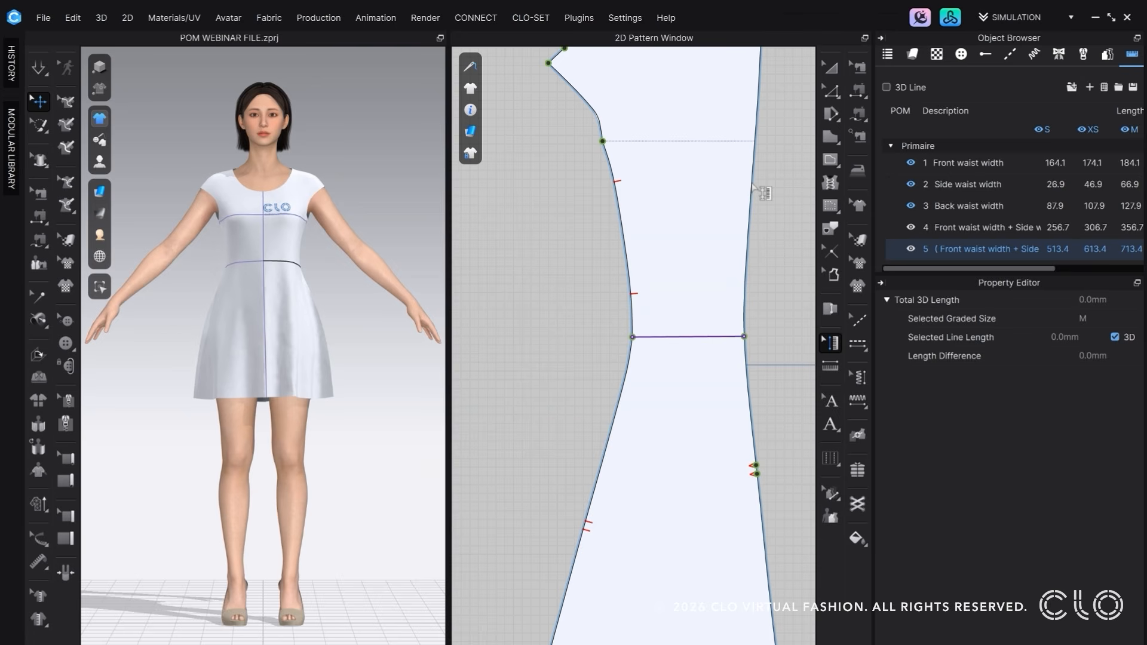
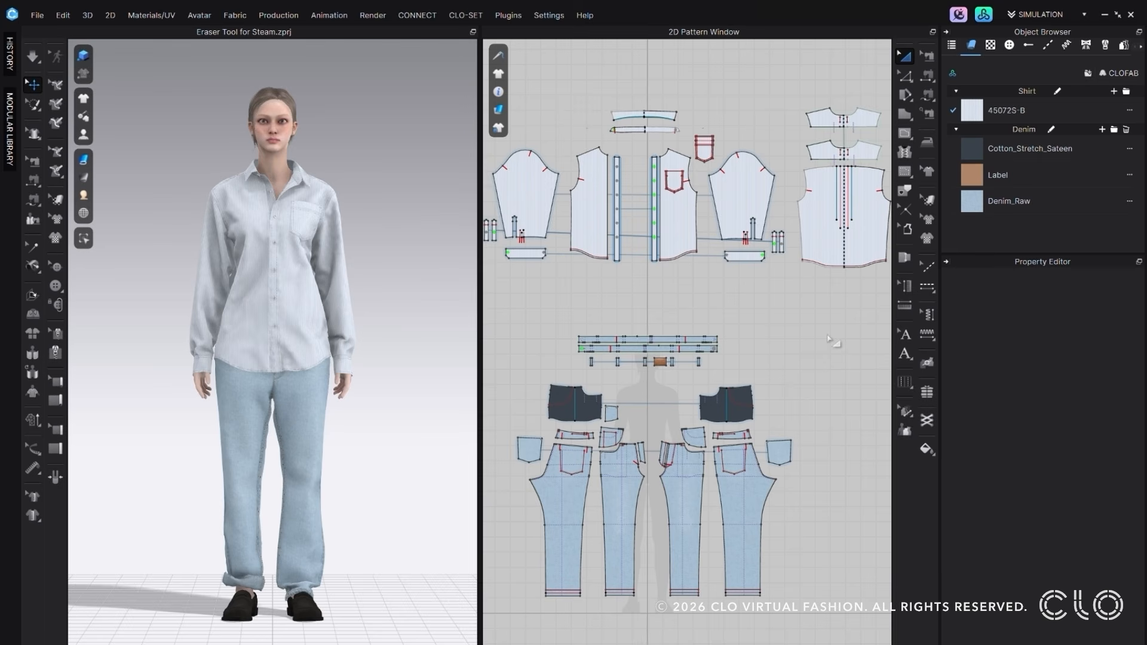
# Step: Activate the Steam Brush, view its Remove mode, set it back to Add, and move its options over the 3D window
pyautogui.click(926, 146)
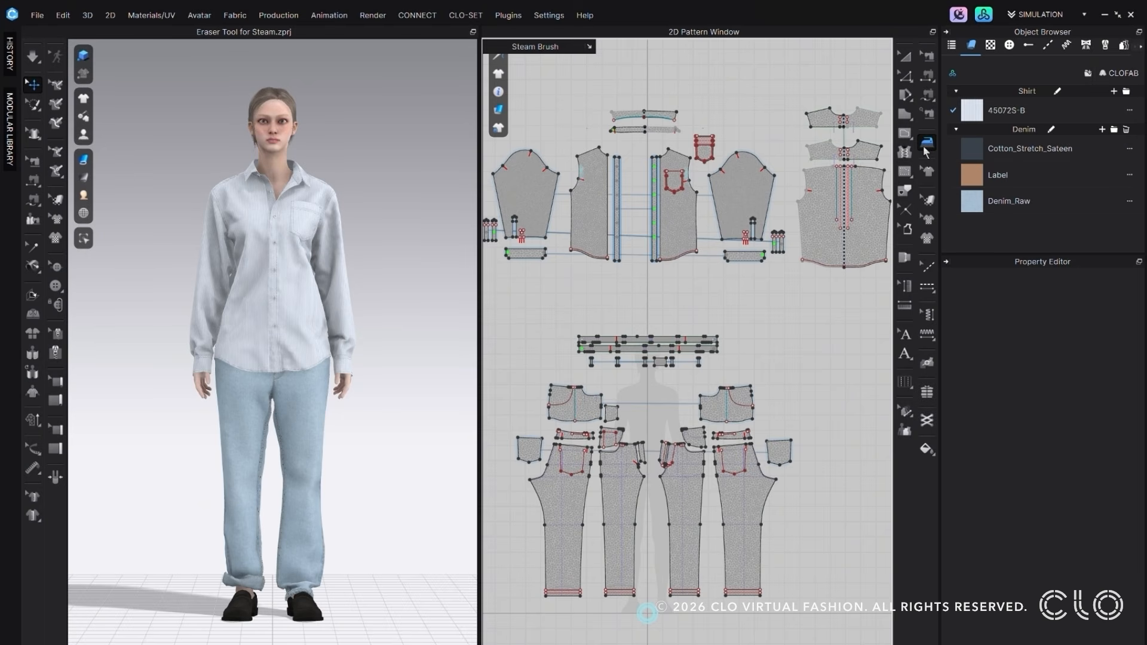
pyautogui.click(589, 48)
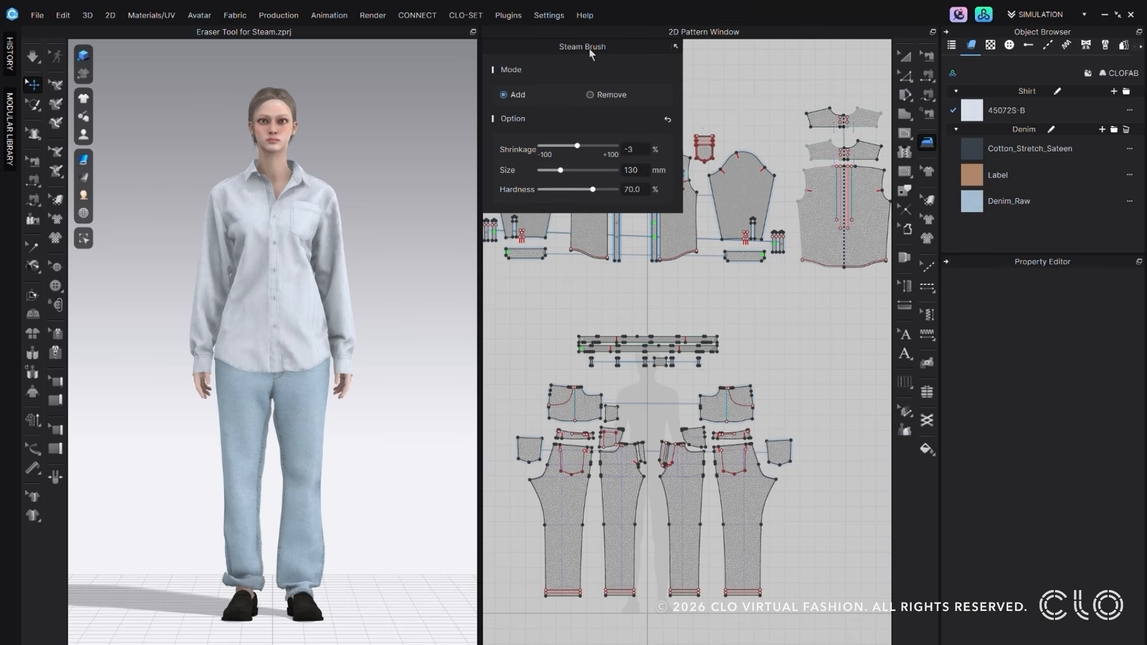
pyautogui.click(591, 95)
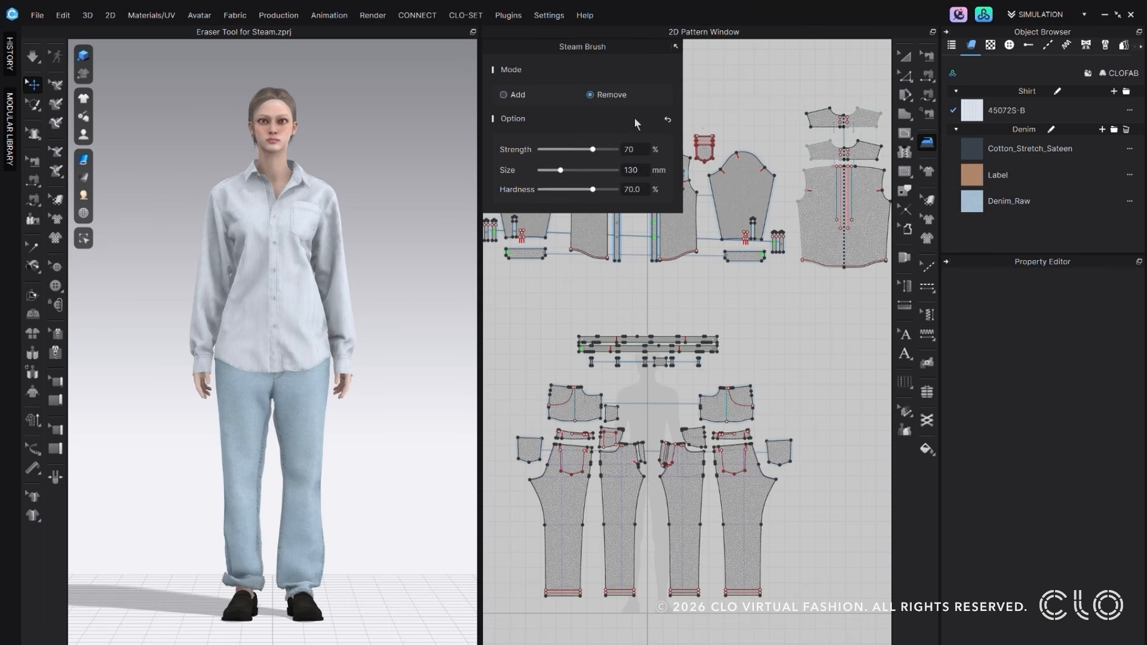
pyautogui.click(675, 47)
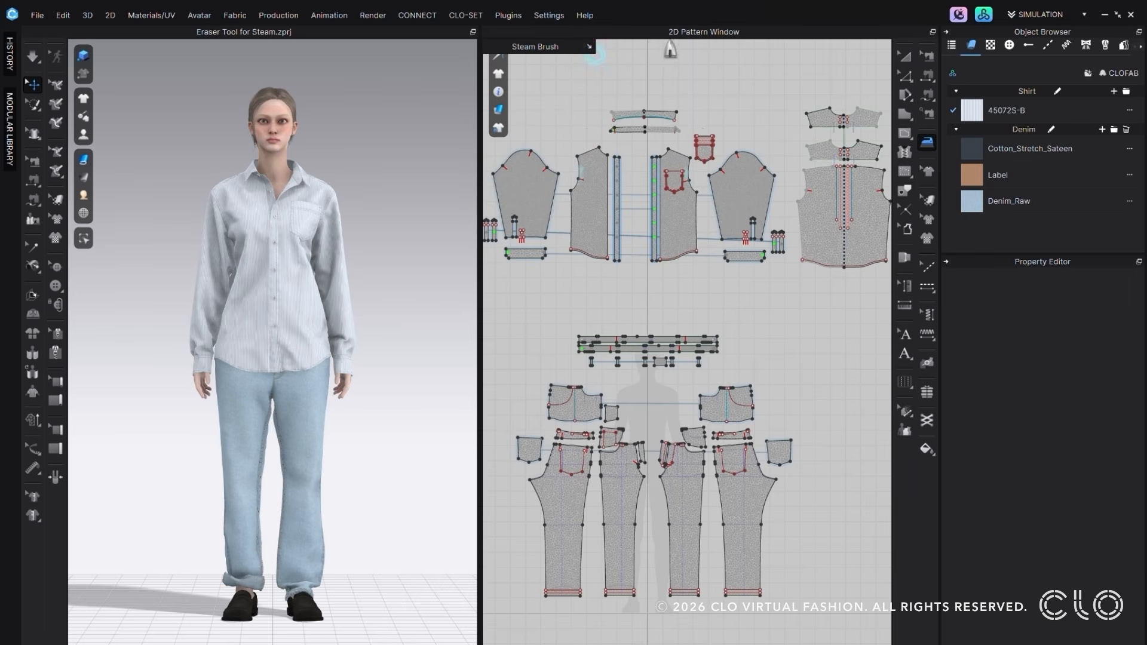
pyautogui.click(589, 47)
pyautogui.click(516, 95)
pyautogui.moveTo(642, 49)
pyautogui.mouseDown()
pyautogui.moveTo(495, 99)
pyautogui.moveTo(493, 61)
pyautogui.moveTo(516, 49)
pyautogui.mouseUp()
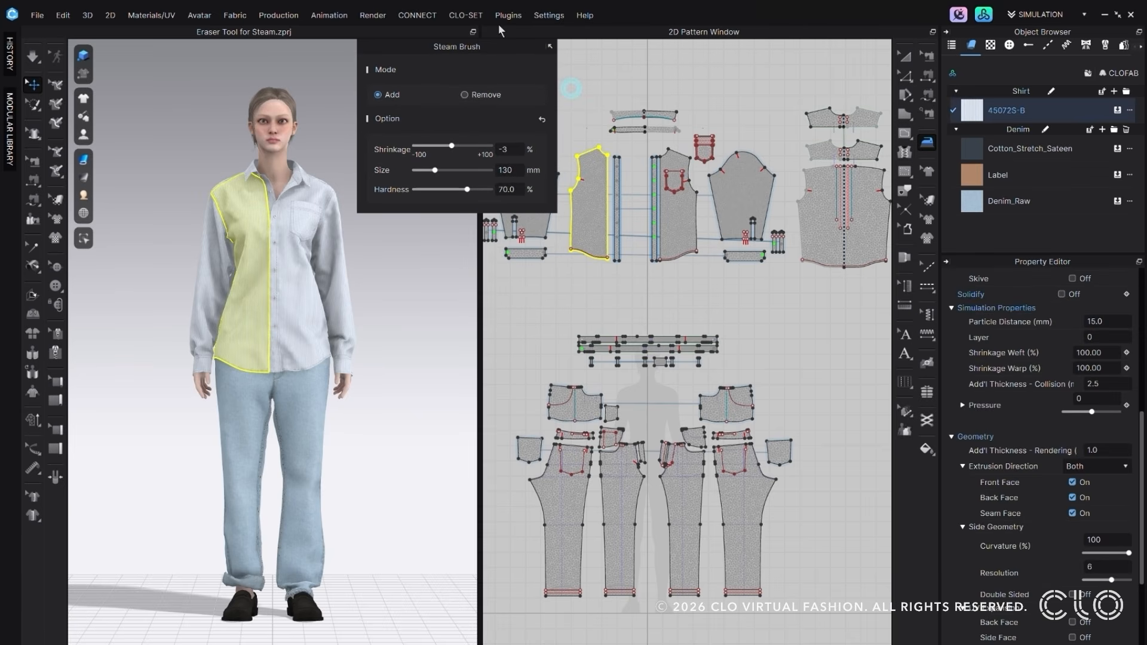
# Step: Set the Steam Brush to -15% shrinkage, 132 mm size and 66% hardness for the shirt front patterns
pyautogui.moveTo(605, 128); pyautogui.dragTo(650, 171, button='middle')
pyautogui.scroll(4, 651, 171)
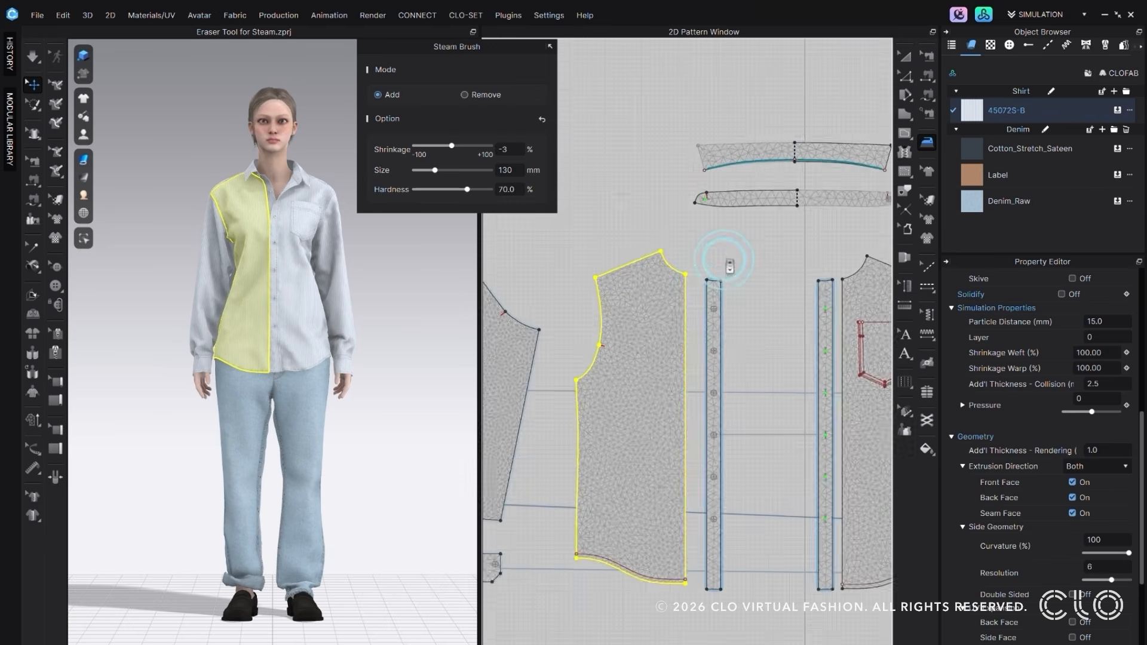
pyautogui.scroll(1, 632, 264)
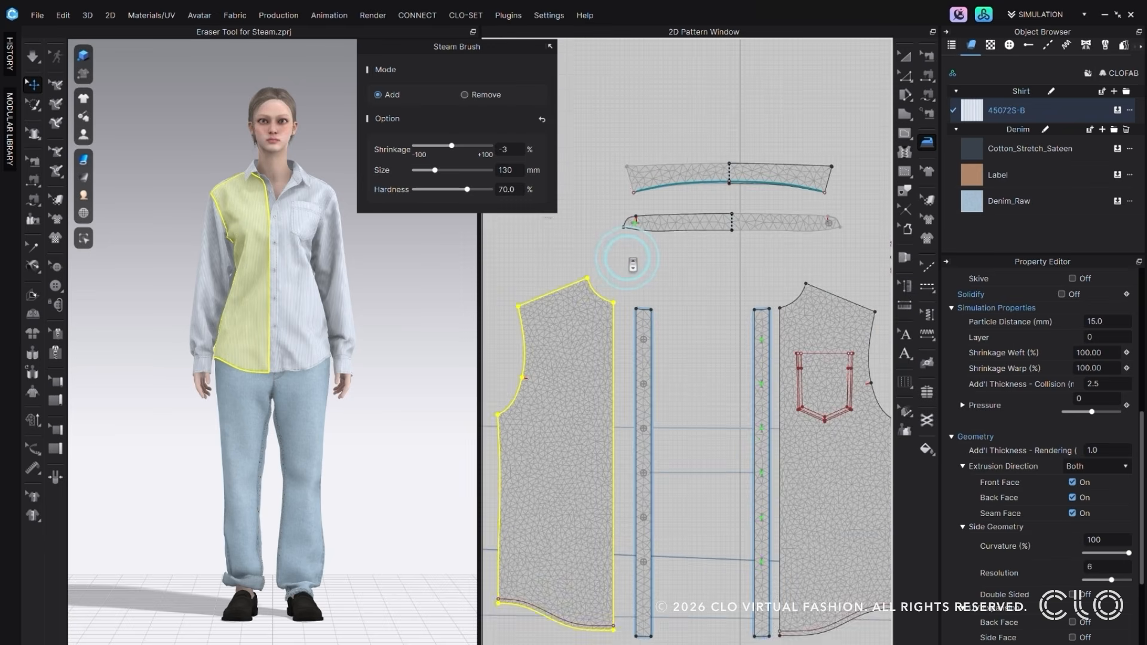
pyautogui.scroll(-2, 617, 209)
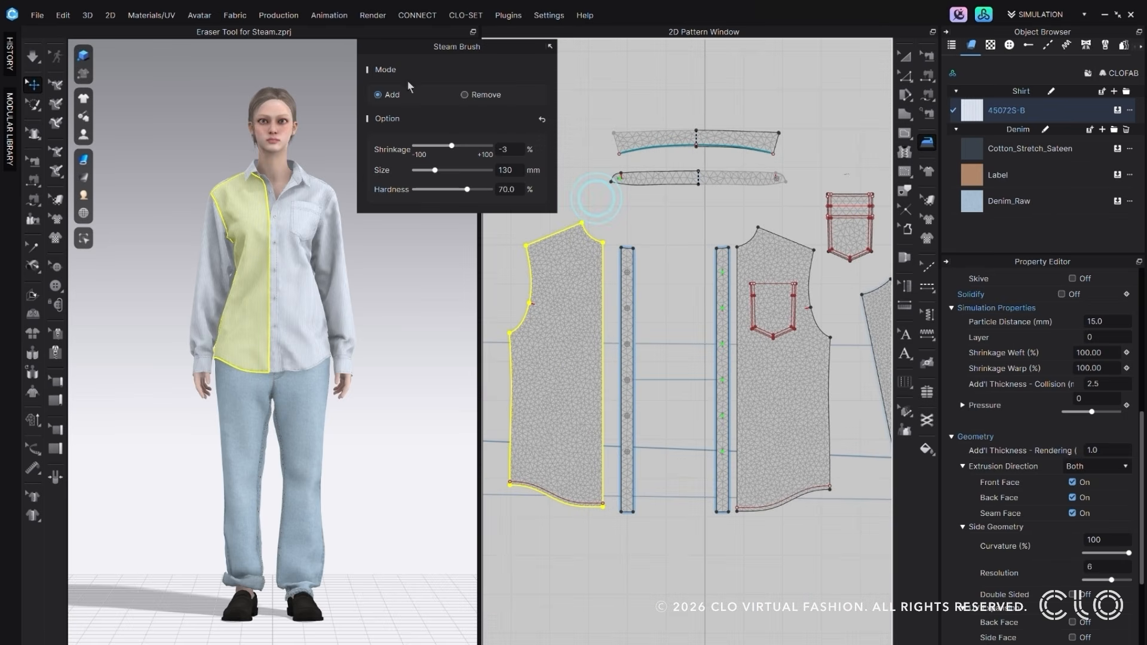
pyautogui.moveTo(452, 146)
pyautogui.mouseDown()
pyautogui.moveTo(443, 174)
pyautogui.moveTo(466, 174)
pyautogui.moveTo(435, 174)
pyautogui.moveTo(464, 190)
pyautogui.mouseUp()
# Step: Brush steam over the middle of the plain shirt front and the lower part of the pocketed front, and simulate the garment
pyautogui.moveTo(565, 353)
pyautogui.mouseDown()
pyautogui.moveTo(555, 399)
pyautogui.moveTo(576, 328)
pyautogui.moveTo(566, 398)
pyautogui.mouseUp()
pyautogui.moveTo(786, 479)
pyautogui.mouseDown()
pyautogui.moveTo(780, 452)
pyautogui.moveTo(796, 494)
pyautogui.moveTo(768, 499)
pyautogui.moveTo(782, 469)
pyautogui.moveTo(782, 487)
pyautogui.mouseUp()
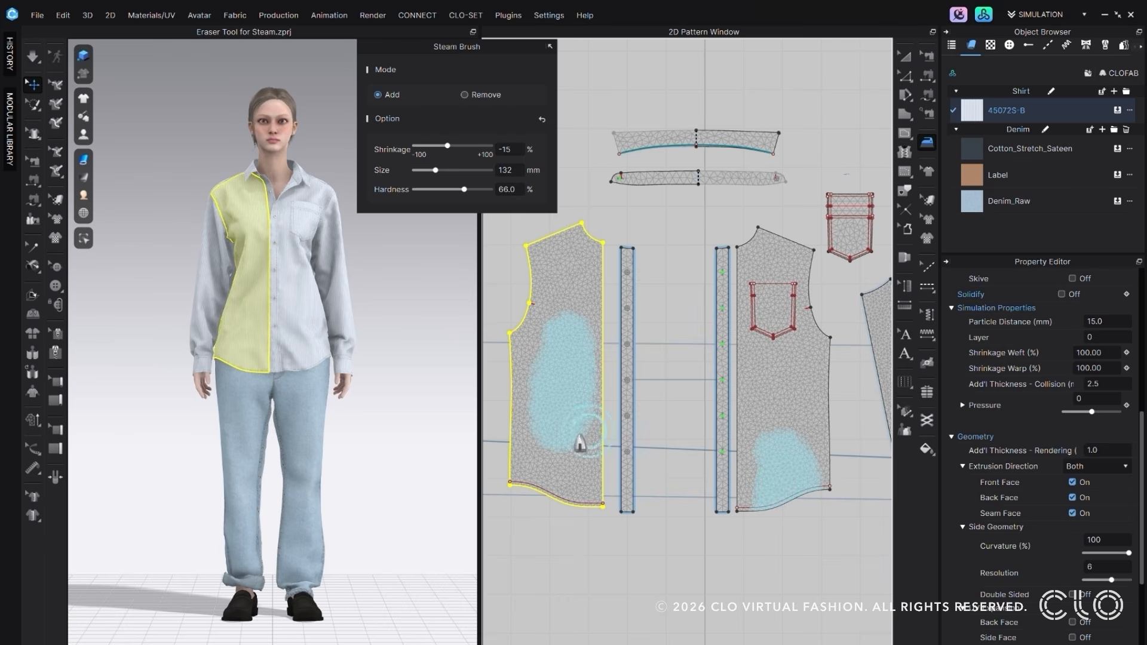
pyautogui.moveTo(785, 501); pyautogui.dragTo(794, 495)
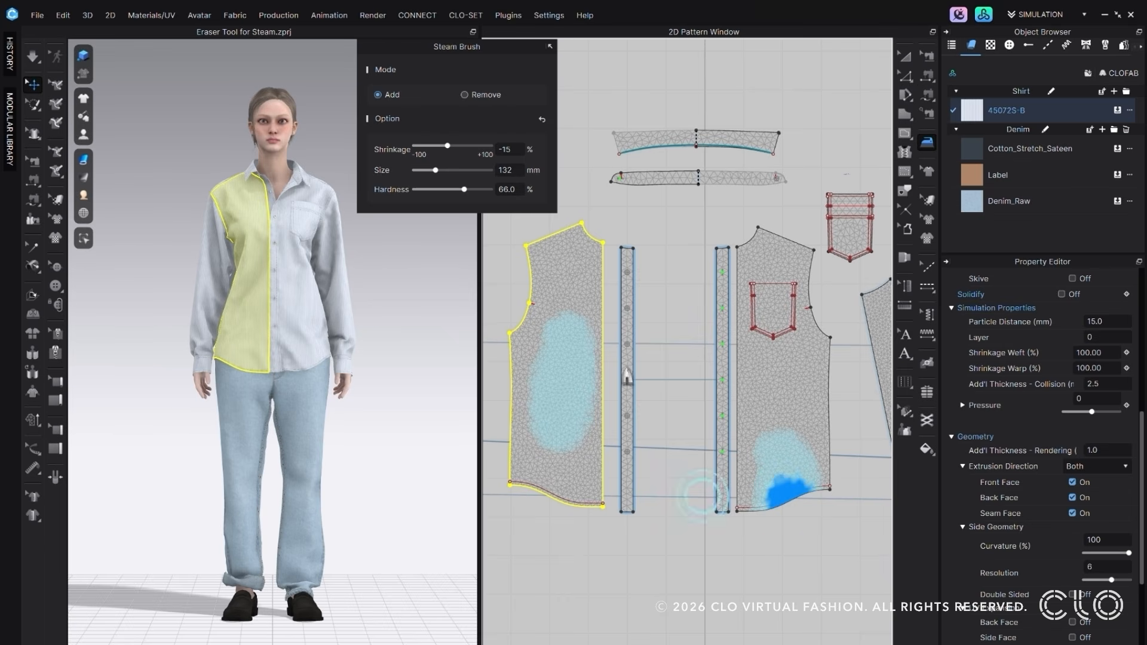
pyautogui.click(33, 58)
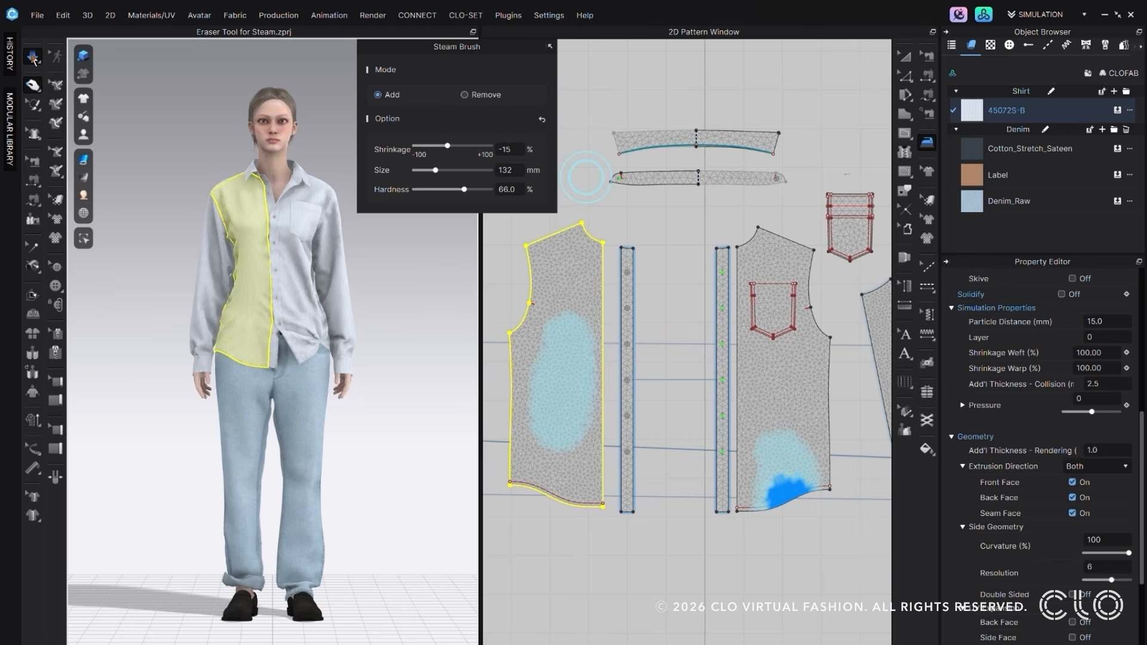
# Step: Switch the Steam Brush to Remove with 181 mm size and 58% hardness, and brush over the steam on the plain shirt front
pyautogui.click(33, 84)
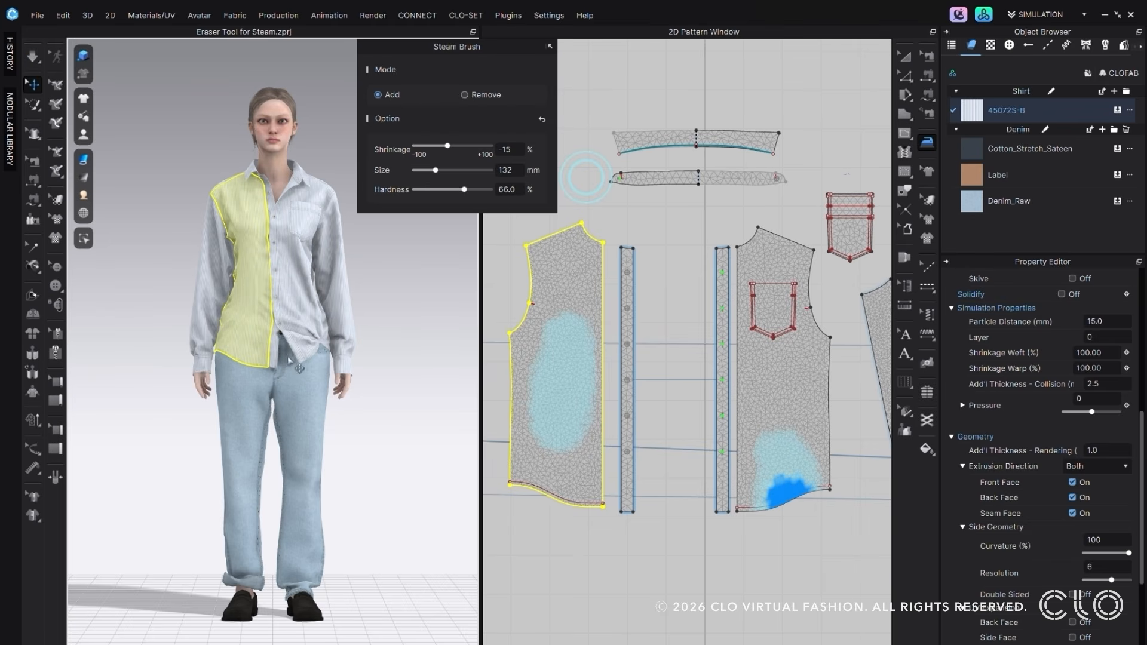
pyautogui.click(464, 95)
pyautogui.moveTo(469, 157)
pyautogui.mouseDown()
pyautogui.moveTo(408, 160)
pyautogui.moveTo(460, 158)
pyautogui.moveTo(455, 171)
pyautogui.moveTo(469, 170)
pyautogui.mouseUp()
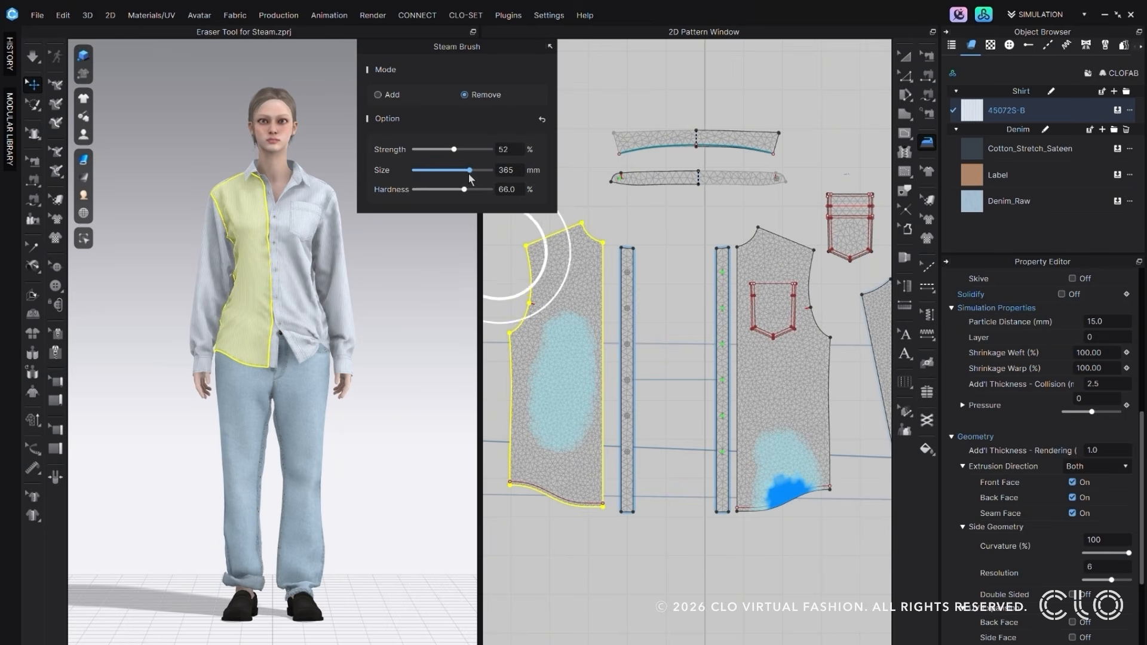
pyautogui.moveTo(469, 170)
pyautogui.mouseDown()
pyautogui.moveTo(442, 172)
pyautogui.moveTo(458, 191)
pyautogui.mouseUp()
pyautogui.moveTo(576, 340)
pyautogui.mouseDown()
pyautogui.moveTo(576, 403)
pyautogui.moveTo(568, 350)
pyautogui.moveTo(532, 409)
pyautogui.moveTo(574, 351)
pyautogui.moveTo(572, 441)
pyautogui.moveTo(573, 328)
pyautogui.moveTo(555, 432)
pyautogui.mouseUp()
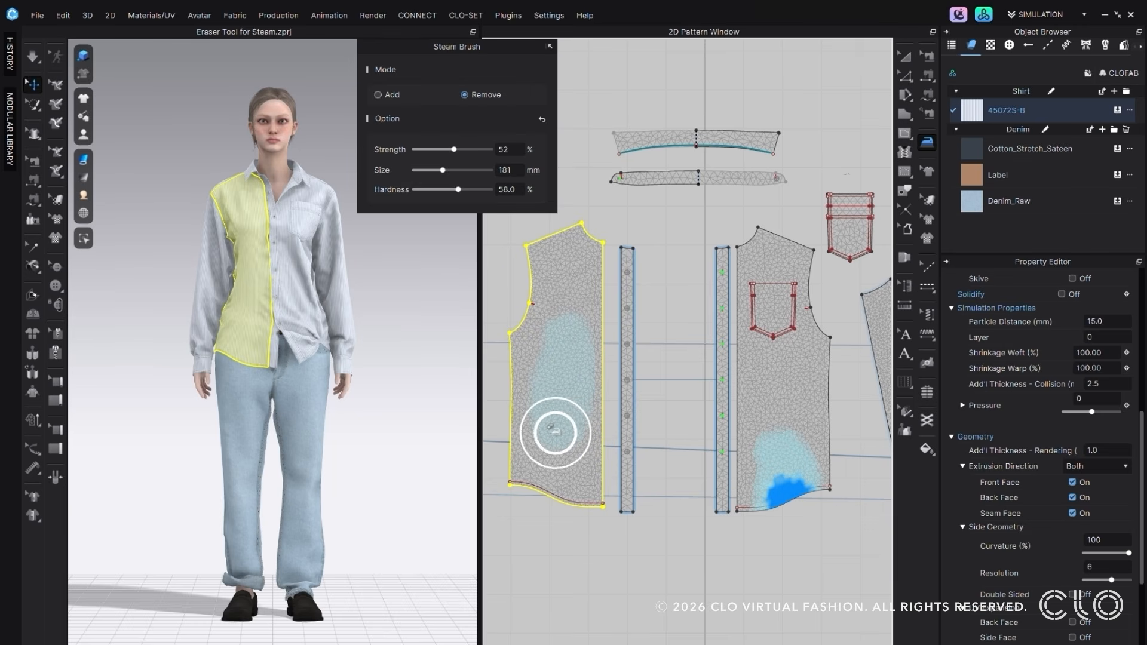
# Step: Raise the removal strength to 98%, erase the remaining steam from the plain shirt front, and simulate the garment
pyautogui.moveTo(455, 152); pyautogui.dragTo(488, 149)
pyautogui.moveTo(561, 343)
pyautogui.mouseDown()
pyautogui.moveTo(579, 366)
pyautogui.moveTo(592, 291)
pyautogui.moveTo(547, 438)
pyautogui.moveTo(565, 402)
pyautogui.moveTo(548, 314)
pyautogui.moveTo(581, 398)
pyautogui.mouseUp()
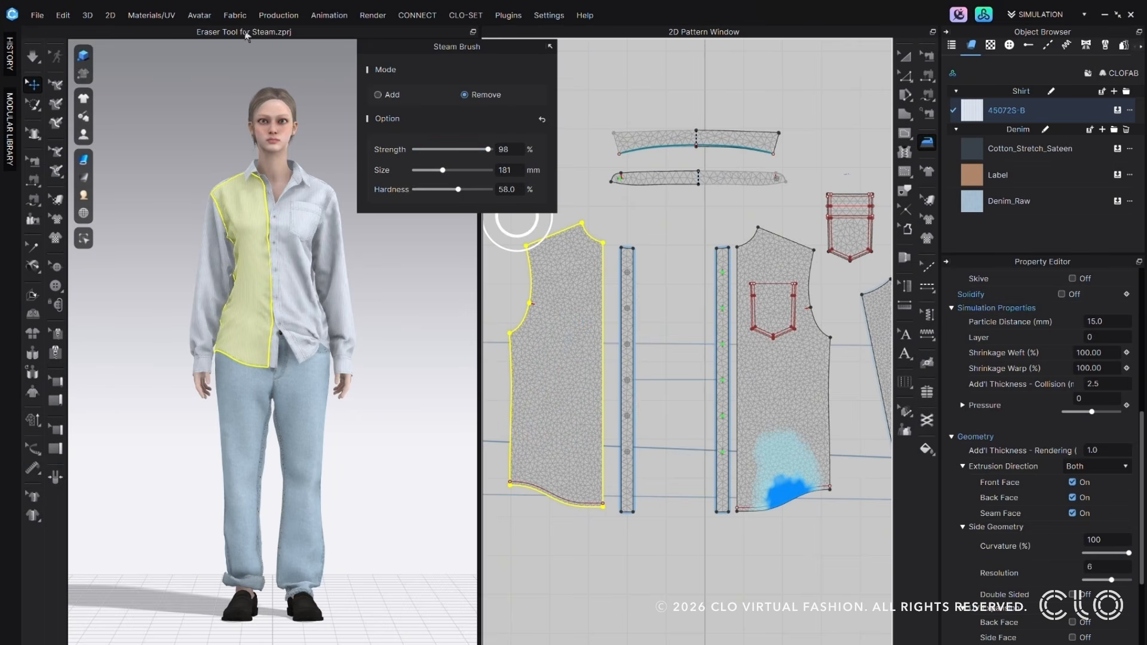
pyautogui.click(33, 56)
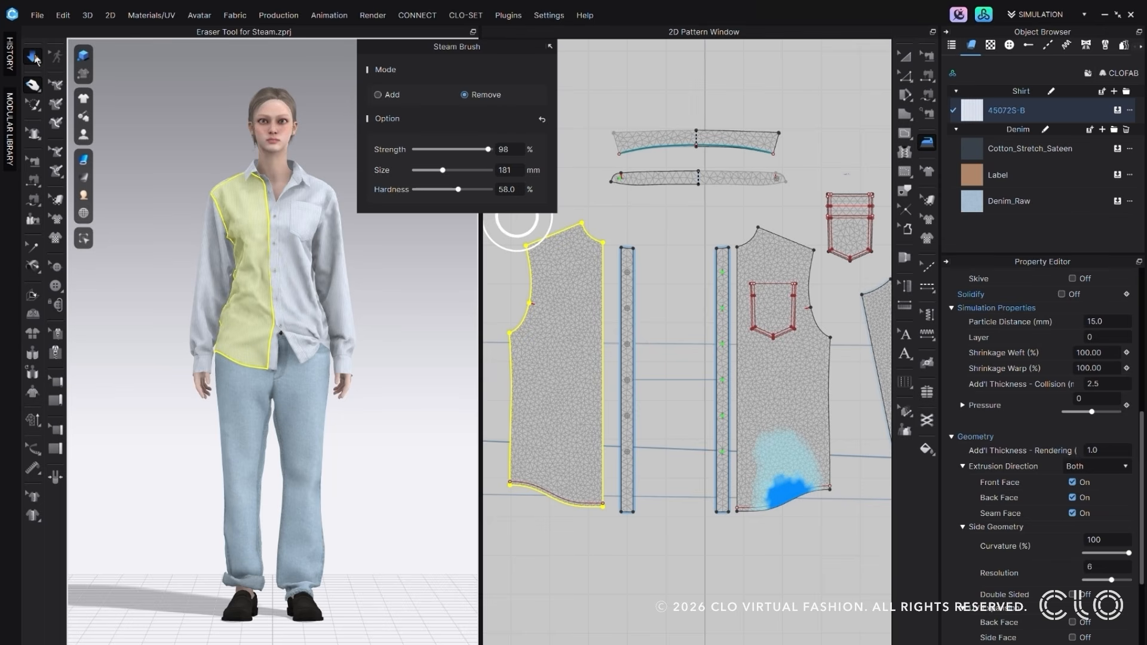
pyautogui.moveTo(233, 253); pyautogui.dragTo(221, 283)
pyautogui.click(221, 297)
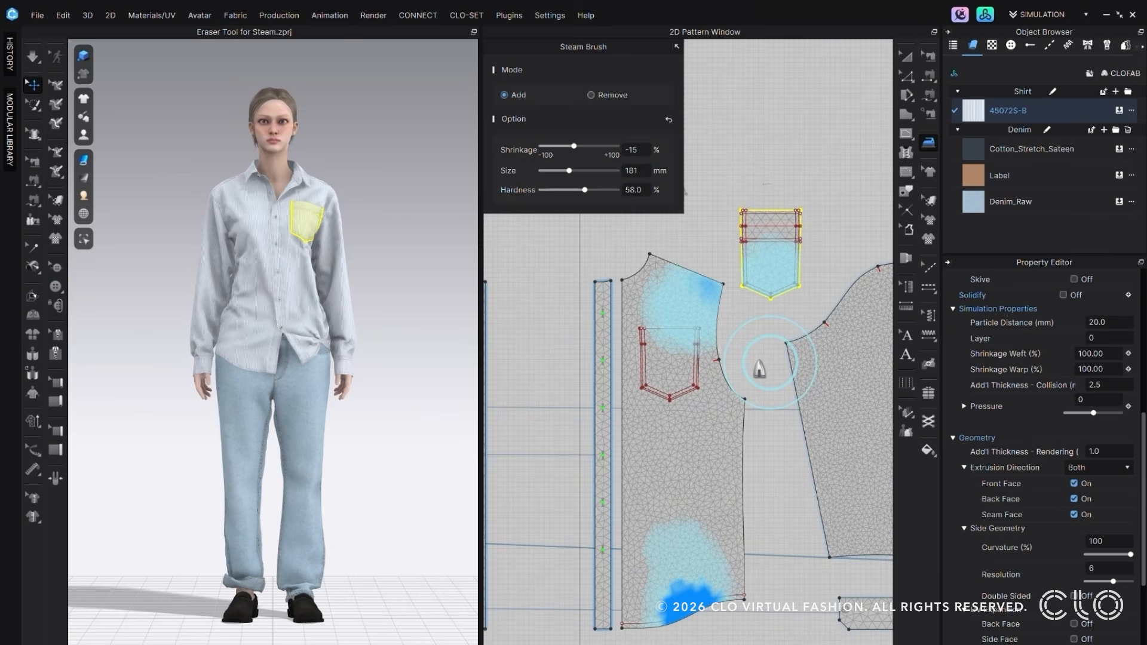
# Step: Remove the steam from only the pocketed shirt front pattern and simulate the garment
pyautogui.rightClick(689, 441)
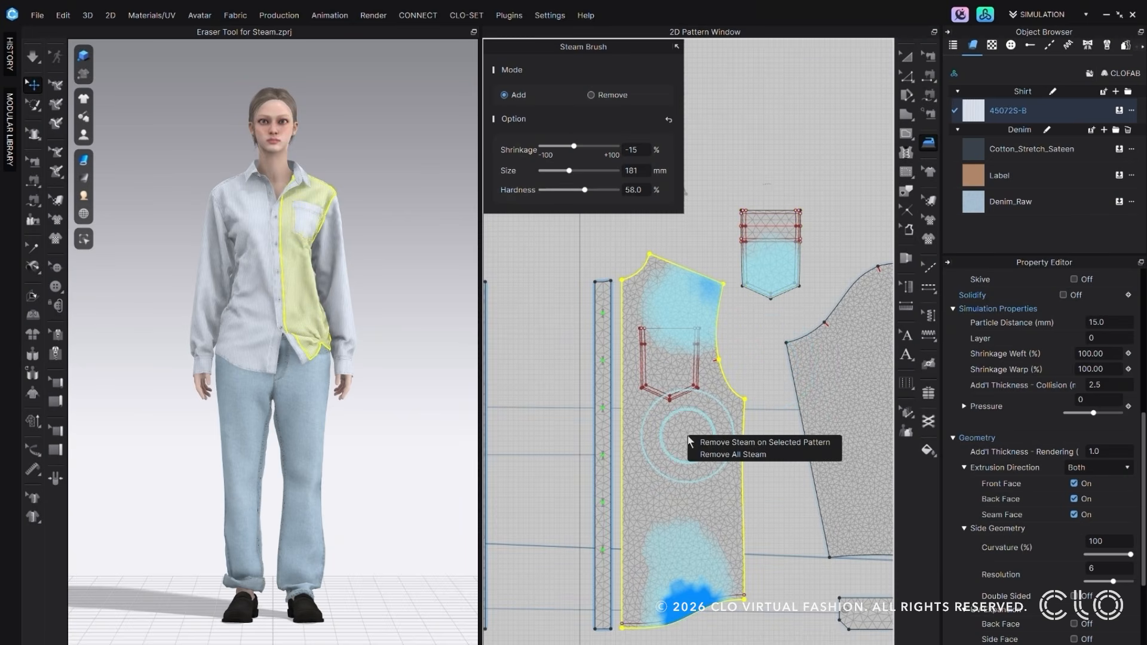
pyautogui.click(697, 443)
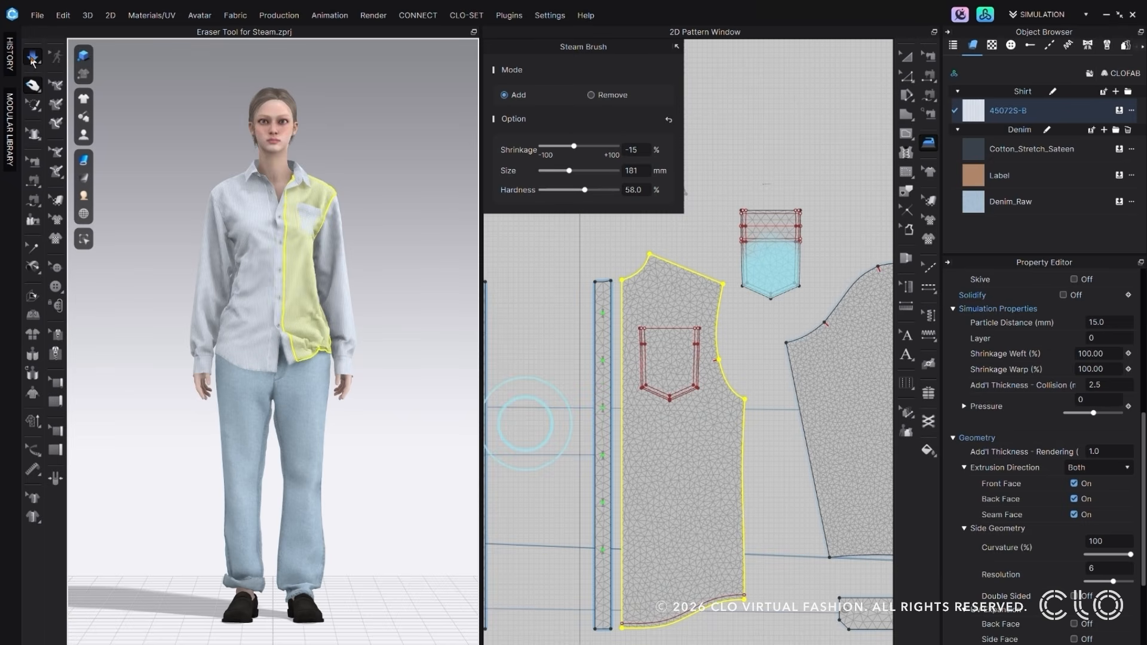
pyautogui.moveTo(297, 359)
pyautogui.mouseDown()
pyautogui.moveTo(292, 383)
pyautogui.moveTo(261, 336)
pyautogui.mouseUp()
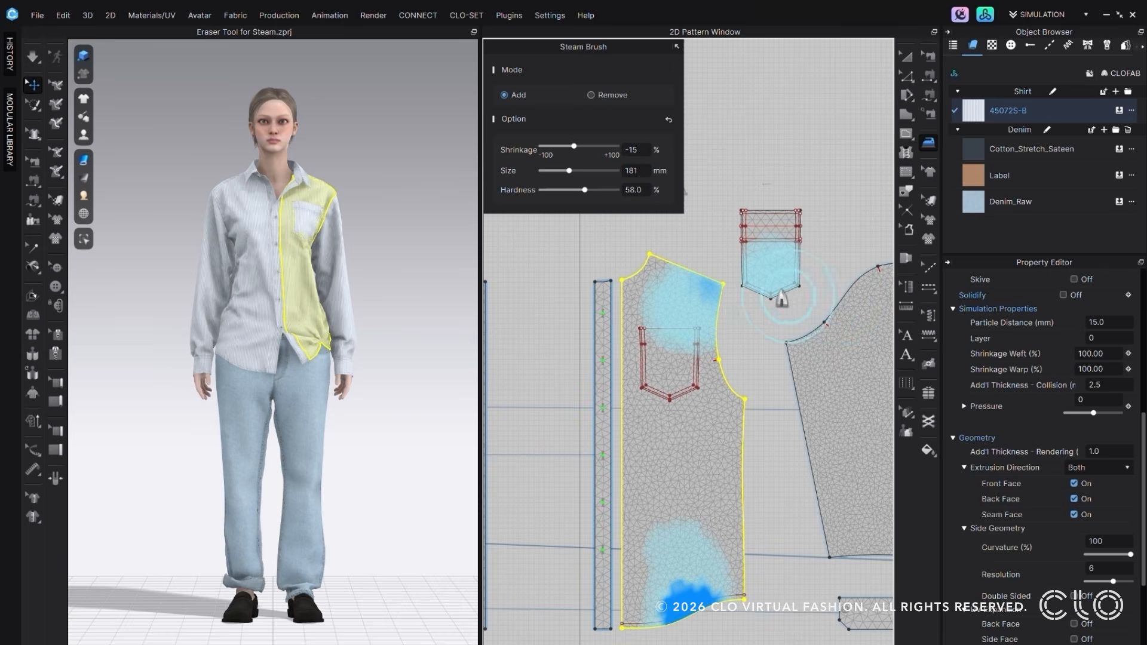
# Step: Remove all steam from the garment at once and pull the shirt's front hem during simulation
pyautogui.rightClick(774, 286)
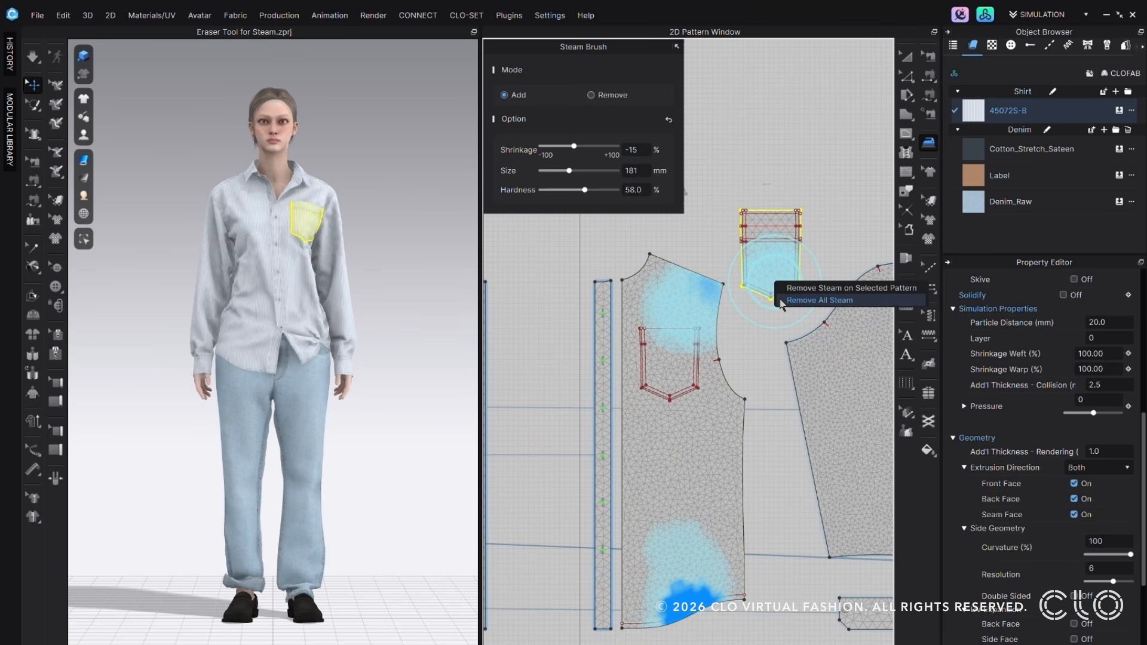
pyautogui.click(782, 301)
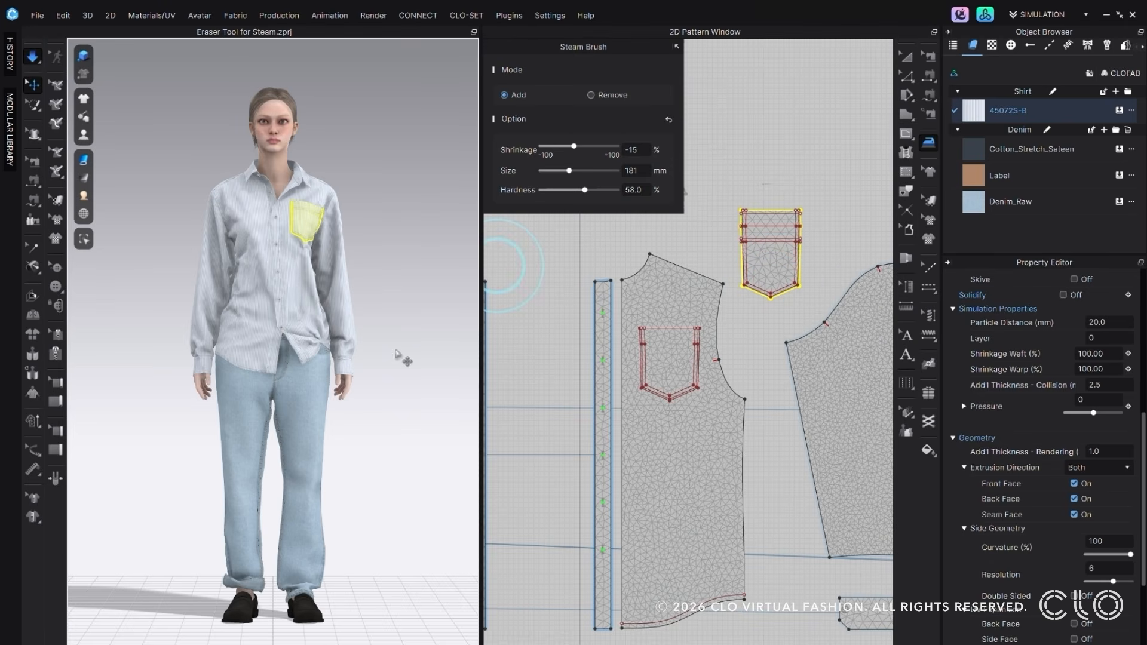
pyautogui.click(298, 357)
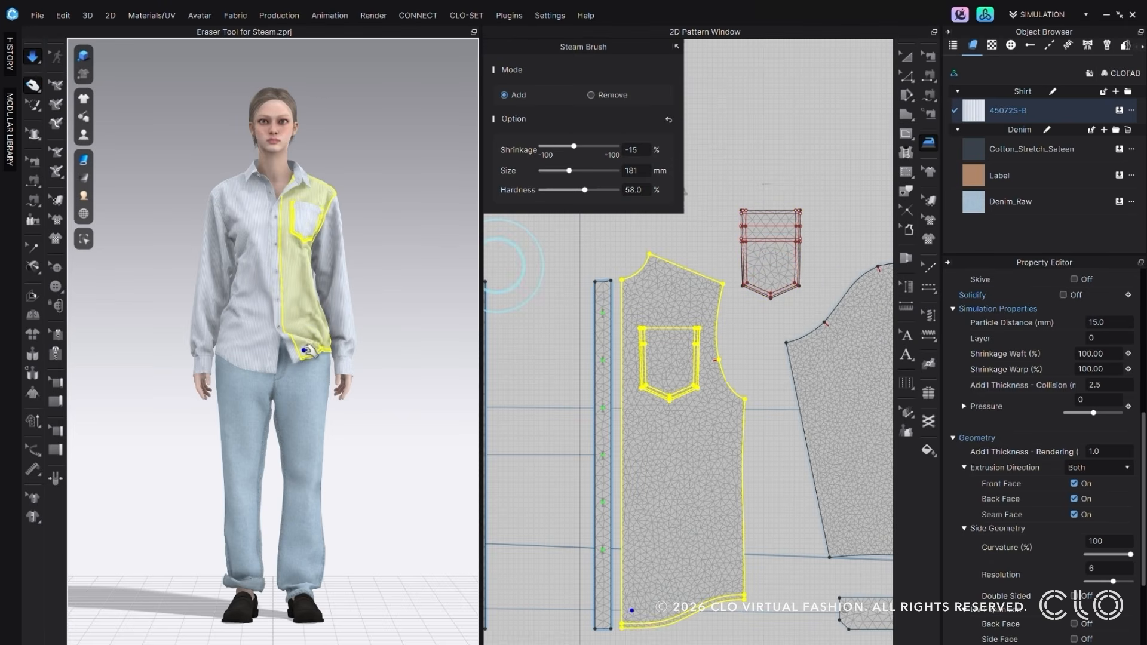
pyautogui.click(247, 362)
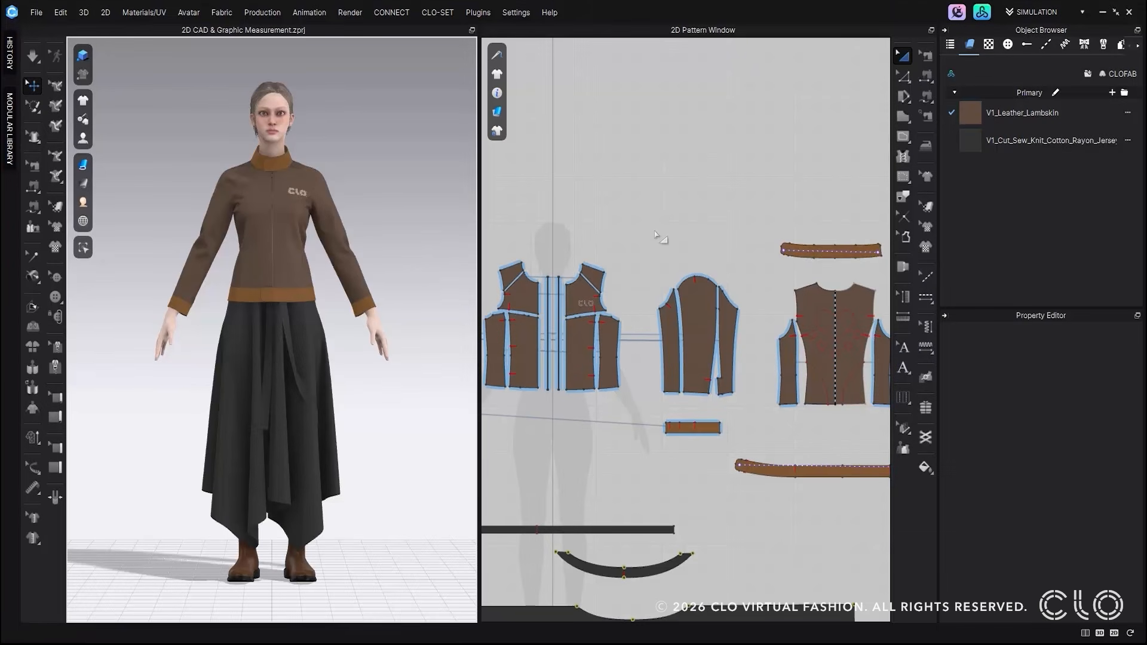
# Step: Examine the jacket's back panel and its internal lines in the 2D patterns and from behind in 3D
pyautogui.scroll(3, 857, 357)
pyautogui.scroll(2, 724, 358)
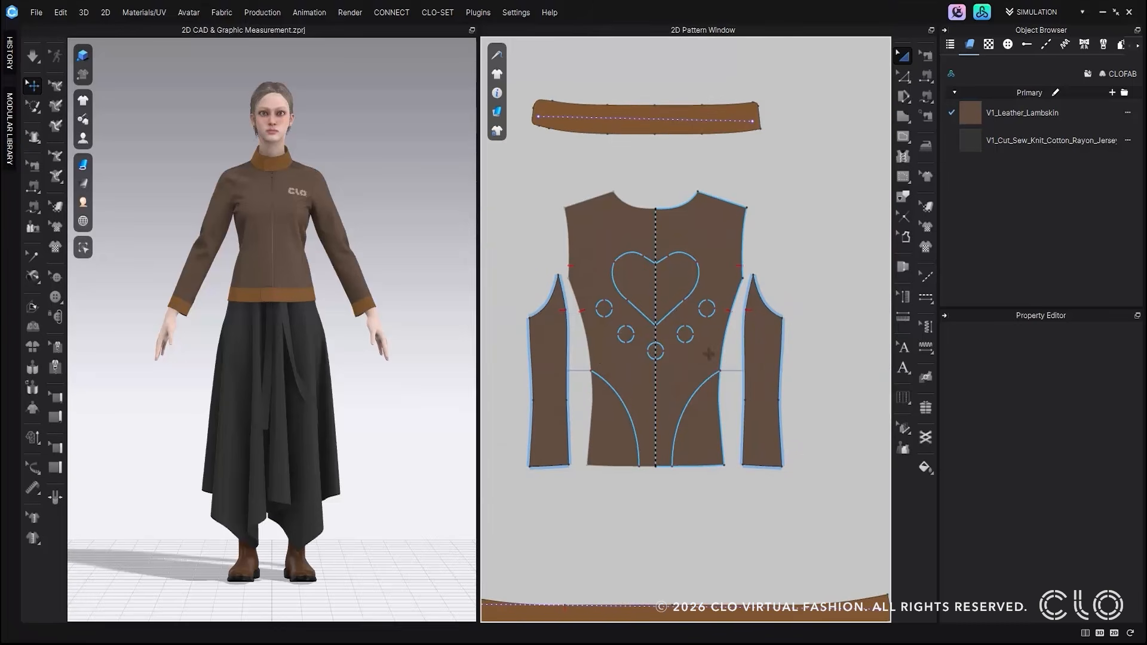
pyautogui.scroll(3, 704, 362)
pyautogui.scroll(-2, 772, 379)
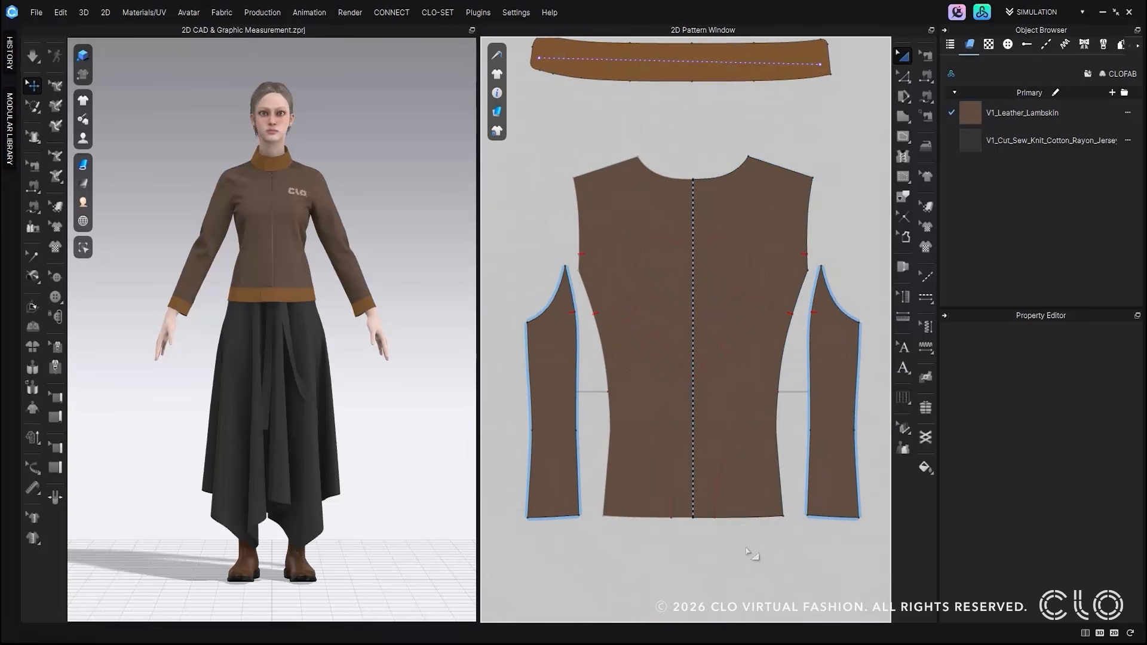
pyautogui.click(297, 190)
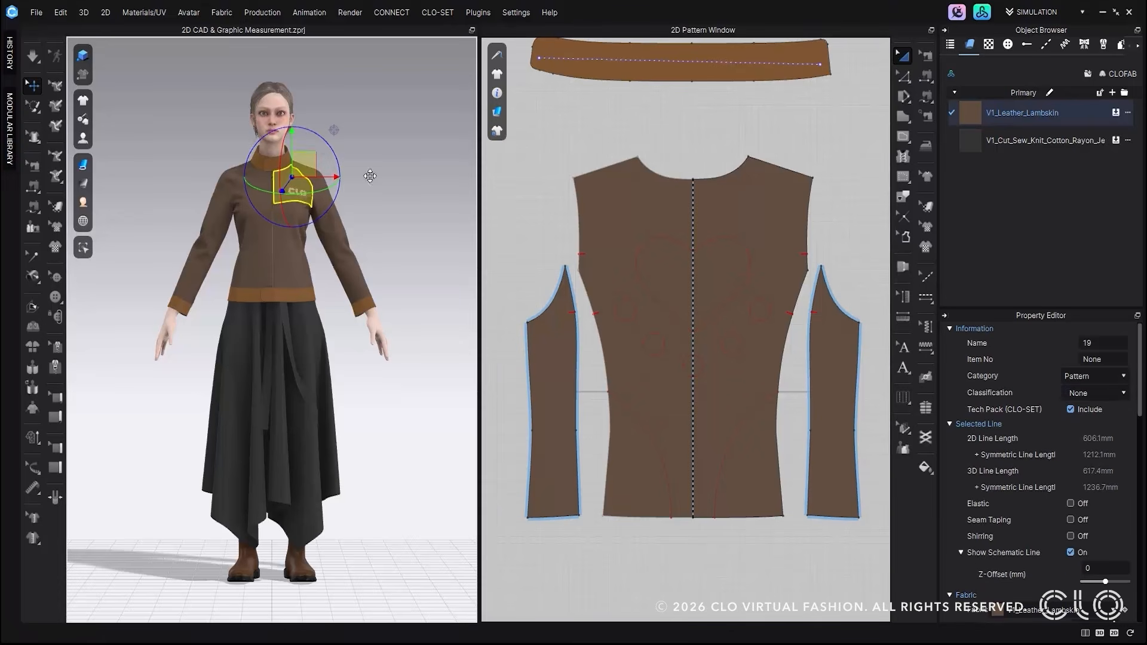
pyautogui.moveTo(384, 216); pyautogui.dragTo(365, 239, button='middle')
pyautogui.moveTo(286, 235); pyautogui.dragTo(186, 234, button='right')
pyautogui.moveTo(358, 274); pyautogui.dragTo(269, 260, button='right')
pyautogui.scroll(3, 323, 251)
pyautogui.click(421, 177)
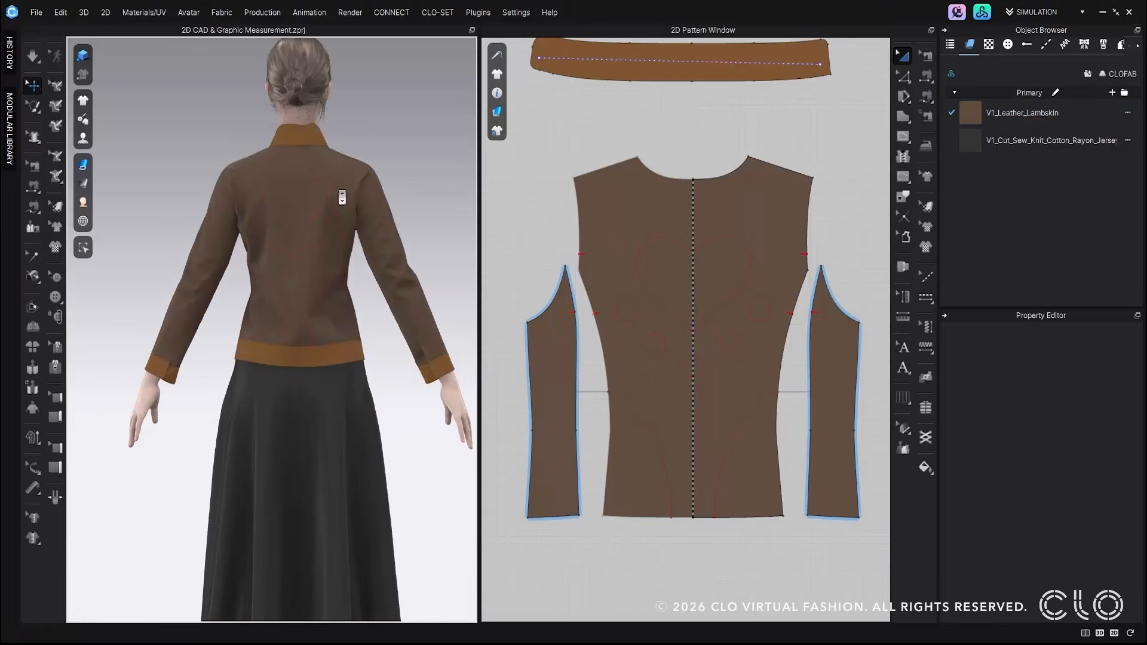
pyautogui.scroll(4, 342, 197)
pyautogui.moveTo(289, 363); pyautogui.dragTo(292, 367, button='right')
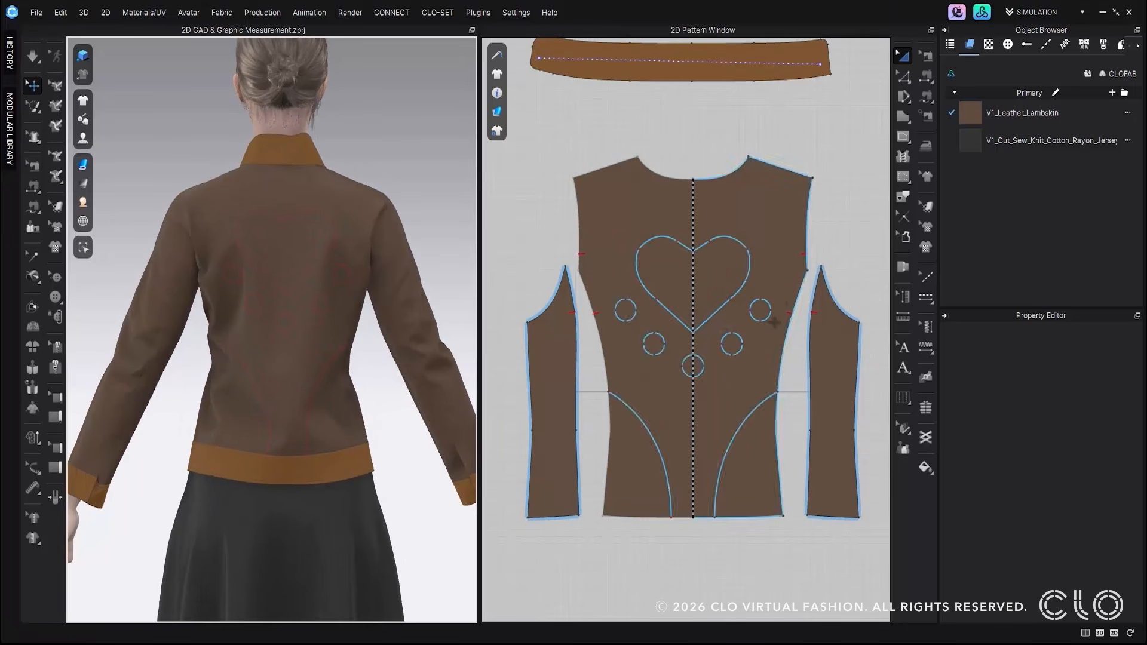
# Step: Trace the back panel's upper outline, its hem and the two curved internal lines as a new pattern placed beside the original
pyautogui.click(903, 196)
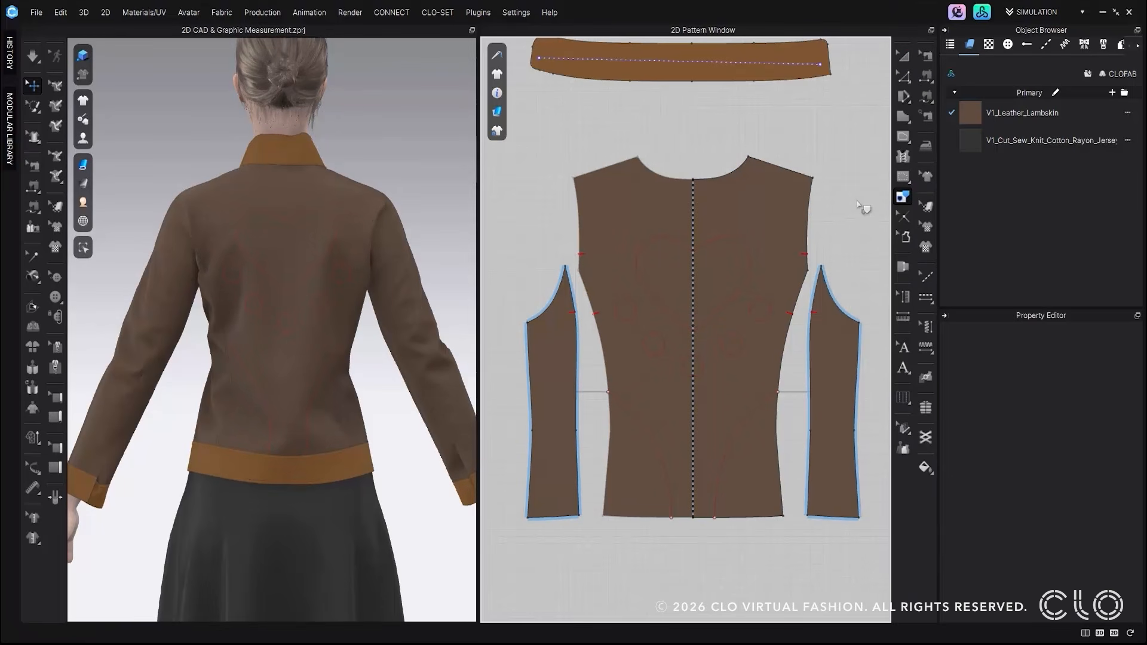
pyautogui.click(810, 227)
pyautogui.keyDown('shift'); pyautogui.click(799, 173); pyautogui.keyUp('shift')
pyautogui.keyDown('shift'); pyautogui.click(720, 175); pyautogui.keyUp('shift')
pyautogui.keyDown('shift'); pyautogui.click(662, 174); pyautogui.keyUp('shift')
pyautogui.keyDown('shift'); pyautogui.click(604, 167); pyautogui.keyUp('shift')
pyautogui.keyDown('shift'); pyautogui.click(578, 209); pyautogui.keyUp('shift')
pyautogui.keyDown('shift'); pyautogui.click(588, 287); pyautogui.keyUp('shift')
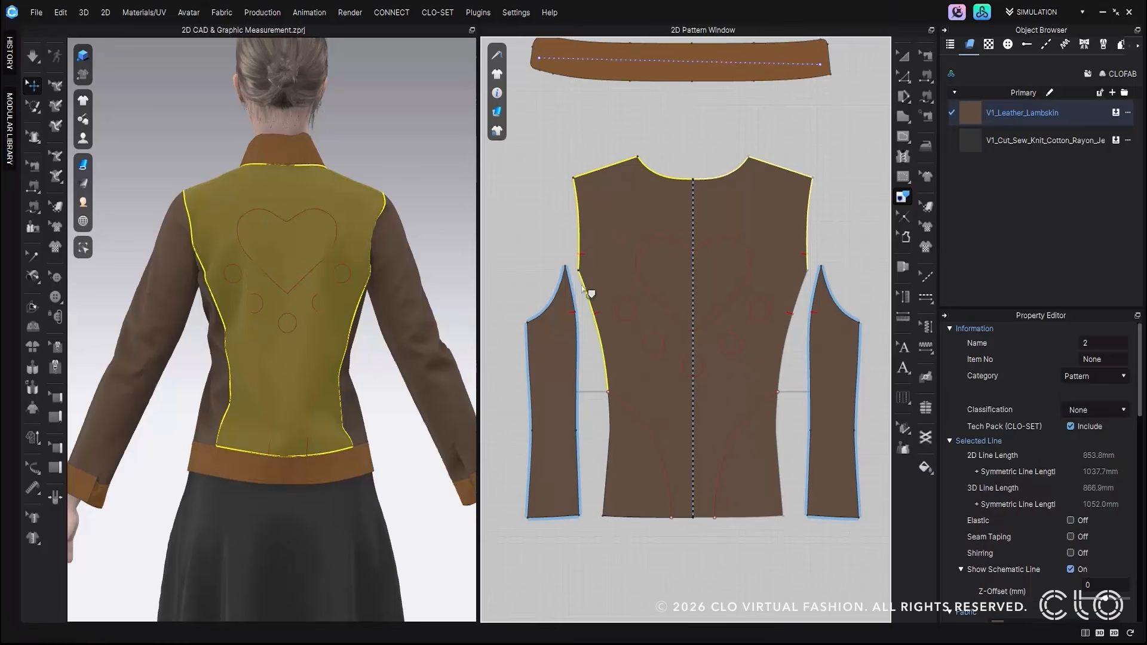
pyautogui.keyDown('shift'); pyautogui.click(624, 403); pyautogui.keyUp('shift')
pyautogui.keyDown('shift'); pyautogui.click(683, 517); pyautogui.keyUp('shift')
pyautogui.keyDown('shift'); pyautogui.click(725, 515); pyautogui.keyUp('shift')
pyautogui.keyDown('shift'); pyautogui.click(770, 403); pyautogui.keyUp('shift')
pyautogui.keyDown('shift'); pyautogui.click(785, 376); pyautogui.keyUp('shift')
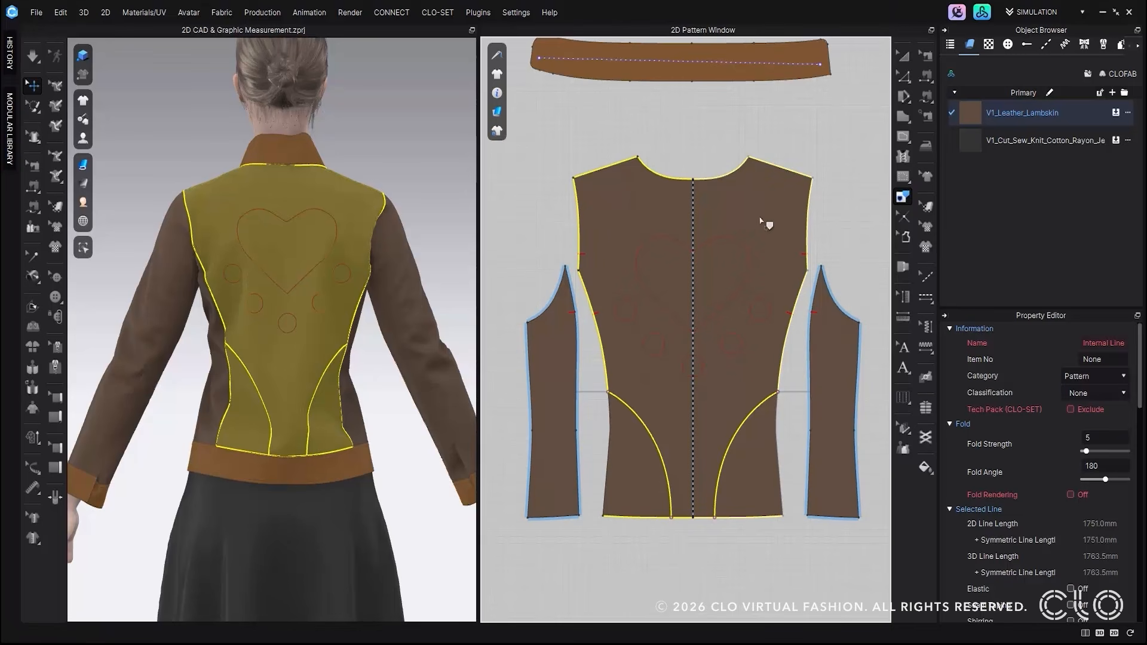
pyautogui.rightClick(809, 207)
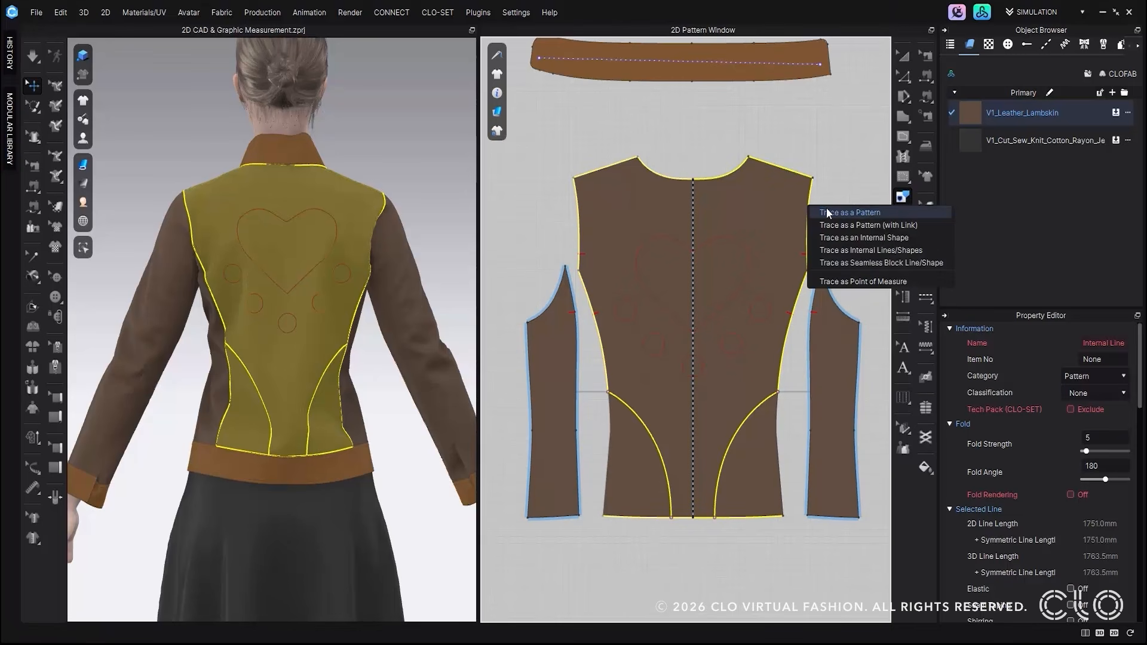
pyautogui.click(878, 213)
pyautogui.scroll(-4, 766, 339)
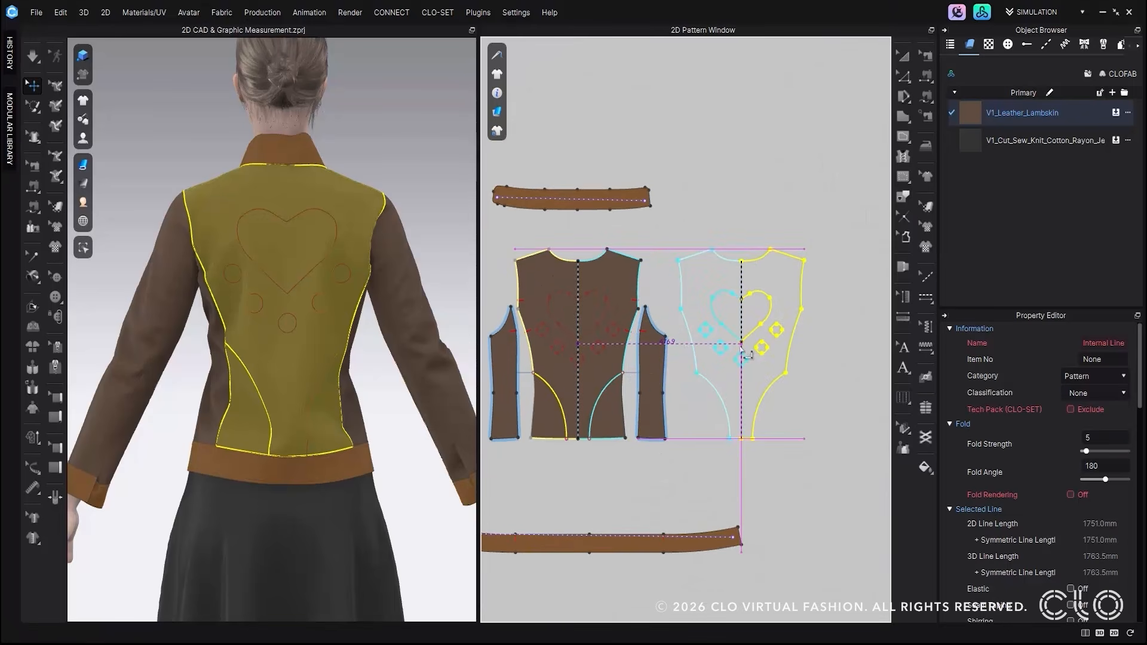
pyautogui.click(750, 348)
pyautogui.scroll(3, 763, 380)
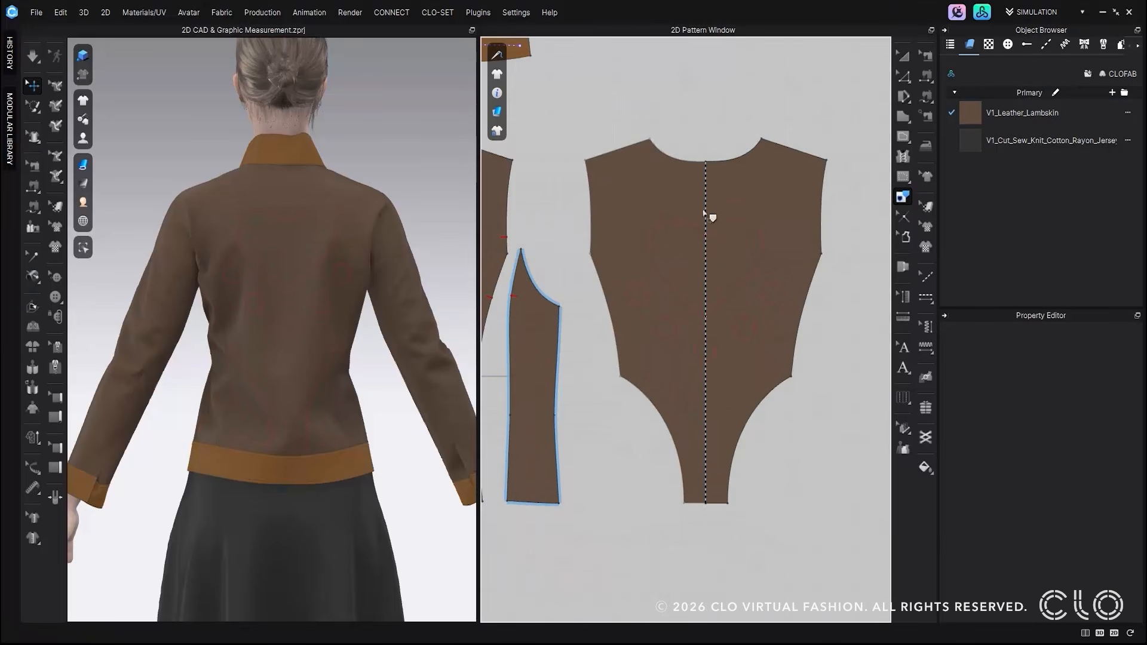
pyautogui.scroll(-2, 720, 337)
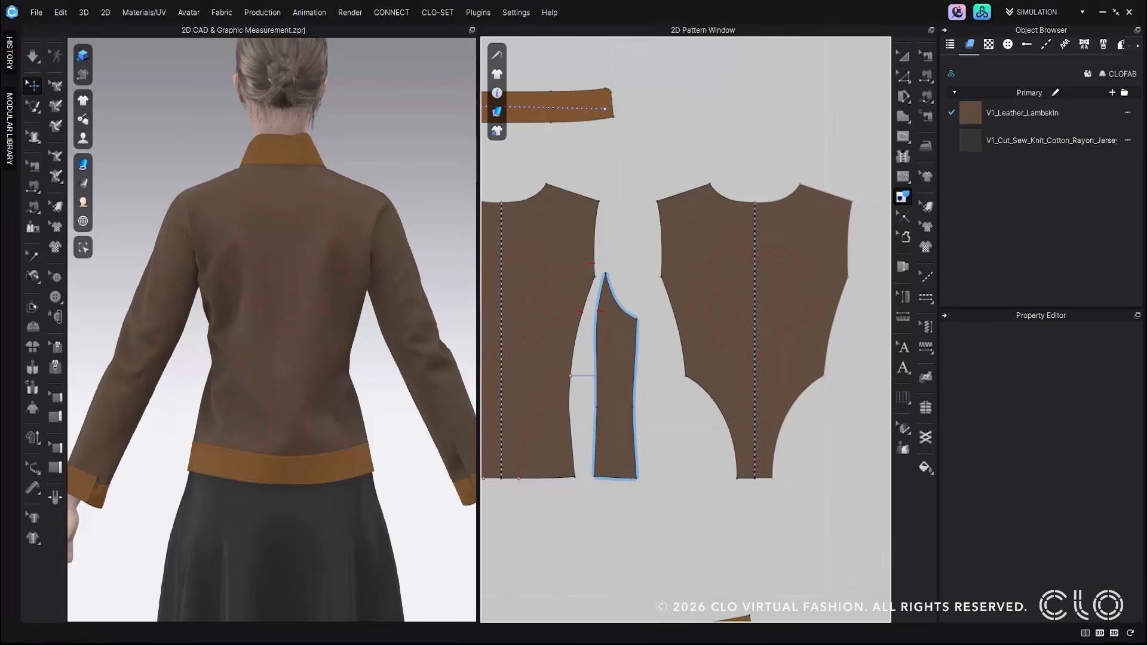
# Step: Turn the 3D garment from its back to a full front view
pyautogui.scroll(-3, 257, 399)
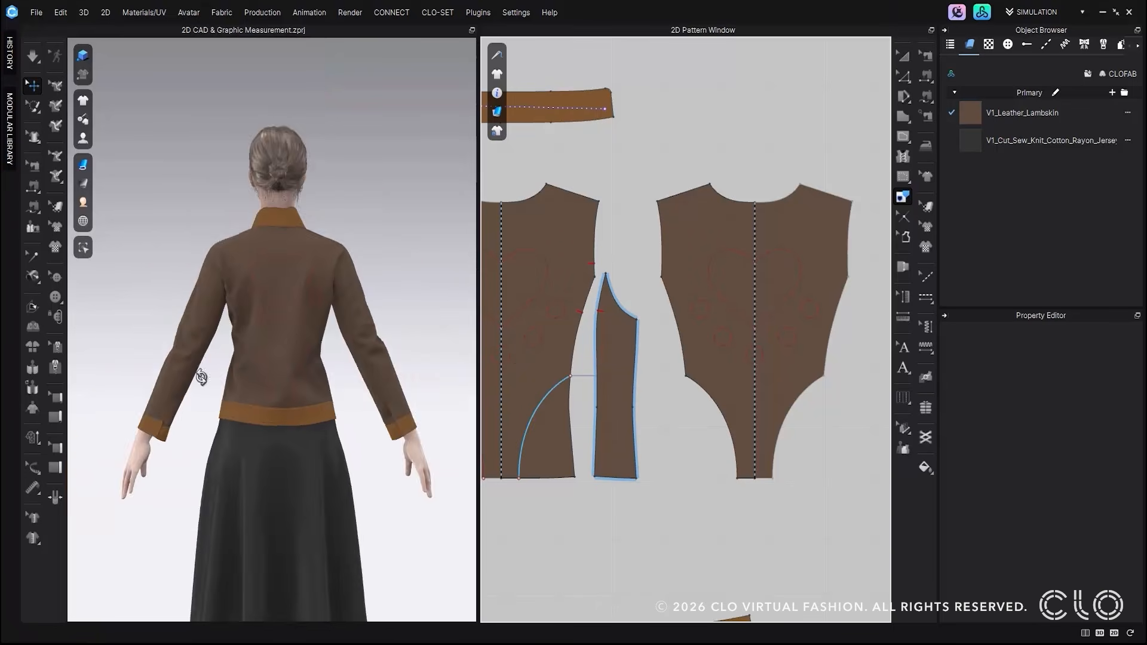
pyautogui.moveTo(207, 382); pyautogui.dragTo(350, 390, button='right')
pyautogui.scroll(-1, 350, 389)
pyautogui.scroll(-6, 351, 389)
pyautogui.press('2')
pyautogui.moveTo(466, 320); pyautogui.dragTo(346, 325, button='middle')
pyautogui.moveTo(294, 362); pyautogui.dragTo(344, 355, button='middle')
pyautogui.moveTo(285, 396); pyautogui.dragTo(352, 391, button='middle')
pyautogui.scroll(5, 352, 391)
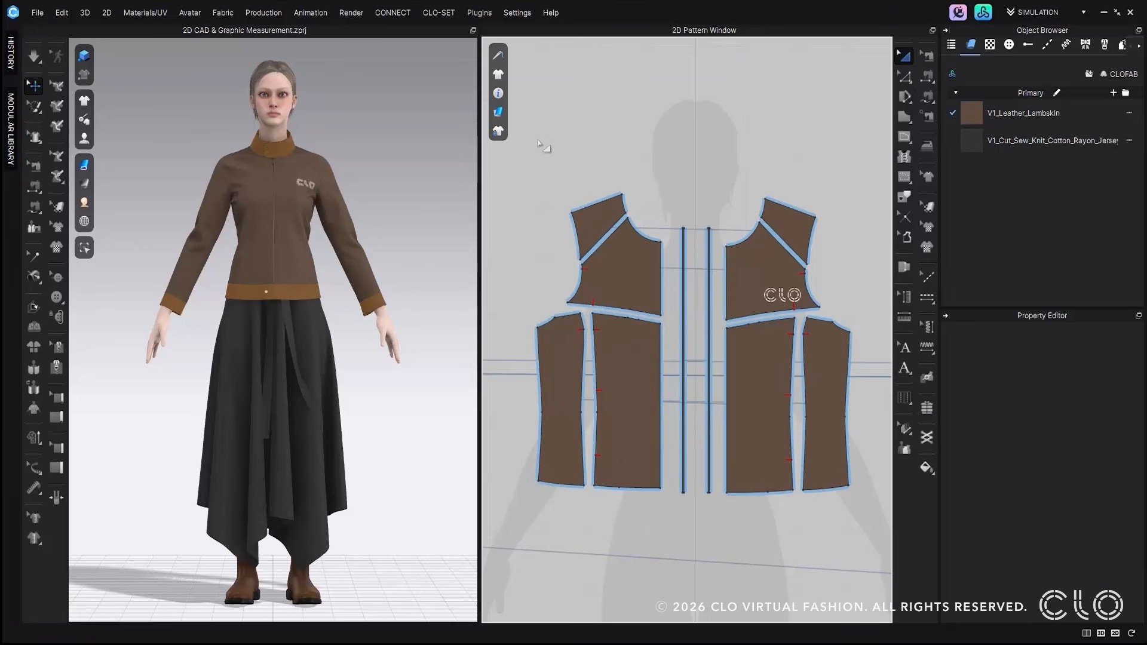
# Step: Add a custom measurement to the CLO logo graphic, running vertically from its upper edge to the front panel's slanted upper outline
pyautogui.scroll(3, 275, 350)
pyautogui.scroll(5, 274, 350)
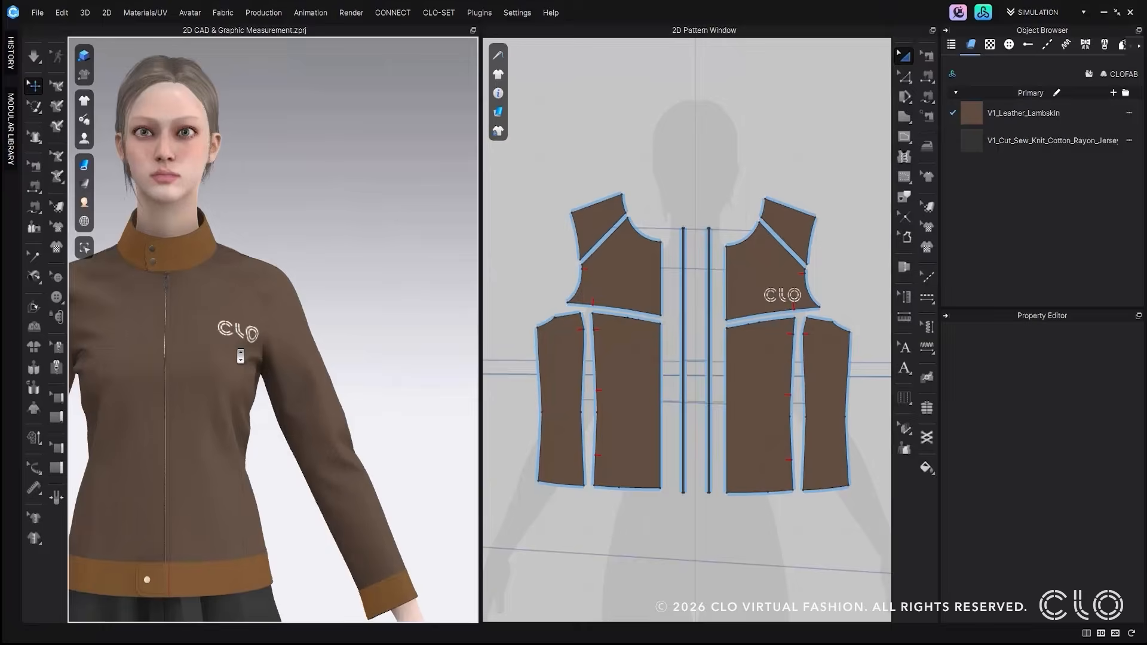
pyautogui.scroll(5, 323, 377)
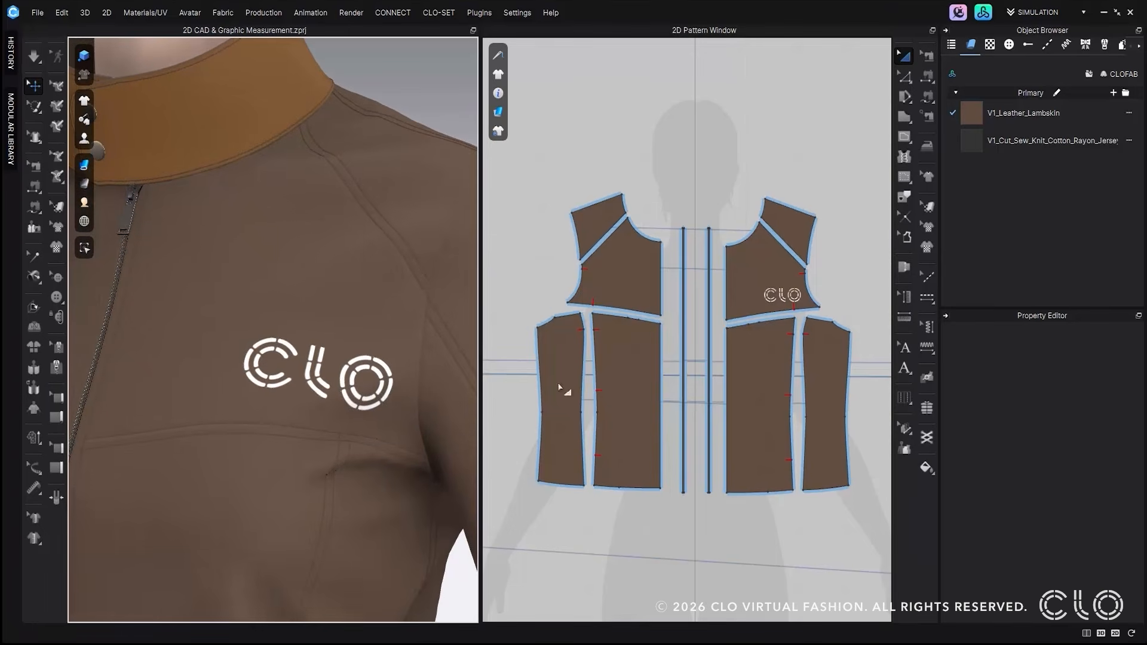
pyautogui.scroll(5, 794, 293)
pyautogui.scroll(3, 791, 348)
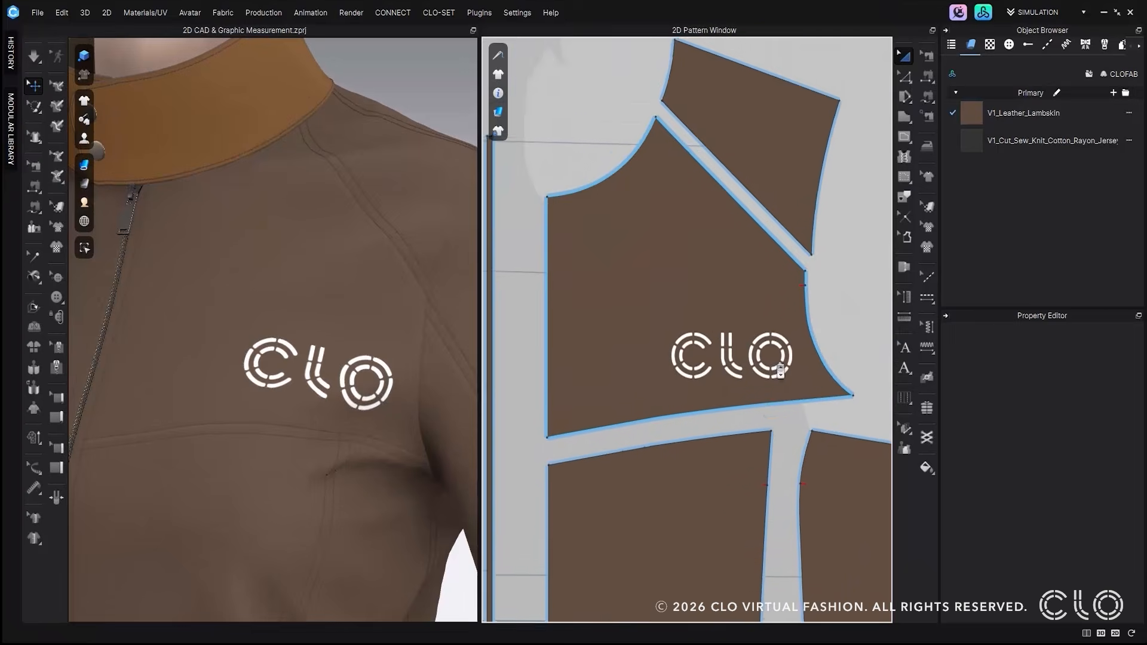
pyautogui.moveTo(737, 399); pyautogui.dragTo(754, 430, button='middle')
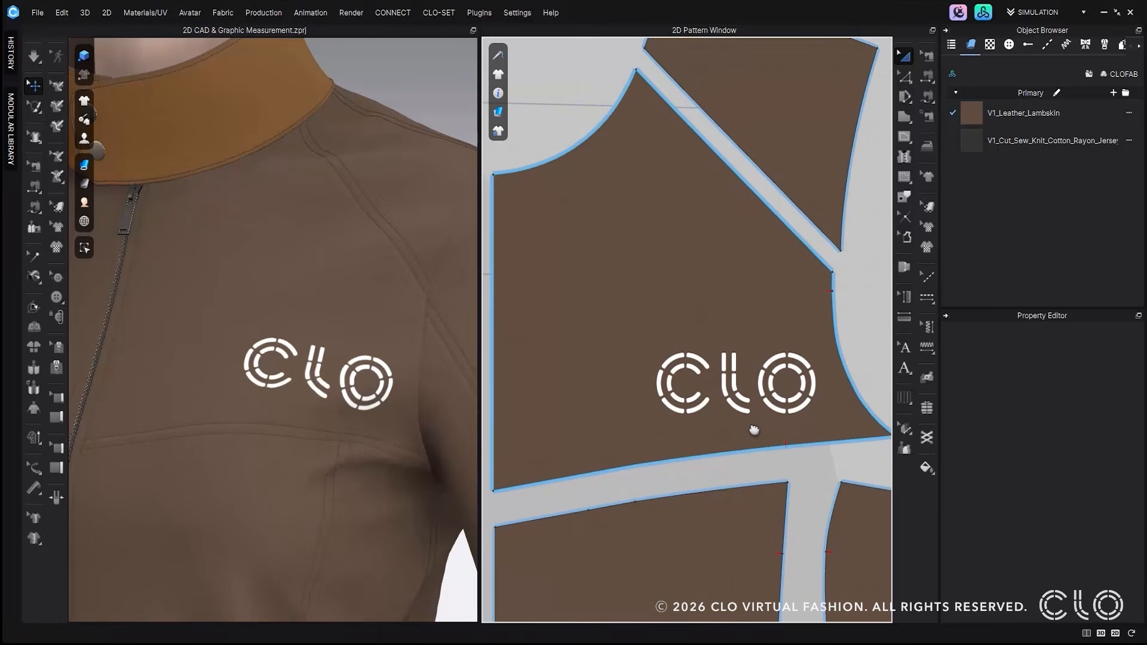
pyautogui.click(933, 228)
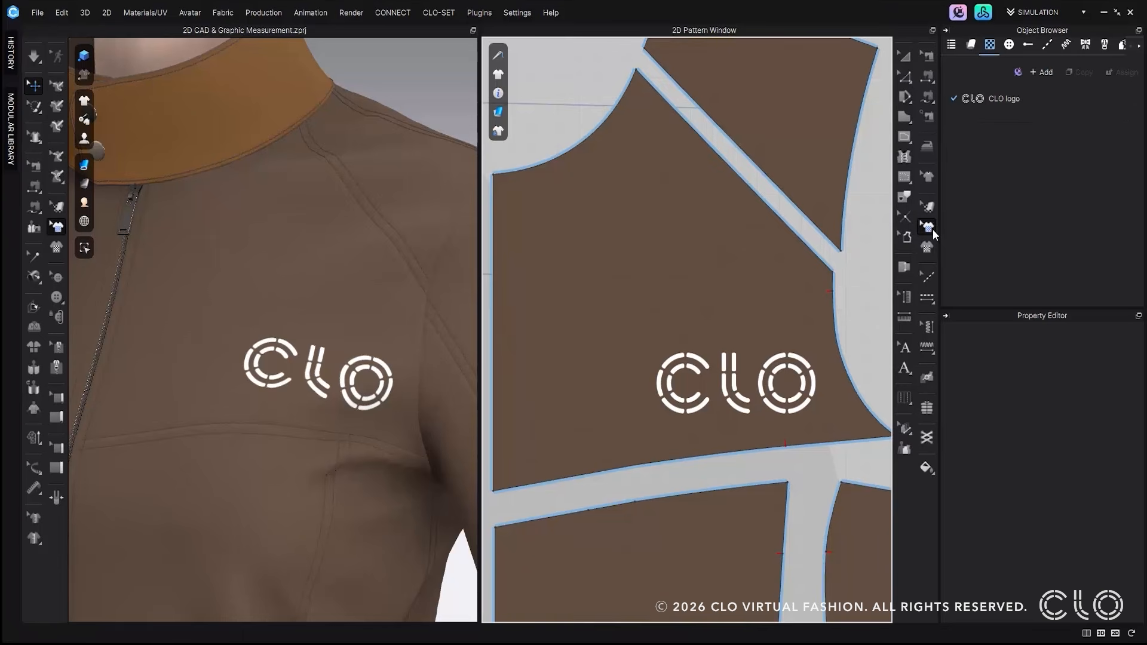
pyautogui.click(734, 389)
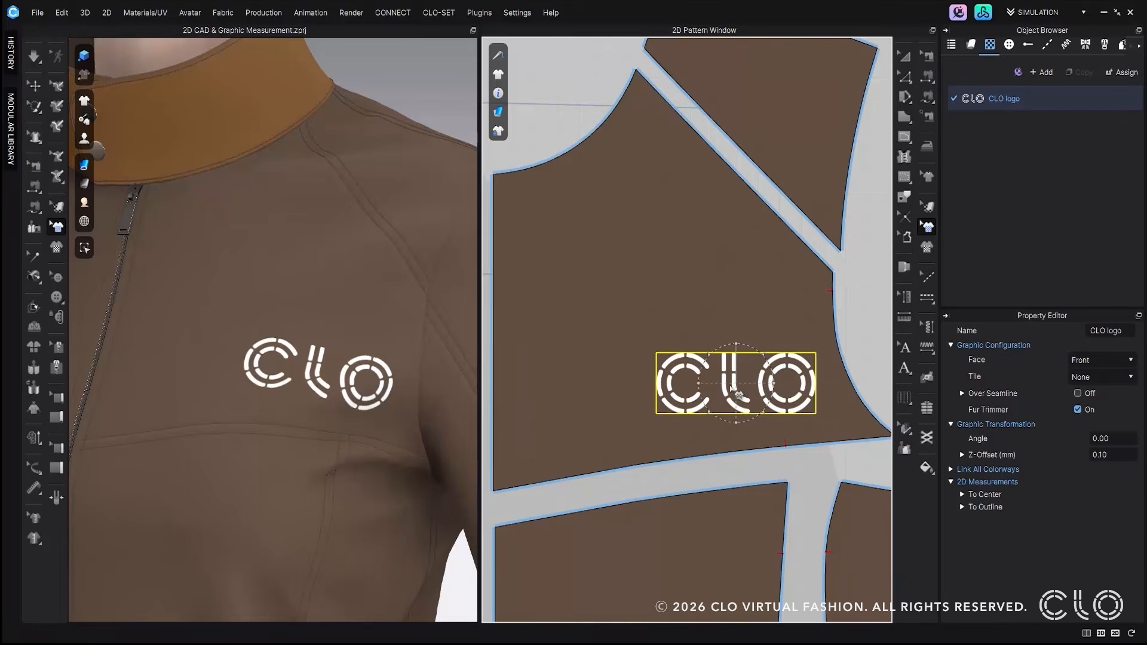
pyautogui.rightClick(732, 388)
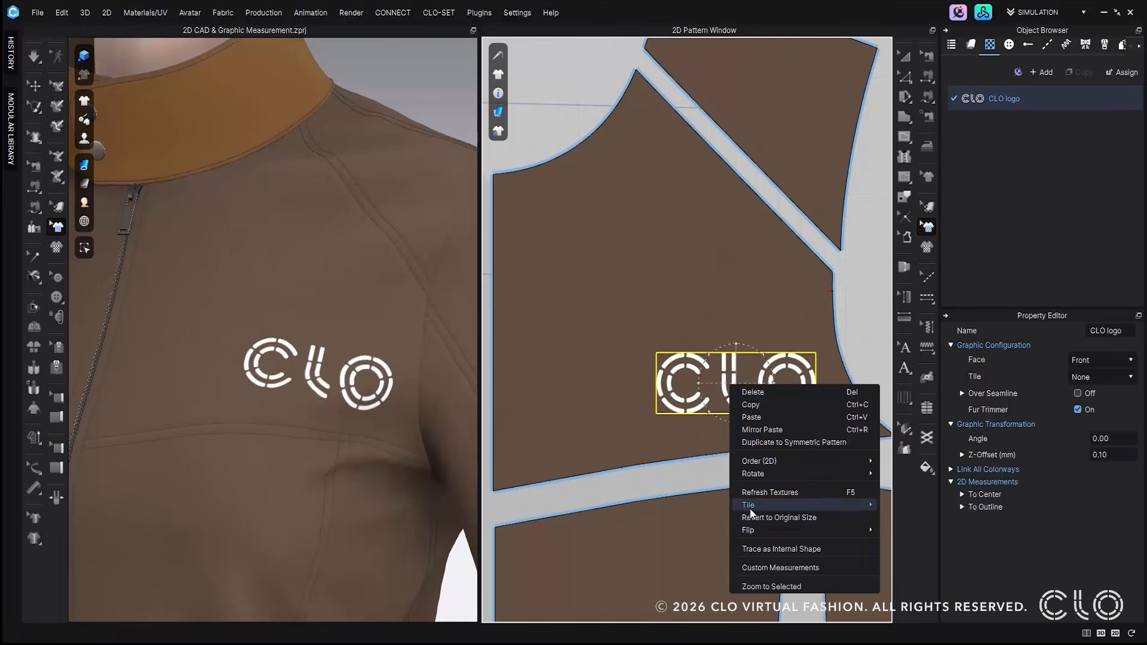
pyautogui.click(833, 569)
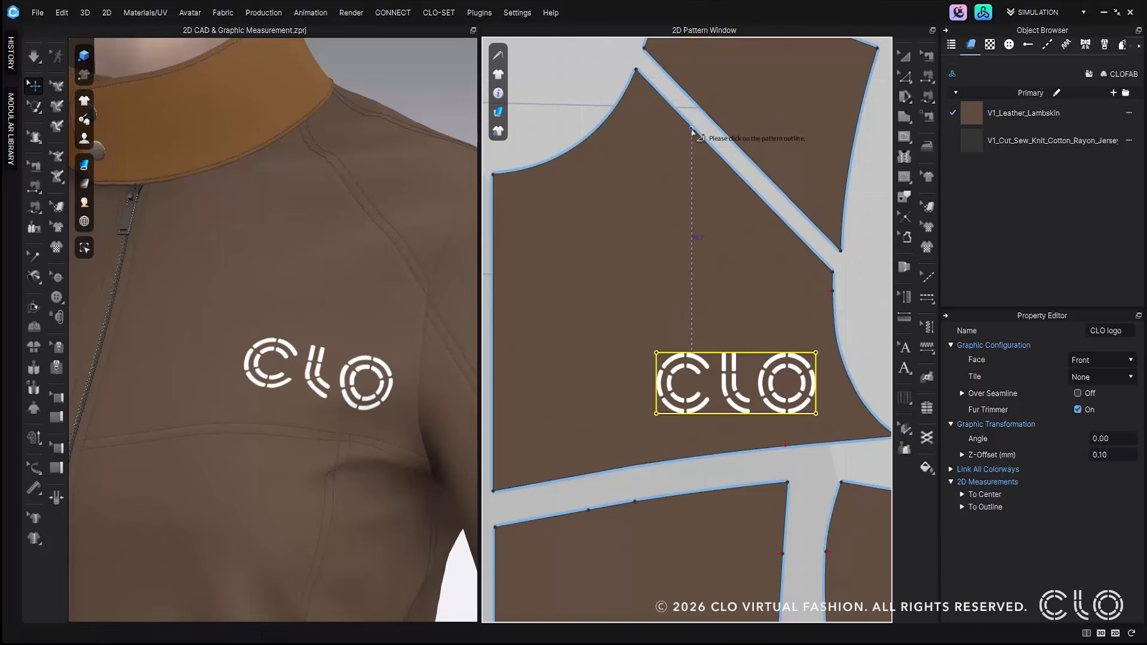
pyautogui.click(691, 125)
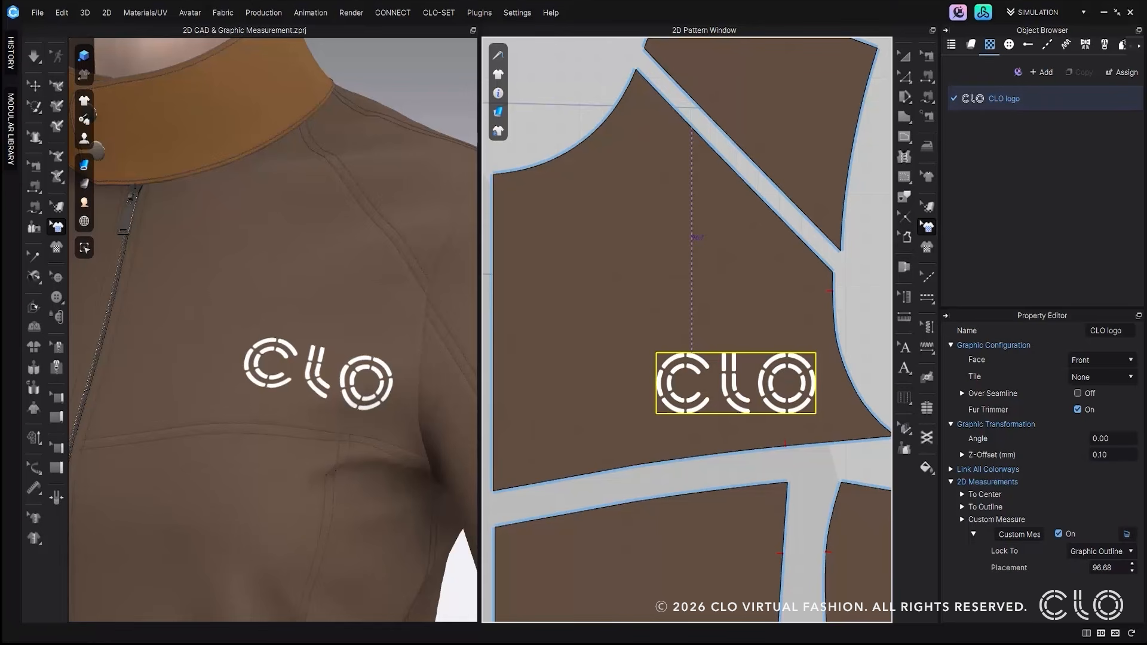
# Step: Set the placement of the logo's custom measurement to 100
pyautogui.doubleClick(1112, 569)
pyautogui.write('100')
pyautogui.press('Return')
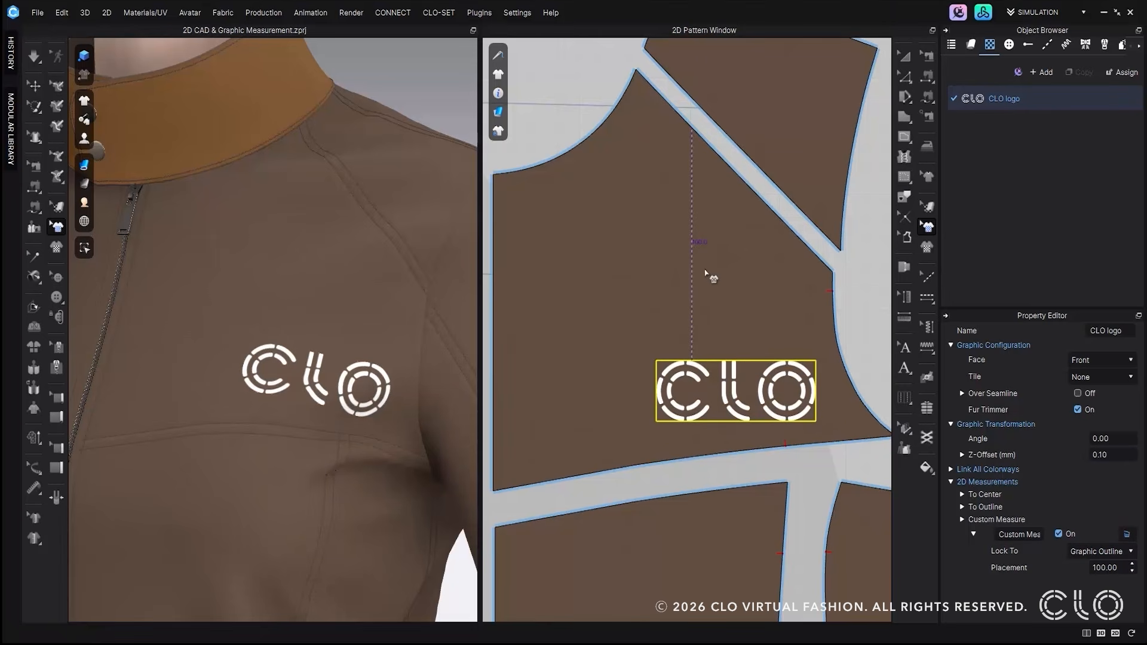
# Step: Turn the logo's custom measurement off and on again, and delete it
pyautogui.click(1059, 534)
pyautogui.click(1058, 534)
pyautogui.click(1126, 535)
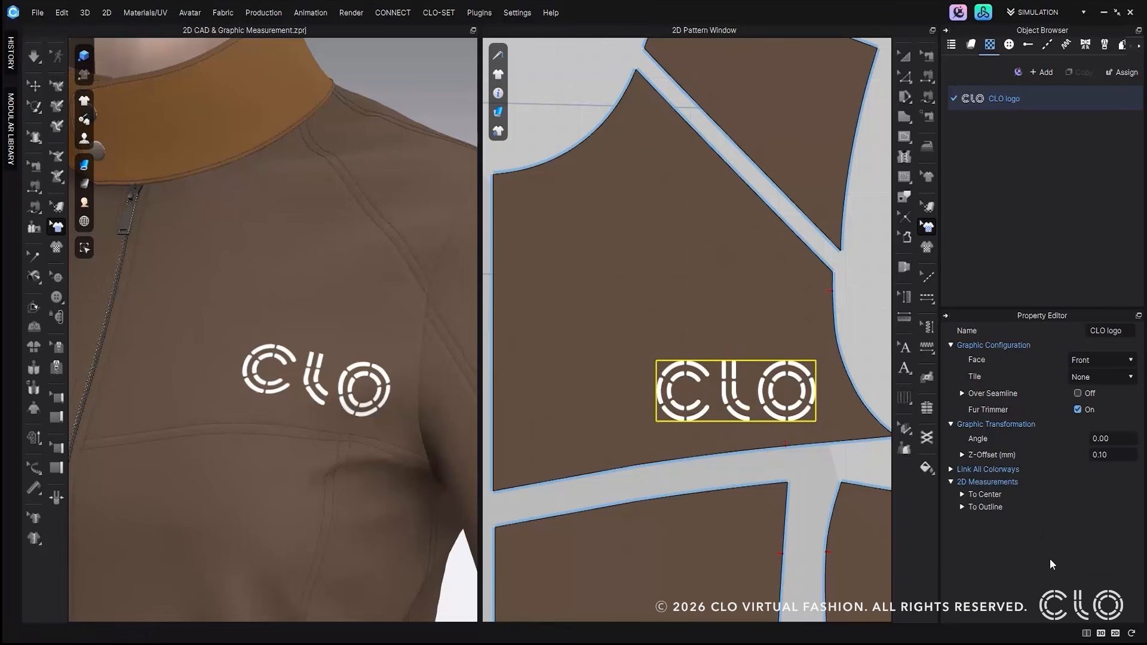
# Step: Add a custom XY measurement from the CLO logo's upper edge to the front panel's neckline corner at centre front
pyautogui.click(871, 356)
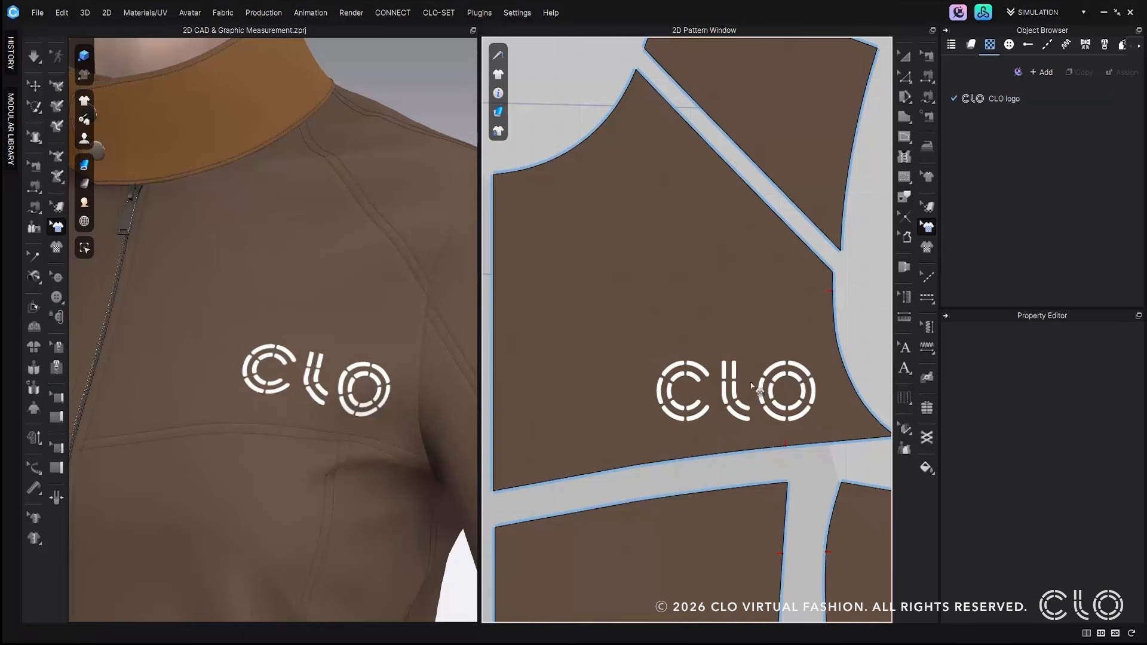
pyautogui.click(742, 402)
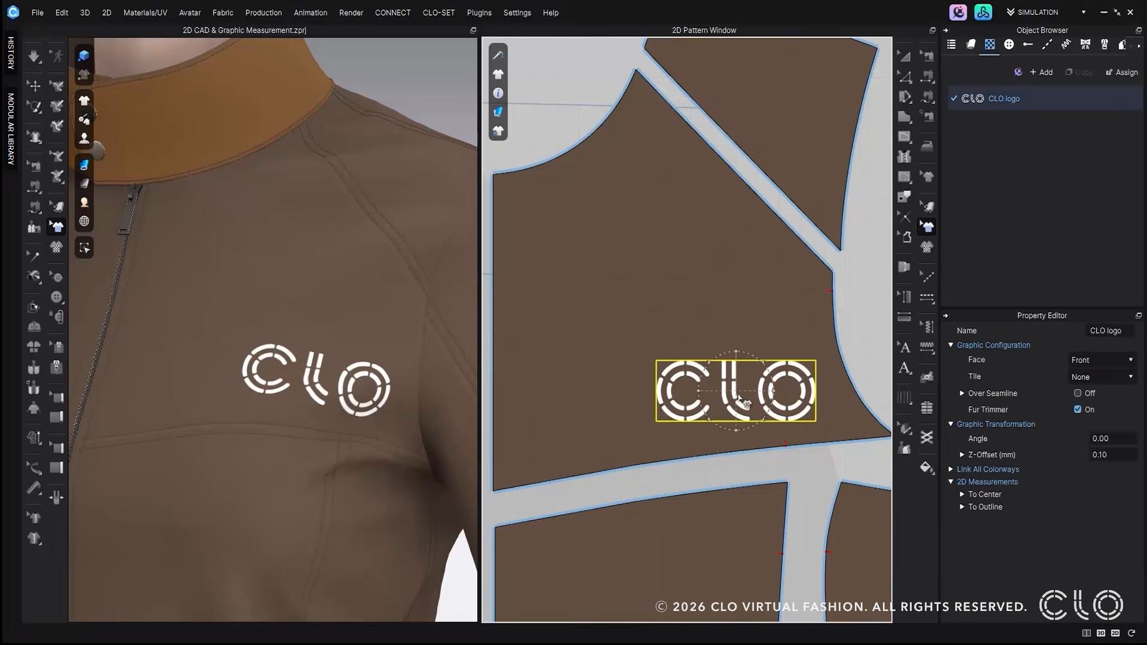
pyautogui.rightClick(740, 399)
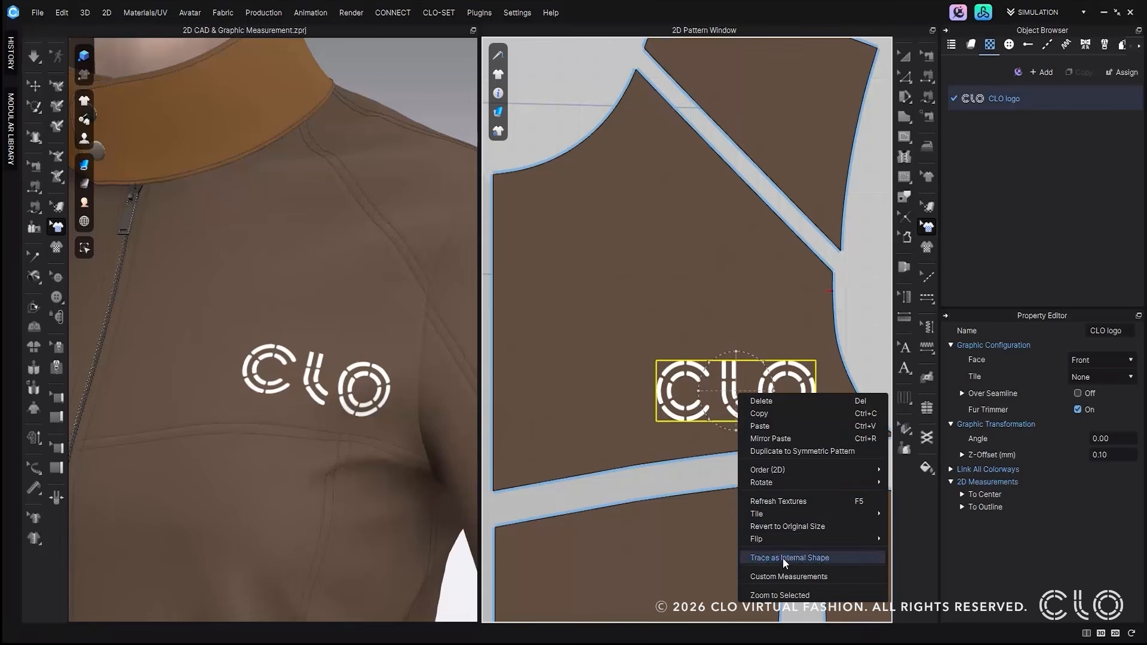
pyautogui.click(844, 578)
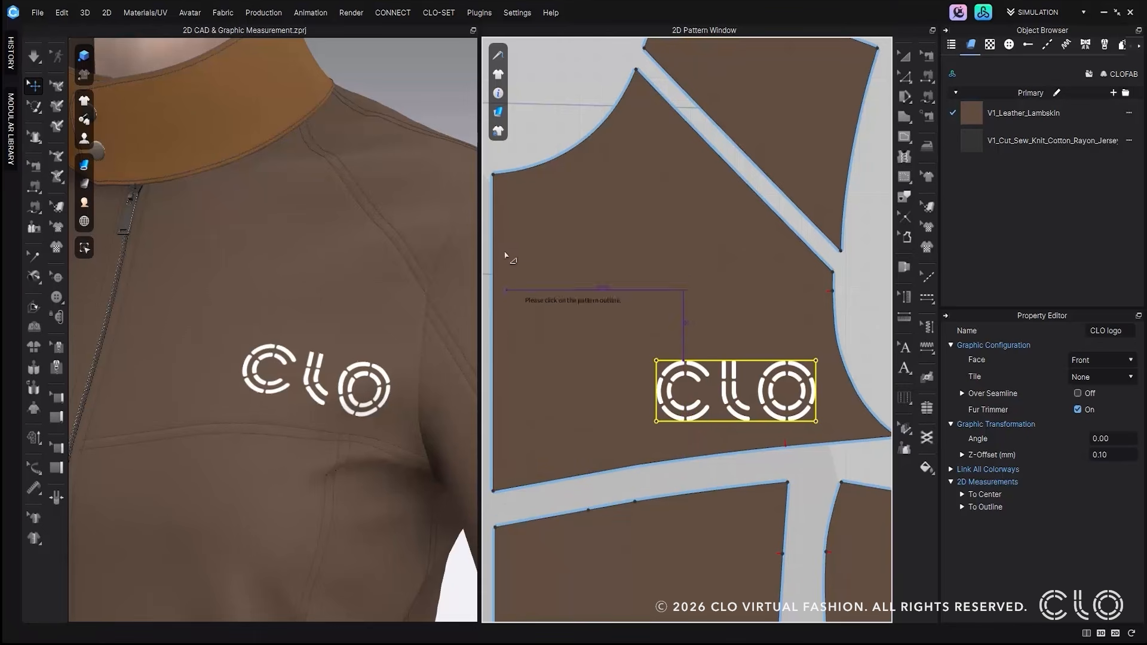
pyautogui.click(495, 177)
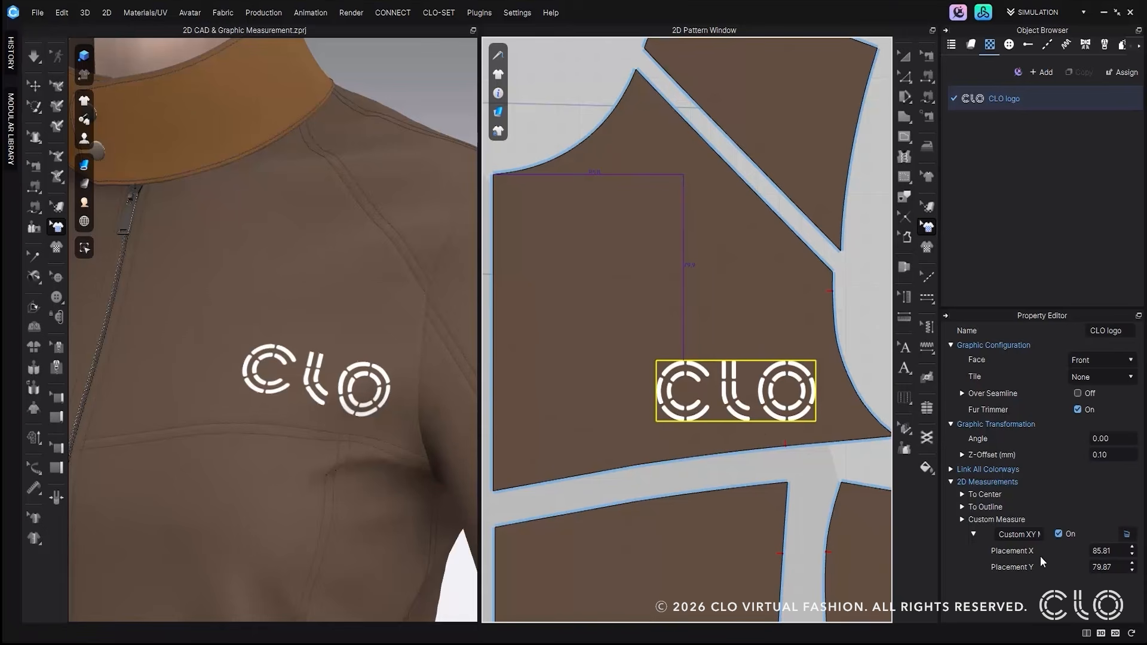
# Step: Set the logo's XY measurement to Placement X 70 and Placement Y 75, and turn the measurement off
pyautogui.click(1116, 550)
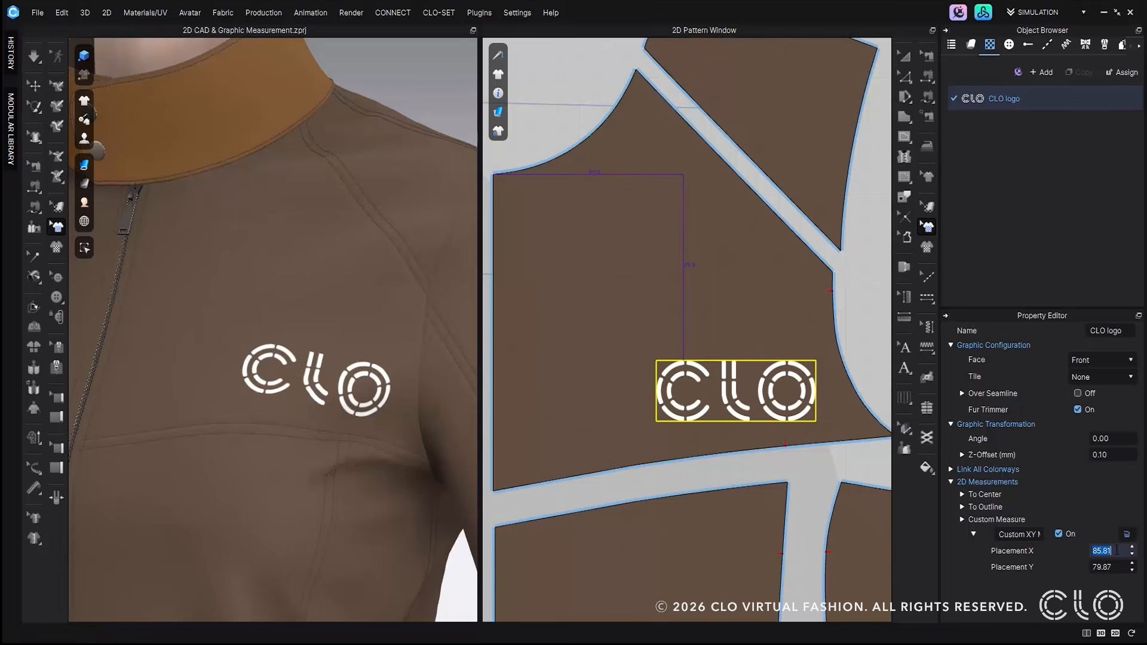
pyautogui.click(1075, 596)
pyautogui.click(1115, 550)
pyautogui.write('70')
pyautogui.press('Return')
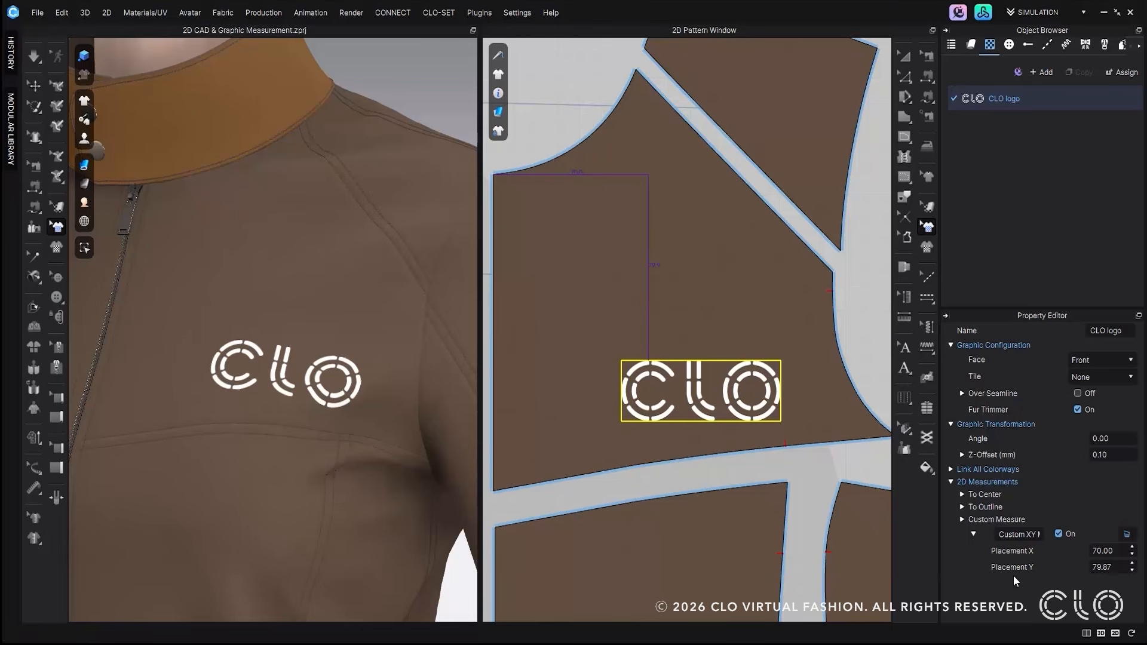
pyautogui.doubleClick(1119, 568)
pyautogui.write('75')
pyautogui.press('Return')
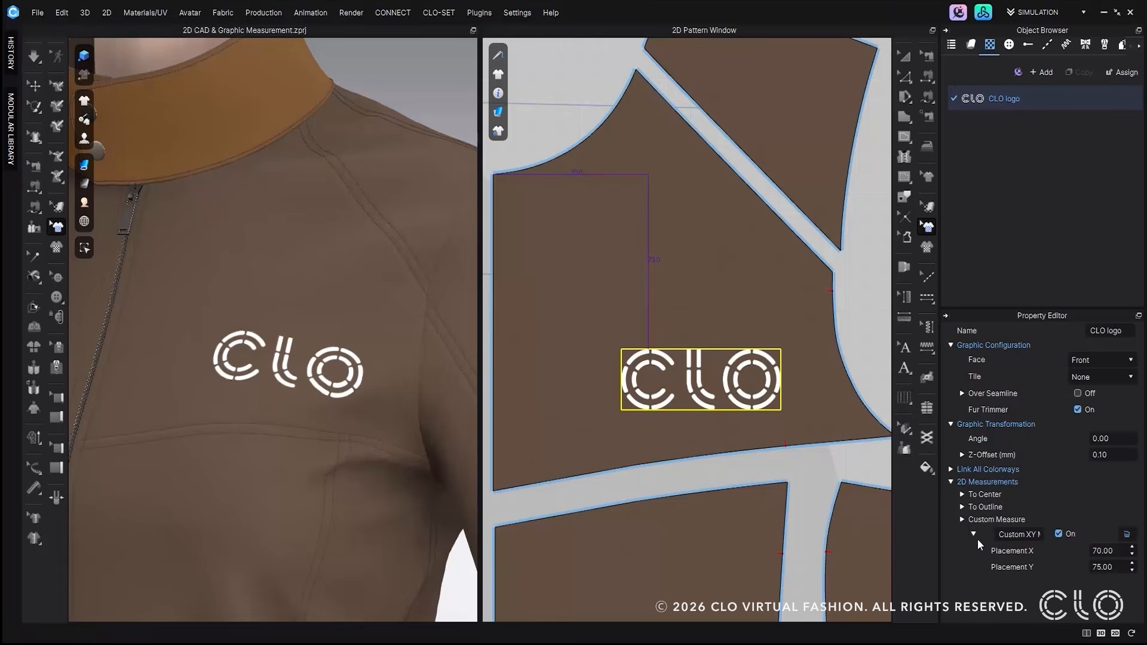
pyautogui.click(1059, 533)
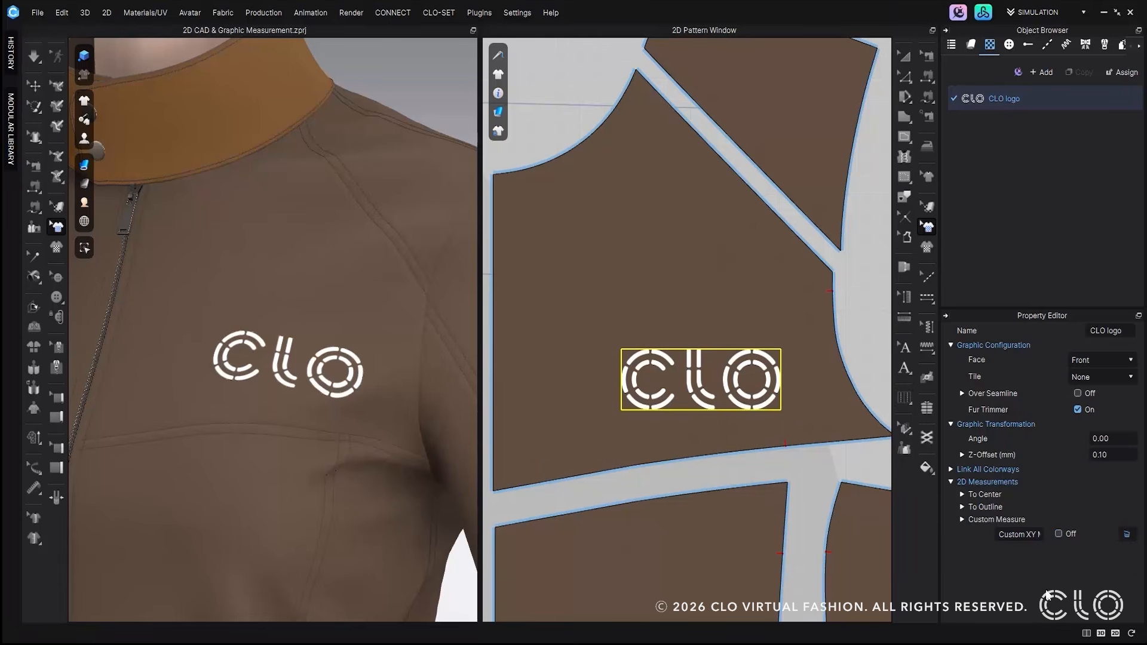
# Step: Add another custom XY measurement from the CLO logo's centre to the front panel's lower corner at centre front
pyautogui.click(696, 381)
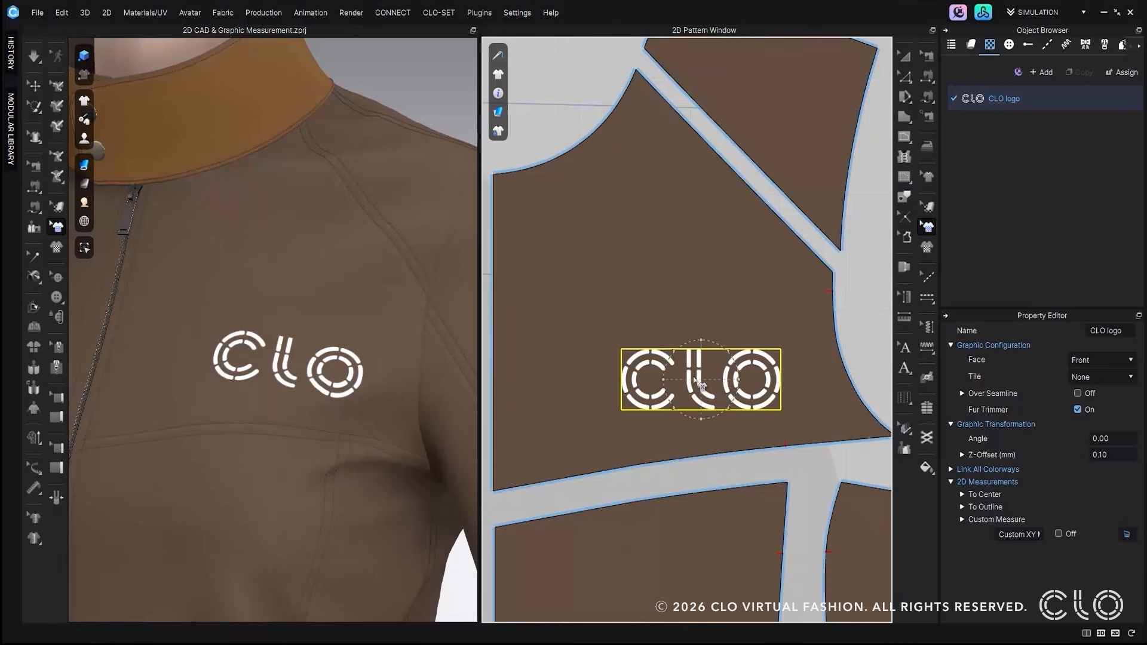
pyautogui.rightClick(696, 381)
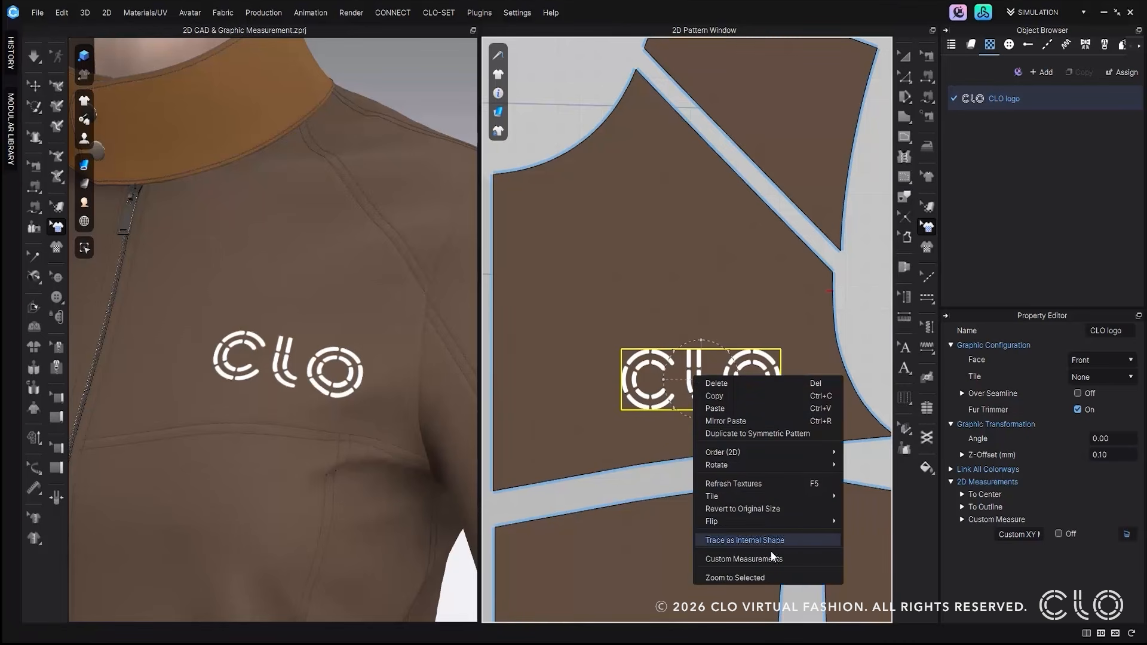
pyautogui.click(785, 557)
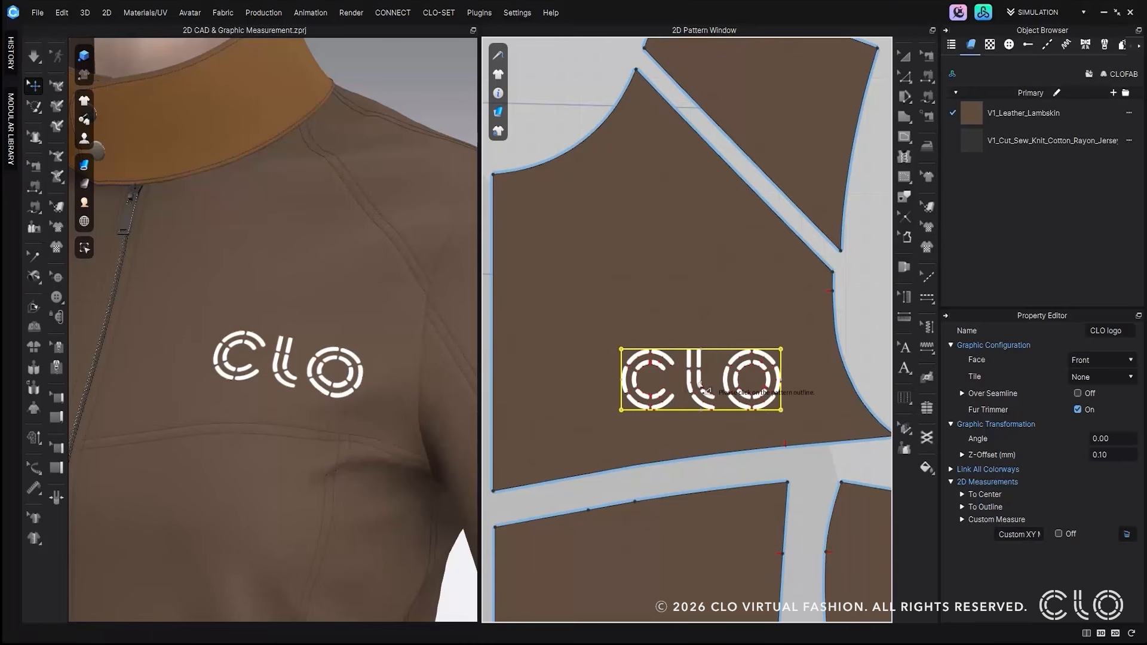
pyautogui.scroll(5, 698, 381)
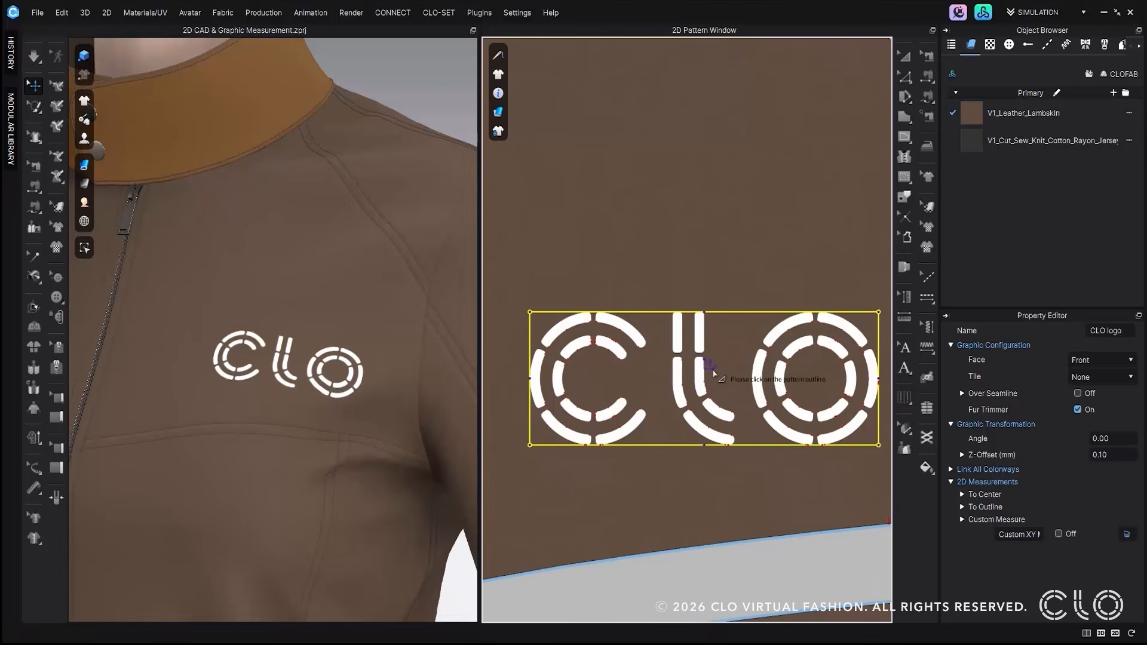
pyautogui.scroll(-5, 713, 374)
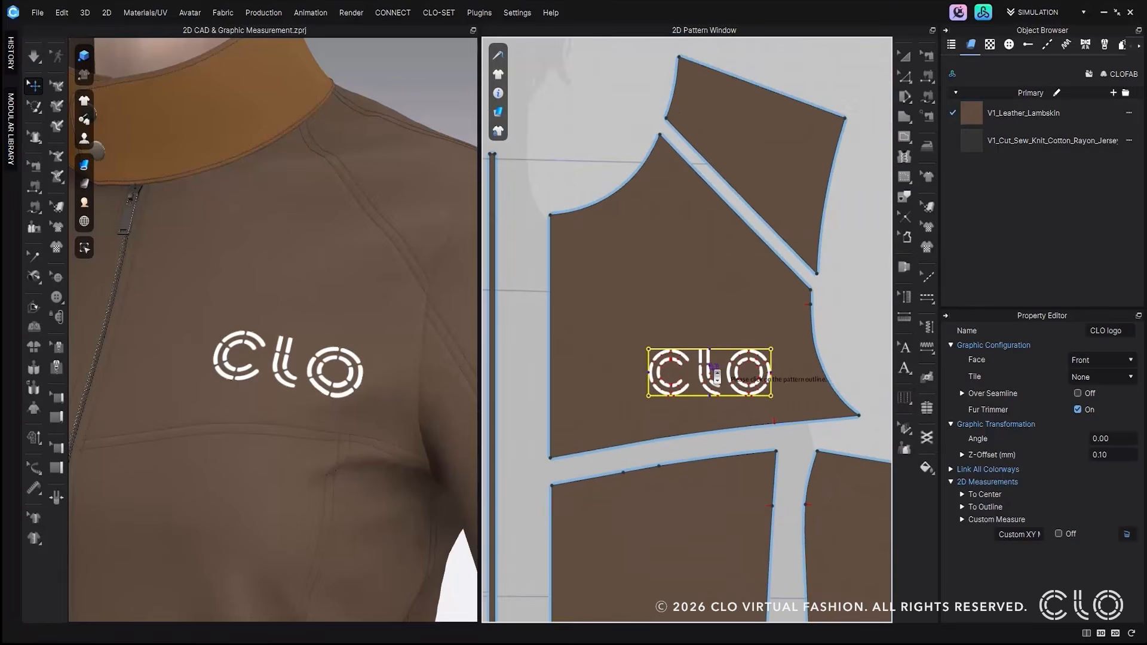
pyautogui.scroll(2, 716, 375)
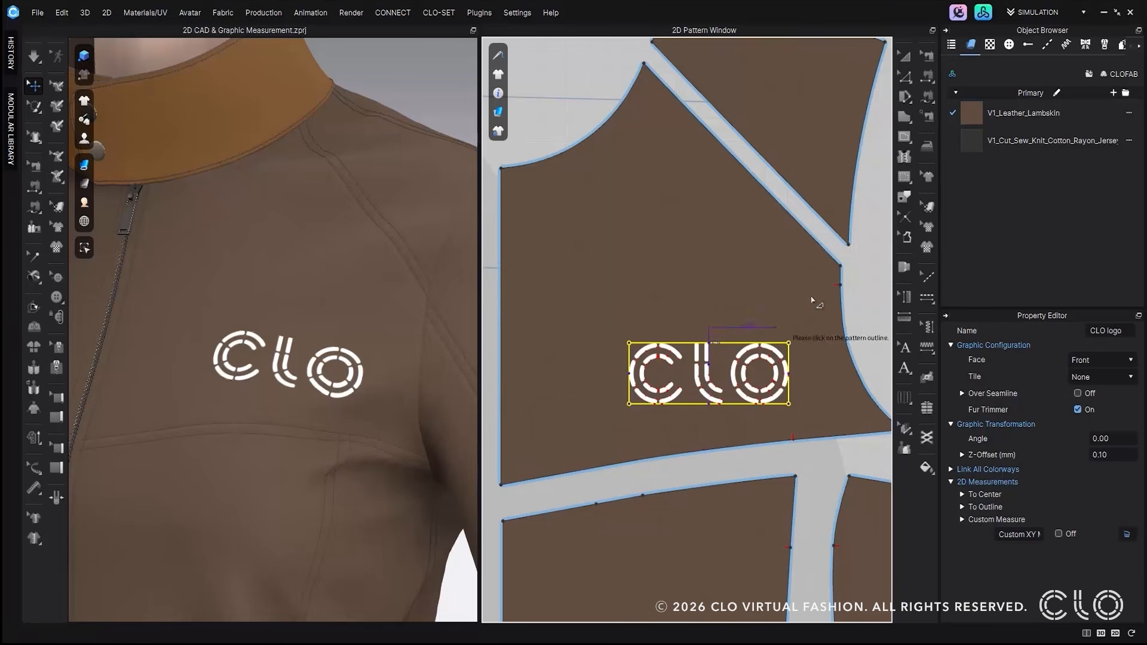
pyautogui.click(502, 485)
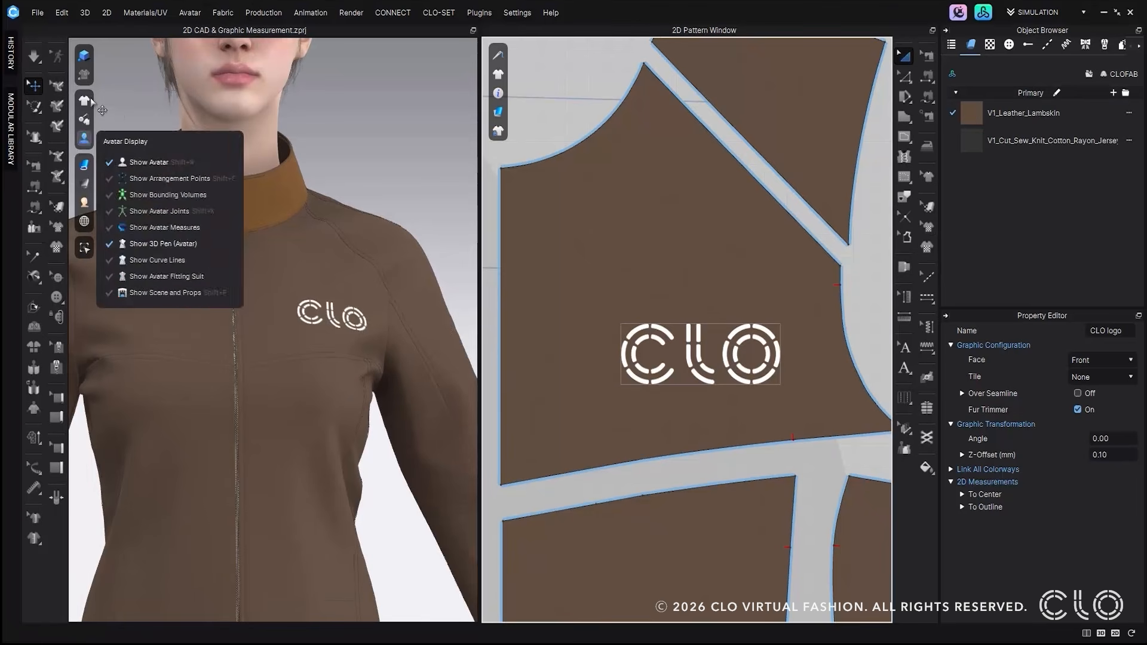
# Step: Toggle the display of graphics on the 3D garment off and on, leaving the graphics shown
pyautogui.moveTo(85, 101)
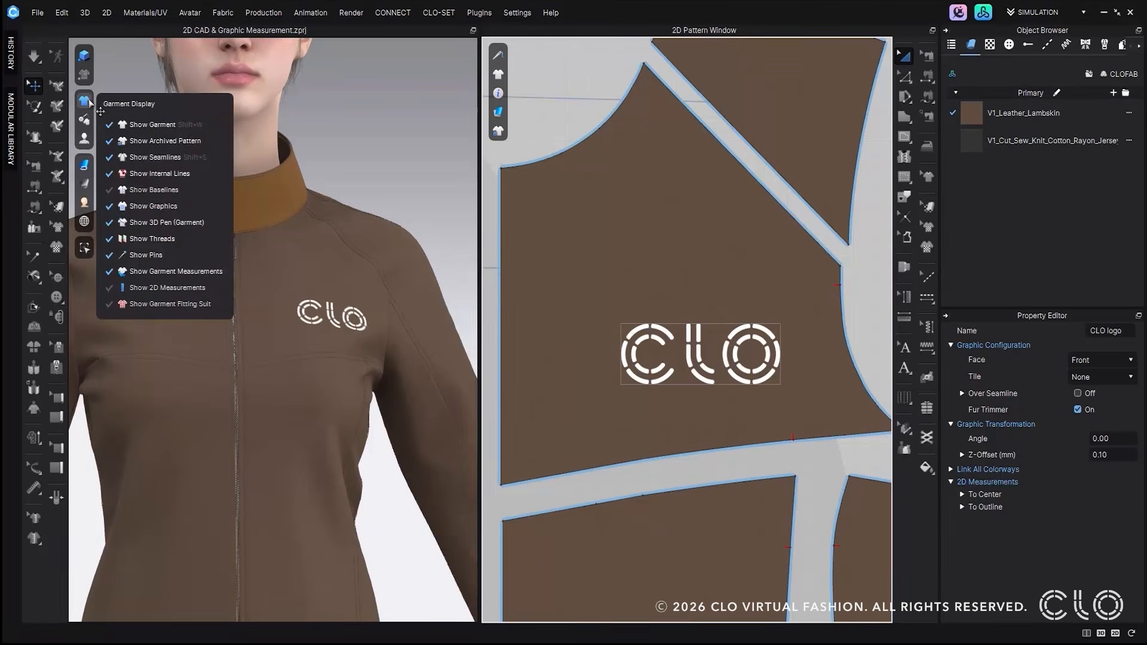
pyautogui.click(108, 206)
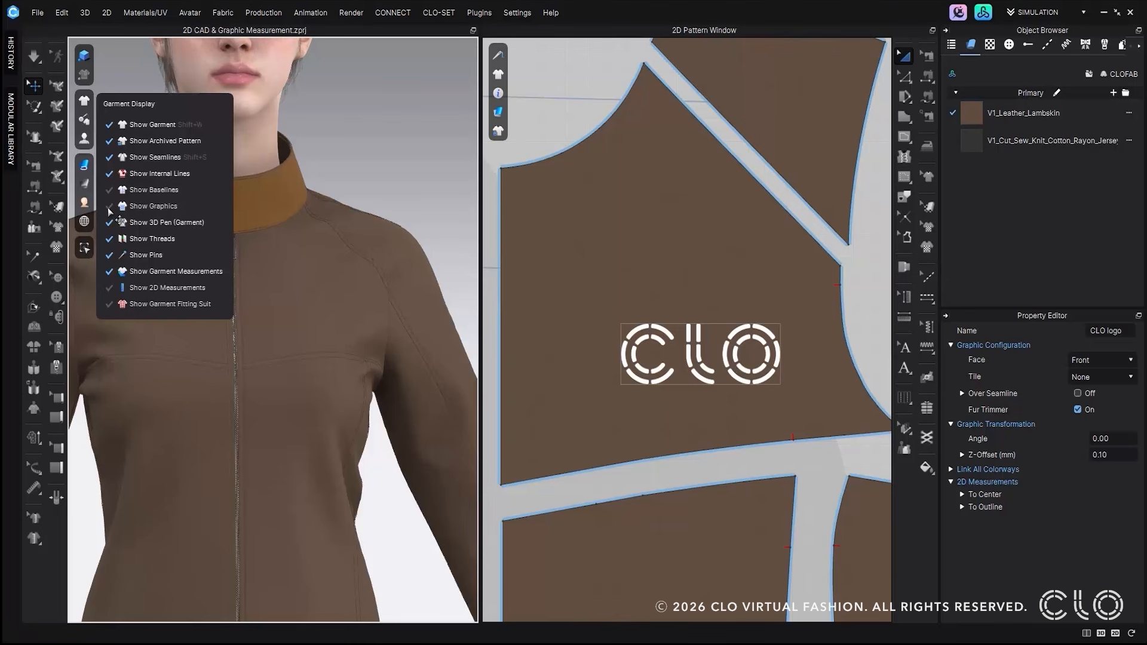
pyautogui.click(109, 207)
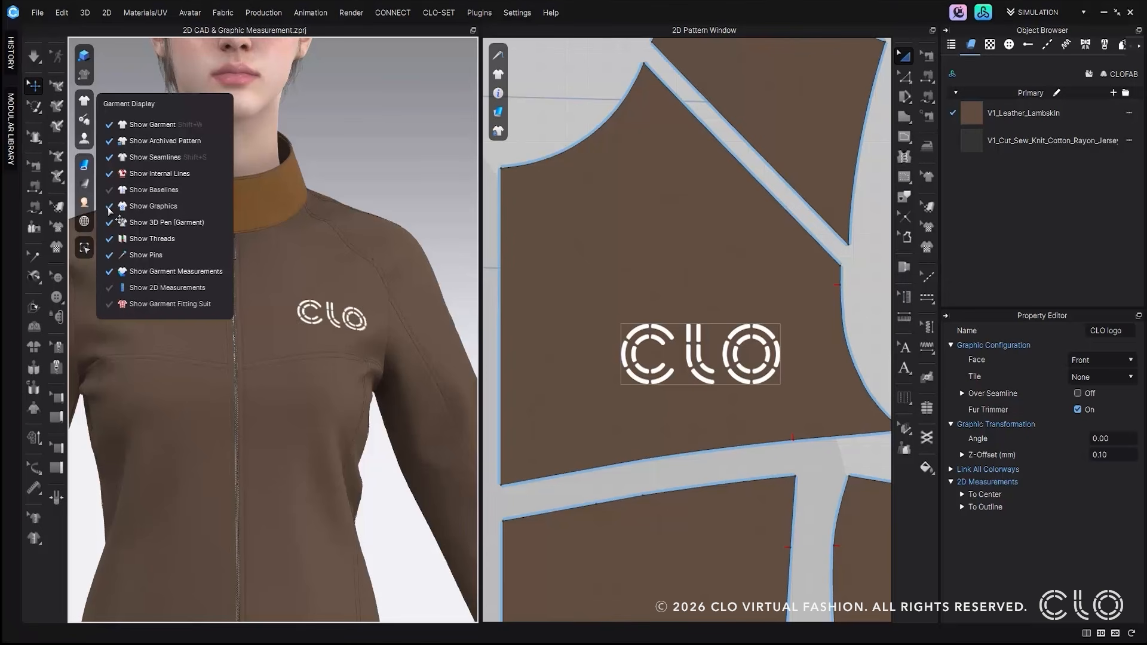
pyautogui.click(109, 207)
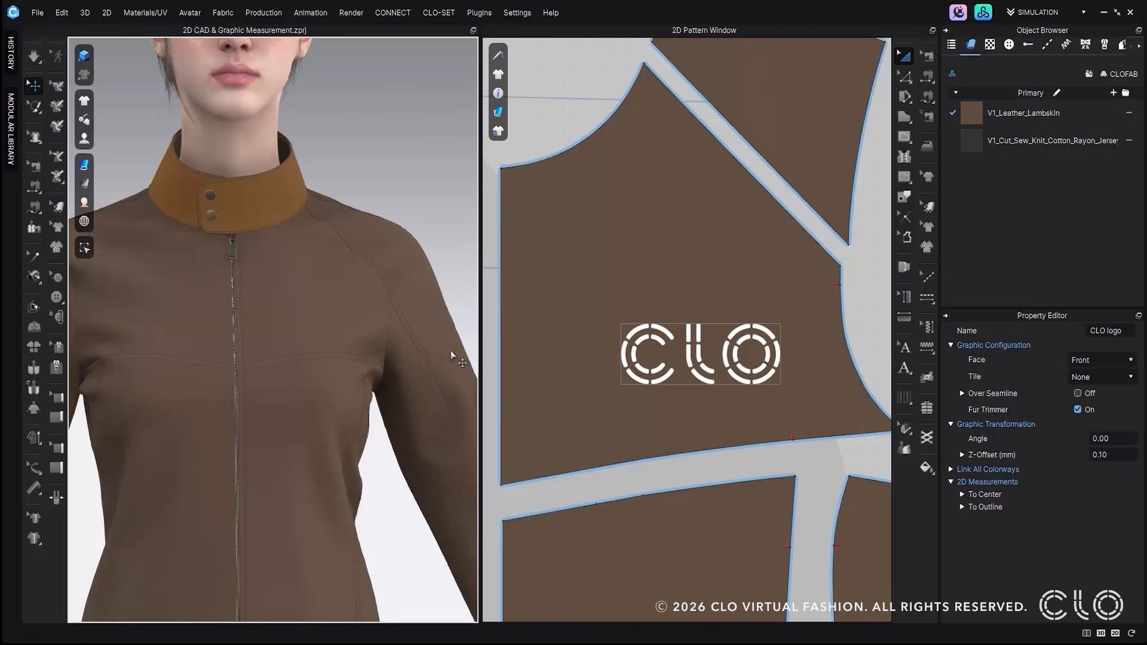
pyautogui.scroll(-5, 761, 395)
pyautogui.scroll(5, 769, 318)
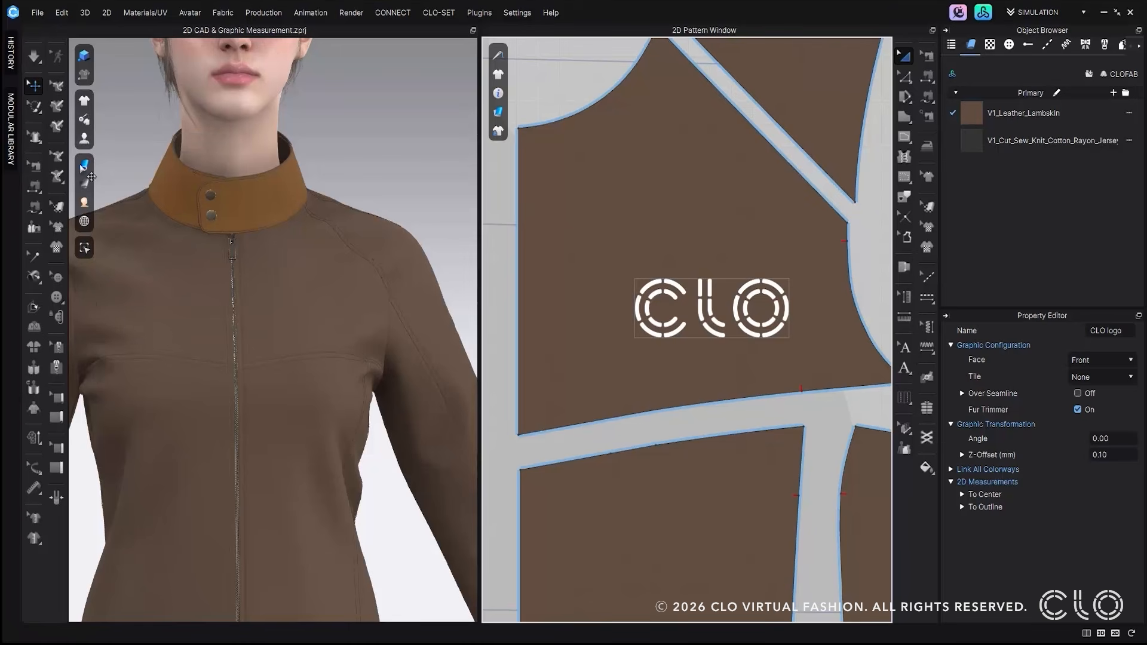
pyautogui.moveTo(90, 139)
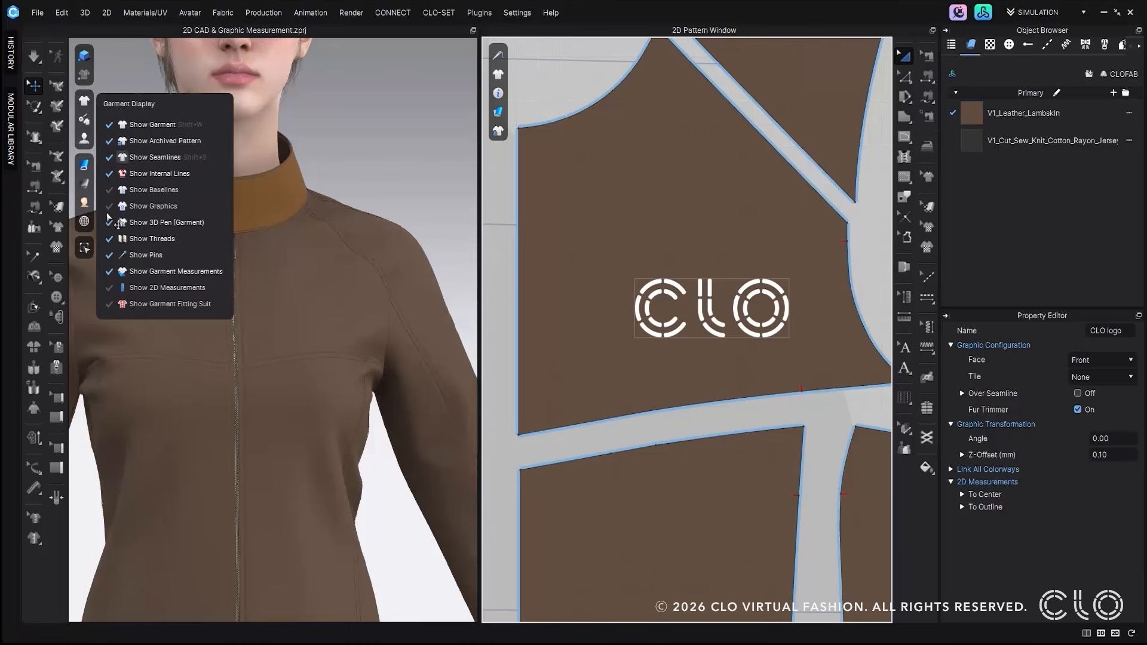
pyautogui.click(126, 206)
pyautogui.scroll(-2, 311, 335)
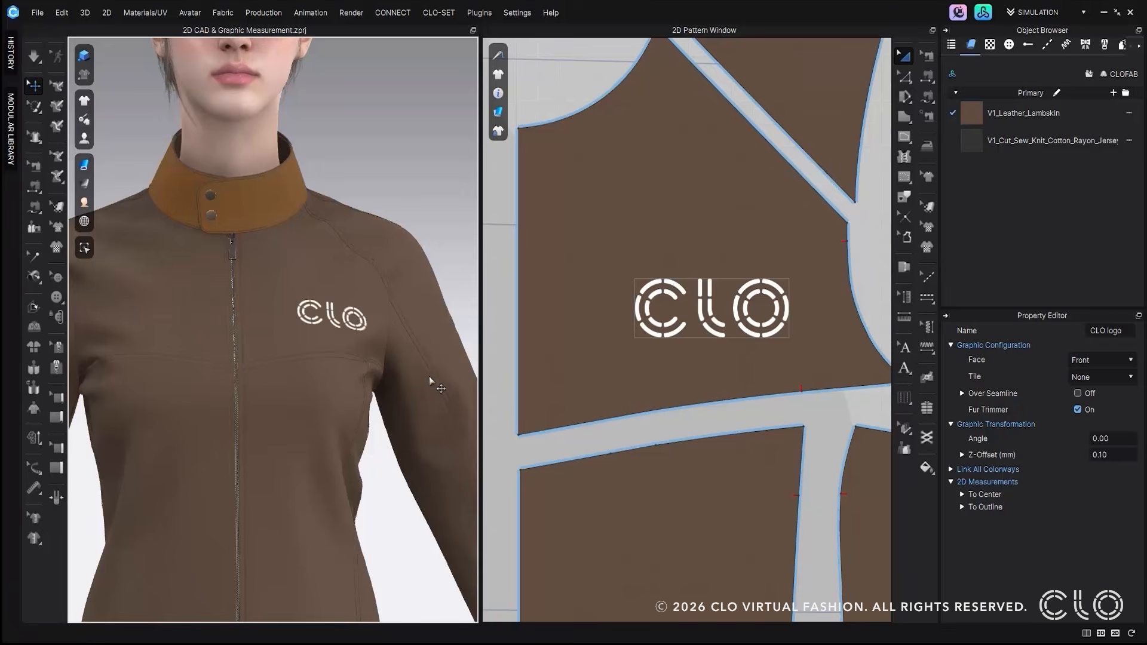
pyautogui.scroll(-3, 421, 383)
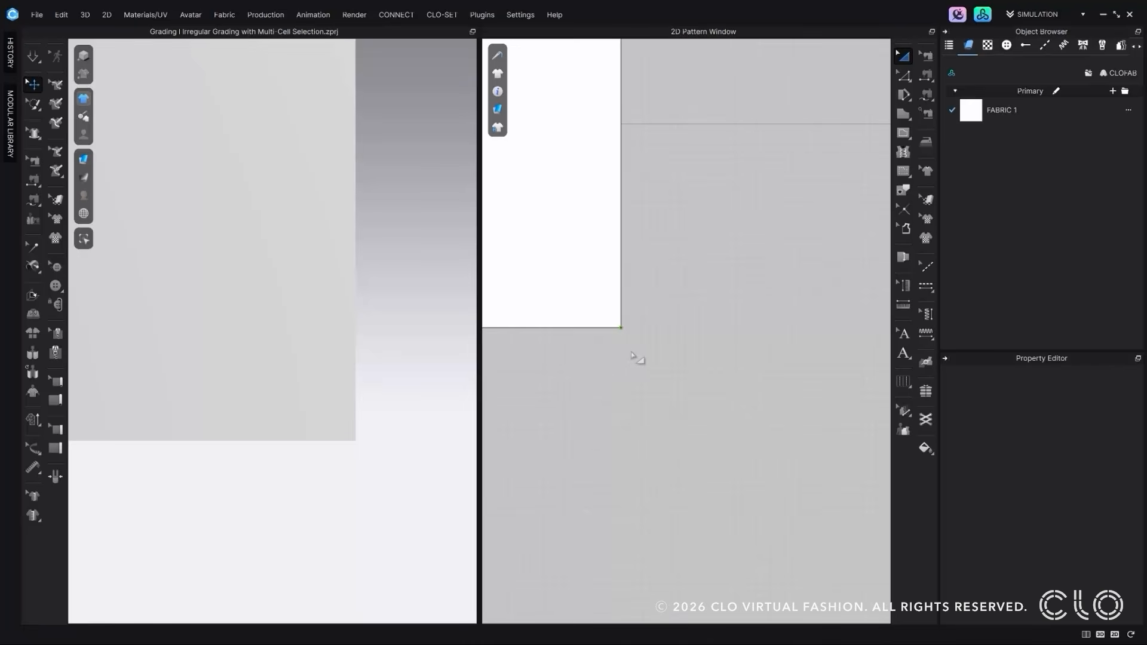
# Step: Open the grading of the pattern's lower corner point and select its X-Axis distance cells from Size1 to Size5, releasing the selection
pyautogui.click(903, 411)
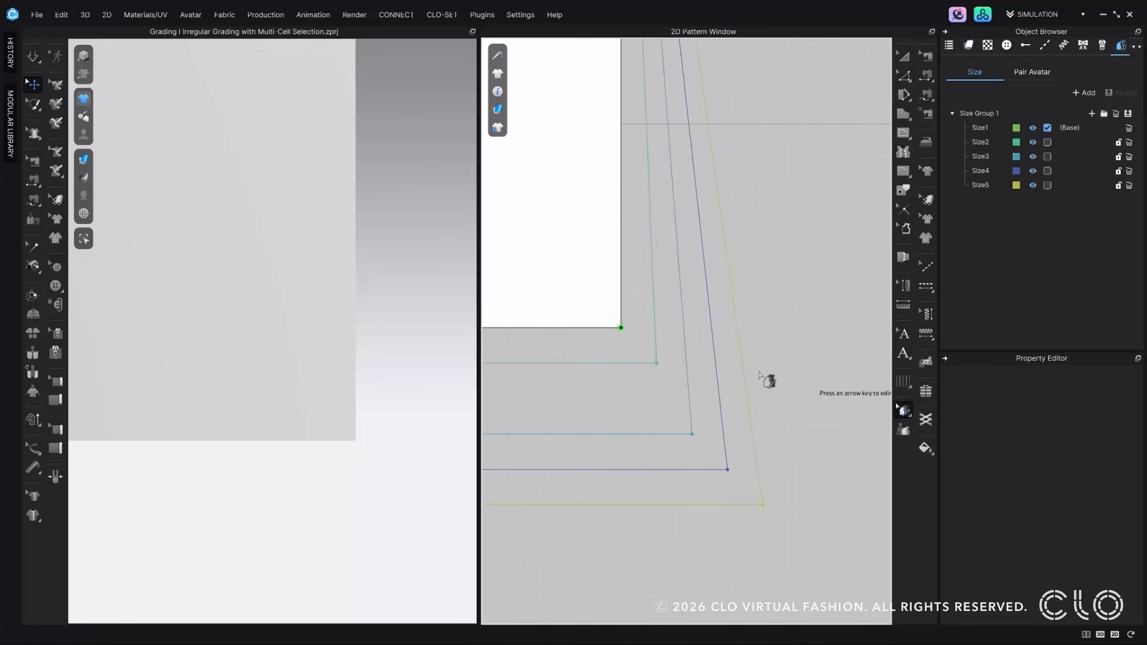
pyautogui.click(620, 327)
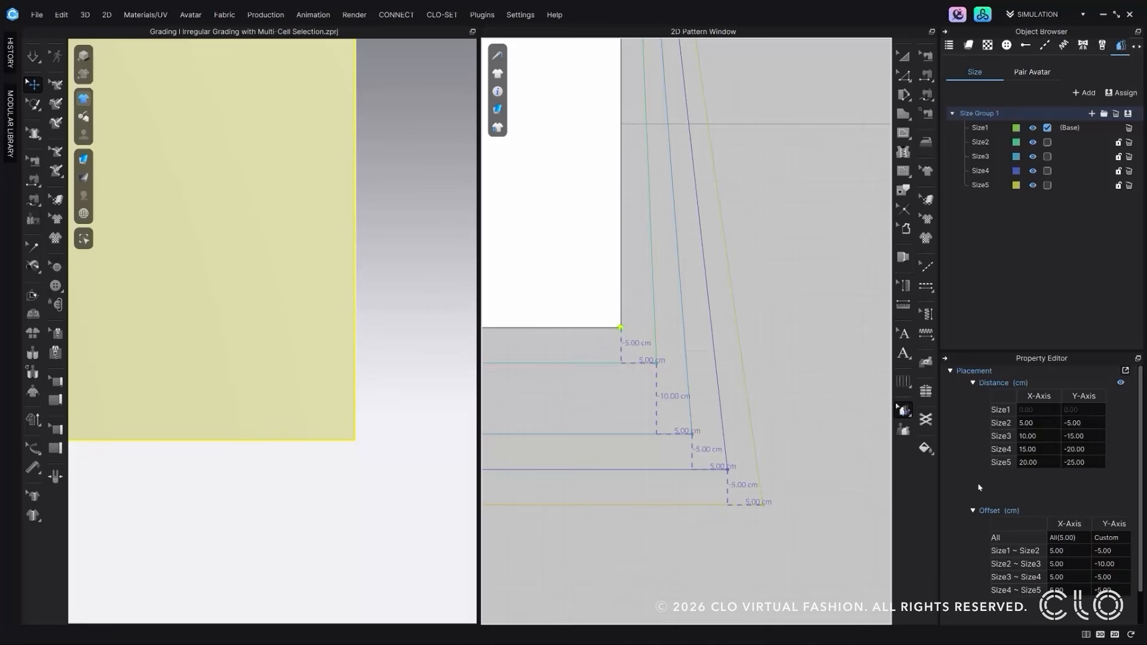
pyautogui.doubleClick(1035, 411)
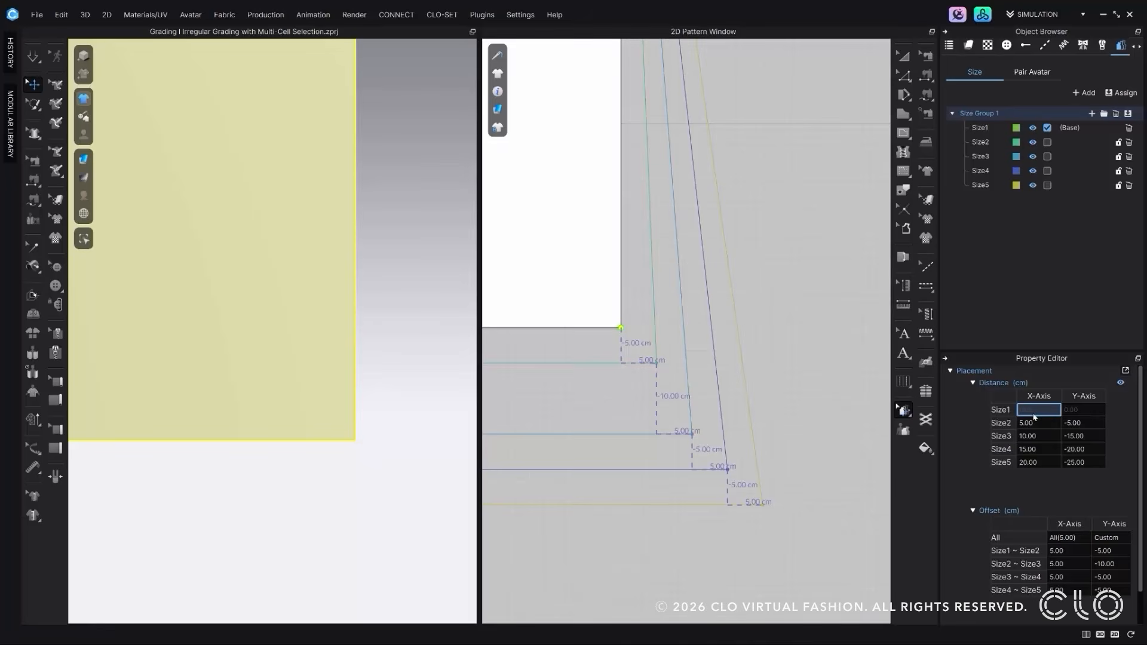
pyautogui.moveTo(1035, 416); pyautogui.dragTo(1038, 467)
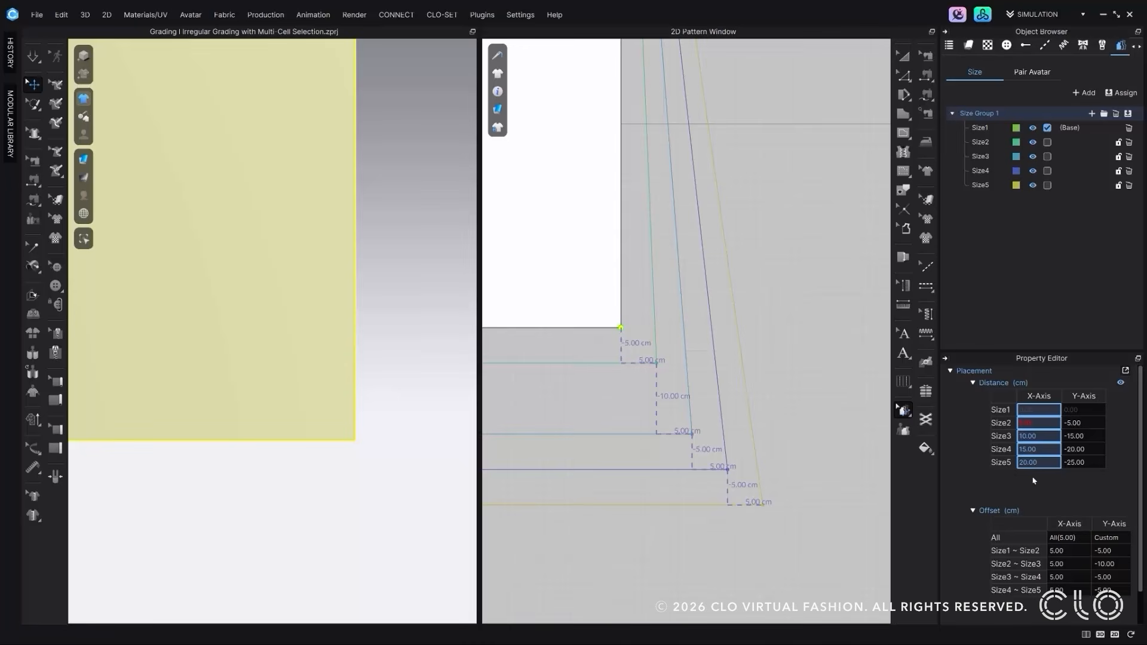
pyautogui.click(1033, 479)
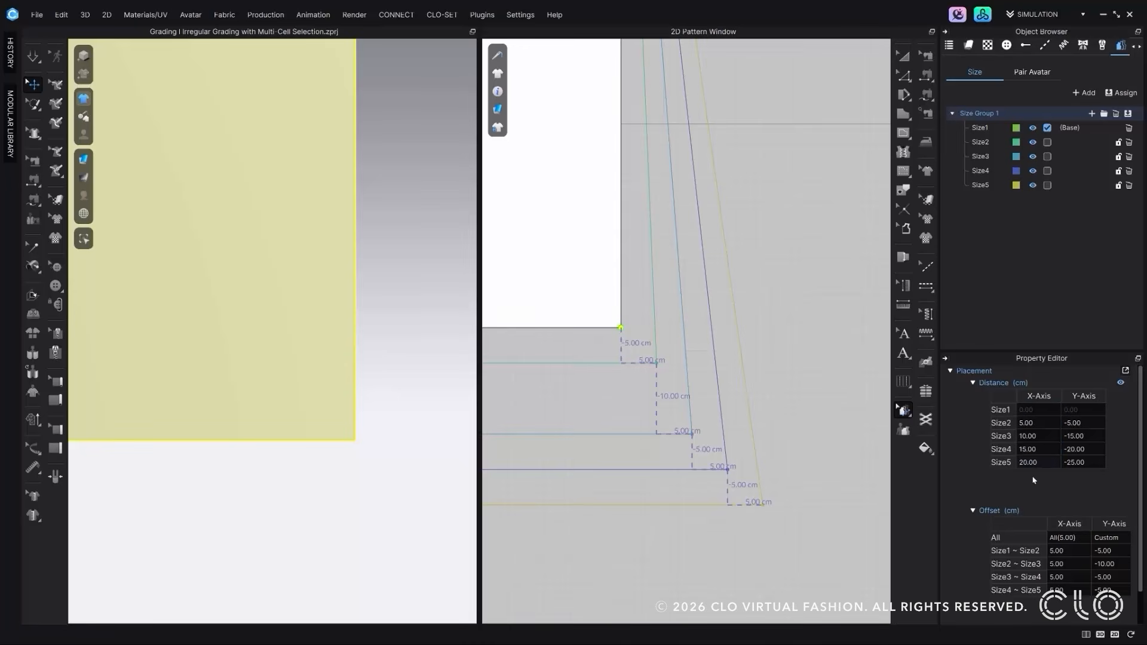
# Step: Select the non-adjacent distance cells Size2 X-Axis, Size4 X-Axis and Size5 Y-Axis together, and clear the selection
pyautogui.click(1041, 424)
pyautogui.keyDown('ctrl'); pyautogui.click(1070, 462); pyautogui.keyUp('ctrl')
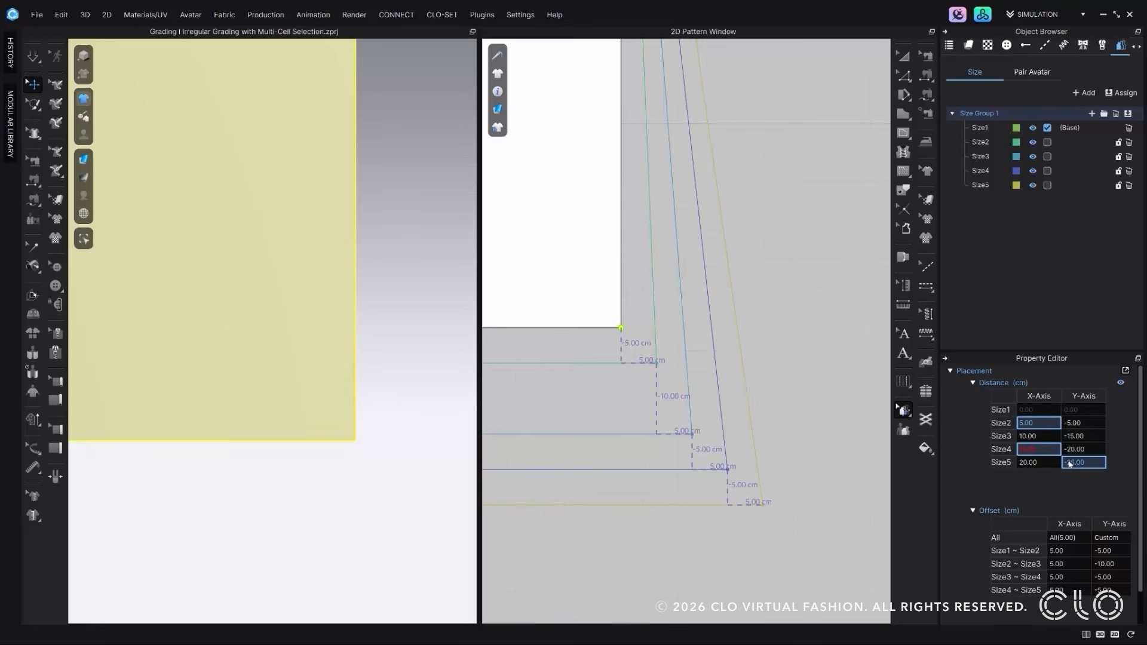
pyautogui.click(1040, 474)
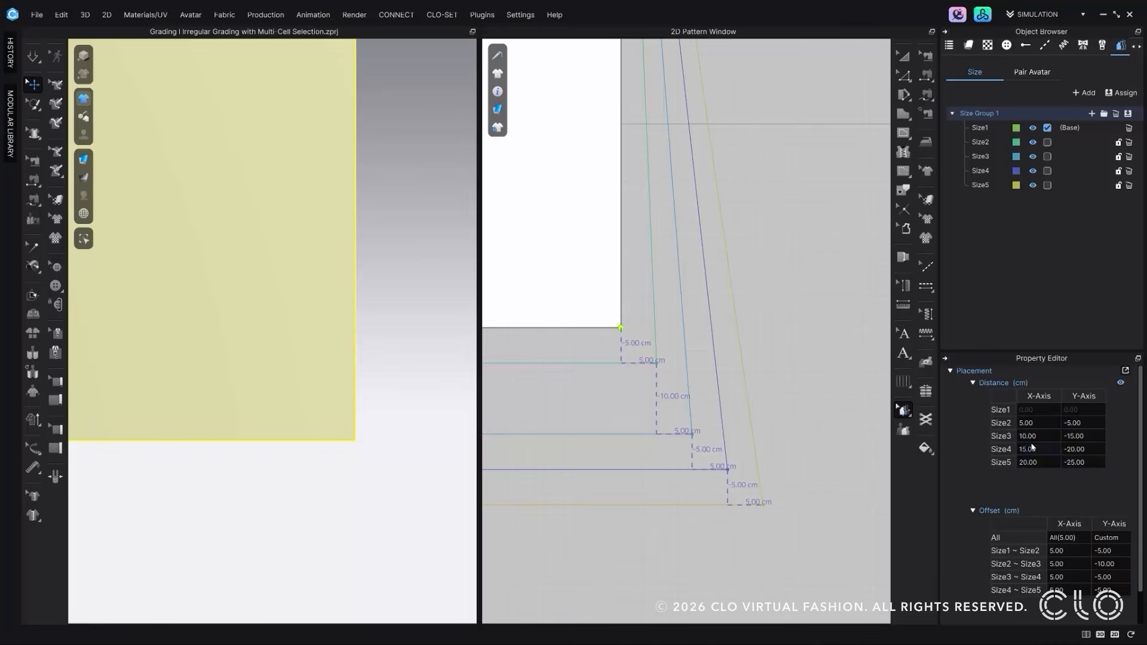
# Step: Select the corner point's Y-Axis distance cells from Size1 to Size5 as one range and enter 10
pyautogui.moveTo(1026, 424); pyautogui.dragTo(1031, 451)
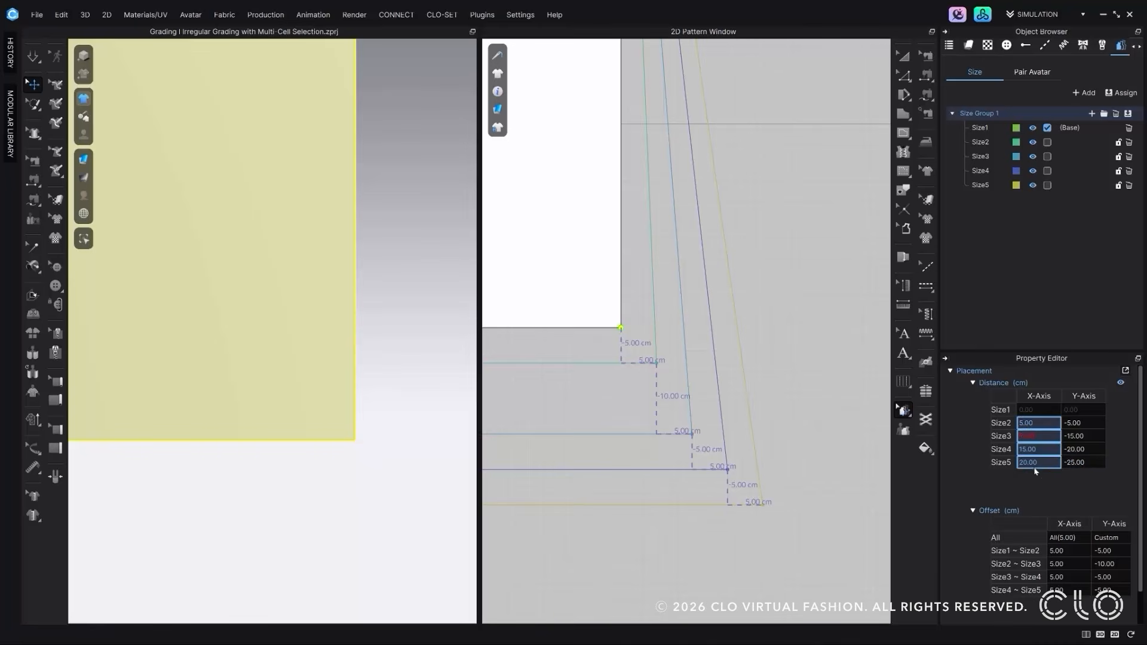
pyautogui.moveTo(1078, 410); pyautogui.dragTo(1072, 467)
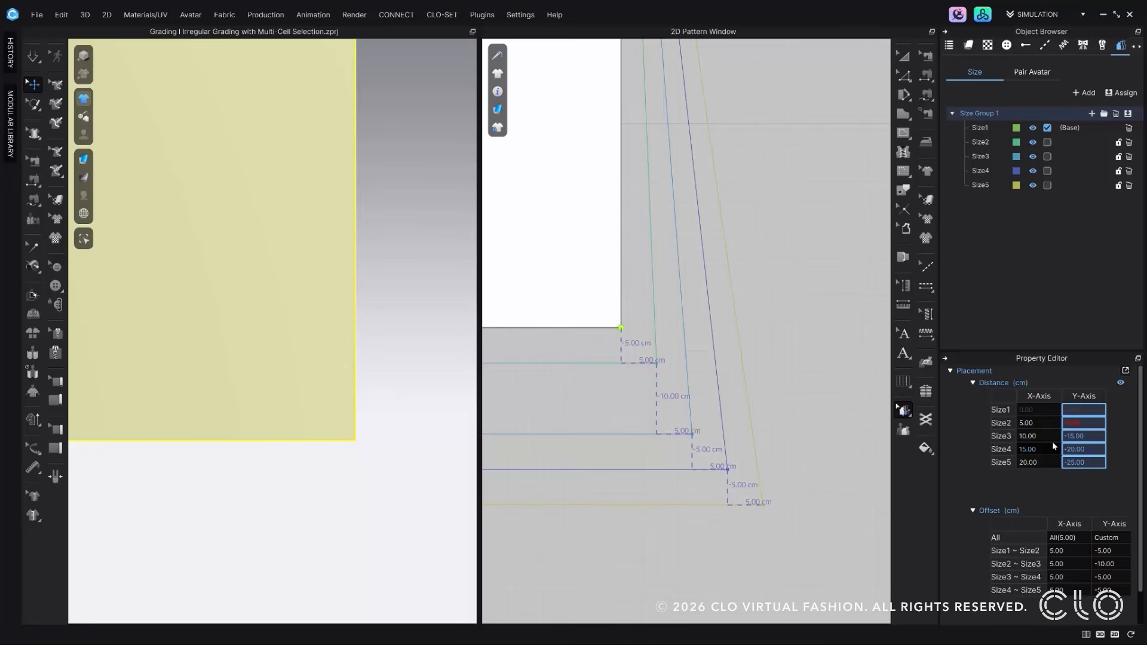
pyautogui.doubleClick(1080, 463)
pyautogui.write('10')
pyautogui.press('Return')
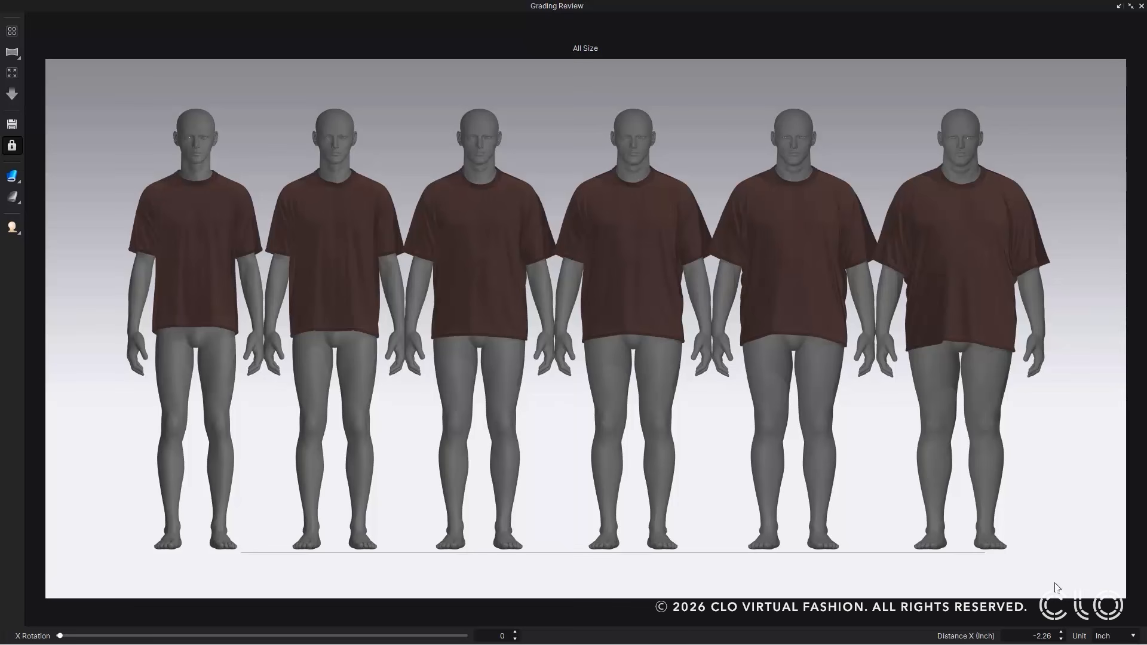
# Step: Adjust Distance X between the avatars in the panoramic Grading Review, trying spacings such as -1.26 and 1.74 inches
pyautogui.click(1045, 634)
pyautogui.scroll(4, 1044, 634)
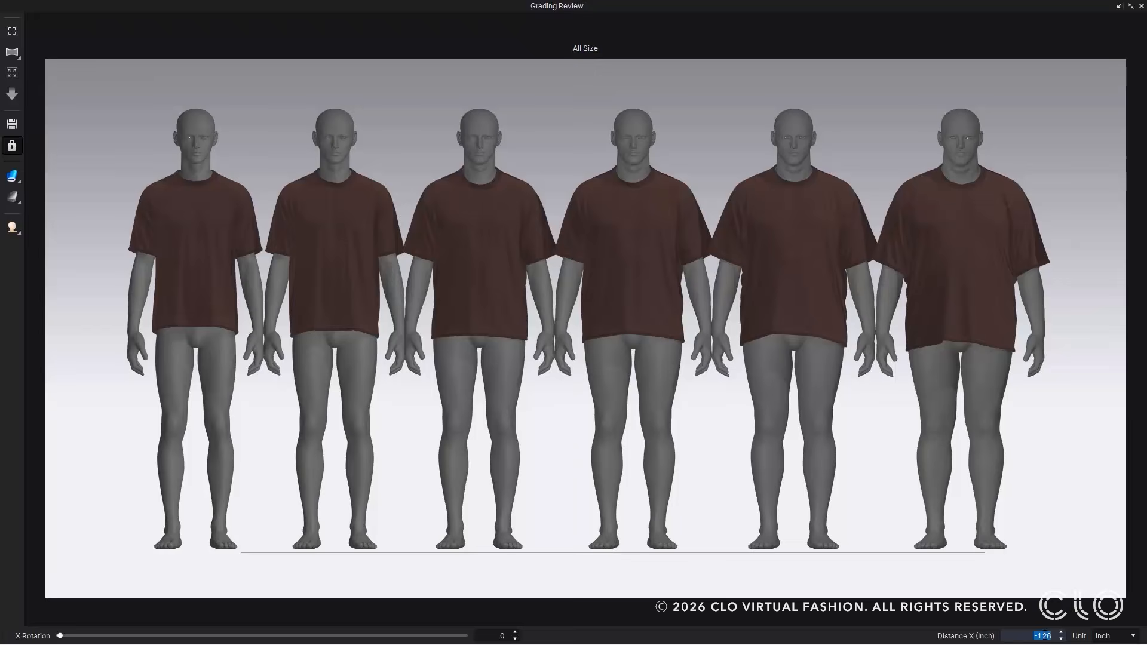
pyautogui.scroll(2, 1045, 635)
pyautogui.scroll(-4, 1044, 635)
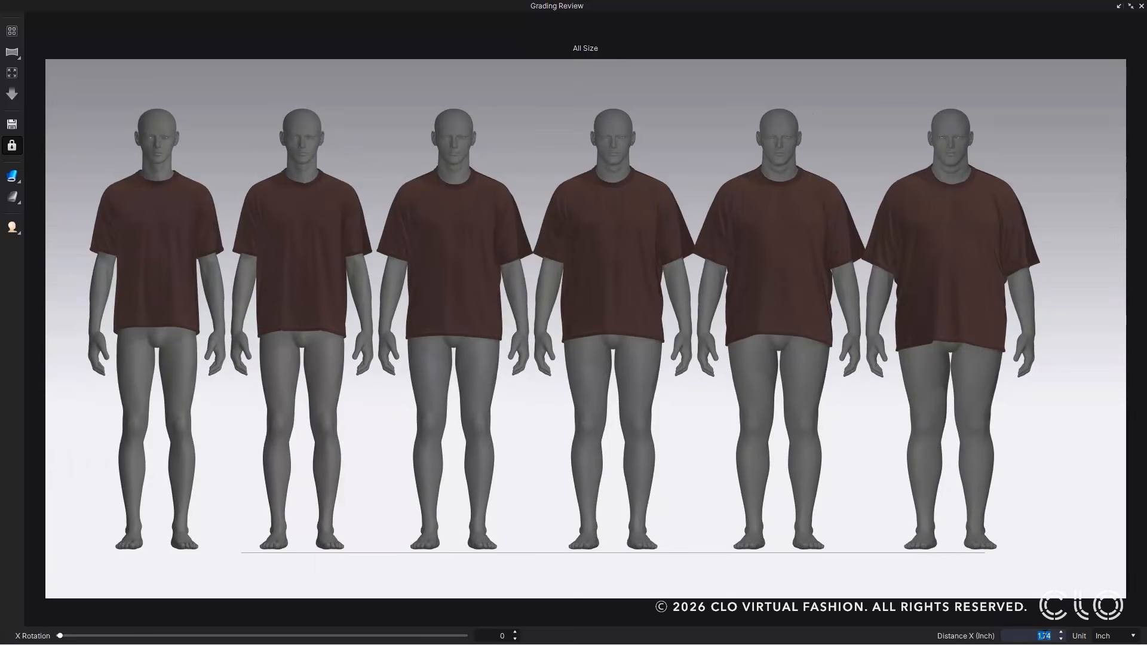
pyautogui.scroll(2, 1045, 635)
pyautogui.scroll(1, 1043, 636)
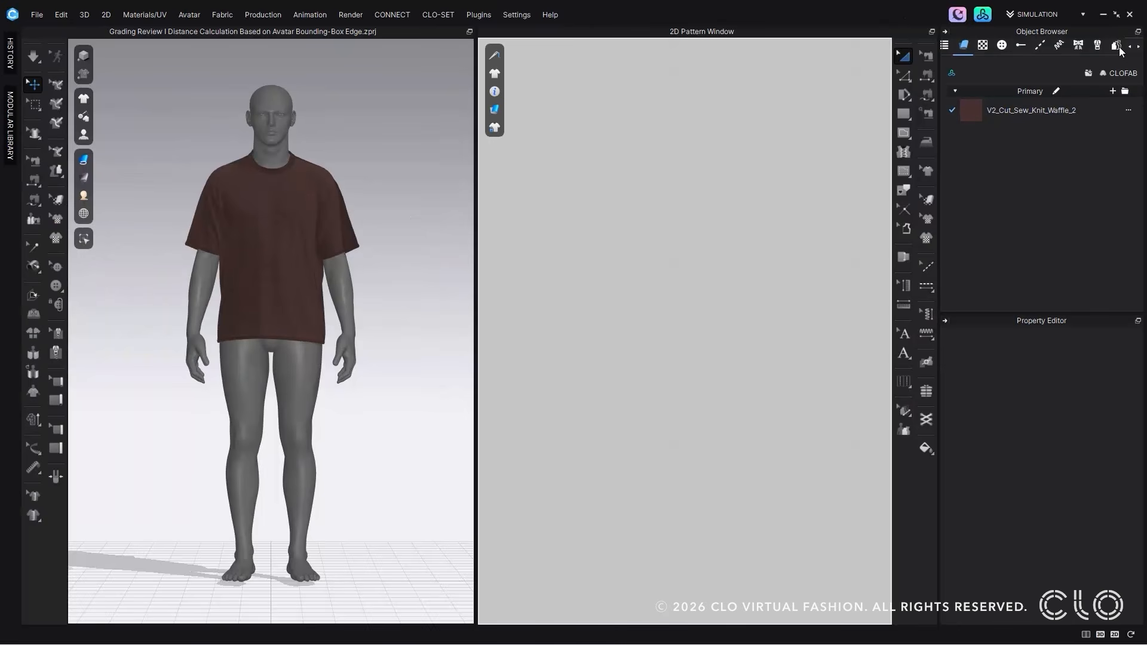
# Step: Show the T-shirt's grading size list and open the Grading Review of all sizes
pyautogui.click(1116, 46)
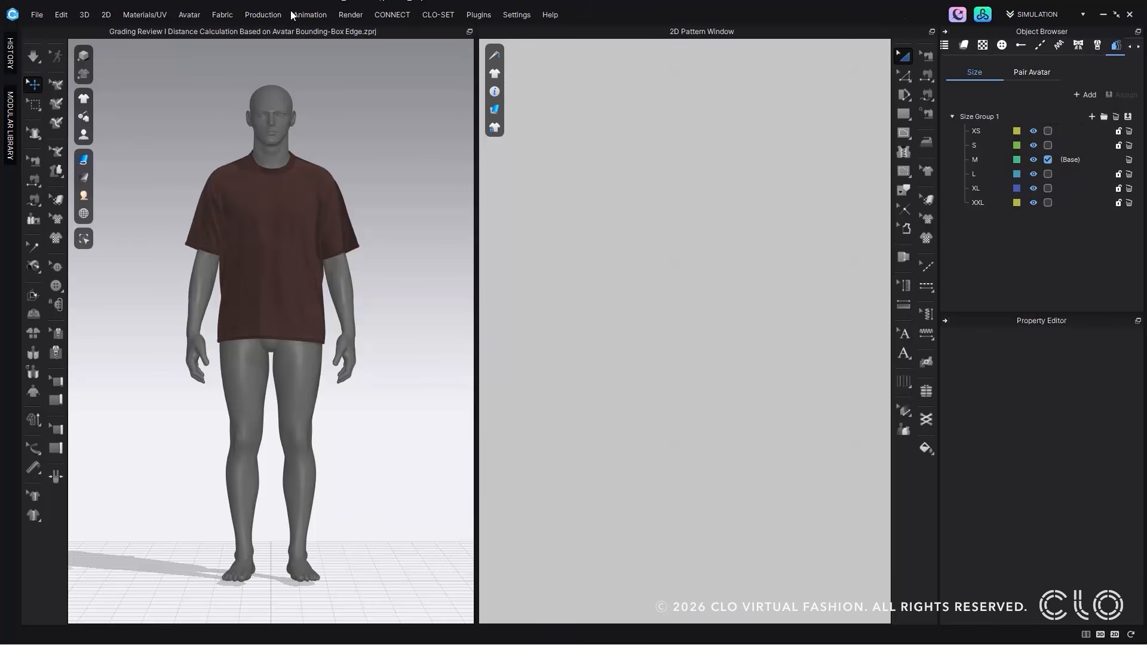
pyautogui.click(262, 15)
pyautogui.click(277, 56)
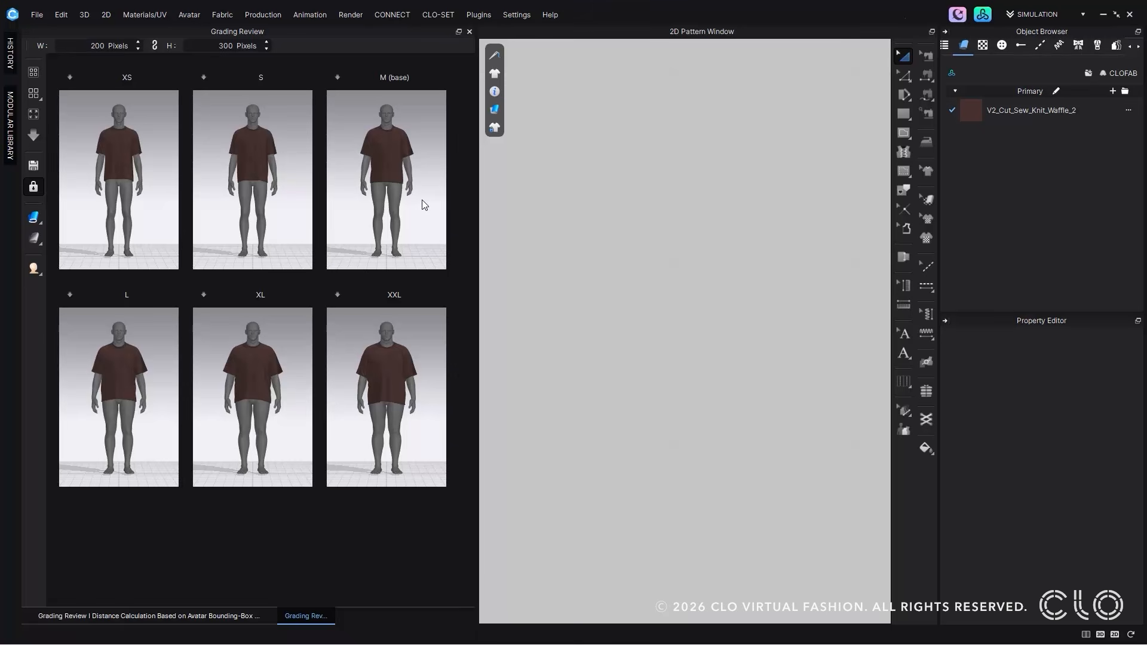
# Step: Switch the Grading Review to the Panoramic layout and enlarge it to full screen
pyautogui.click(40, 99)
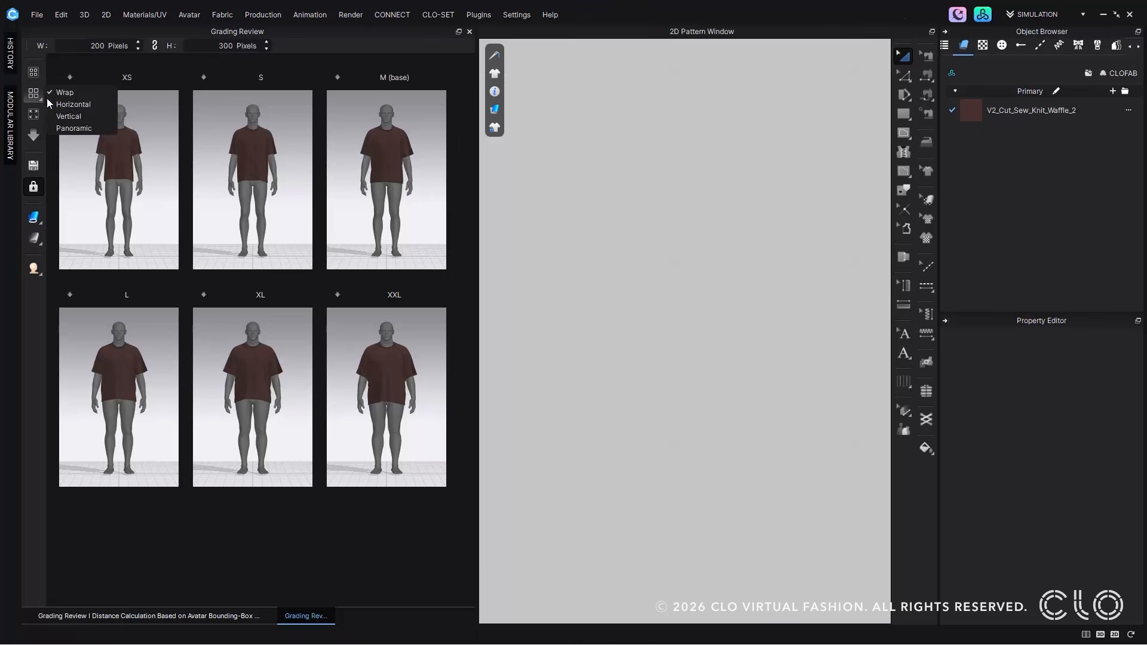
pyautogui.click(91, 129)
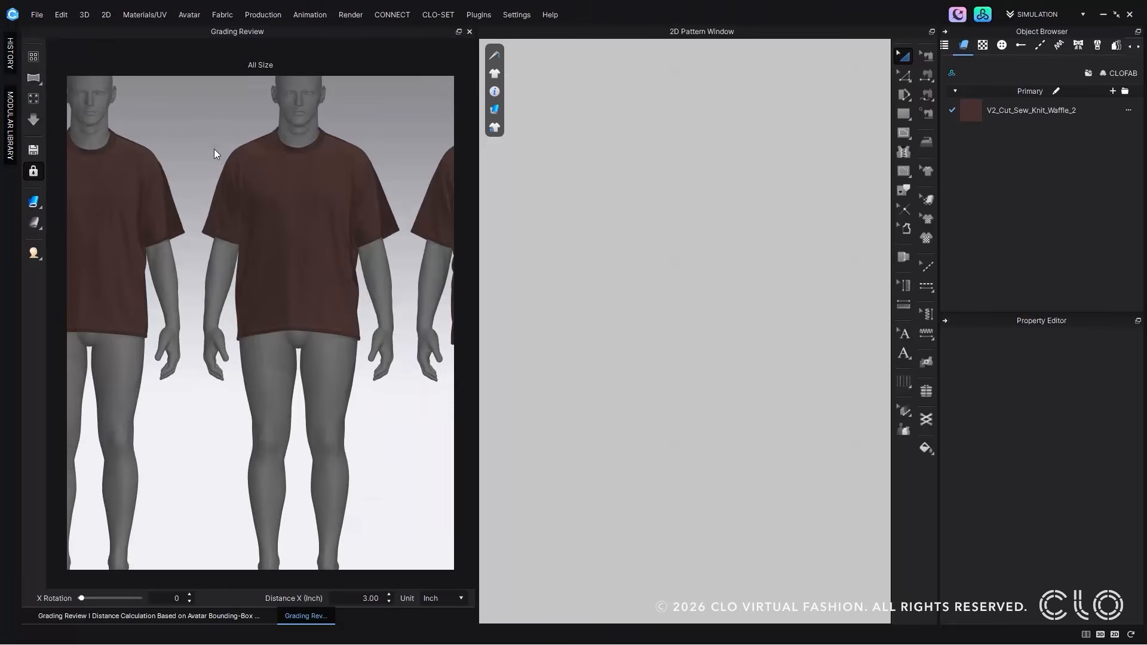
pyautogui.click(37, 103)
pyautogui.click(37, 104)
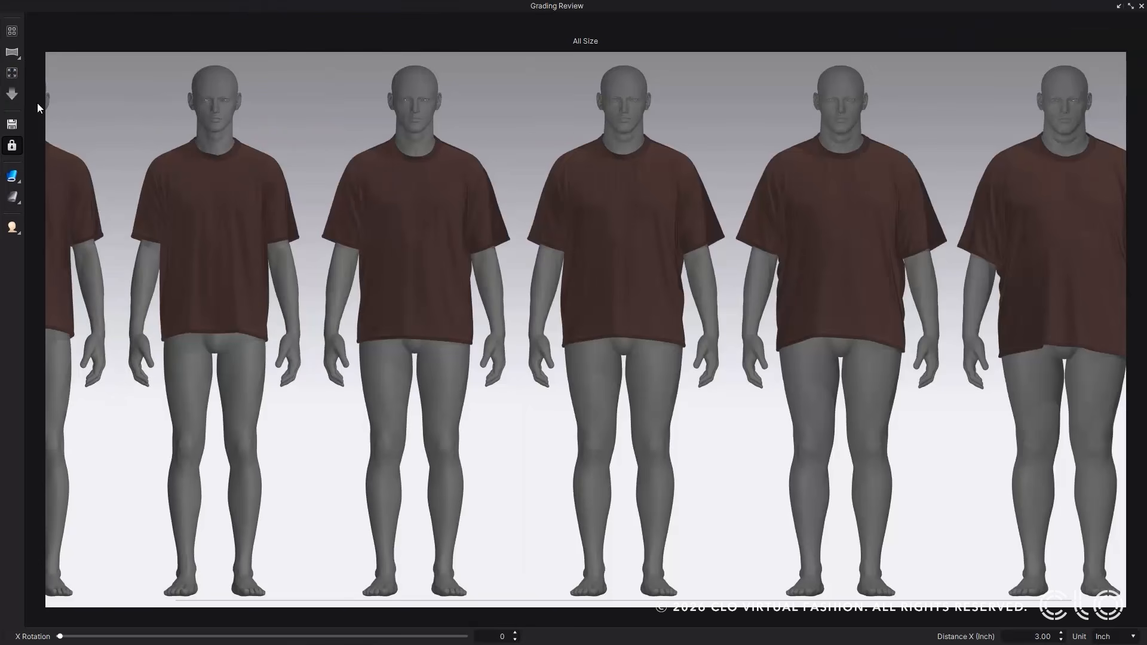
# Step: Compare avatar spacings of 0, 9 and 4 inches in the All Size grading review, ending with an X distance of 2 inches
pyautogui.scroll(-5, 655, 391)
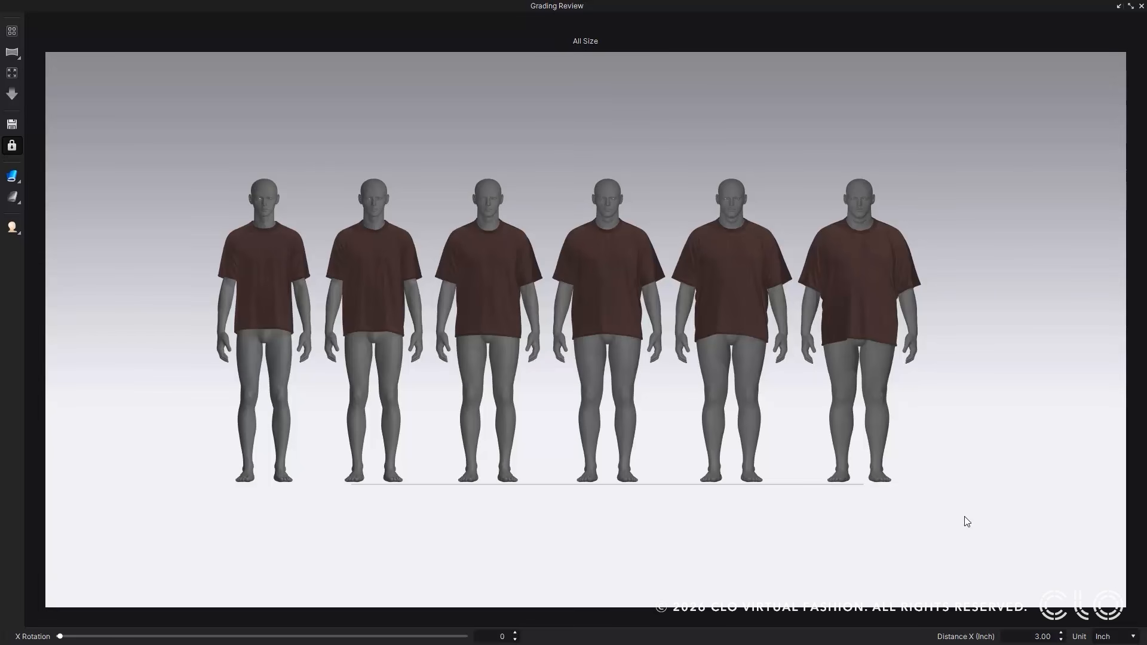
pyautogui.click(1046, 636)
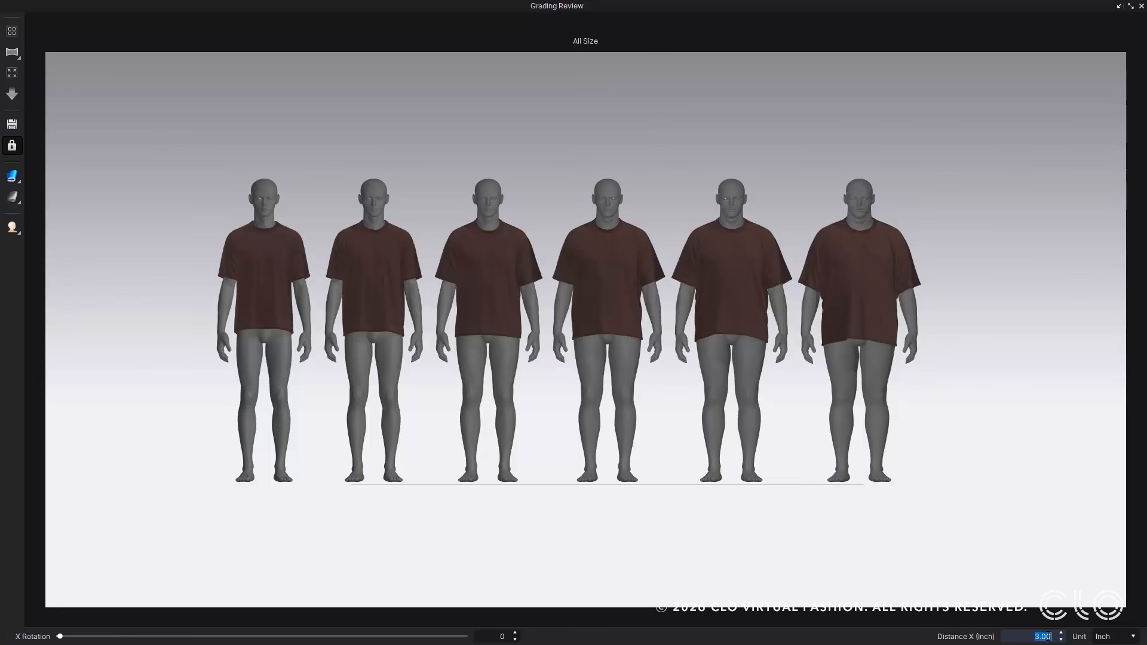
pyautogui.write('0')
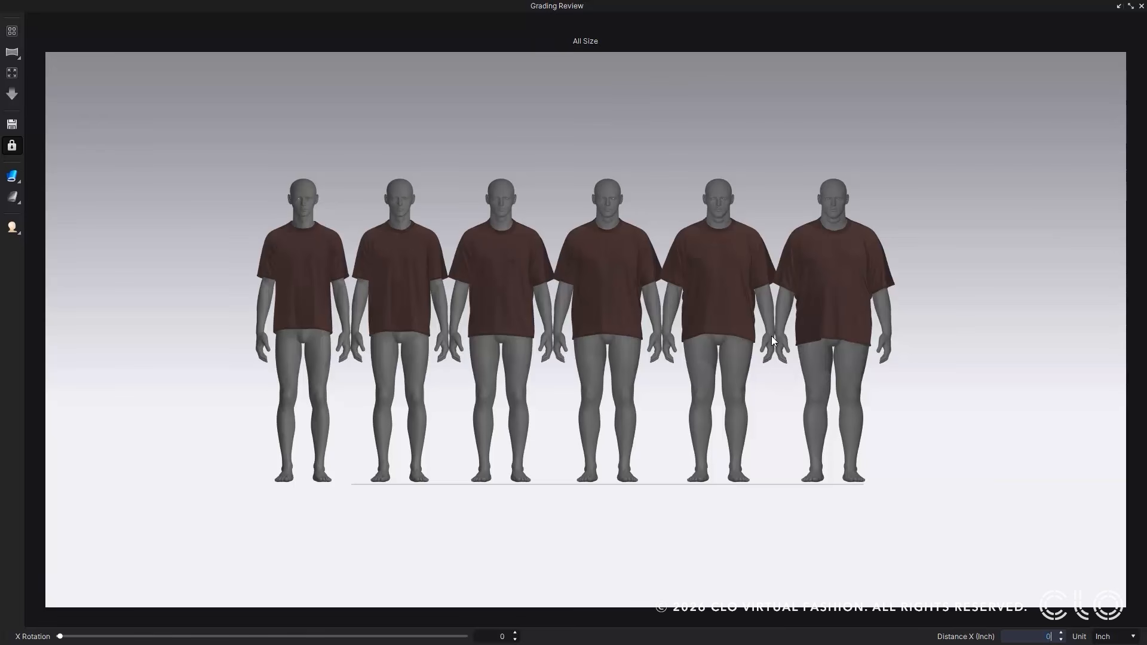
pyautogui.doubleClick(1039, 635)
pyautogui.write('9')
pyautogui.press('Return')
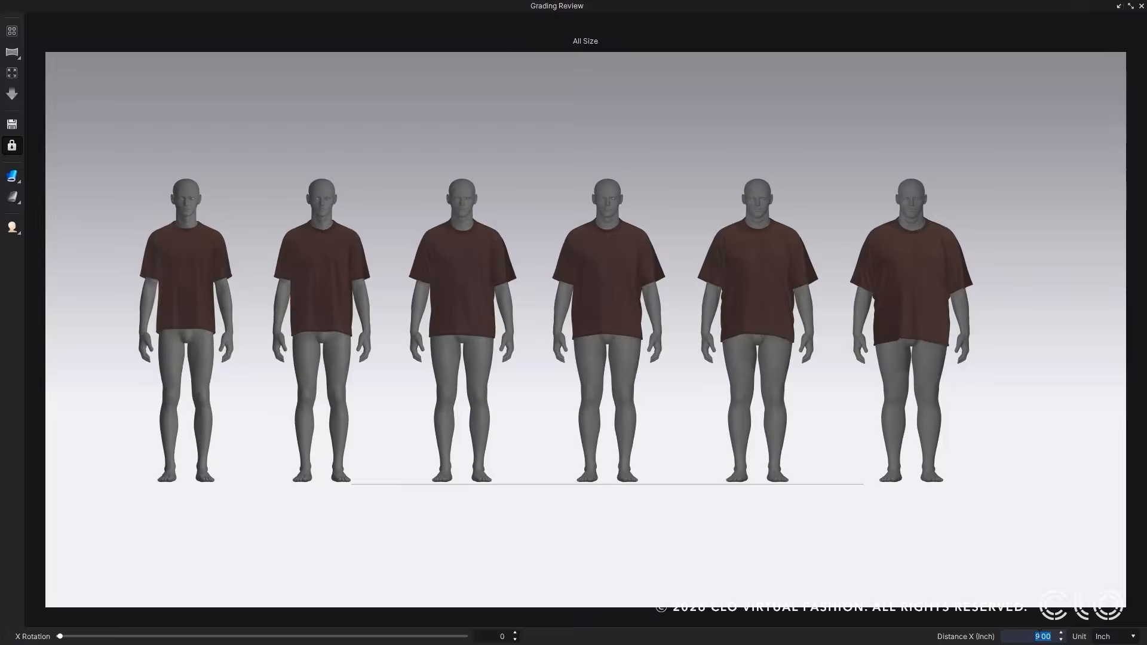
pyautogui.write('4')
pyautogui.press('Return')
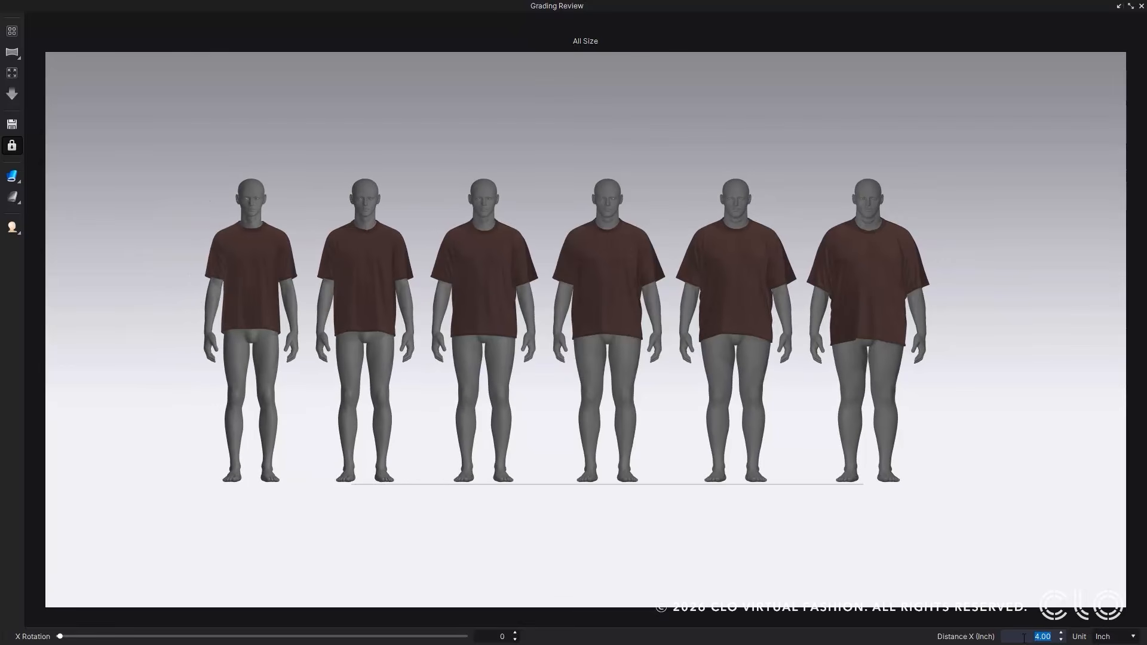
pyautogui.write('2')
pyautogui.press('Return')
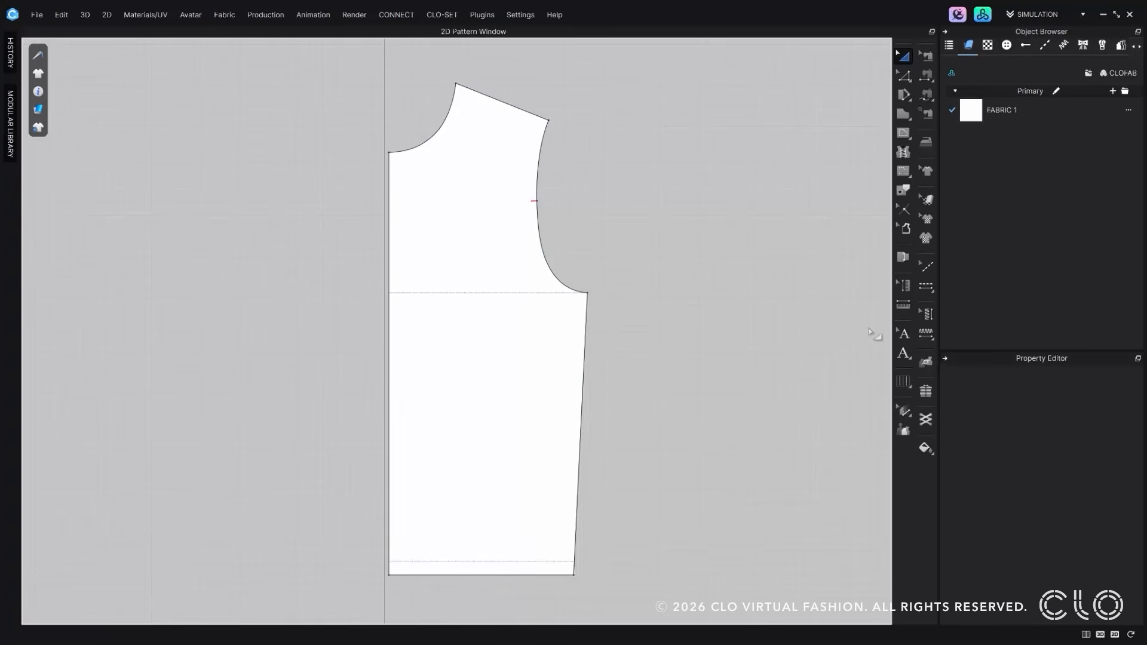
# Step: Link the Side Front annotation to the pattern's side seam and place it outside the piece beside that seam
pyautogui.click(901, 332)
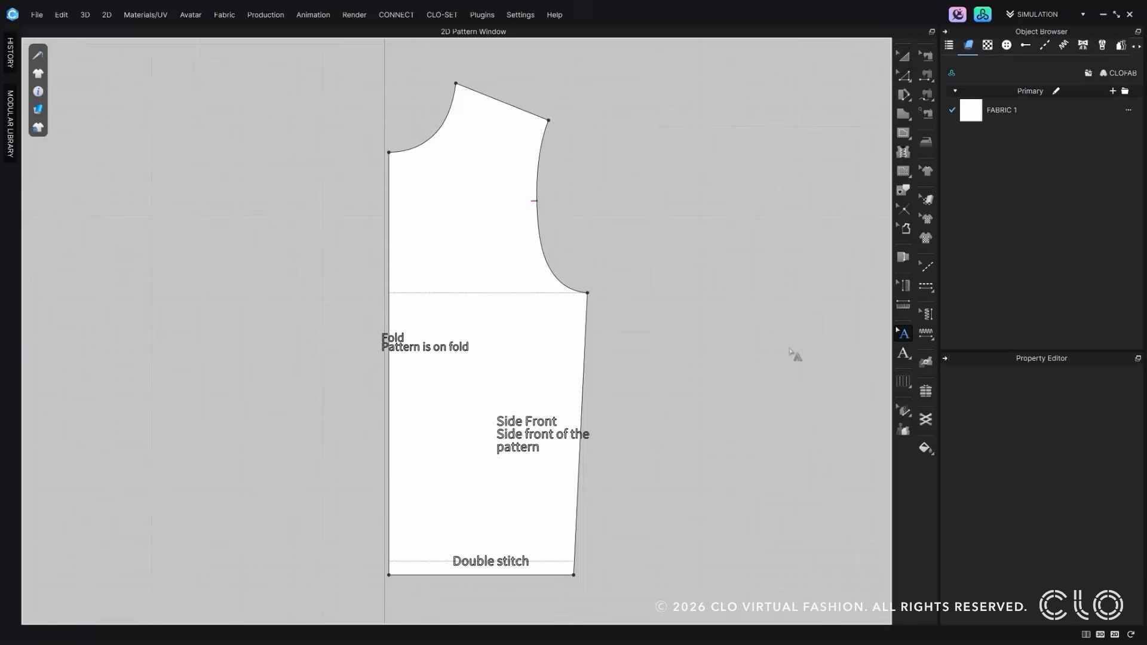
pyautogui.click(538, 428)
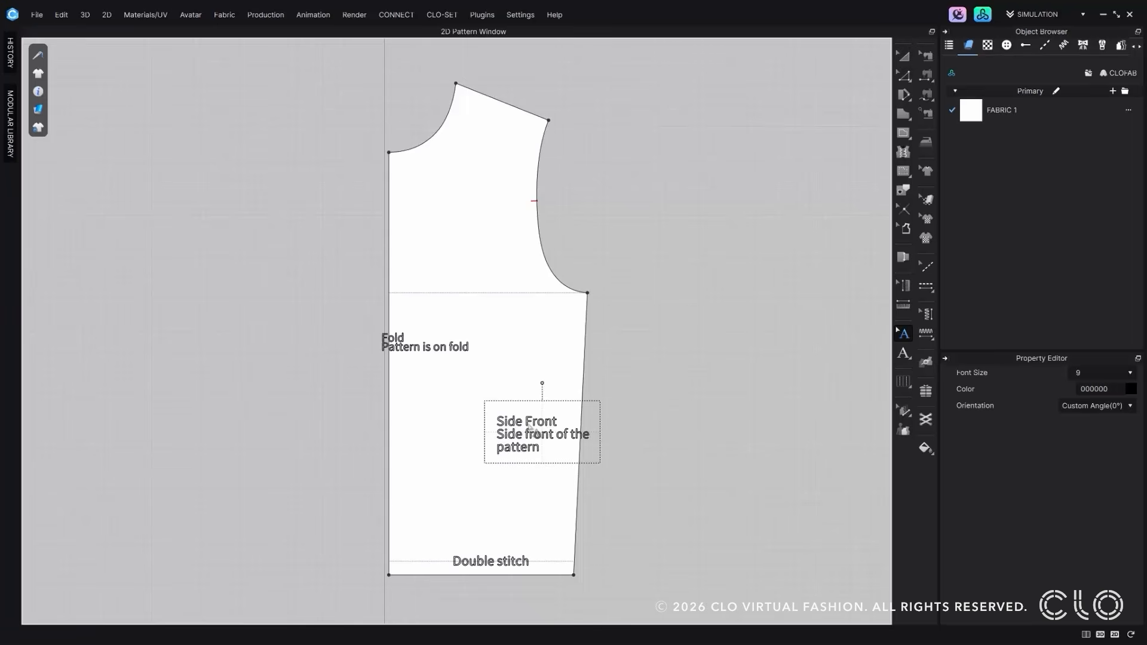
pyautogui.moveTo(532, 431); pyautogui.dragTo(643, 426)
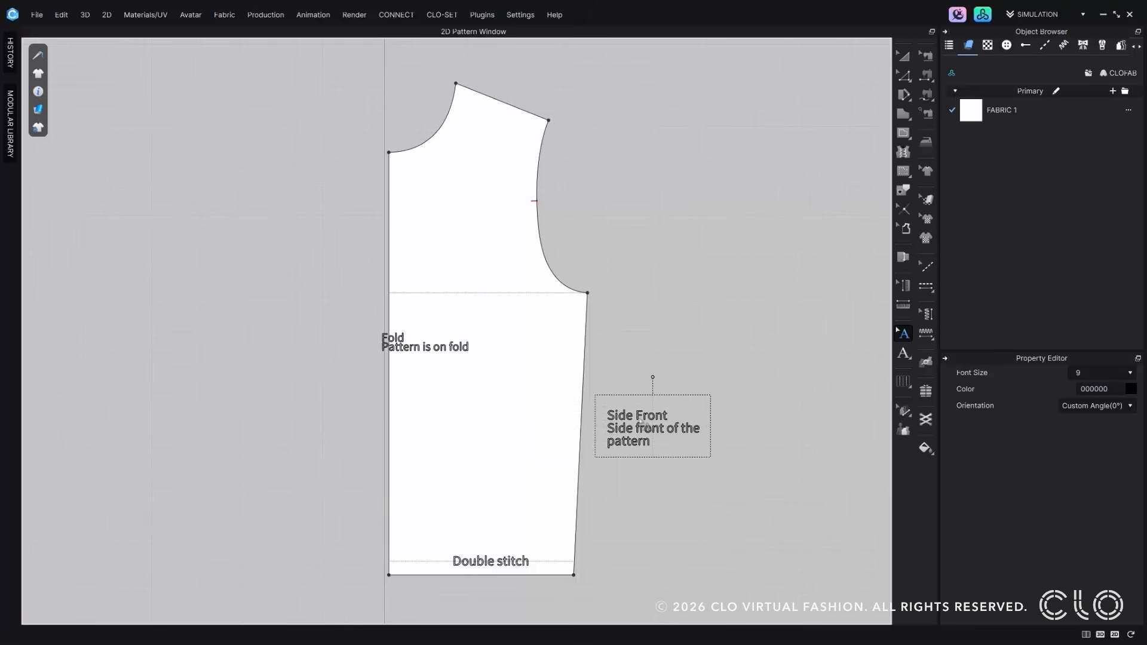
pyautogui.rightClick(643, 424)
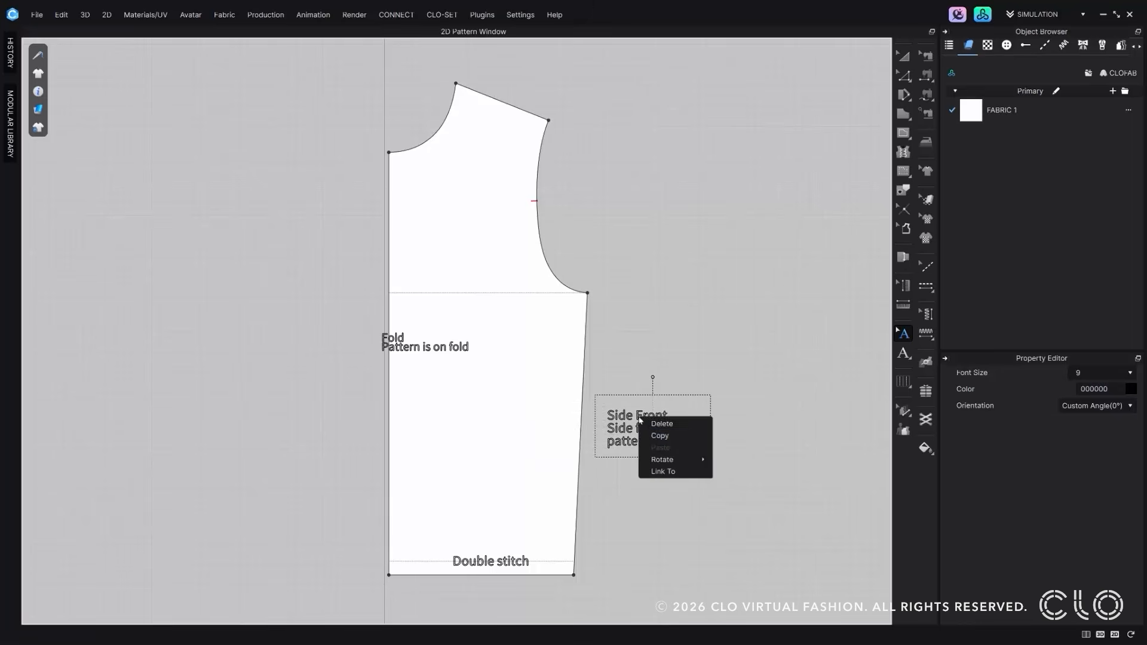
pyautogui.click(661, 472)
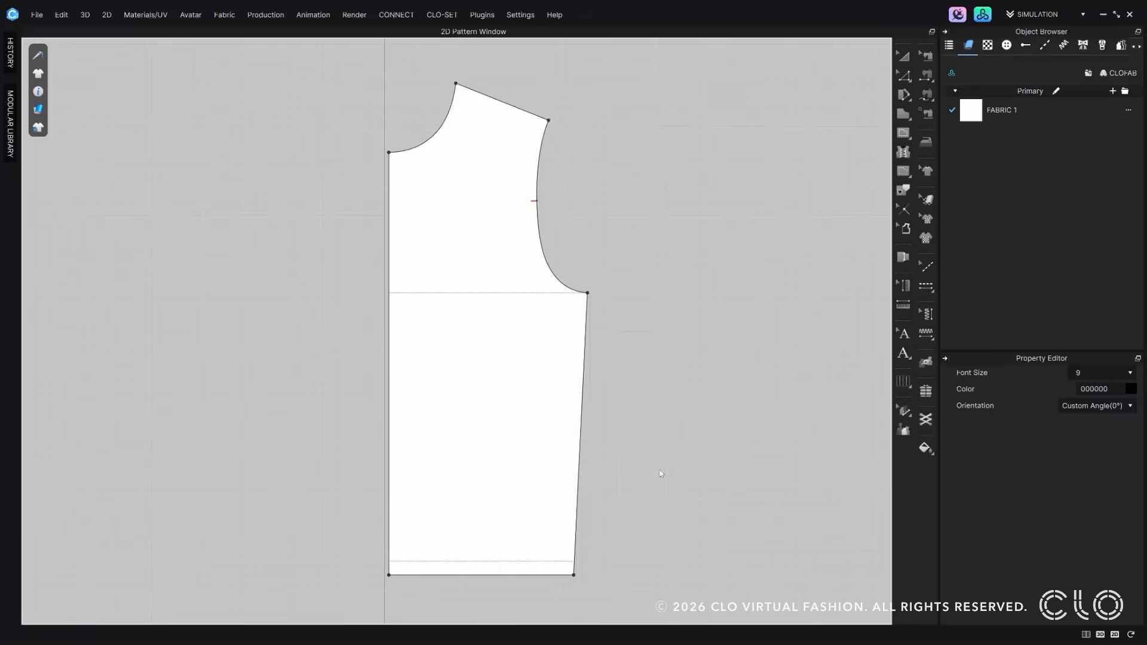
pyautogui.click(584, 425)
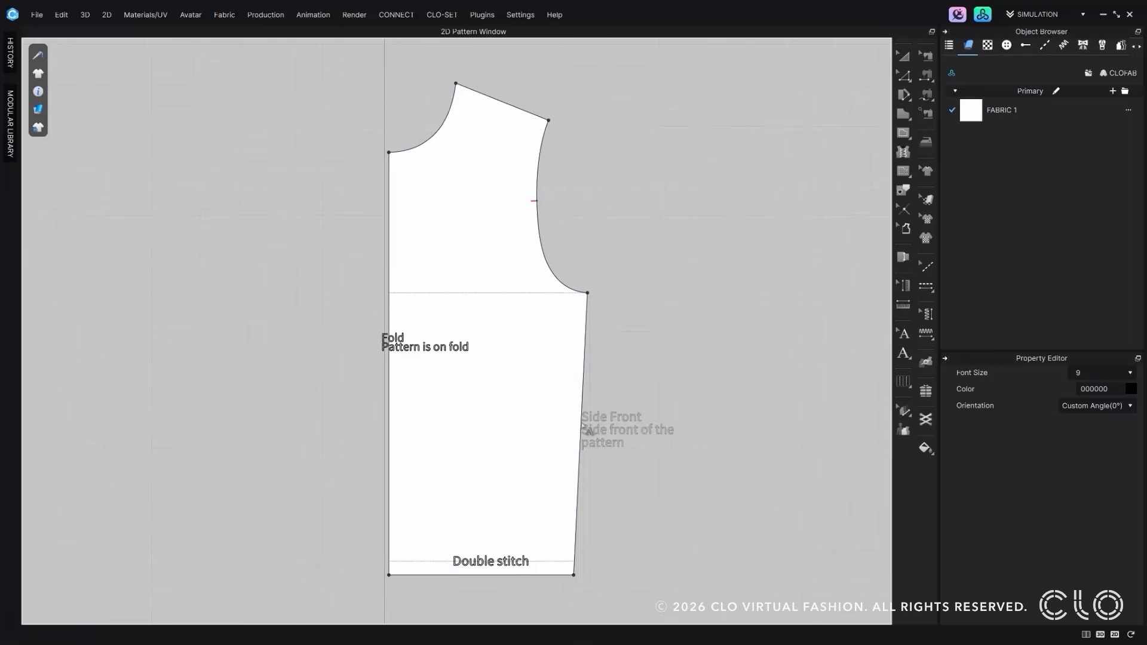
pyautogui.moveTo(647, 422)
pyautogui.mouseDown()
pyautogui.moveTo(627, 425)
pyautogui.moveTo(726, 425)
pyautogui.moveTo(524, 382)
pyautogui.moveTo(707, 390)
pyautogui.mouseUp()
# Step: Link the Fold annotation to the pattern's centre fold edge and place it outside the piece beside that edge
pyautogui.click(418, 351)
pyautogui.rightClick(415, 349)
pyautogui.click(427, 404)
pyautogui.click(389, 391)
pyautogui.moveTo(399, 395); pyautogui.dragTo(294, 360)
# Step: Link the Double stitch annotation to the internal stitch line above the pattern's hem
pyautogui.click(498, 563)
pyautogui.rightClick(498, 562)
pyautogui.click(514, 613)
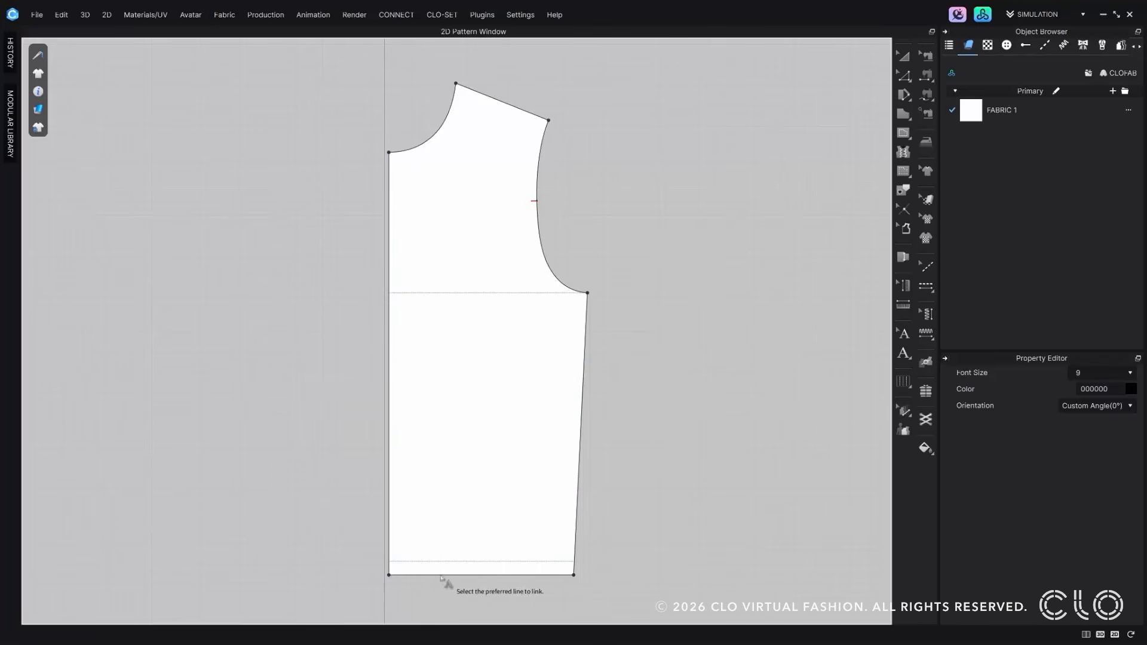
pyautogui.click(473, 563)
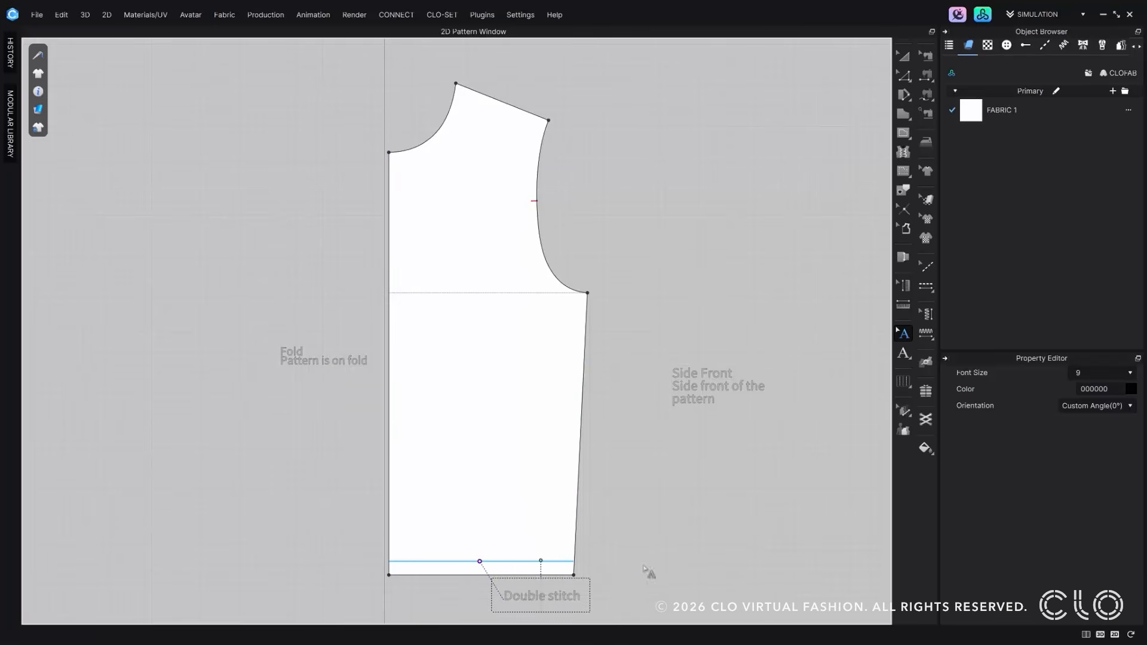
# Step: Unlink the Side Front annotation from the side seam and move it back onto the pattern piece
pyautogui.moveTo(647, 573); pyautogui.dragTo(650, 512, button='middle')
pyautogui.click(672, 427)
pyautogui.moveTo(688, 337); pyautogui.dragTo(651, 331)
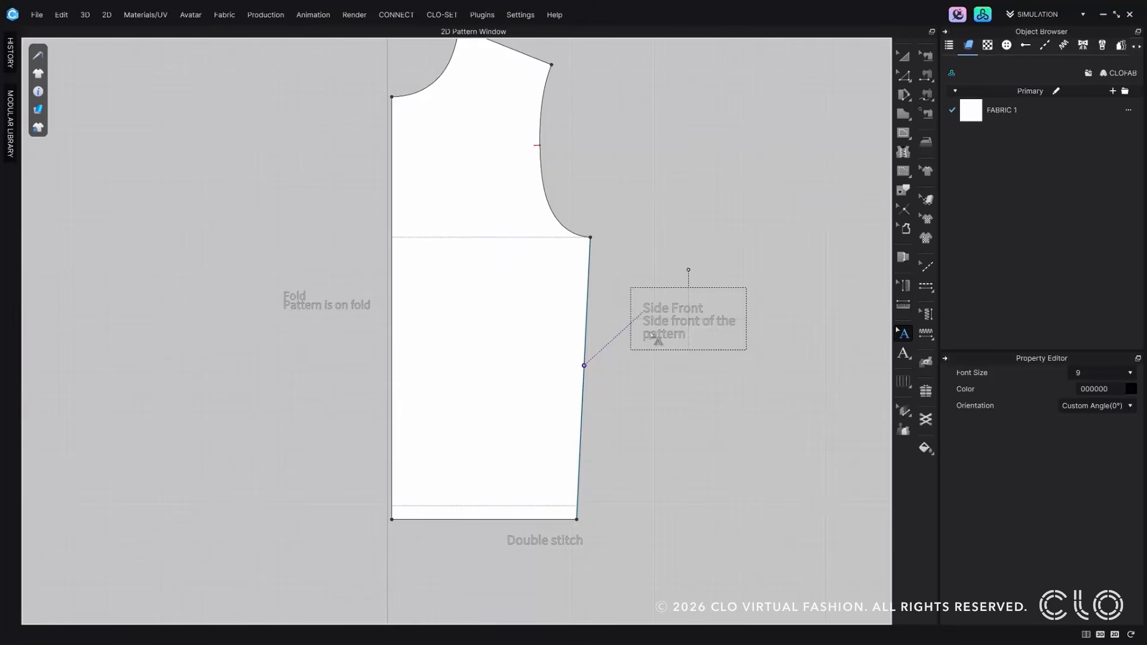
pyautogui.rightClick(664, 322)
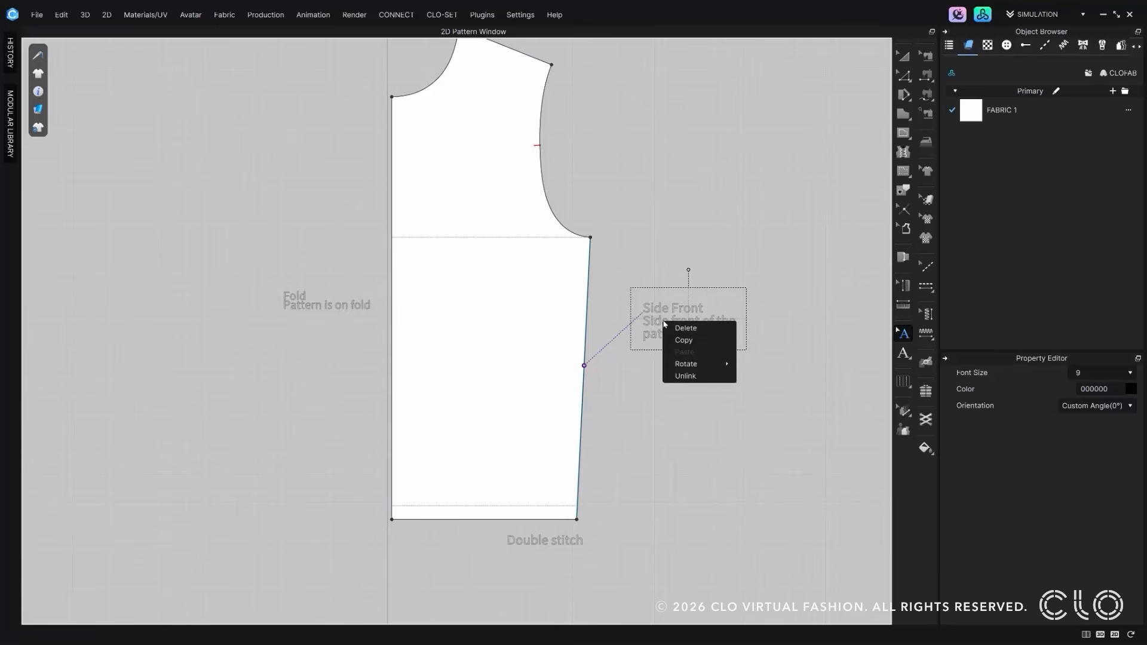
pyautogui.click(685, 376)
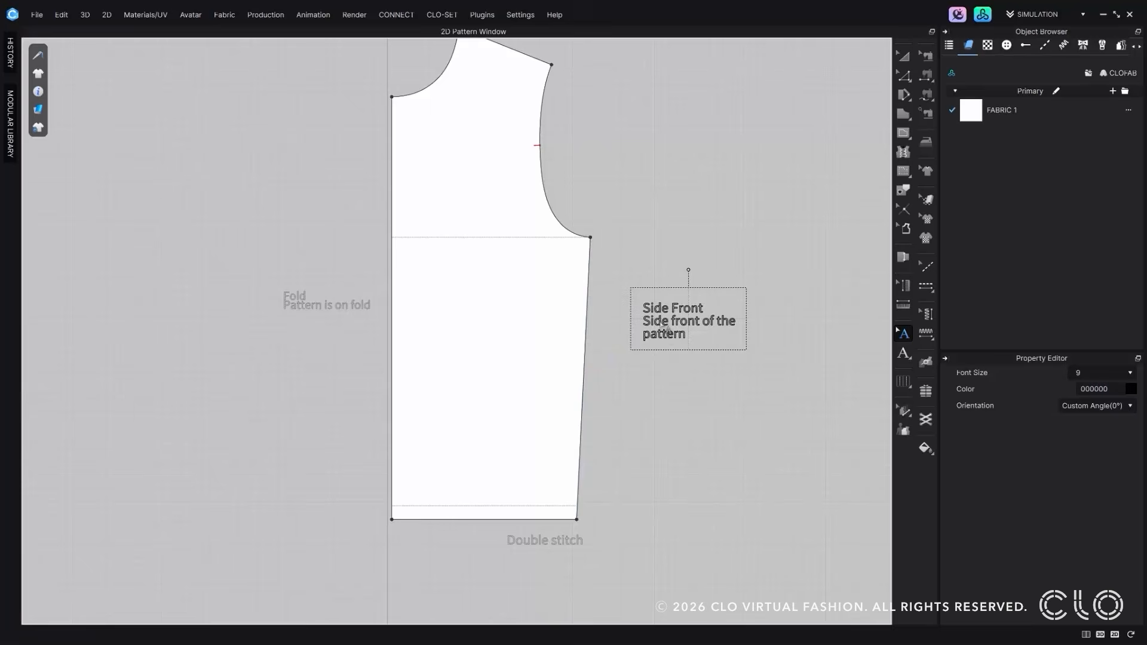
pyautogui.moveTo(661, 326); pyautogui.dragTo(517, 347)
pyautogui.moveTo(517, 346)
pyautogui.mouseDown()
pyautogui.moveTo(645, 317)
pyautogui.moveTo(556, 286)
pyautogui.mouseUp()
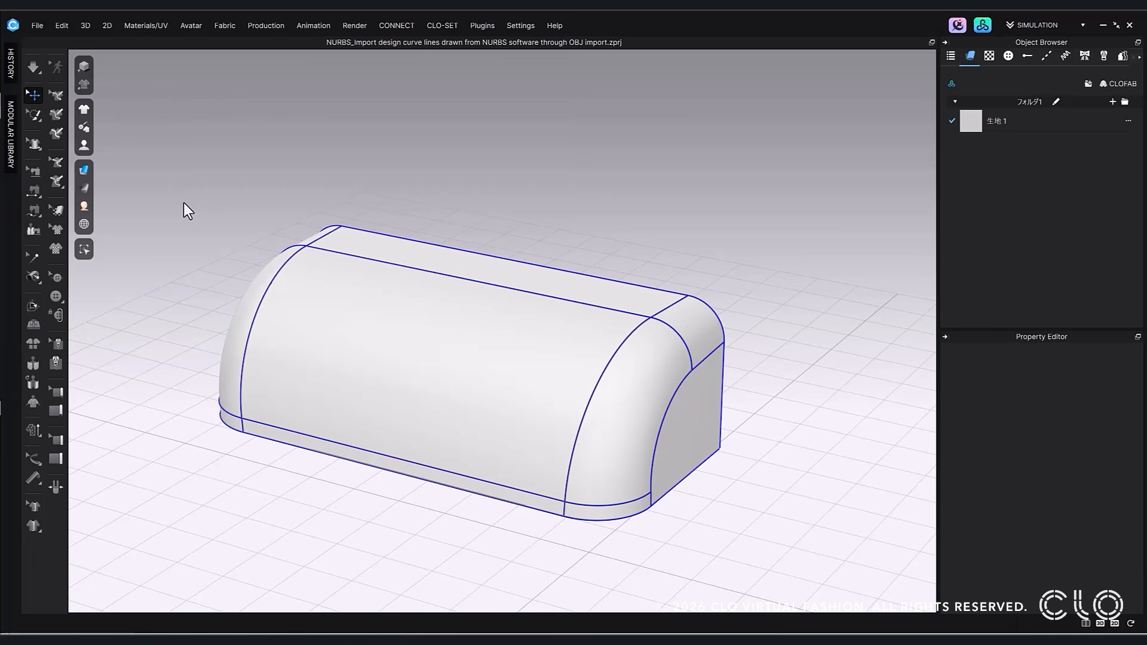
# Step: Toggle the avatar curve lines off and on to compare the NURBS model with and without its design lines
pyautogui.scroll(-2, 184, 203)
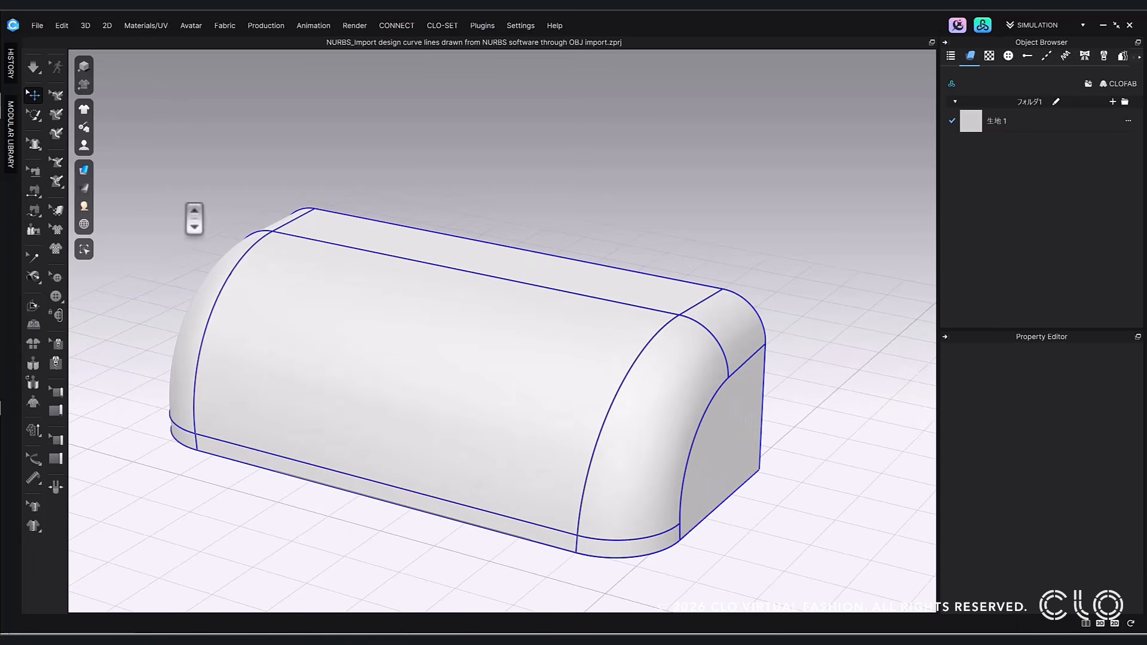
pyautogui.moveTo(86, 141)
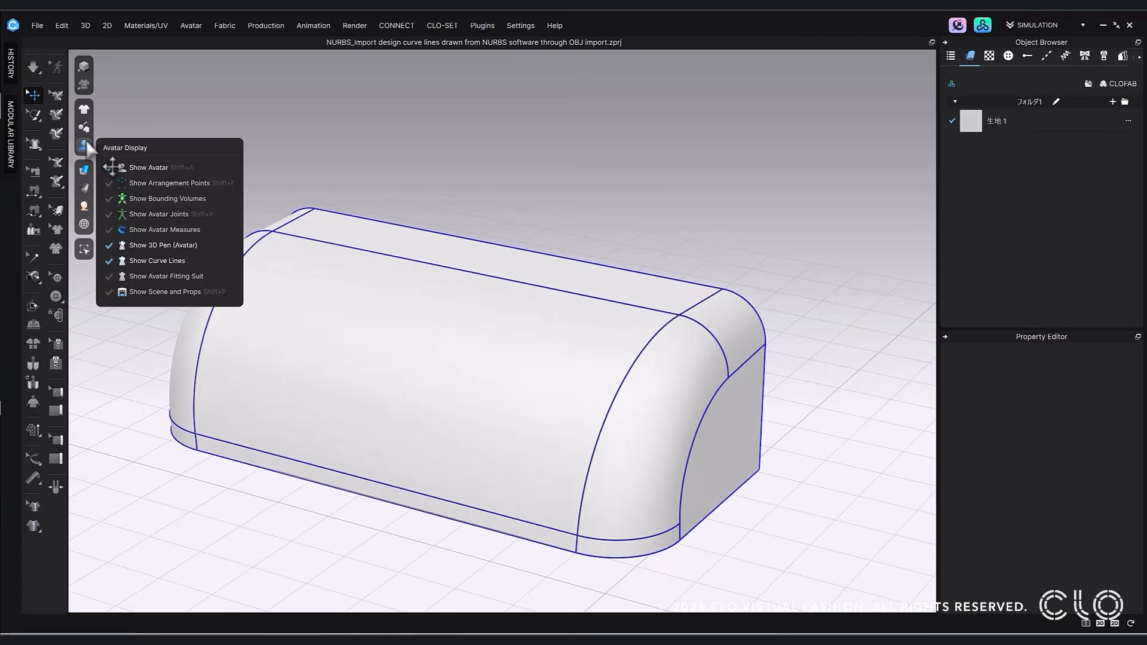
pyautogui.click(157, 261)
pyautogui.click(158, 263)
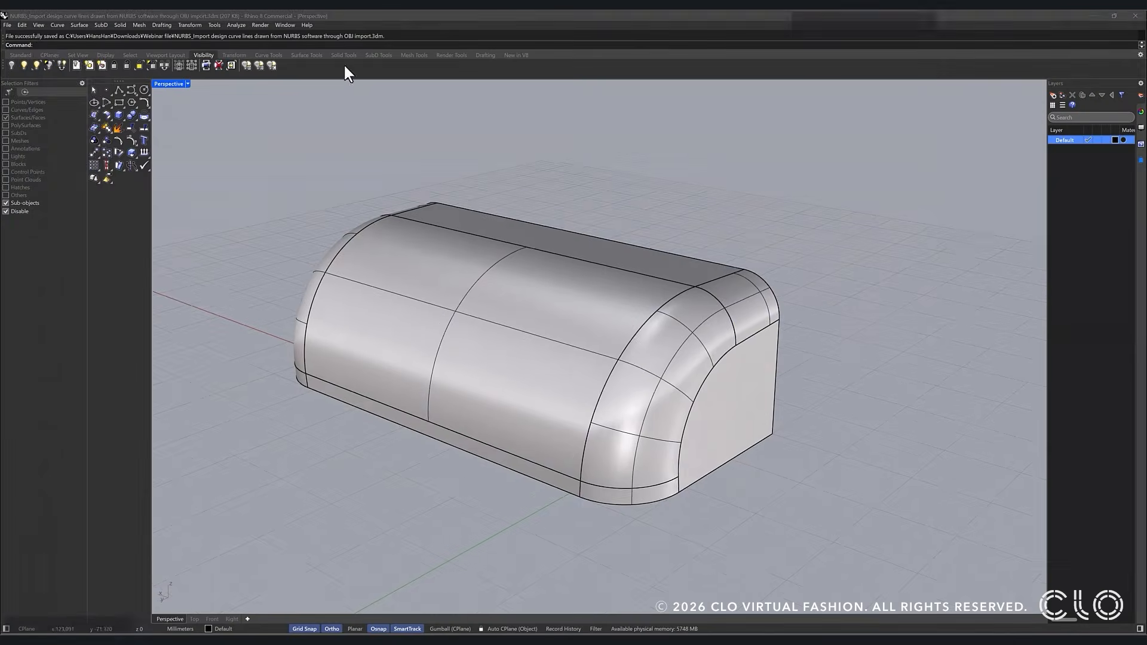
# Step: Switch to Rhino, duplicate the solid's edges as curves and check them by temporarily hiding the solid
pyautogui.click(680, 270)
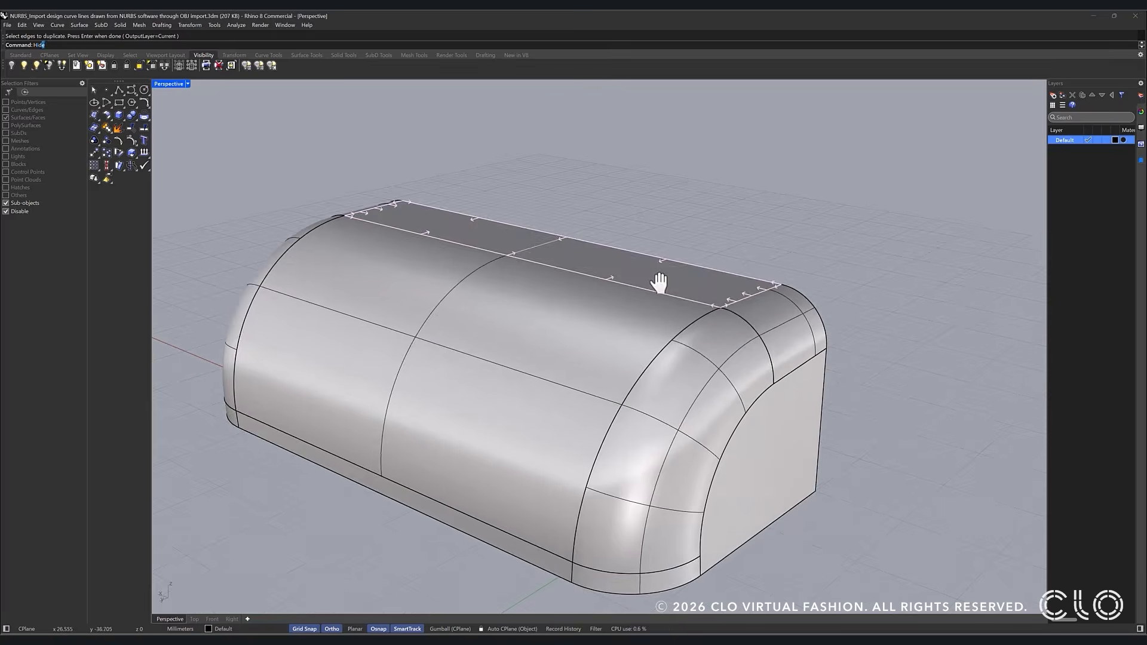
pyautogui.press('Return')
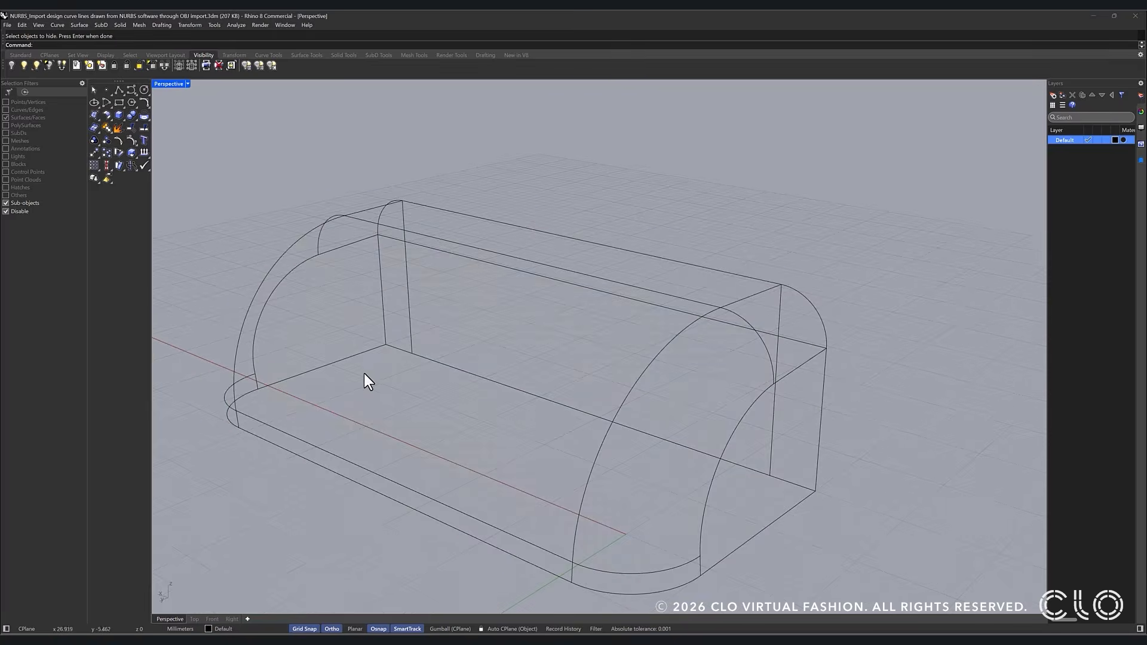
pyautogui.click(24, 65)
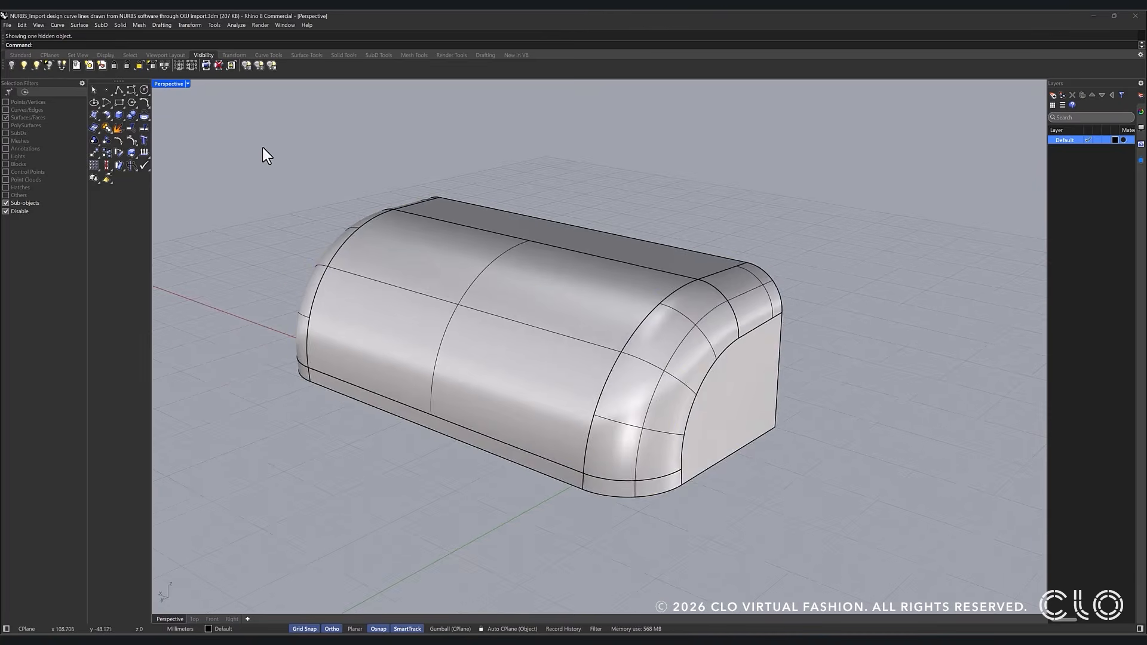
# Step: Export the solid together with all its curves as an OBJ, reviewing the formatting, naming, curve and mesh options before accepting
pyautogui.hotkey('ctrl', 'a')
pyautogui.write('Export')
pyautogui.press('Return')
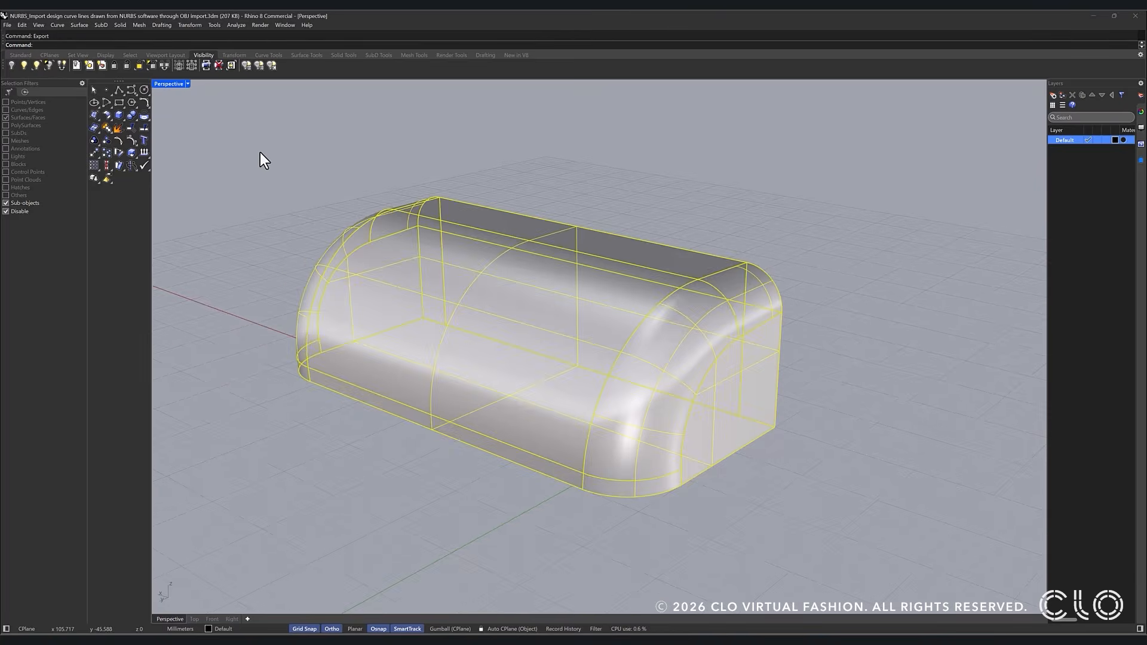
pyautogui.click(753, 479)
pyautogui.click(666, 187)
pyautogui.click(692, 187)
pyautogui.click(716, 187)
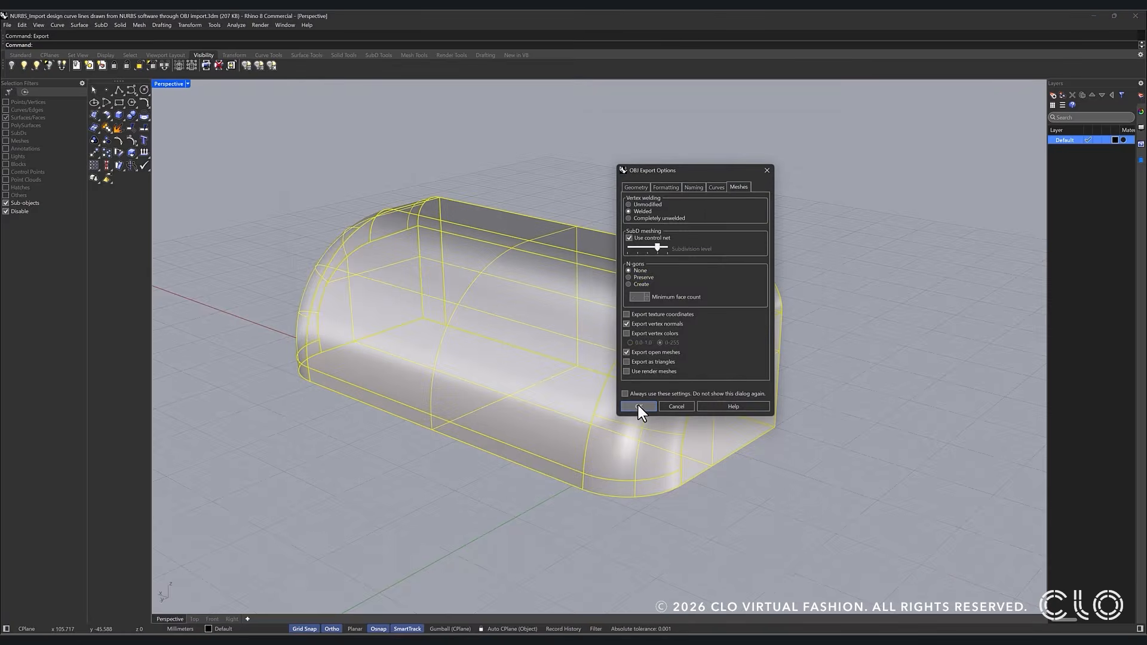
pyautogui.click(637, 406)
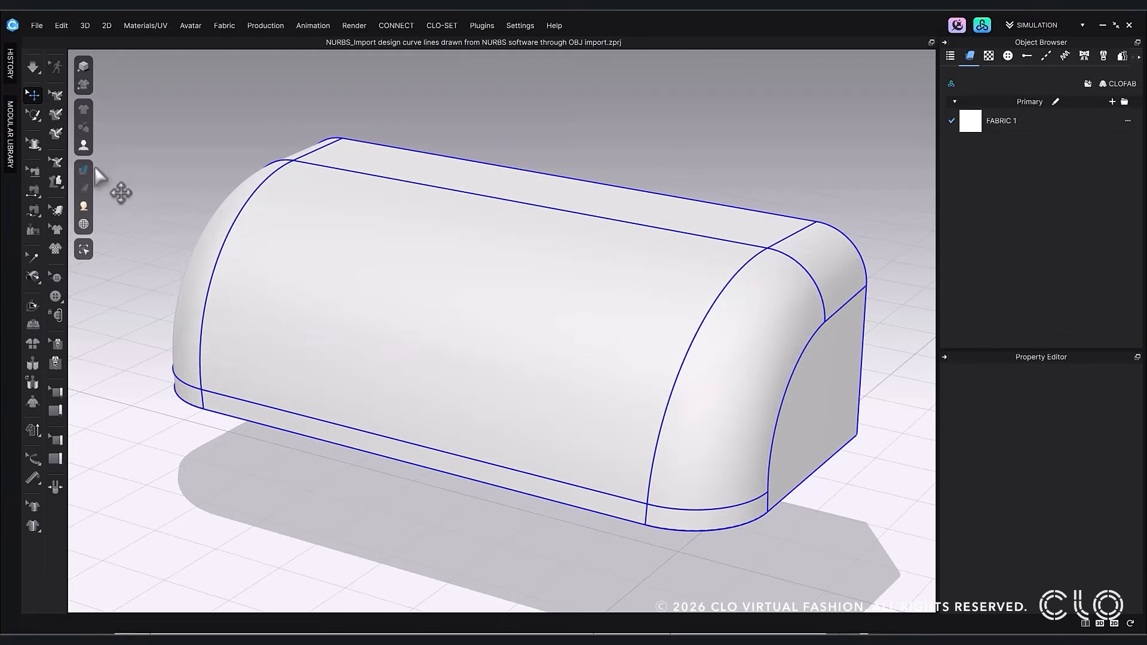
# Step: Switch back to CLO and toggle the imported object's curve lines off and on to check them at the rounded corner
pyautogui.moveTo(84, 145)
pyautogui.click(149, 262)
pyautogui.click(149, 262)
pyautogui.moveTo(688, 333); pyautogui.dragTo(496, 310, button='middle')
pyautogui.scroll(2, 495, 308)
pyautogui.scroll(2, 495, 309)
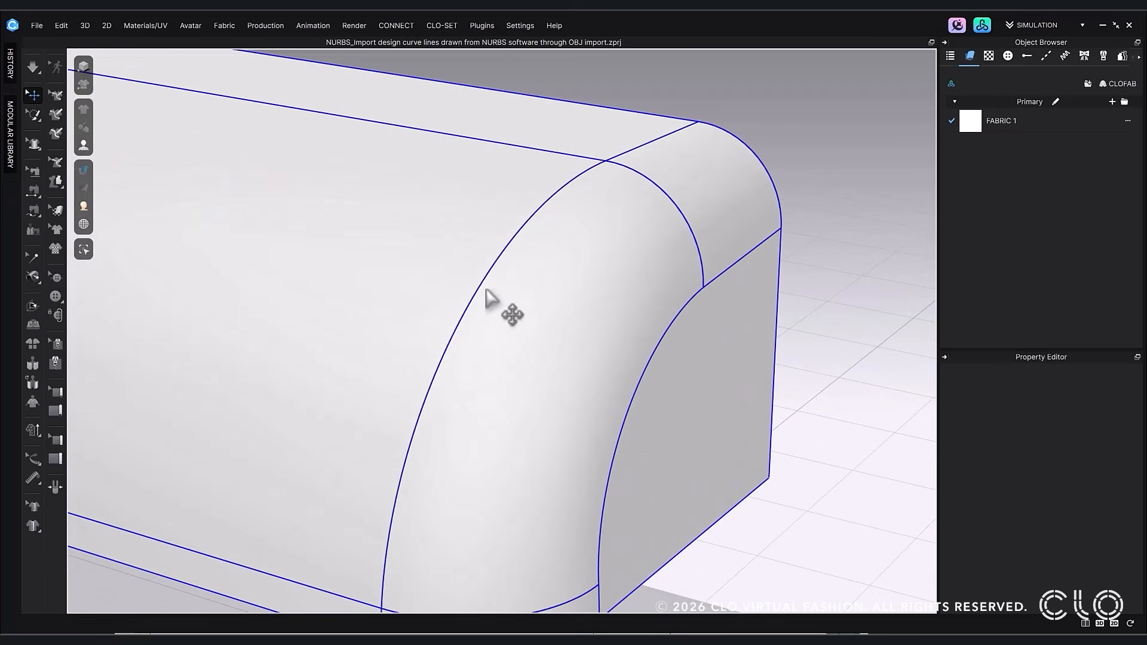
# Step: Select the curve line along the rounded end and show the avatar wireframe to examine how the curves follow the mesh
pyautogui.click(512, 290)
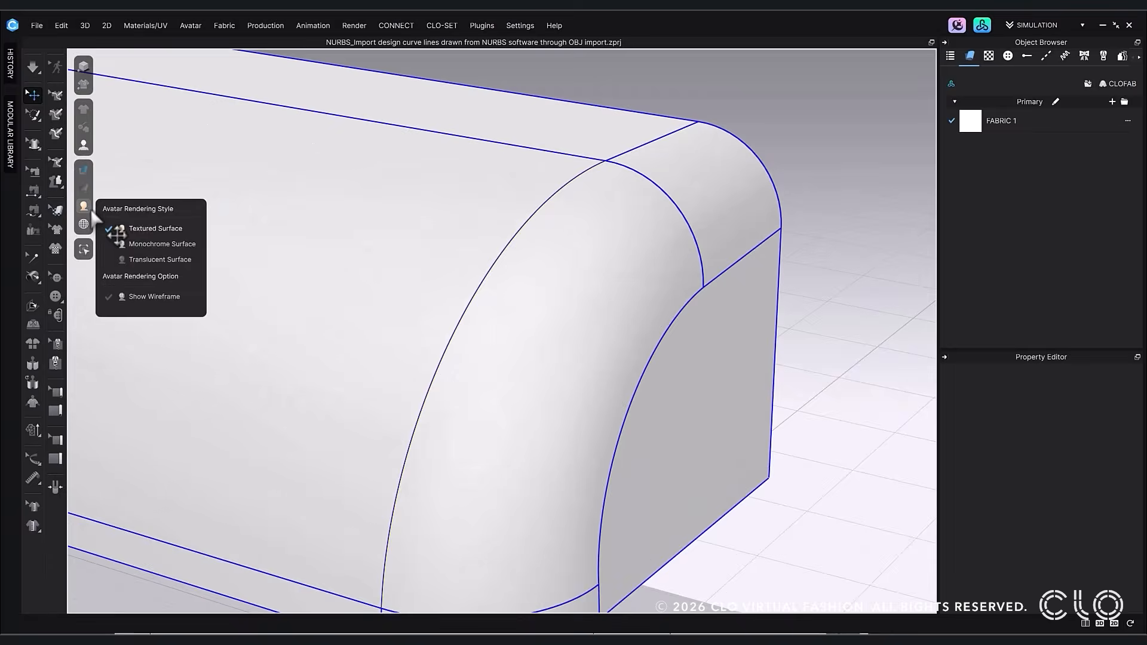
pyautogui.moveTo(83, 206)
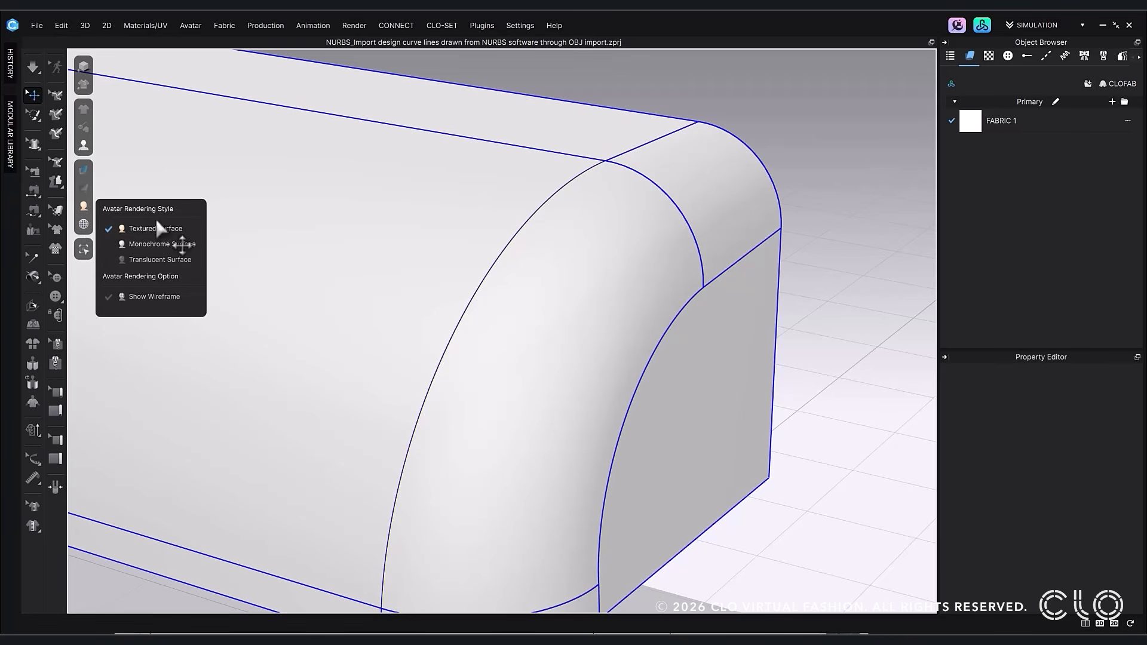
pyautogui.click(154, 296)
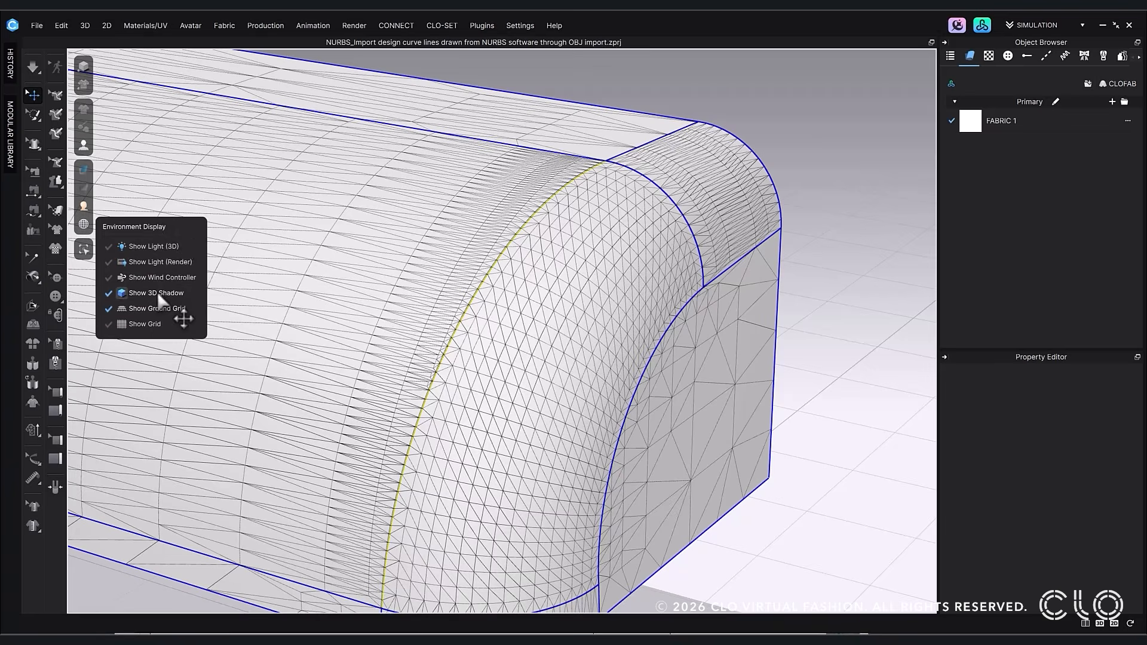
pyautogui.moveTo(339, 524); pyautogui.dragTo(322, 445, button='middle')
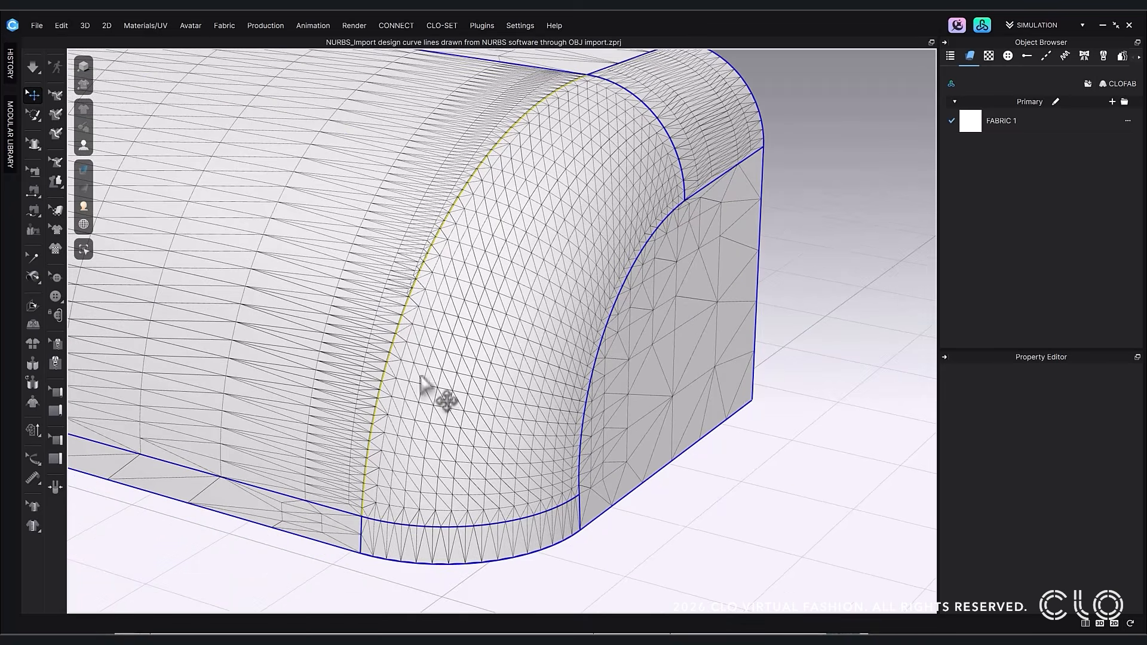
pyautogui.moveTo(758, 350); pyautogui.dragTo(737, 387, button='middle')
pyautogui.scroll(5, 768, 256)
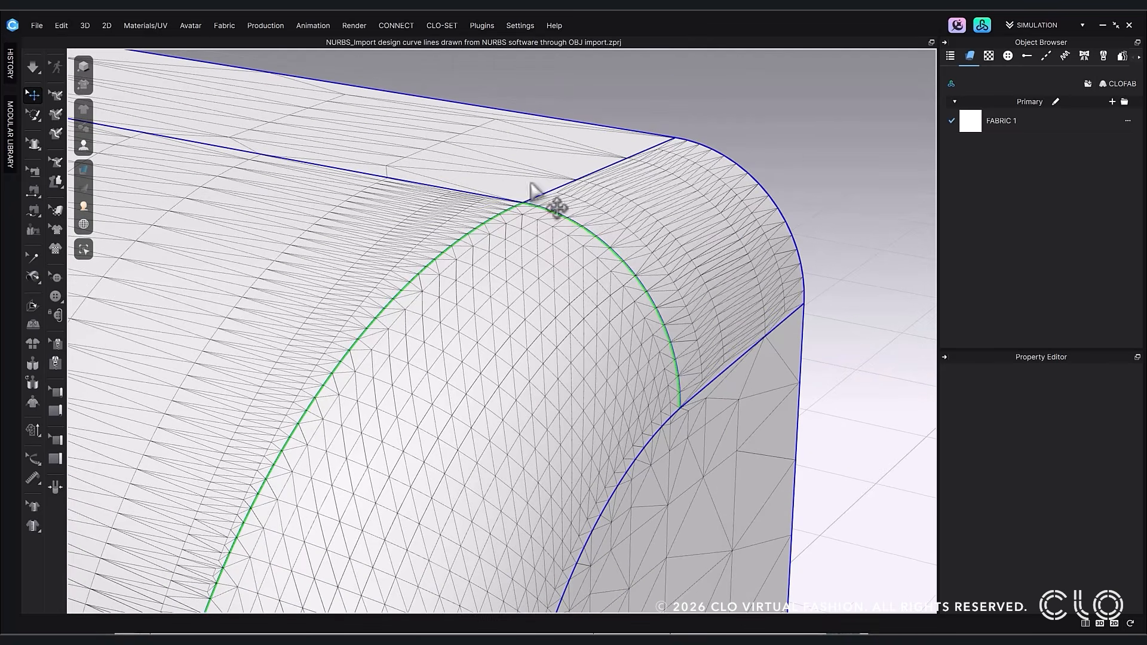
pyautogui.moveTo(509, 190); pyautogui.dragTo(384, 263, button='right')
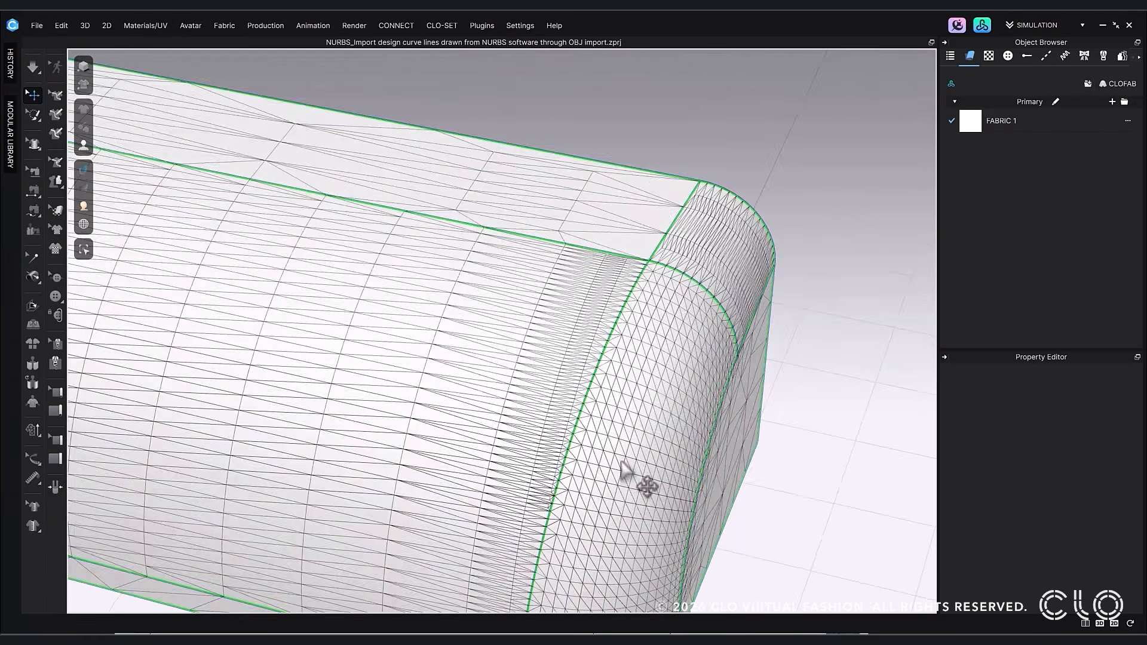
pyautogui.scroll(3, 625, 476)
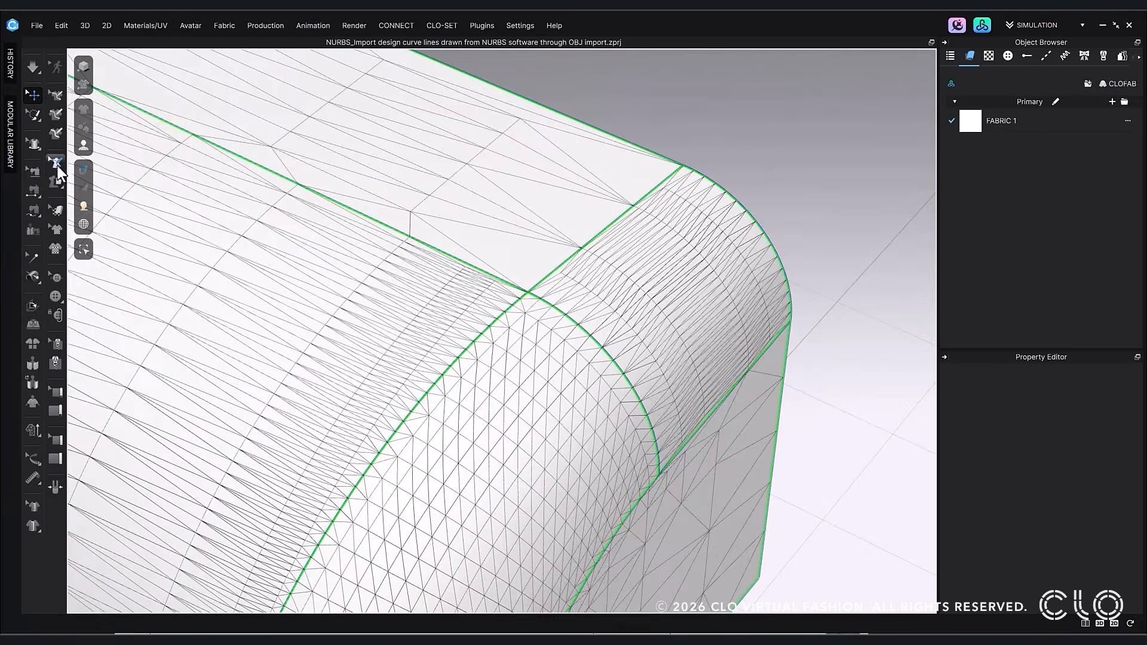
# Step: Move the curve points at the rounded end's upper and lower corners to align them with the mesh corners
pyautogui.click(57, 165)
pyautogui.scroll(10, 530, 307)
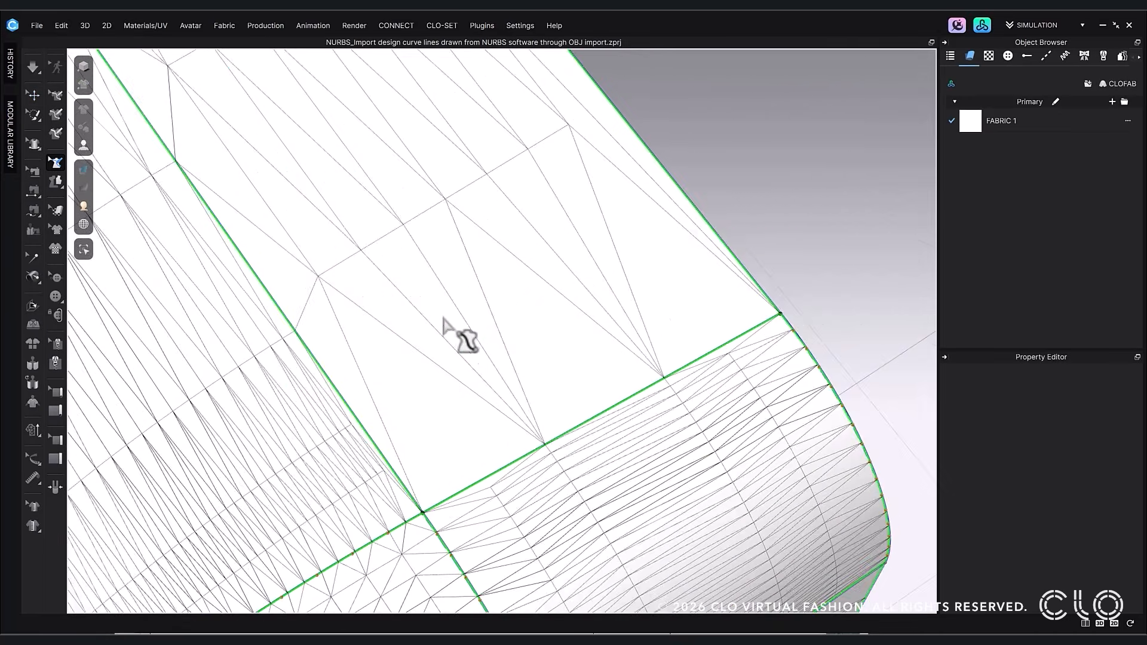
pyautogui.scroll(1, 422, 358)
pyautogui.moveTo(420, 370)
pyautogui.mouseDown()
pyautogui.moveTo(429, 347)
pyautogui.moveTo(435, 371)
pyautogui.moveTo(403, 372)
pyautogui.moveTo(422, 372)
pyautogui.moveTo(428, 356)
pyautogui.mouseUp()
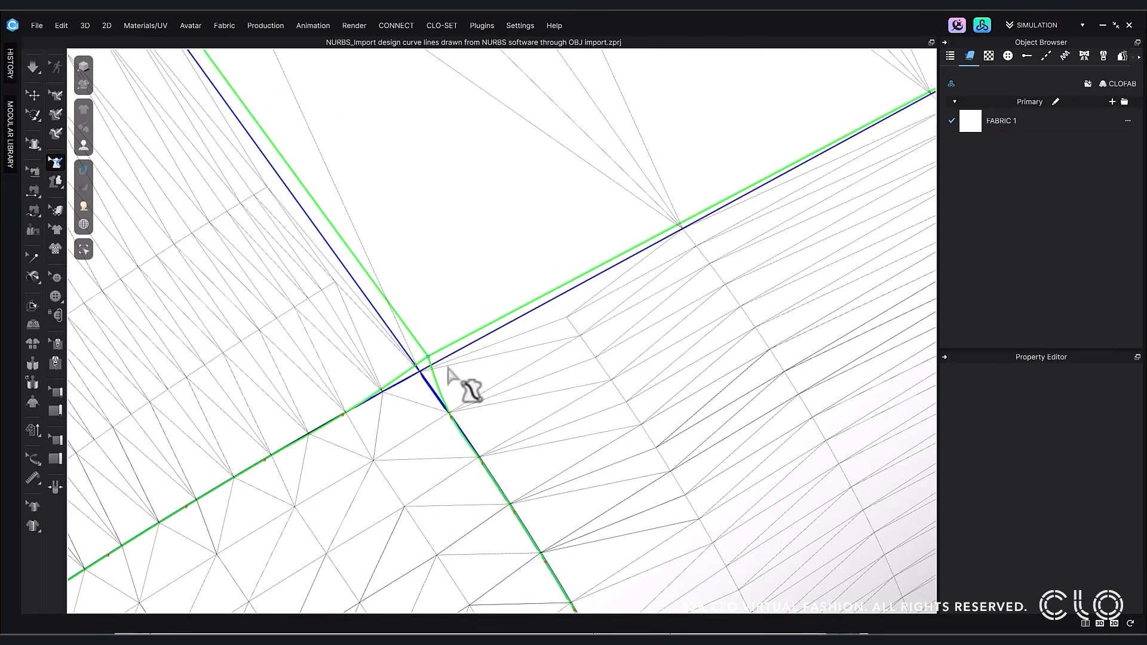
pyautogui.scroll(-2, 451, 375)
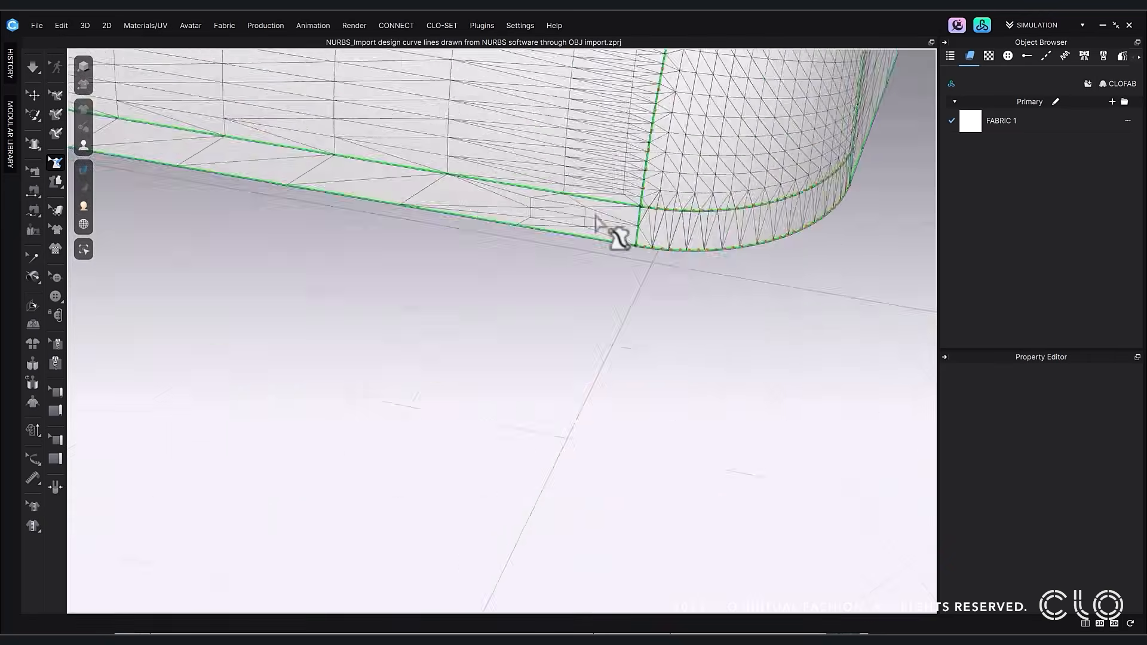
pyautogui.scroll(5, 596, 222)
pyautogui.moveTo(425, 256)
pyautogui.mouseDown()
pyautogui.moveTo(441, 226)
pyautogui.moveTo(432, 246)
pyautogui.mouseUp()
# Step: Snap the curve along the rounded end's bottom edge to the mesh edges
pyautogui.scroll(3, 427, 263)
pyautogui.scroll(-1, 439, 303)
pyautogui.moveTo(520, 448); pyautogui.dragTo(412, 328, button='middle')
pyautogui.moveTo(456, 347); pyautogui.dragTo(486, 333, button='right')
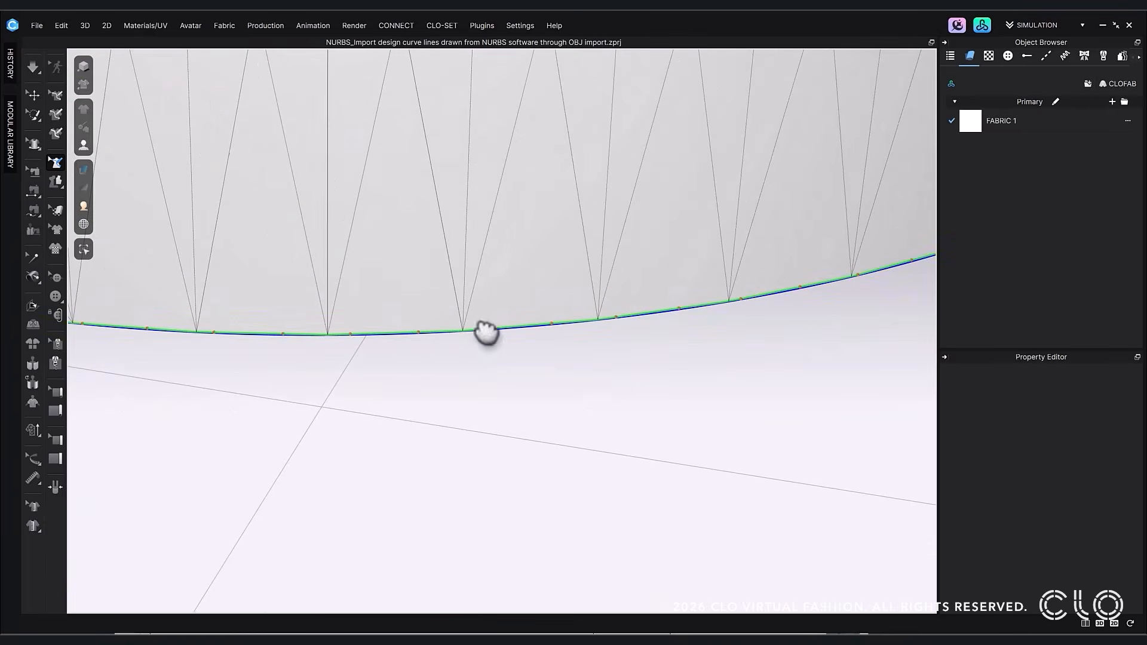
pyautogui.moveTo(397, 353); pyautogui.dragTo(327, 274, button='right')
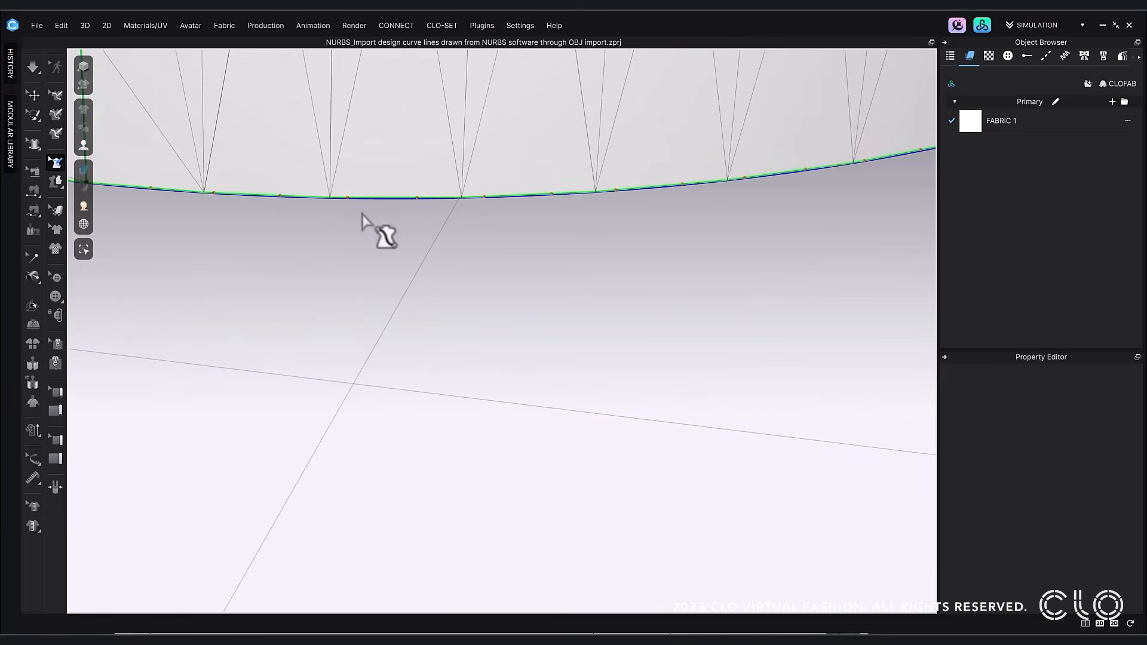
pyautogui.rightClick(455, 201)
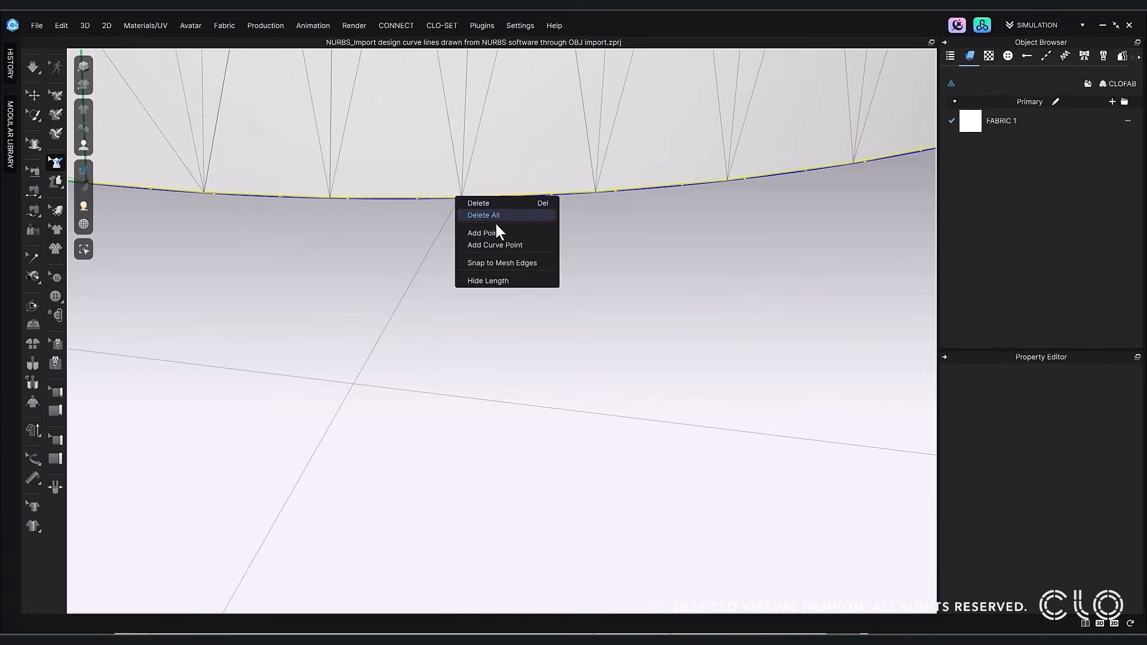
pyautogui.click(514, 262)
pyautogui.scroll(-4, 556, 265)
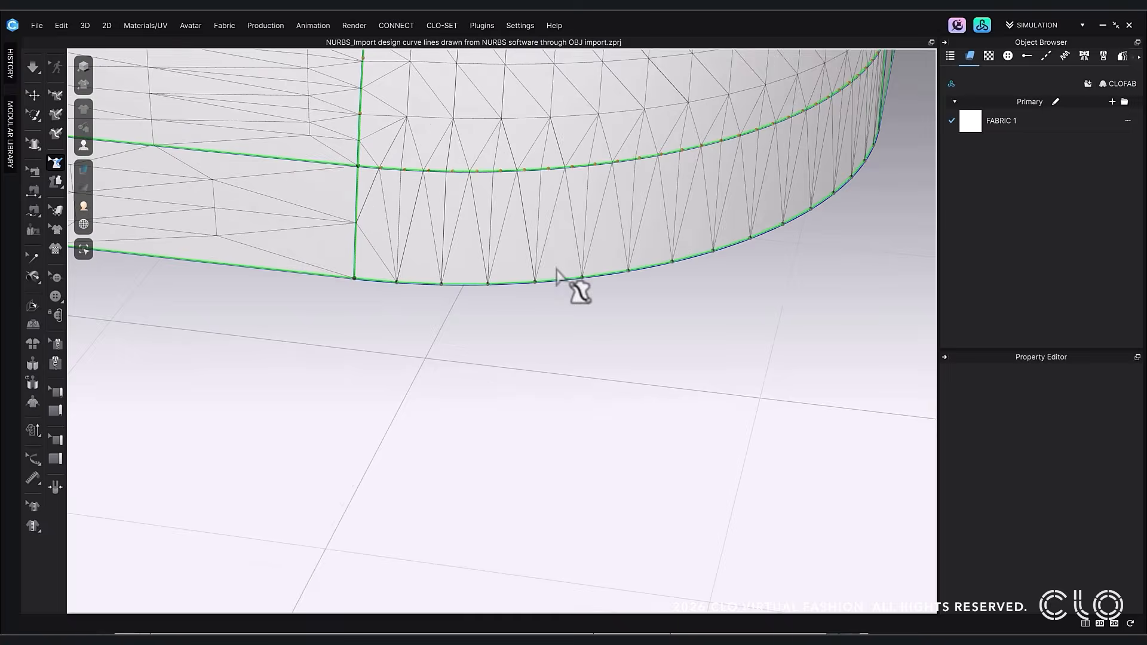
pyautogui.moveTo(556, 267); pyautogui.dragTo(341, 292, button='right')
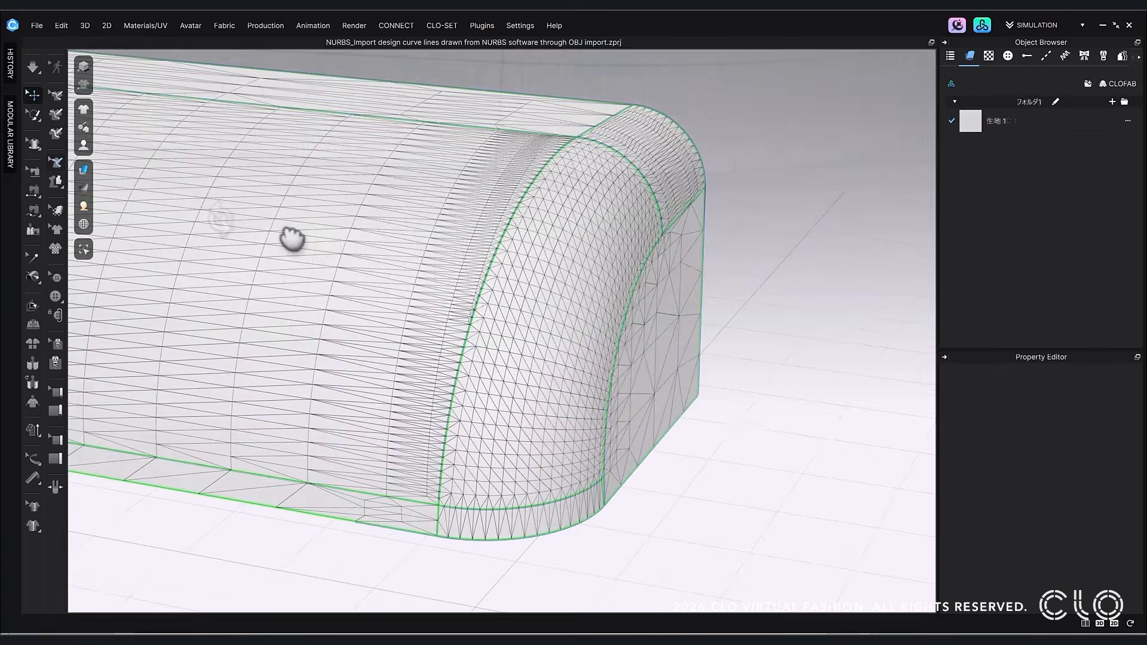
# Step: Select the object's areas enclosed by the curves and flatten them into separate patterns
pyautogui.click(82, 171)
pyautogui.click(56, 179)
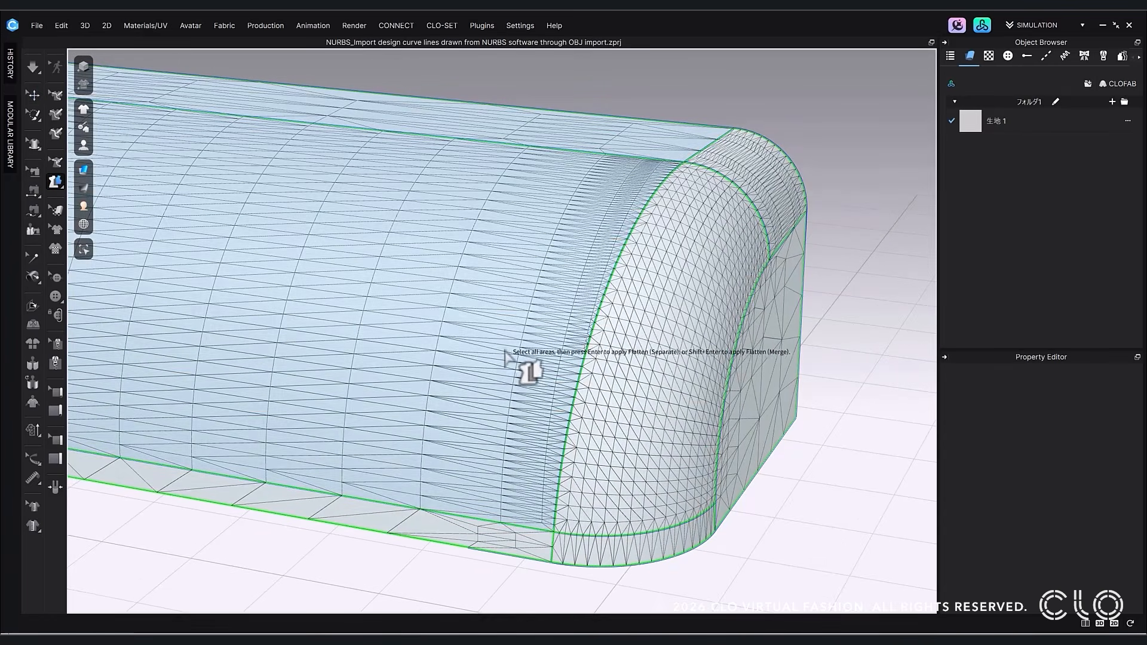
pyautogui.click(548, 412)
pyautogui.moveTo(410, 402); pyautogui.dragTo(424, 411, button='right')
pyautogui.press('Return')
pyautogui.click(683, 507)
pyautogui.moveTo(878, 251); pyautogui.dragTo(480, 357, button='right')
pyautogui.click(310, 338)
pyautogui.click(486, 468)
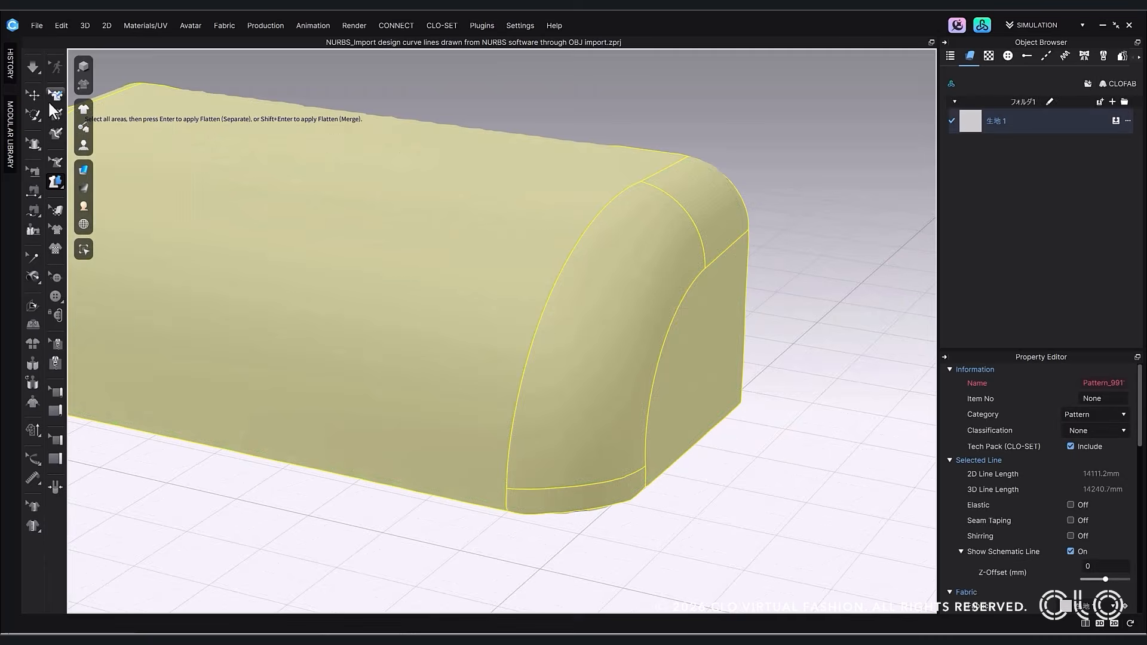
# Step: Simulate the flattened patterns and pull on the fabric at the rounded corner to test how it fits
pyautogui.click(33, 95)
pyautogui.click(596, 344)
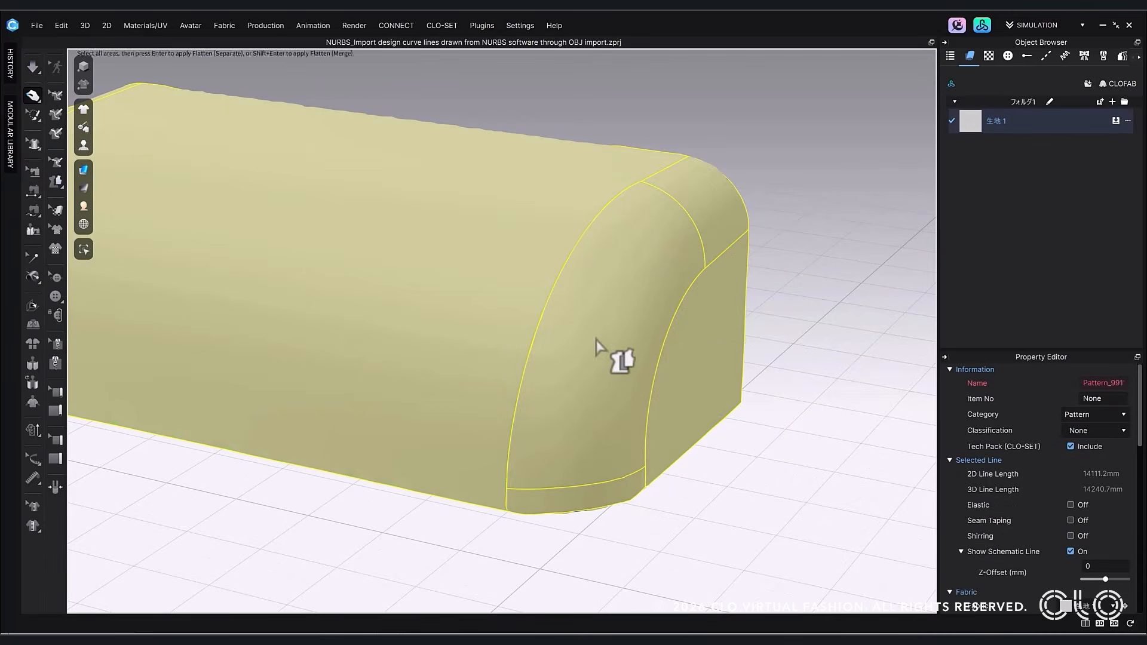
pyautogui.moveTo(602, 401); pyautogui.dragTo(602, 303)
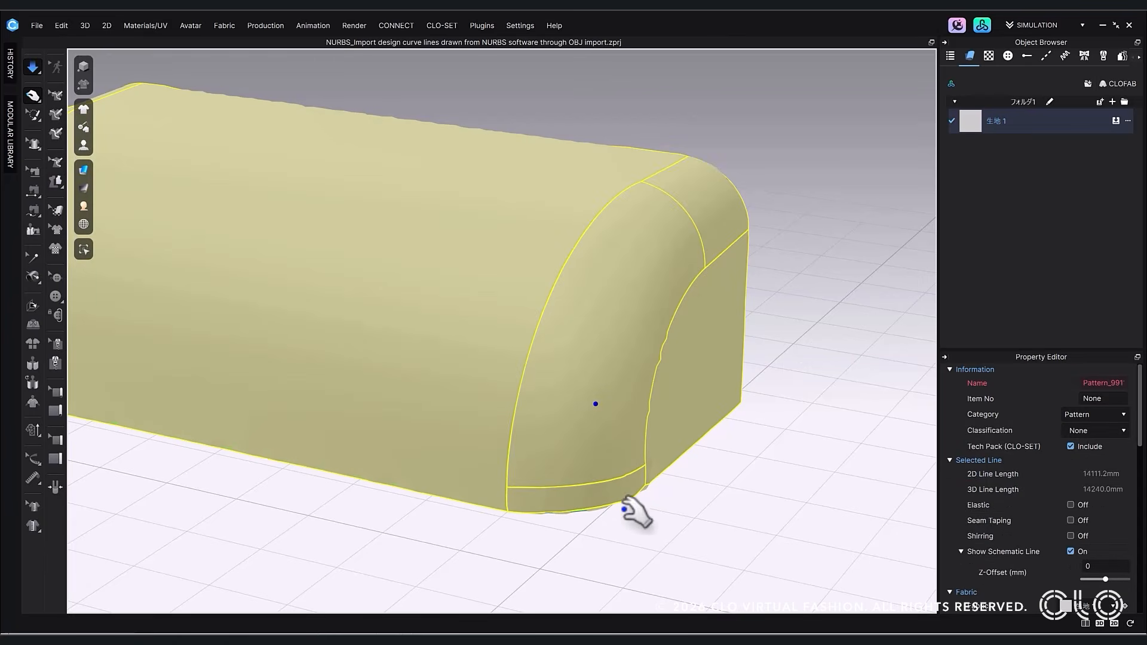
pyautogui.click(667, 496)
pyautogui.moveTo(668, 495); pyautogui.dragTo(675, 496, button='right')
pyautogui.moveTo(675, 496); pyautogui.dragTo(803, 532, button='middle')
pyautogui.click(84, 84)
pyautogui.moveTo(275, 165); pyautogui.dragTo(271, 168, button='right')
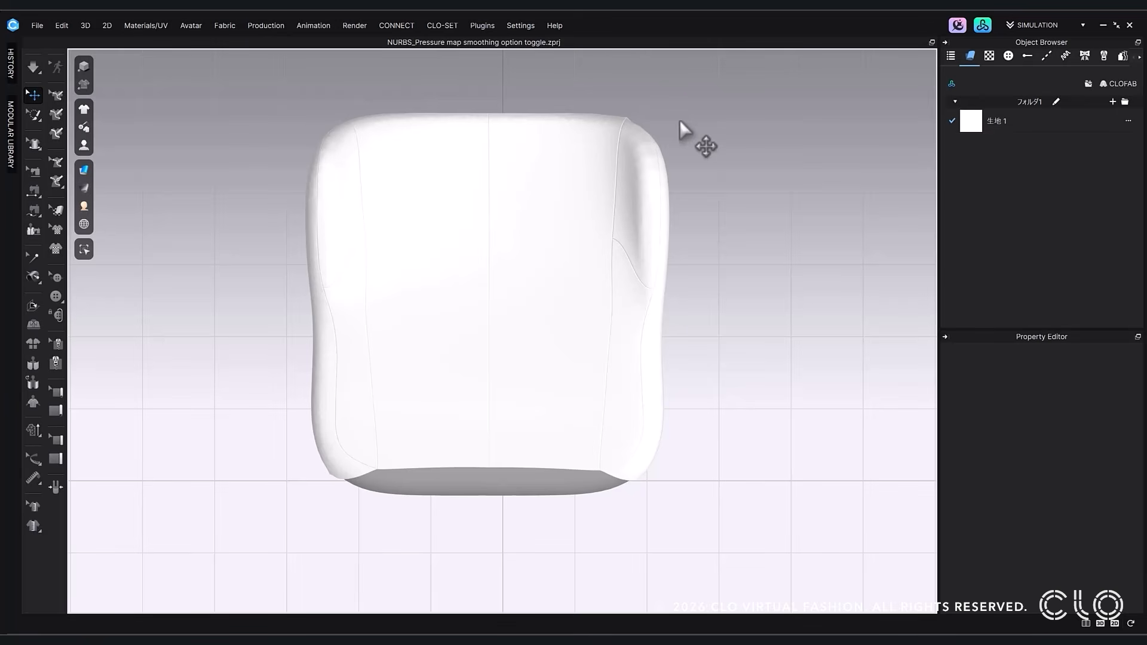
# Step: Open the Fit Properties and show the Pressure settings
pyautogui.click(522, 25)
pyautogui.moveTo(540, 85)
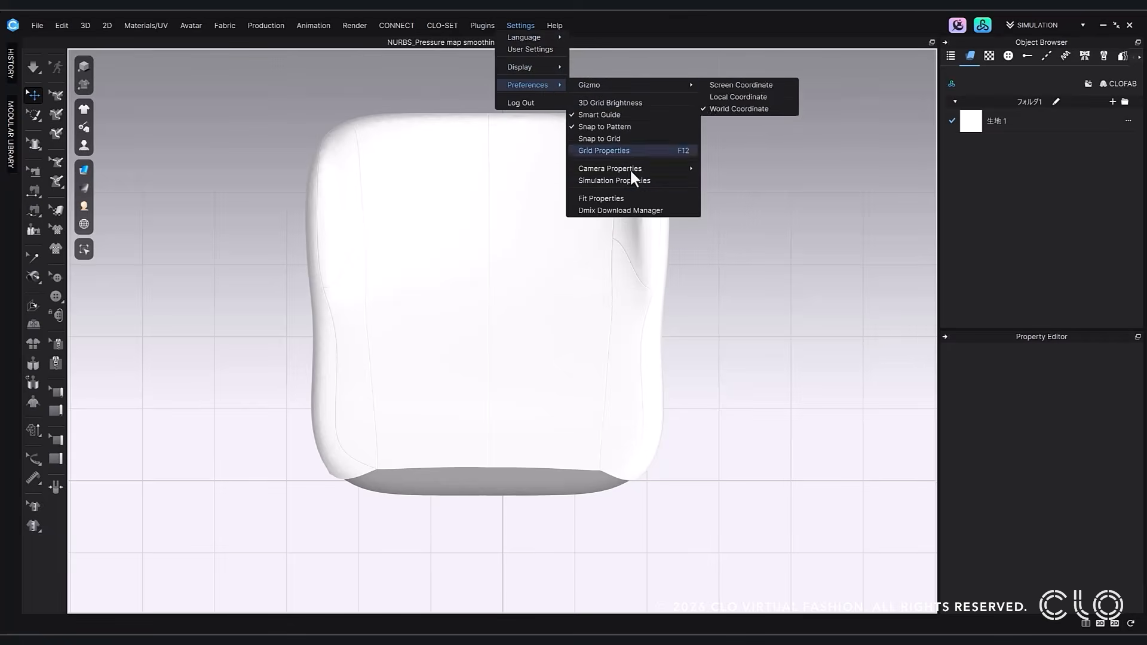
pyautogui.click(633, 199)
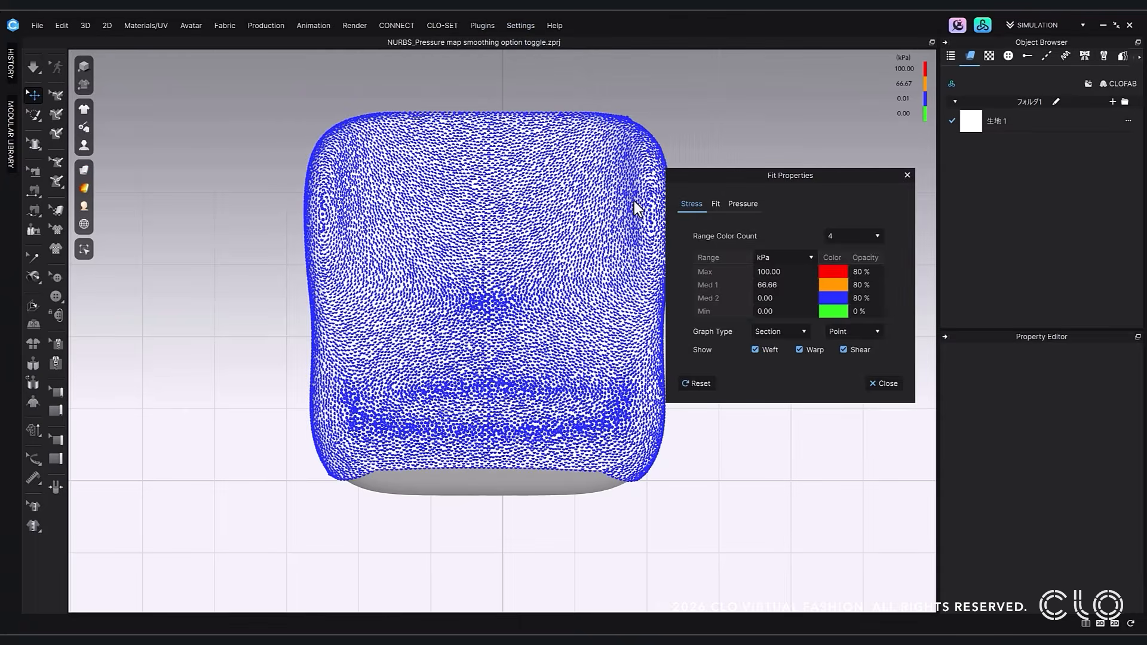
pyautogui.click(741, 203)
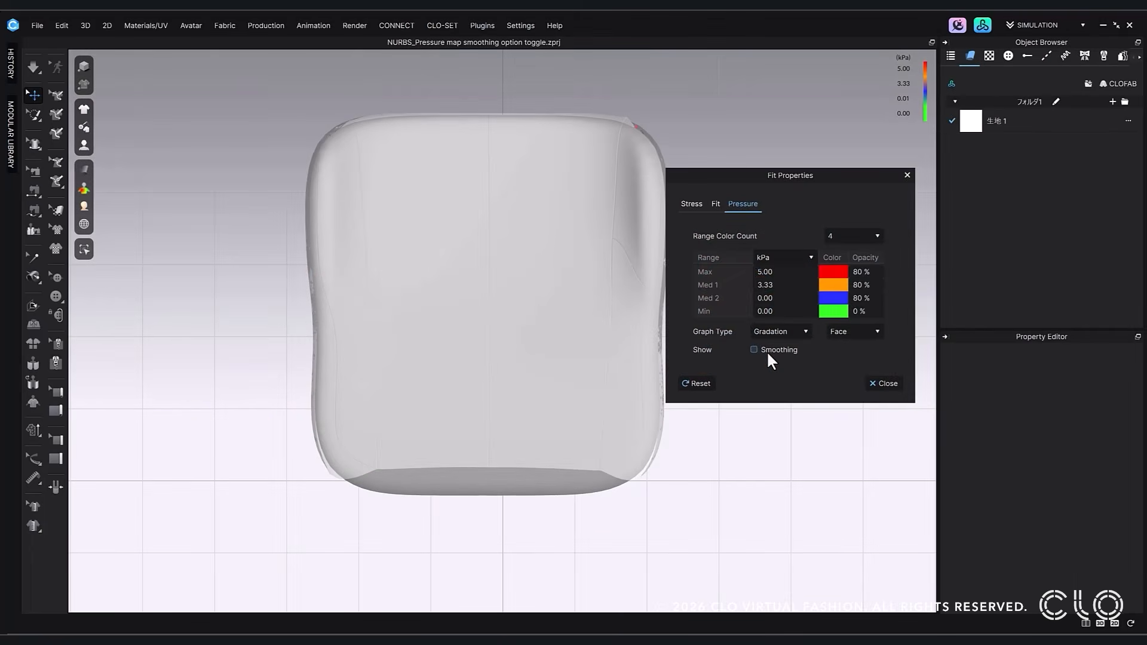
# Step: Set the pressure range's Med 2 value to 0.1 kPa and start the simulation to measure the pressure map
pyautogui.click(777, 299)
pyautogui.write('0.1')
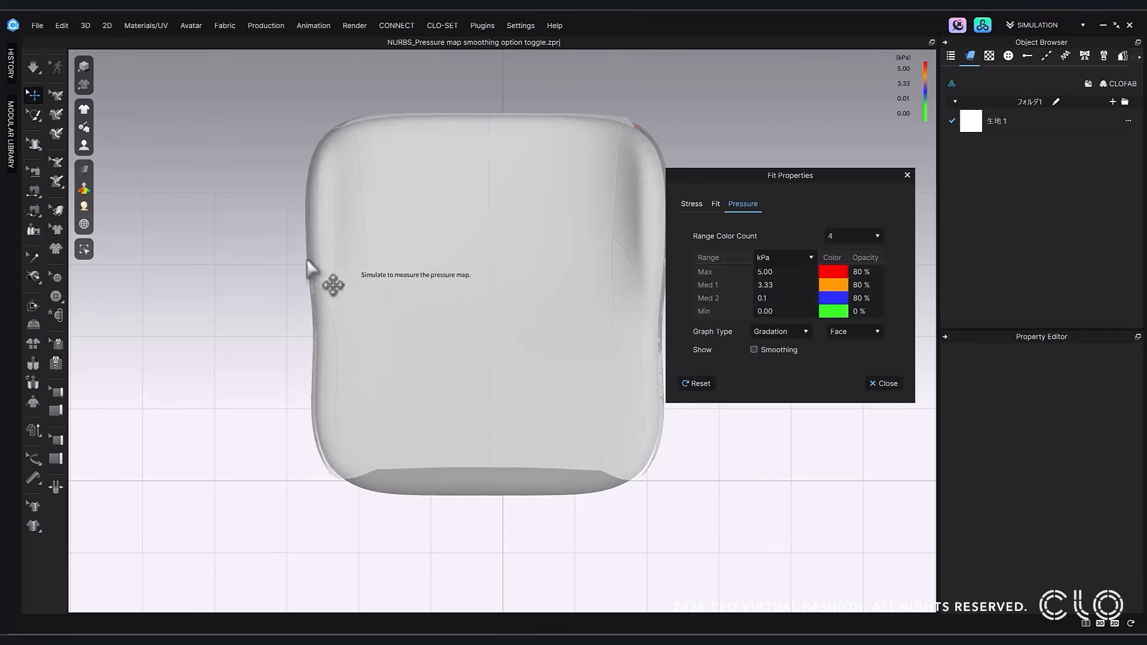
pyautogui.click(34, 66)
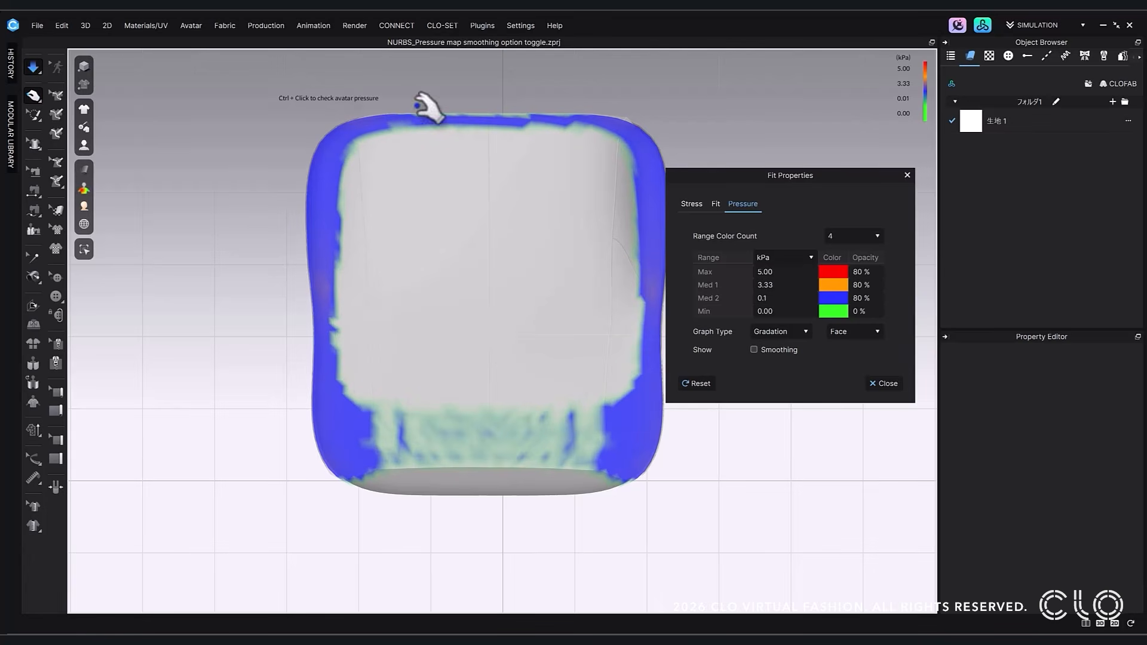
# Step: Turn pressure map Smoothing on, off and on again to compare the map with and without it
pyautogui.click(754, 349)
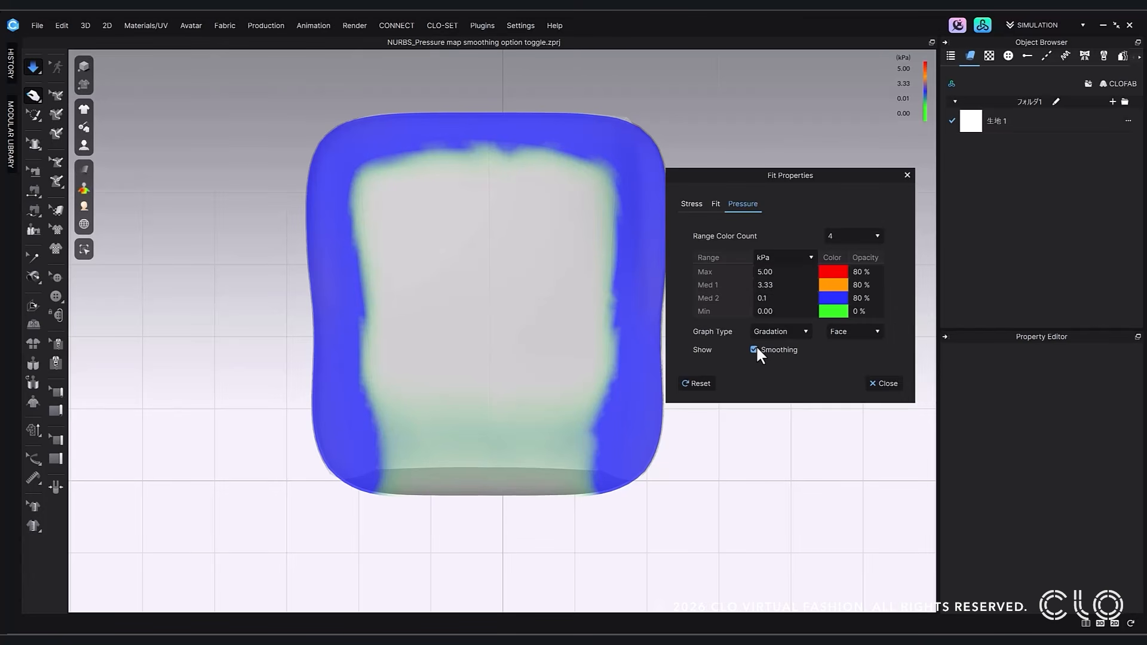
pyautogui.click(754, 349)
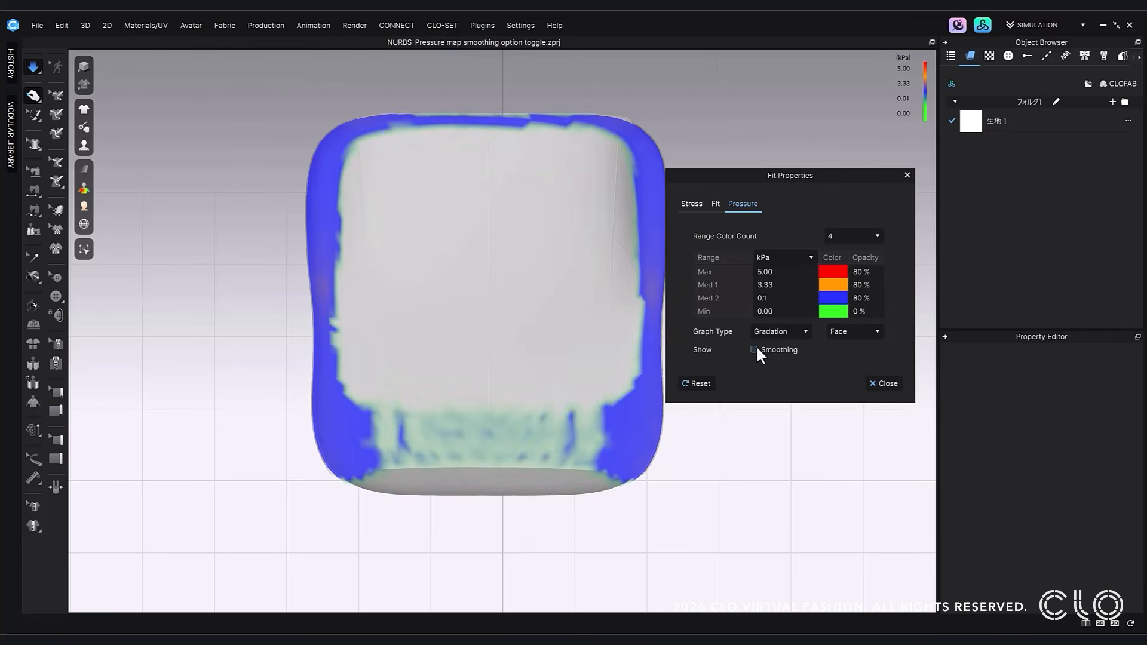
pyautogui.click(754, 349)
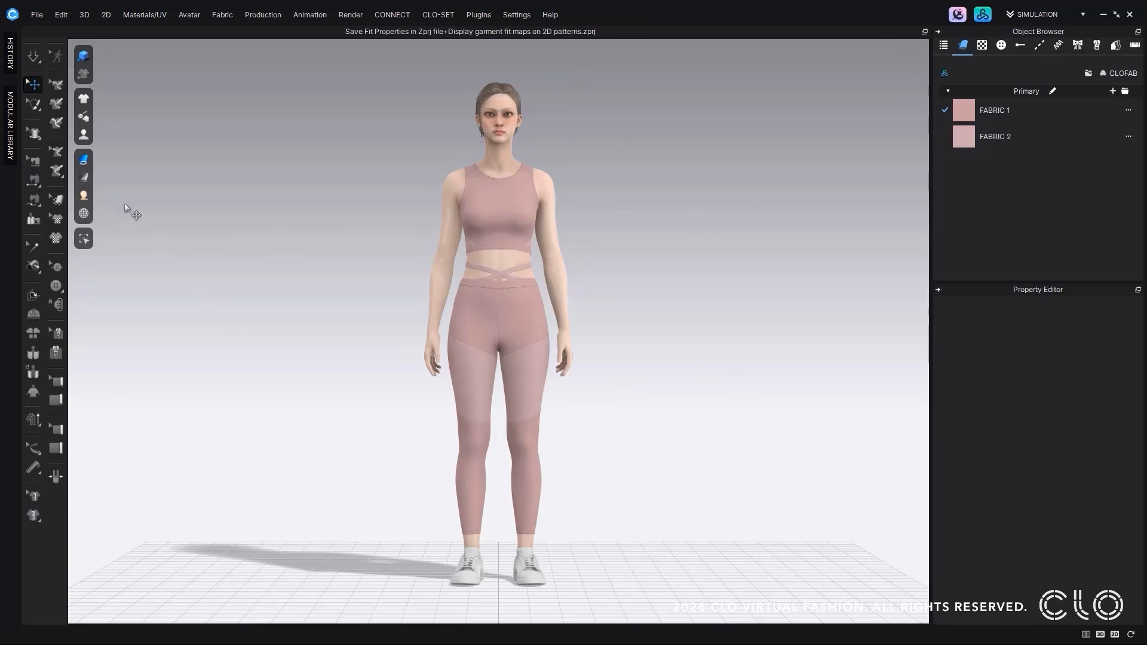
# Step: Display the Strain Map on the activewear outfit and check the strain on the leggings' upper front panel
pyautogui.moveTo(85, 175)
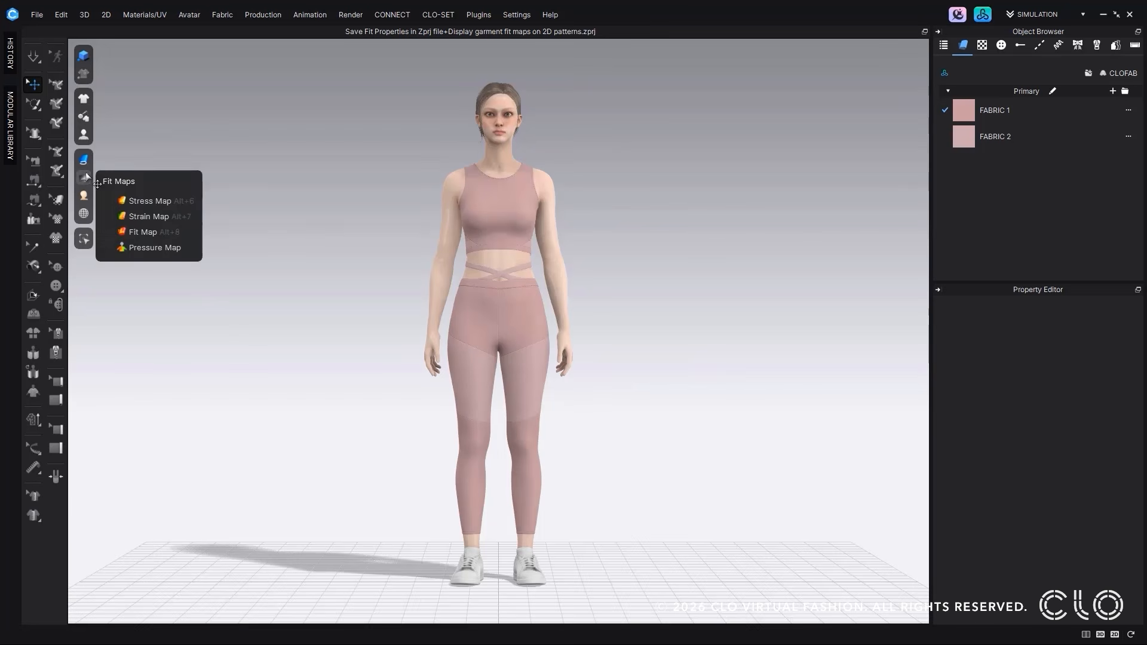
pyautogui.click(143, 218)
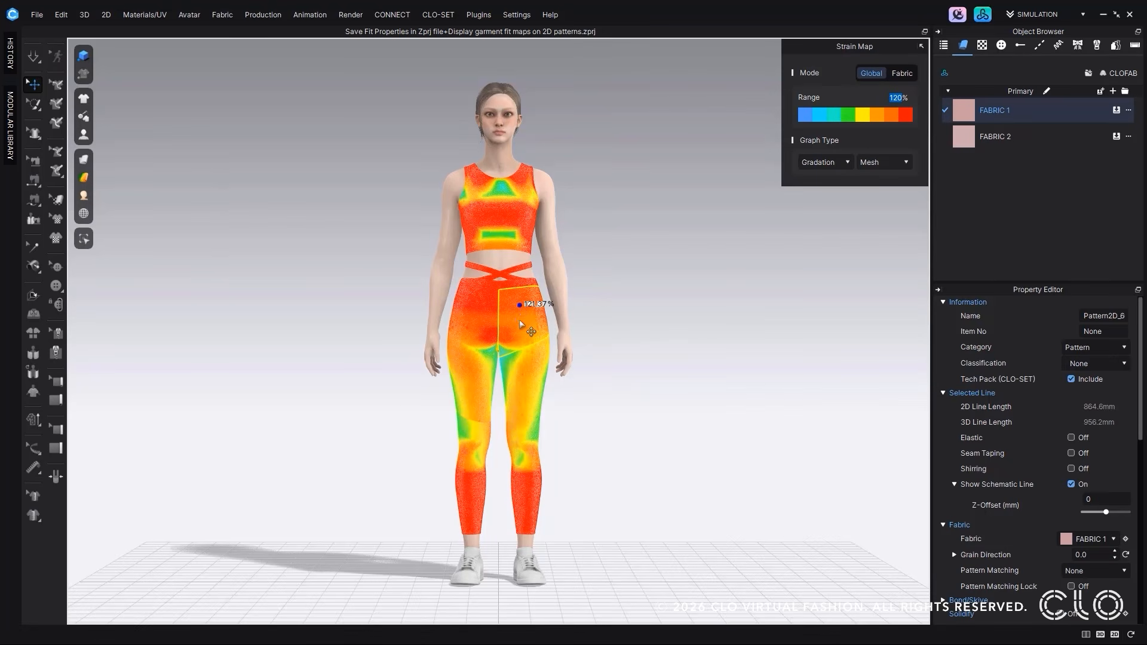
pyautogui.click(475, 292)
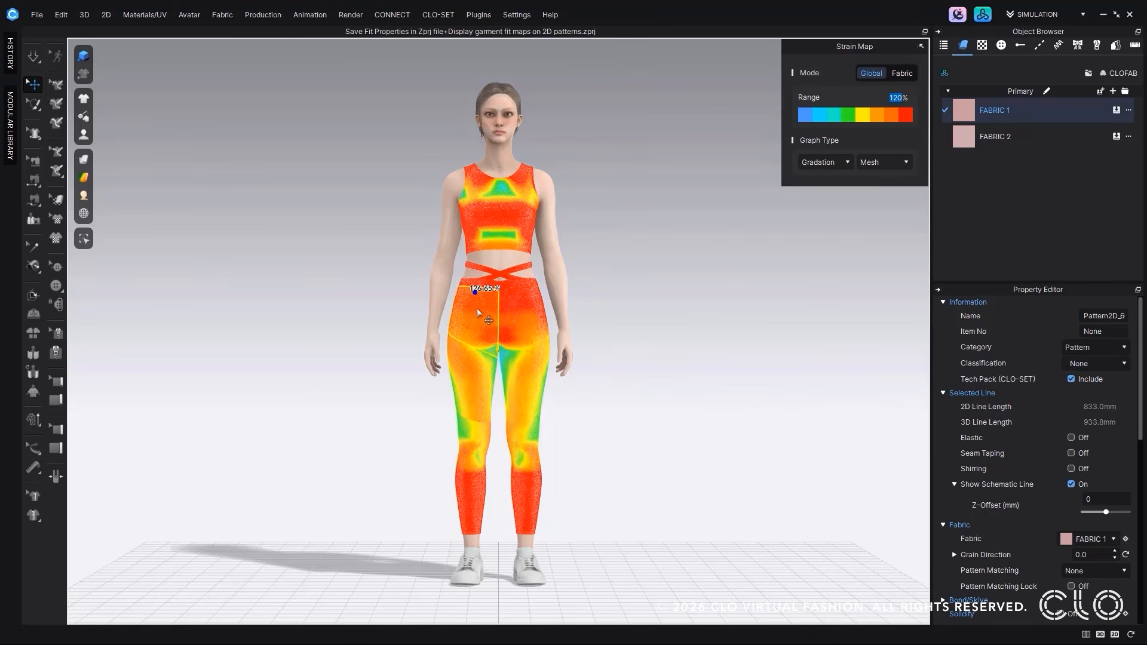
# Step: Set the Strain Map range to 140% and briefly run the simulation to refresh the map
pyautogui.press('Return')
pyautogui.doubleClick(896, 97)
pyautogui.write('140')
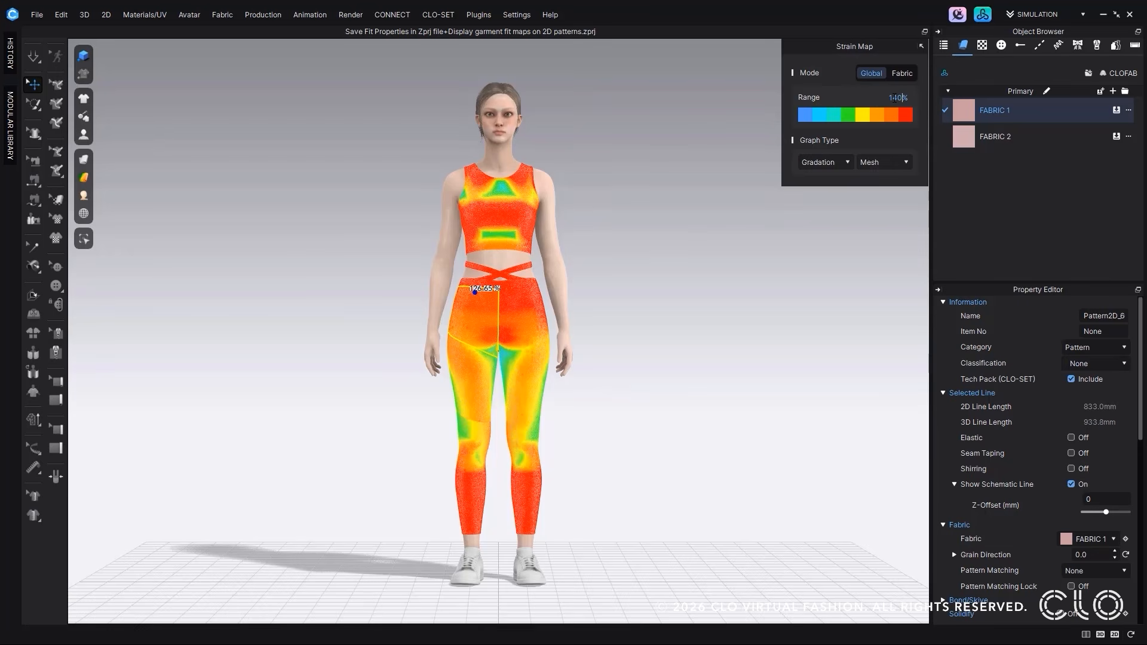
pyautogui.press('Return')
pyautogui.click(661, 425)
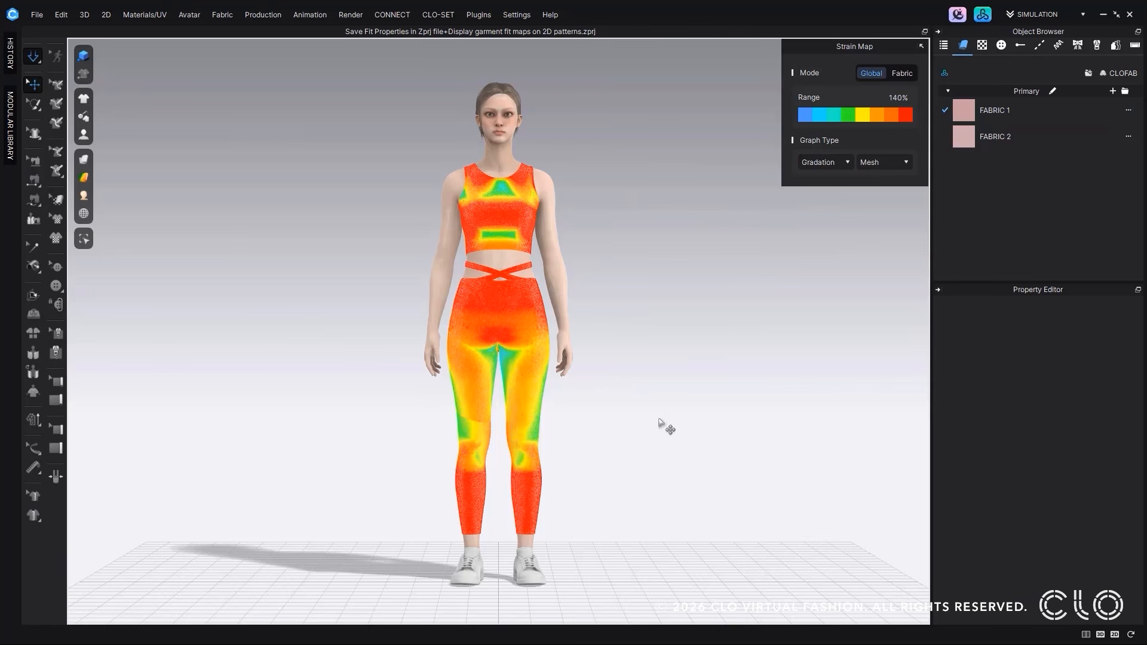
pyautogui.press('space')
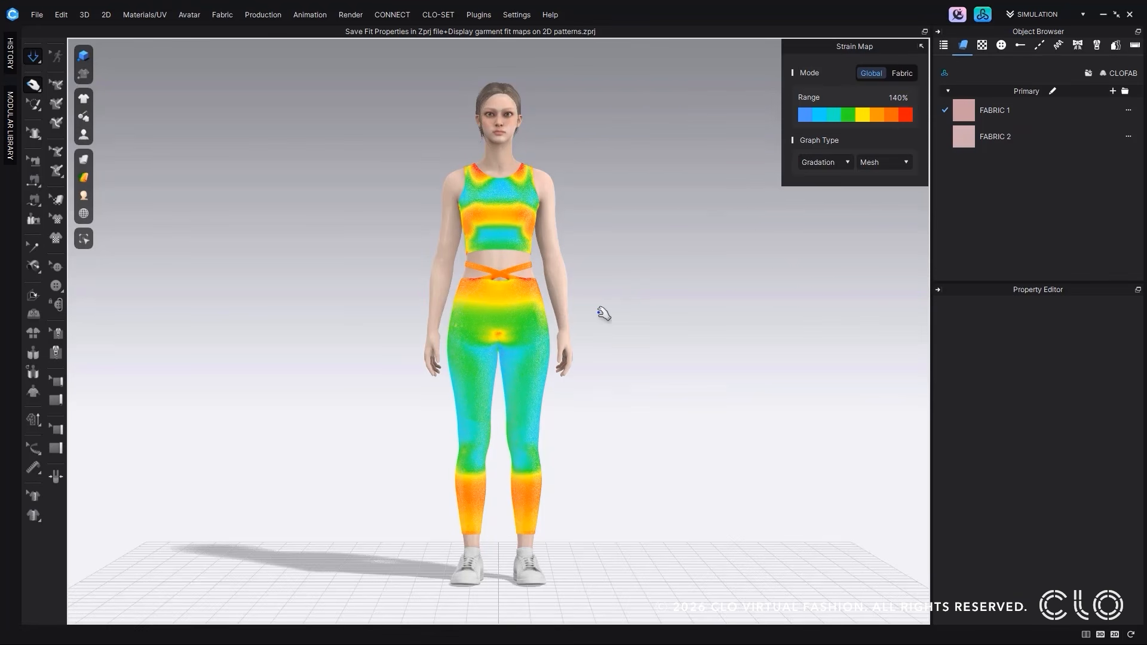
pyautogui.press('space')
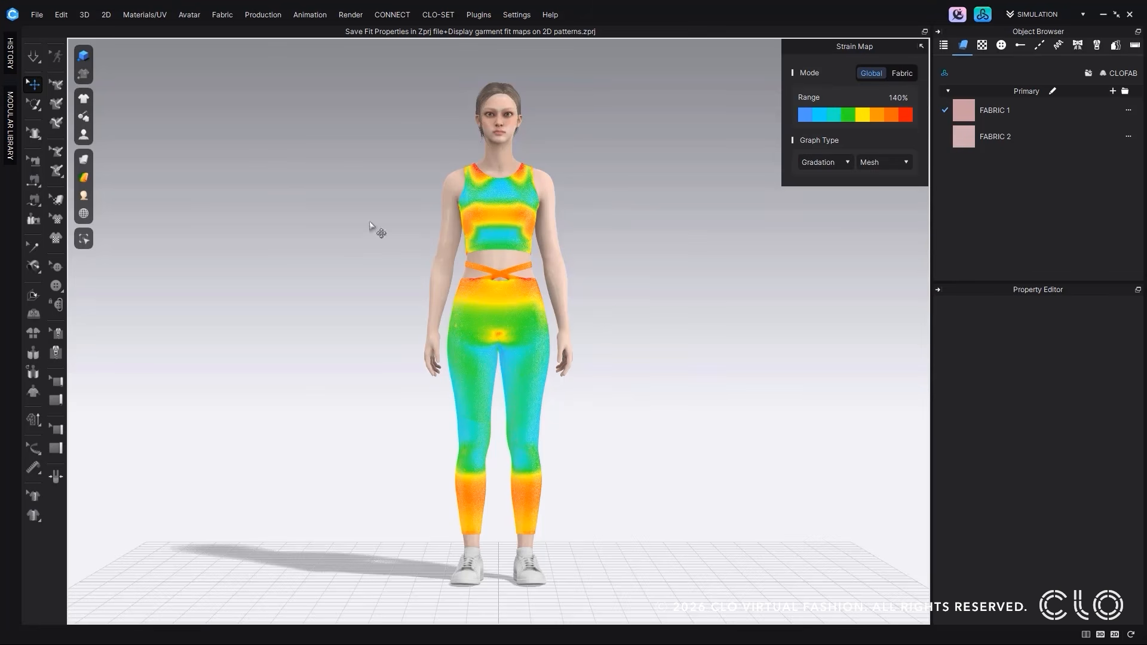
# Step: Save the project under the name "Save Fit Properties in Zprj file"
pyautogui.click(36, 14)
pyautogui.moveTo(70, 86)
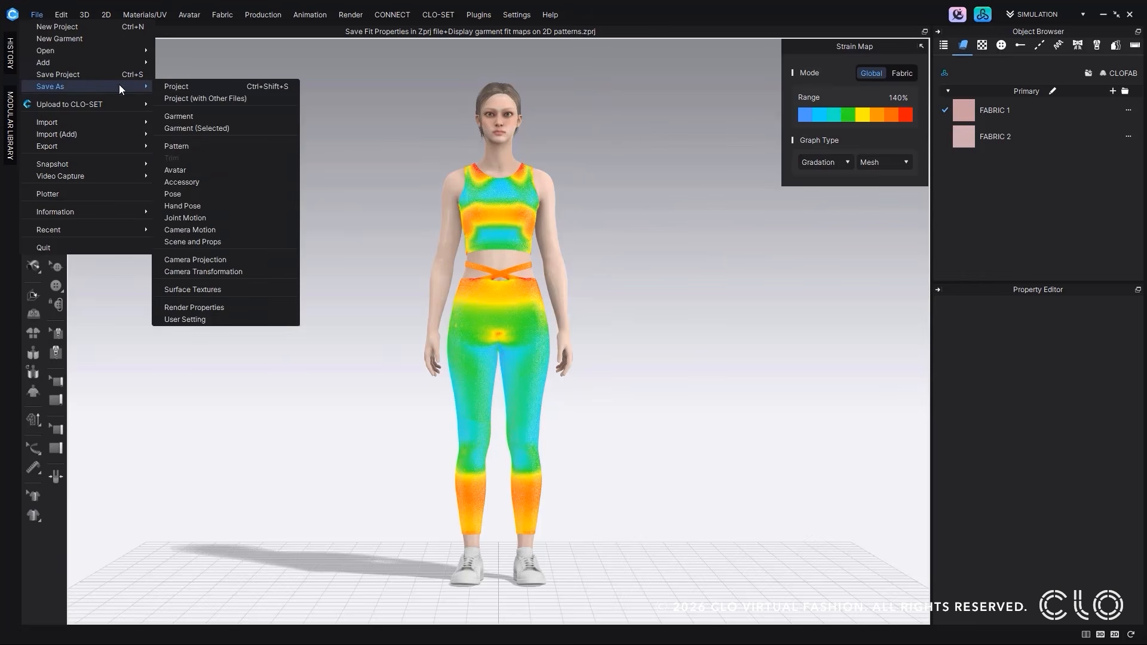
pyautogui.click(206, 85)
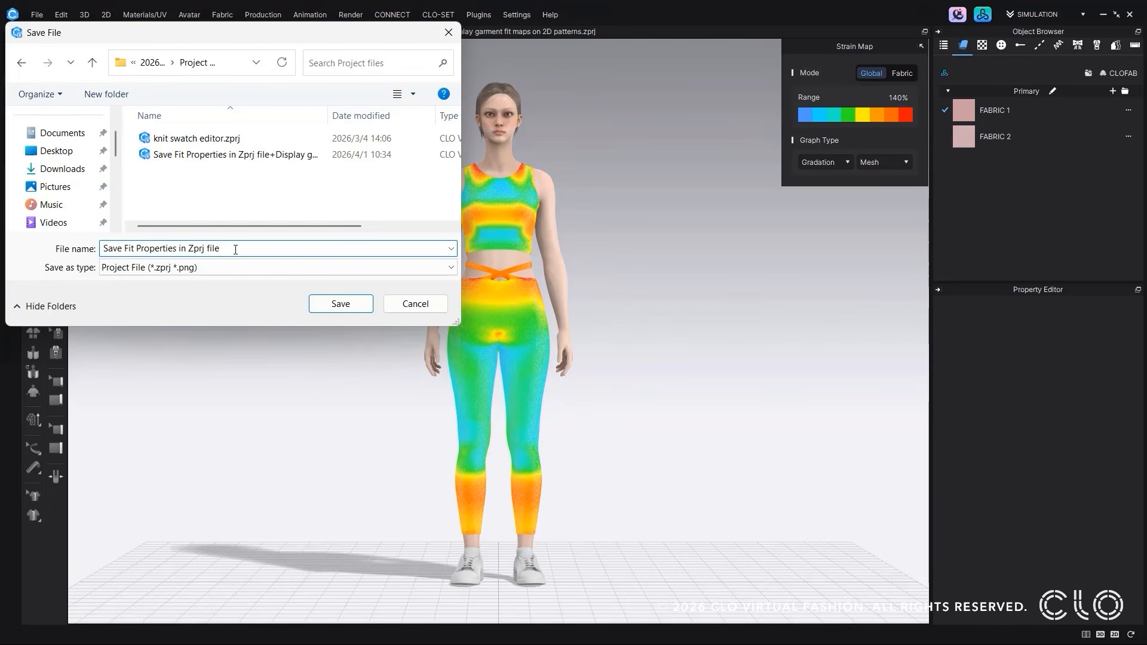
pyautogui.click(340, 304)
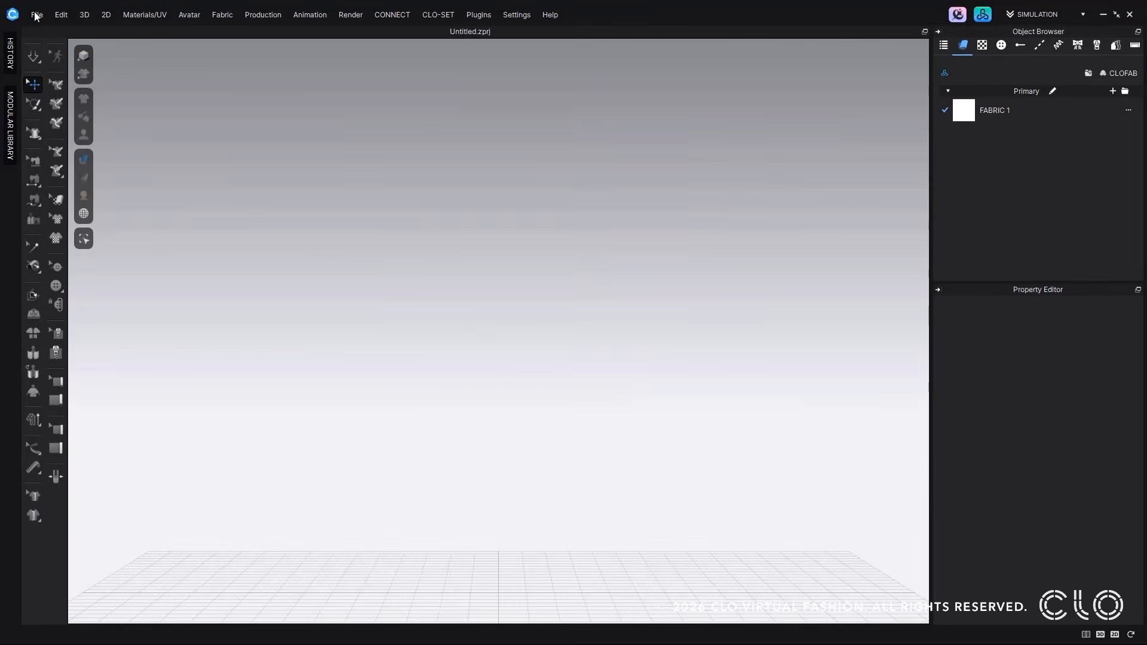
# Step: Open the saved project "Save Fit Properties in Zprj file.zprj"
pyautogui.click(36, 14)
pyautogui.moveTo(63, 52)
pyautogui.click(194, 50)
pyautogui.click(323, 155)
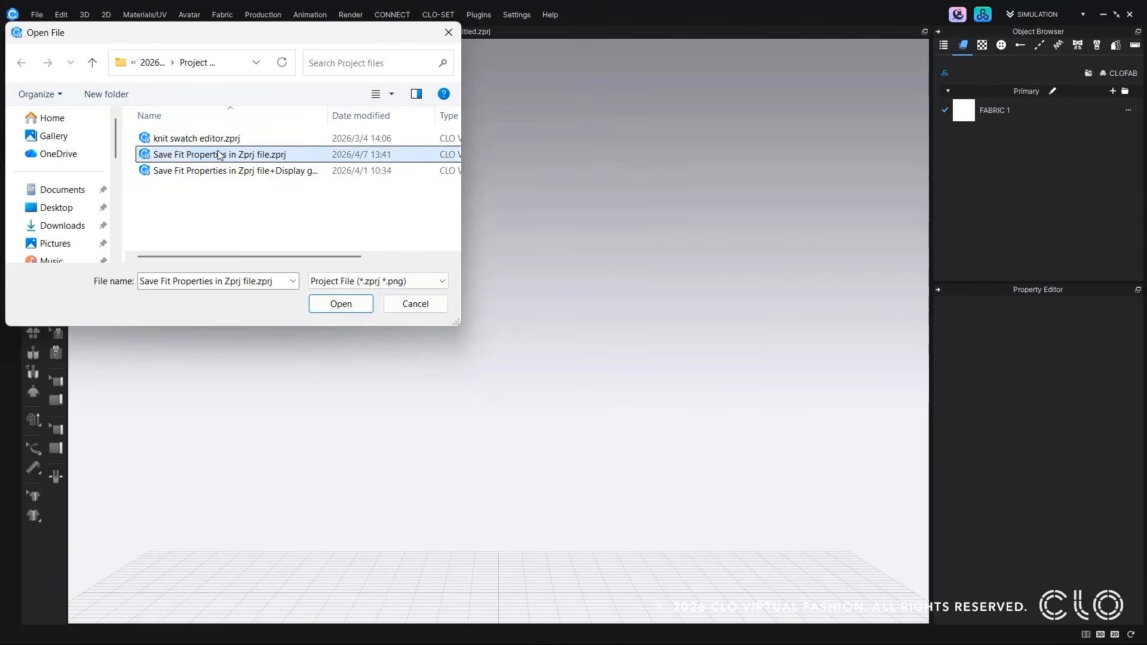
pyautogui.click(341, 304)
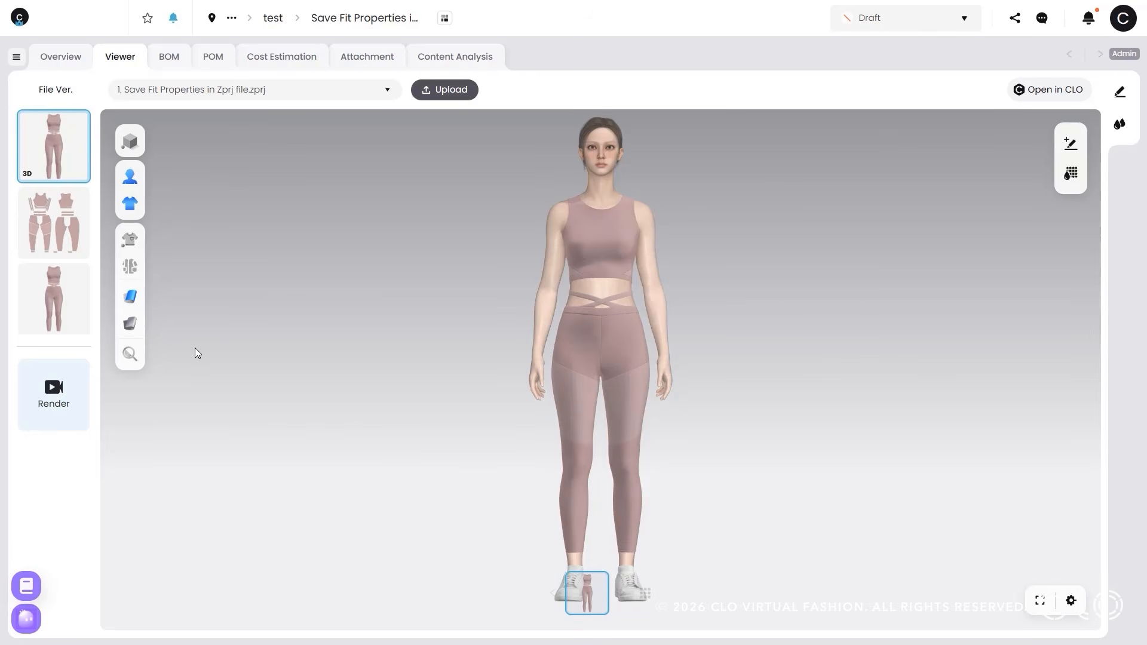
# Step: Switch to the CLO-SET viewer and open the fit map display options for the uploaded outfit
pyautogui.click(132, 330)
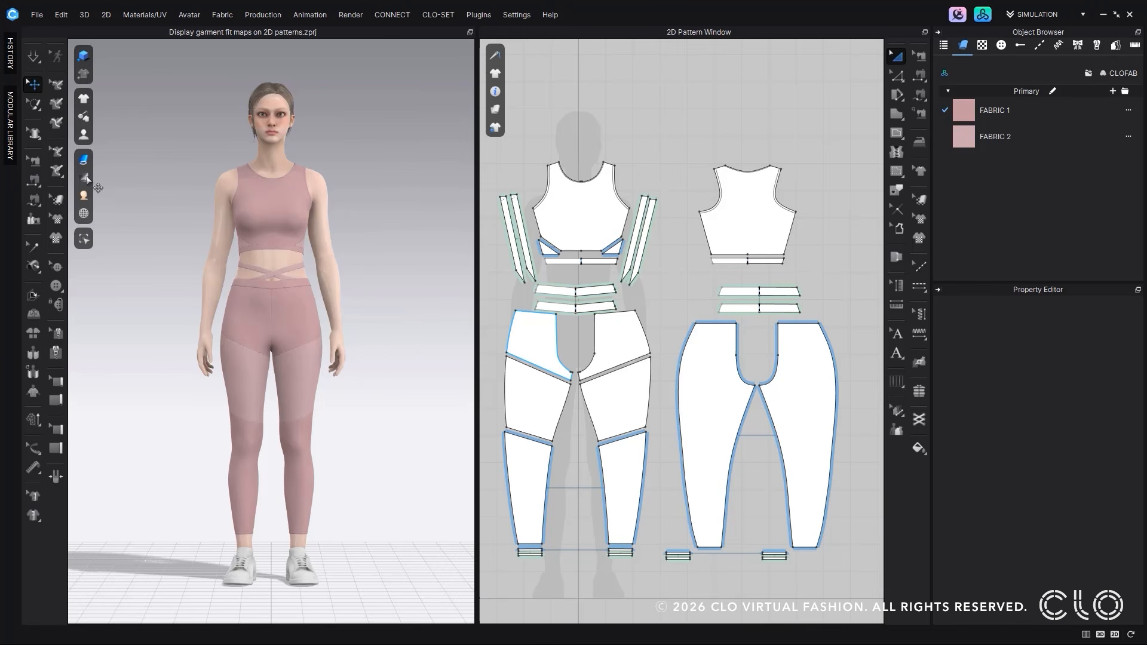
# Step: Switch back to CLO and display the Stress Map on the outfit alongside its 2D patterns
pyautogui.moveTo(88, 179)
pyautogui.click(132, 202)
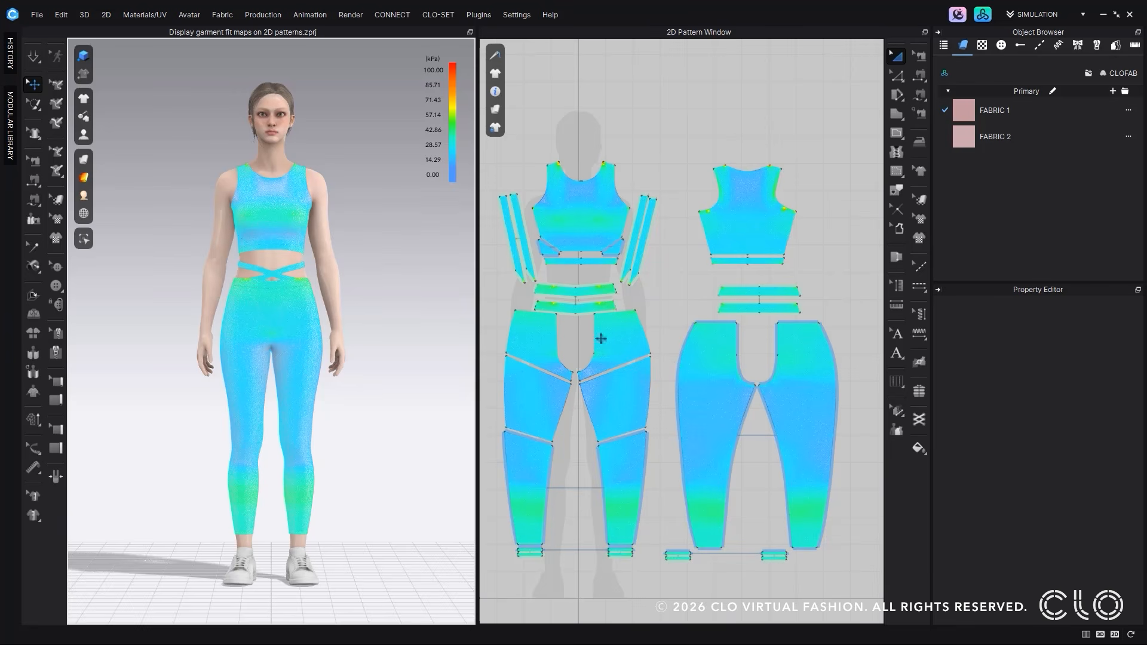
# Step: Display the Strain Map on the outfit and its 2D patterns, and switch to another fit map type
pyautogui.moveTo(83, 177)
pyautogui.click(134, 219)
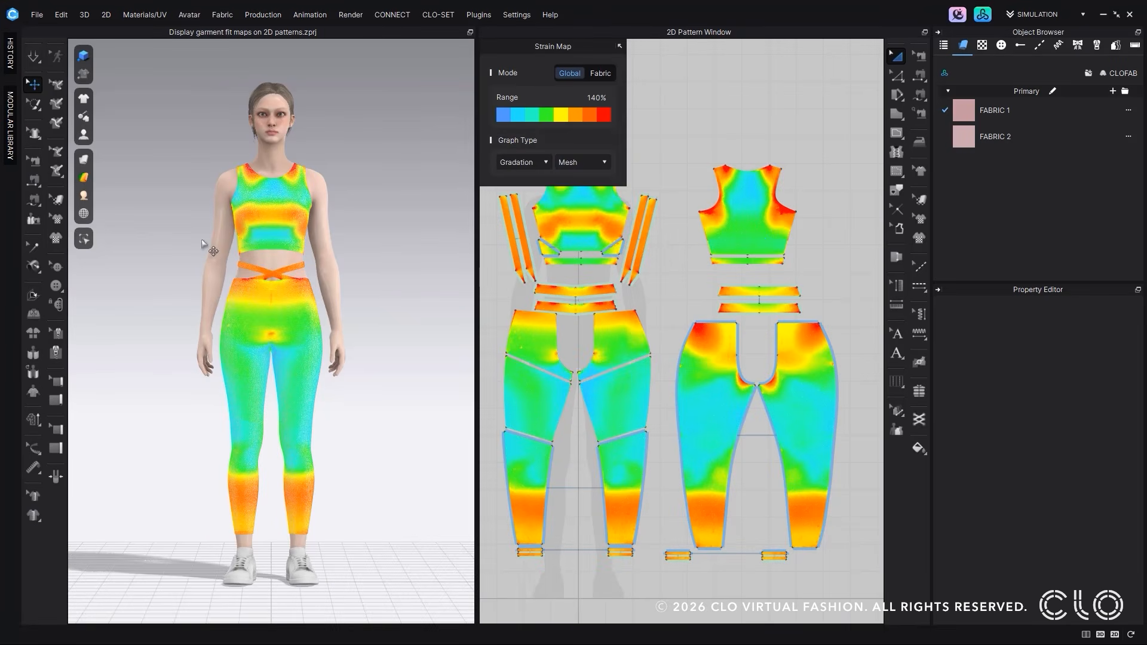
pyautogui.moveTo(83, 177)
pyautogui.click(143, 232)
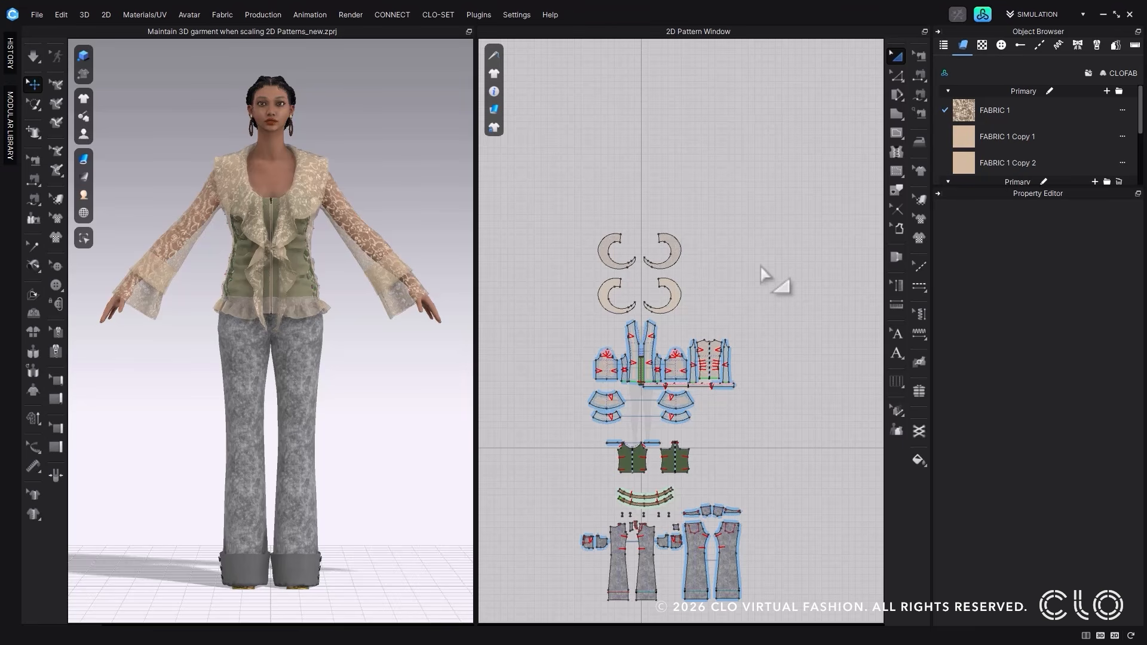
# Step: Select all the blouse patterns in 2D and rescale them as a group, both proportionally and in width only
pyautogui.moveTo(566, 187); pyautogui.dragTo(768, 441)
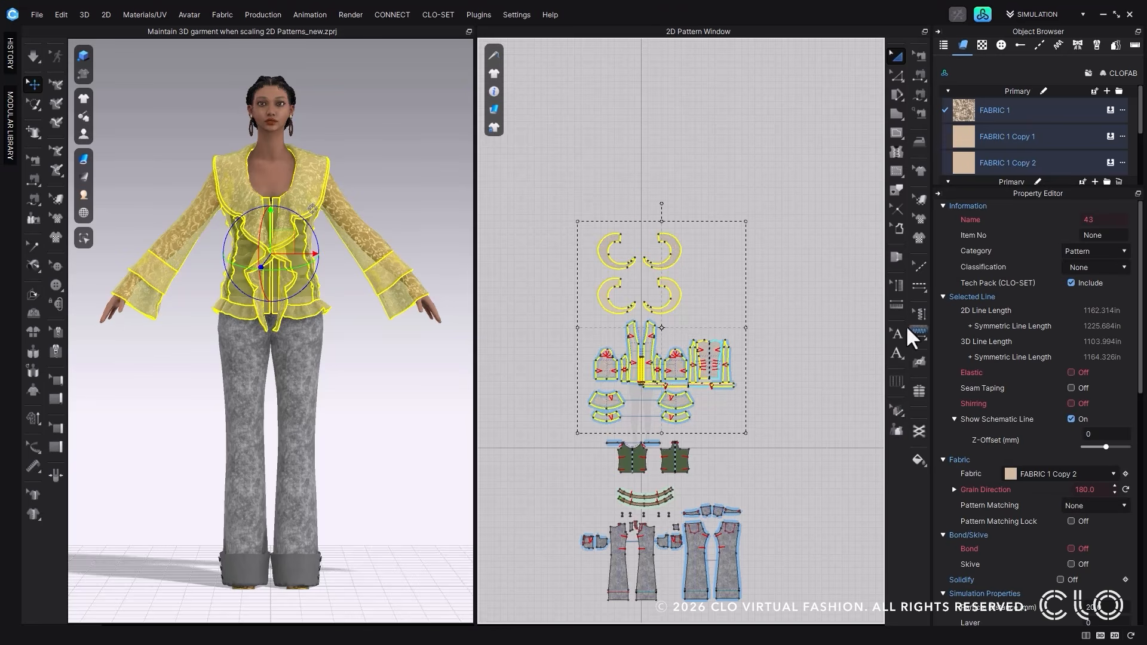
pyautogui.moveTo(746, 221); pyautogui.dragTo(840, 186)
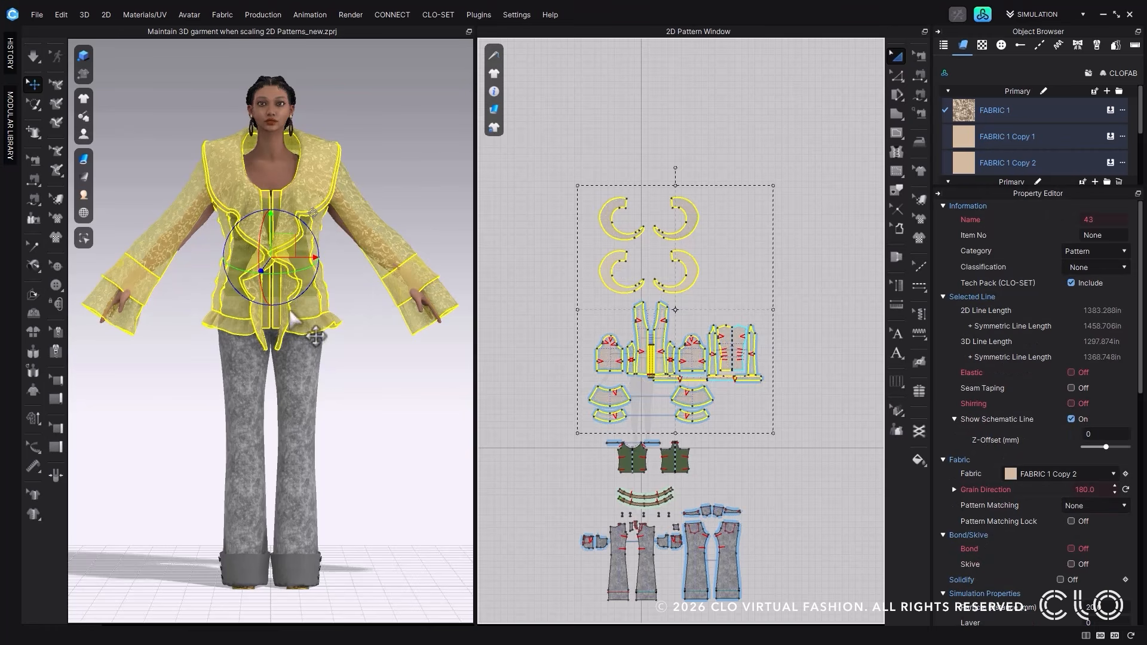
pyautogui.moveTo(773, 433); pyautogui.dragTo(750, 394)
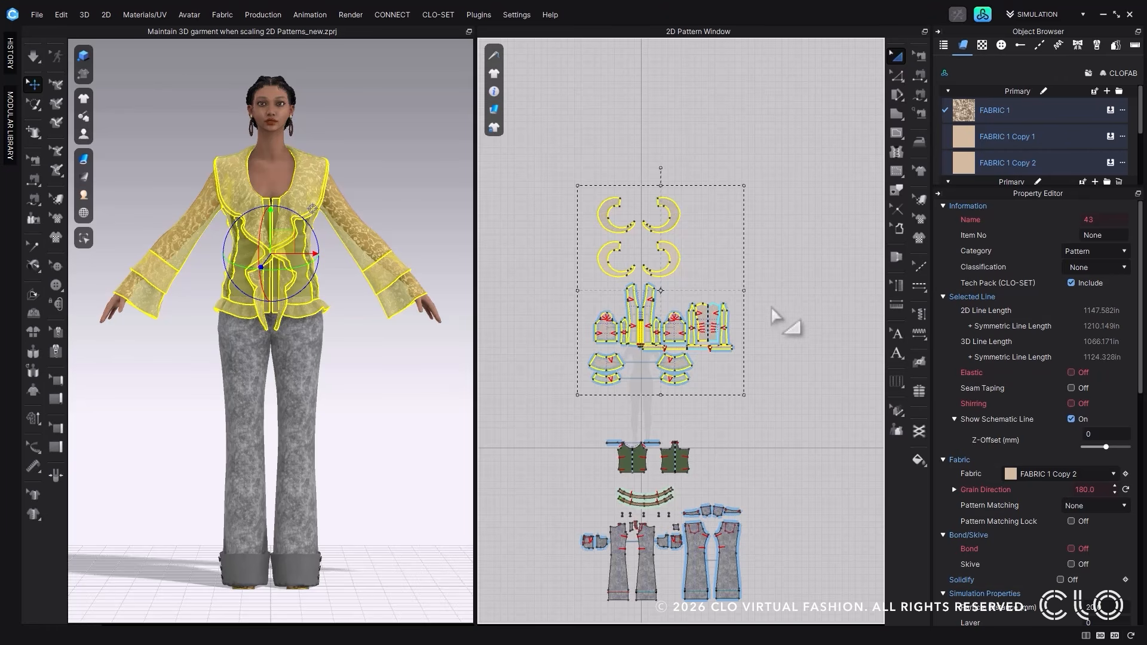
pyautogui.moveTo(741, 290); pyautogui.dragTo(784, 284)
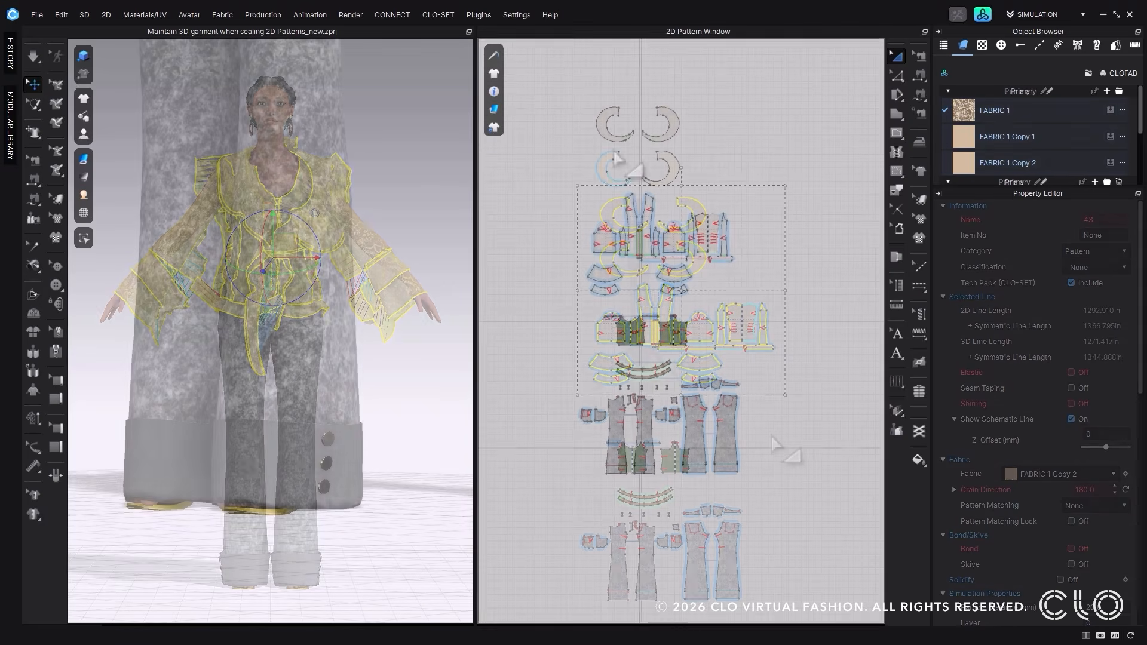
# Step: Enlarge the pants patterns as a group, and likewise select and enlarge the blouse patterns
pyautogui.moveTo(578, 349); pyautogui.dragTo(850, 464)
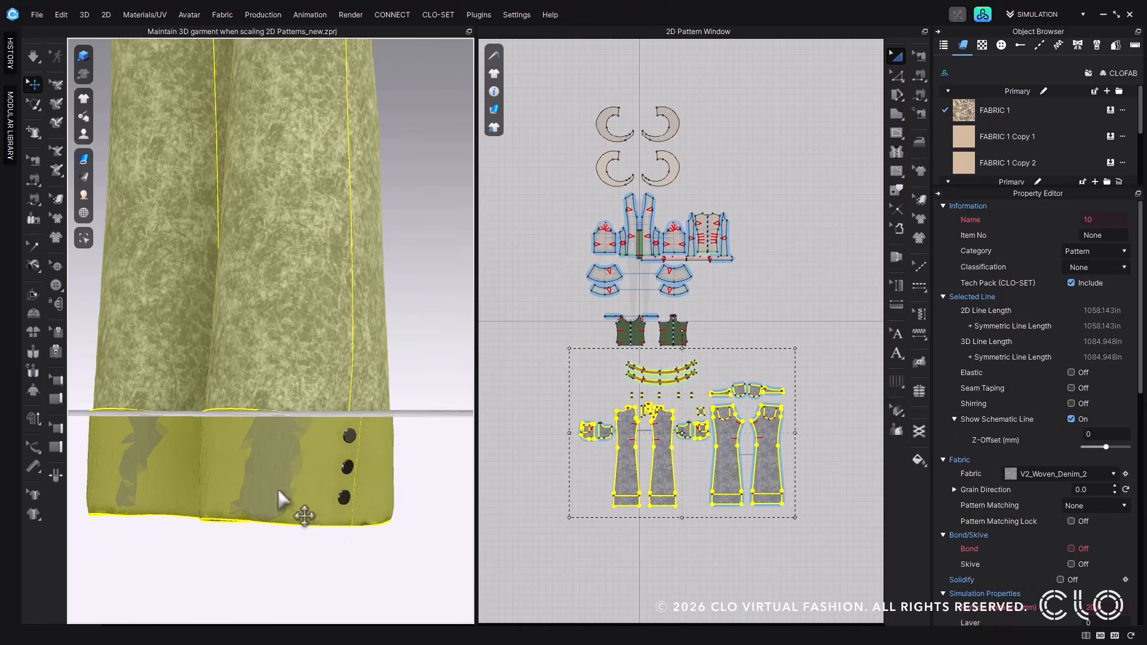
pyautogui.moveTo(755, 312); pyautogui.dragTo(563, 120)
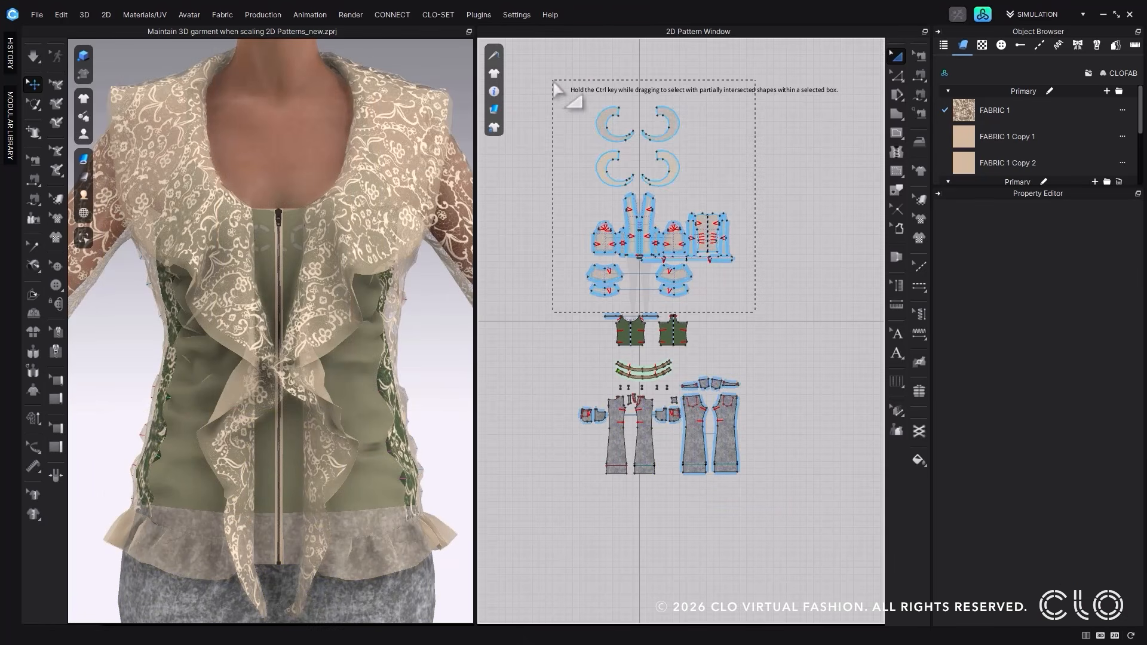
pyautogui.moveTo(554, 83); pyautogui.dragTo(553, 83)
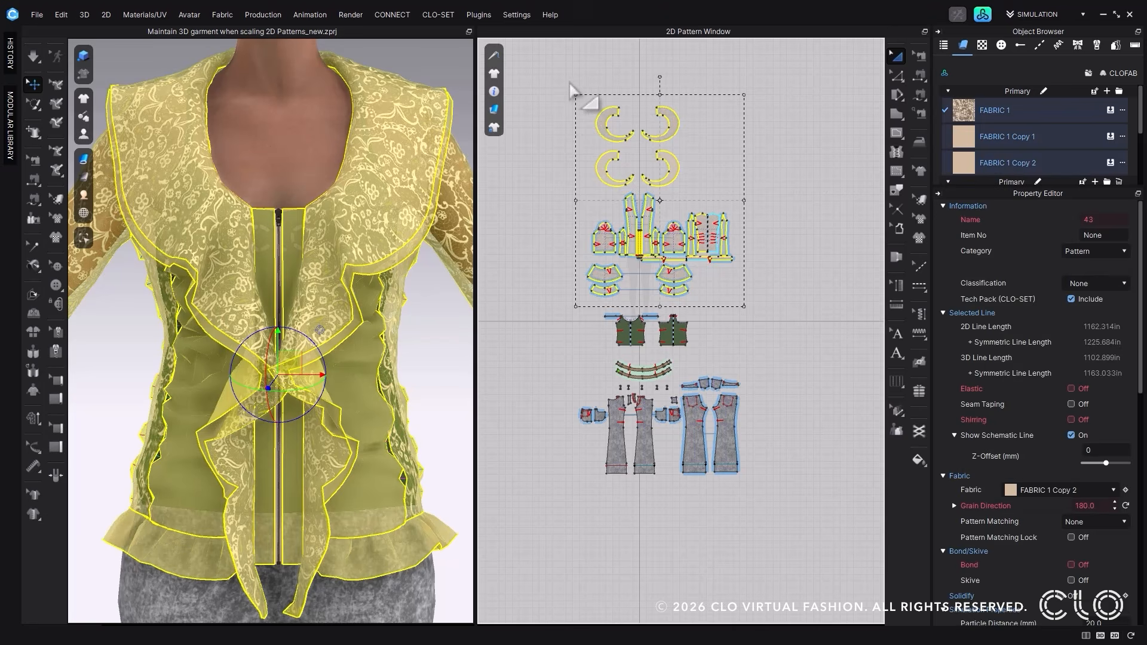
pyautogui.moveTo(760, 68); pyautogui.dragTo(790, 50)
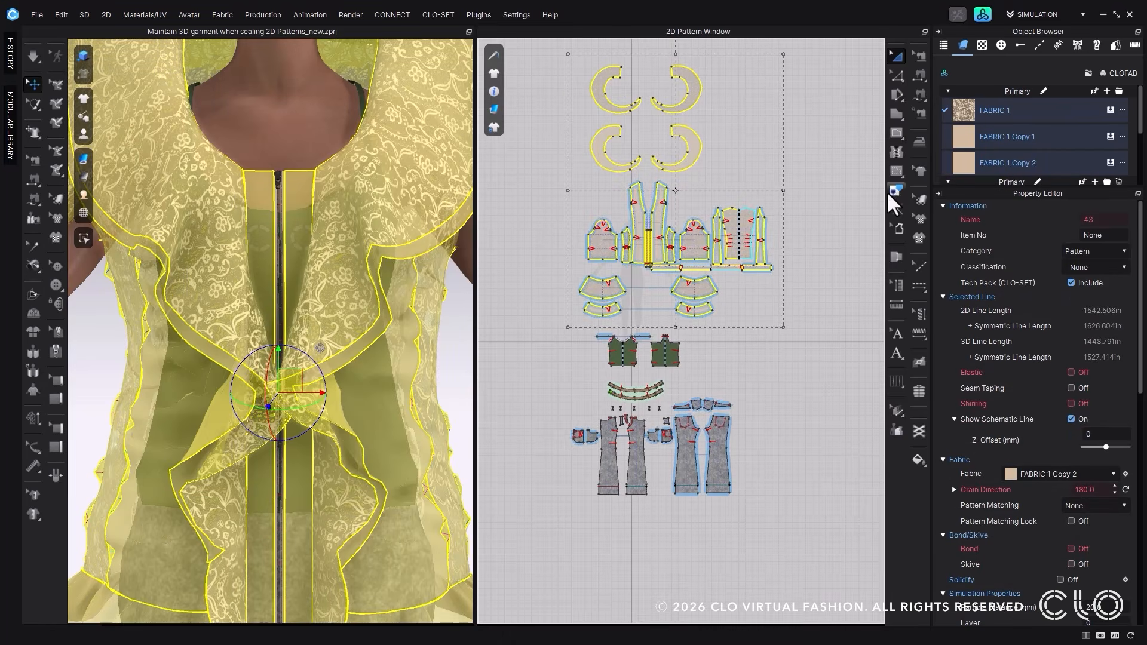
pyautogui.moveTo(418, 251); pyautogui.dragTo(418, 237, button='middle')
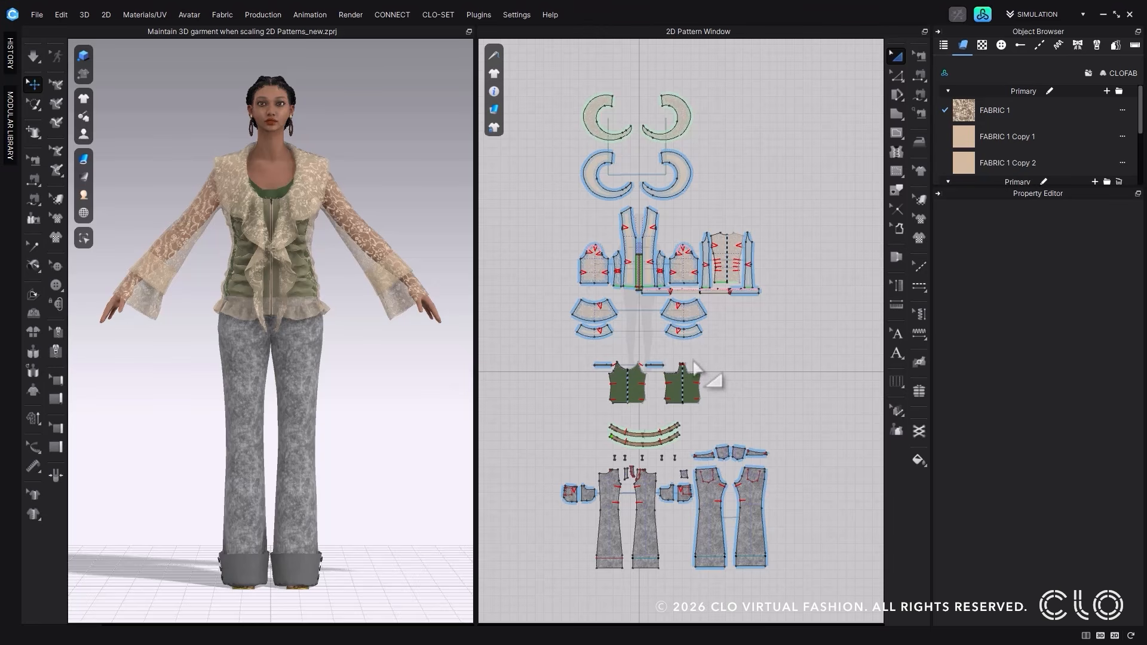
# Step: Select the green camisole patterns in 2D and isolate them in the 3D view
pyautogui.scroll(3, 712, 361)
pyautogui.moveTo(711, 357); pyautogui.dragTo(768, 171, button='middle')
pyautogui.moveTo(525, 159); pyautogui.dragTo(819, 292)
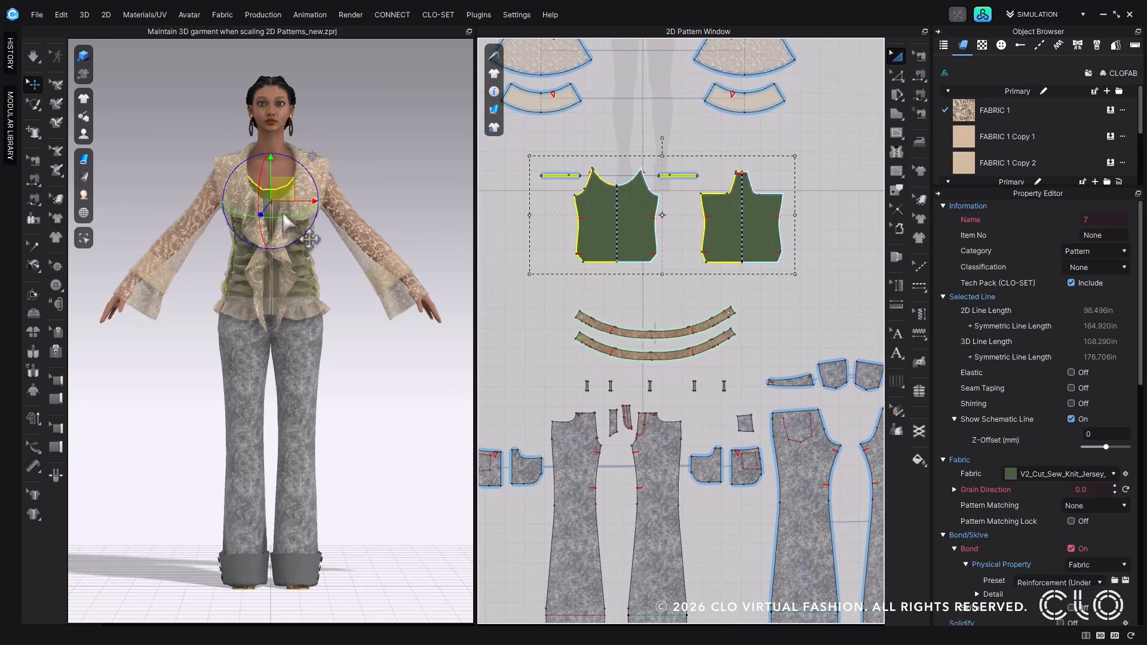
pyautogui.click(84, 238)
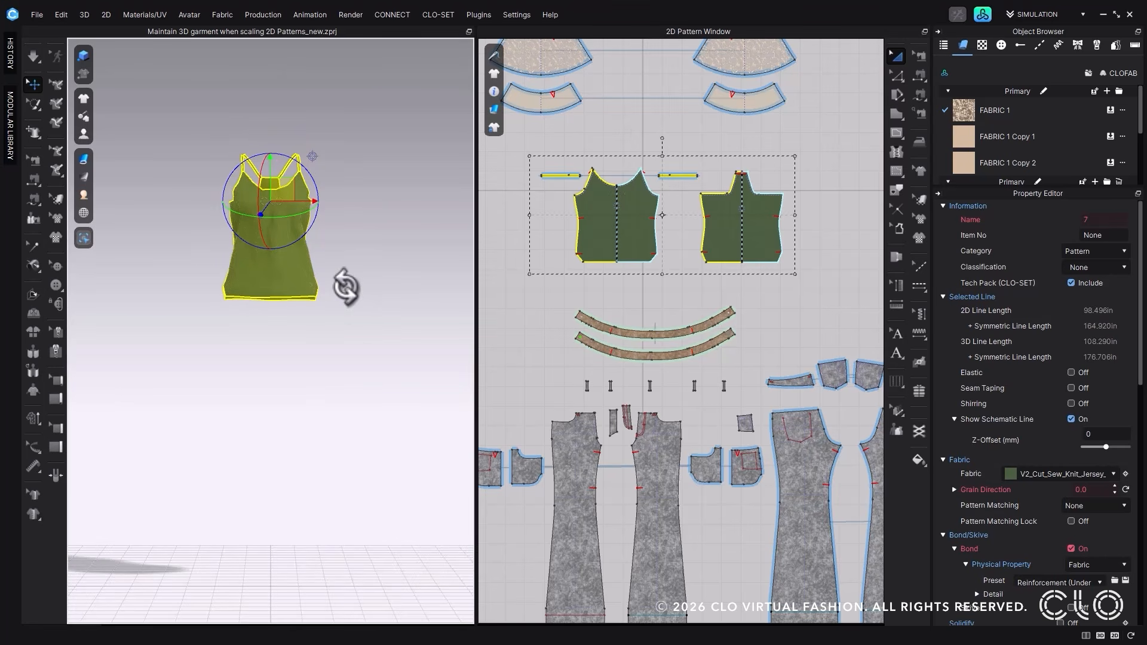
pyautogui.moveTo(345, 288); pyautogui.dragTo(360, 404, button='middle')
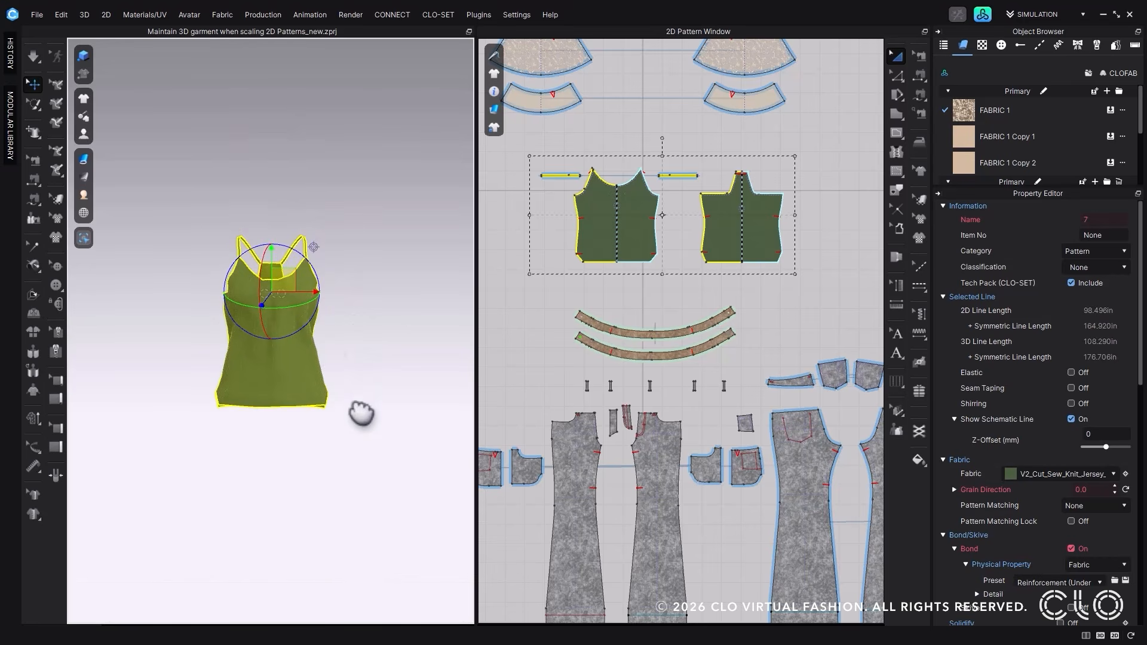
pyautogui.scroll(10, 327, 346)
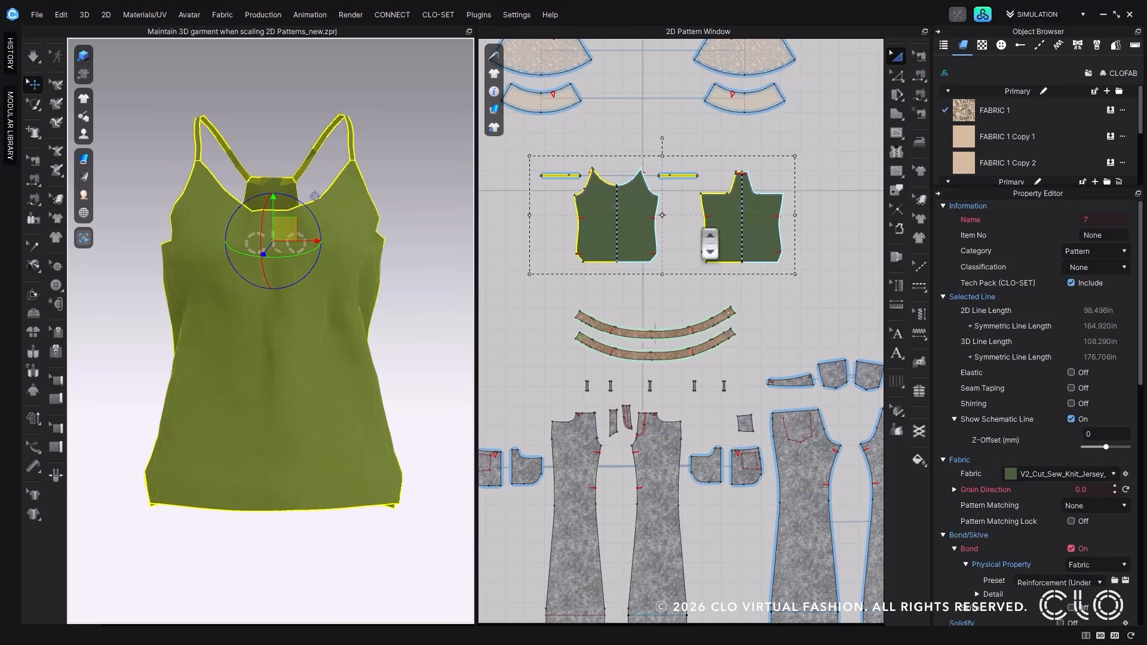
# Step: Select the CLO graphic on the camisole's front pattern and set the print type of BI_CLO_Gray to Crack
pyautogui.scroll(5, 685, 236)
pyautogui.moveTo(686, 236); pyautogui.dragTo(816, 405, button='middle')
pyautogui.scroll(3, 719, 328)
pyautogui.moveTo(720, 328); pyautogui.dragTo(789, 229, button='middle')
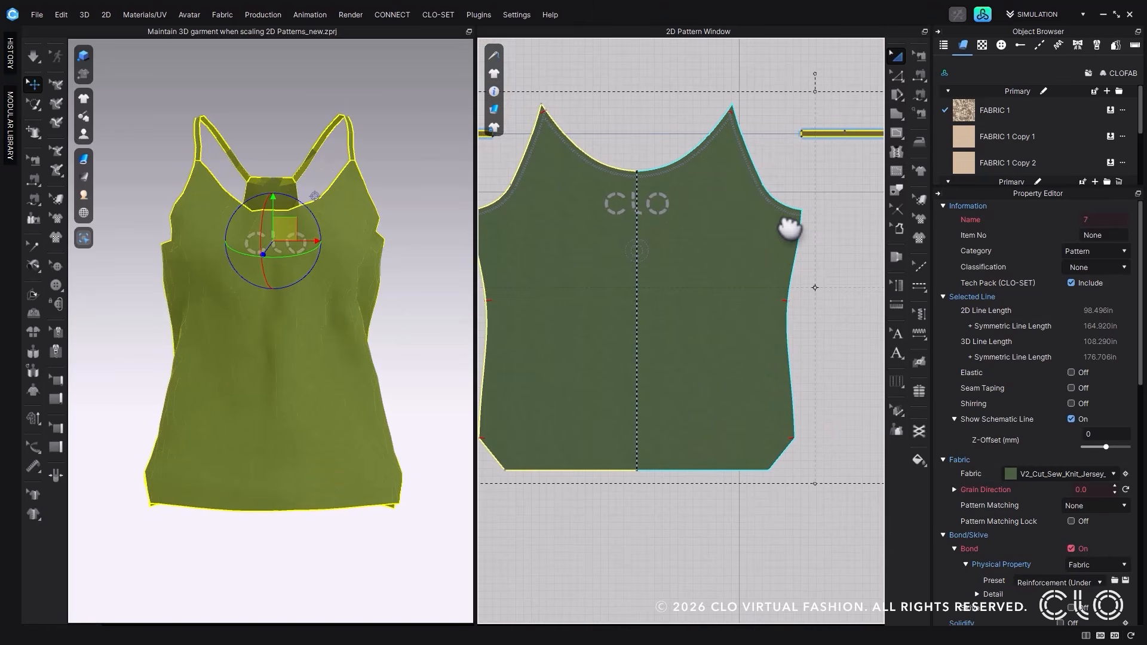
pyautogui.click(919, 217)
pyautogui.click(654, 218)
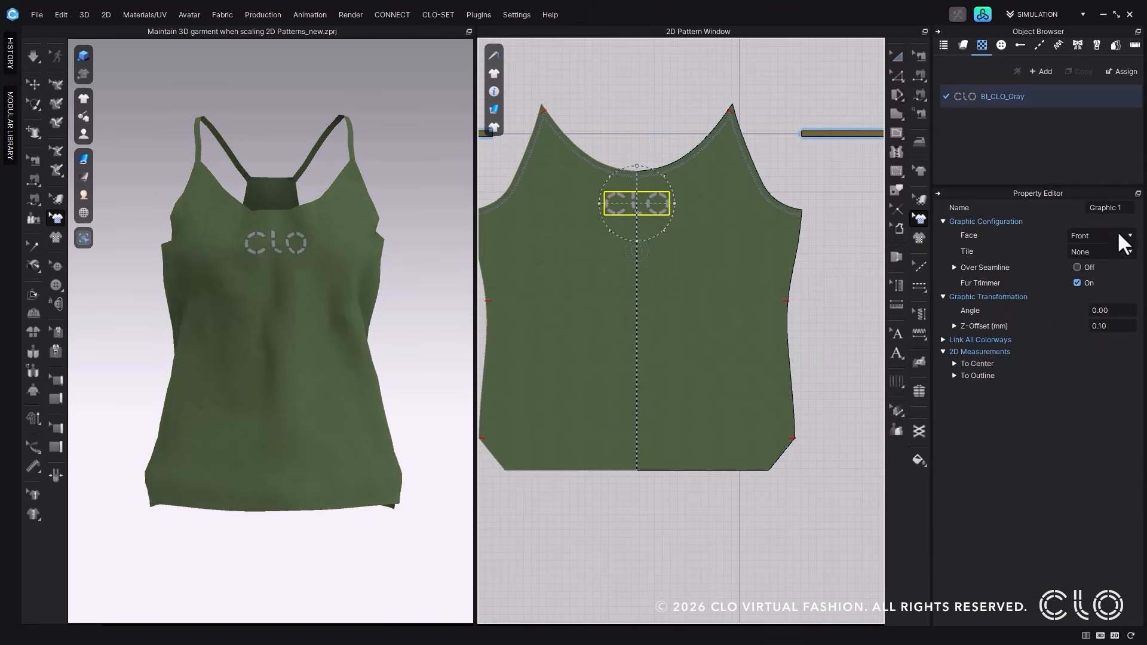
pyautogui.click(1060, 97)
pyautogui.click(1121, 308)
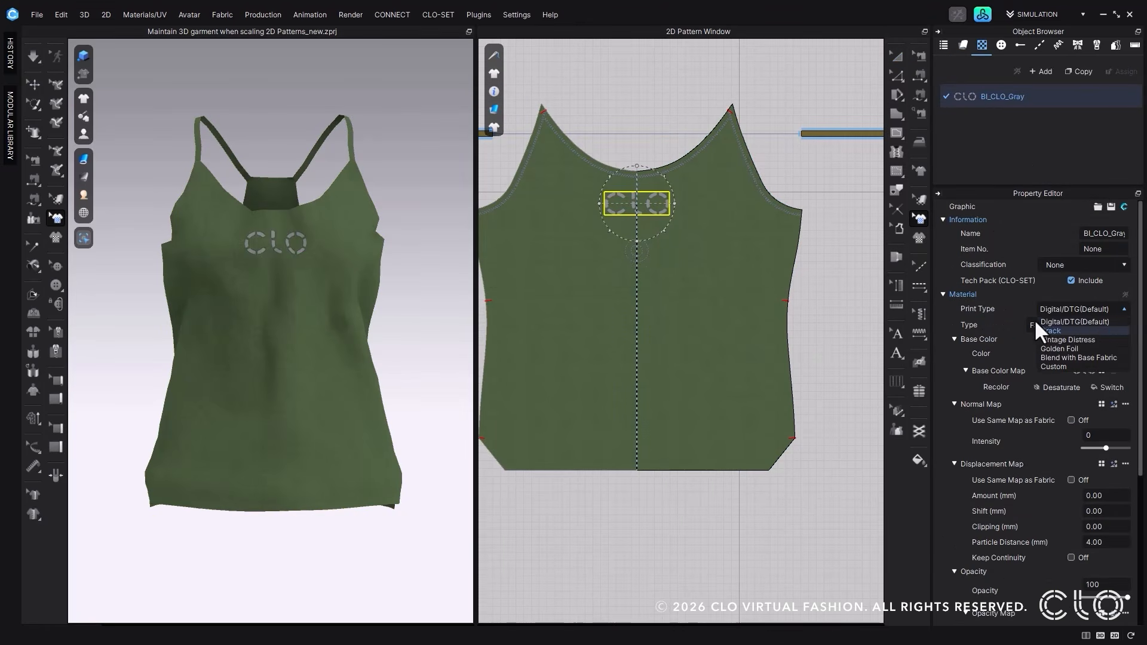
pyautogui.click(1084, 332)
pyautogui.scroll(8, 302, 322)
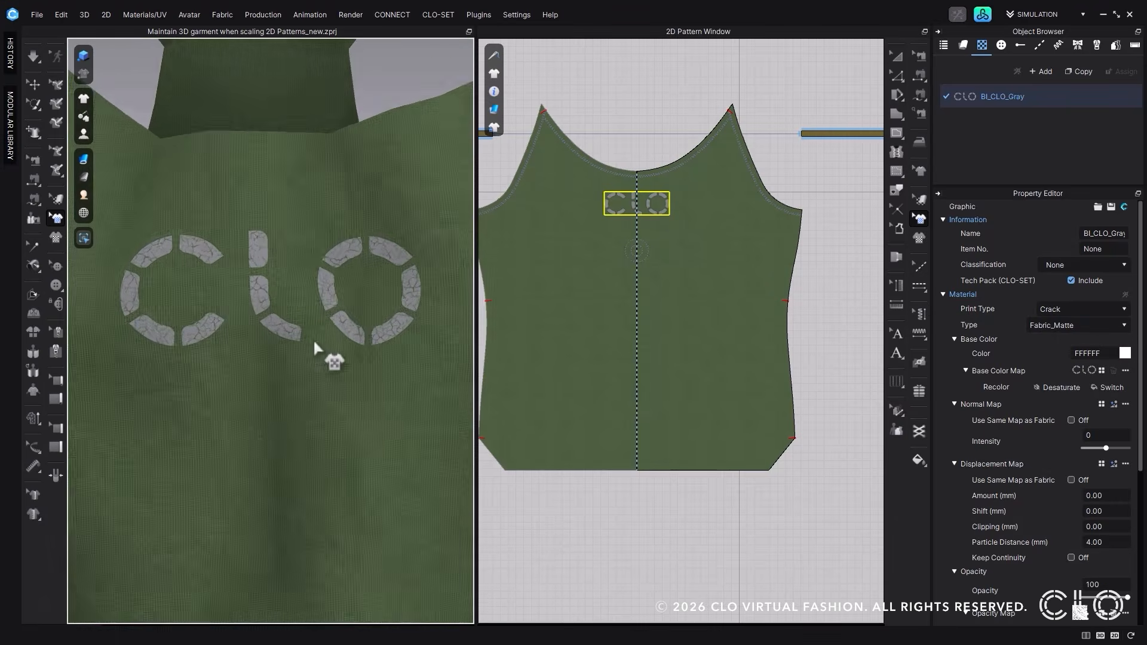
# Step: Change the CLO graphic's print type to Vintage Distress
pyautogui.scroll(2, 311, 350)
pyautogui.click(1124, 308)
pyautogui.click(1091, 343)
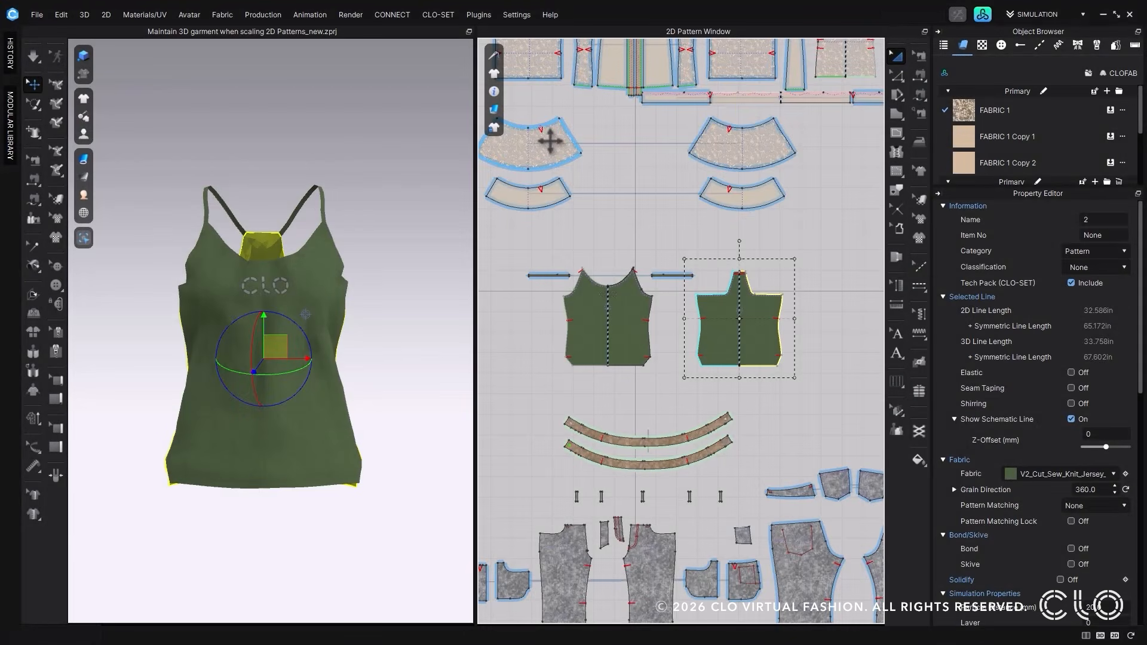
# Step: Select several sleeve and blouse patterns outside the isolated camisole, and turn off isolation to show the whole outfit
pyautogui.click(549, 142)
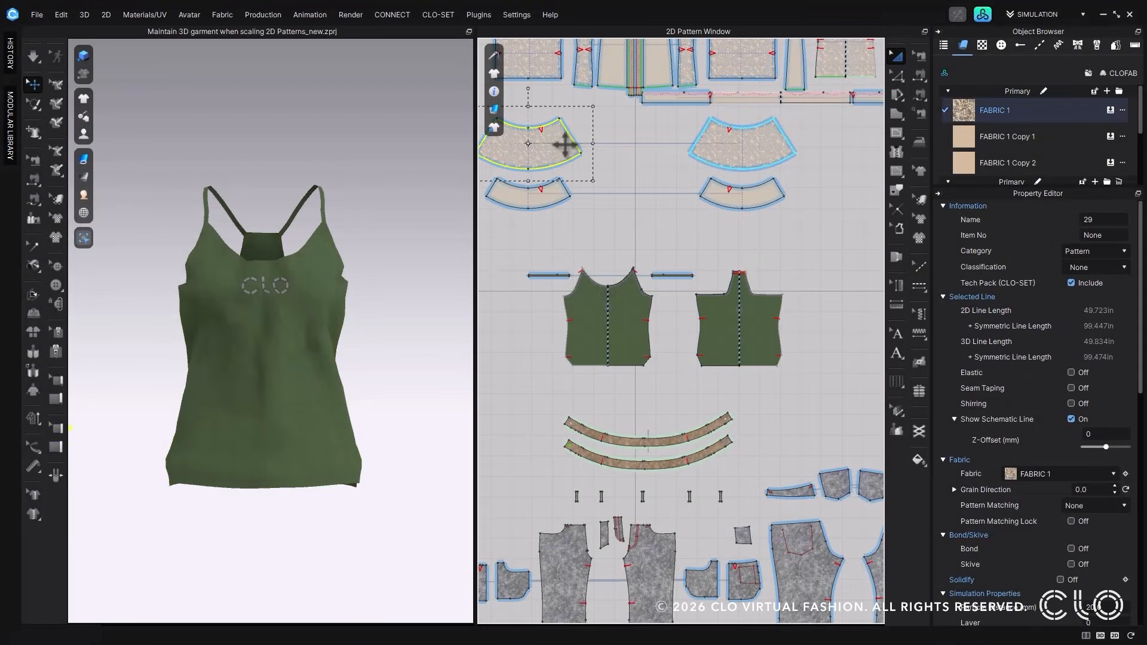
pyautogui.click(767, 71)
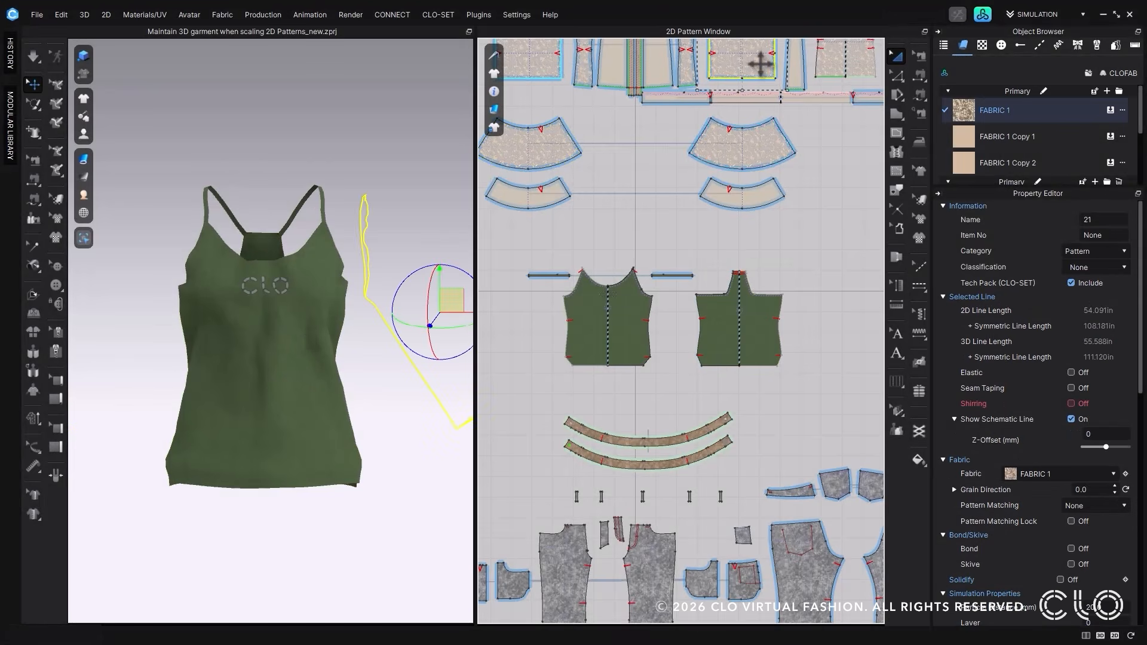
pyautogui.click(771, 154)
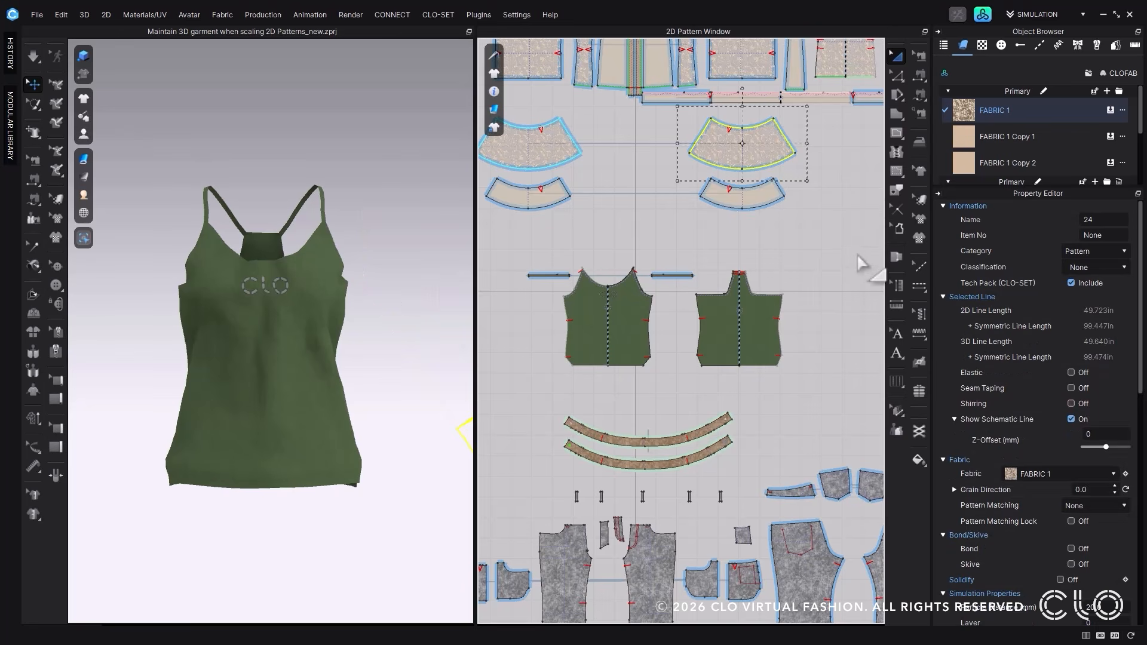
pyautogui.click(84, 240)
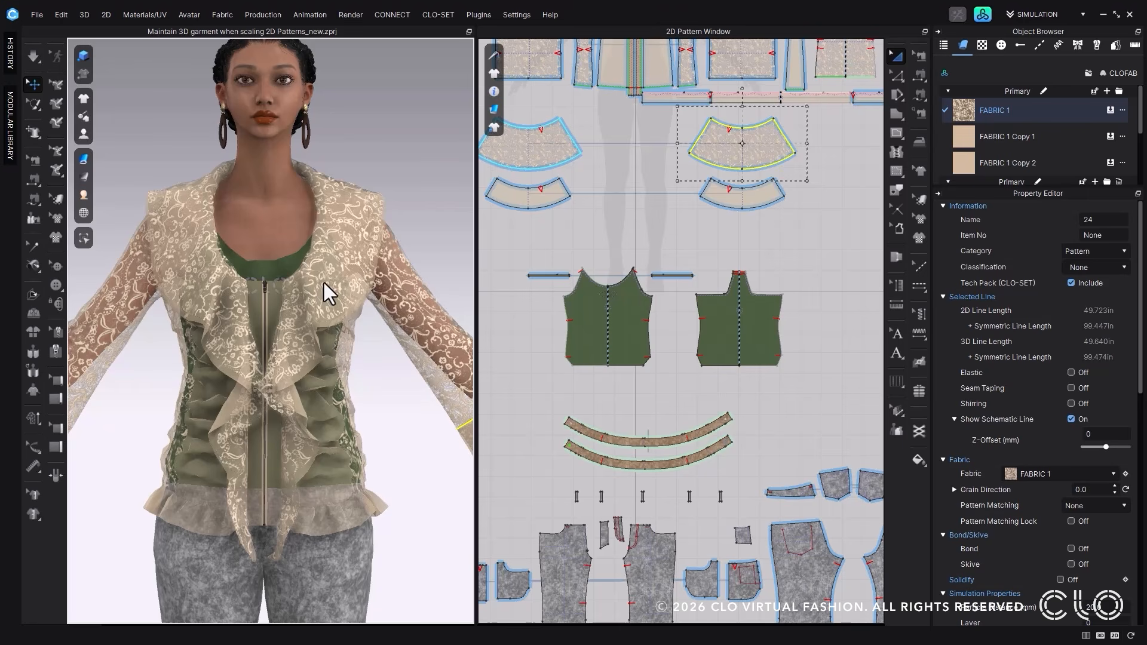
# Step: Select the three buttons on the trouser cuff and isolate them in the 3D view
pyautogui.click(53, 266)
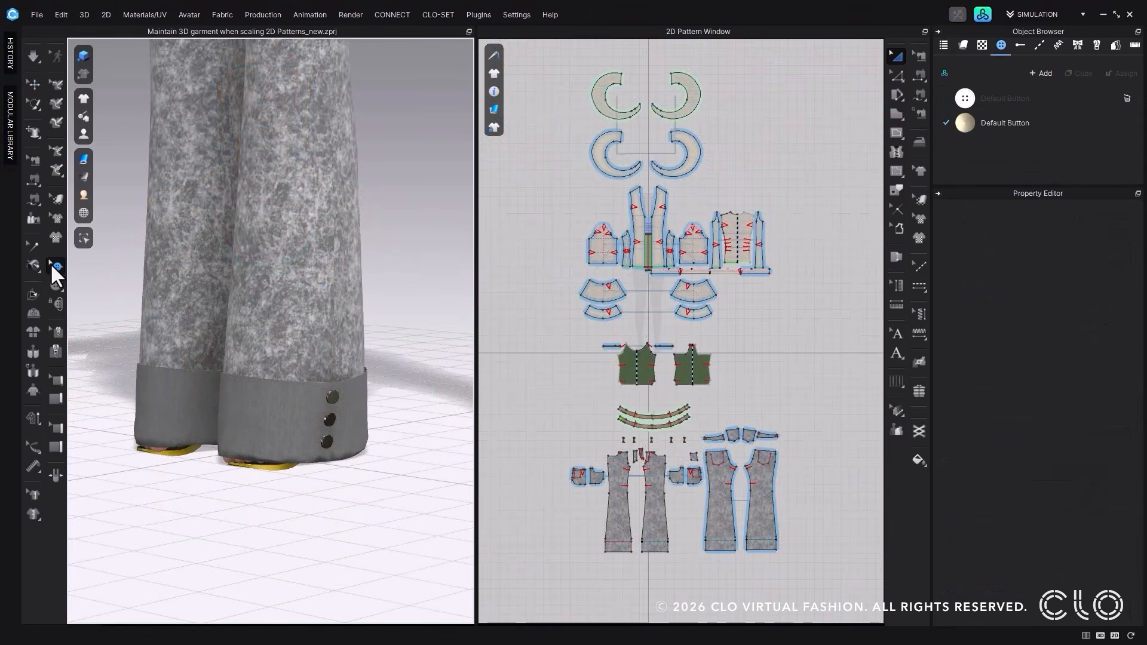
pyautogui.click(332, 398)
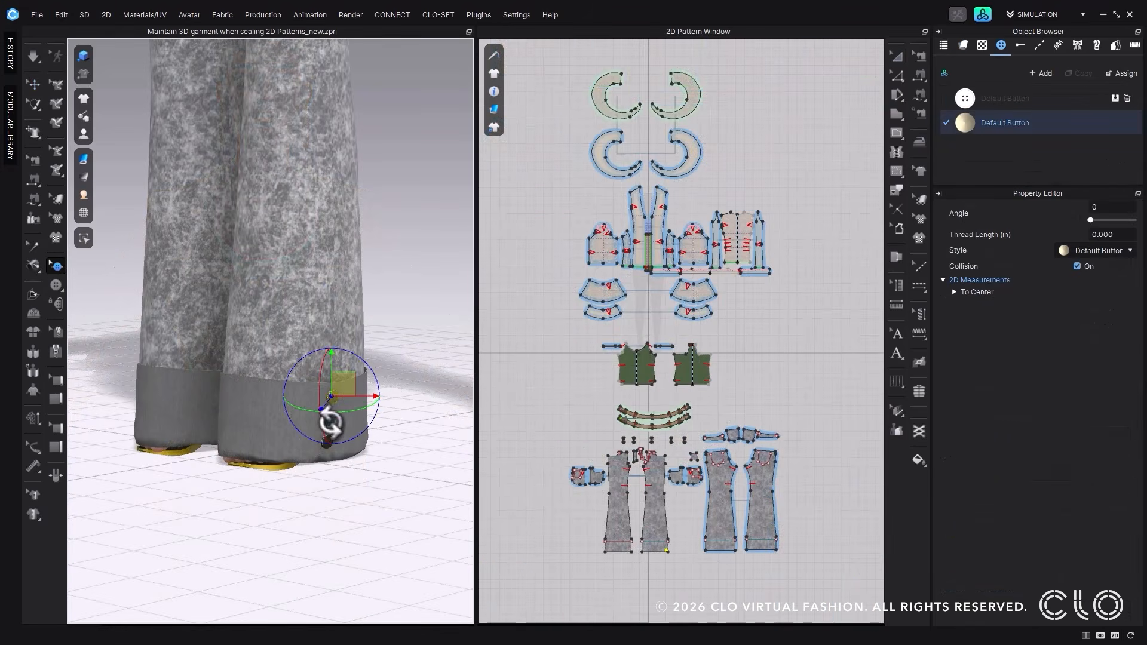
pyautogui.click(330, 420)
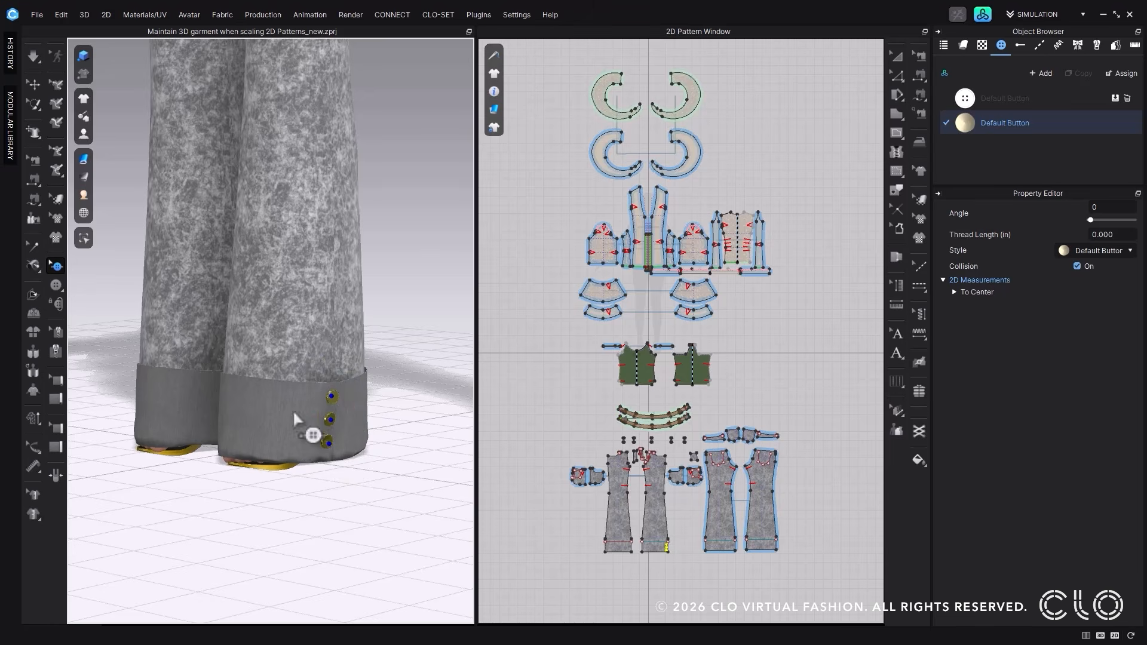
pyautogui.click(83, 237)
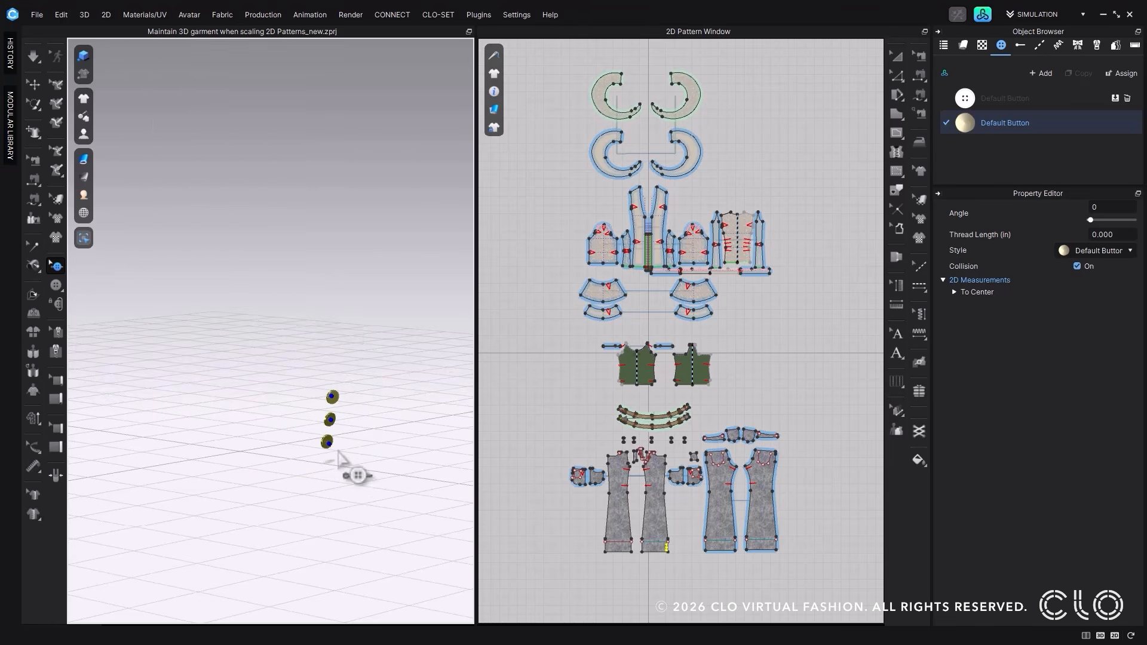
pyautogui.scroll(3, 338, 451)
pyautogui.moveTo(350, 457); pyautogui.dragTo(227, 289, button='middle')
pyautogui.moveTo(309, 317); pyautogui.dragTo(279, 306, button='right')
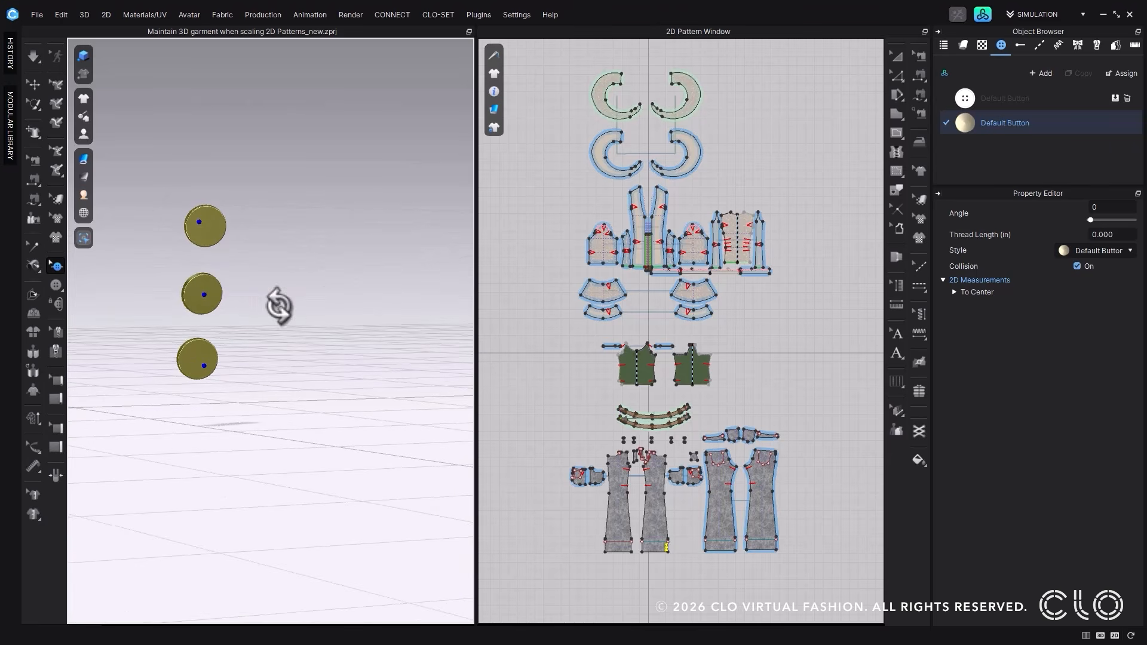
# Step: Select the metal Default Button style and apply a logo image as its normal map
pyautogui.click(1069, 125)
pyautogui.scroll(-5, 1099, 311)
pyautogui.moveTo(1099, 311); pyautogui.dragTo(1084, 389)
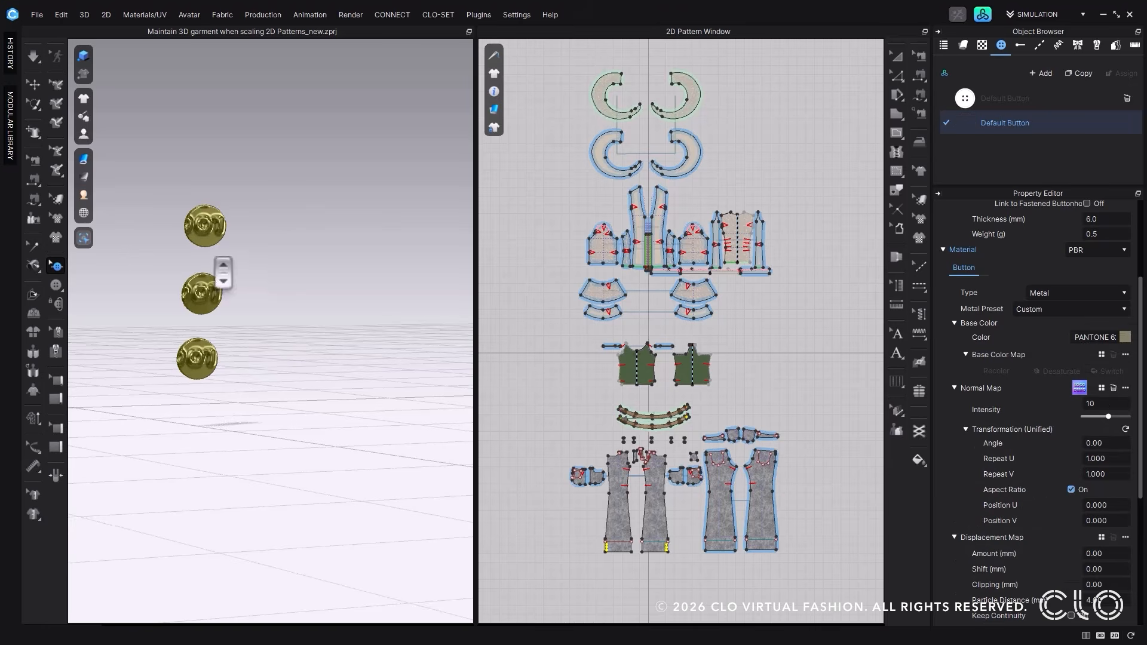
# Step: Set the button normal map's transformation to angle 220, repeat 2.5, position U 20 and position V 8
pyautogui.scroll(-3, 223, 272)
pyautogui.moveTo(297, 294); pyautogui.dragTo(392, 329, button='middle')
pyautogui.click(1117, 443)
pyautogui.write('220')
pyautogui.press('Tab')
pyautogui.write('2.5')
pyautogui.press('Return')
pyautogui.click(1096, 505)
pyautogui.write('20')
pyautogui.press('Return')
pyautogui.click(1105, 519)
pyautogui.write('8')
pyautogui.press('Return')
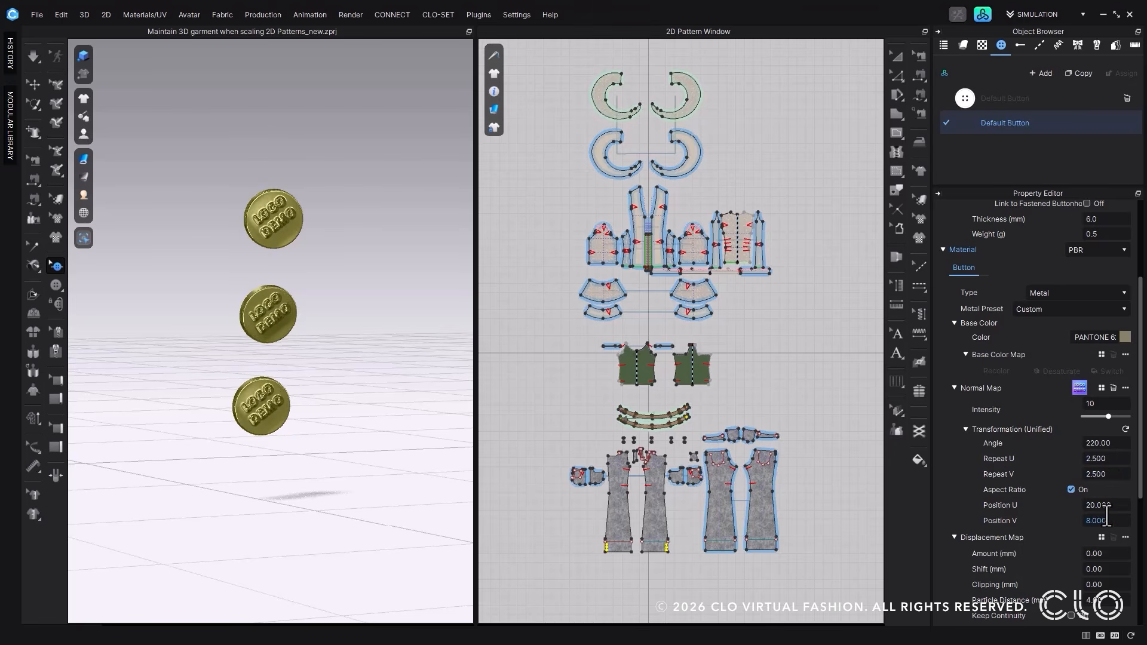
pyautogui.scroll(-3, 328, 313)
pyautogui.moveTo(328, 312); pyautogui.dragTo(288, 289, button='right')
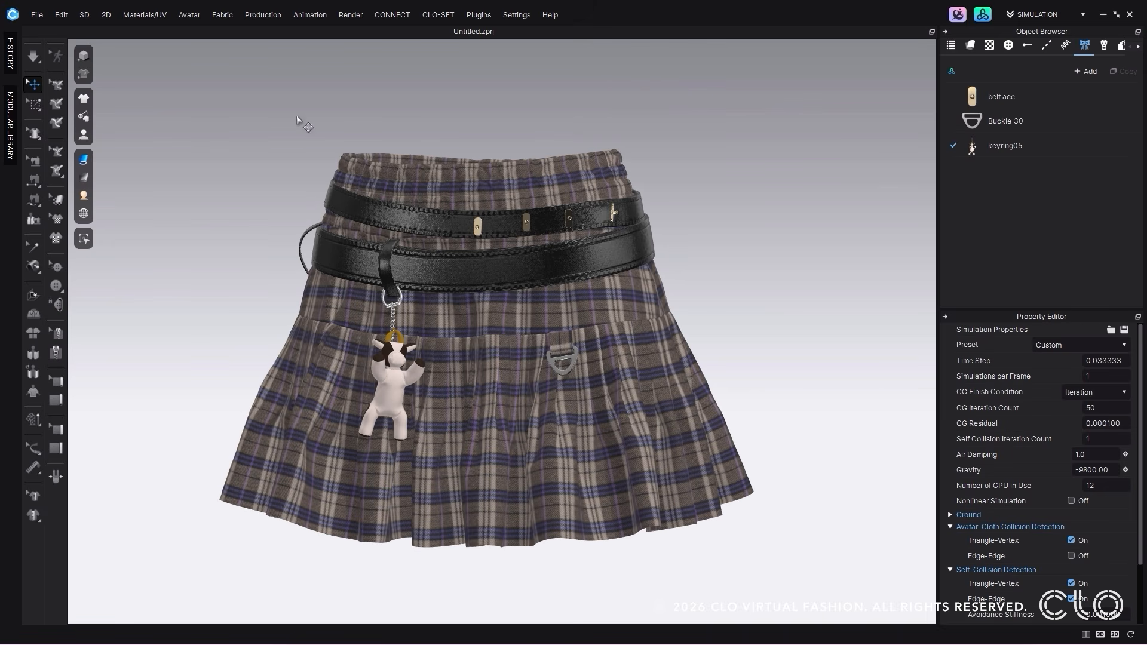
# Step: Switch the simulation processor to GPU and simulate the plaid skirt with its belts and keyring
pyautogui.click(34, 62)
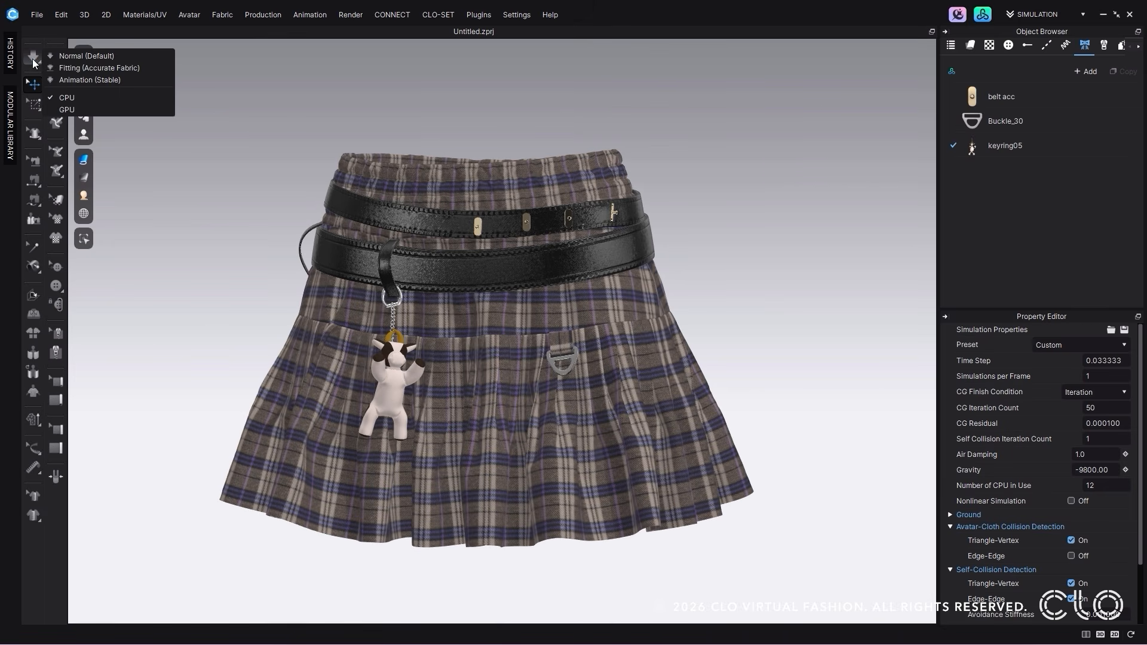
pyautogui.click(115, 110)
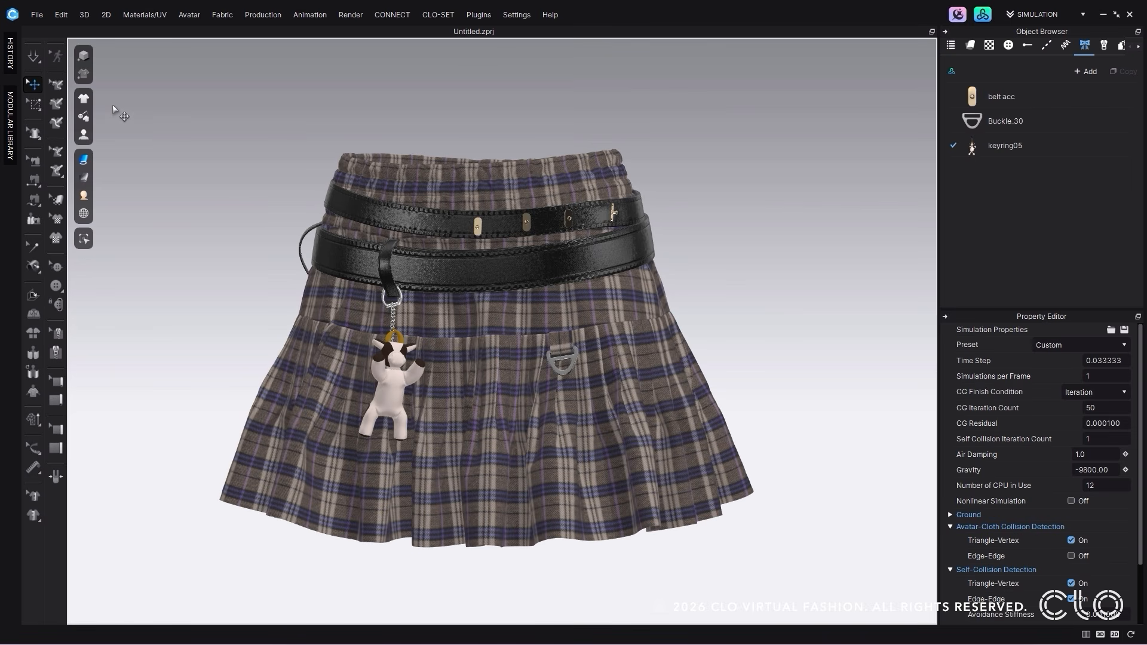
pyautogui.click(34, 57)
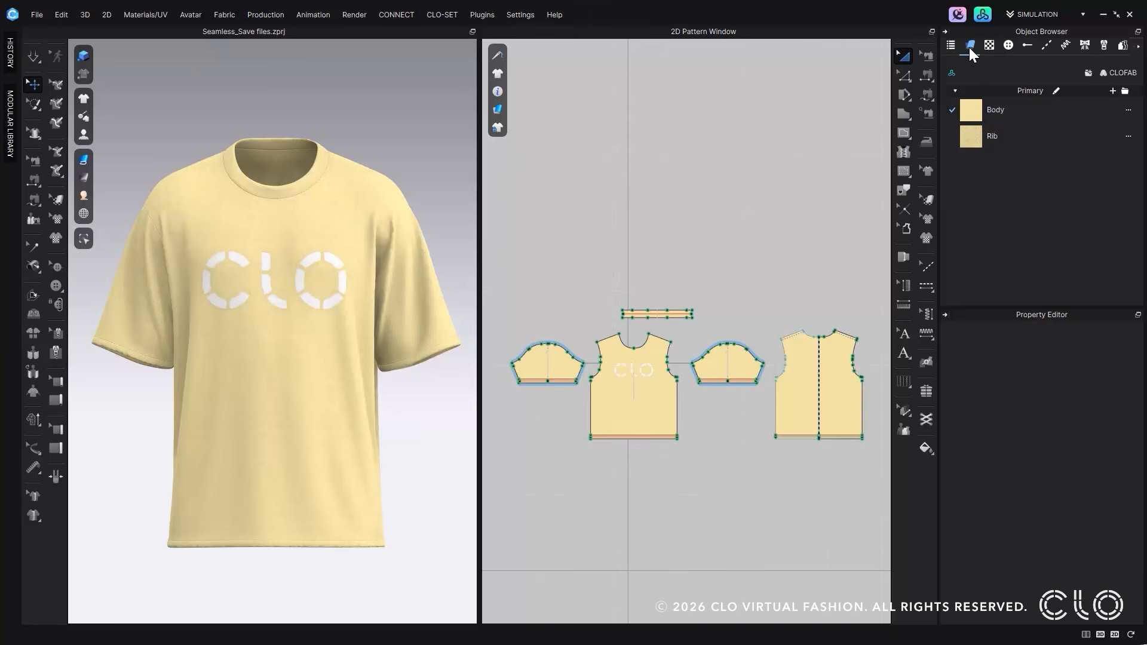
# Step: Upload the Body fabric to CLO-SET as new content with the default save options, and review its Overview details there
pyautogui.click(990, 103)
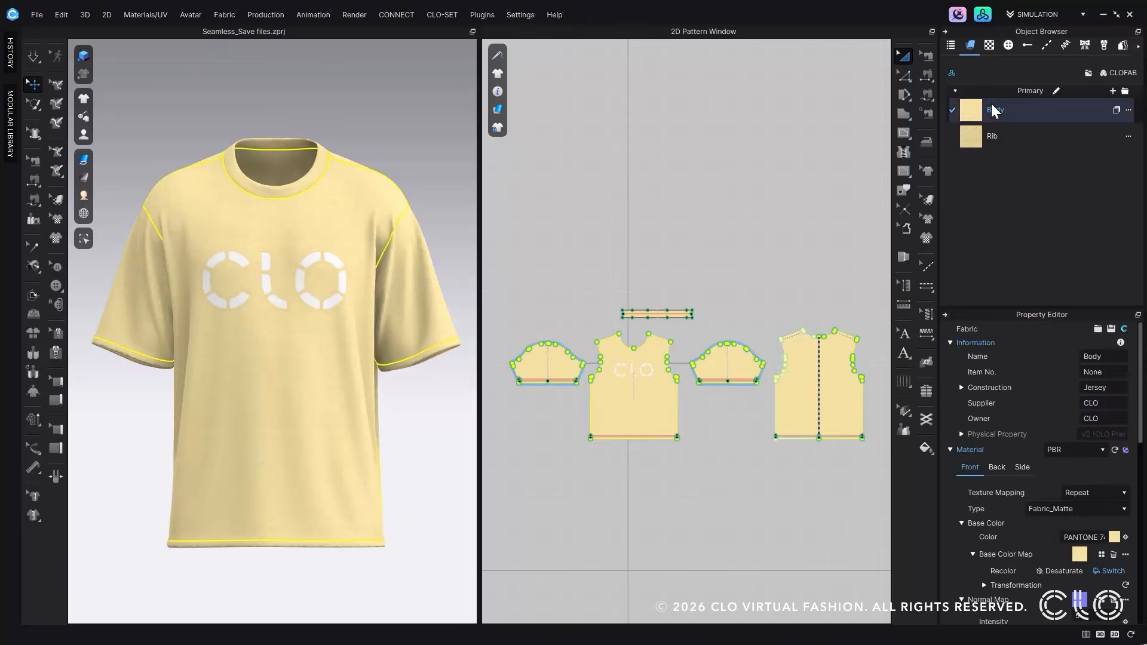
pyautogui.click(1124, 330)
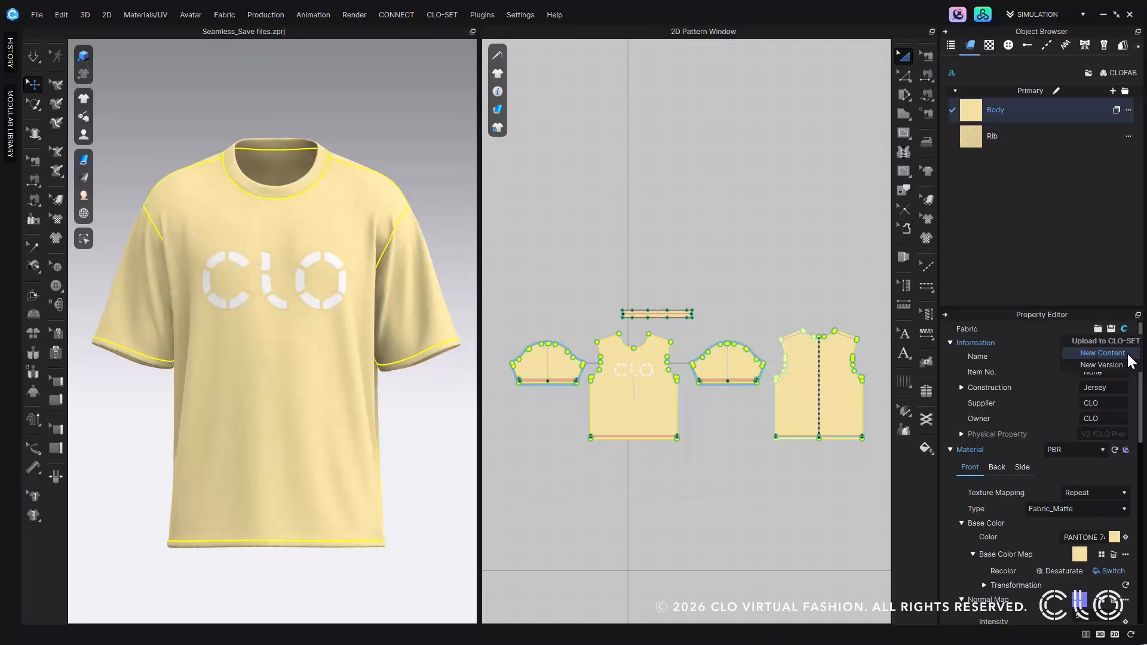
pyautogui.click(1128, 354)
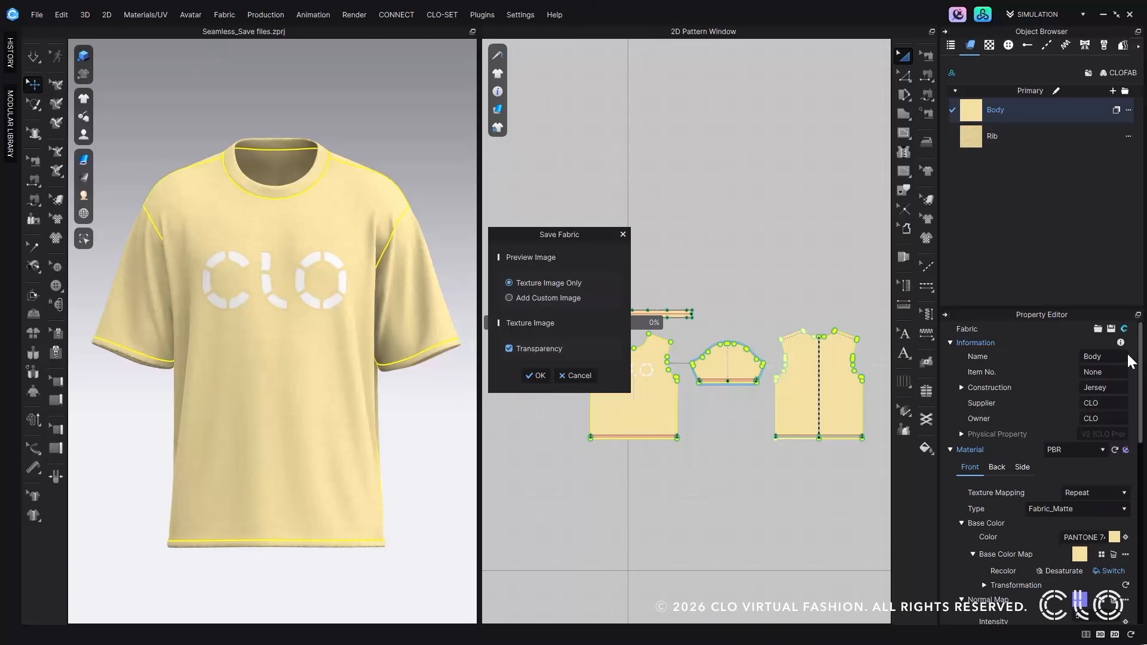
pyautogui.click(545, 370)
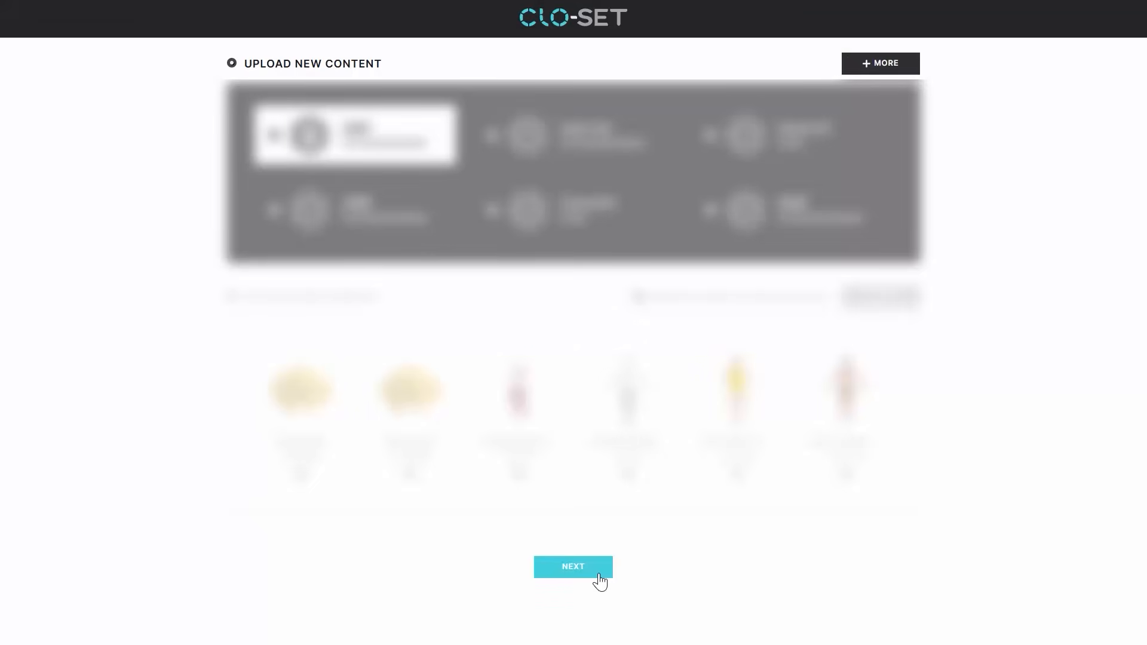
pyautogui.click(599, 581)
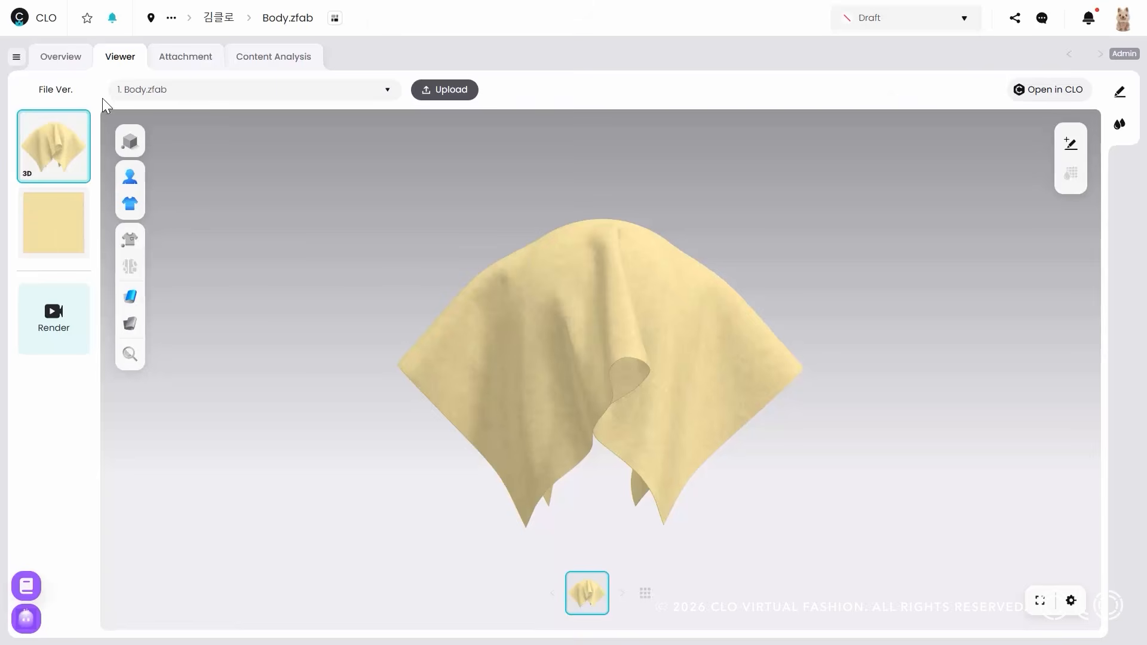
pyautogui.click(64, 58)
pyautogui.scroll(-2, 682, 345)
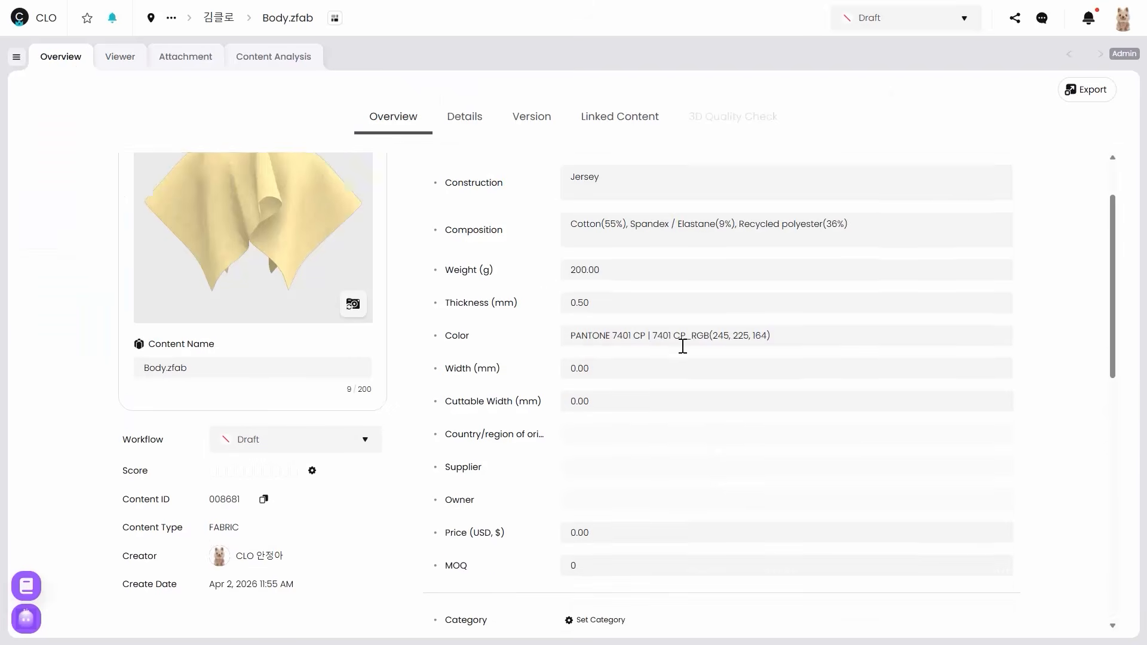
pyautogui.scroll(-4, 683, 345)
pyautogui.scroll(6, 682, 345)
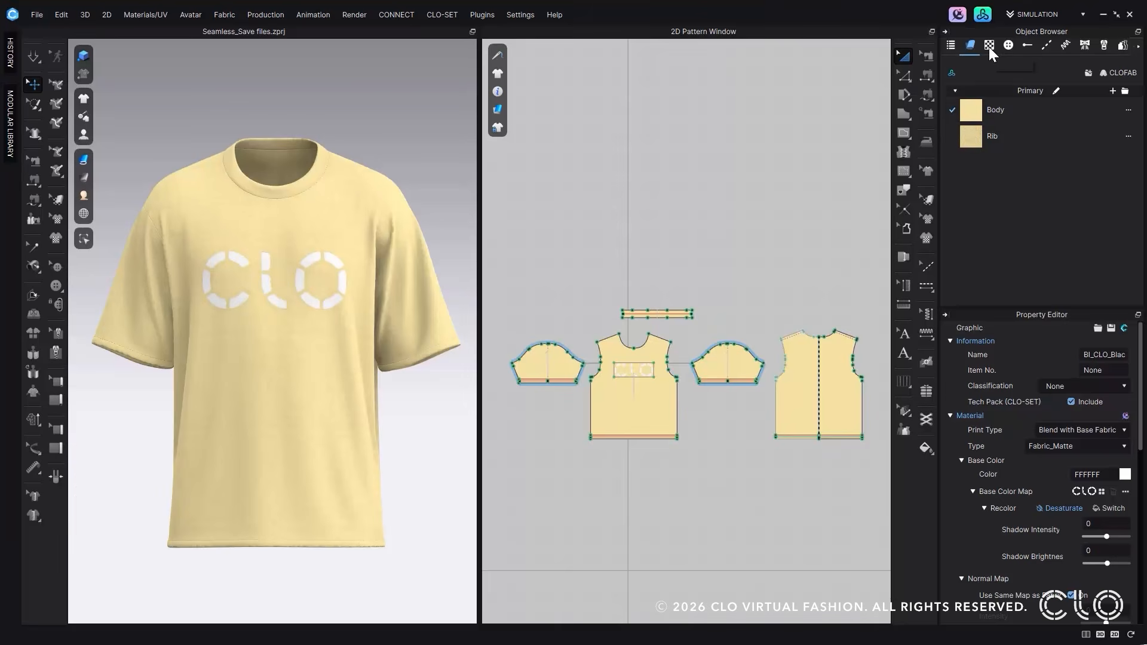
# Step: Check the CLO-SET upload option for the graphic, button, buttonhole, topstitch and puckering styles of the T-shirt
pyautogui.click(989, 95)
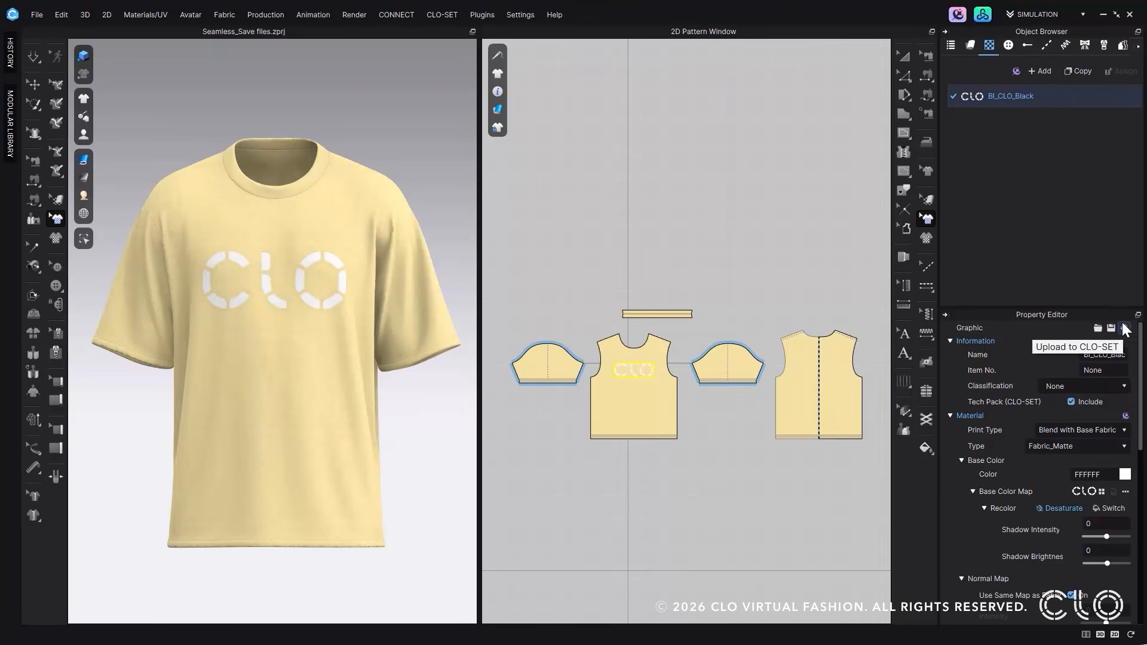
pyautogui.click(1008, 50)
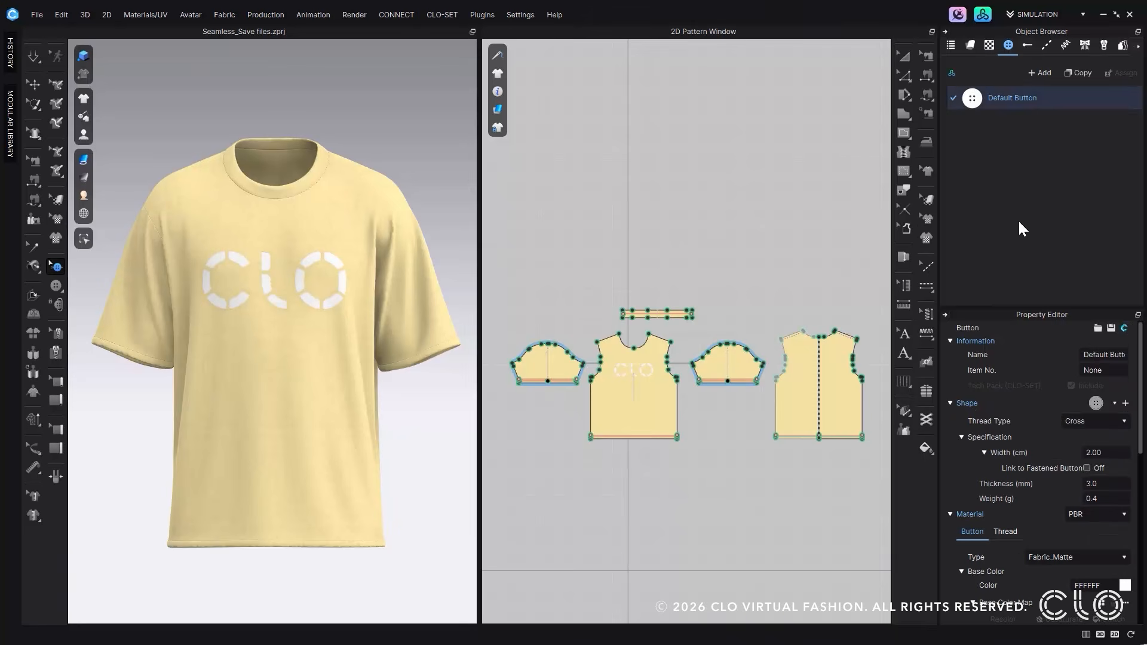
pyautogui.click(1031, 49)
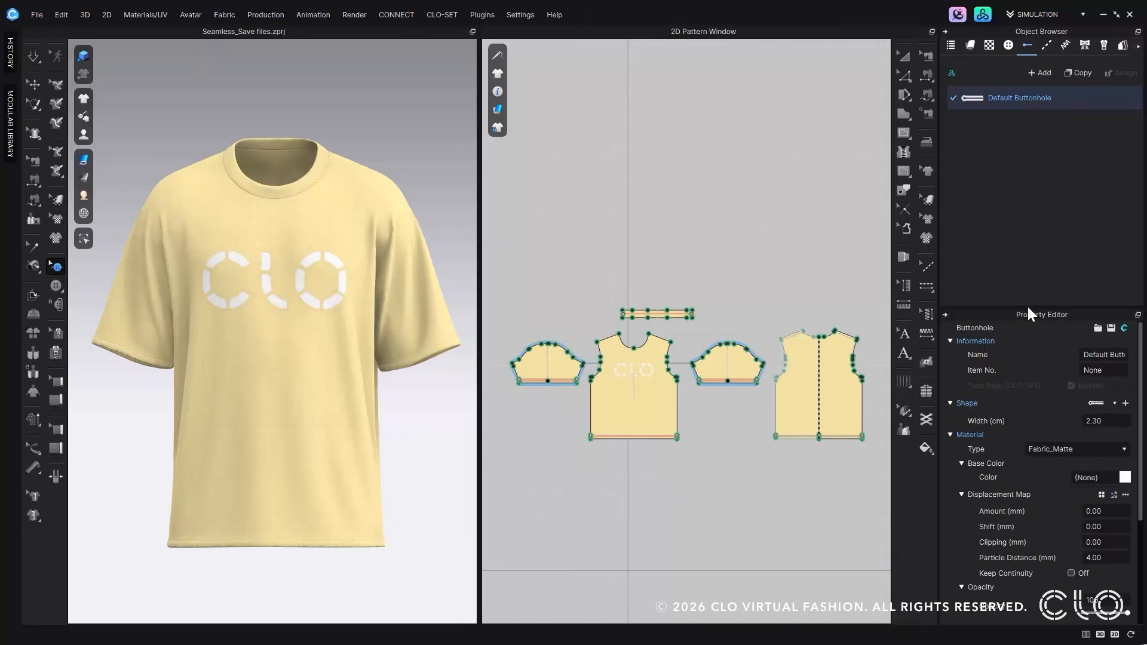
pyautogui.click(1065, 46)
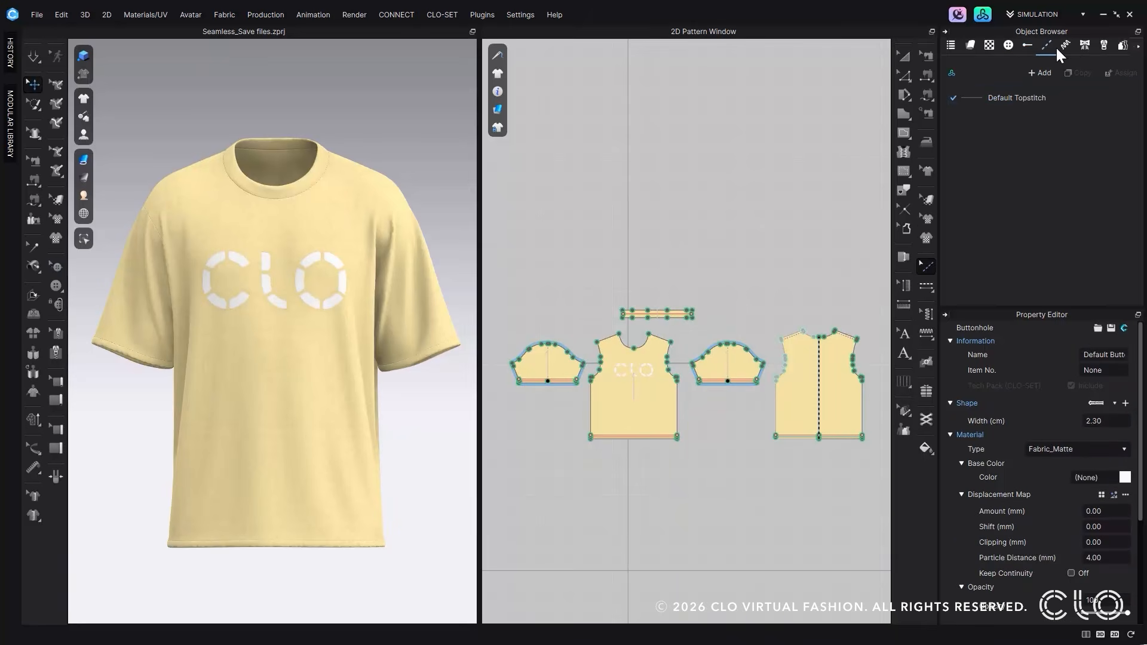
pyautogui.click(1046, 97)
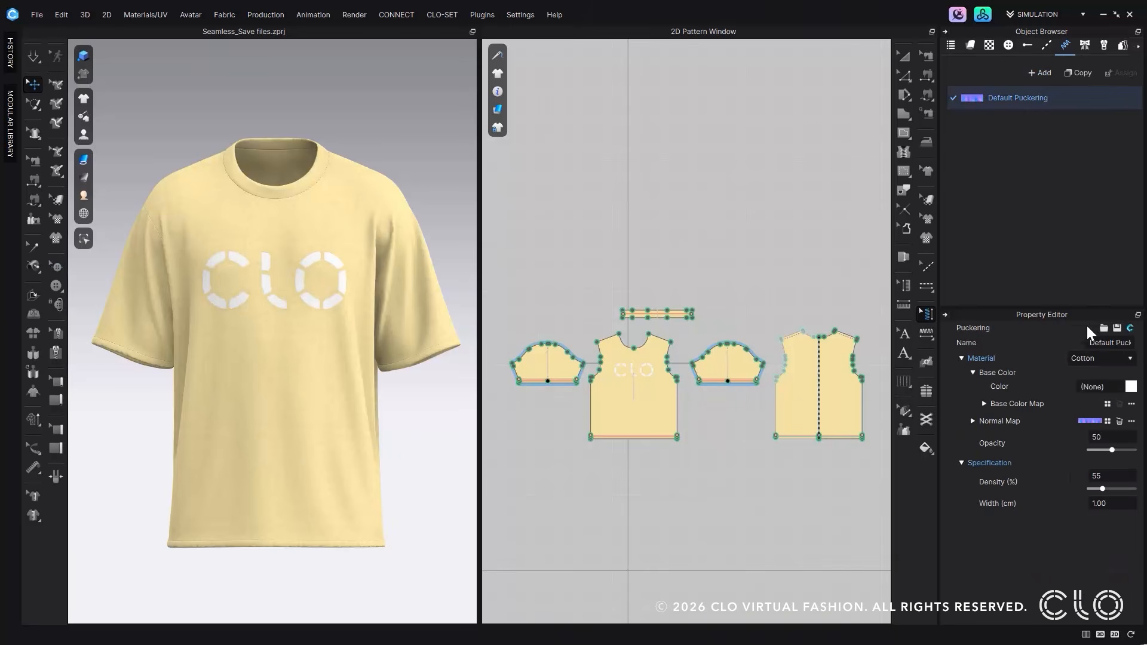
pyautogui.click(1127, 328)
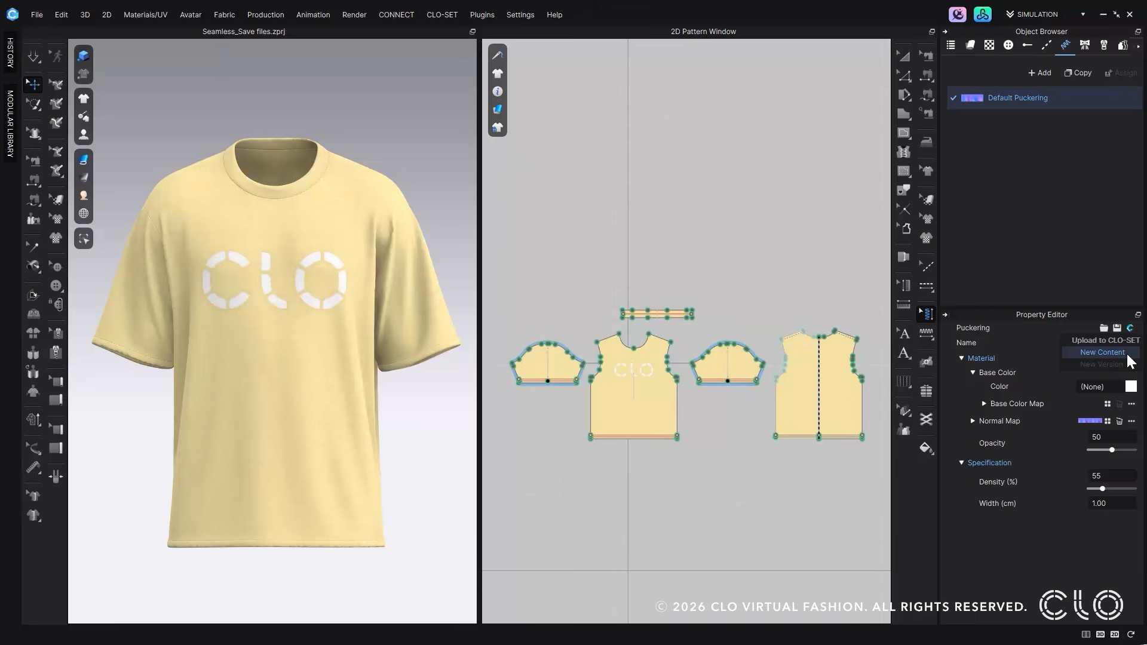
pyautogui.click(845, 246)
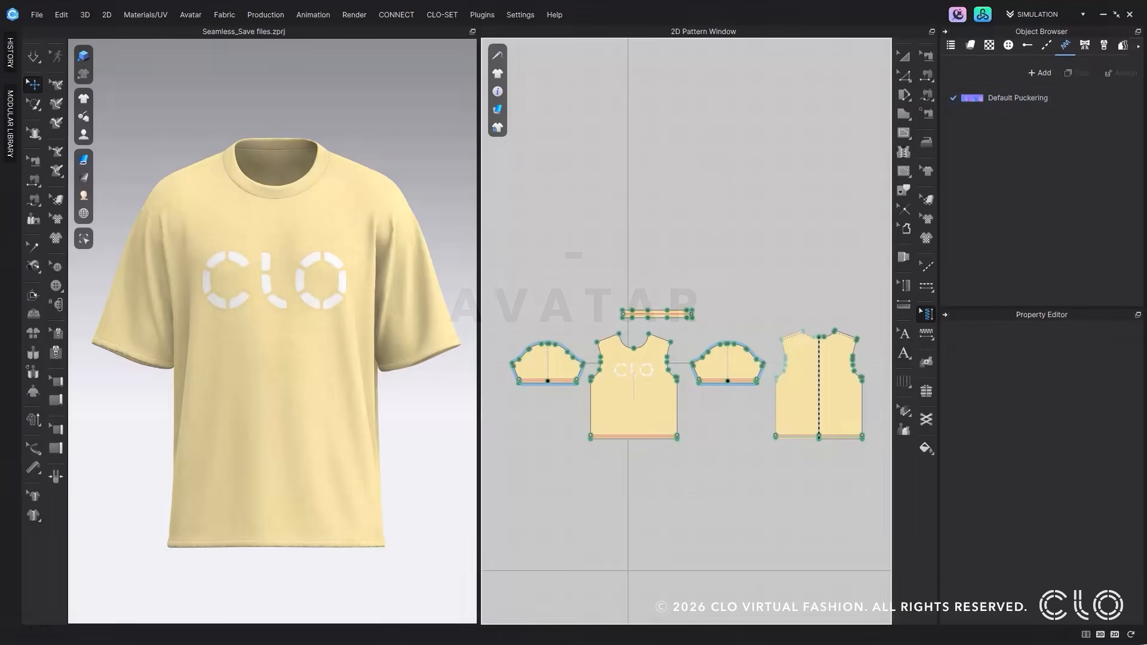
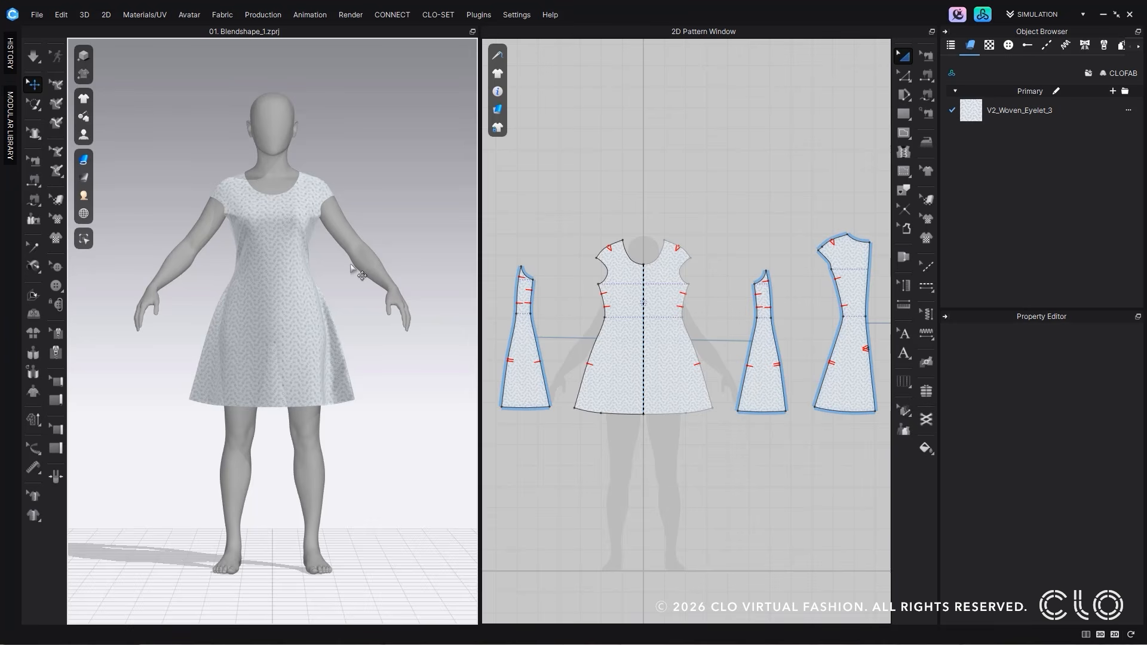
# Step: Simulate the eyelet dress and set the avatar's f_med_ovw_static_combined_lod0_mesh blend shape to 70%
pyautogui.press('space')
pyautogui.click(190, 15)
pyautogui.click(193, 93)
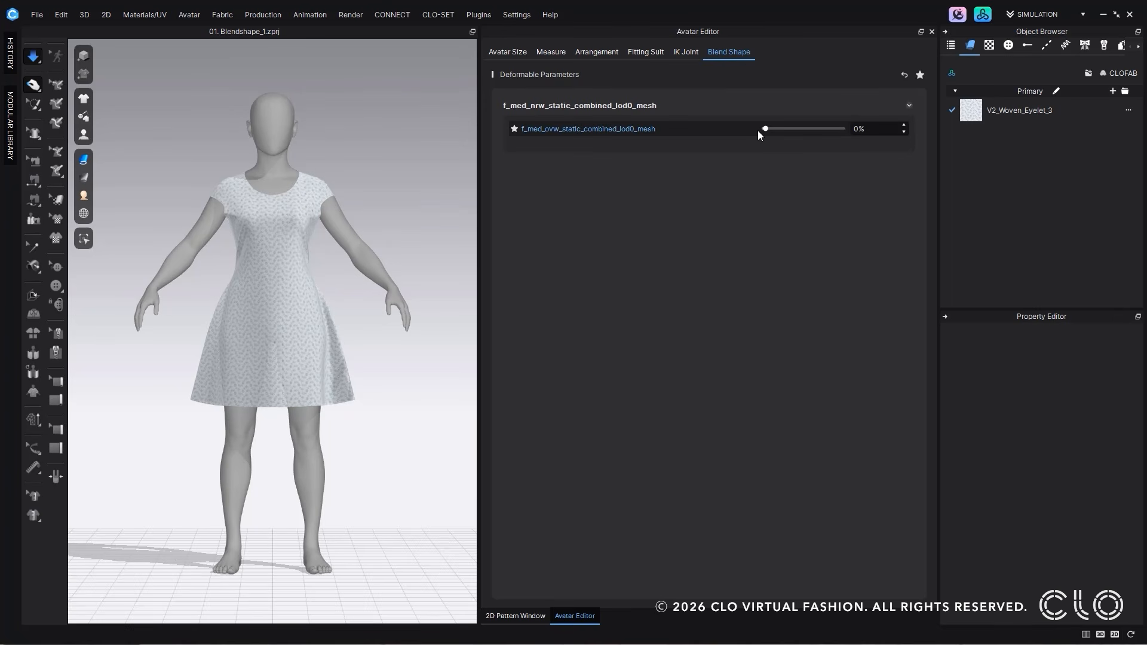
pyautogui.moveTo(765, 128); pyautogui.dragTo(818, 129)
# Step: Inspect the dress with the Pressure Map, then restore the normal fabric display
pyautogui.click(83, 177)
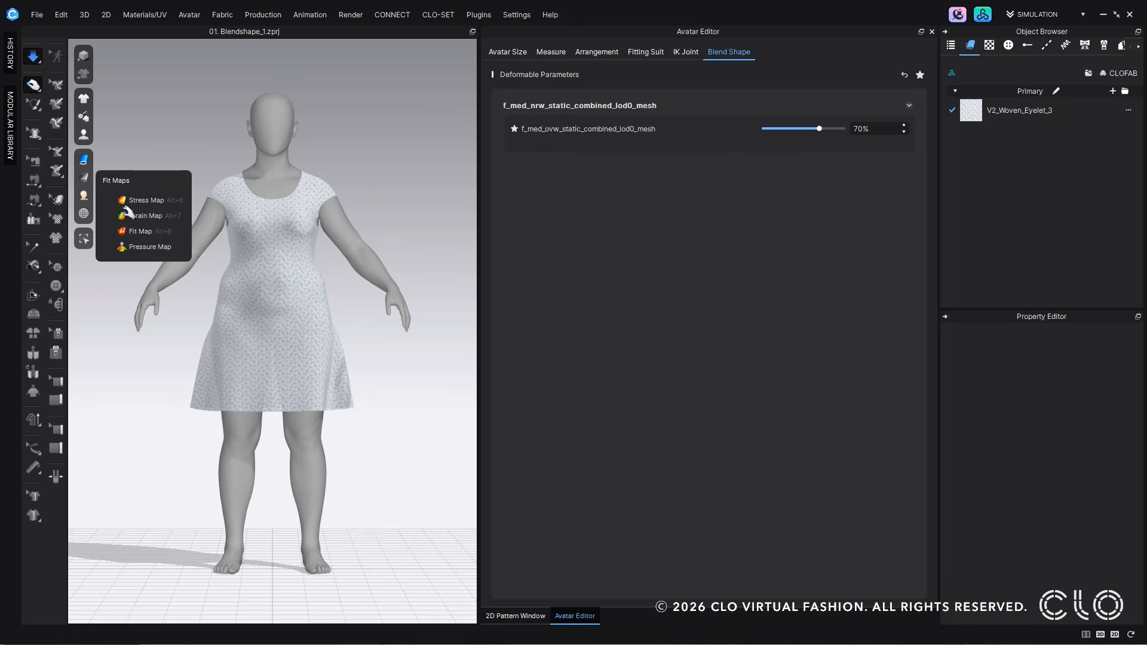
pyautogui.click(128, 246)
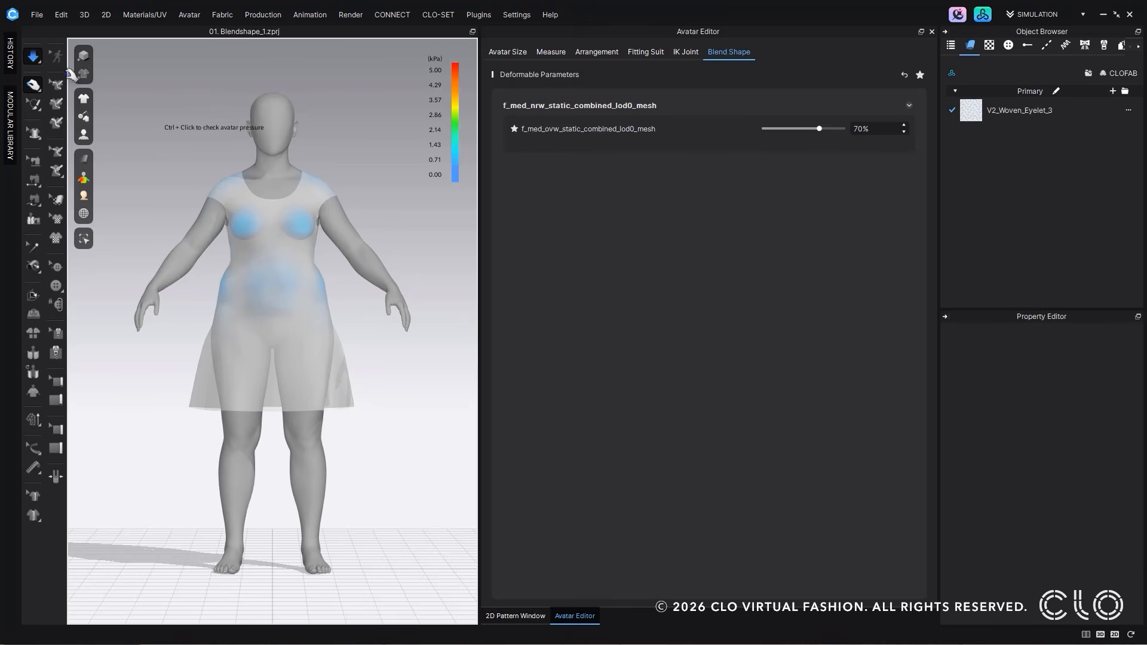
pyautogui.click(83, 178)
pyautogui.click(127, 246)
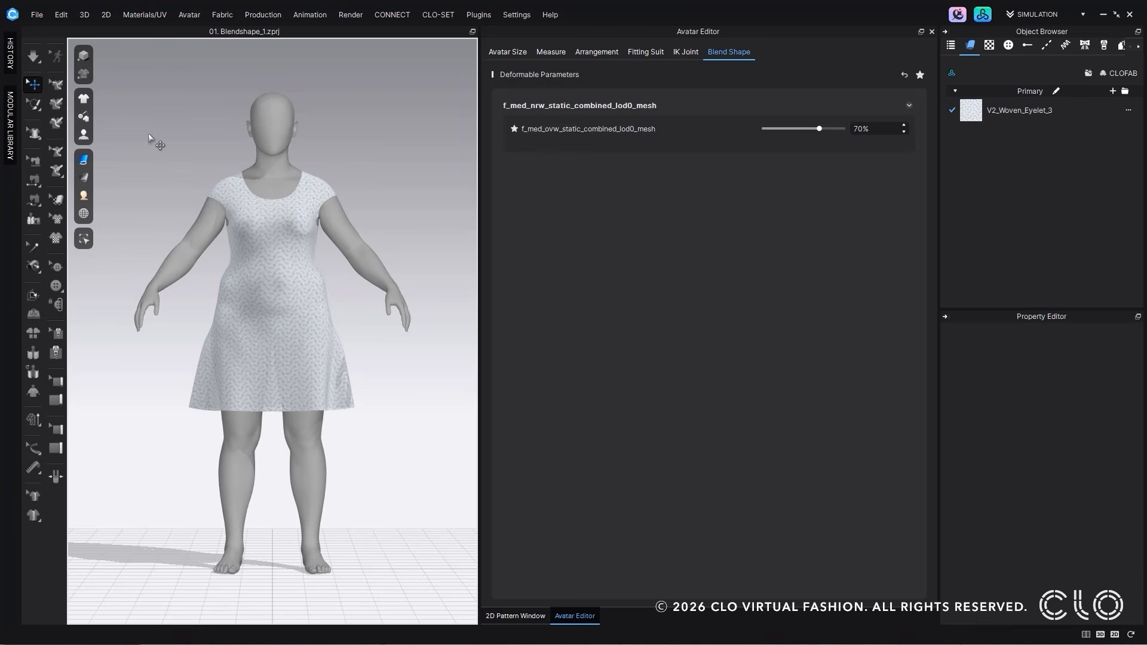
# Step: Start a new project and import the glTF file 01. Blendshape_2
pyautogui.click(35, 14)
pyautogui.click(38, 25)
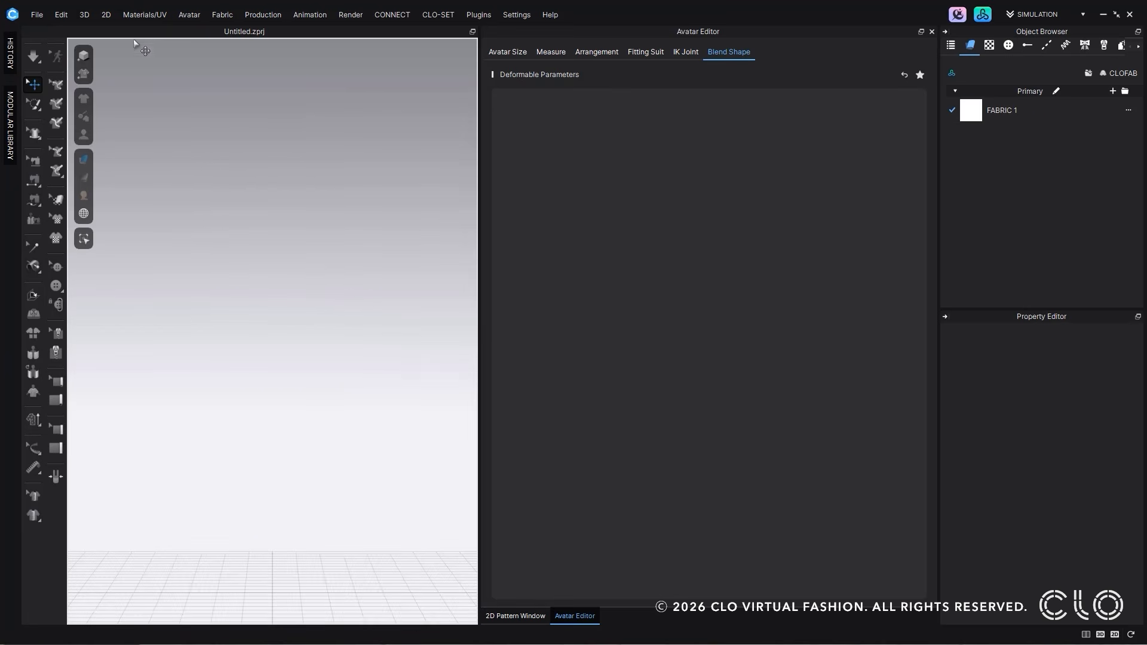
pyautogui.click(37, 14)
pyautogui.moveTo(59, 115)
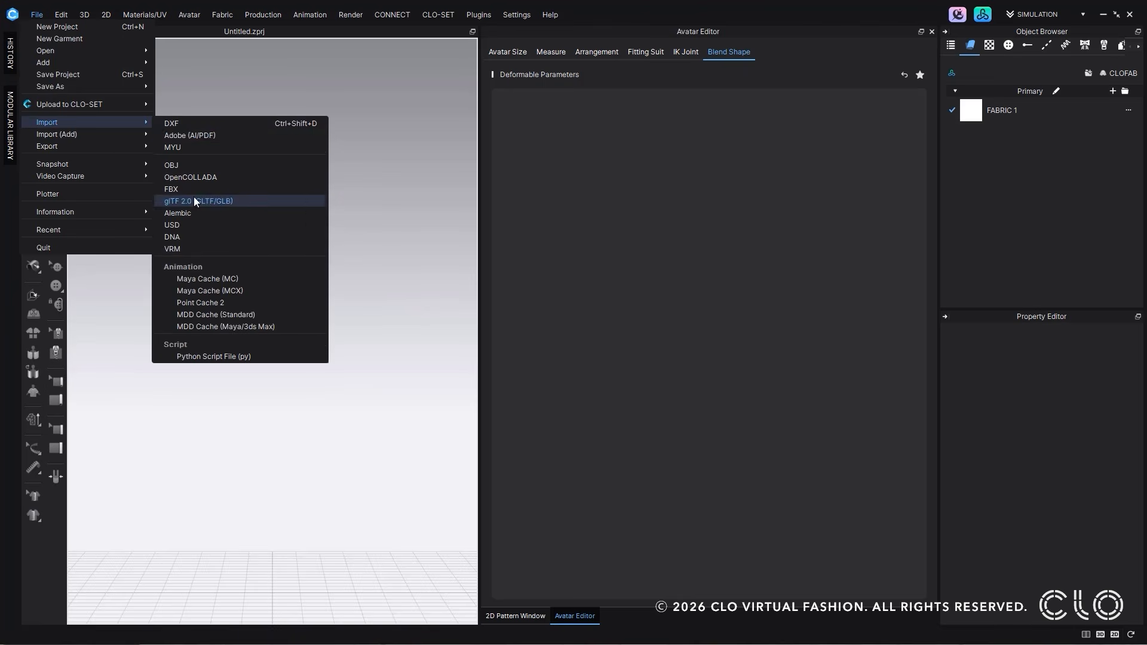
pyautogui.click(193, 196)
pyautogui.click(187, 146)
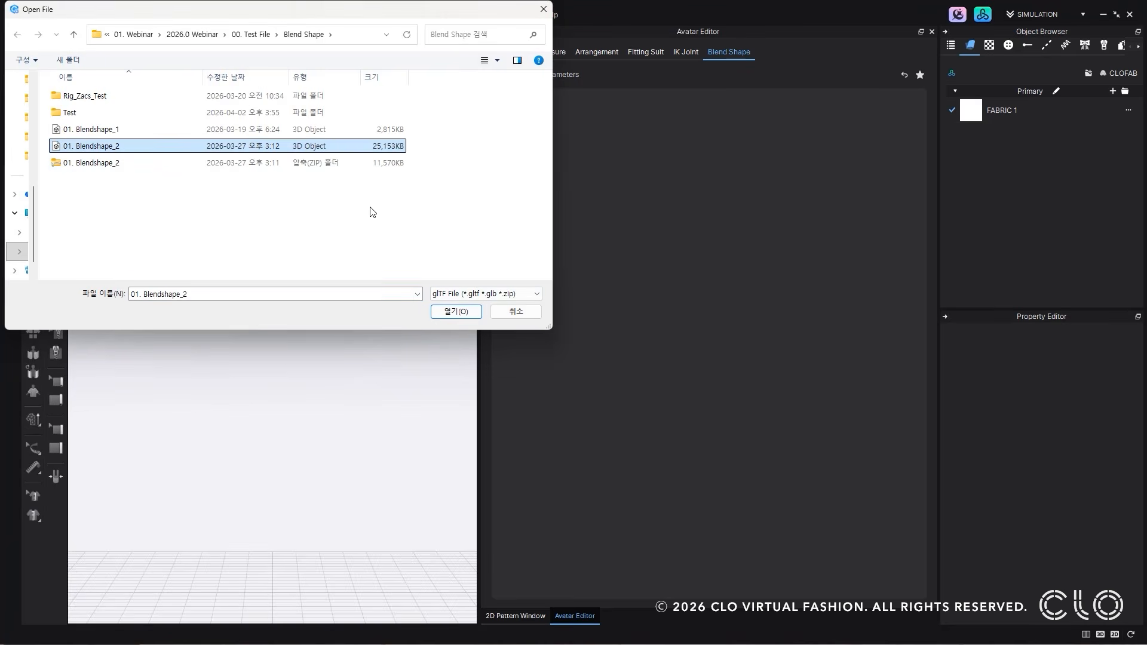
pyautogui.click(455, 312)
pyautogui.click(613, 534)
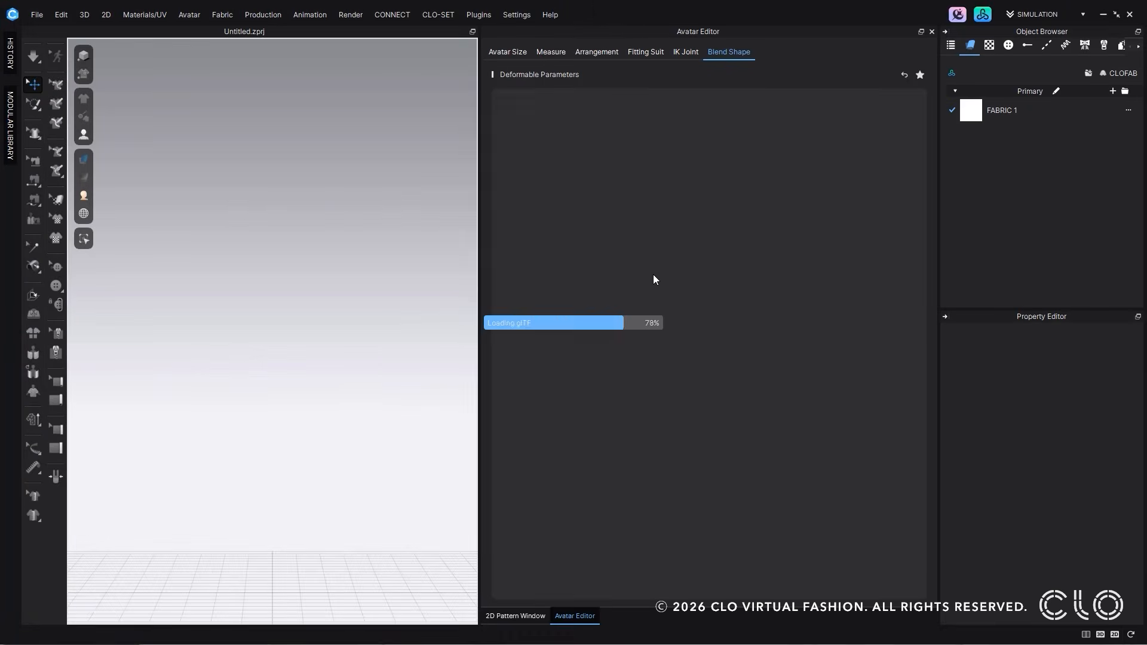
pyautogui.click(573, 358)
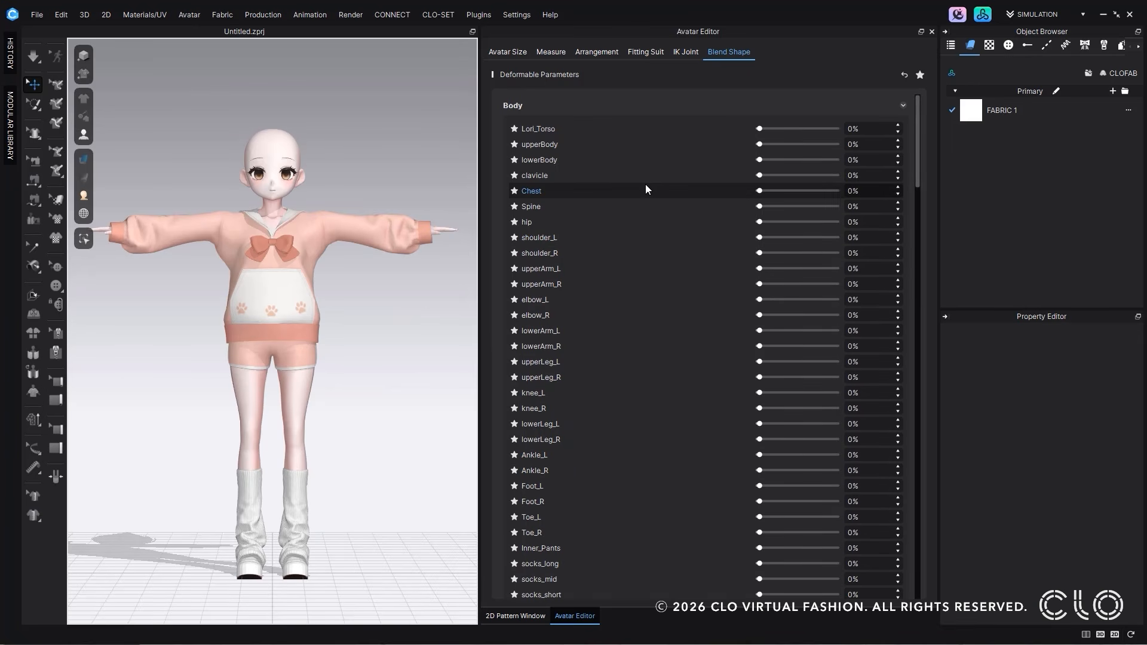
# Step: Set the face blend shapes Fcl_ALL_Neutral to 28% and Fcl_ALL_Angry to 70%, and mark Fcl_ALL_Angry and Fcl_ALL_Fun as favorites
pyautogui.scroll(-8, 646, 189)
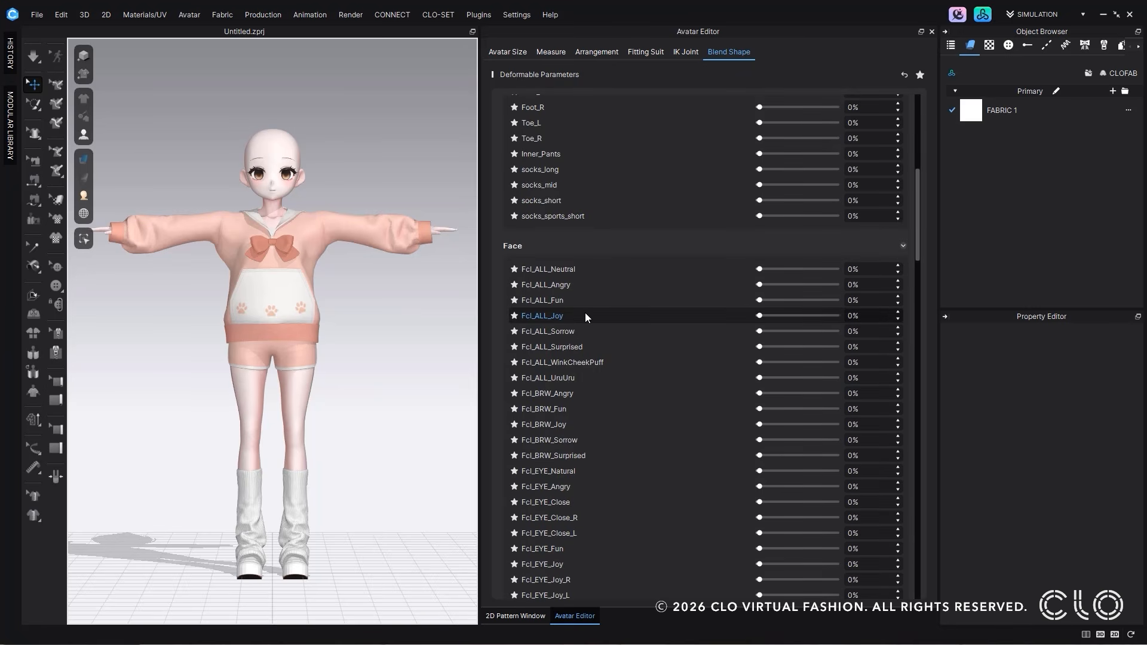
pyautogui.scroll(8, 639, 289)
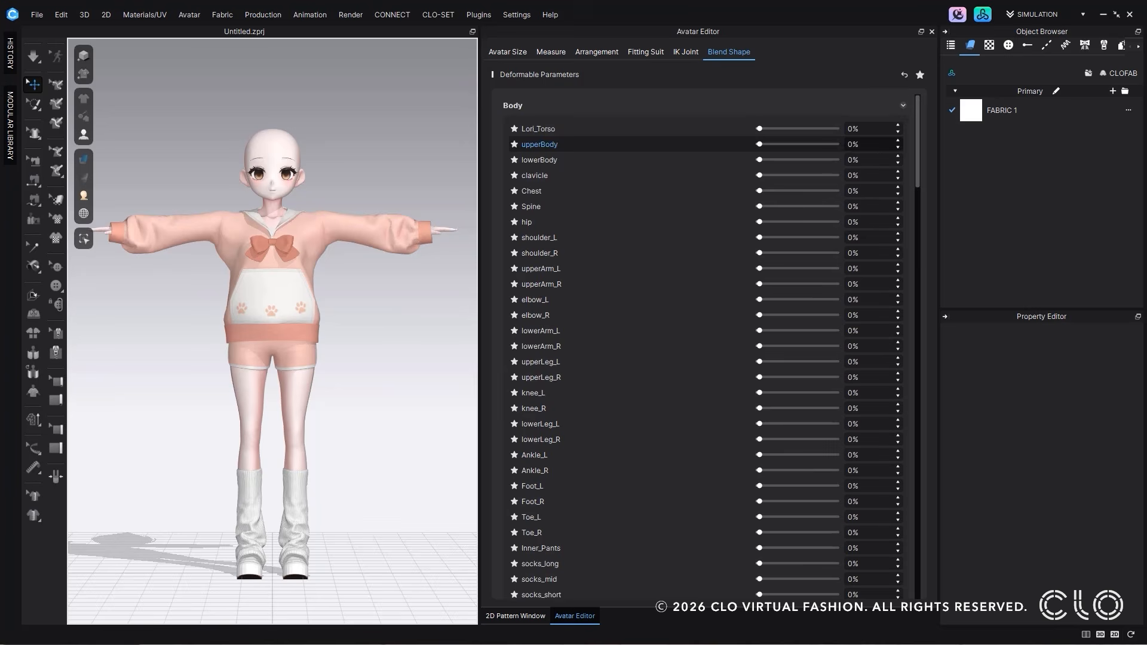
pyautogui.click(903, 107)
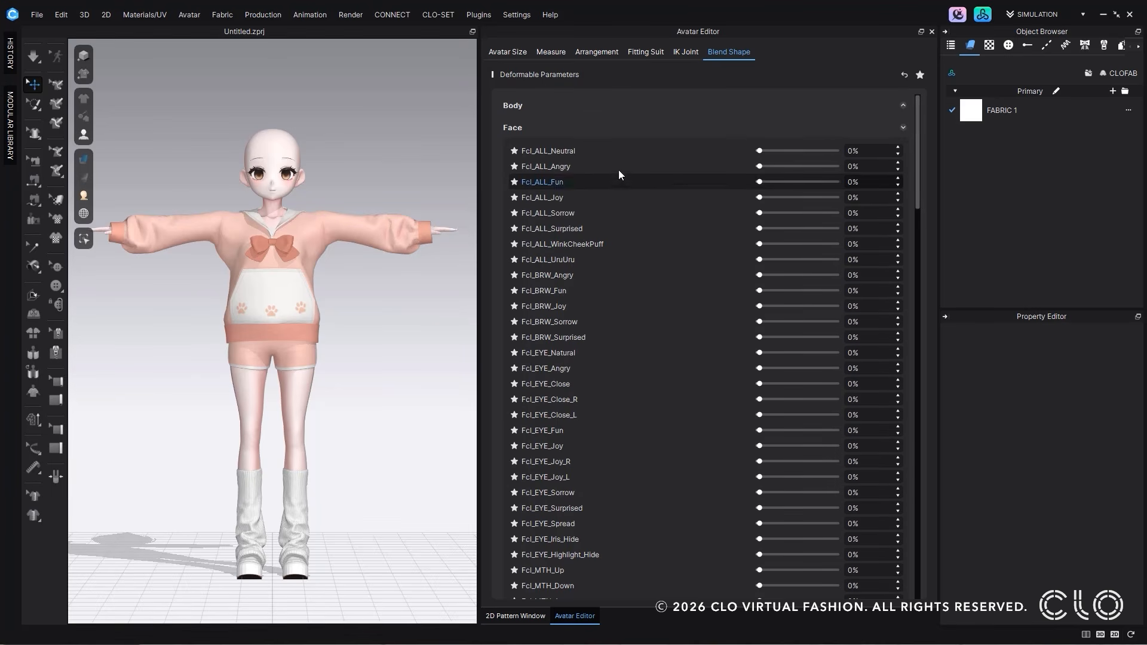
pyautogui.moveTo(762, 149); pyautogui.dragTo(812, 165)
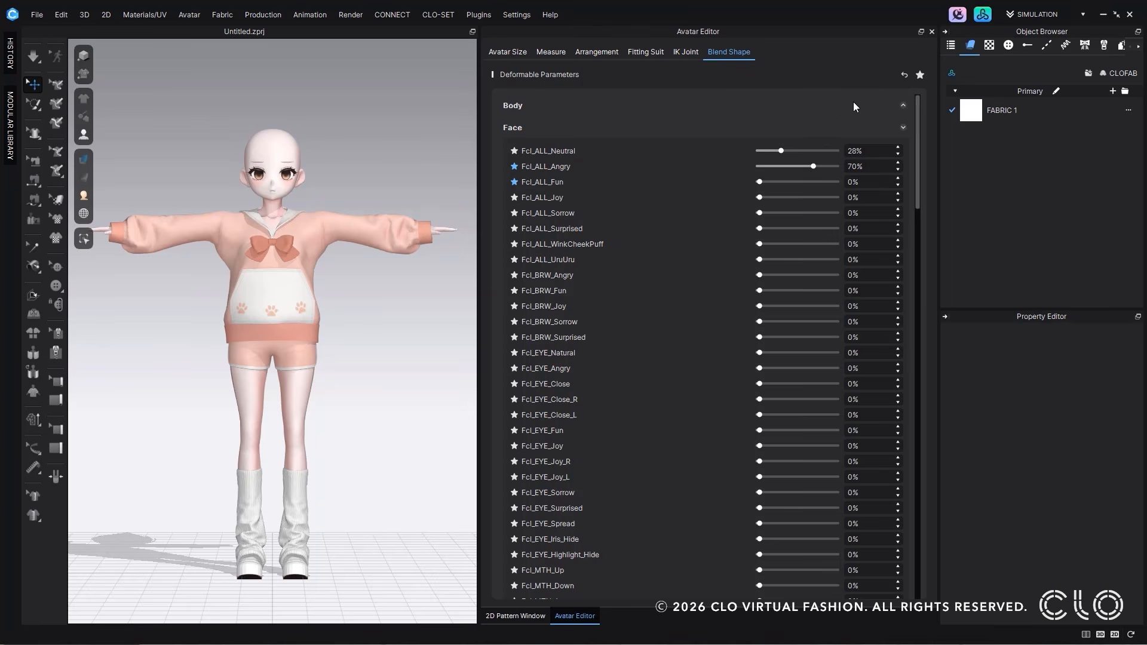
# Step: Filter the blend shapes to favorites, reset the values and return to the full list
pyautogui.click(920, 74)
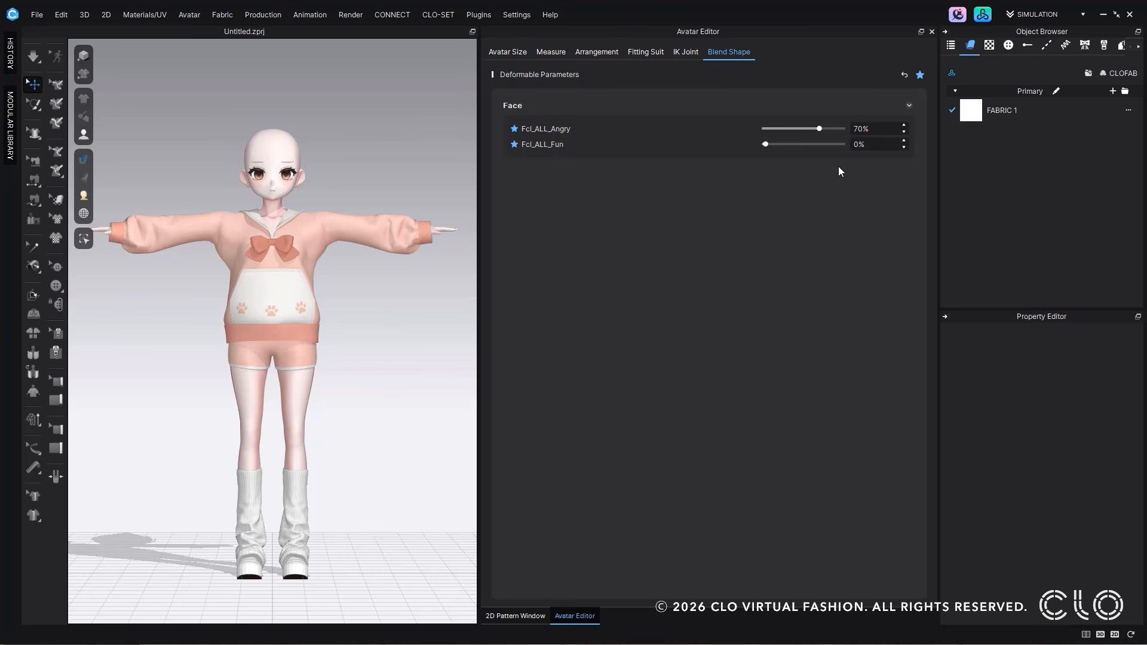
pyautogui.click(904, 75)
pyautogui.click(919, 75)
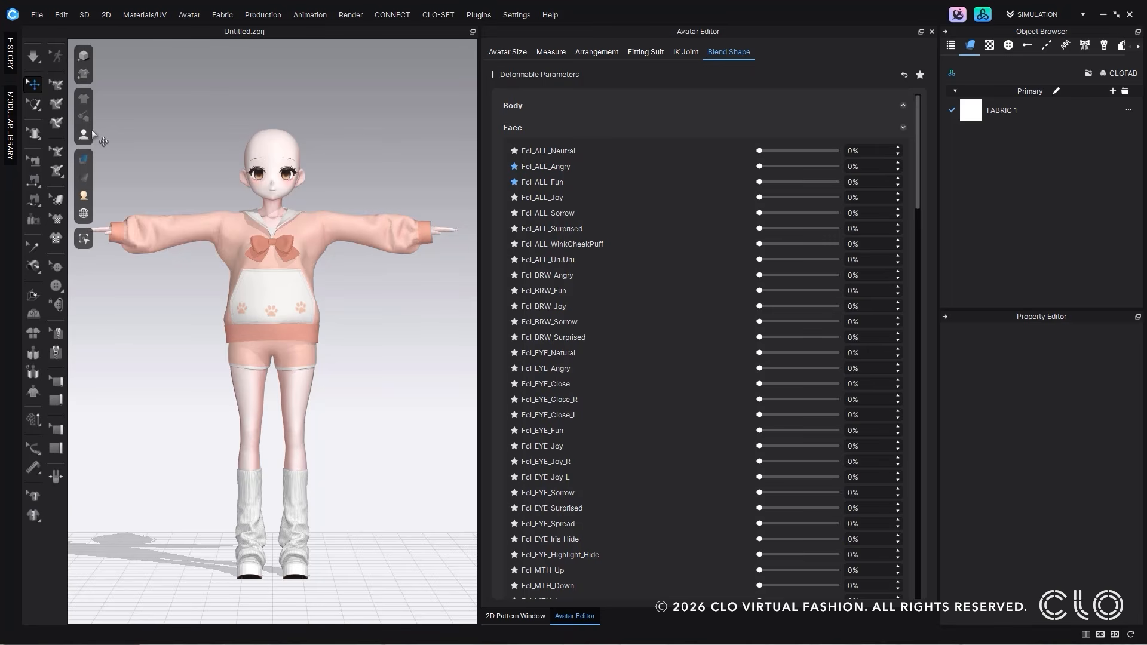
# Step: Show the avatar joints and inspect the name of the head joint
pyautogui.moveTo(88, 134)
pyautogui.click(130, 204)
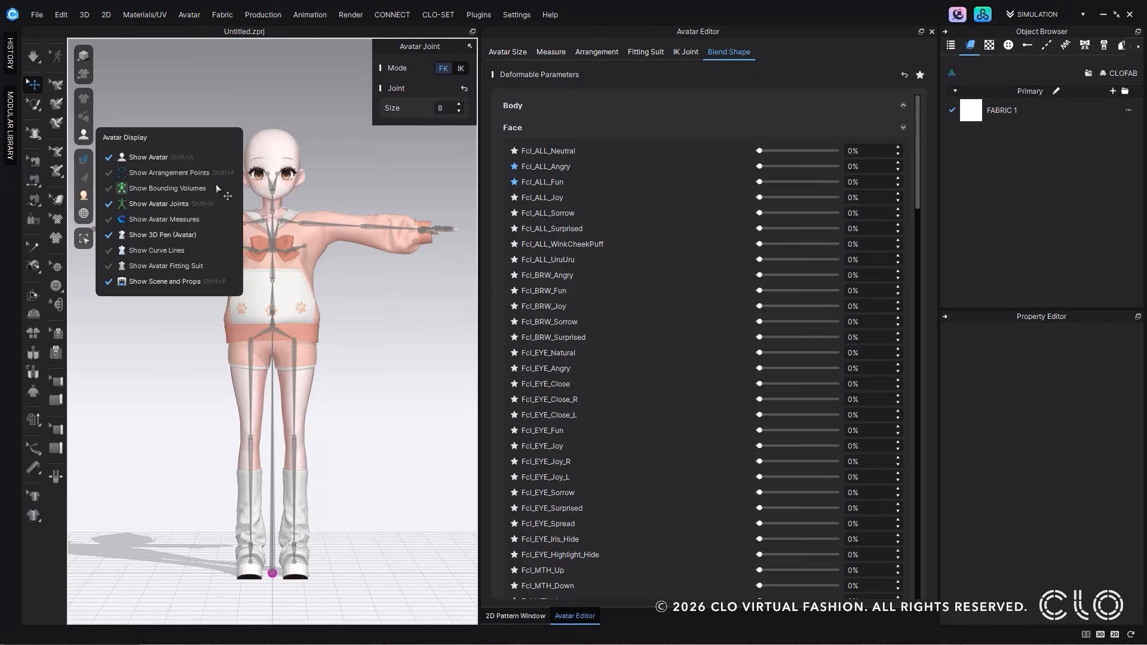
pyautogui.click(290, 192)
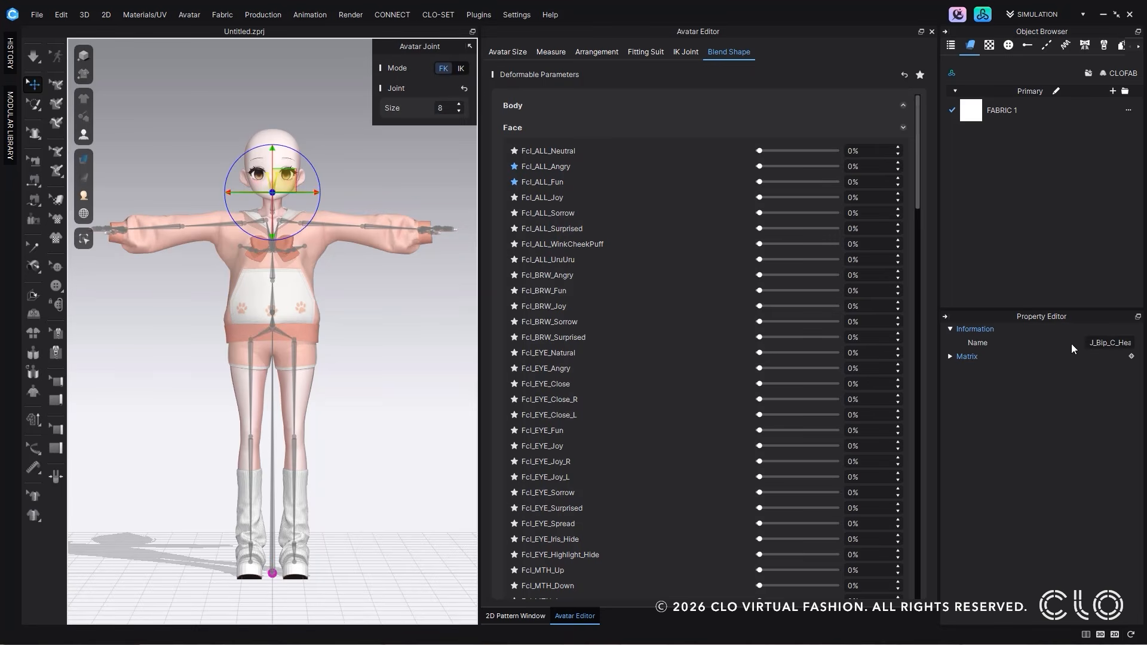
pyautogui.doubleClick(1105, 342)
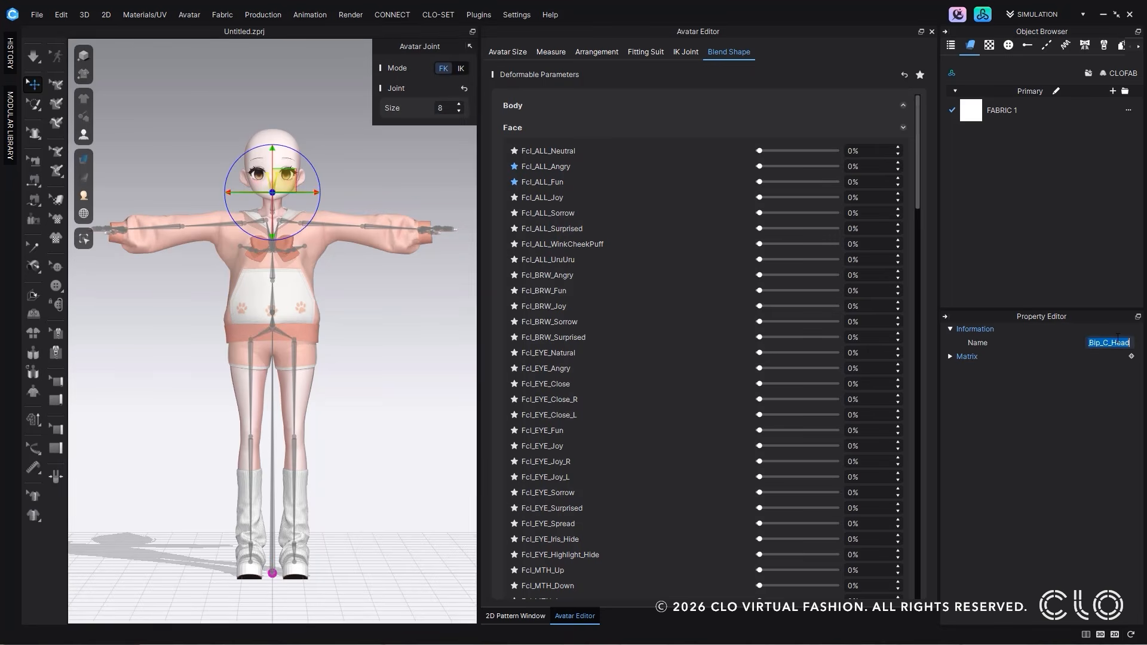
# Step: Register the 3D object 02.Rig Accessories_Hair as a rigged accessory with Auto Scale, check its head joint name and save it
pyautogui.click(190, 14)
pyautogui.click(188, 62)
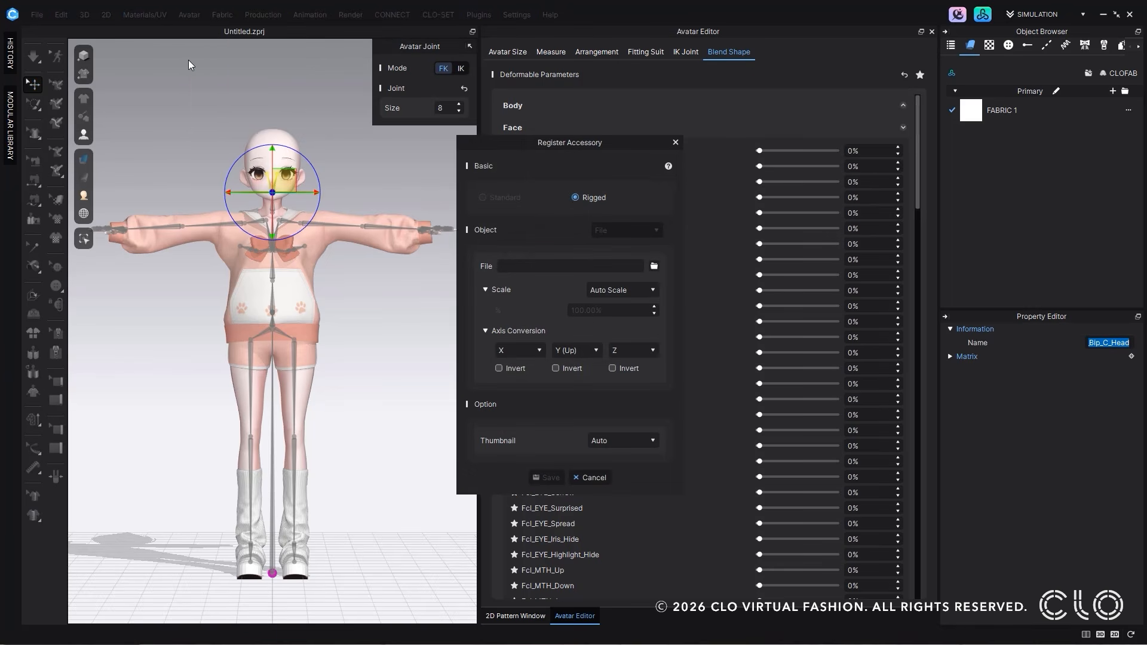
pyautogui.click(654, 266)
pyautogui.click(655, 265)
pyautogui.doubleClick(767, 249)
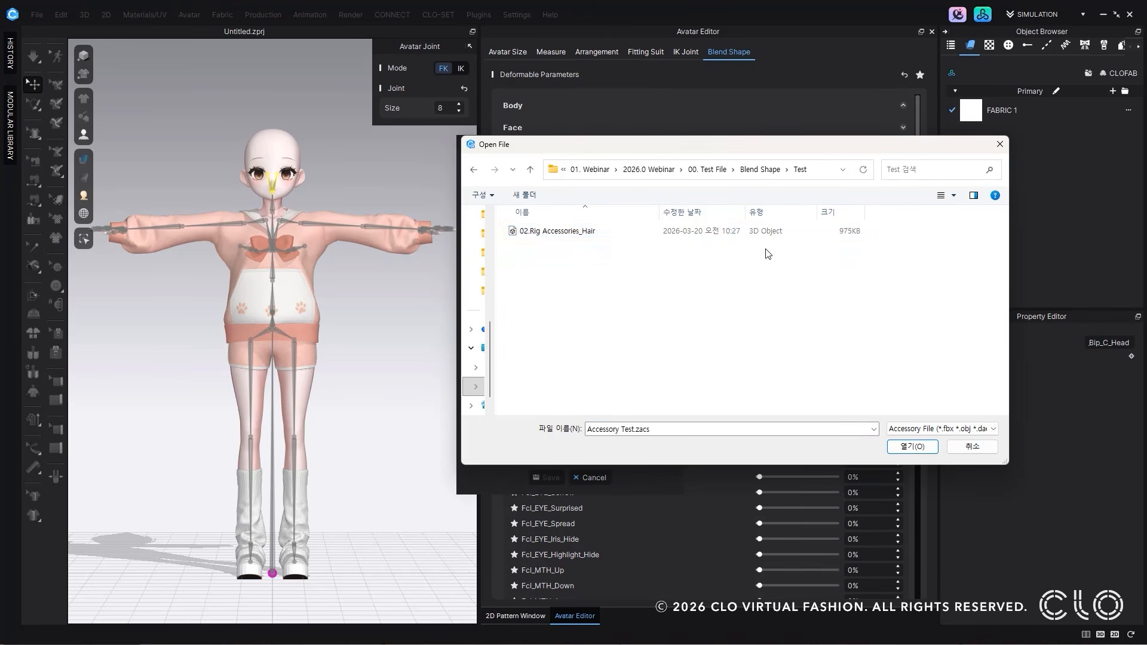
pyautogui.click(765, 231)
pyautogui.click(906, 449)
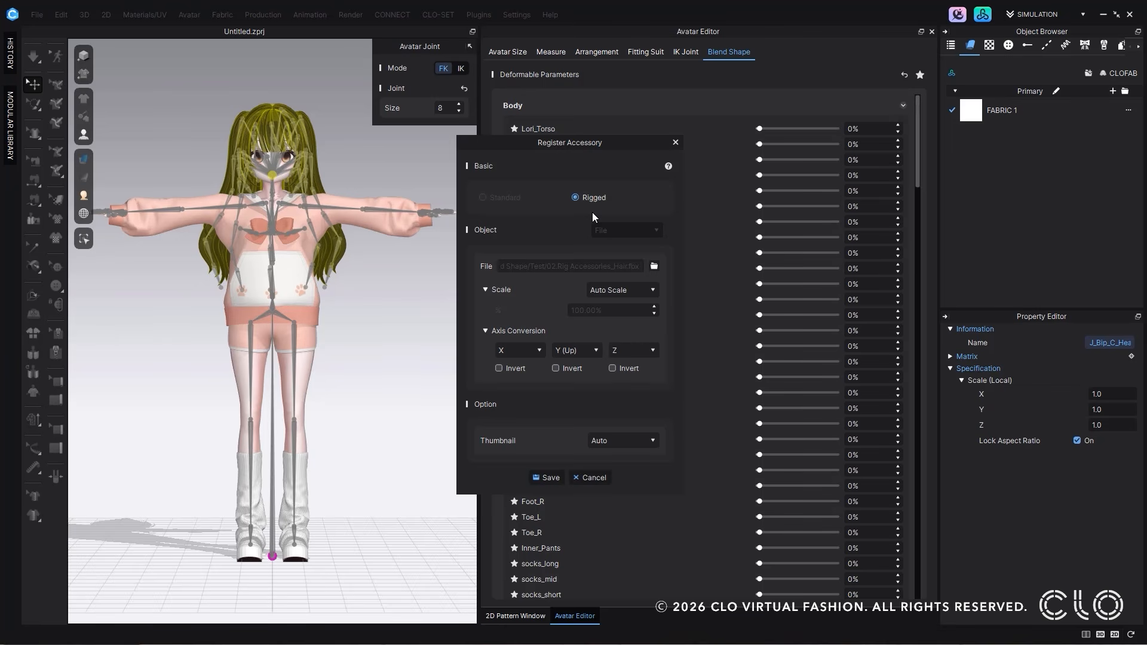
pyautogui.doubleClick(1106, 342)
pyautogui.click(557, 477)
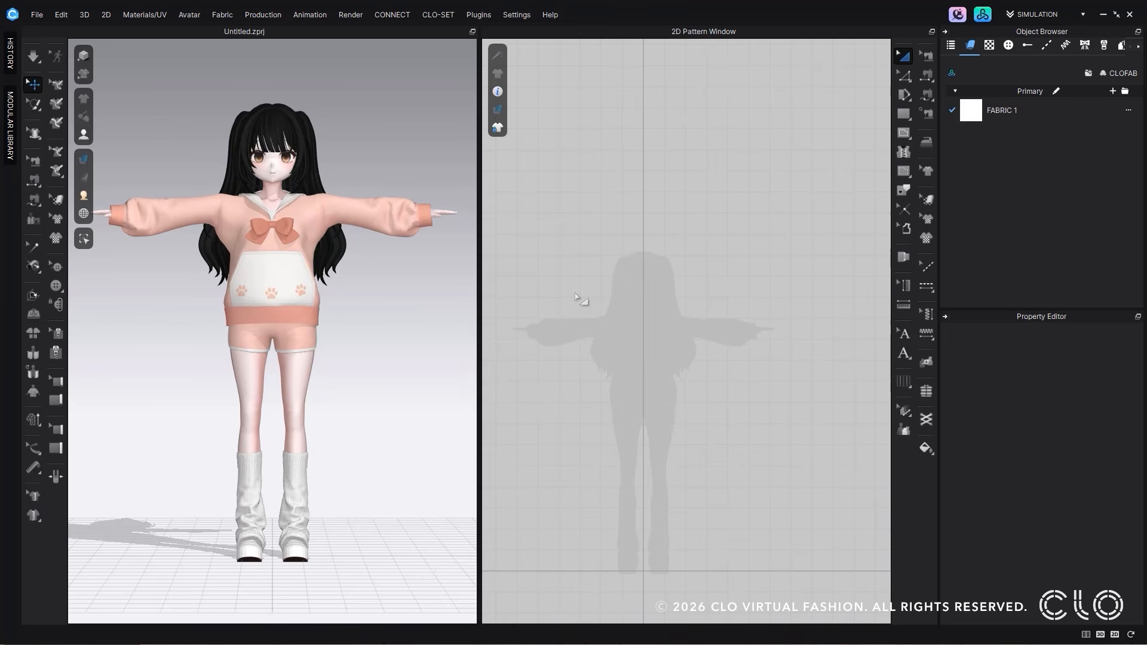
# Step: Select the avatar with its hair and set the material type to Toon (Viewport Only)
pyautogui.click(300, 264)
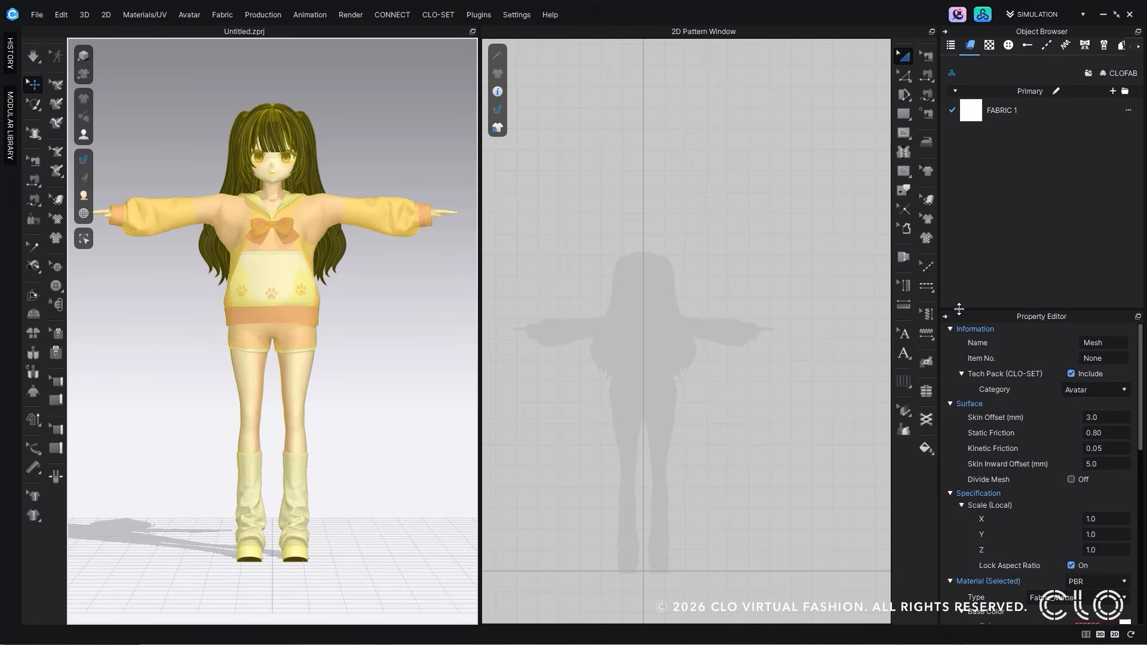
pyautogui.moveTo(958, 309); pyautogui.dragTo(959, 179)
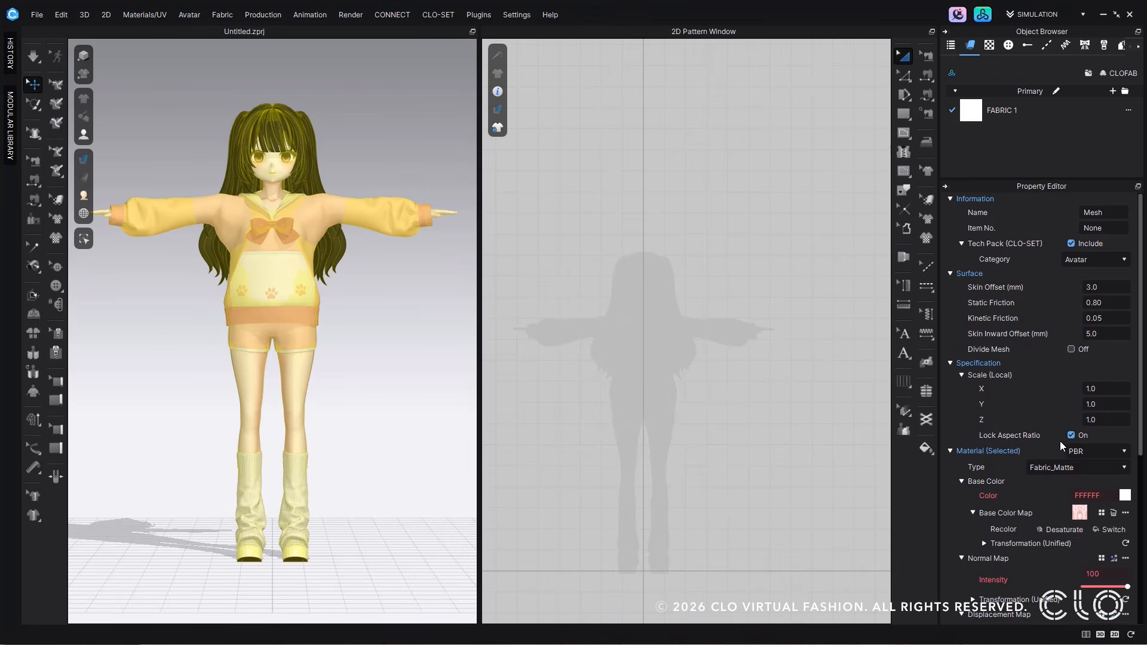
pyautogui.scroll(-2, 1060, 441)
pyautogui.click(1055, 397)
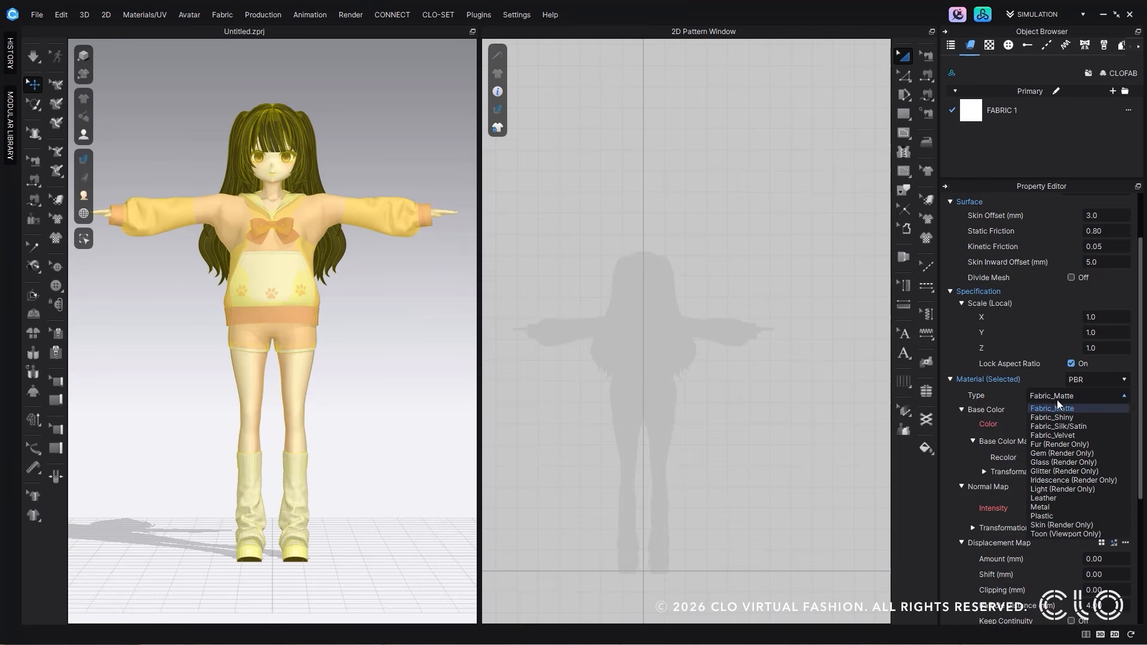
pyautogui.click(1060, 533)
# Step: Maximize the 3D view and set the toon material's shade color to FD4B4B and its shade shift to -29
pyautogui.scroll(-4, 1015, 408)
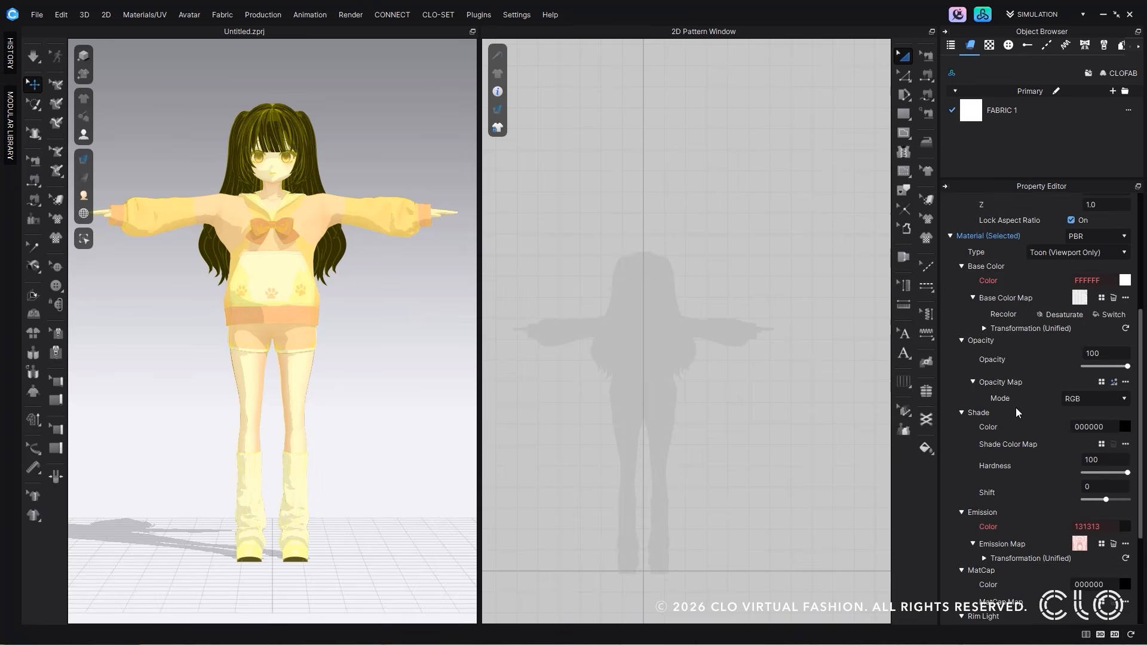
pyautogui.scroll(-1, 1016, 407)
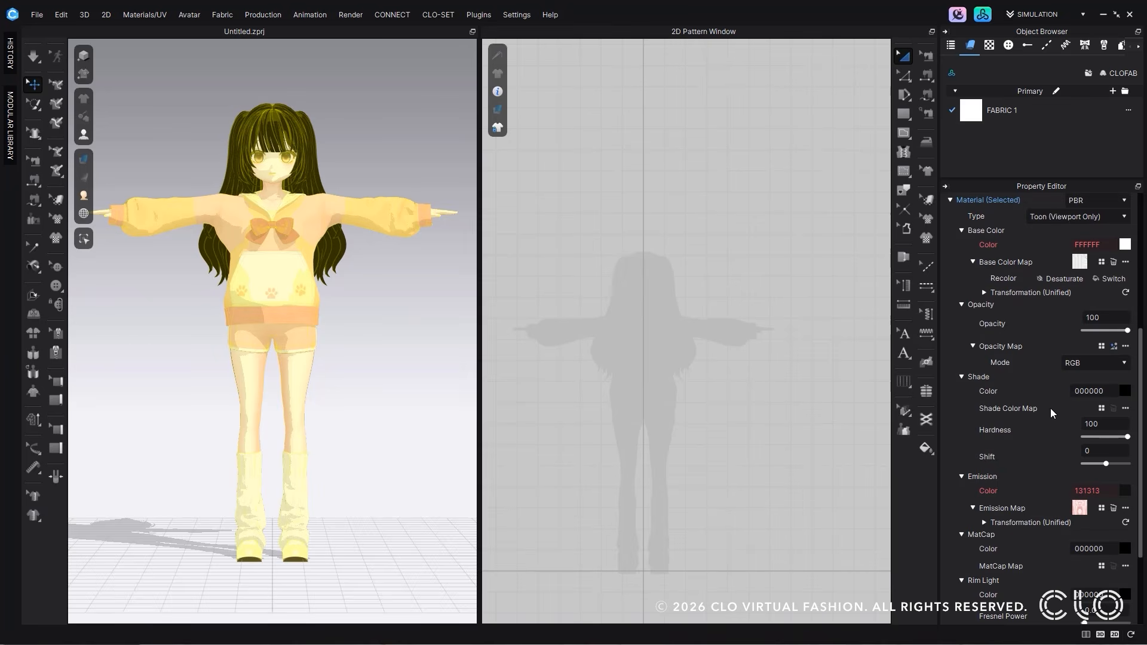
pyautogui.click(1100, 634)
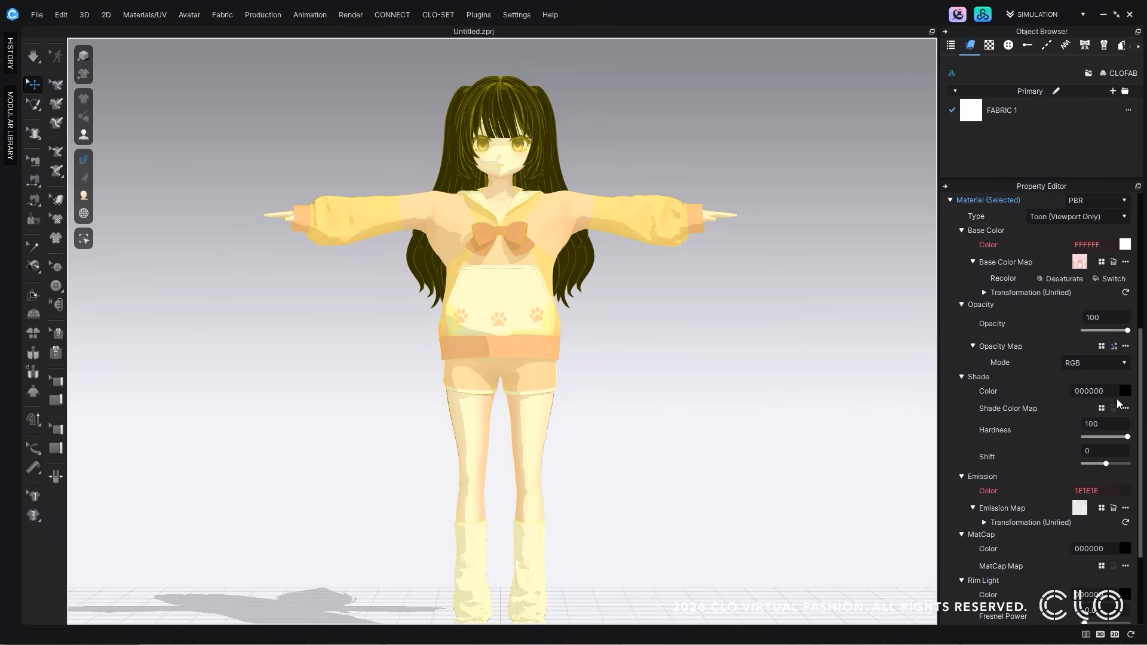
pyautogui.click(1124, 391)
pyautogui.click(491, 157)
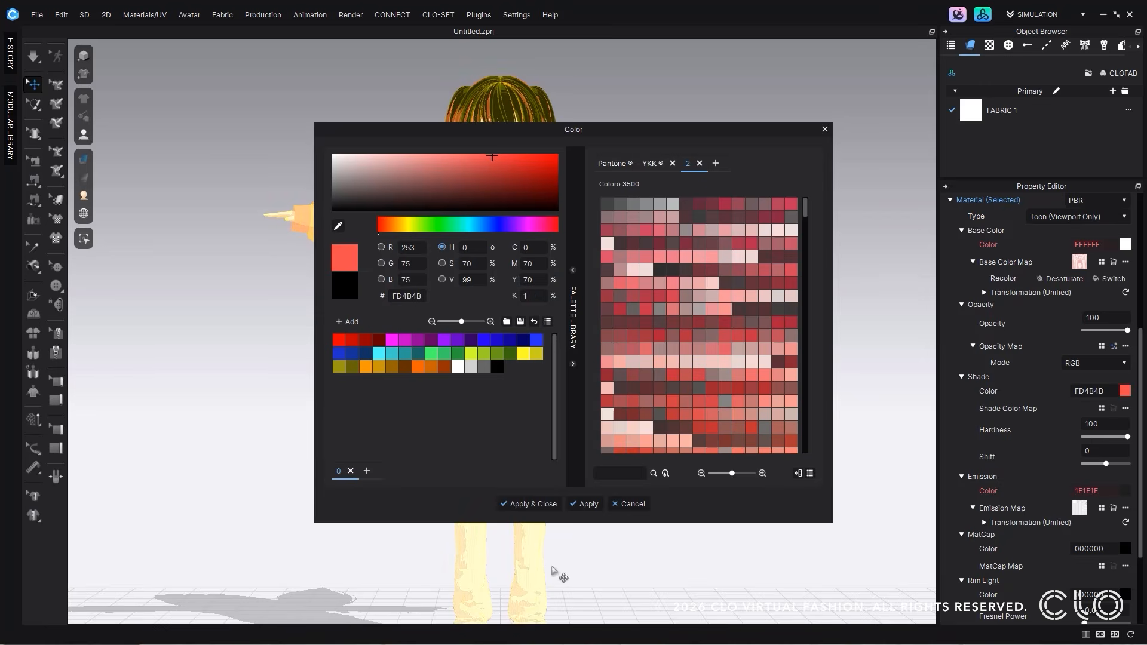
pyautogui.click(527, 504)
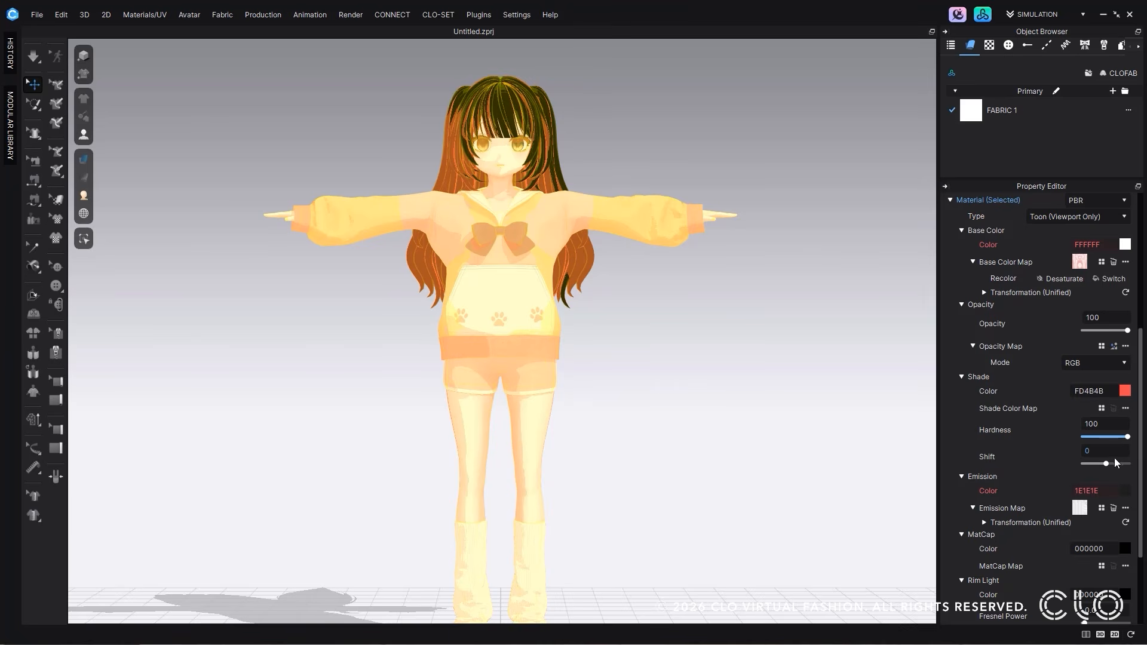
pyautogui.moveTo(1106, 463); pyautogui.dragTo(1099, 460)
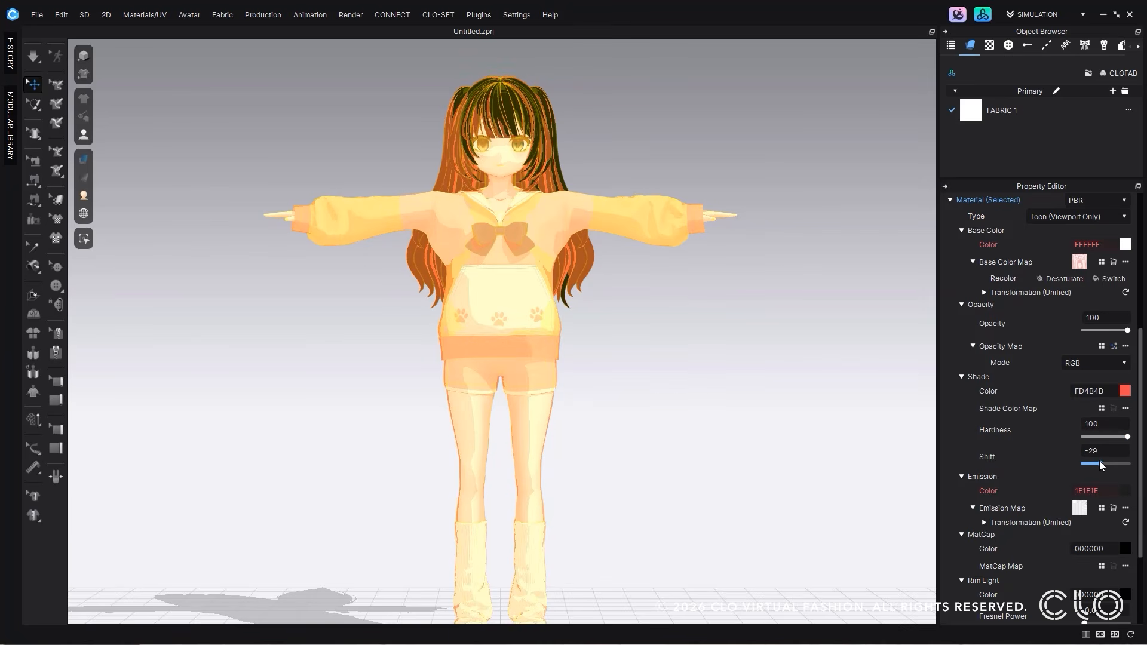
# Step: Set the toon material's outline mode to World, increase the outline width and deselect the avatar
pyautogui.scroll(-3, 1109, 475)
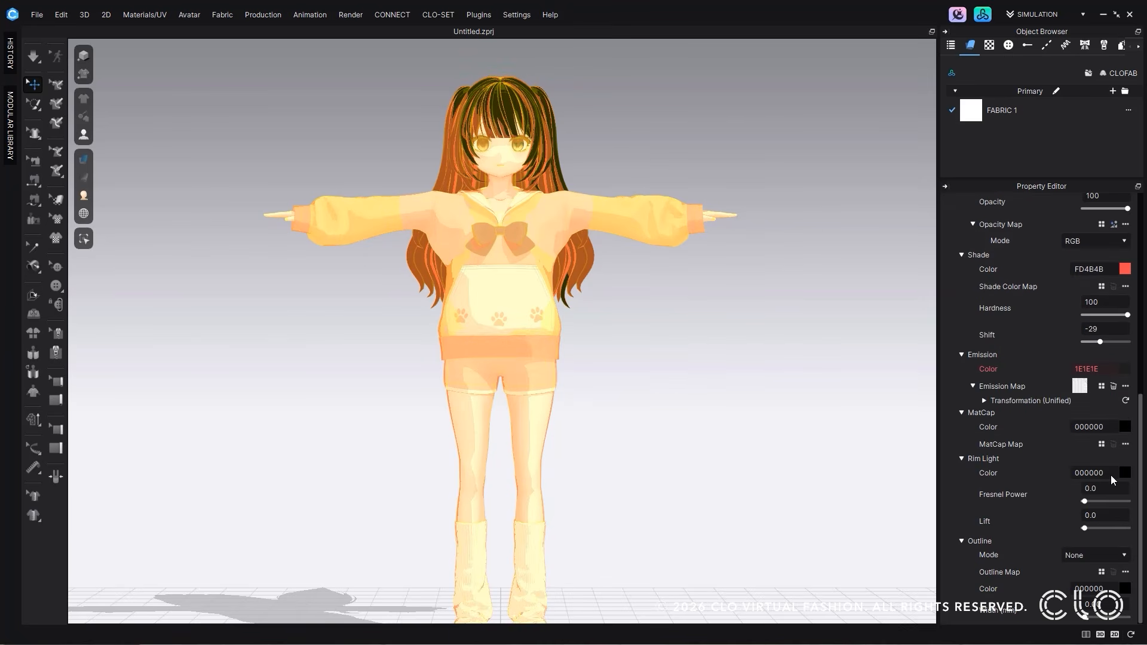
pyautogui.click(1075, 576)
pyautogui.click(1087, 616)
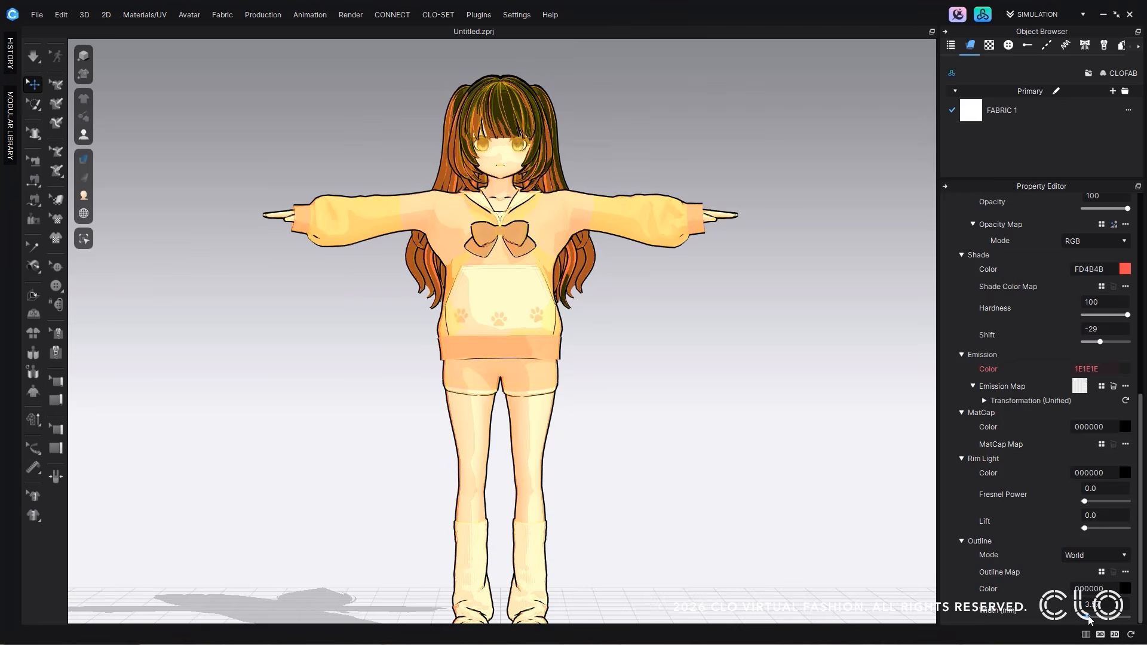
pyautogui.click(871, 473)
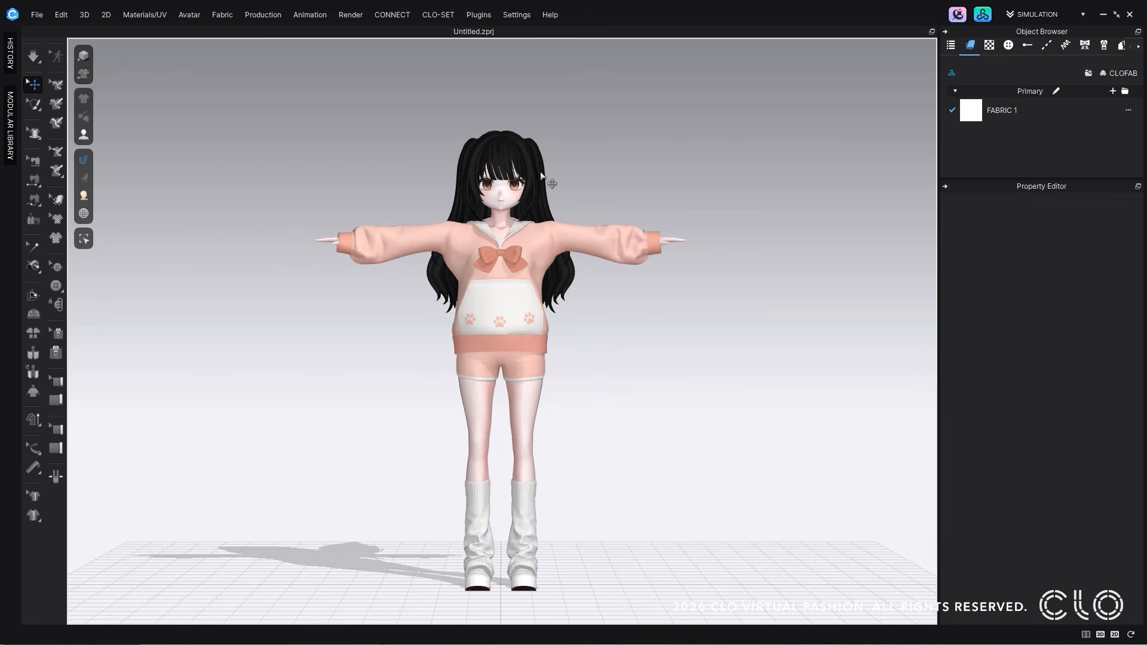
# Step: Open the UV Editor and display the avatar's UVs in it
pyautogui.click(155, 15)
pyautogui.click(154, 27)
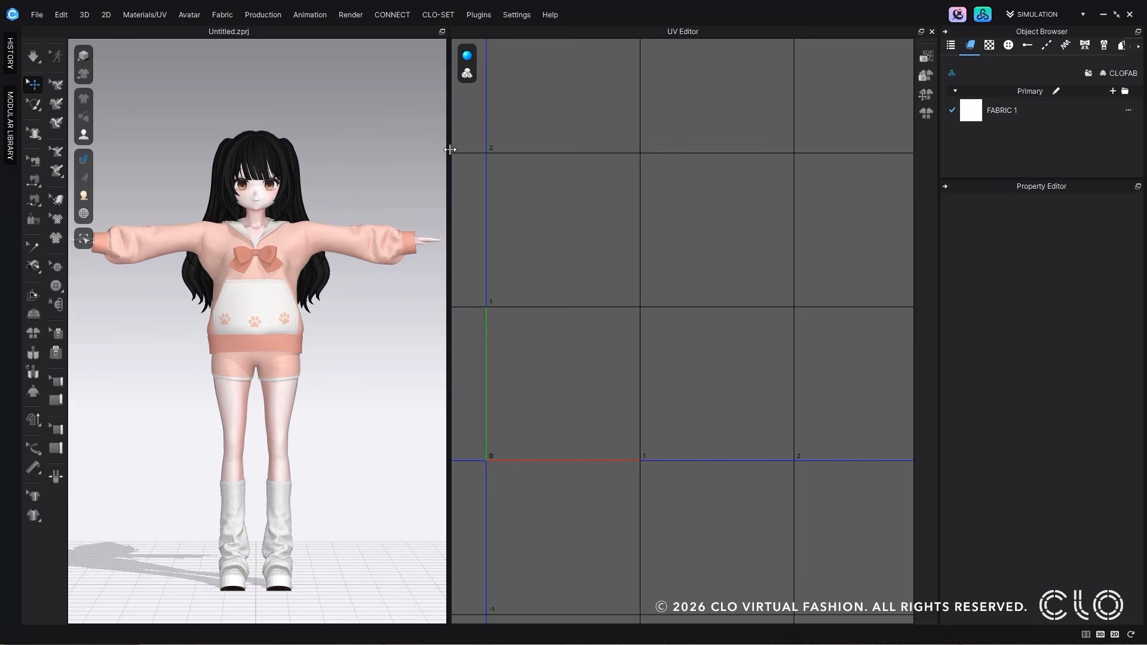
pyautogui.click(467, 74)
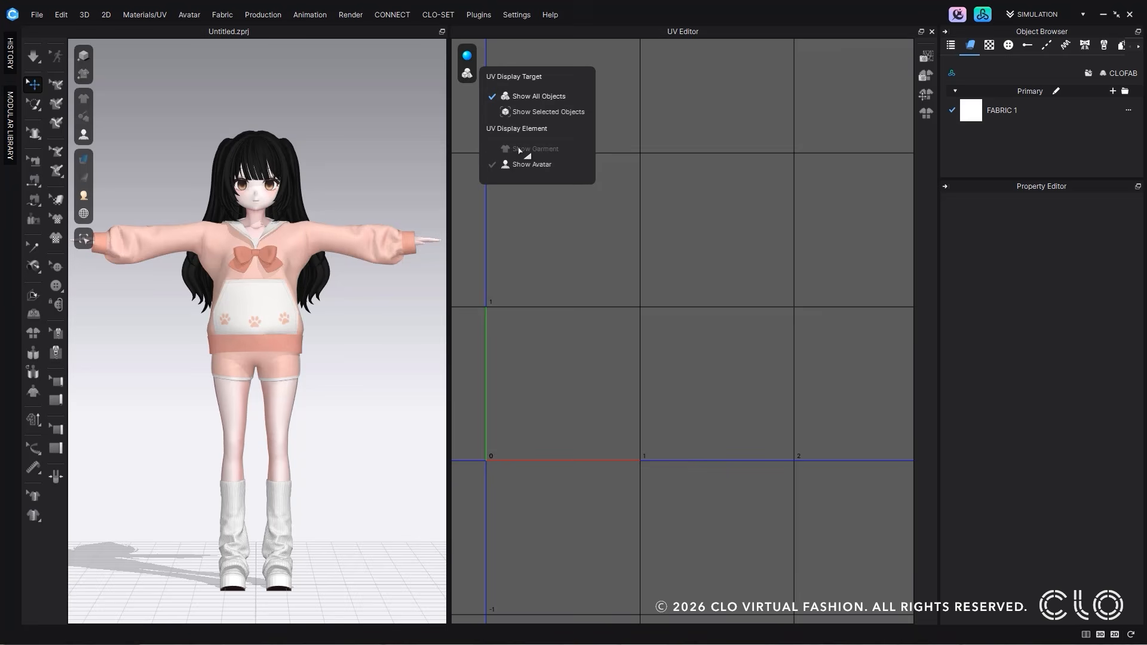
pyautogui.click(507, 165)
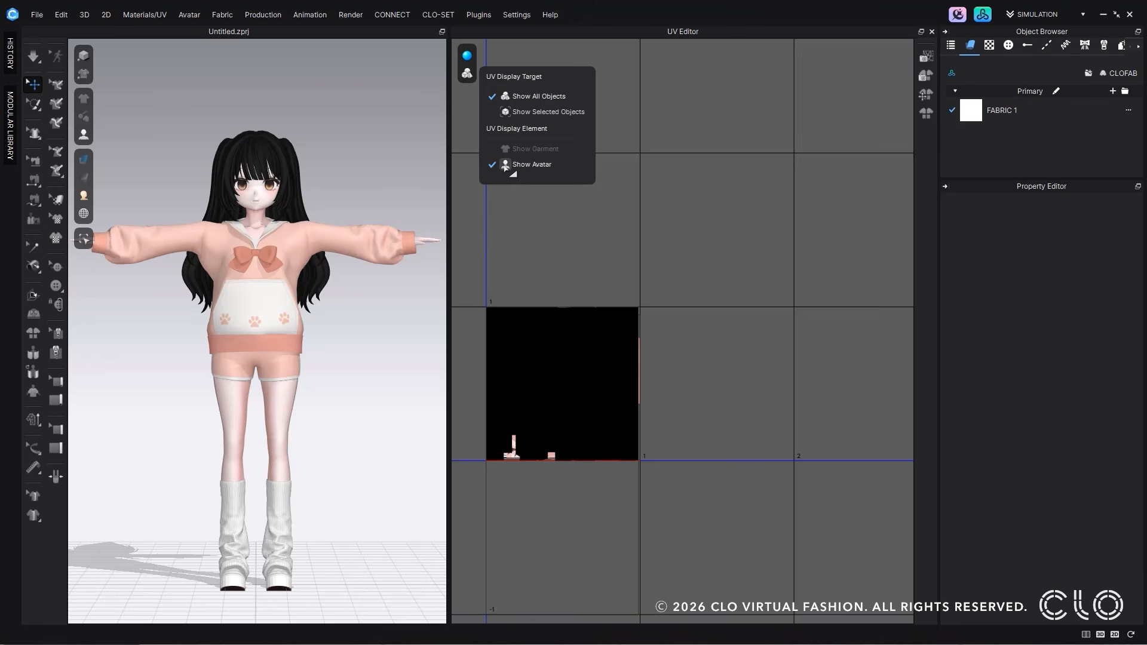
pyautogui.moveTo(509, 352); pyautogui.dragTo(695, 356)
pyautogui.moveTo(597, 341); pyautogui.dragTo(769, 263)
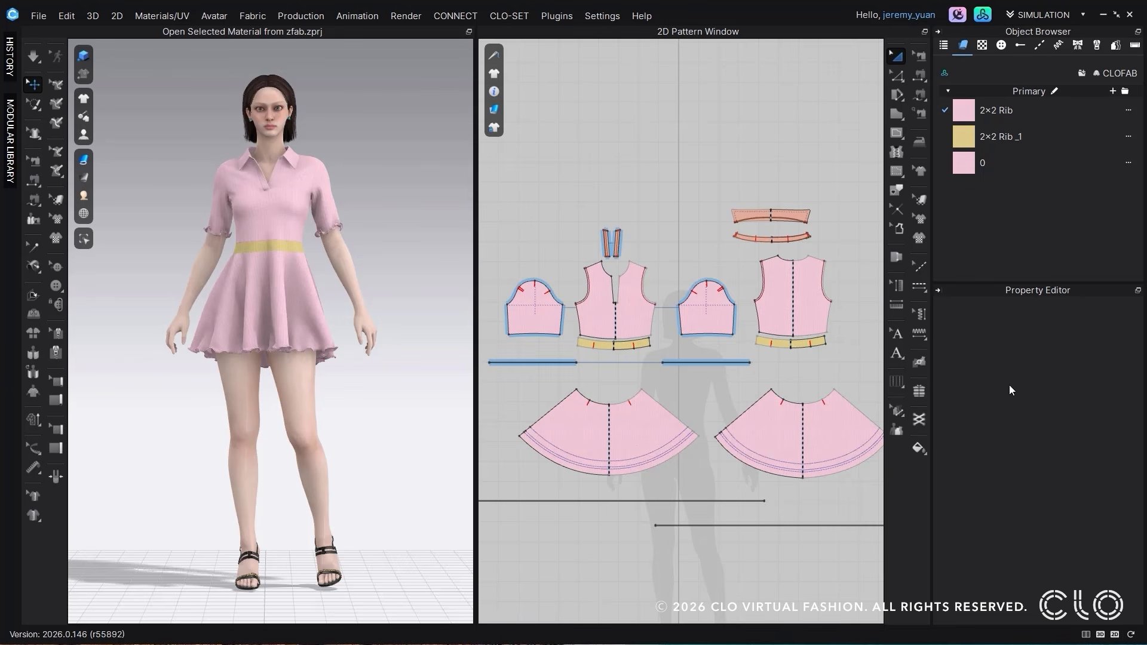
# Step: Open Knit_Jersey.zfab onto the 2×2 Rib fabric using the Open (Select Material) option
pyautogui.click(966, 108)
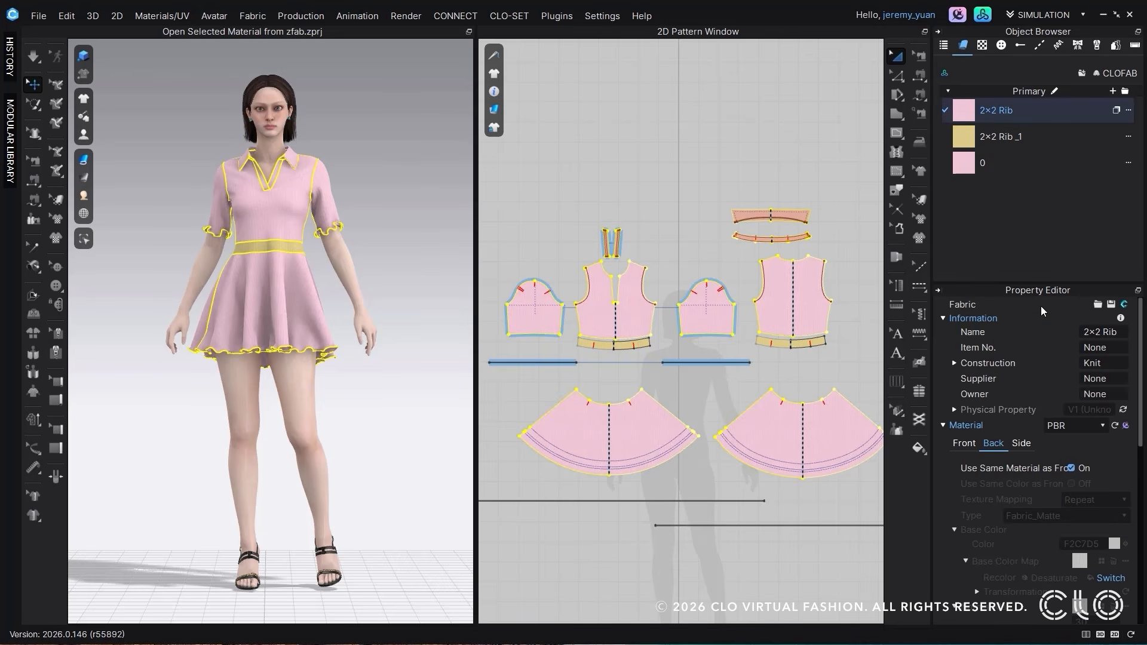
pyautogui.click(1097, 304)
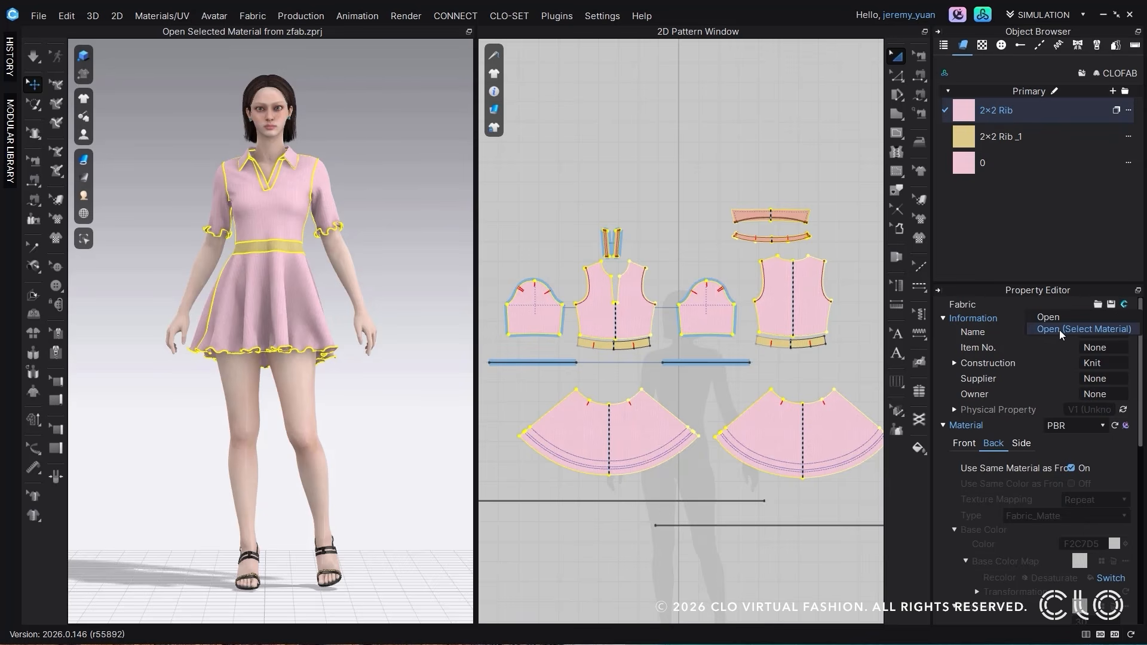
pyautogui.click(1059, 330)
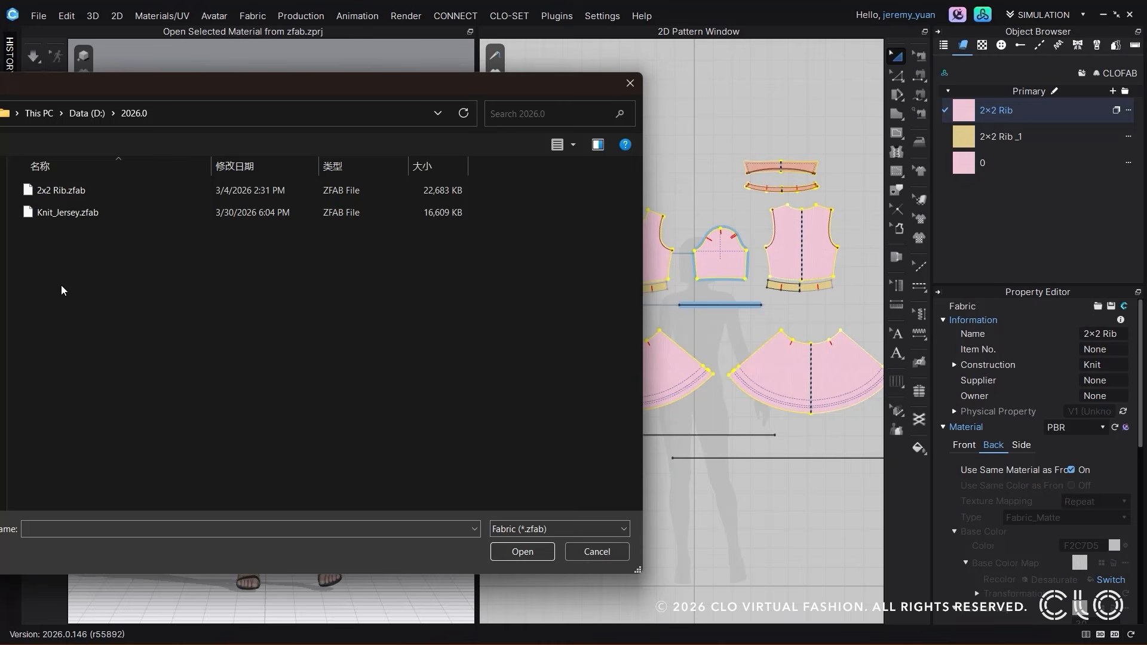
pyautogui.click(61, 211)
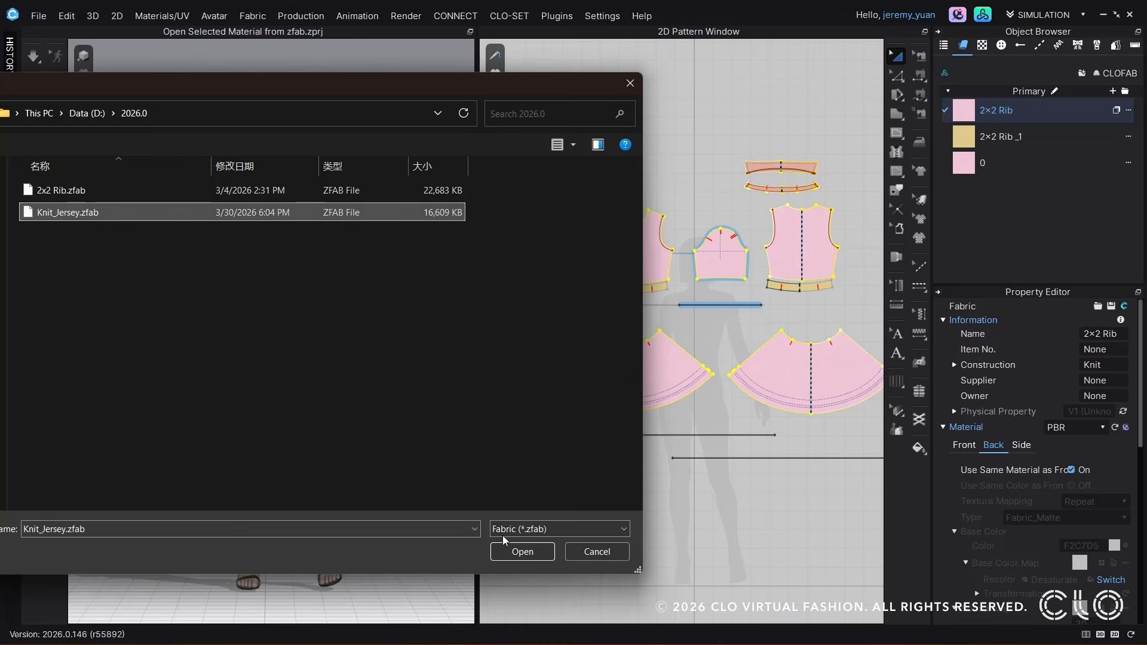
pyautogui.click(522, 551)
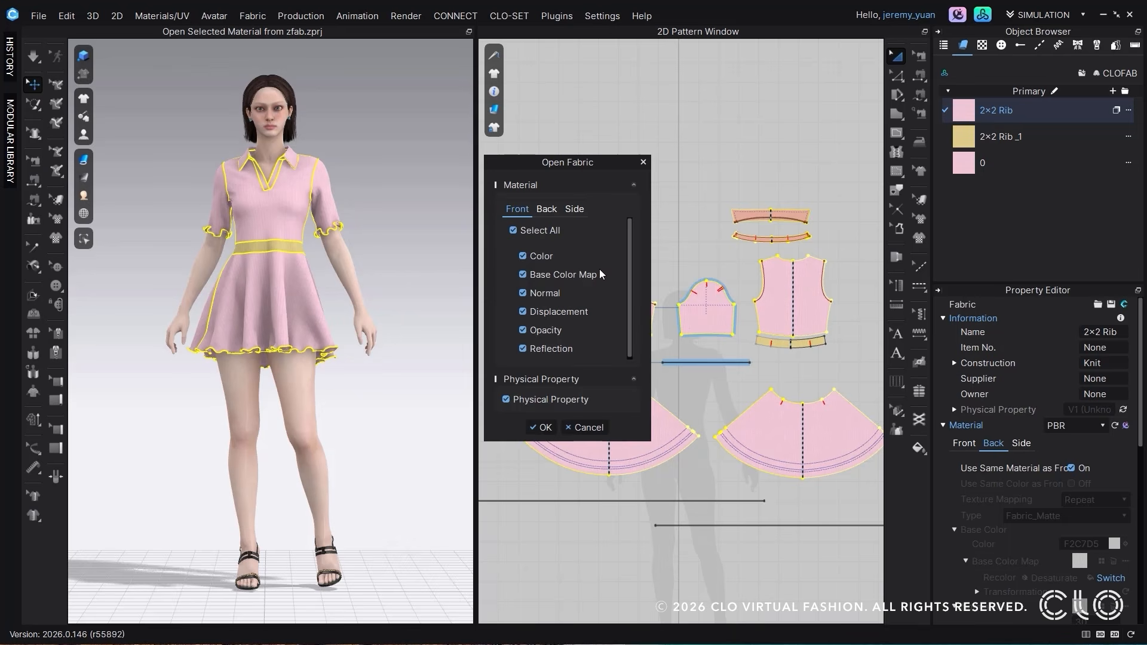
# Step: Review the Front, Back and Side options, turn off opening the same material as front for Back, and apply the fabric
pyautogui.click(547, 208)
pyautogui.click(575, 209)
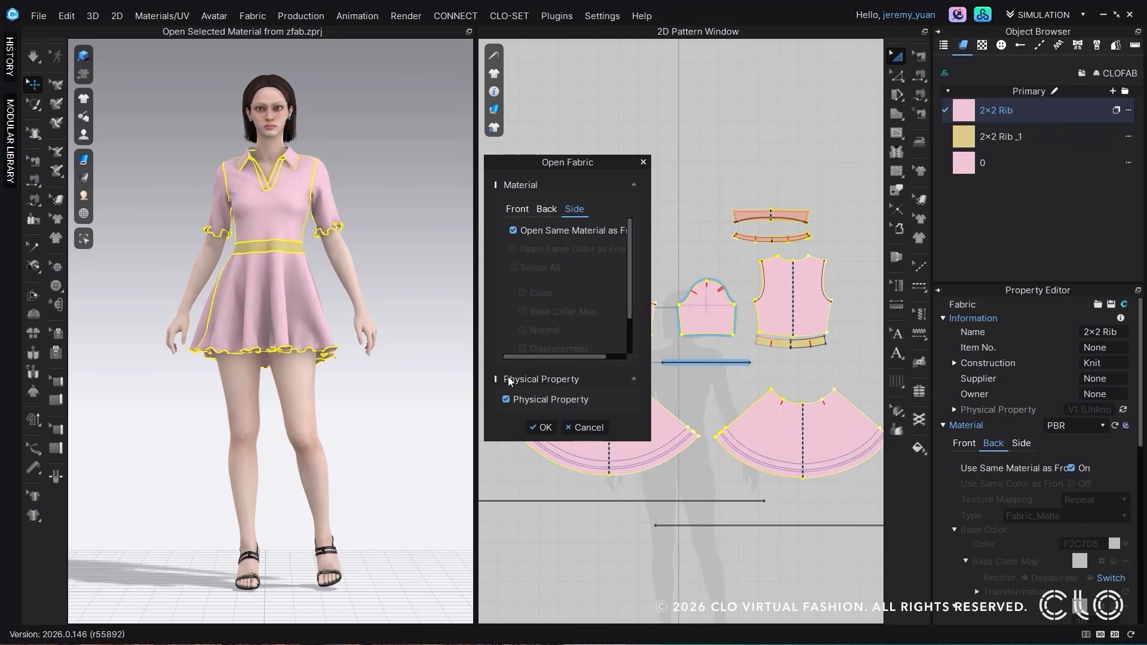
pyautogui.click(519, 210)
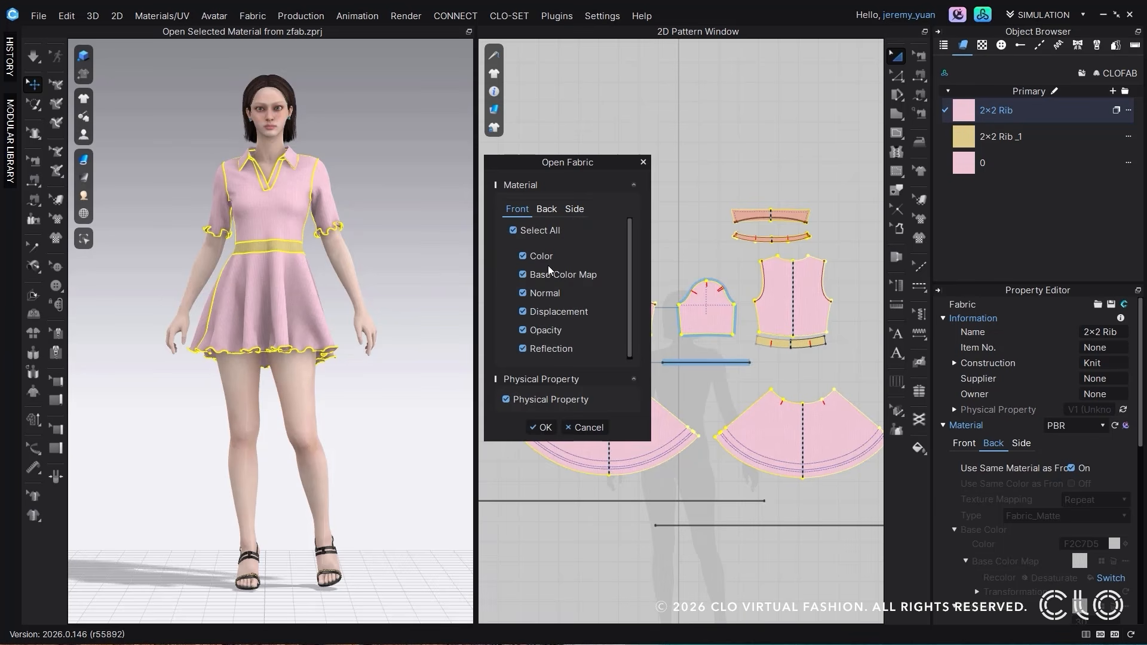
pyautogui.click(545, 210)
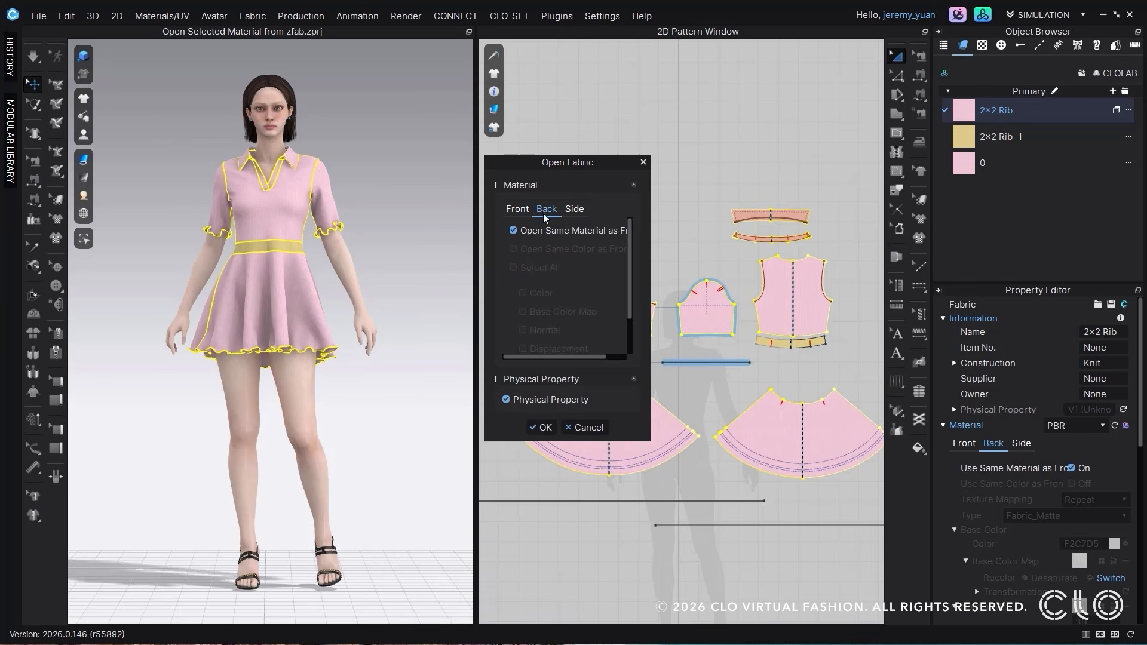
pyautogui.click(513, 230)
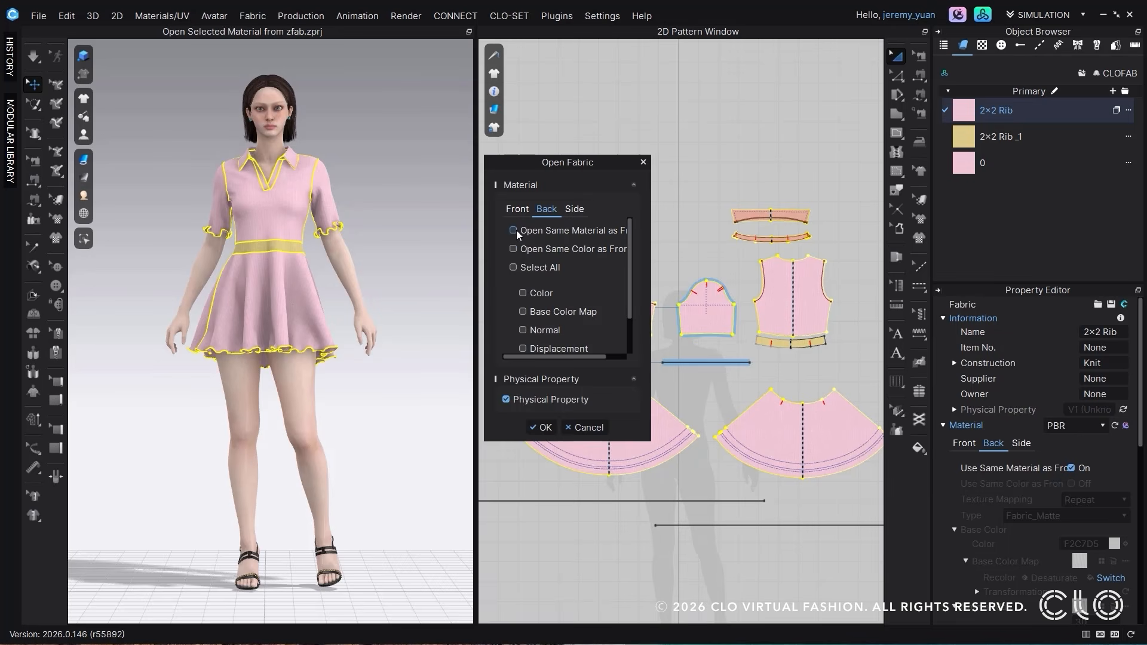
pyautogui.click(543, 427)
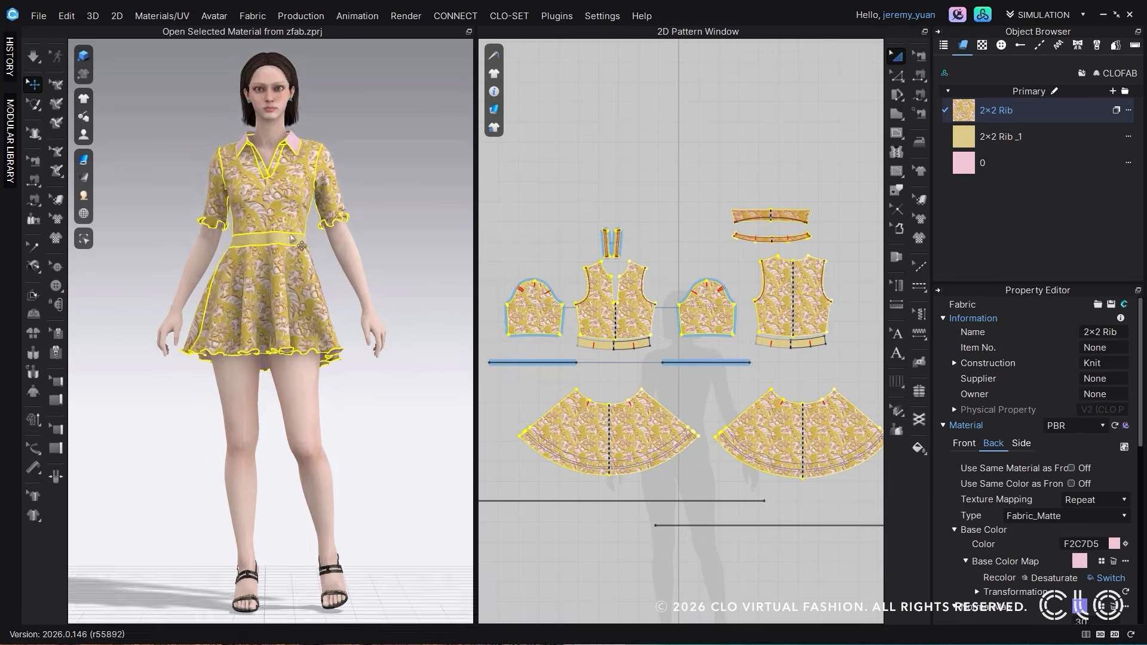
# Step: Deselect the fabric and simulate the dress with the loaded knit jersey
pyautogui.scroll(4, 307, 342)
pyautogui.scroll(2, 308, 341)
pyautogui.click(434, 261)
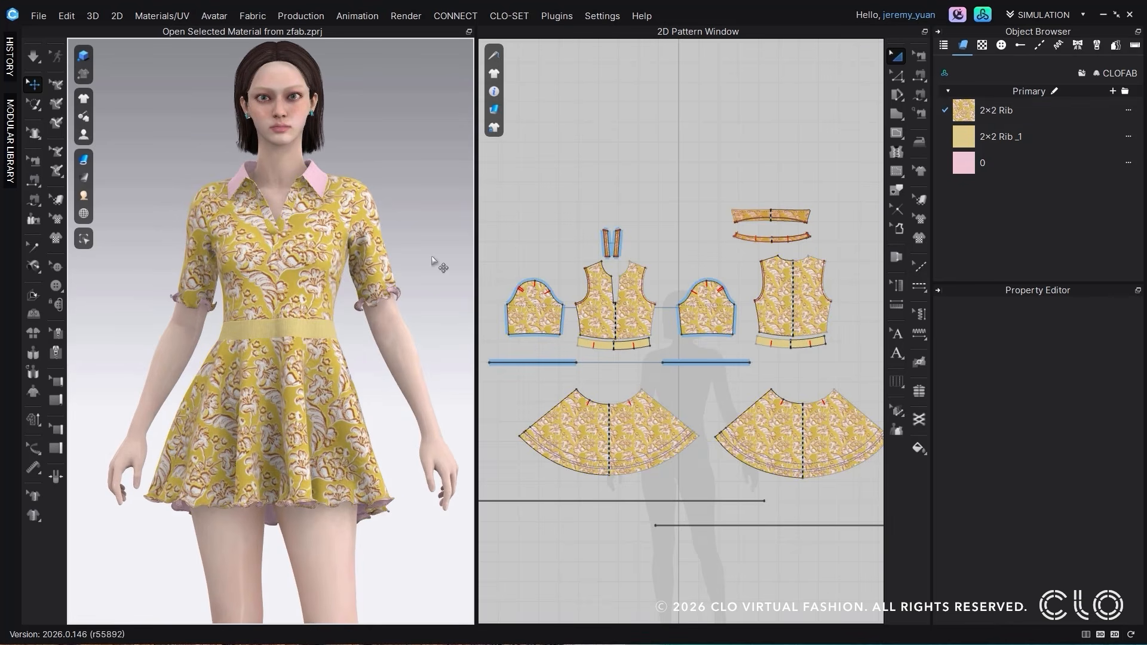
pyautogui.press('space')
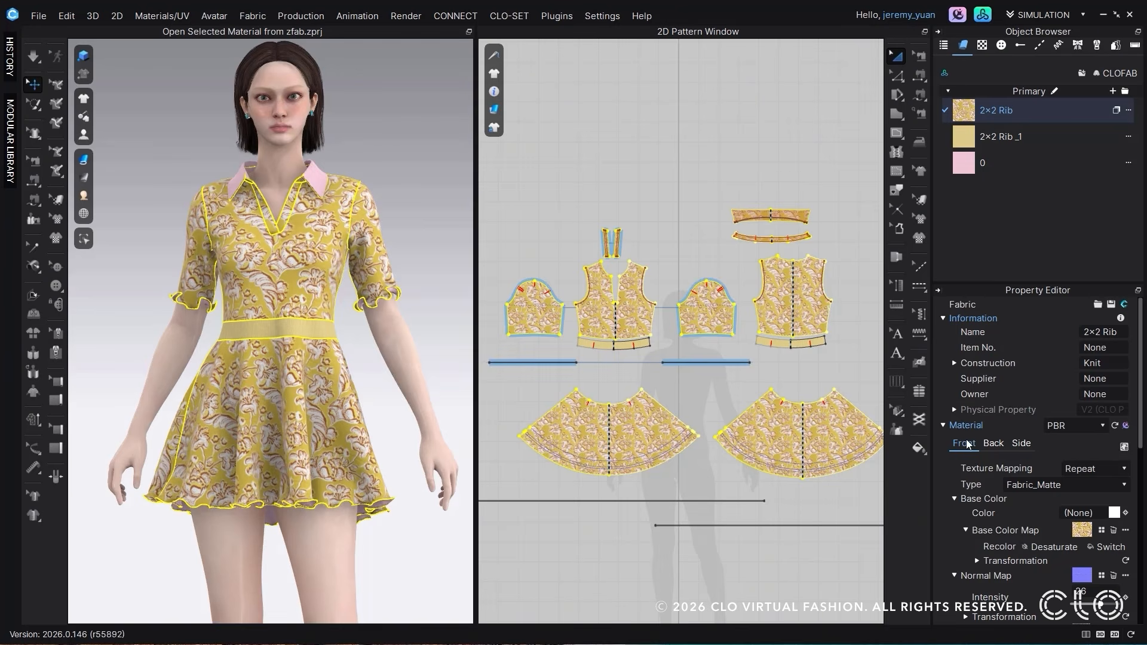
# Step: Set the back side of the 2×2 Rib fabric to use the same material as the front
pyautogui.click(1124, 446)
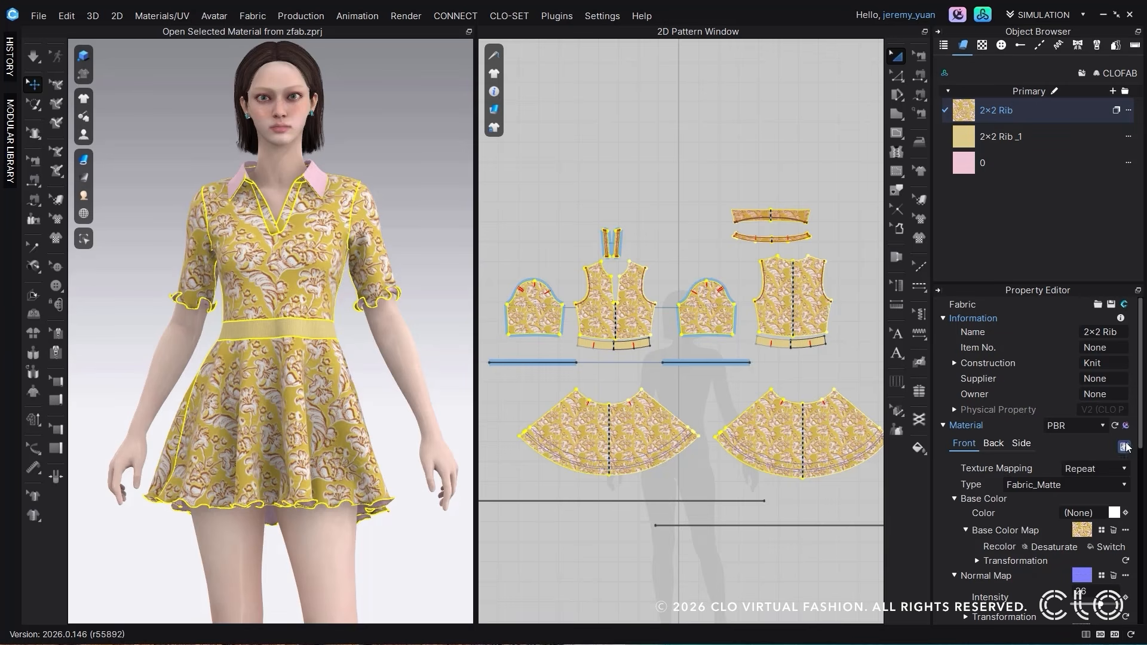
pyautogui.click(1125, 446)
pyautogui.click(1124, 446)
pyautogui.click(1124, 446)
pyautogui.click(993, 444)
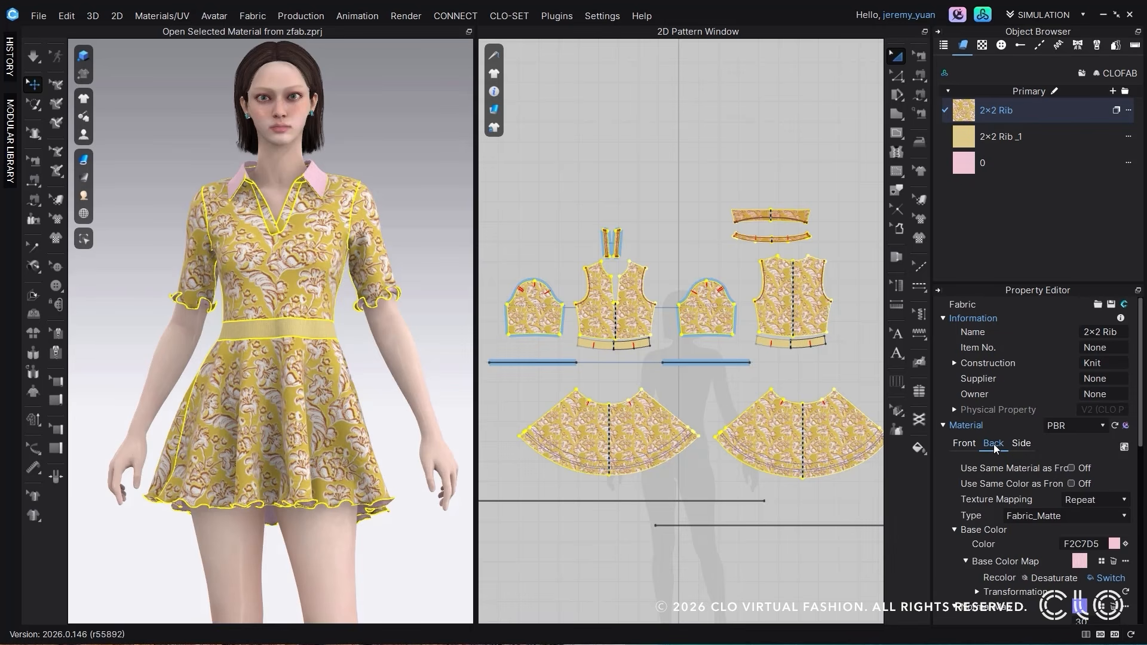
pyautogui.click(1070, 468)
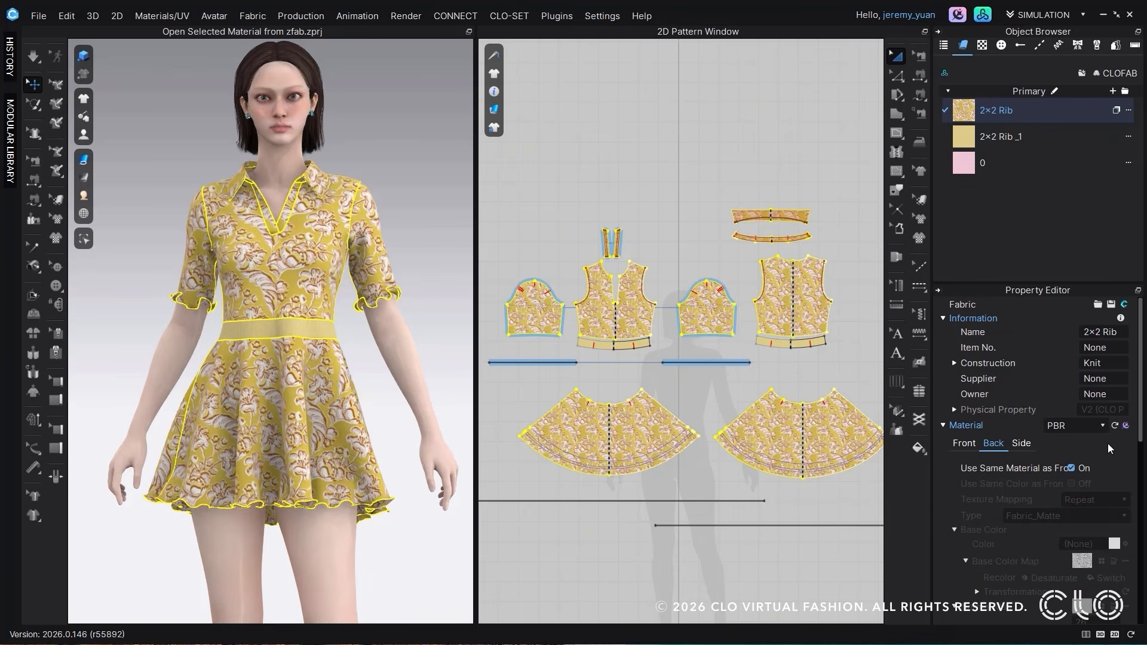
# Step: Toggle the Use Same Material as Front option for the back side of the 2×2 Rib fabric
pyautogui.click(1070, 467)
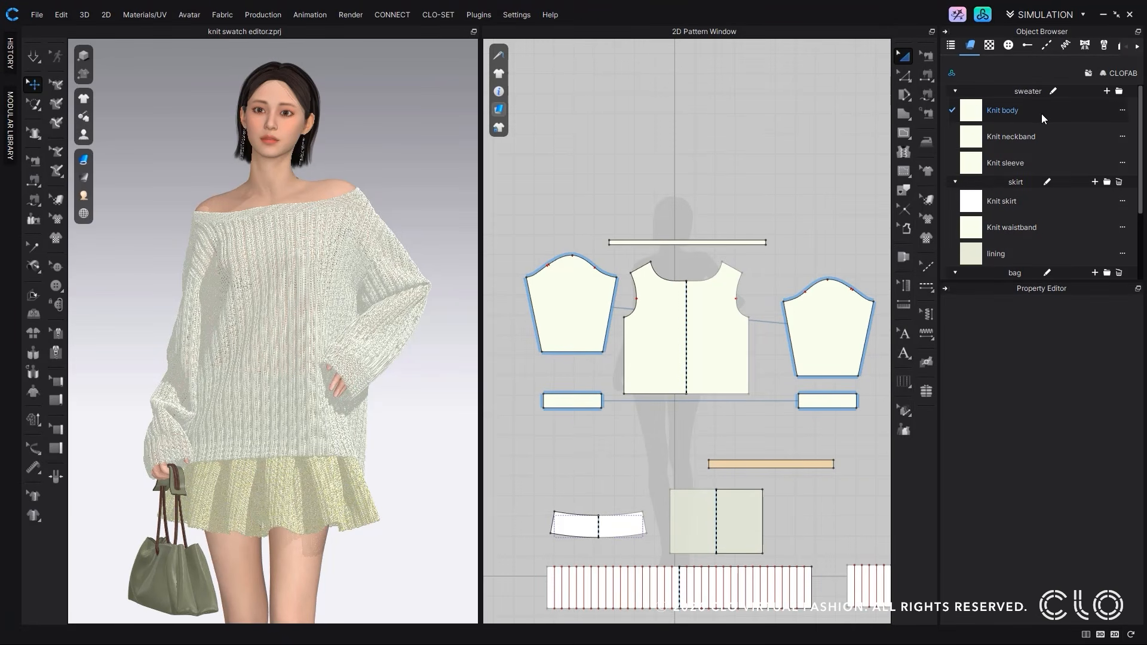
# Step: Open the Knit body fabric's stitching in the Knit Swatch Editor and make its per-inch and thickness values editable
pyautogui.click(1041, 113)
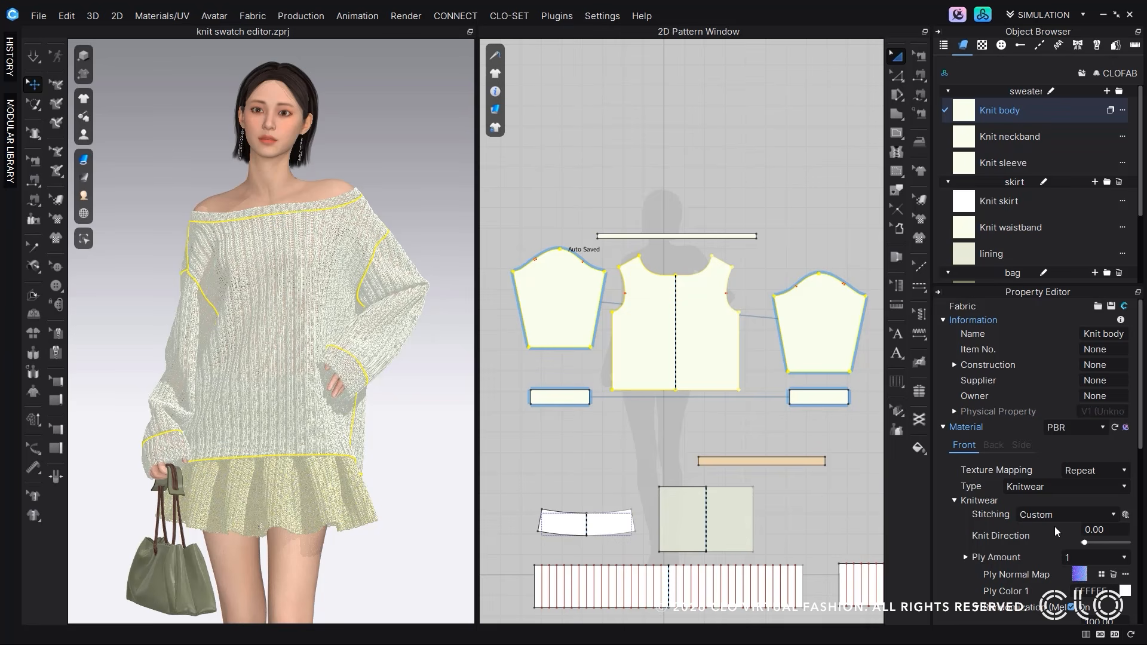
pyautogui.click(1125, 515)
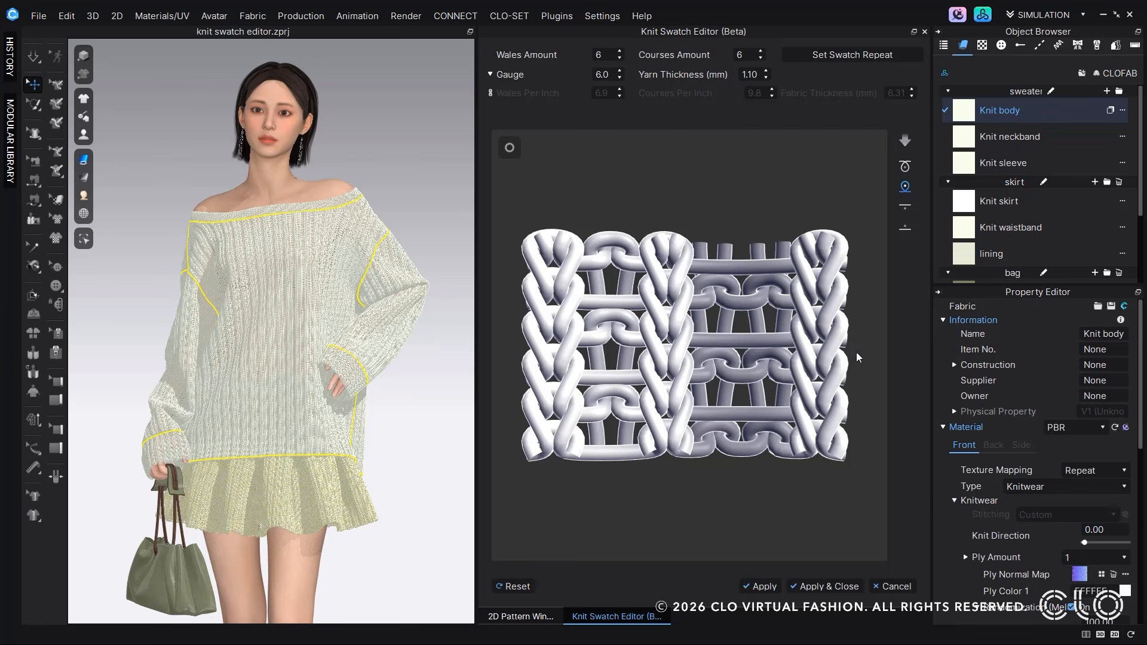
pyautogui.click(490, 93)
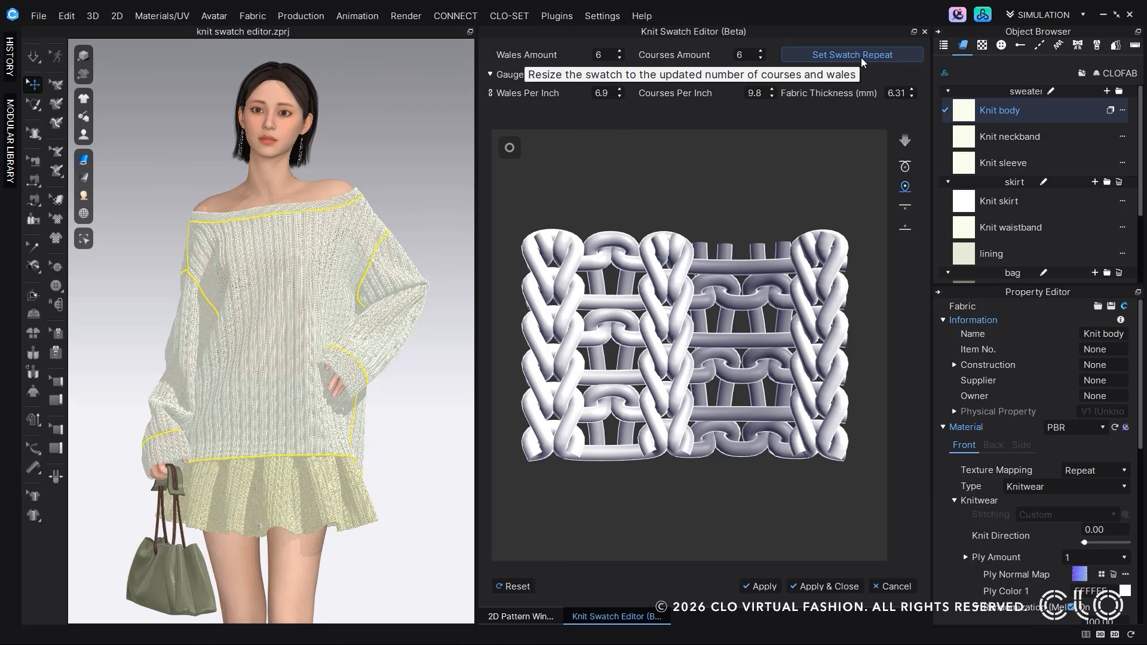
# Step: Set the Courses Amount to 8 and resize the swatch repeat accordingly
pyautogui.click(761, 54)
pyautogui.click(761, 54)
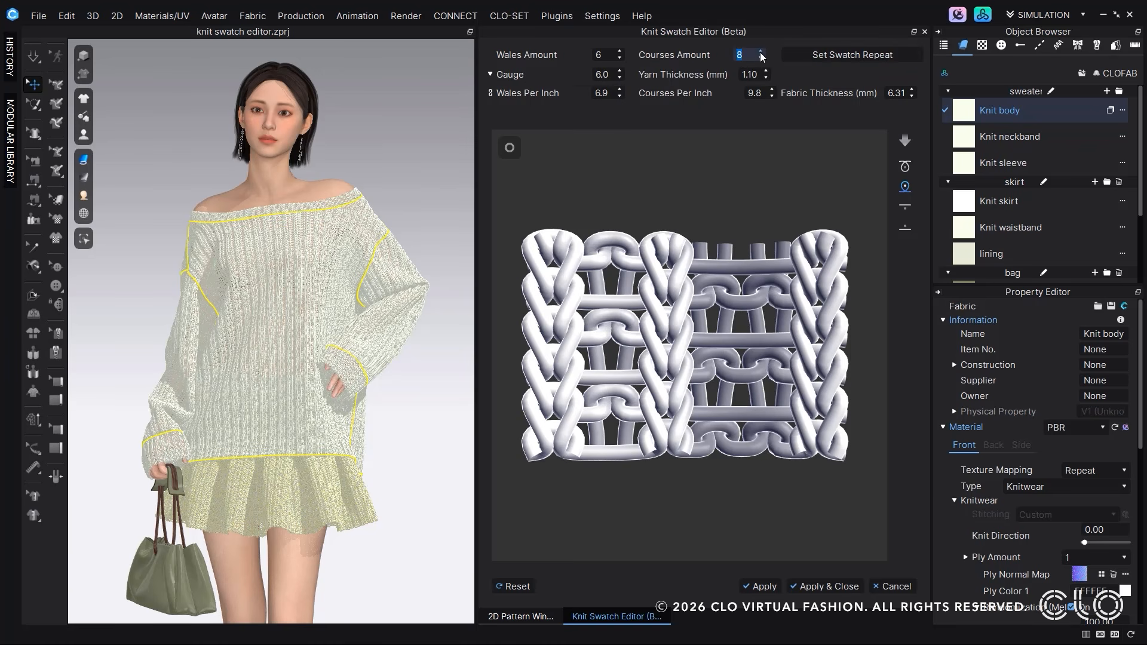
pyautogui.click(843, 59)
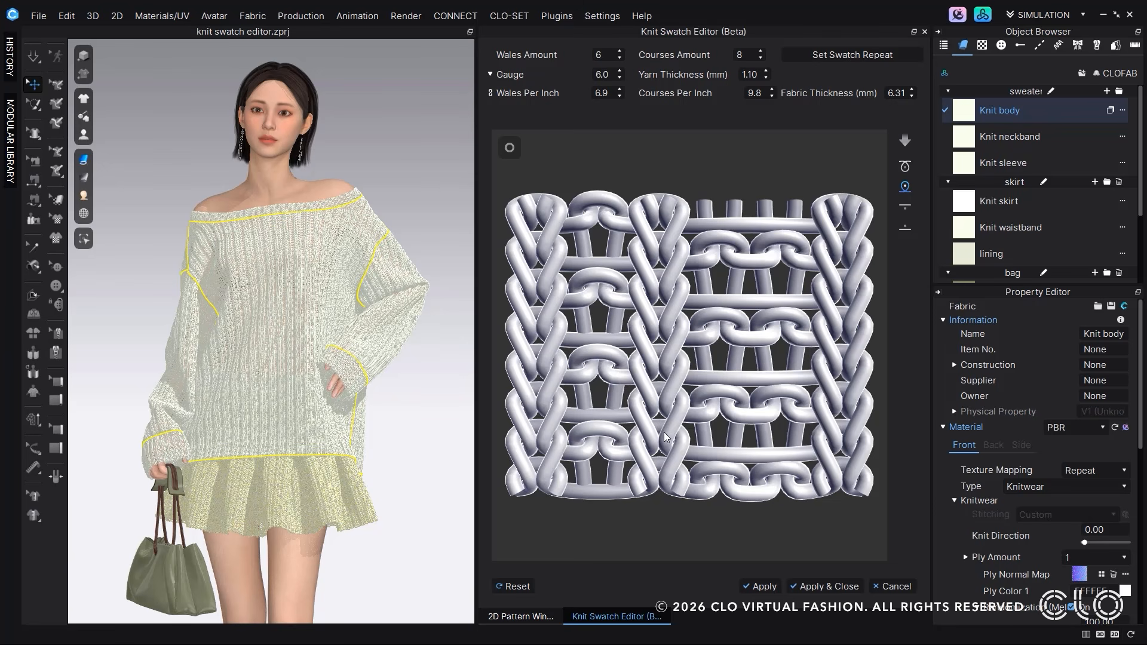
# Step: Reset the knit swatch and apply the purl-style loop to three short horizontal runs of stitches
pyautogui.click(514, 587)
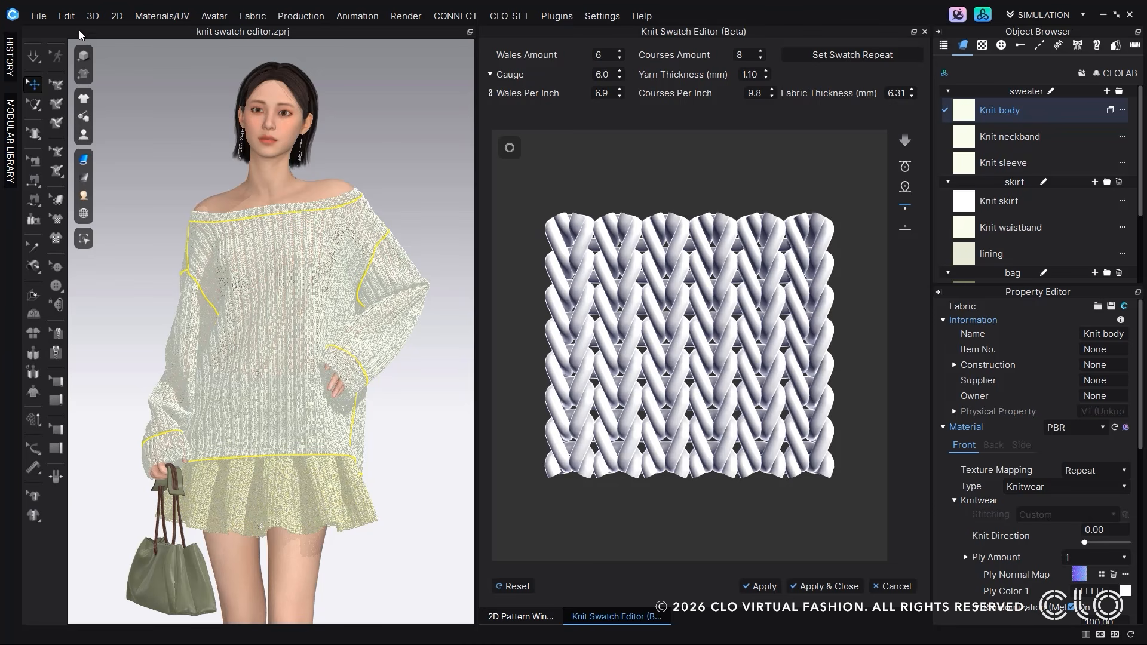
pyautogui.click(66, 16)
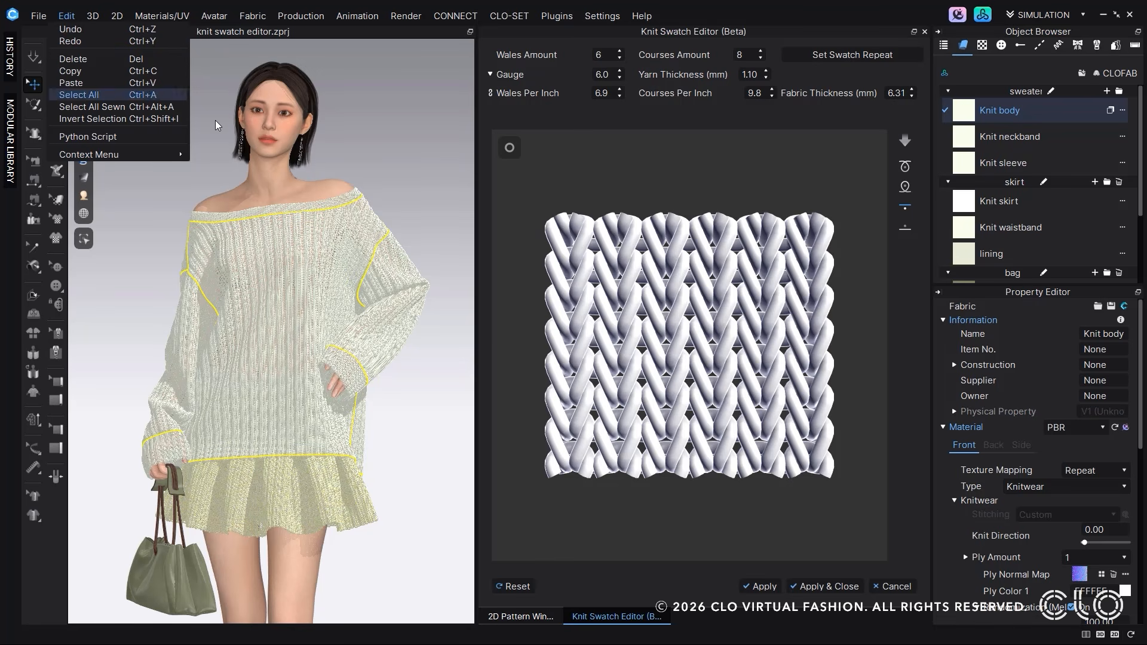
pyautogui.click(876, 286)
pyautogui.click(905, 185)
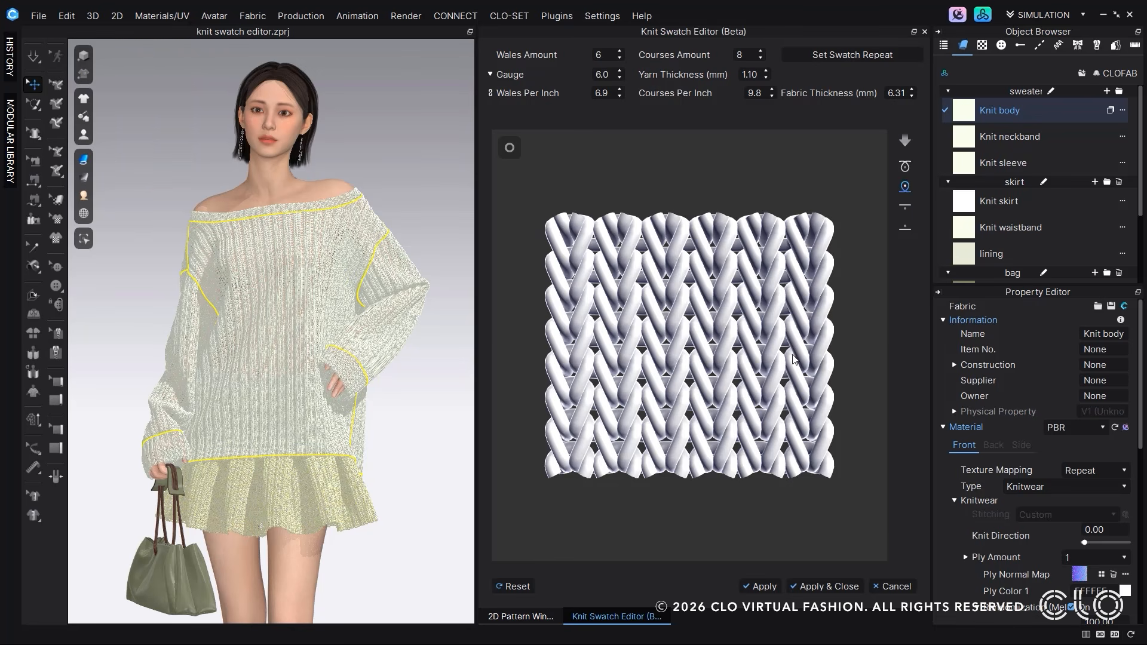
pyautogui.moveTo(714, 361); pyautogui.dragTo(808, 355)
pyautogui.moveTo(571, 263); pyautogui.dragTo(666, 260)
pyautogui.moveTo(618, 429); pyautogui.dragTo(732, 427)
# Step: Undo the last two stitch edits in the swatch and redo them
pyautogui.hotkey('ctrl', 'z')
pyautogui.hotkey('ctrl', 'z')
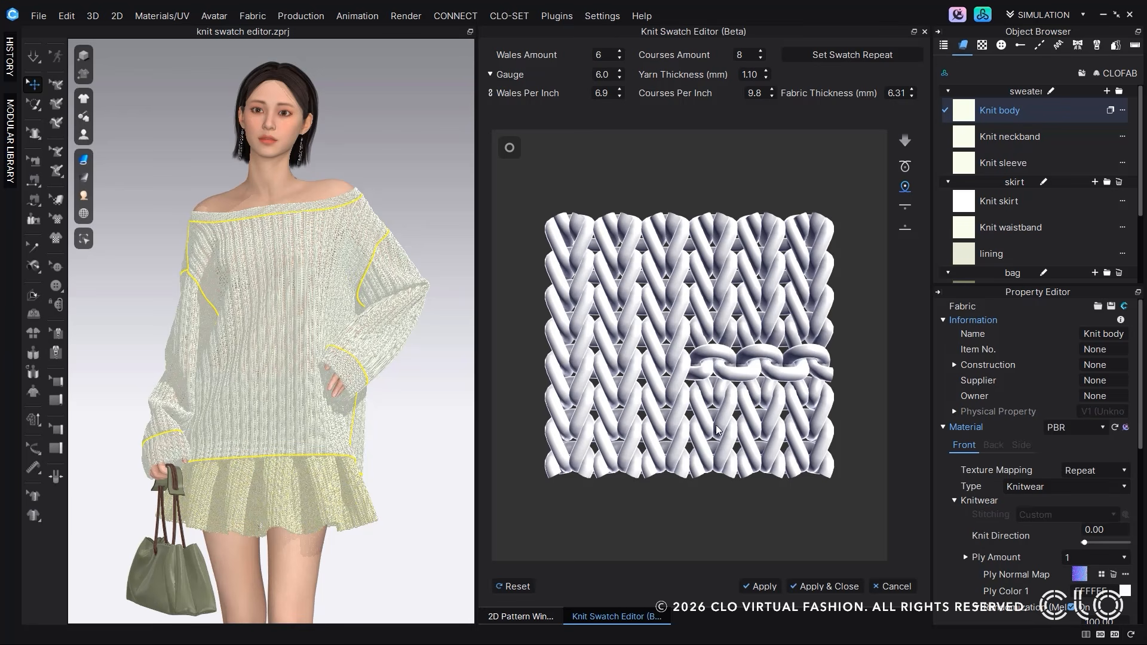
pyautogui.hotkey('ctrl', 'y')
pyautogui.hotkey('ctrl', 'y')
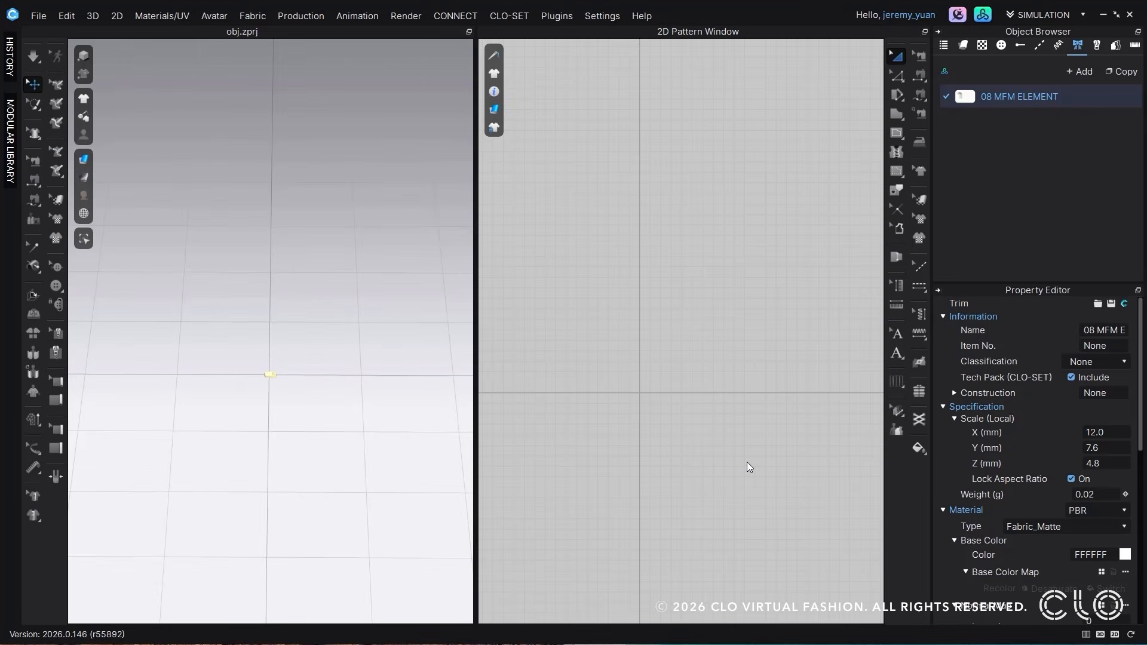
# Step: Set the X scale of the 08 MFM ELEMENT trim to 1.5 mm with the aspect ratio locked
pyautogui.scroll(3, 287, 406)
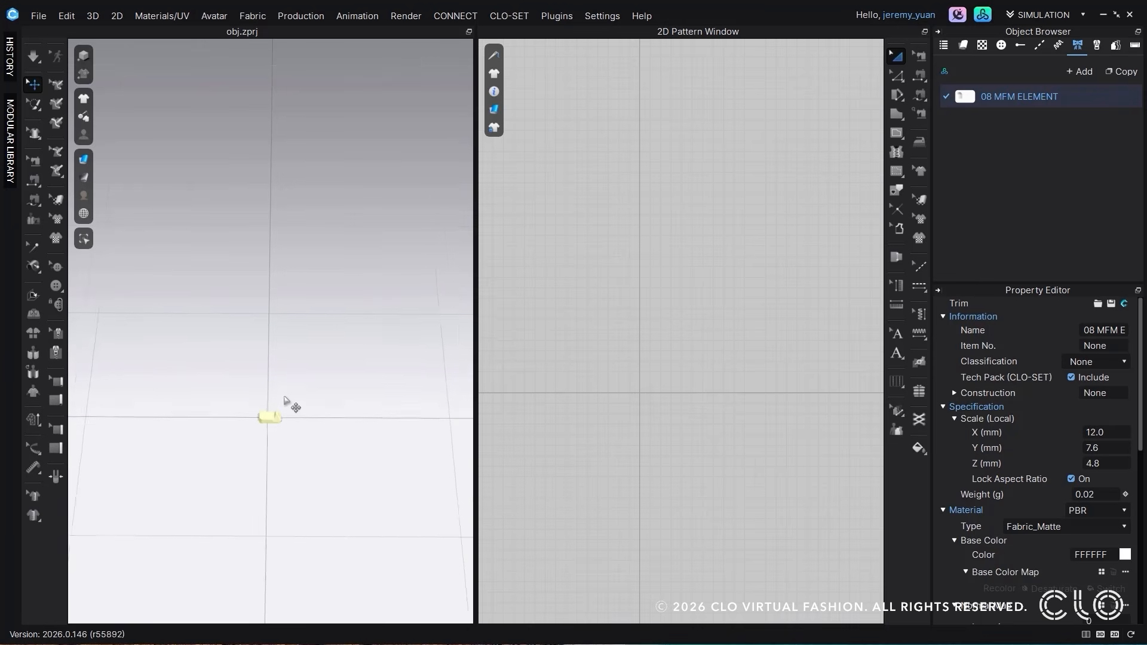
pyautogui.moveTo(299, 402); pyautogui.dragTo(313, 328, button='middle')
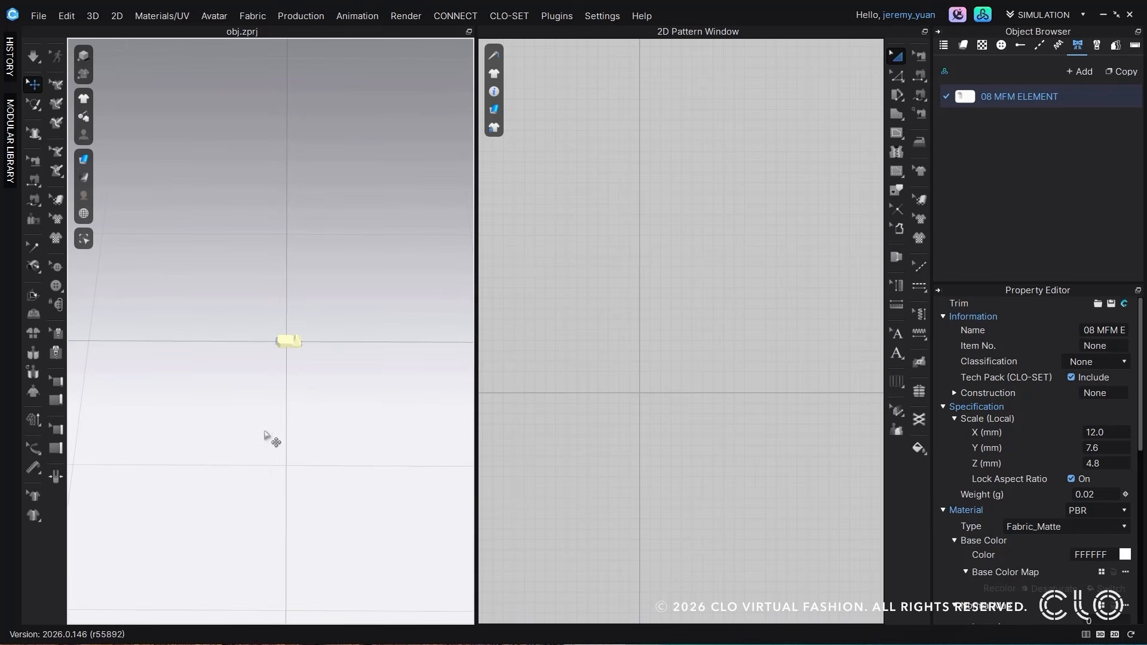
pyautogui.moveTo(285, 402)
pyautogui.mouseDown(button='middle')
pyautogui.moveTo(292, 375)
pyautogui.moveTo(282, 407)
pyautogui.mouseUp(button='middle')
pyautogui.scroll(3, 282, 407)
pyautogui.click(1113, 432)
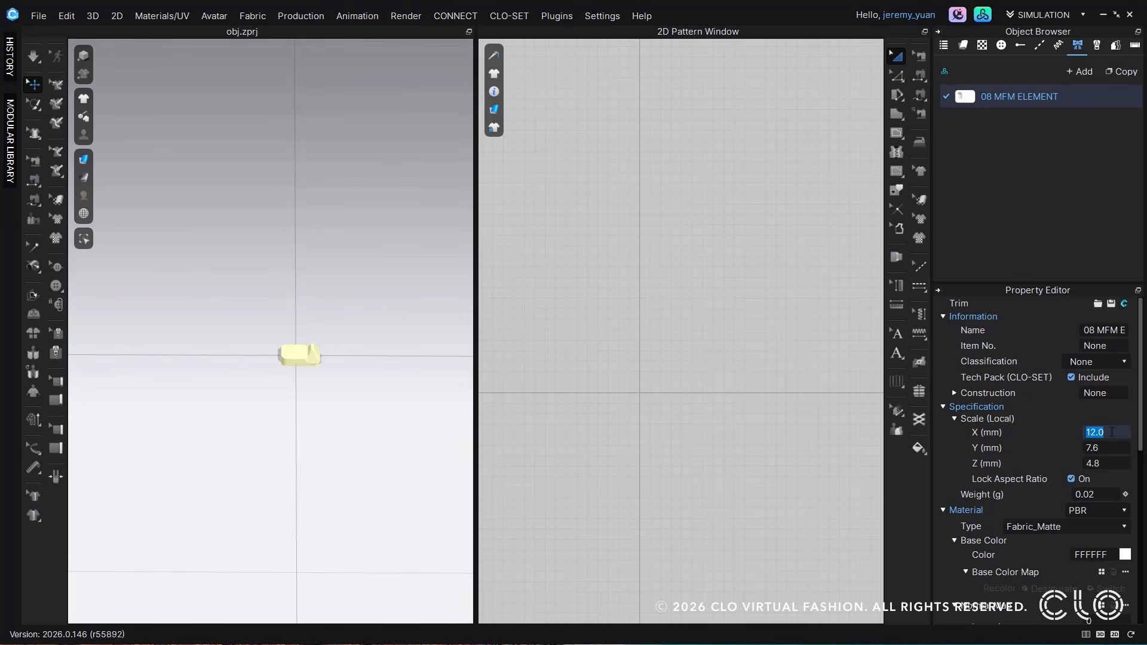
pyautogui.write('1.5')
pyautogui.press('Return')
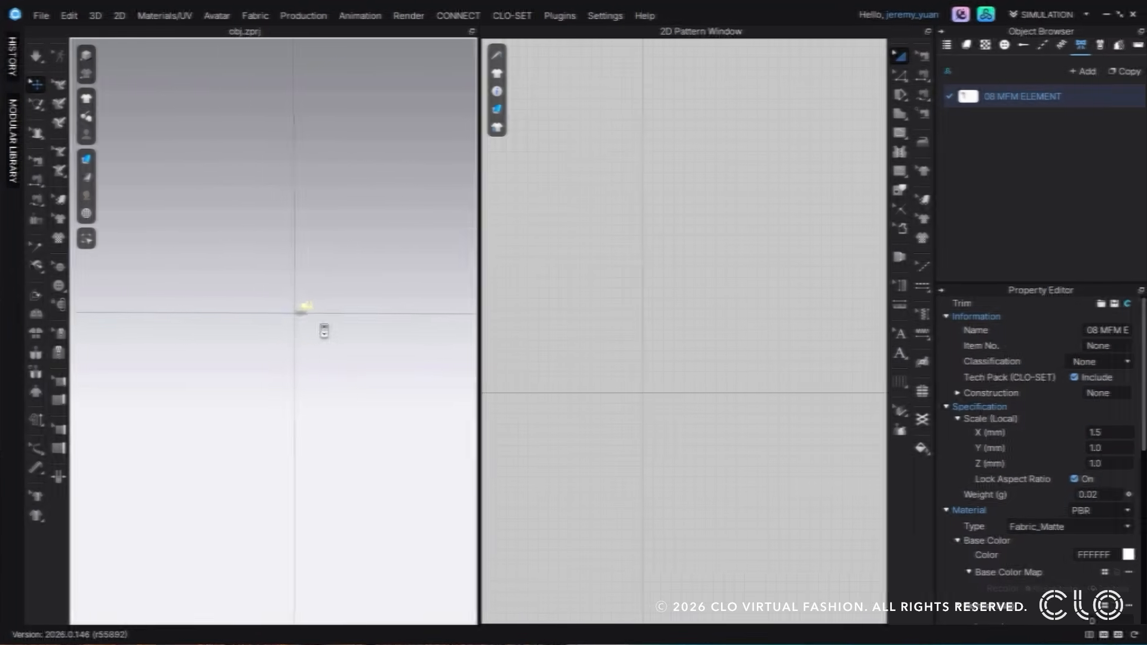
# Step: Select the trim in the 3D scene and shift it slightly along its horizontal axis
pyautogui.click(309, 308)
pyautogui.moveTo(316, 310); pyautogui.dragTo(346, 330, button='middle')
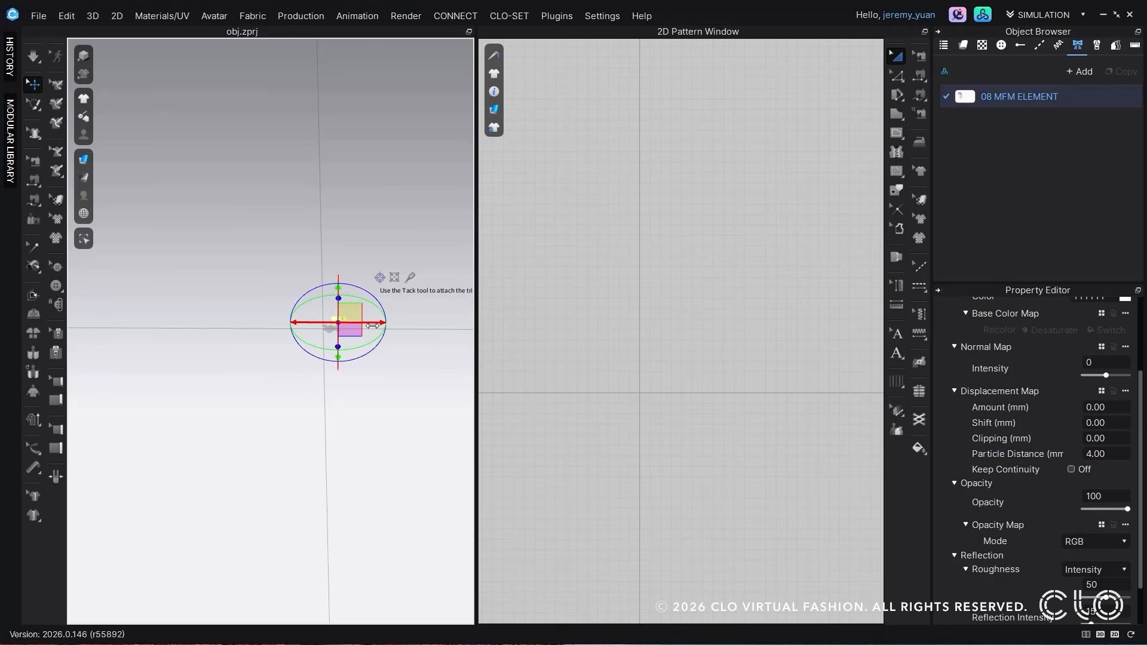
pyautogui.moveTo(372, 325); pyautogui.dragTo(357, 324)
# Step: Place a mirrored copy of the trim beside the original and delete that copy
pyautogui.moveTo(358, 324); pyautogui.dragTo(343, 330, button='right')
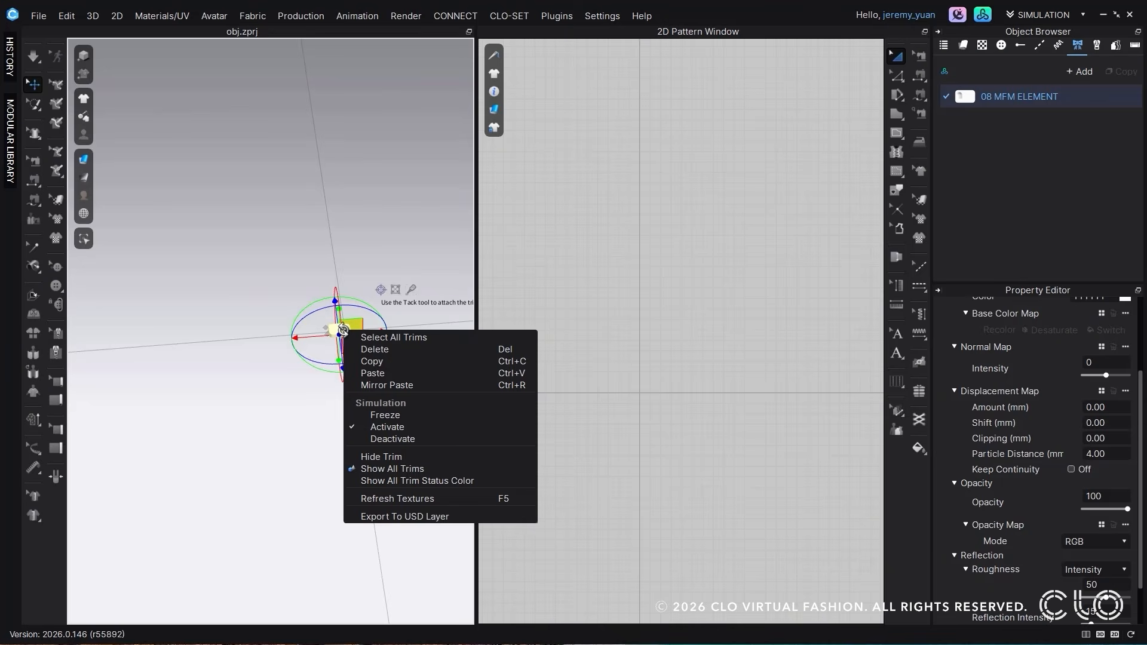
pyautogui.click(381, 361)
pyautogui.rightClick(344, 330)
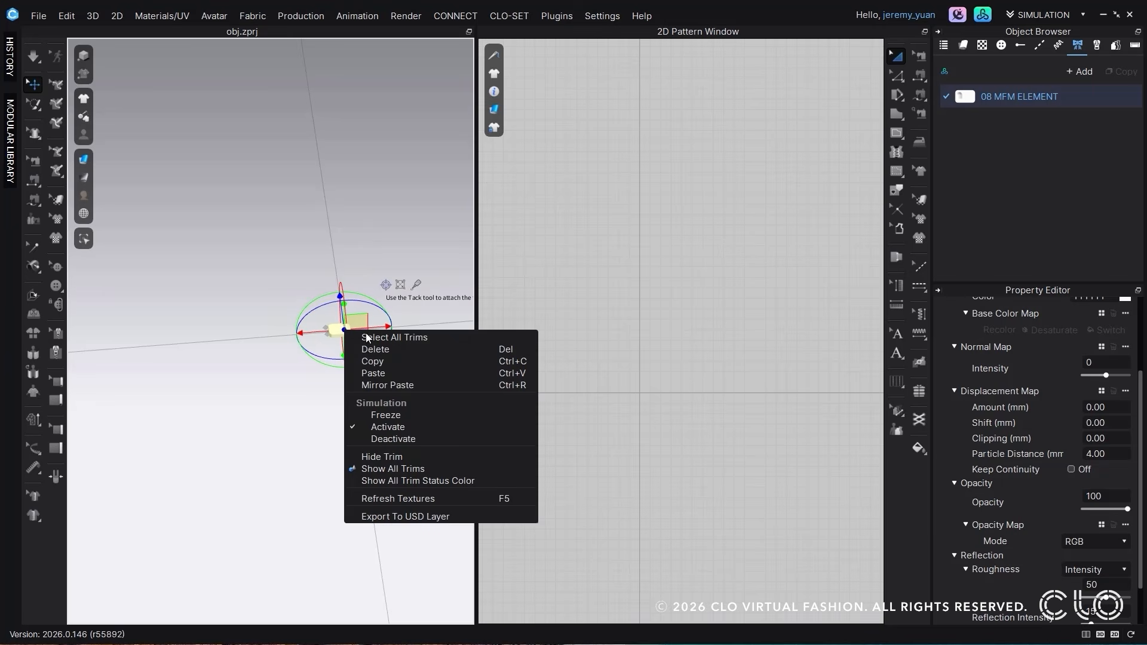
pyautogui.click(403, 385)
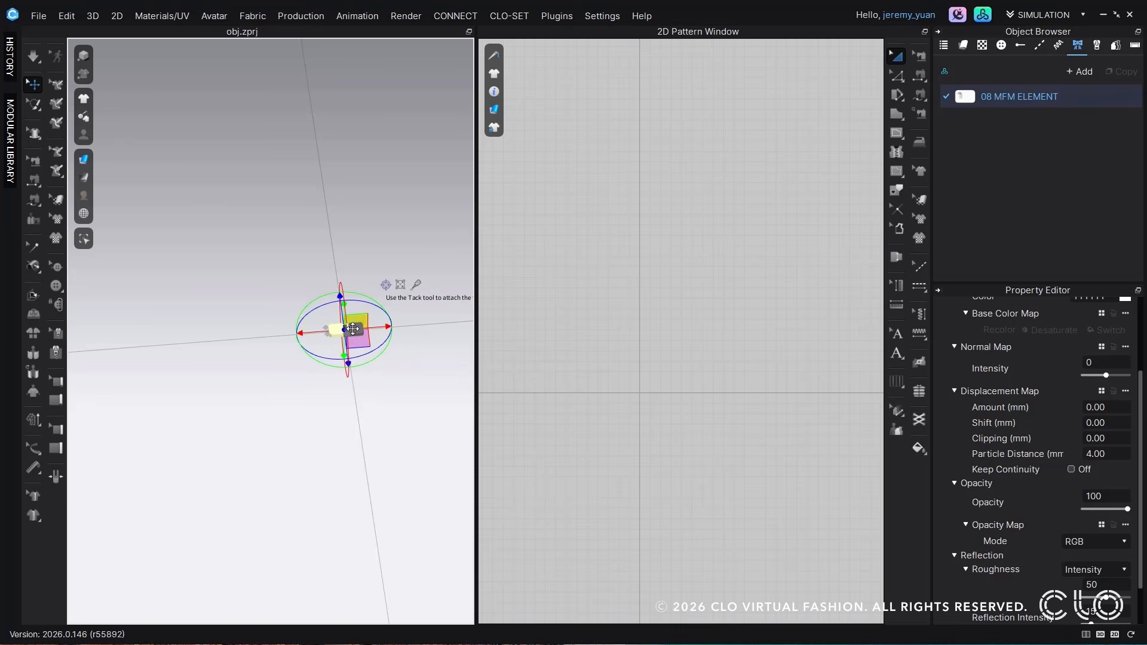
pyautogui.moveTo(335, 349)
pyautogui.mouseDown(button='right')
pyautogui.moveTo(379, 356)
pyautogui.moveTo(340, 370)
pyautogui.mouseUp(button='right')
pyautogui.click(397, 407)
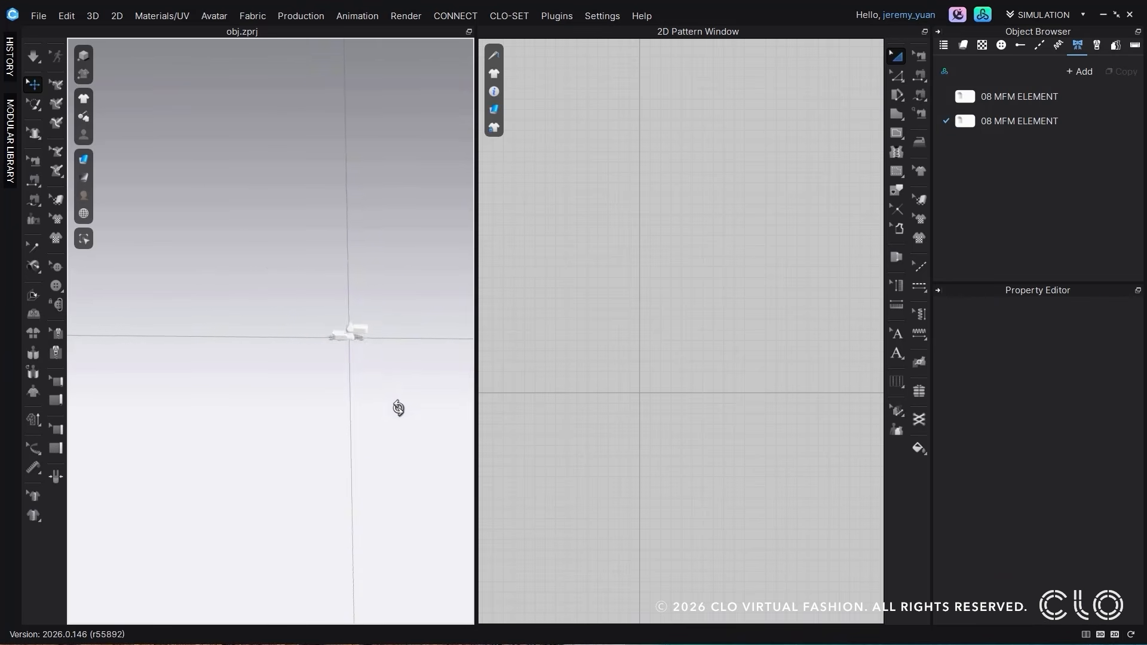
pyautogui.click(370, 339)
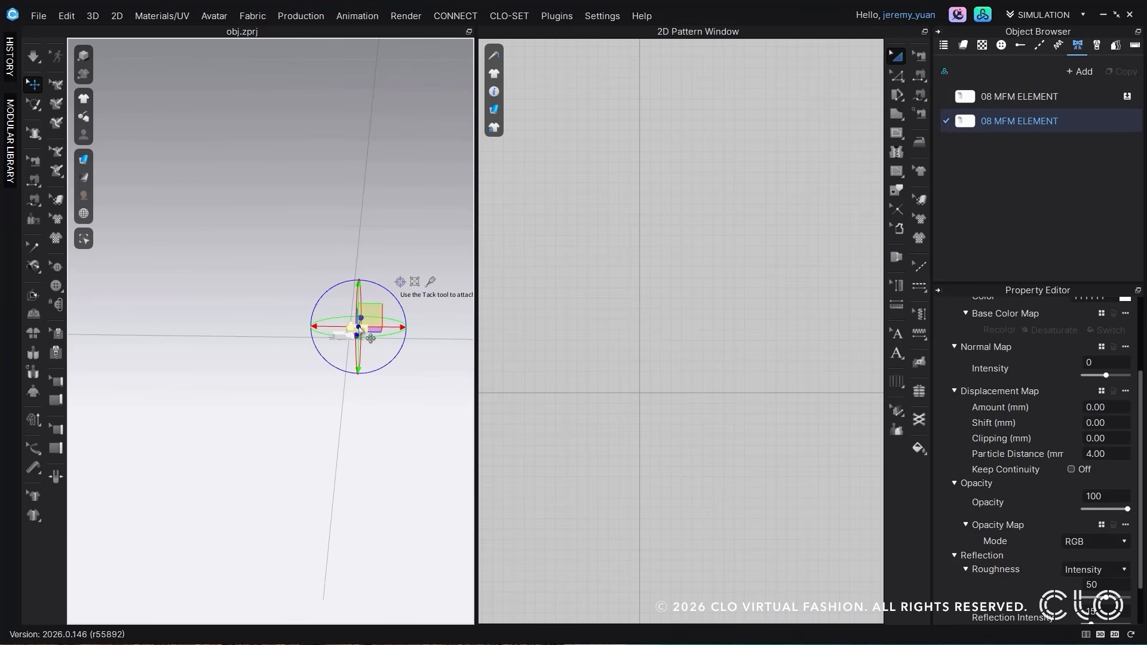
pyautogui.press('Delete')
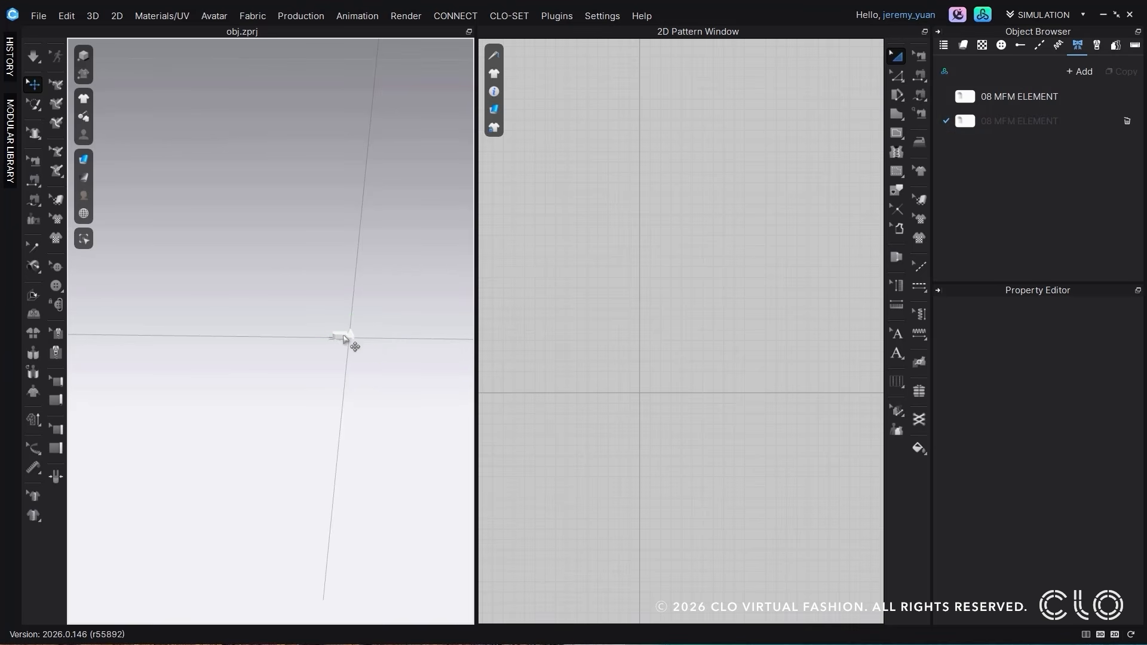
# Step: Export the tooth trim as an OBJ file named 1.55mm
pyautogui.click(38, 16)
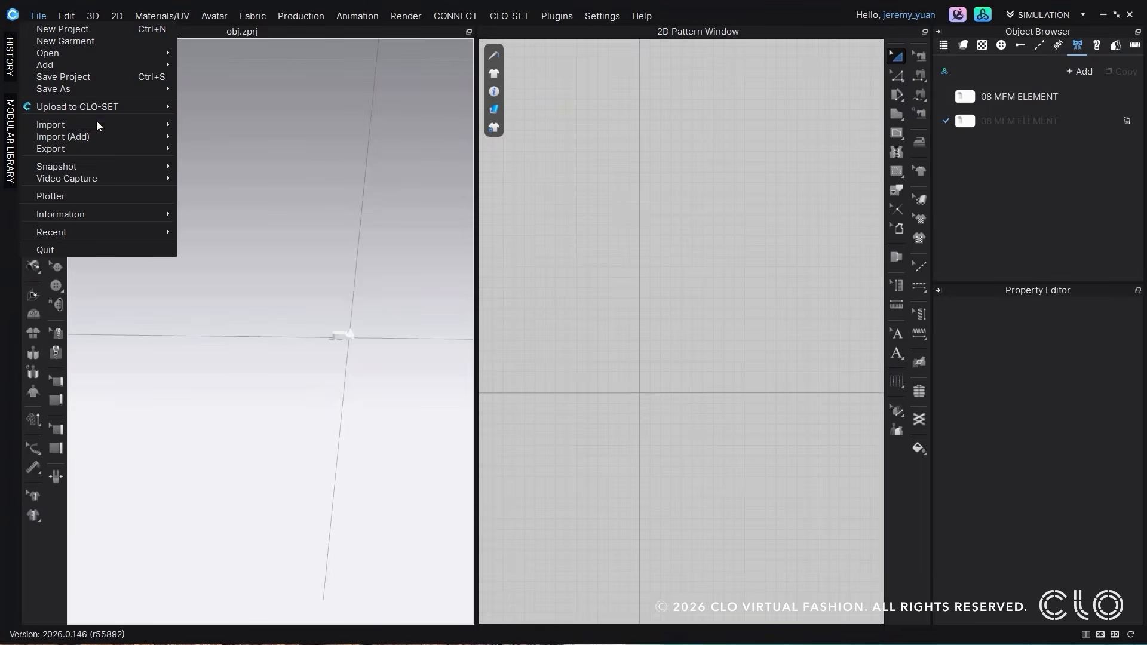
pyautogui.moveTo(98, 123)
pyautogui.moveTo(90, 152)
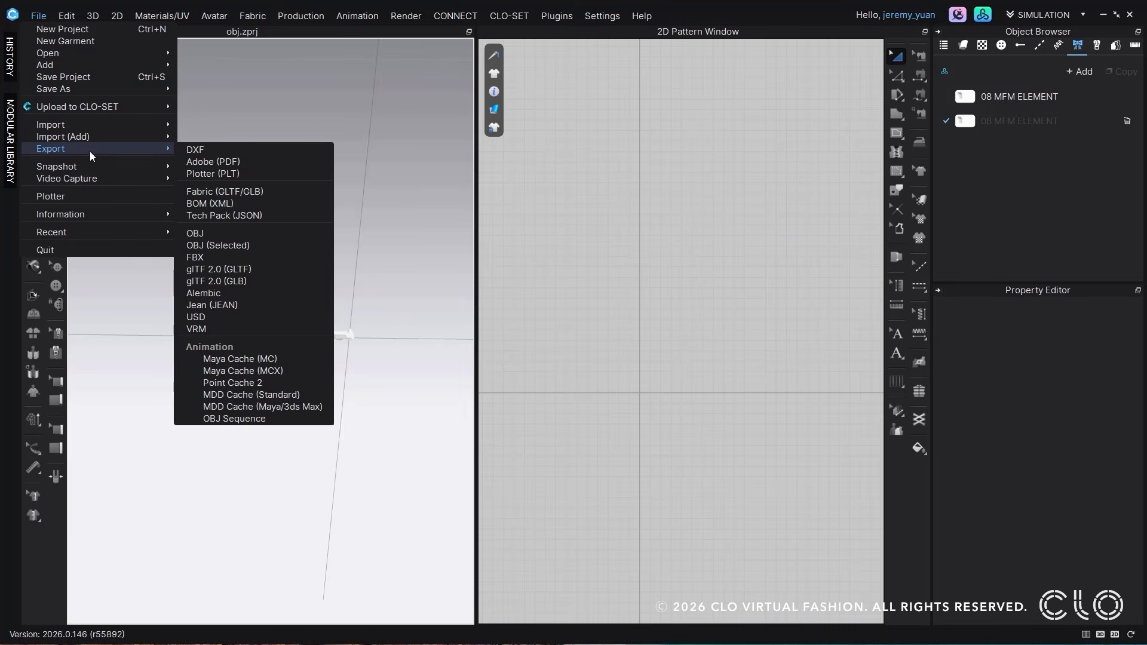
pyautogui.click(195, 233)
pyautogui.write('1.55mm')
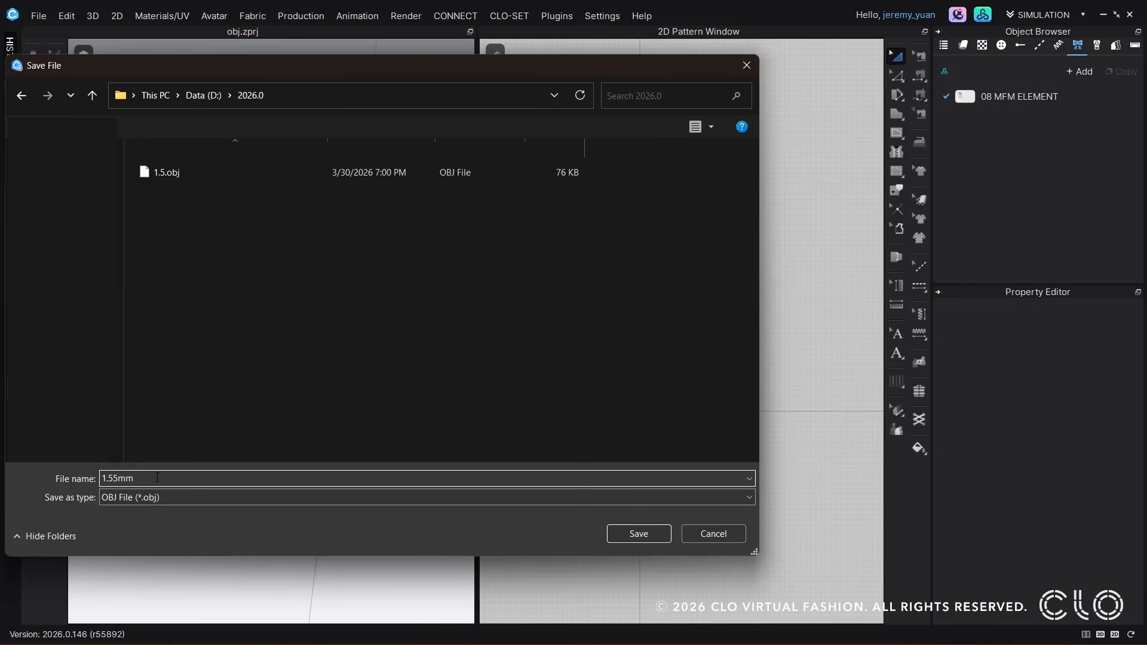
pyautogui.press('Return')
pyautogui.click(579, 262)
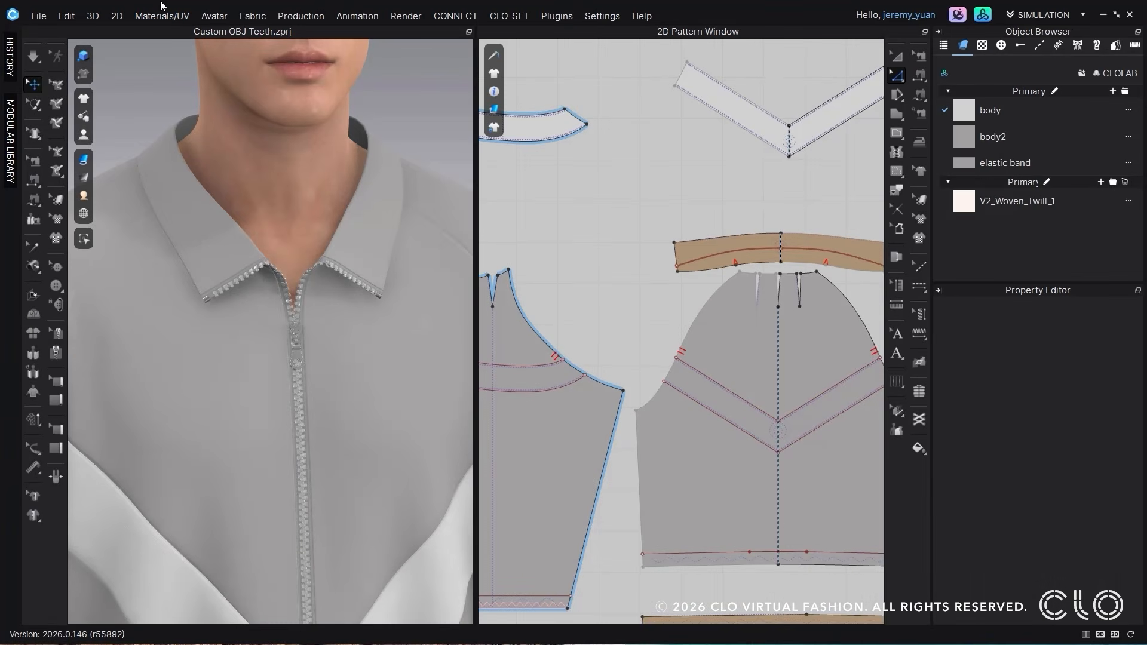
pyautogui.click(168, 15)
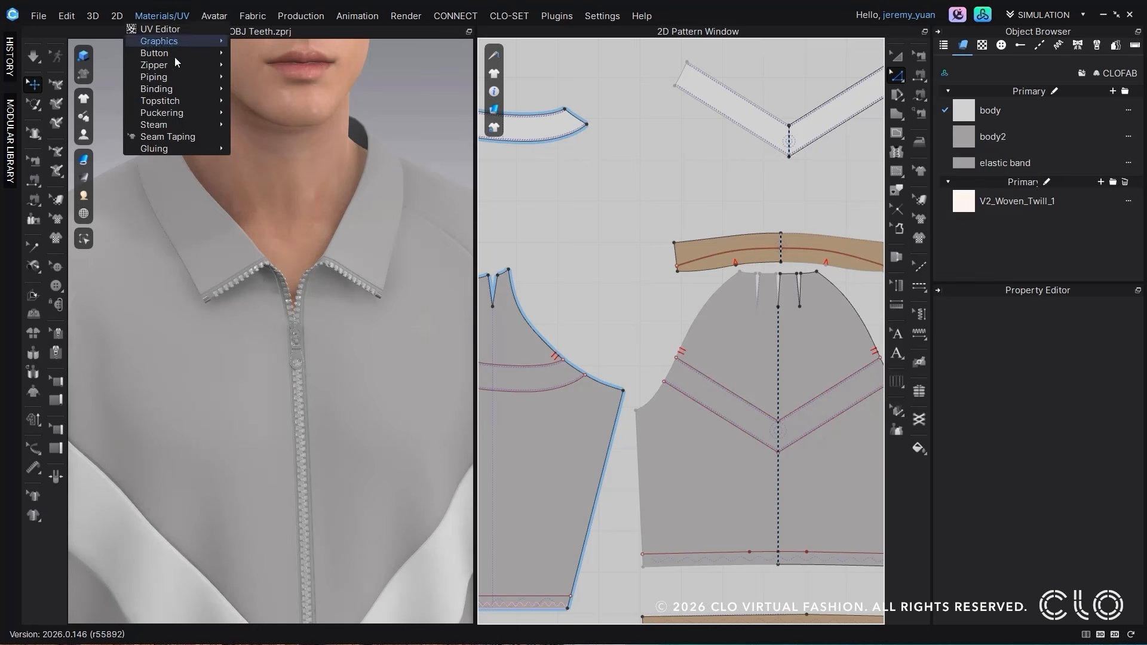
pyautogui.moveTo(174, 63)
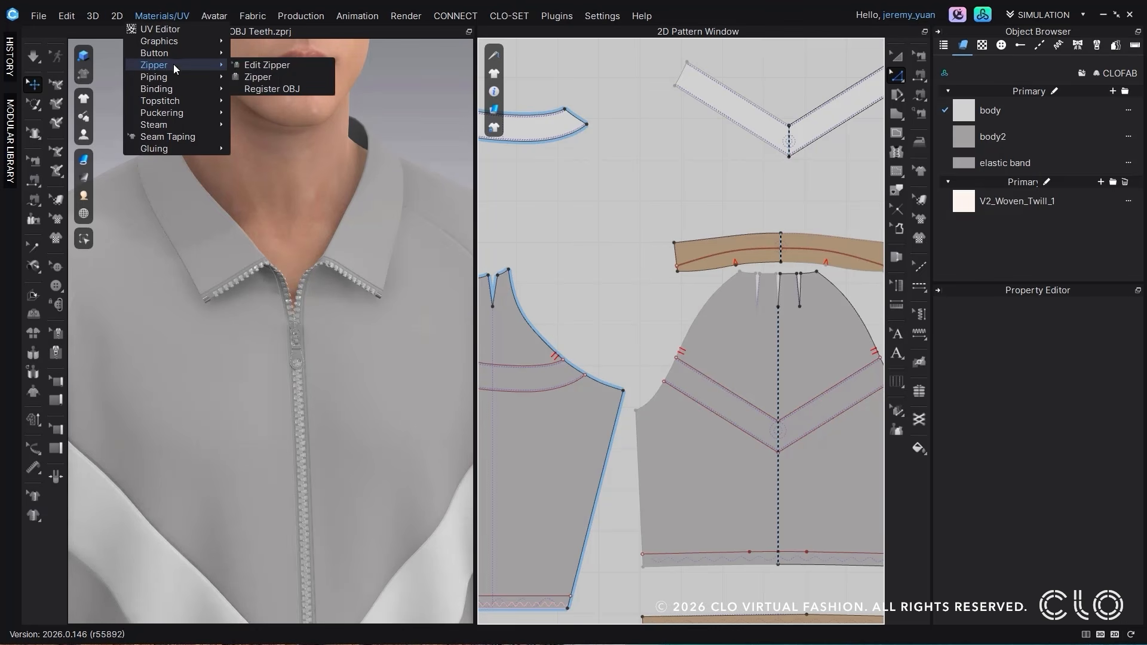
pyautogui.click(272, 89)
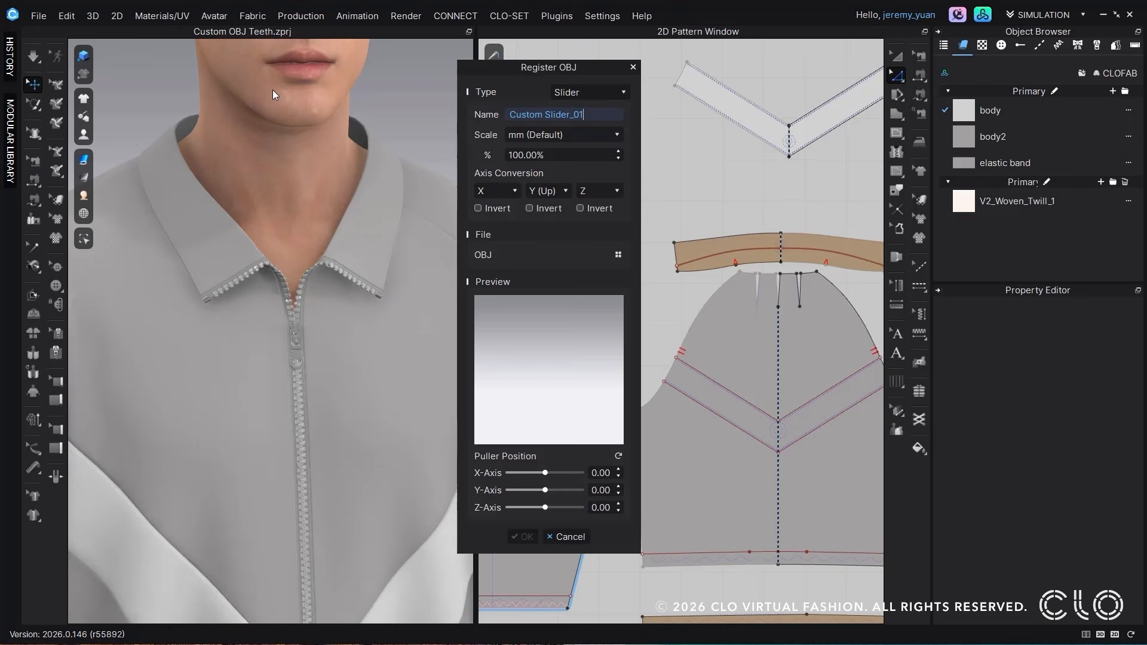
pyautogui.click(614, 92)
pyautogui.click(588, 131)
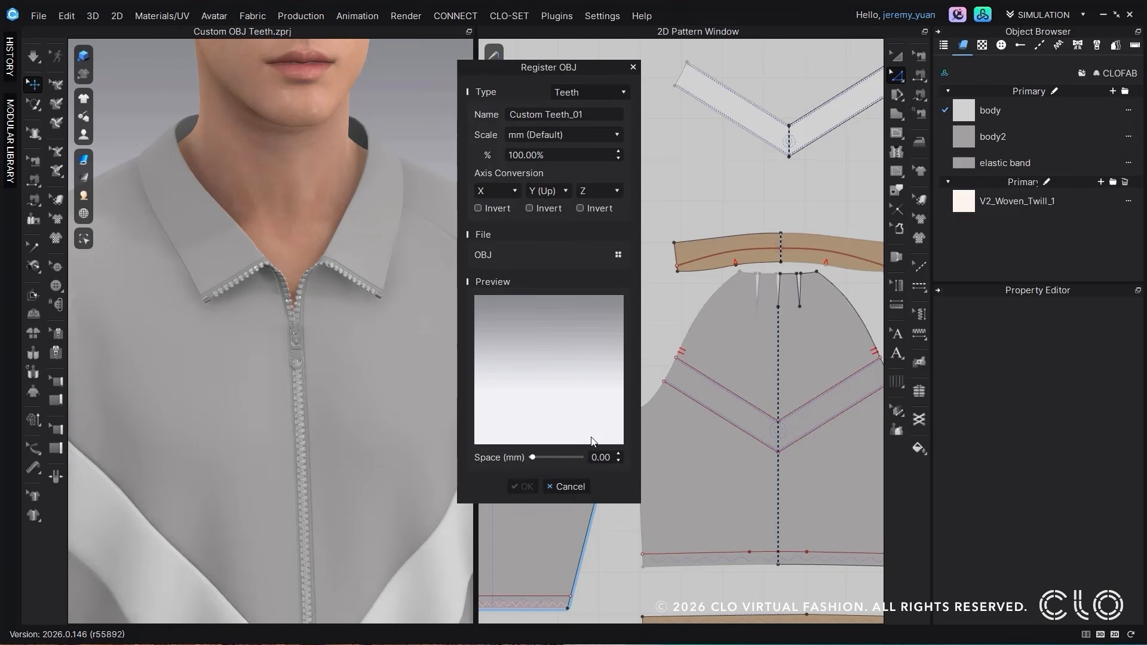
pyautogui.click(568, 487)
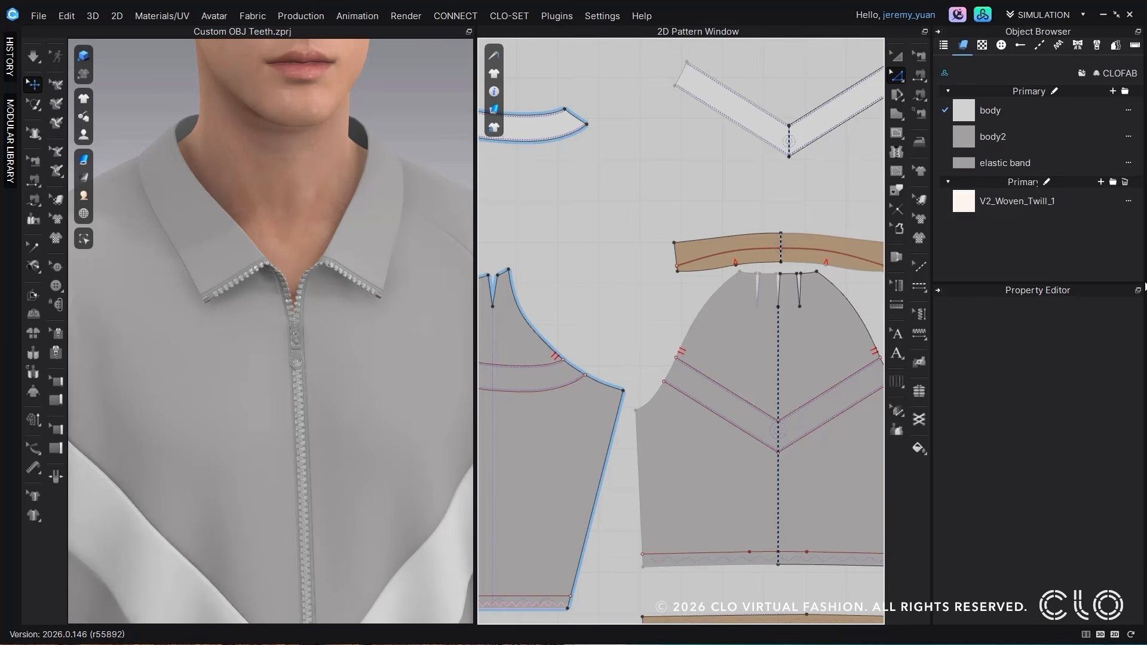
# Step: Load 1.5mm.obj as custom teeth for Zipper 2 and name the preset 1.5
pyautogui.click(1097, 47)
pyautogui.click(996, 104)
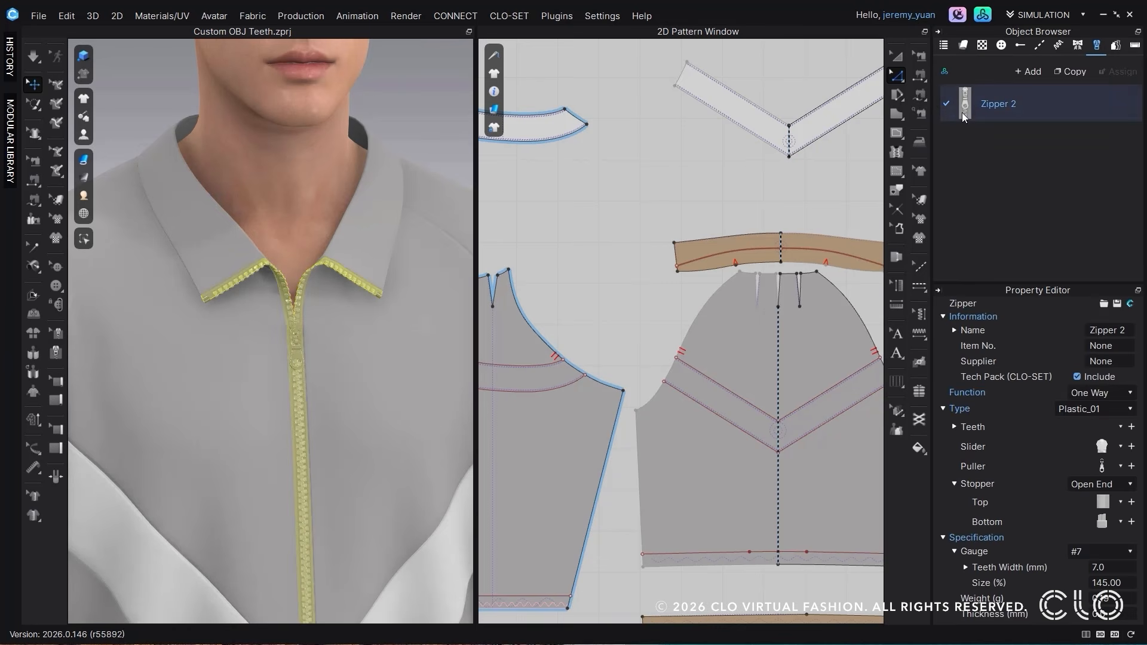
pyautogui.click(1131, 427)
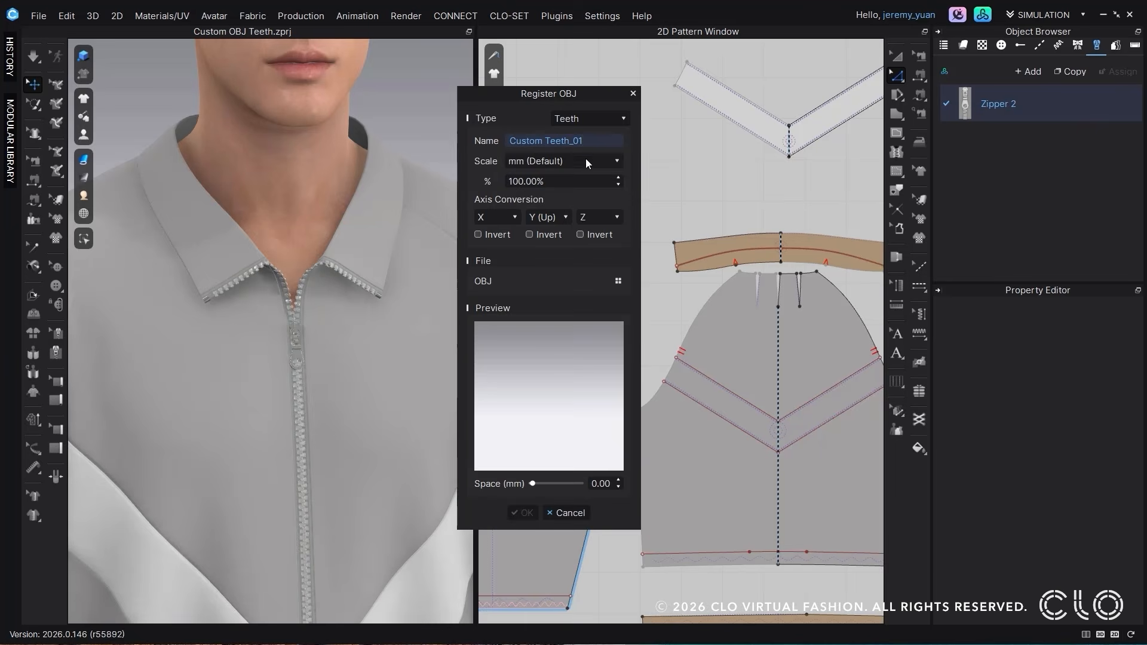
pyautogui.moveTo(593, 140); pyautogui.dragTo(503, 149)
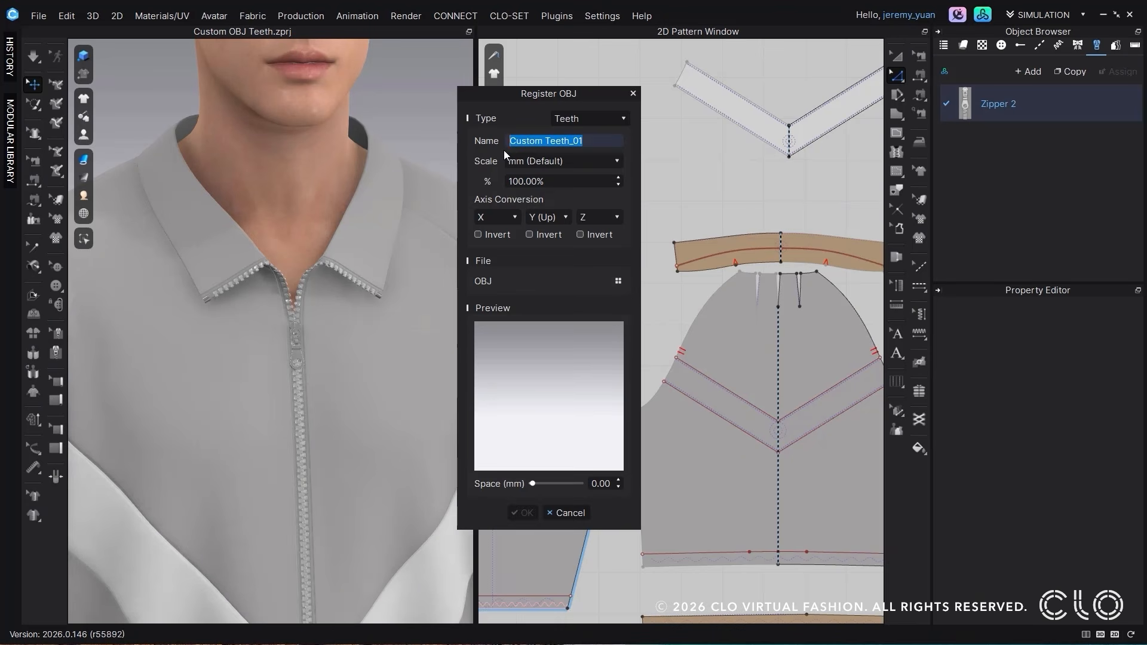
pyautogui.write('1.5')
pyautogui.click(618, 280)
pyautogui.click(33, 209)
pyautogui.click(516, 569)
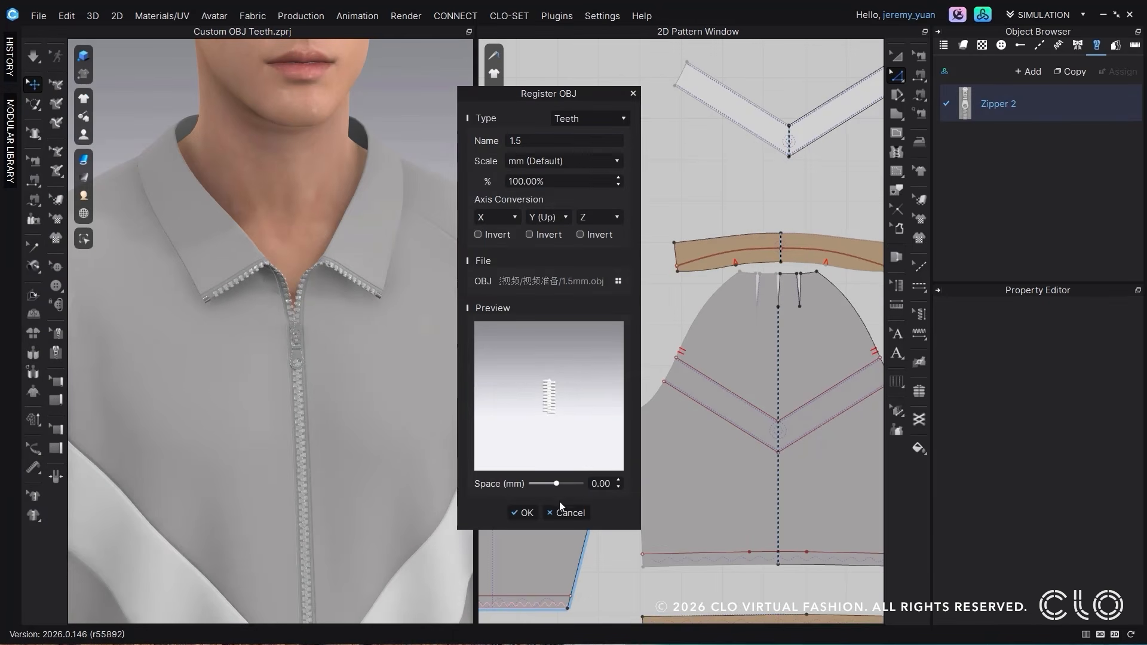
# Step: Set the teeth spacing to 0.20 mm and register the zipper preset
pyautogui.click(618, 479)
pyautogui.click(618, 480)
pyautogui.click(524, 513)
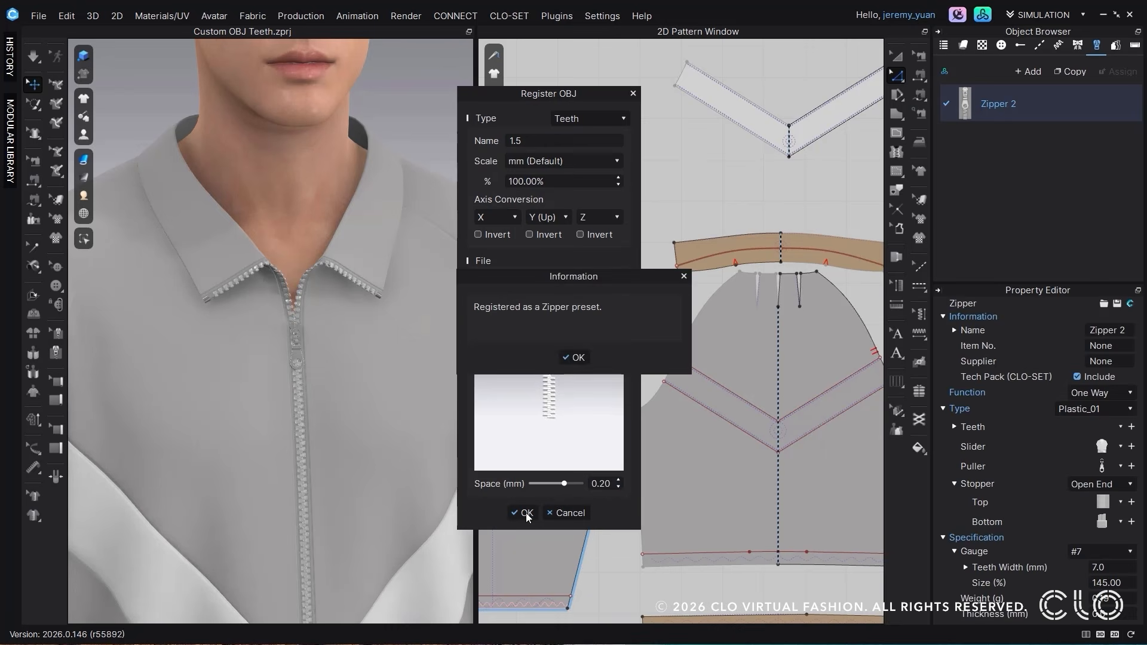
pyautogui.click(571, 356)
pyautogui.click(364, 318)
pyautogui.scroll(4, 342, 320)
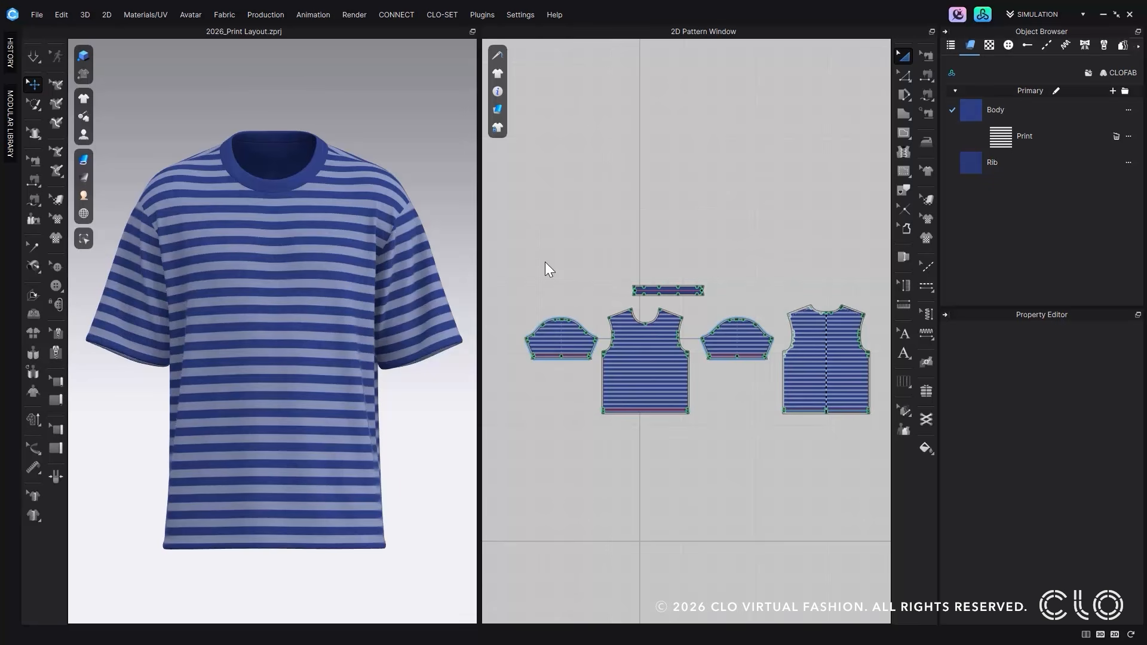
# Step: Switch to the Print Layout workspace and display the BOM Editor in a widened area
pyautogui.click(1050, 15)
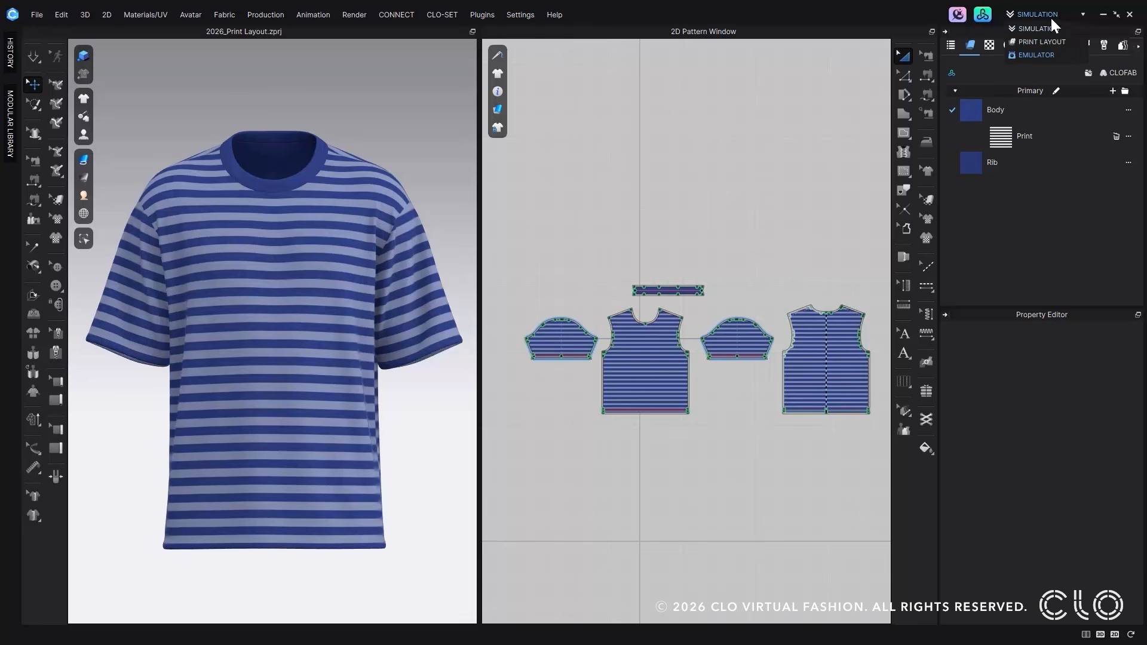
pyautogui.click(1045, 41)
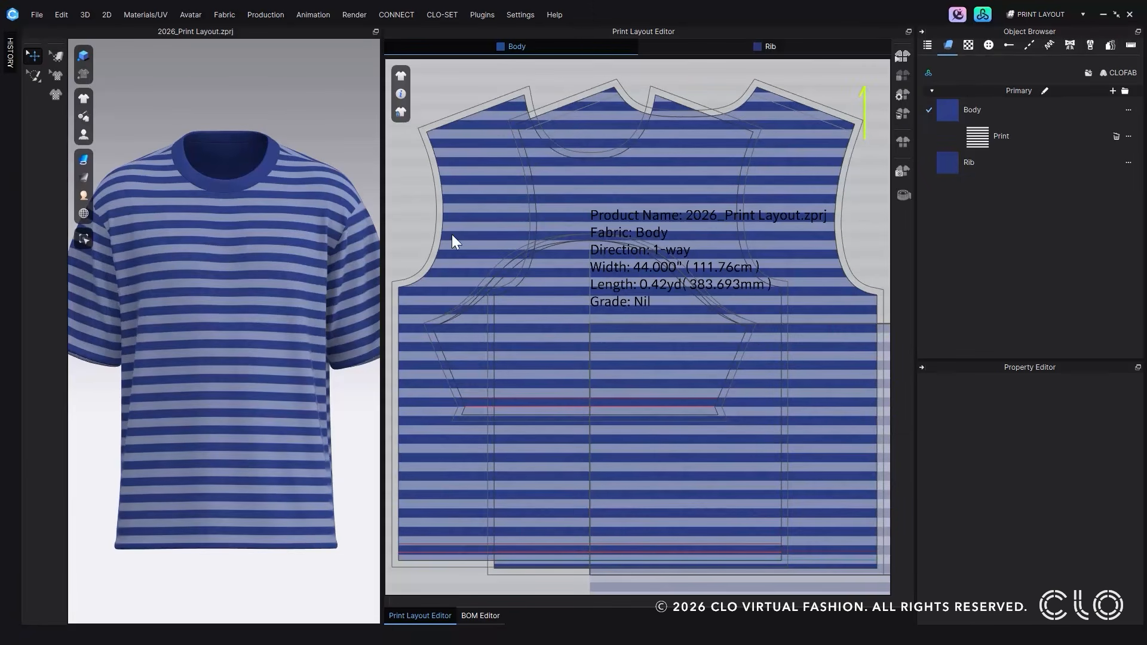
pyautogui.click(260, 16)
pyautogui.click(263, 41)
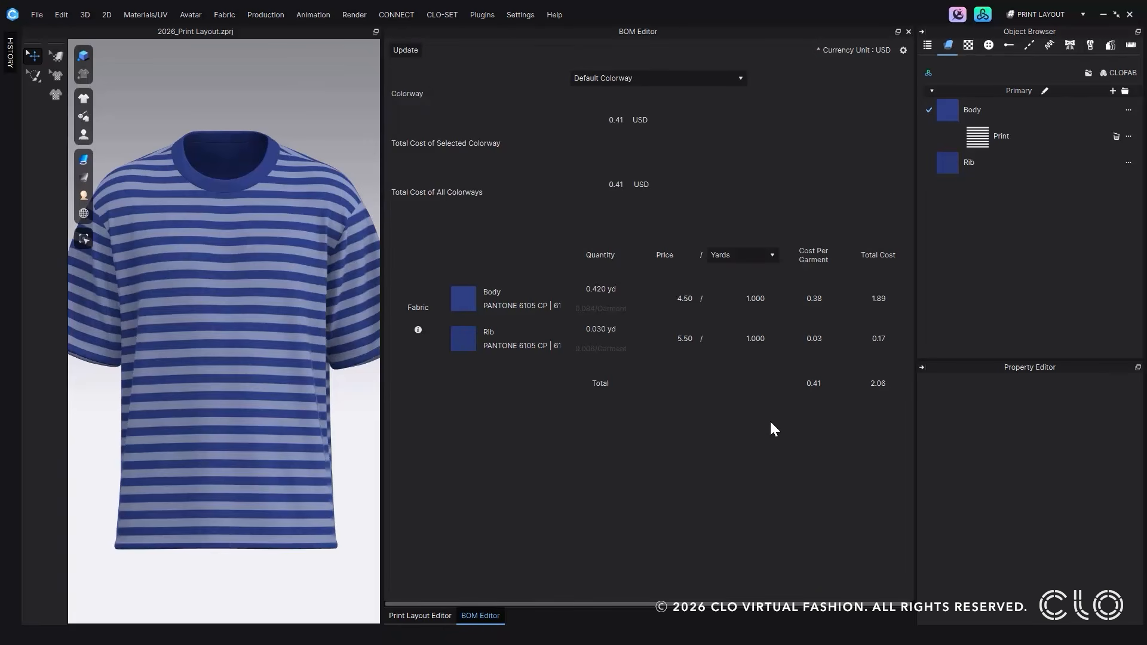
pyautogui.moveTo(381, 436); pyautogui.dragTo(341, 436)
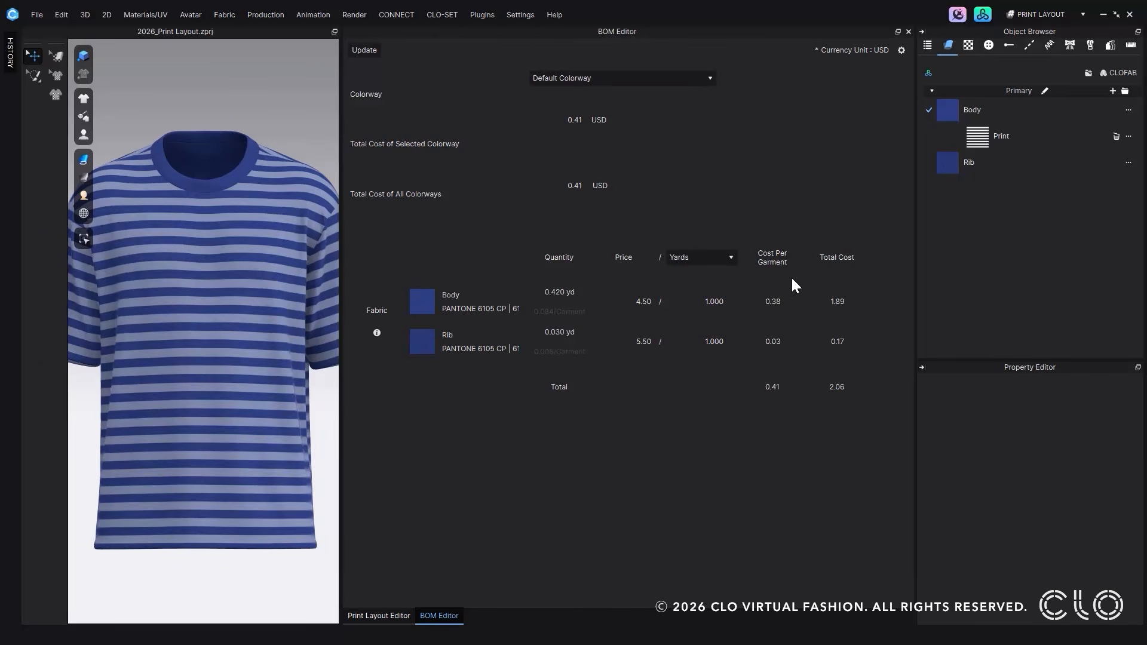
# Step: Run automatic nesting for a total of five garments with 1-way grain direction and show the Body fabric's layout
pyautogui.click(371, 614)
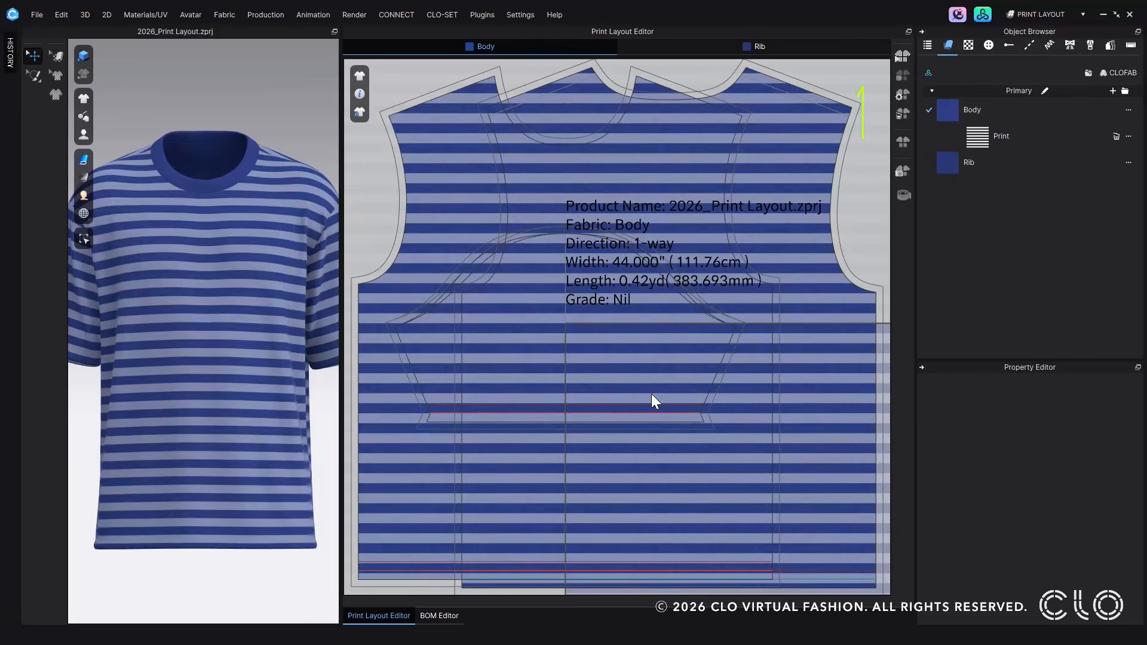
pyautogui.click(904, 95)
pyautogui.scroll(5, 1045, 440)
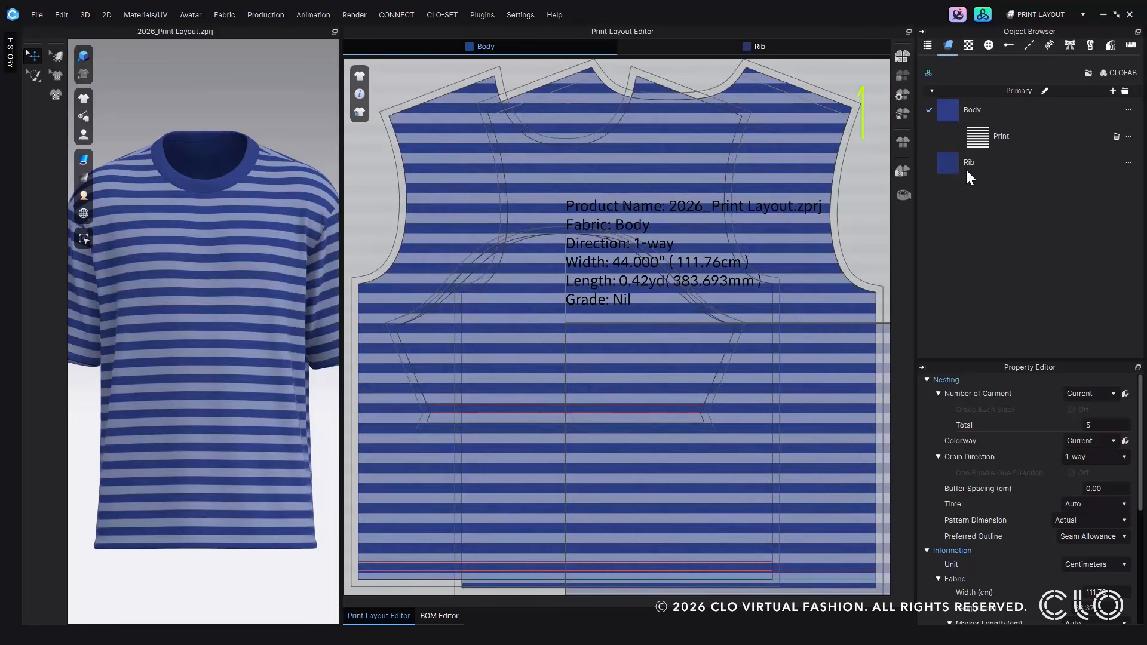
pyautogui.click(902, 57)
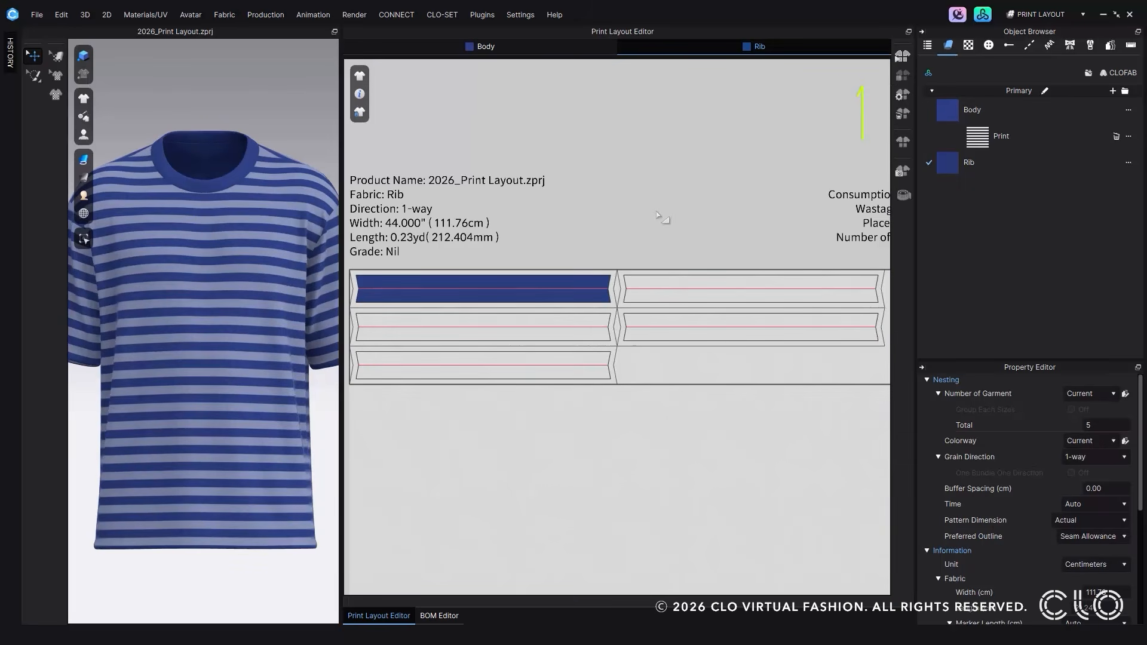
pyautogui.click(541, 48)
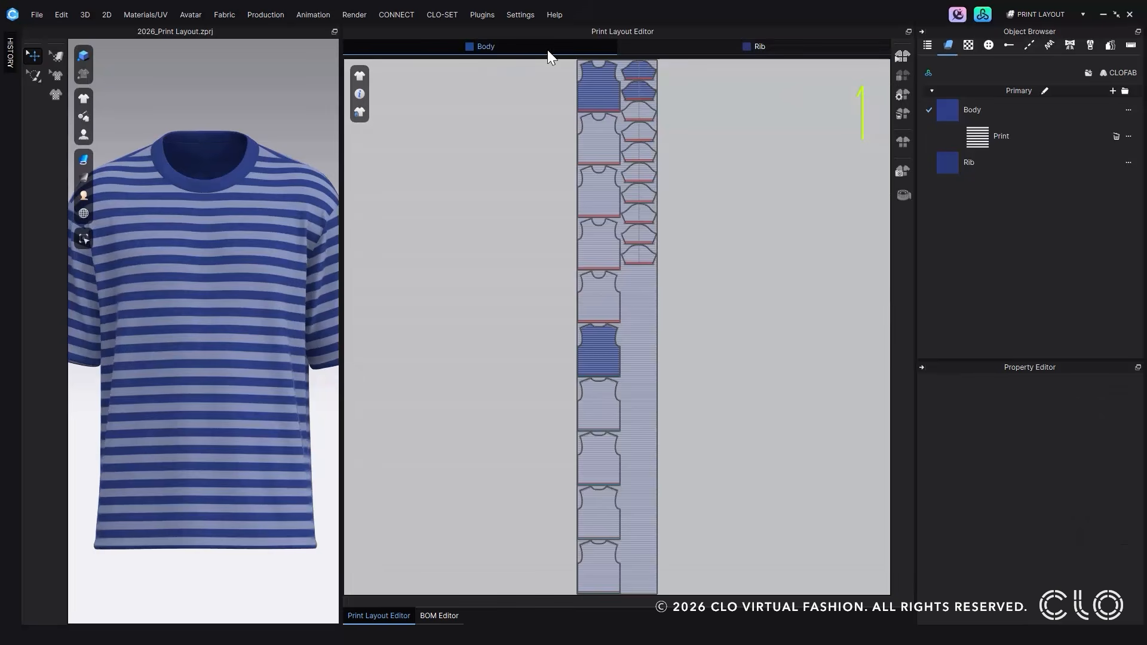
# Step: Review the Body layout's efficiency and fabric usage, and check the fabric costs in the BOM Editor
pyautogui.click(902, 95)
pyautogui.scroll(-5, 1048, 457)
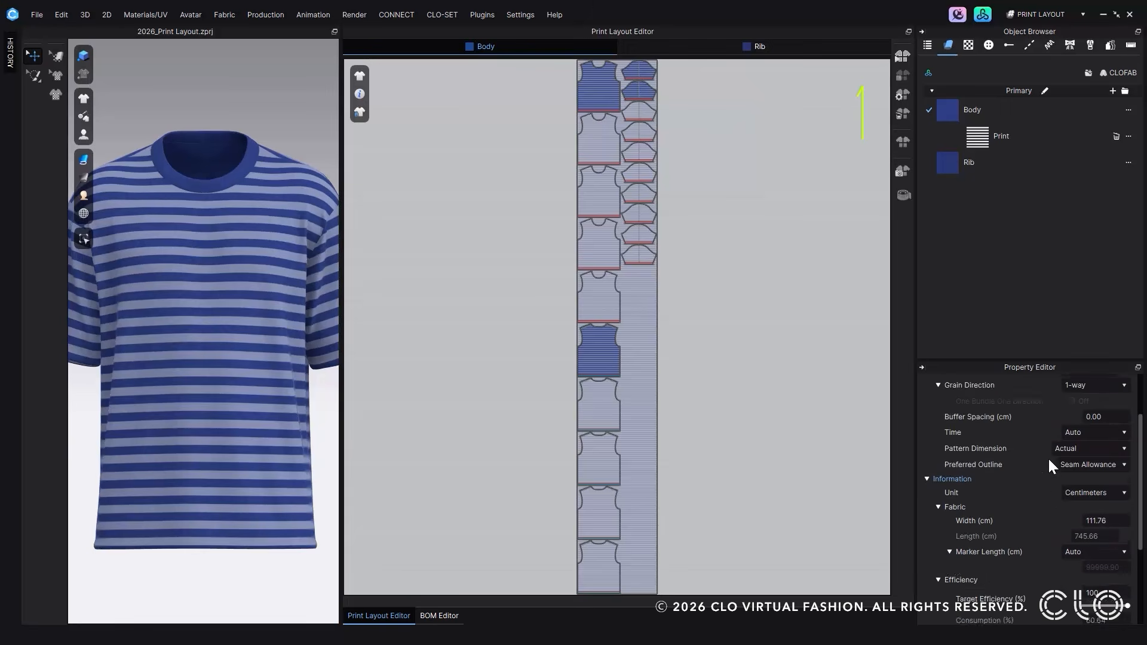
pyautogui.scroll(-1, 1047, 466)
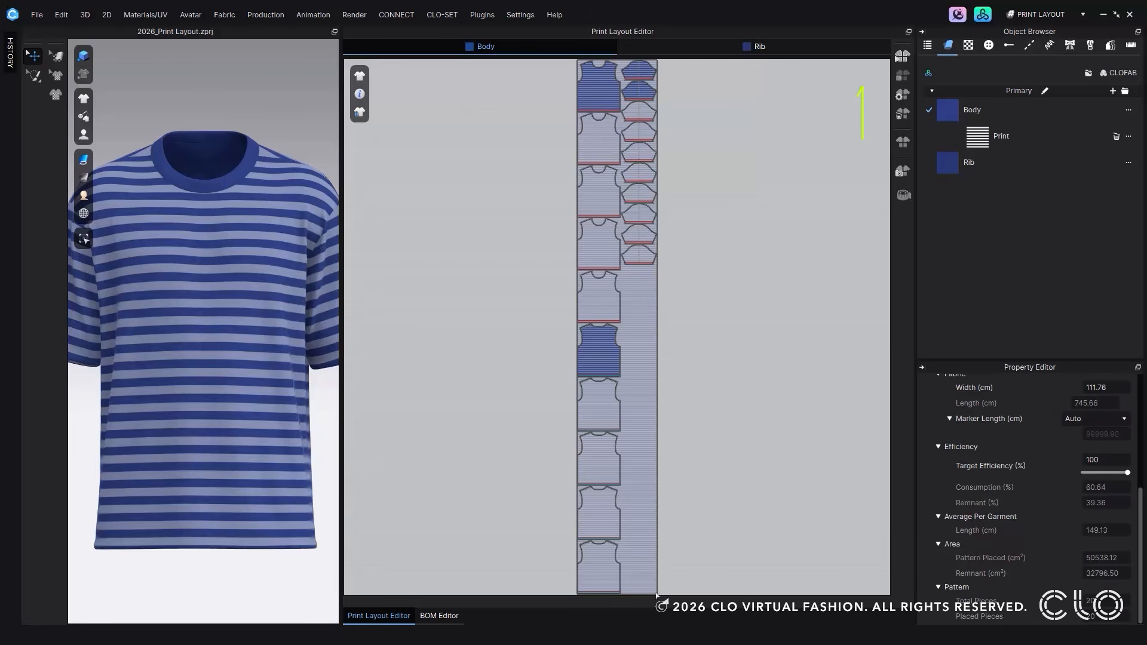
pyautogui.click(442, 617)
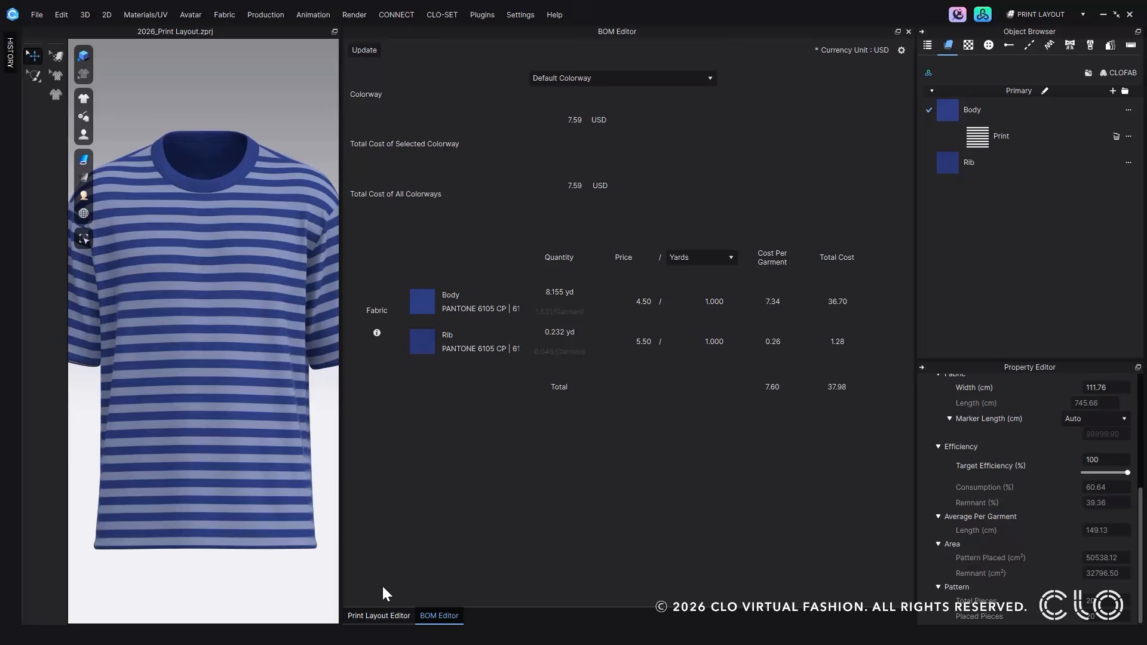
pyautogui.click(371, 615)
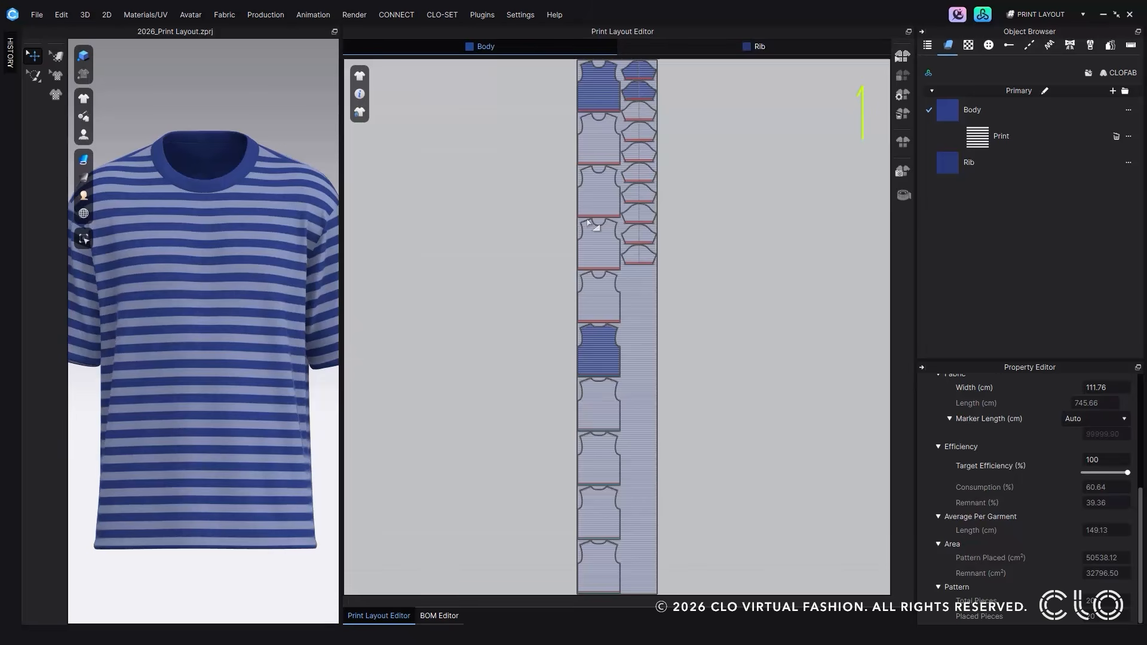
# Step: Set the number of garments by grading, with two each of sizes XS, M and XL
pyautogui.click(901, 90)
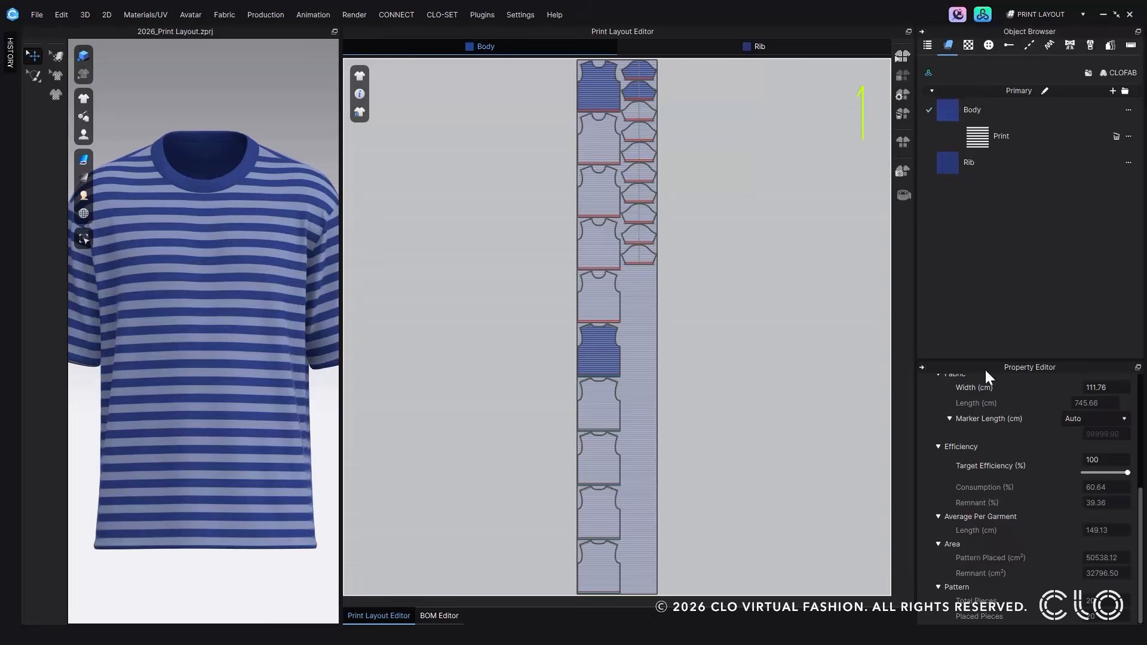
pyautogui.scroll(5, 1023, 478)
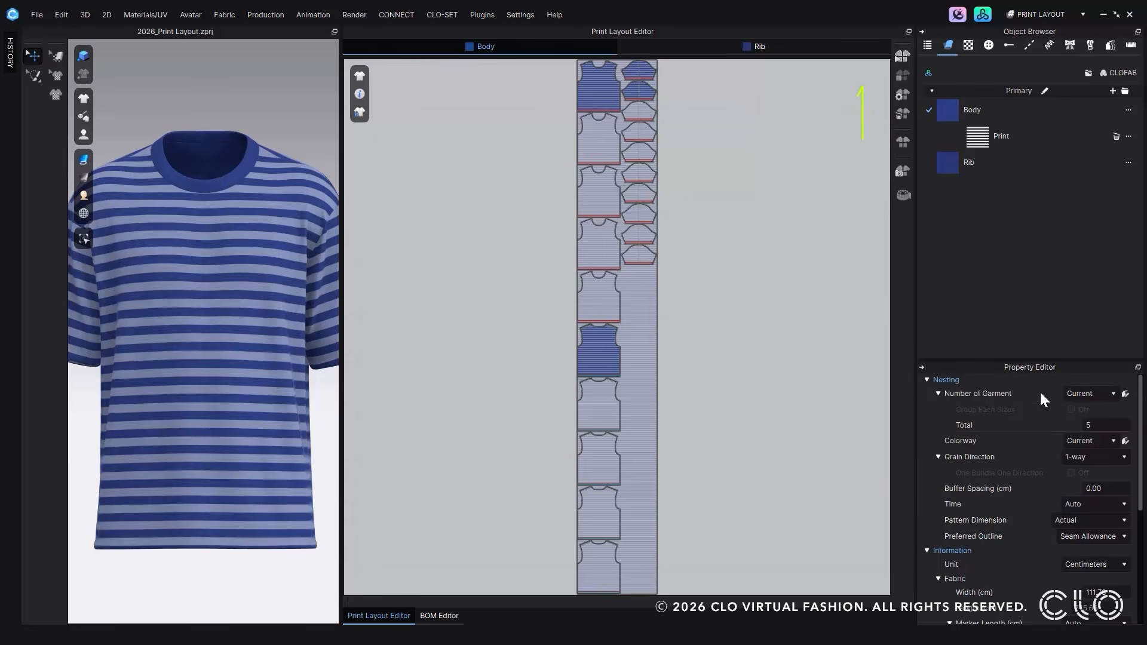
pyautogui.click(1125, 394)
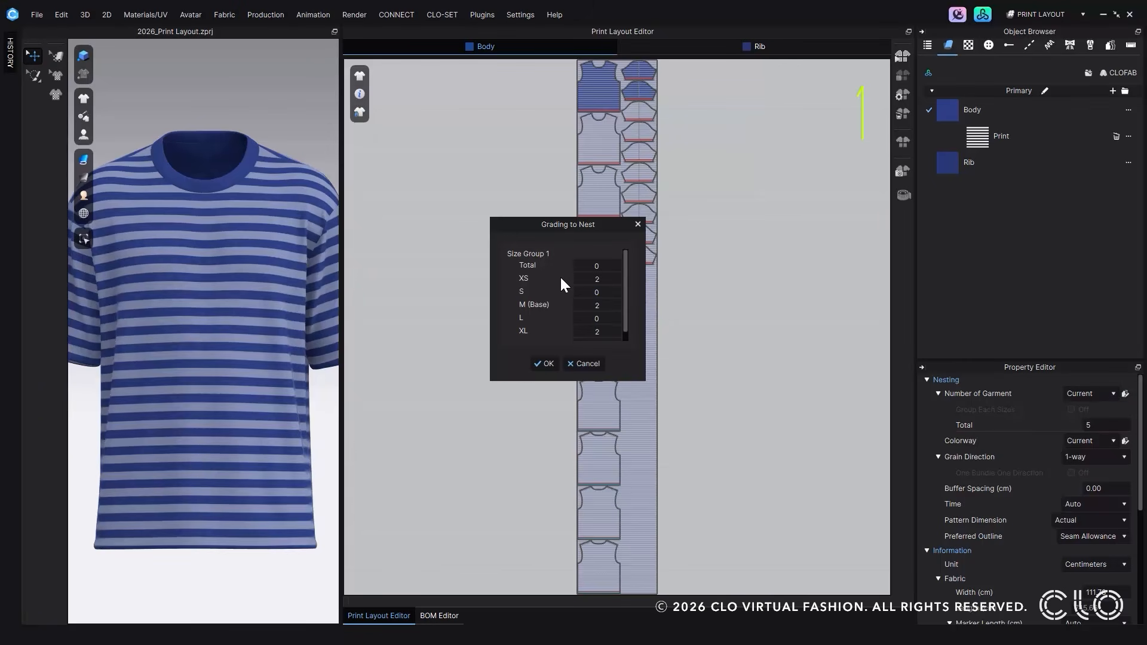
pyautogui.click(543, 364)
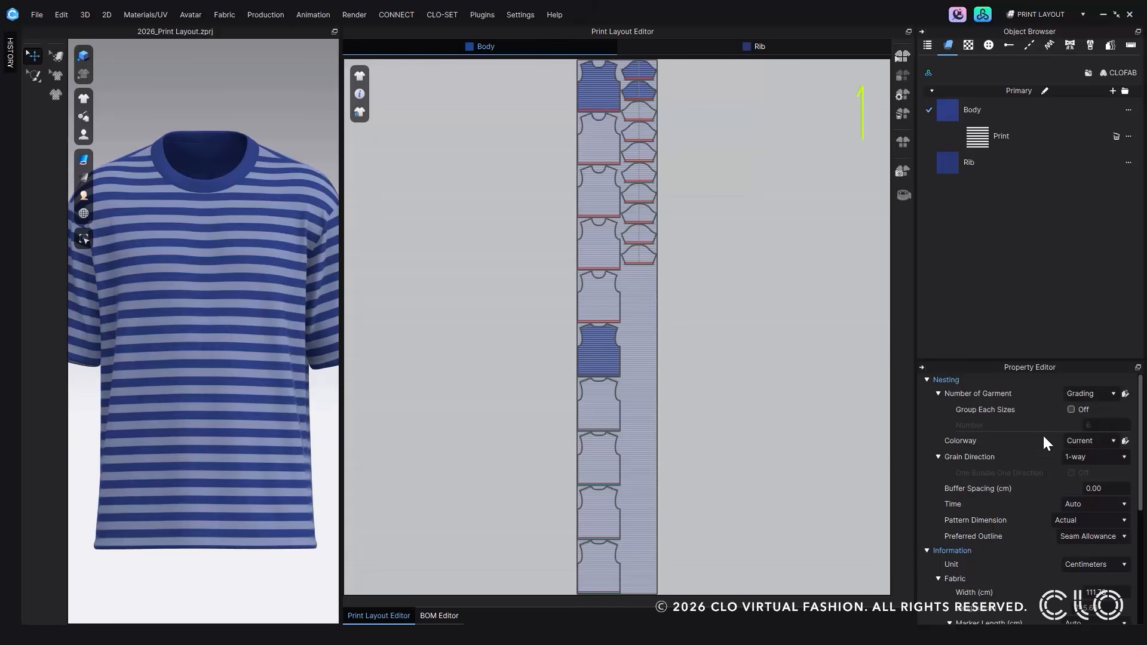
# Step: Set the grain direction to 2-way and nest the Body patterns again
pyautogui.click(1102, 463)
pyautogui.click(1102, 480)
pyautogui.click(1084, 457)
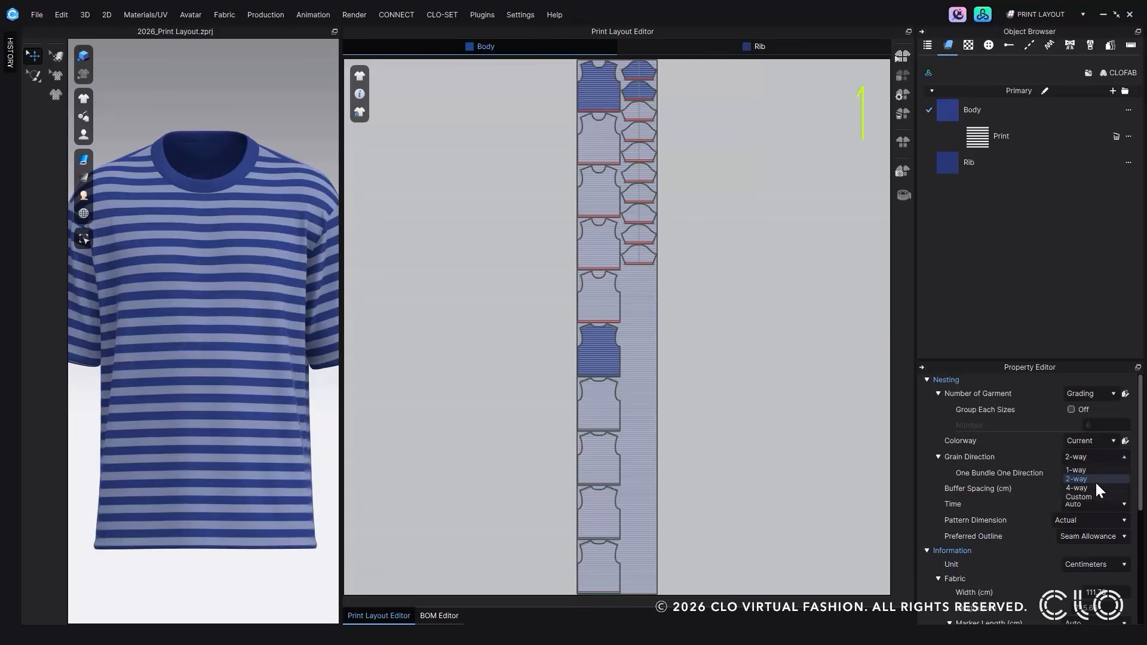
pyautogui.click(1105, 457)
pyautogui.click(909, 55)
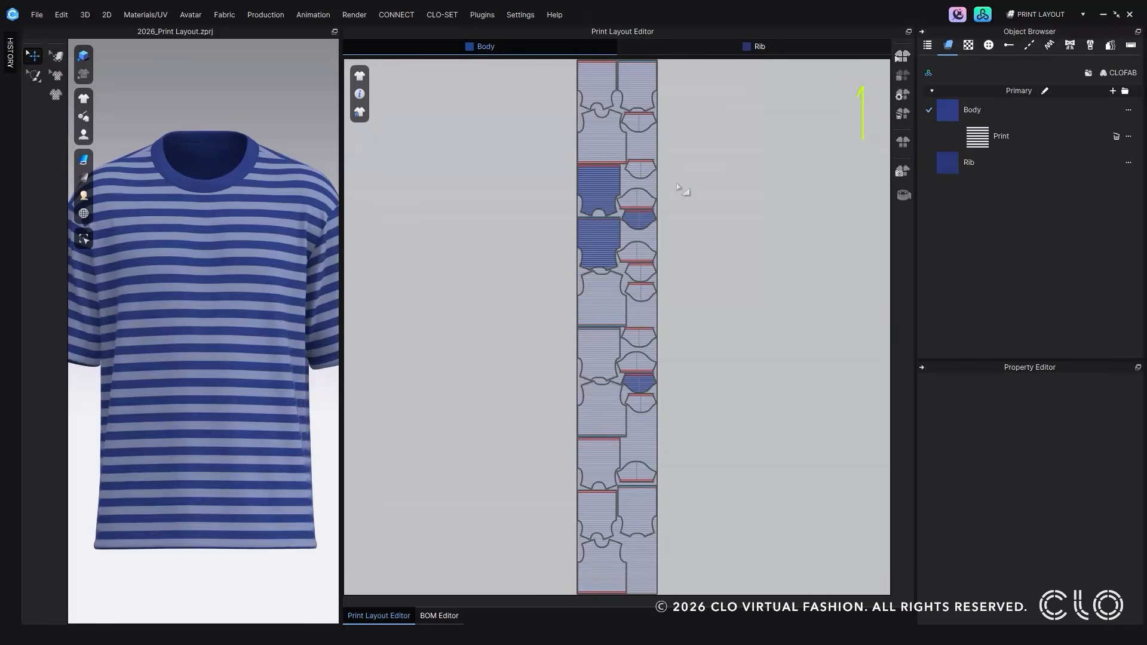
# Step: Show random grading colors and grainlines on the nested patterns
pyautogui.moveTo(359, 77)
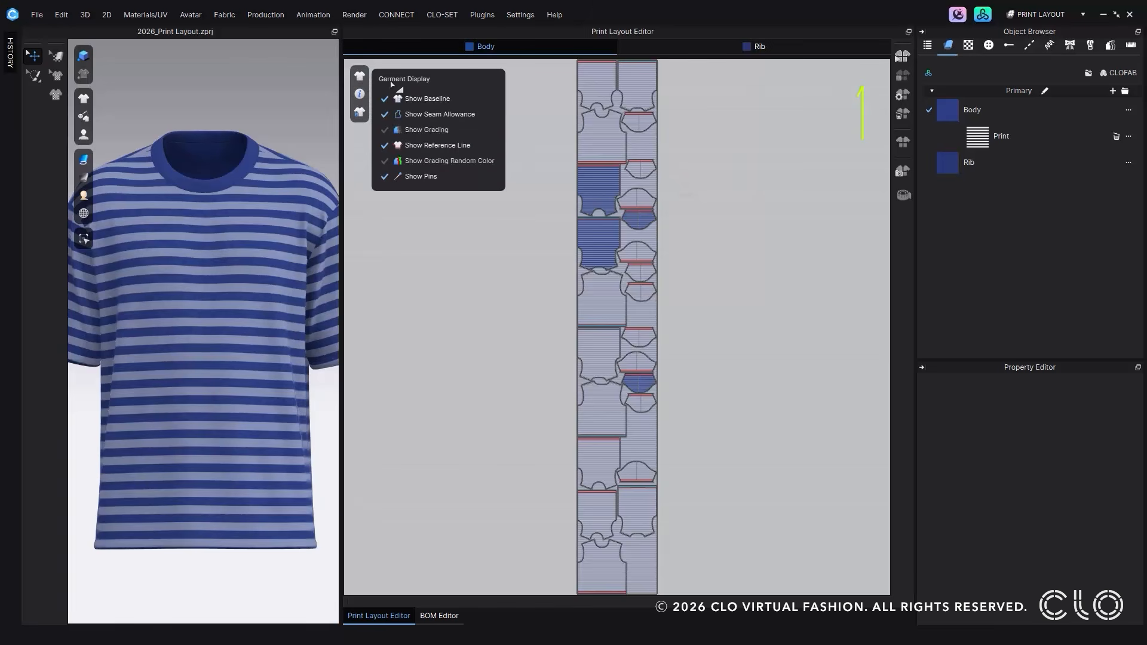
pyautogui.click(400, 162)
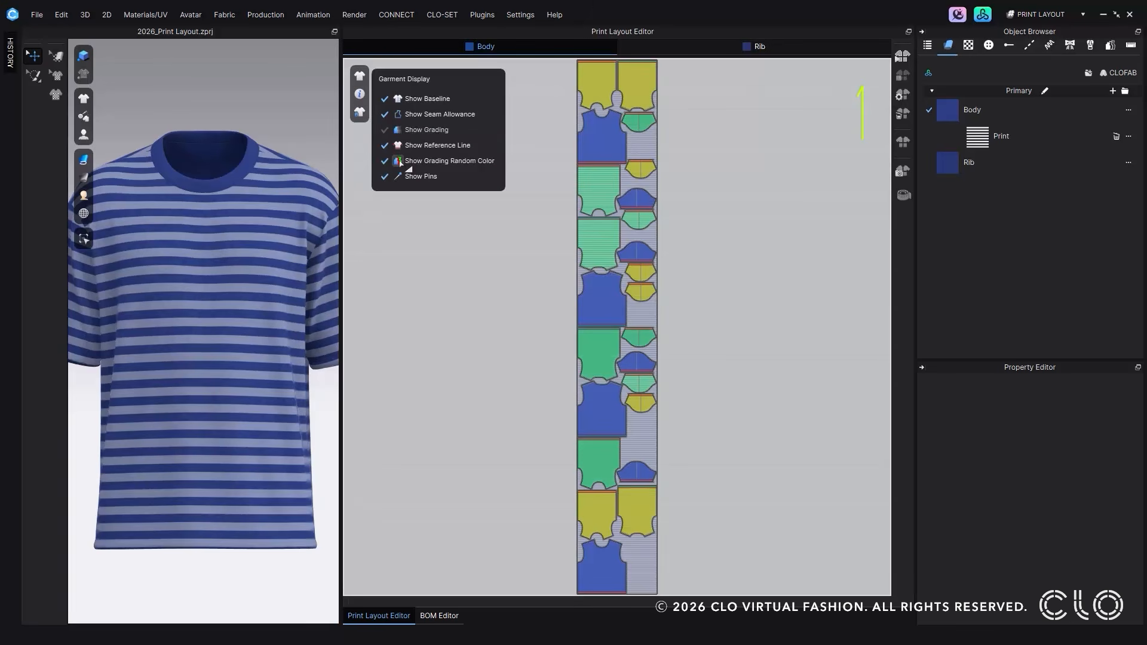
pyautogui.moveTo(361, 96)
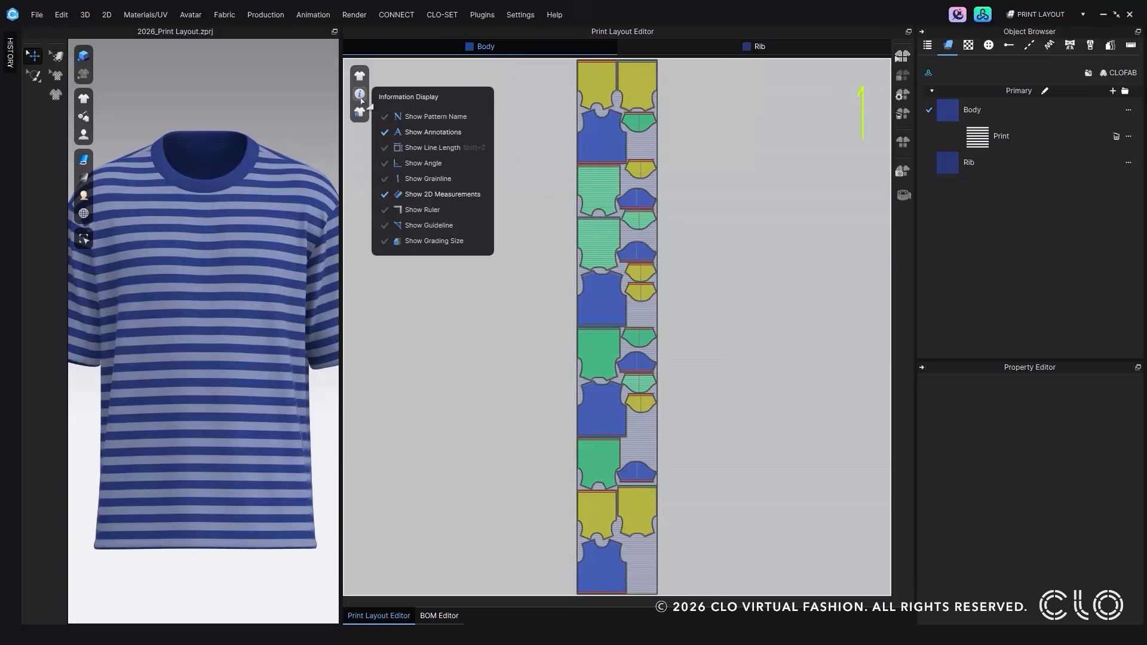
pyautogui.click(397, 179)
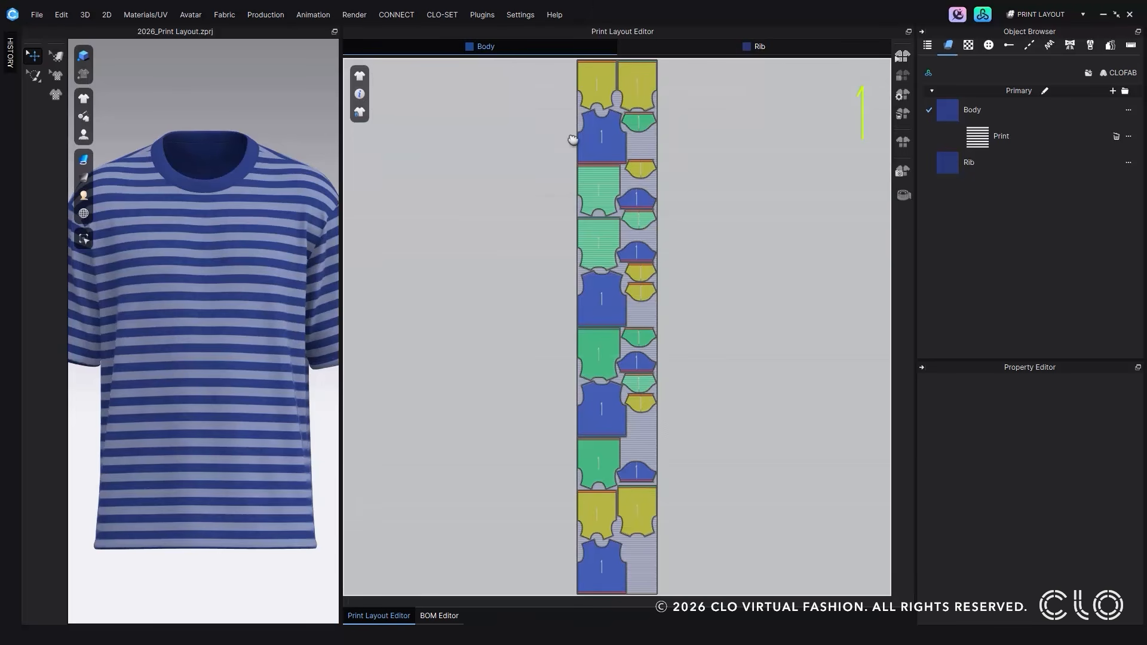
# Step: Select individual body and sleeve pieces in the layout to examine their sizes and grain orientation
pyautogui.scroll(4, 583, 240)
pyautogui.moveTo(694, 411); pyautogui.dragTo(699, 338, button='middle')
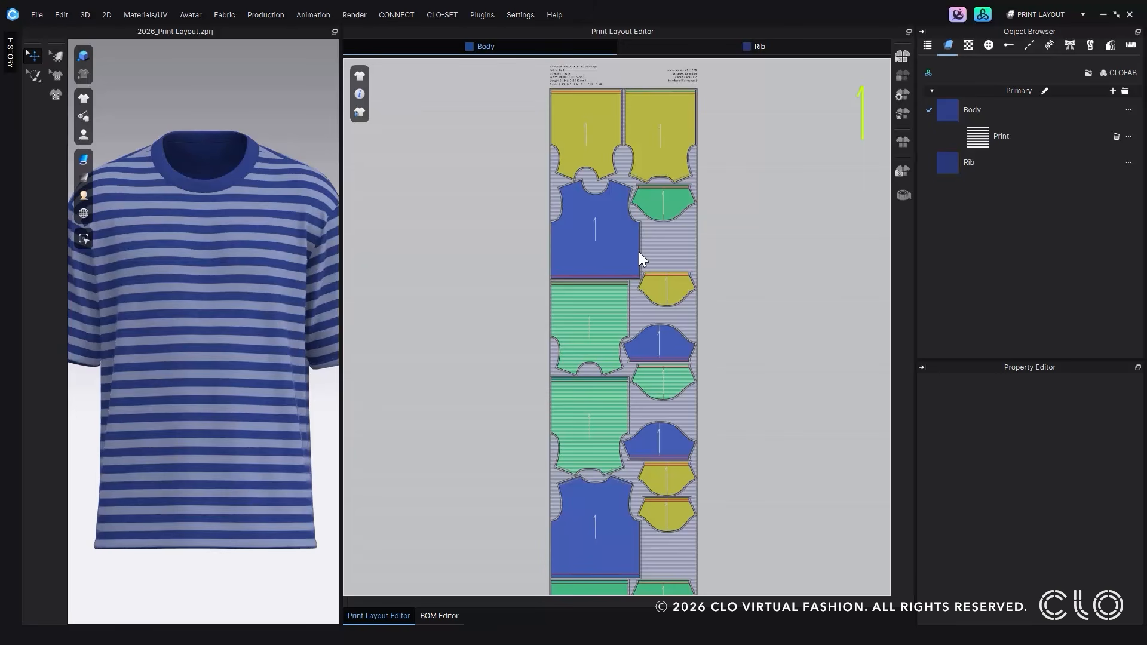
pyautogui.click(650, 338)
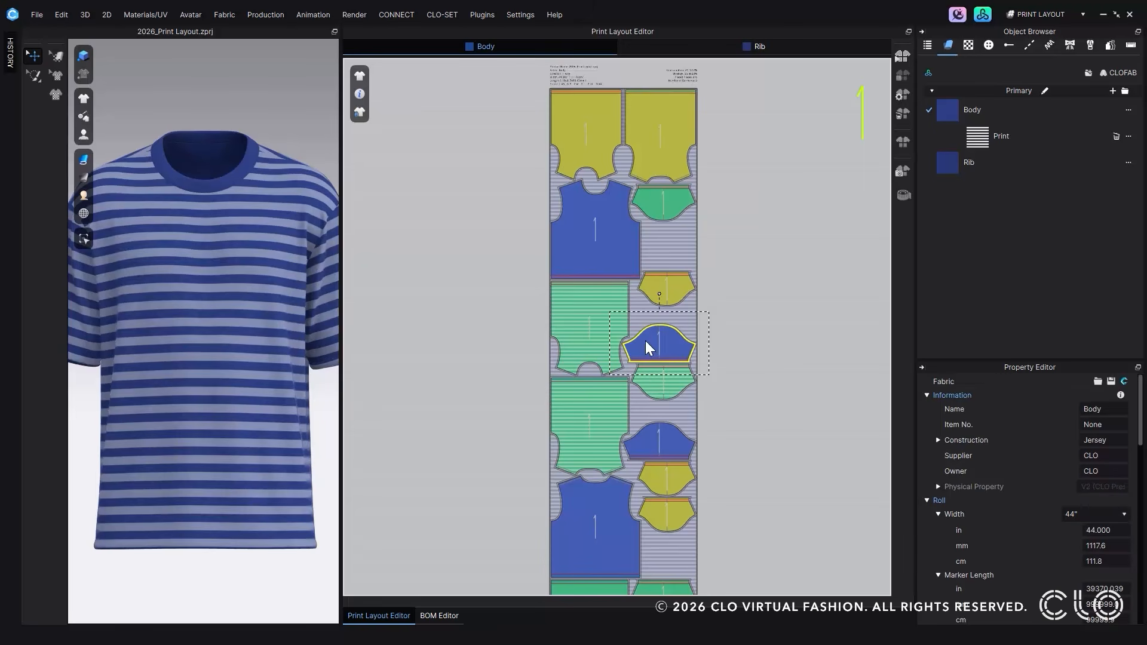
pyautogui.click(594, 545)
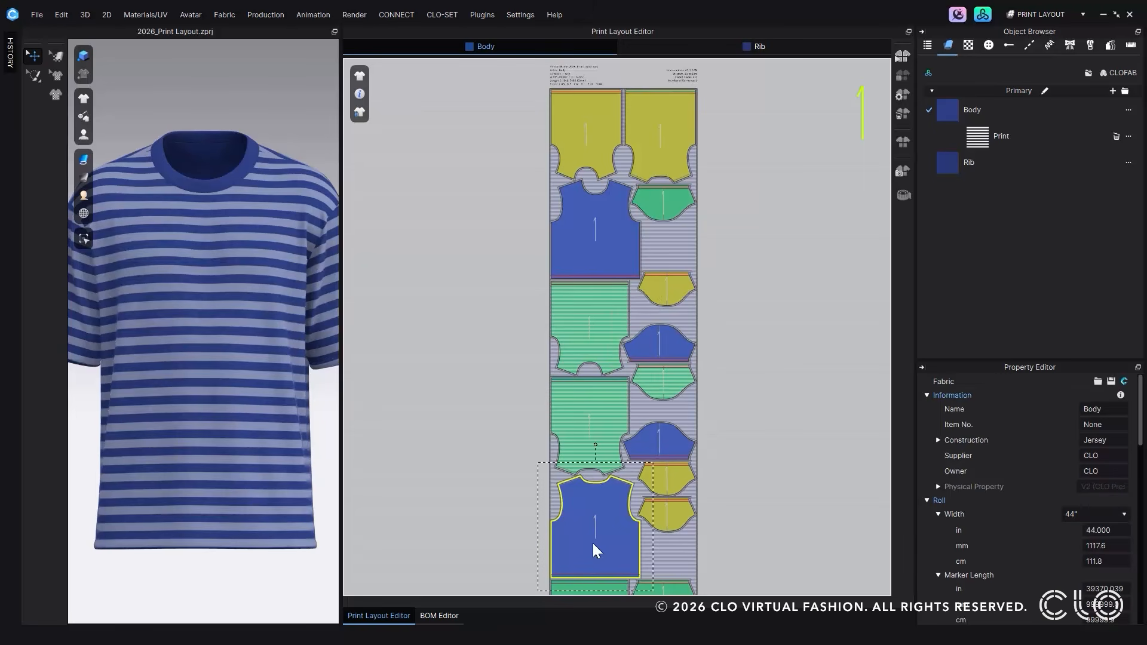
pyautogui.click(649, 188)
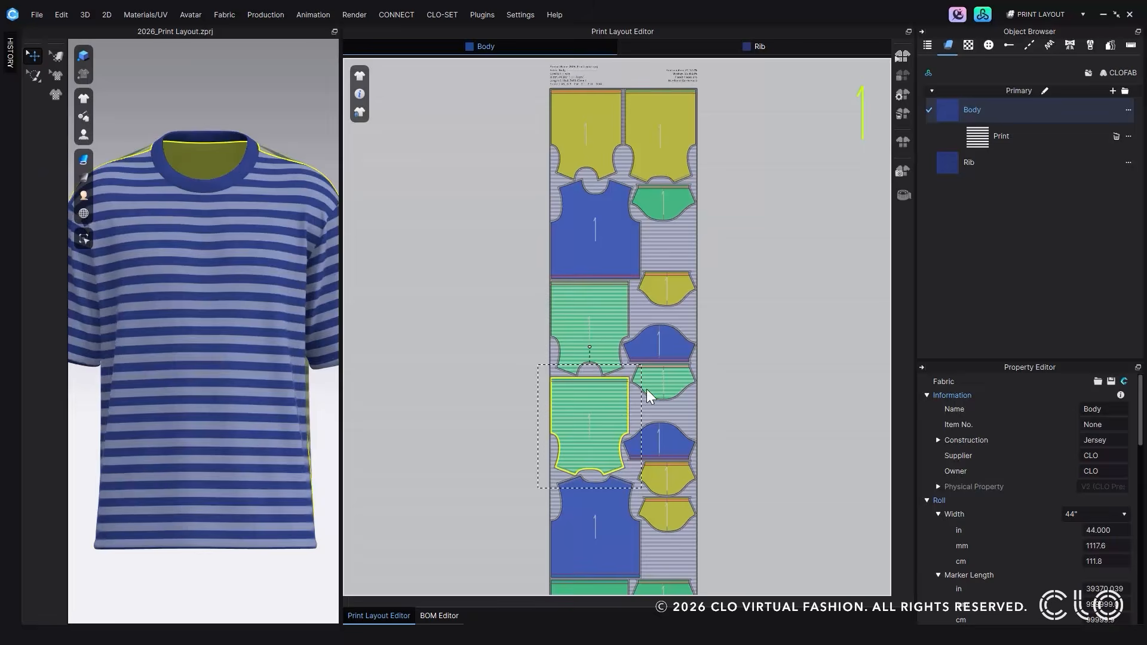
pyautogui.click(970, 139)
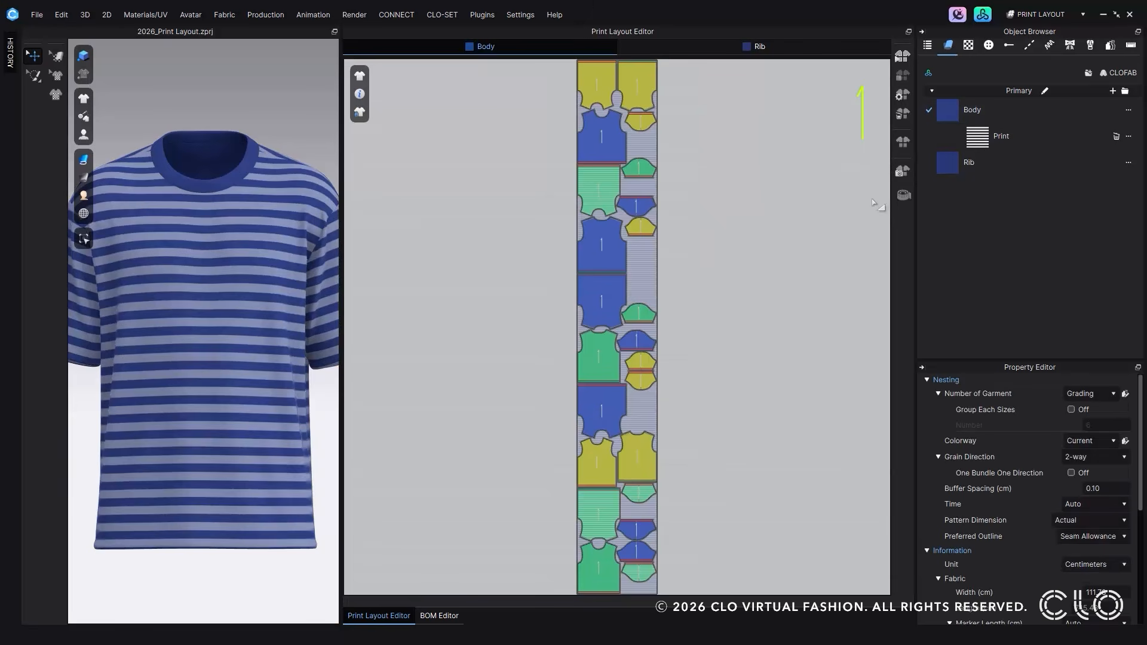
pyautogui.click(983, 127)
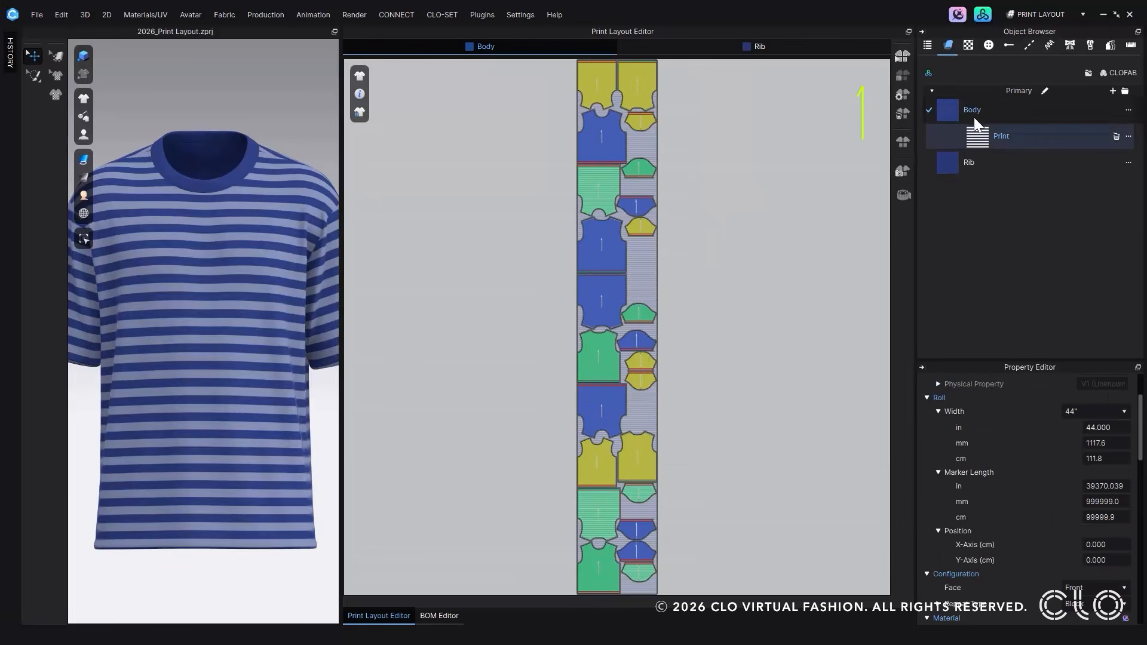
pyautogui.click(967, 114)
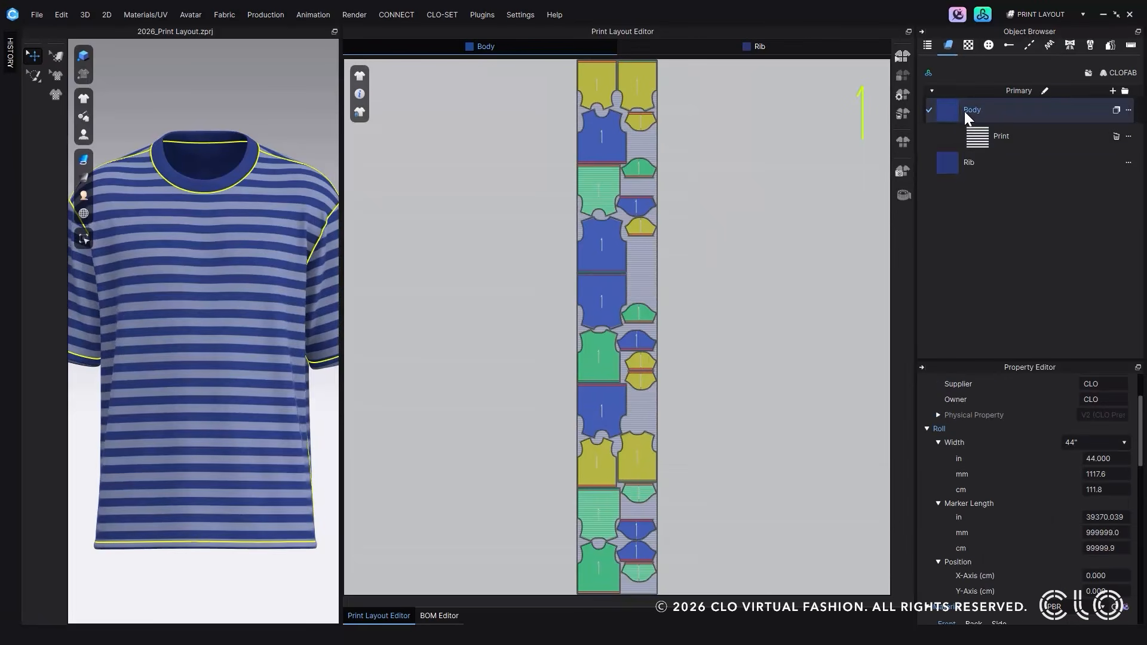
pyautogui.click(809, 224)
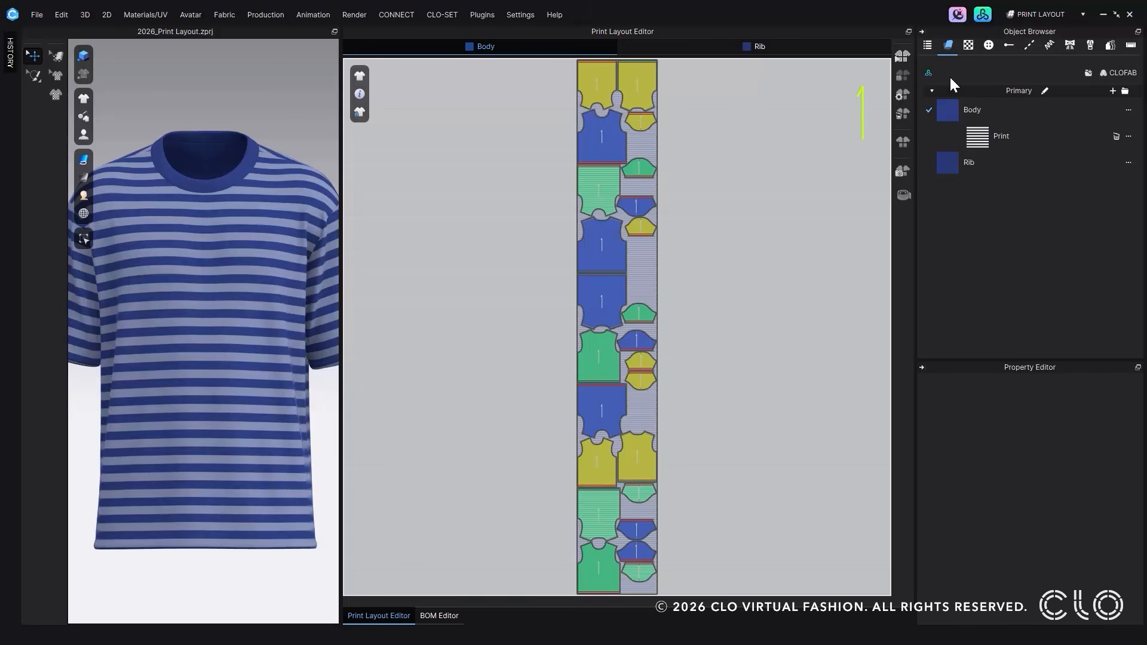
# Step: Set the preferred outline to Pattern Outline, nest the patterns, and inspect the spacing in the Rib and Body layouts
pyautogui.click(908, 95)
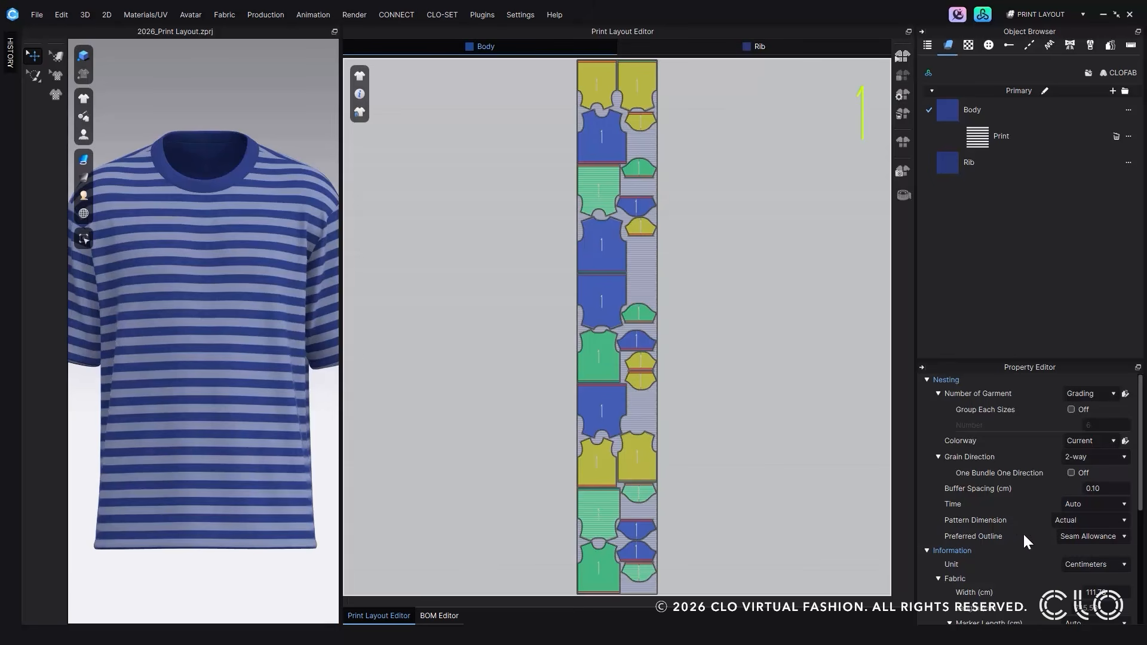
pyautogui.click(1084, 535)
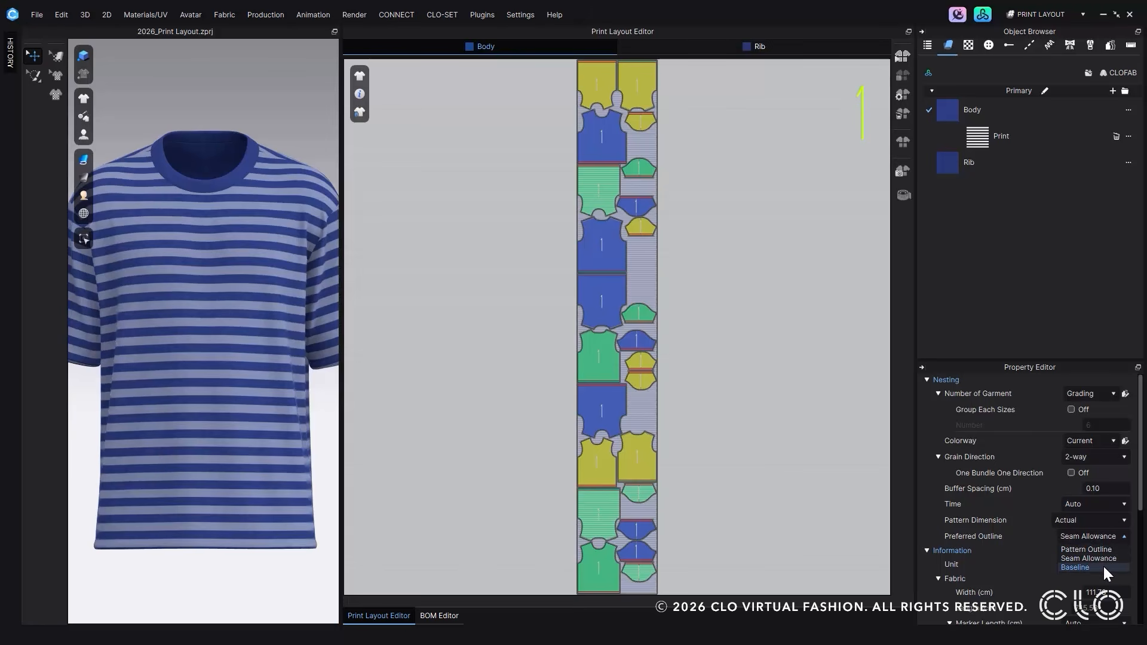
pyautogui.click(1116, 550)
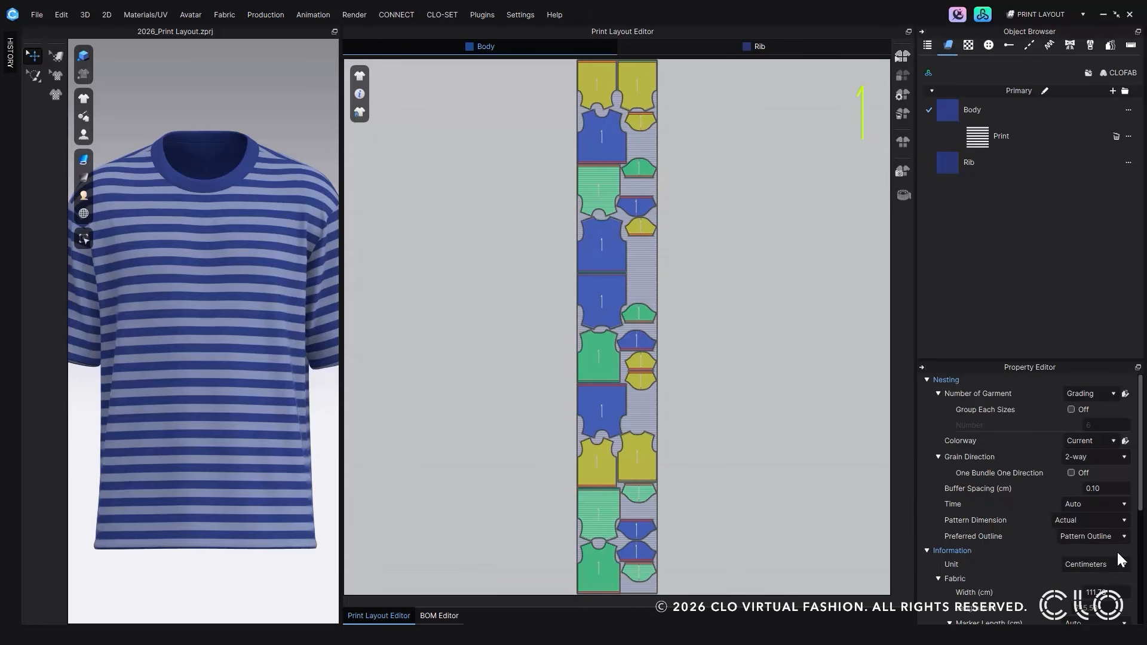
pyautogui.click(903, 55)
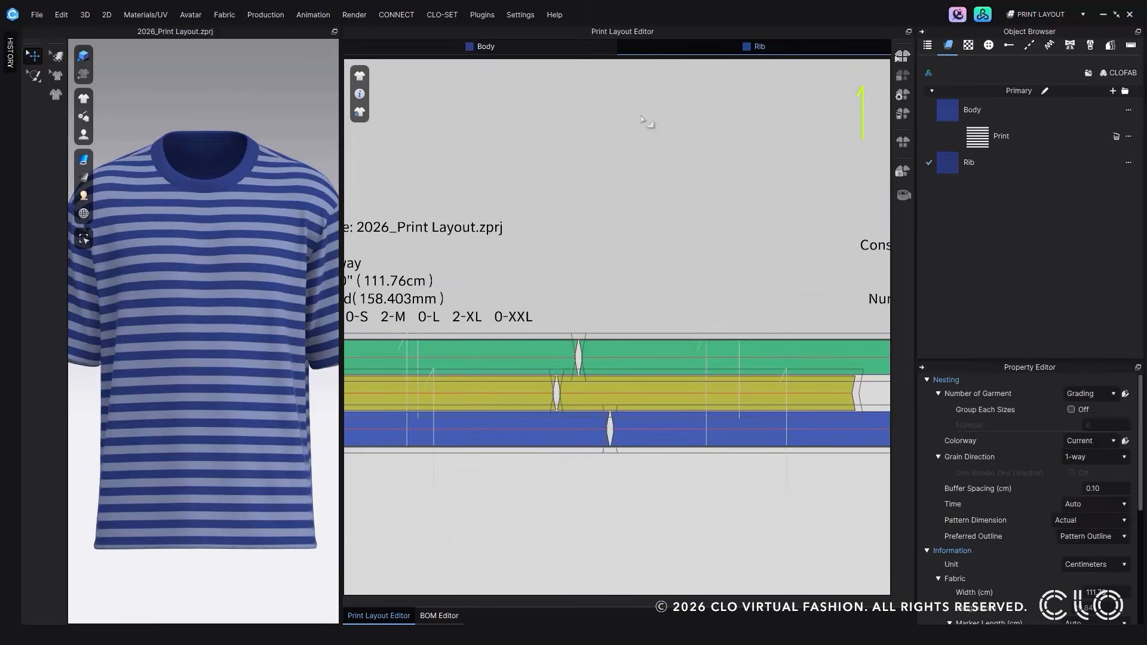
pyautogui.scroll(3, 582, 439)
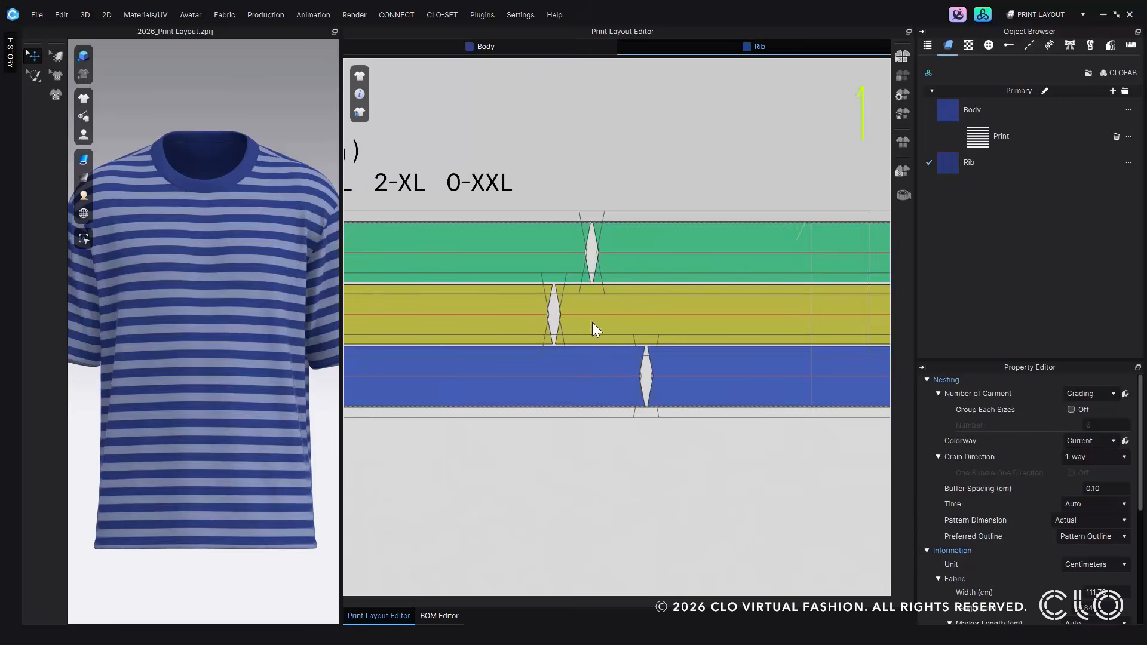
pyautogui.click(489, 46)
pyautogui.scroll(6, 593, 285)
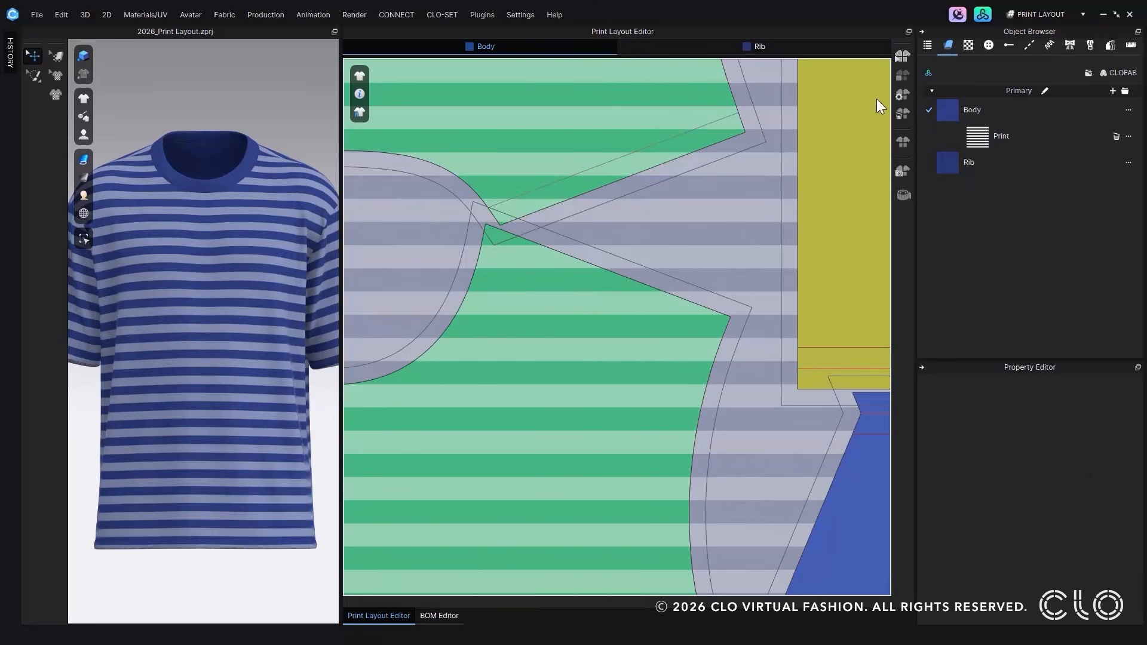
# Step: Set the Body layout's preferred outline to Seam Allowance and nest its patterns again
pyautogui.click(904, 95)
pyautogui.click(1107, 537)
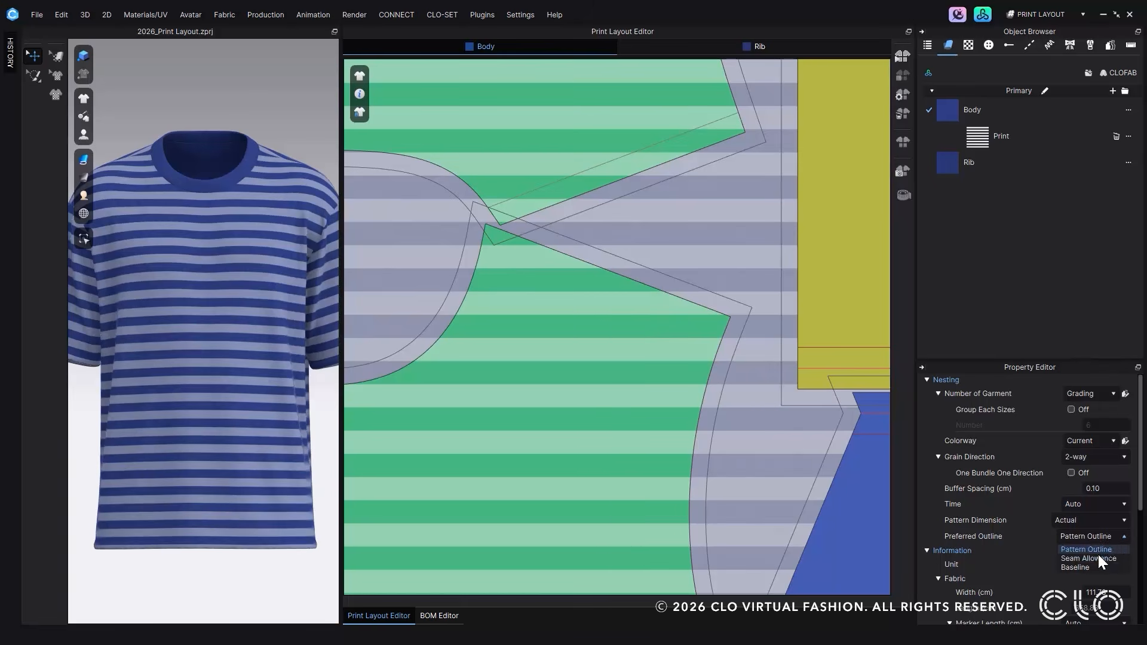
pyautogui.click(1118, 559)
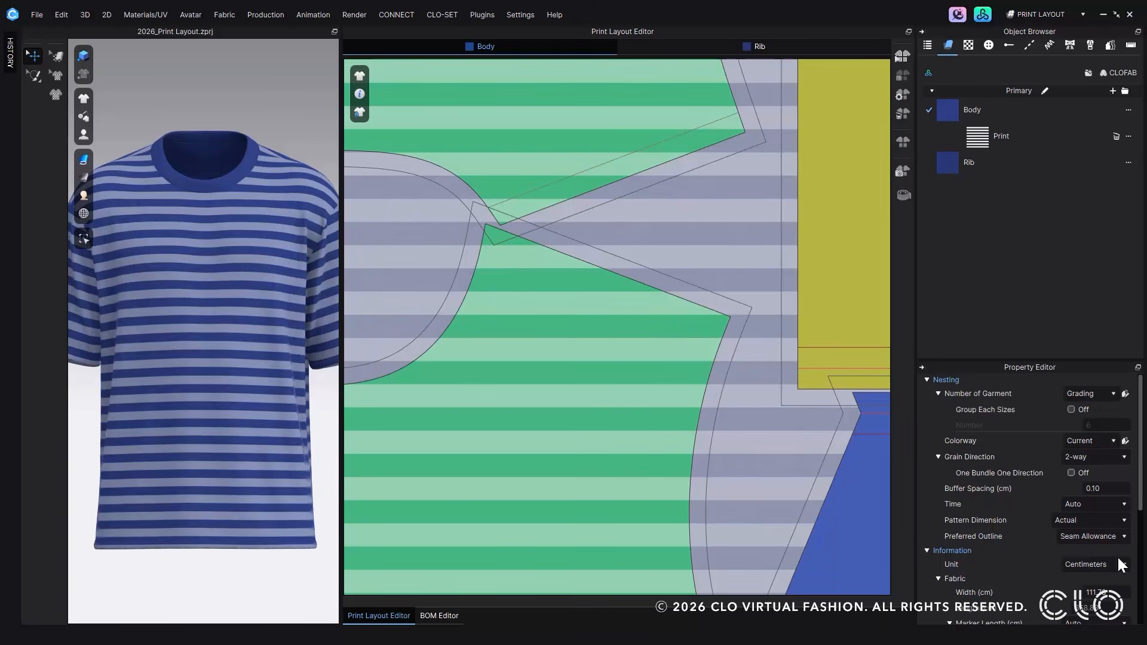
pyautogui.click(903, 58)
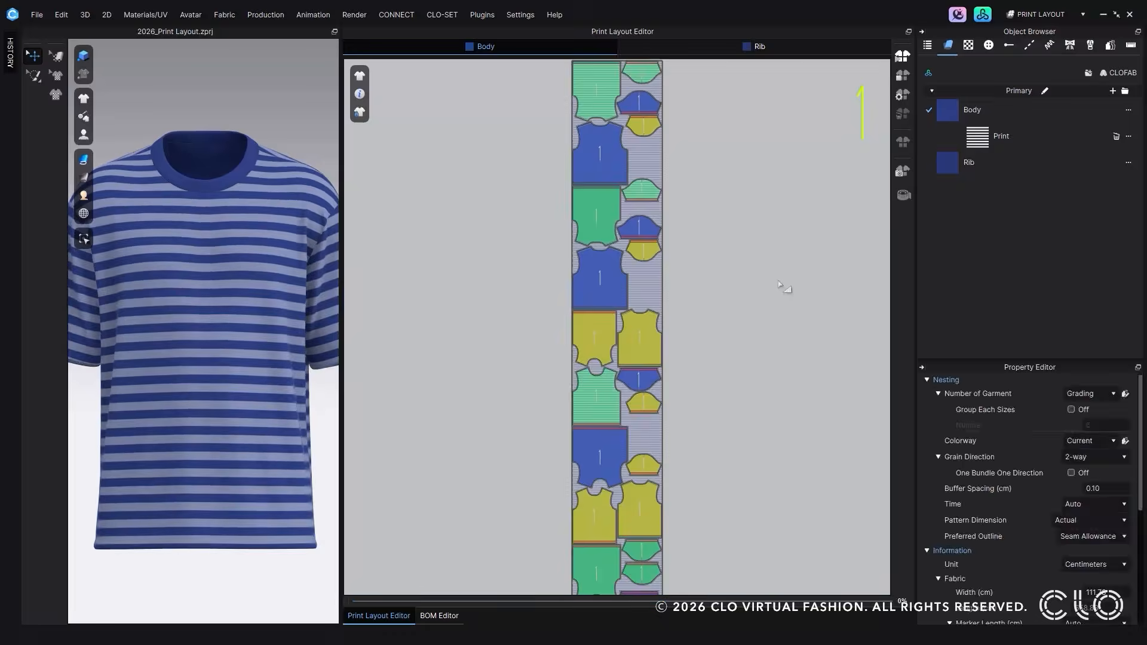
pyautogui.scroll(4, 590, 330)
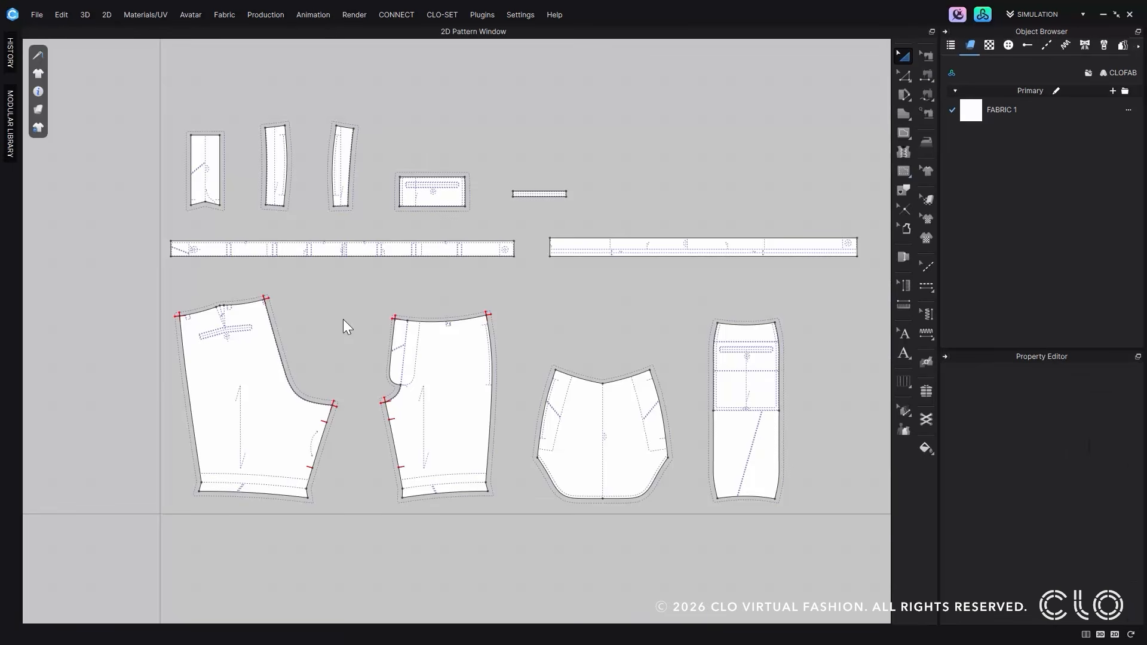
# Step: Switch the pants pattern project to Print Layout mode and show its nesting properties
pyautogui.click(1038, 13)
pyautogui.click(1036, 39)
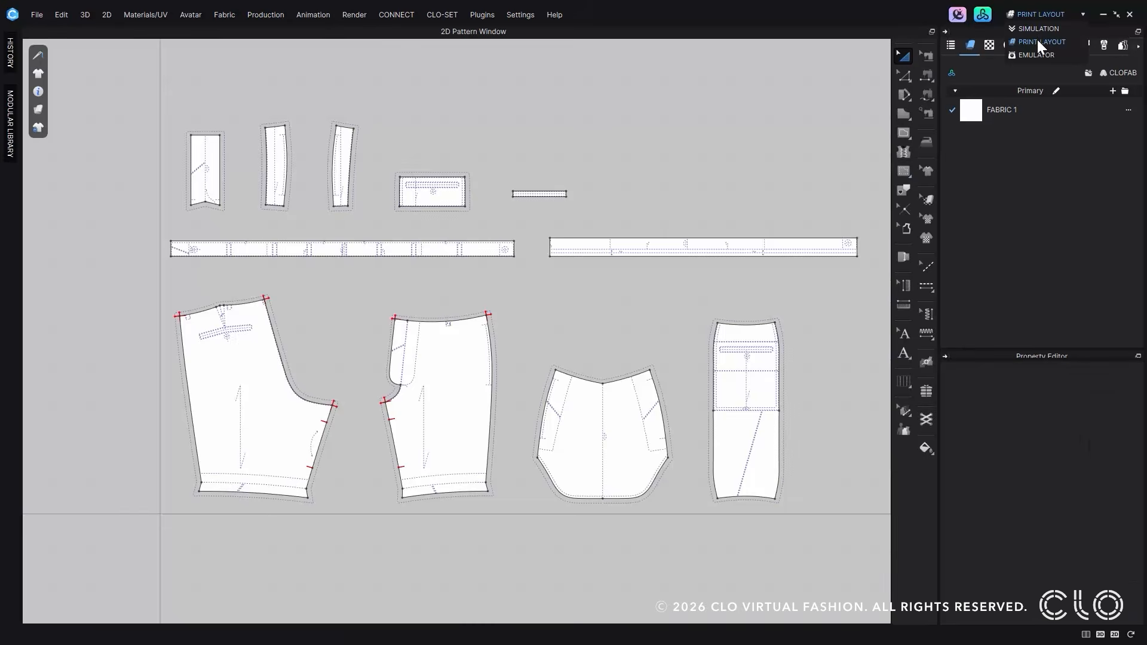
pyautogui.click(926, 96)
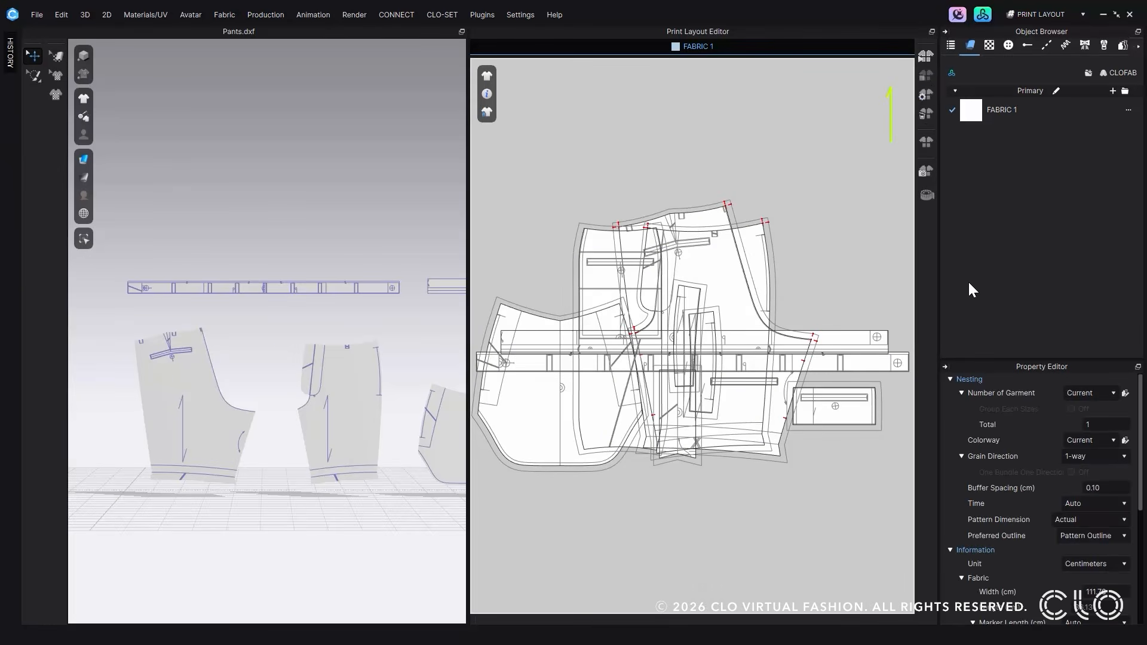
# Step: Set the preferred outline to Baseline and nest the pants patterns on FABRIC 1
pyautogui.click(1085, 536)
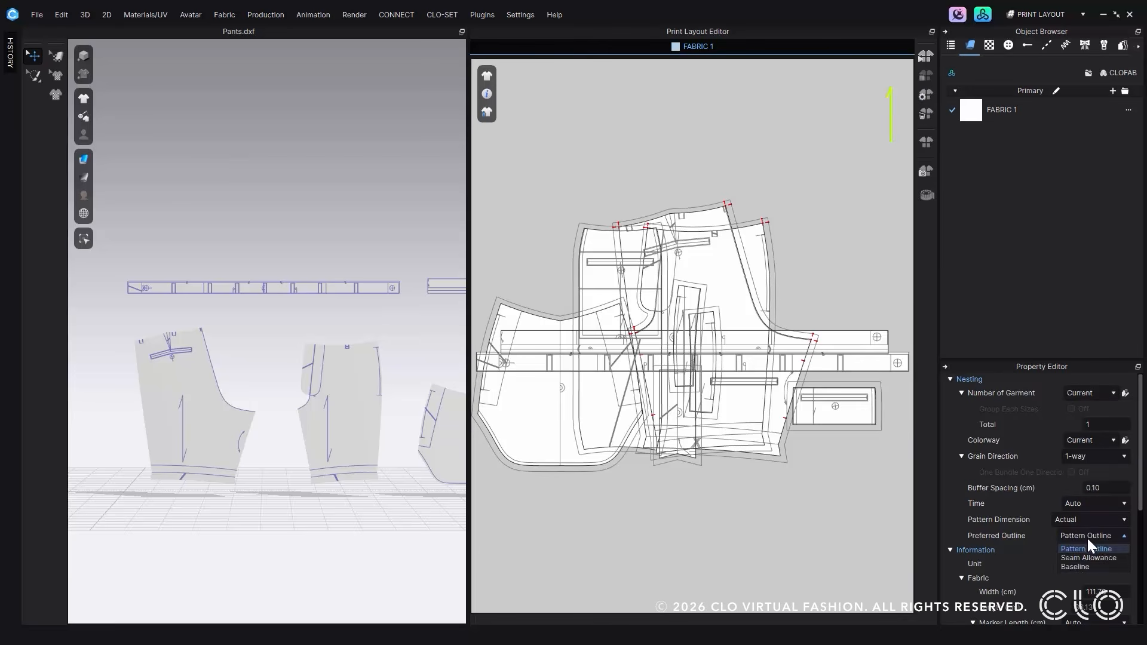
pyautogui.click(1109, 564)
pyautogui.click(926, 54)
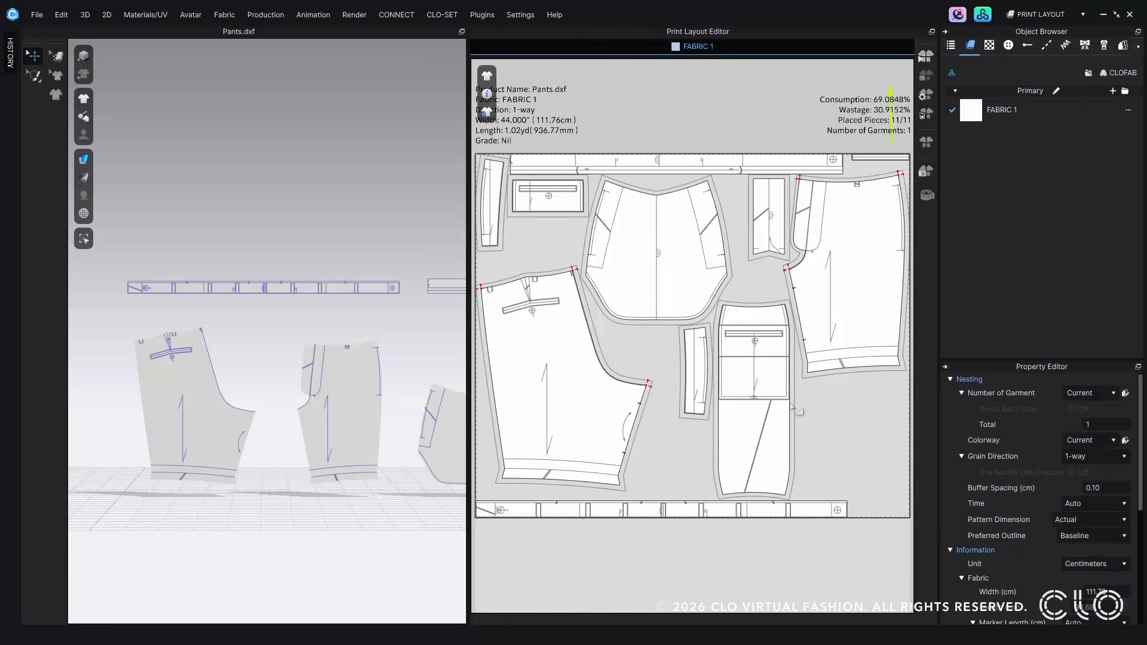
pyautogui.scroll(5, 541, 322)
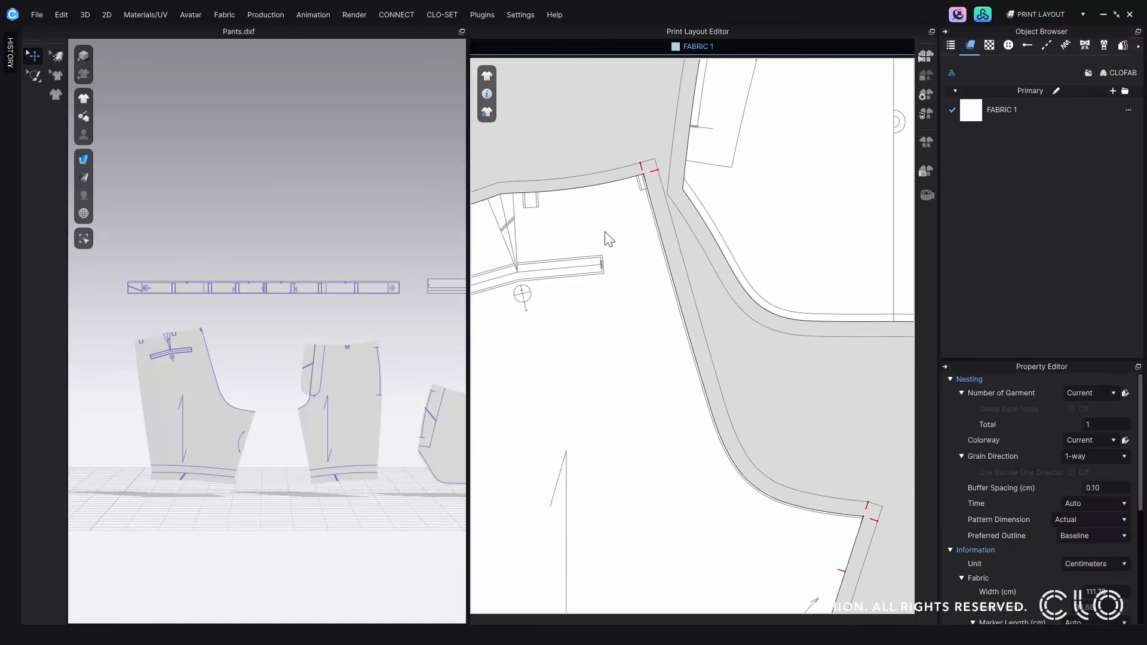
pyautogui.scroll(-1, 642, 242)
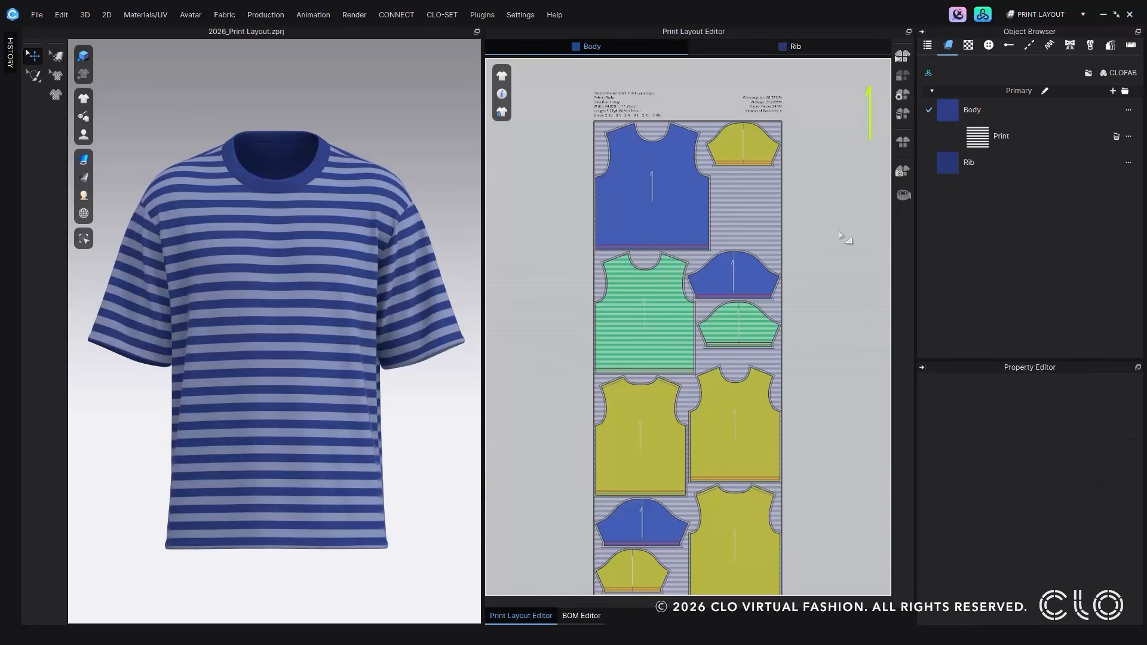
# Step: Measure point to point from the fabric's side edge to the shoulder corner of the first blue body pattern
pyautogui.click(897, 197)
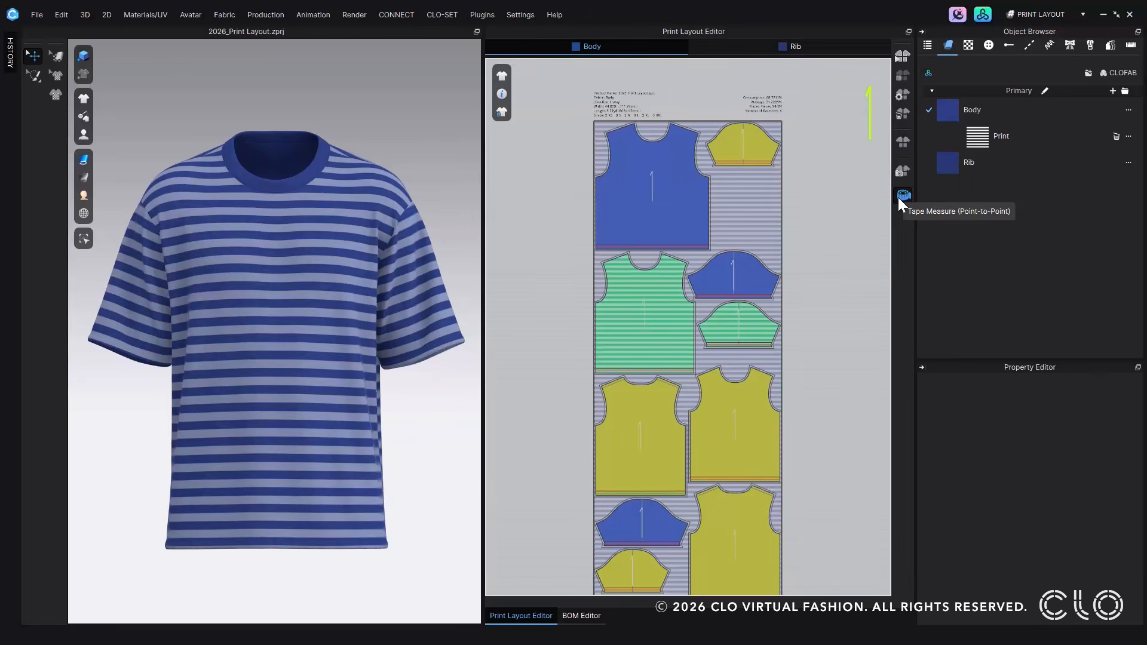
pyautogui.scroll(5, 644, 144)
pyautogui.moveTo(621, 158); pyautogui.dragTo(690, 261, button='middle')
pyautogui.scroll(5, 550, 228)
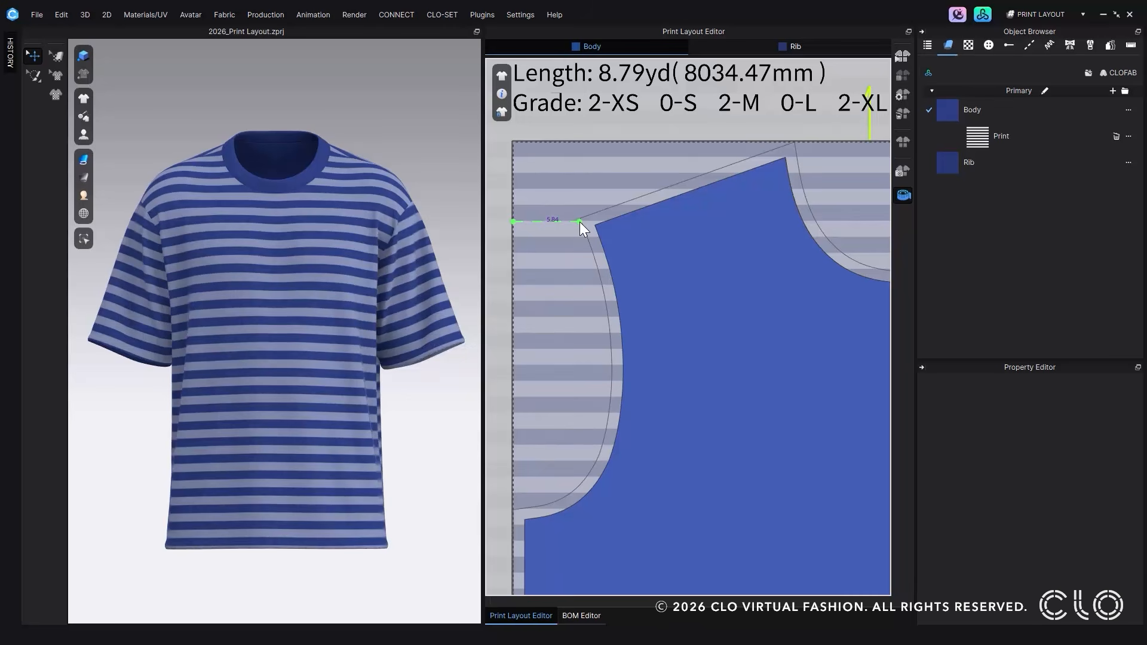
pyautogui.click(564, 313)
pyautogui.click(899, 200)
# Step: Select the first blue body pattern in the layout and examine its available rotation options
pyautogui.scroll(-5, 585, 306)
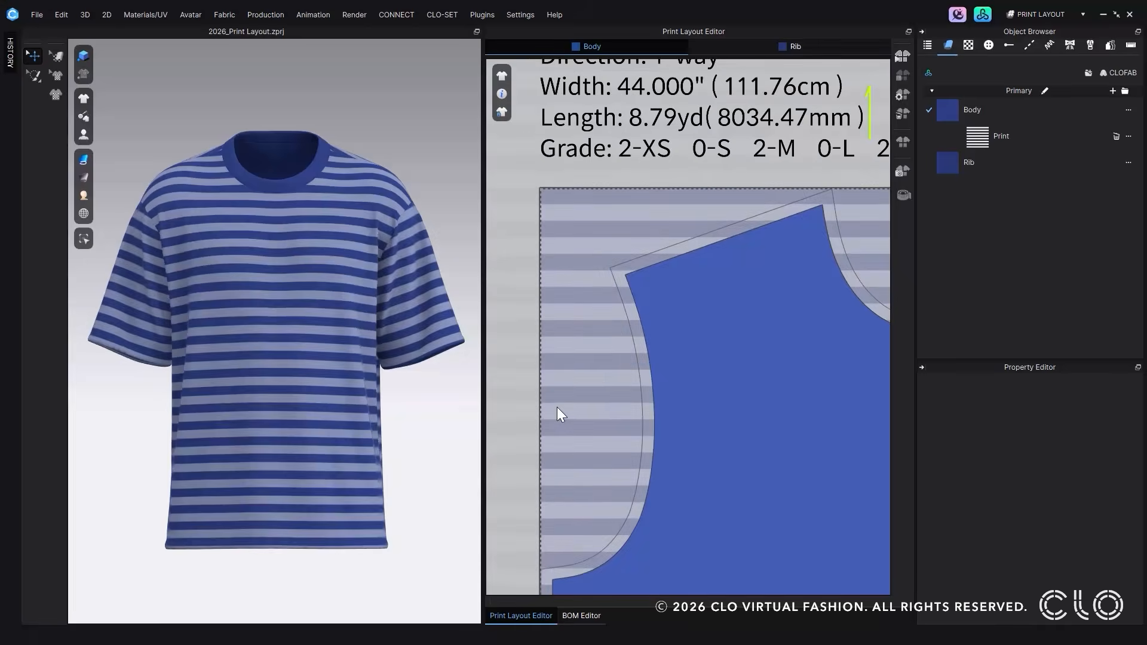
pyautogui.click(626, 425)
pyautogui.scroll(-3, 626, 425)
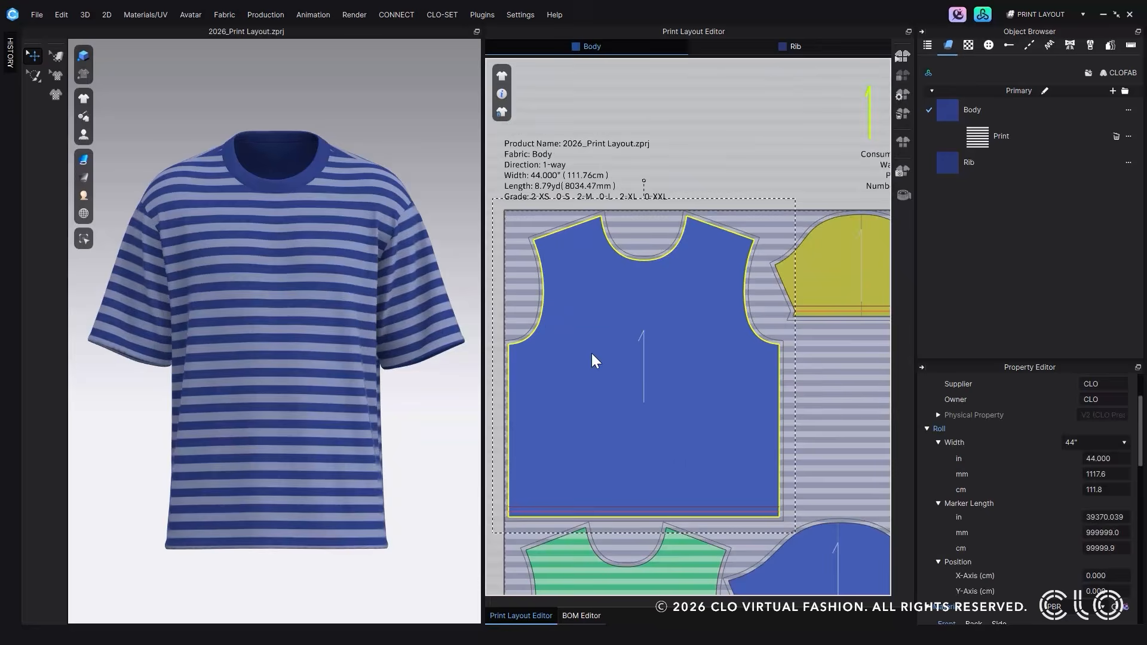
pyautogui.rightClick(586, 366)
pyautogui.moveTo(607, 371)
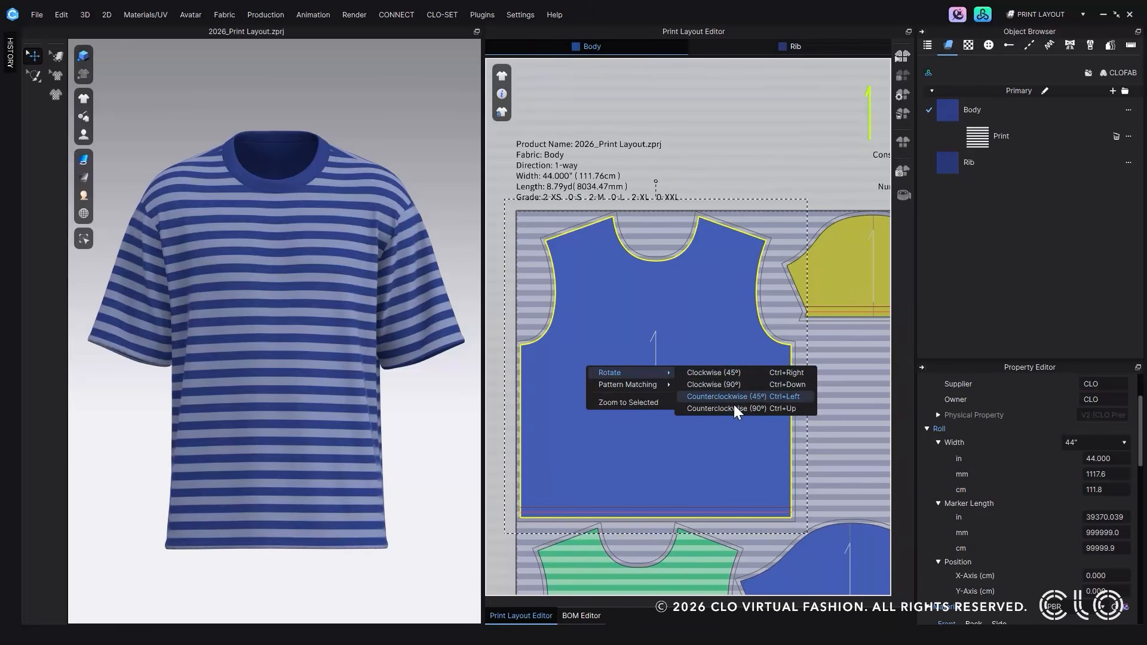
pyautogui.click(708, 290)
# Step: Add the adjacent yellow sleeve to the selected blue body pattern and rotate both clockwise and counterclockwise in 45° increments
pyautogui.scroll(-1, 747, 351)
pyautogui.moveTo(813, 296); pyautogui.dragTo(761, 289, button='middle')
pyautogui.keyDown('shift'); pyautogui.click(761, 290); pyautogui.keyUp('shift')
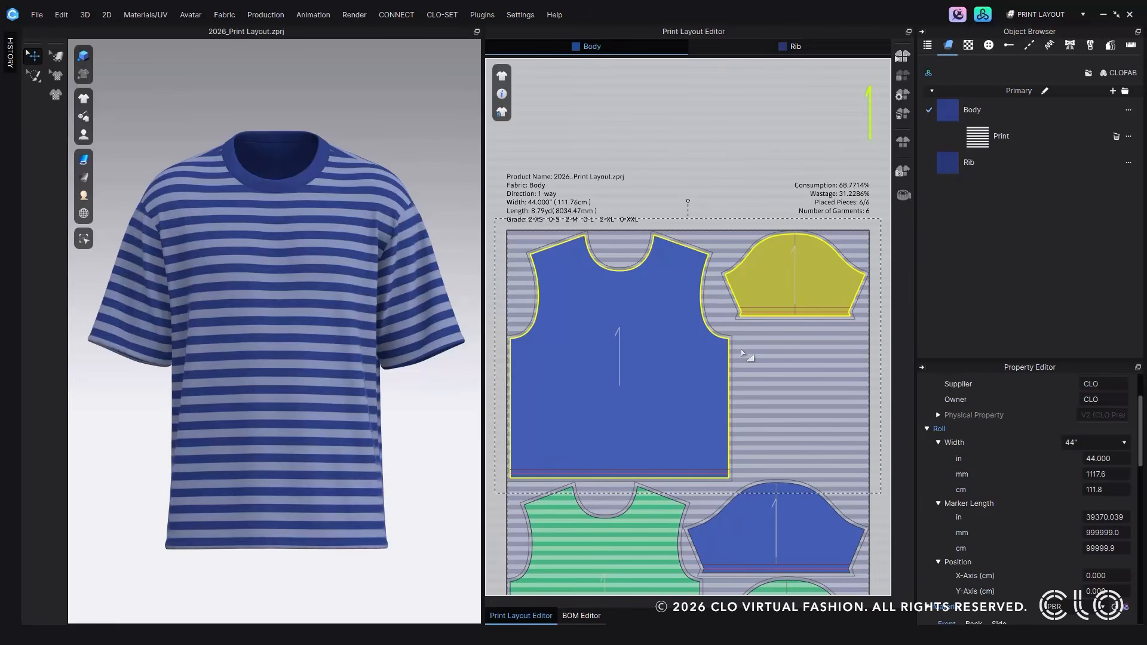
pyautogui.press(']')
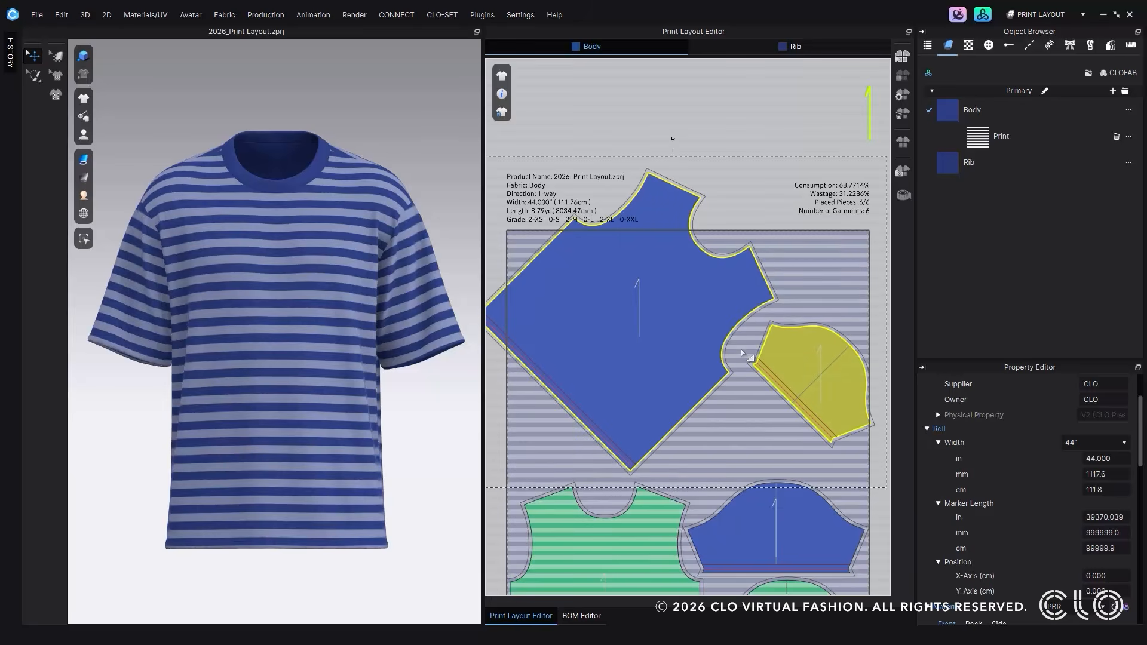
pyautogui.press('[')
pyautogui.press('[')
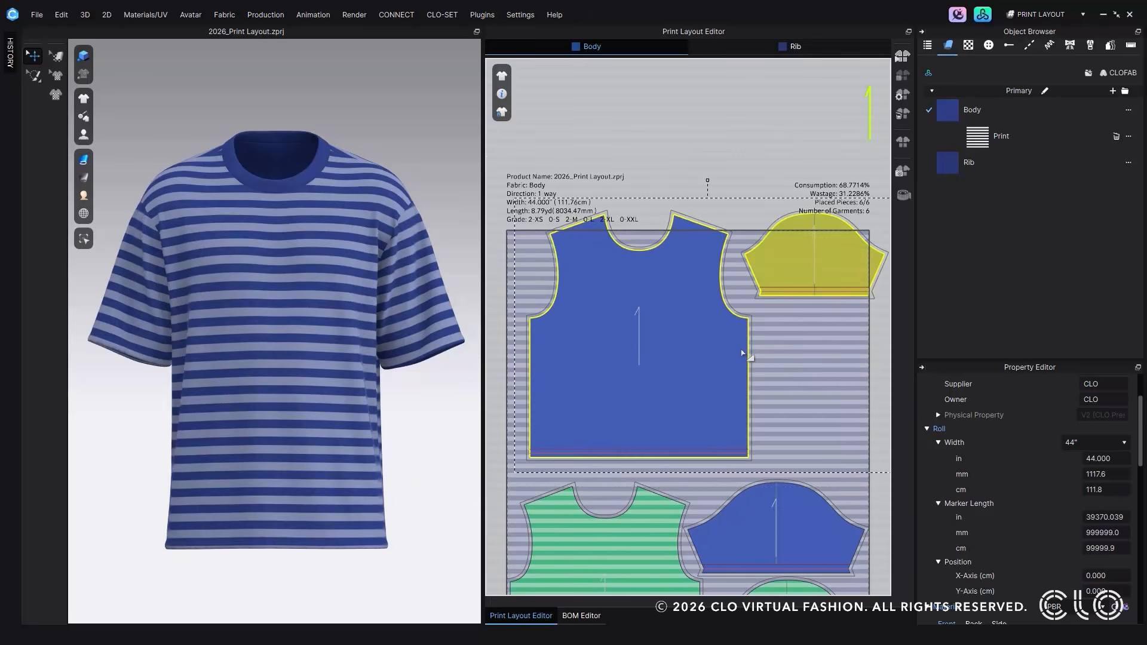
pyautogui.press(']')
pyautogui.press(']')
pyautogui.press('[')
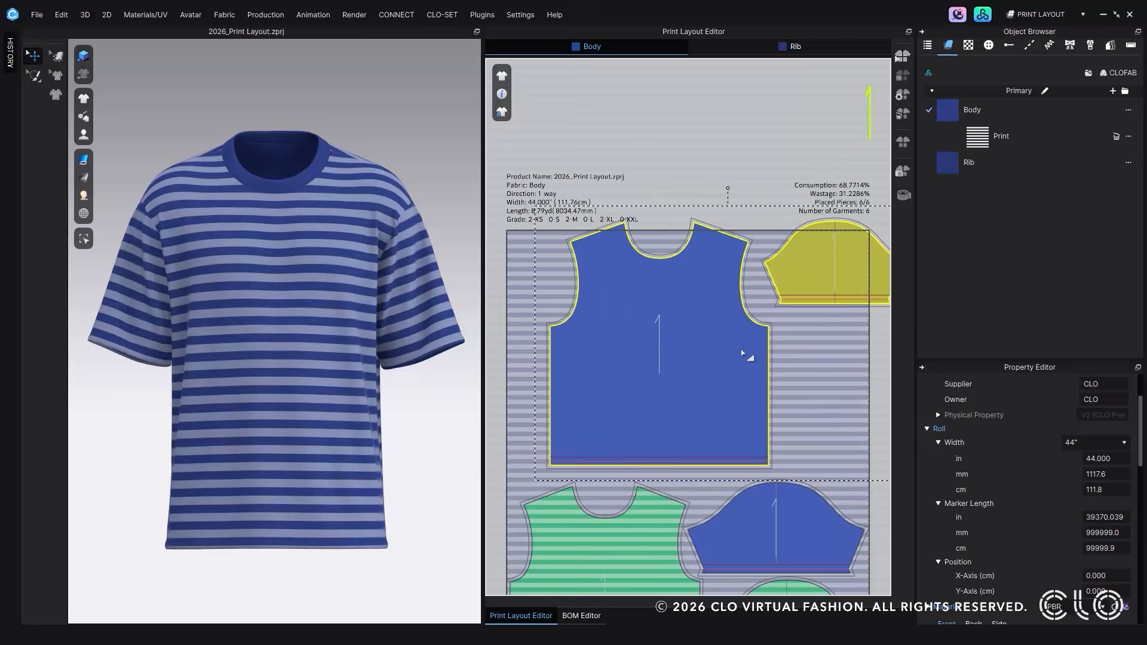
pyautogui.hotkey('shift', '[')
pyautogui.hotkey('shift', ']')
pyautogui.hotkey('shift', ']')
pyautogui.hotkey('shift', '[')
pyautogui.hotkey('shift', '[')
pyautogui.hotkey('shift', ']')
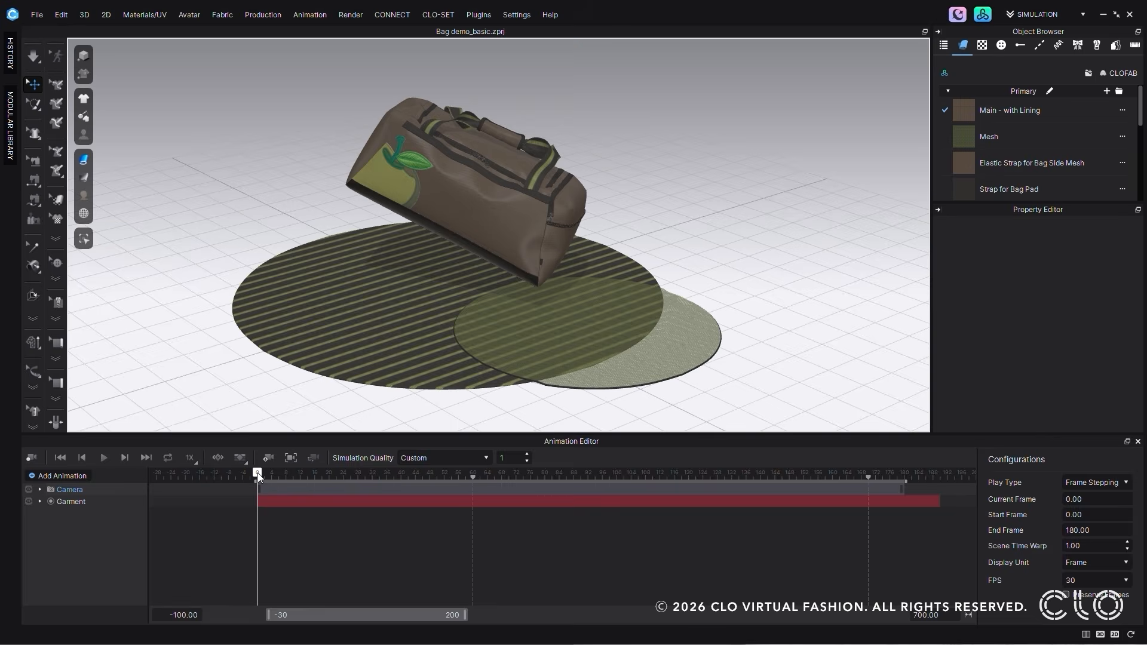
# Step: Scrub through the bag animation and add a marker named "Start here" at frame 4
pyautogui.moveTo(260, 472); pyautogui.dragTo(456, 476)
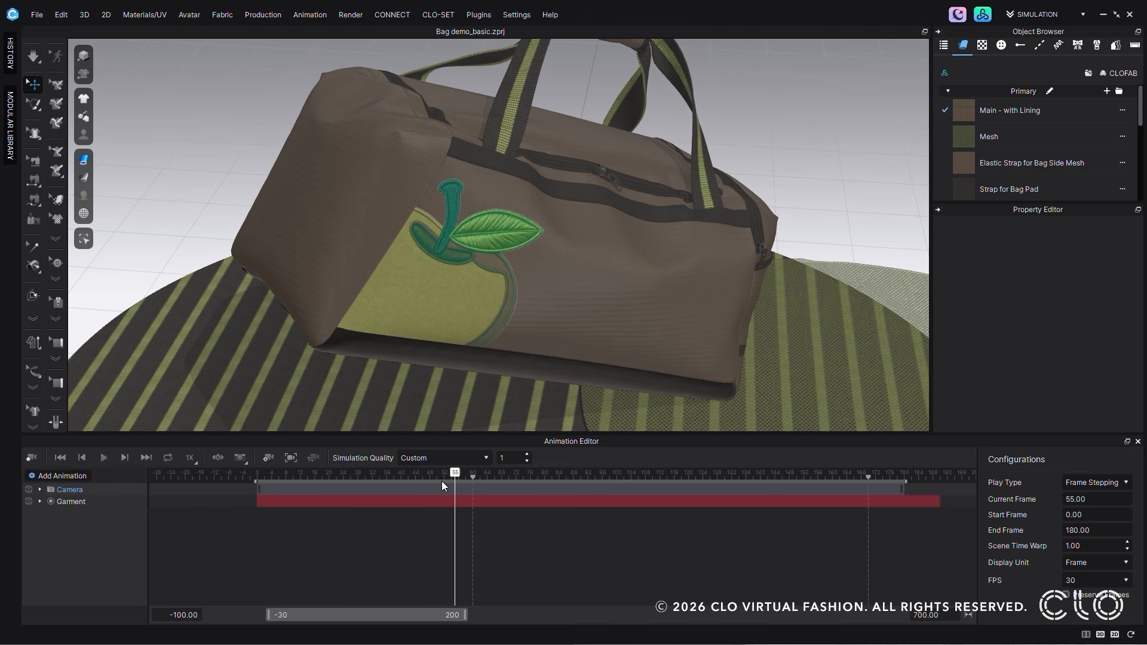
pyautogui.click(272, 473)
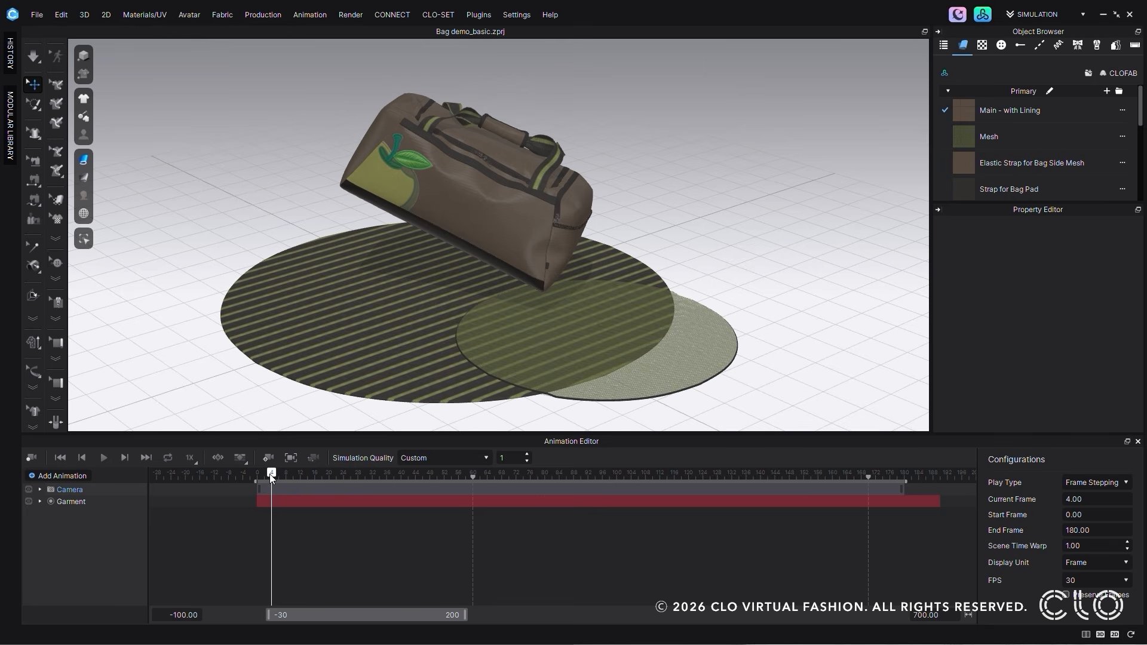
pyautogui.rightClick(273, 475)
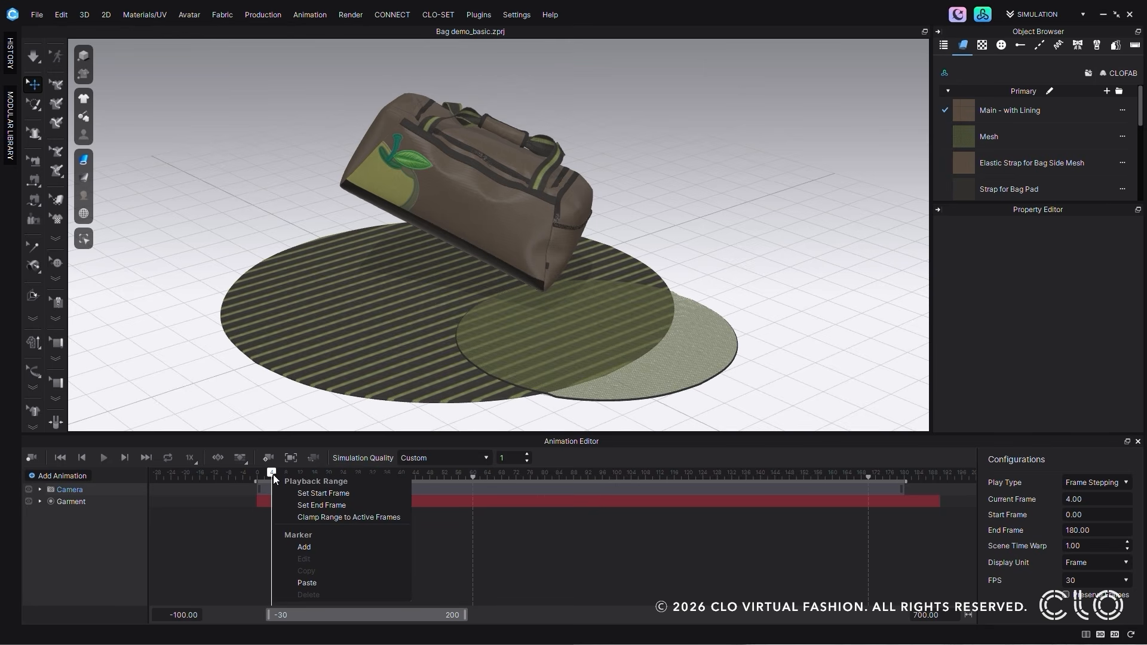
pyautogui.click(325, 547)
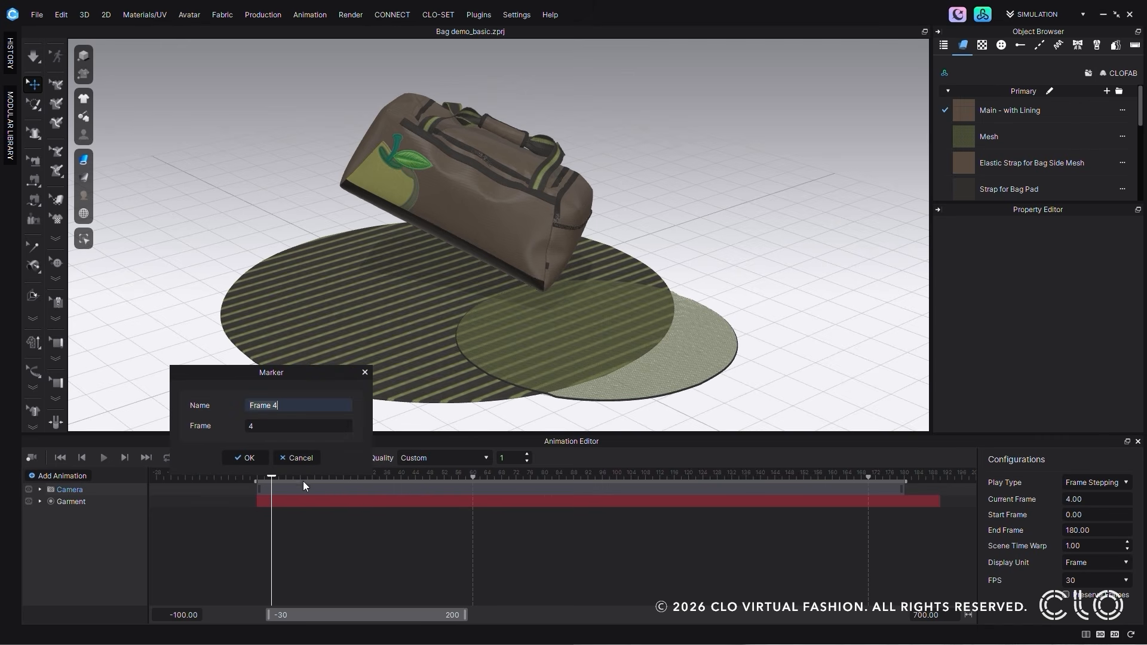
pyautogui.write('Start here')
pyautogui.click(261, 459)
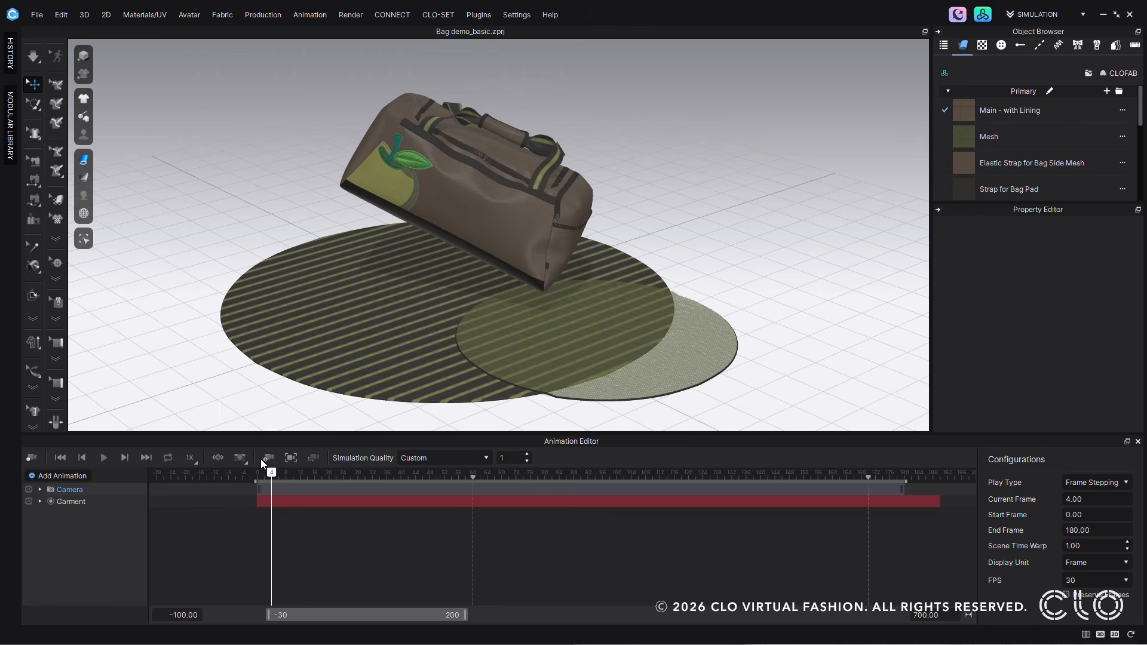
# Step: Move the playhead to frame 10 and edit the marker at frame 4, naming it "Start" and setting its frame to 6
pyautogui.click(292, 476)
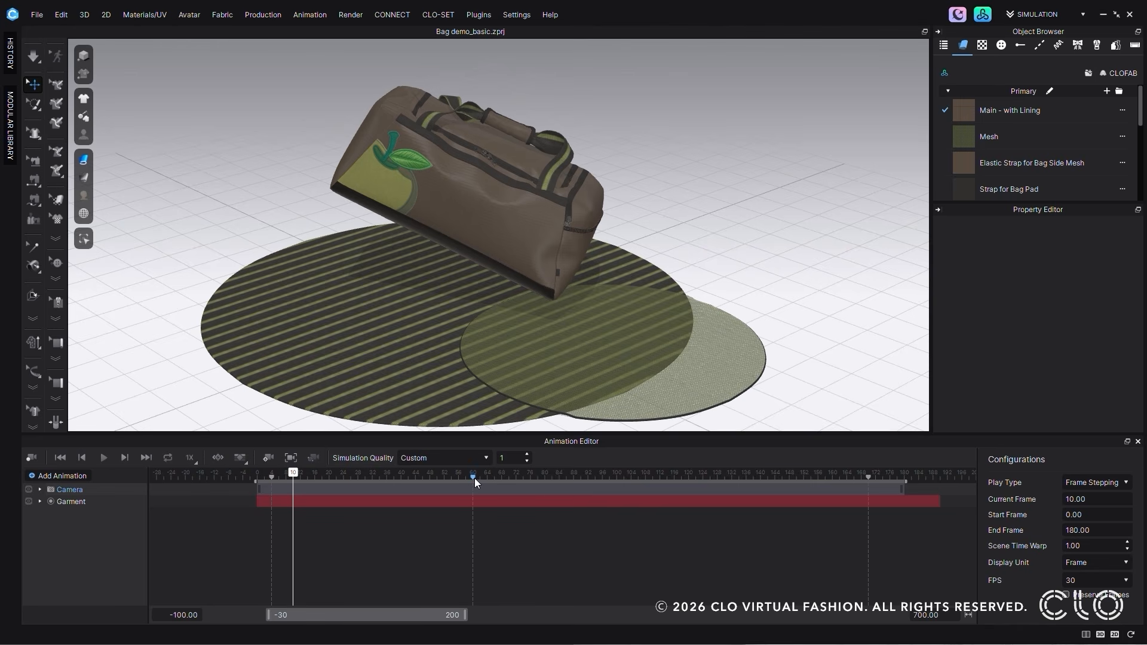
pyautogui.moveTo(474, 481)
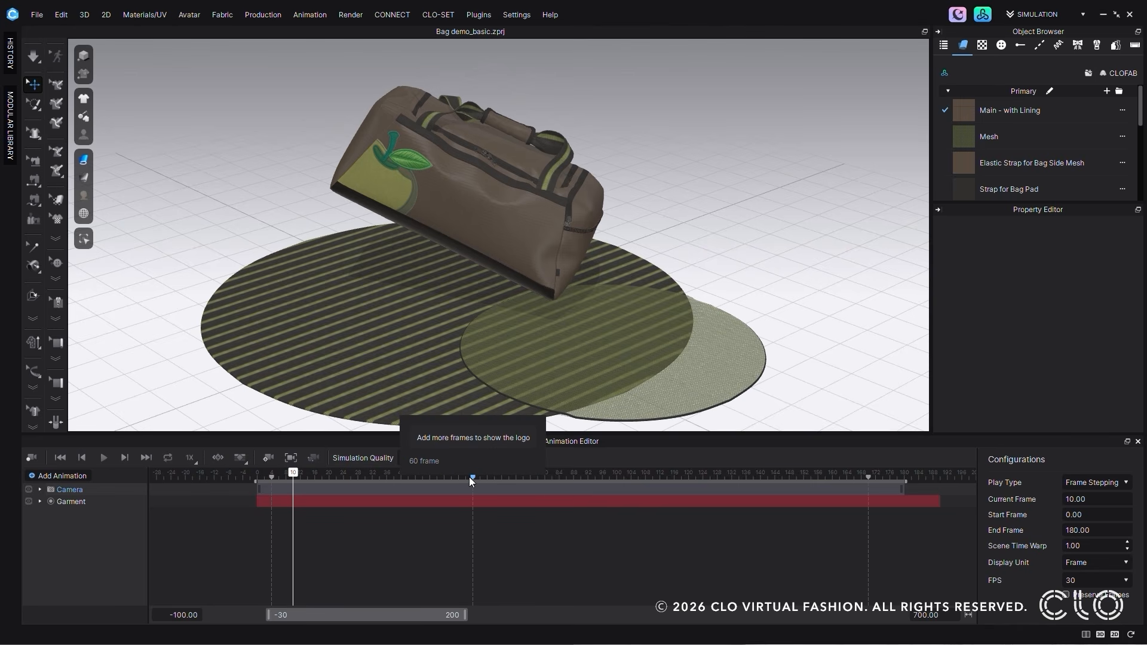
pyautogui.rightClick(271, 477)
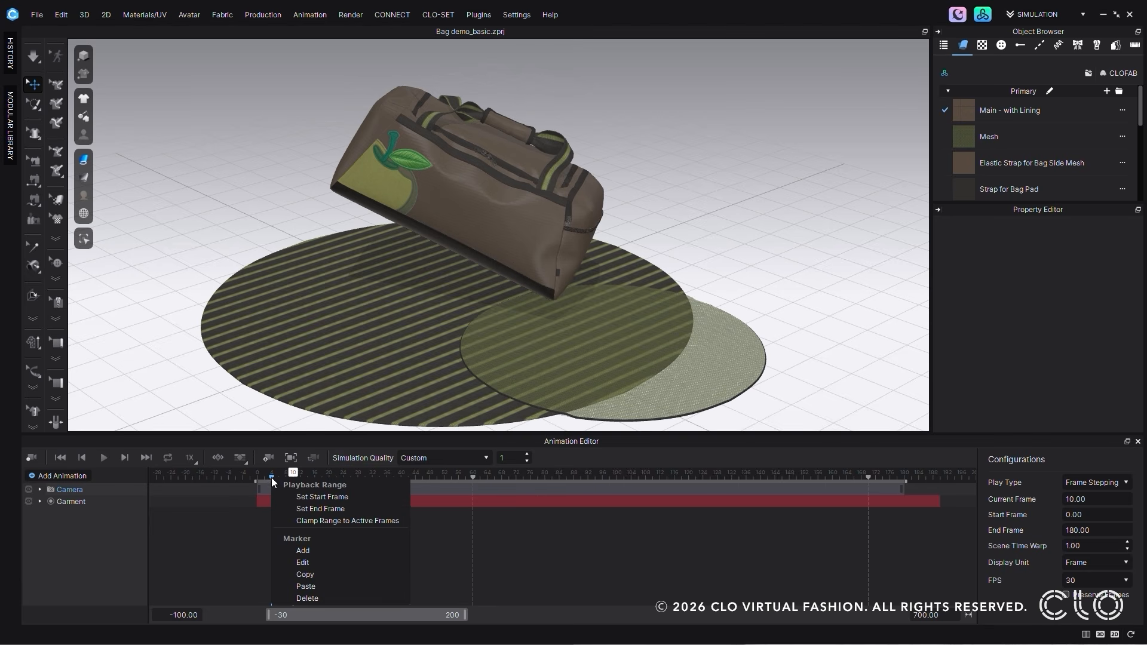
pyautogui.click(312, 565)
pyautogui.press('BackSpace')
pyautogui.click(283, 424)
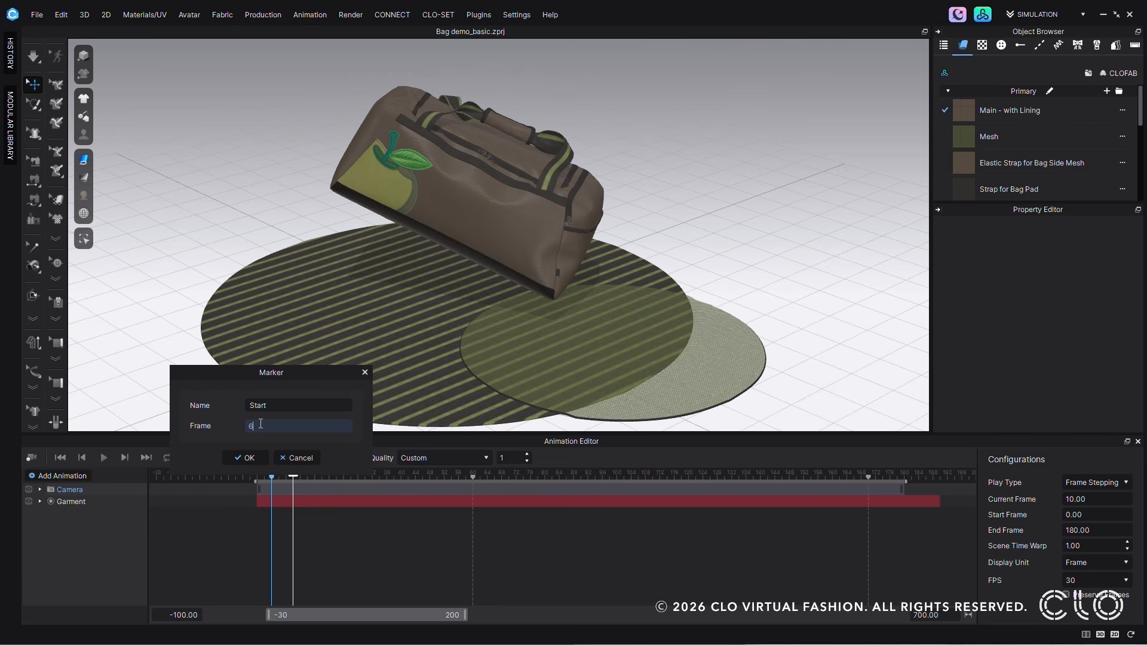
pyautogui.click(247, 457)
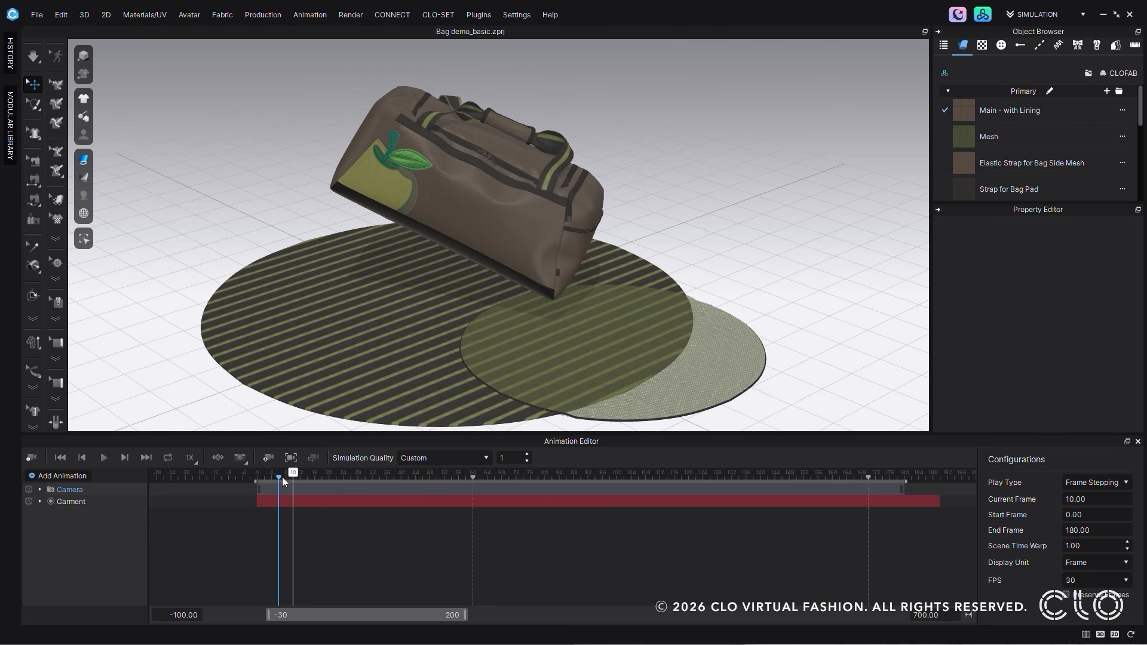
# Step: Shift the "Start" marker further along the timeline past the playhead and delete it
pyautogui.moveTo(279, 477)
pyautogui.mouseDown()
pyautogui.moveTo(337, 483)
pyautogui.moveTo(318, 479)
pyautogui.mouseUp()
pyautogui.rightClick(318, 479)
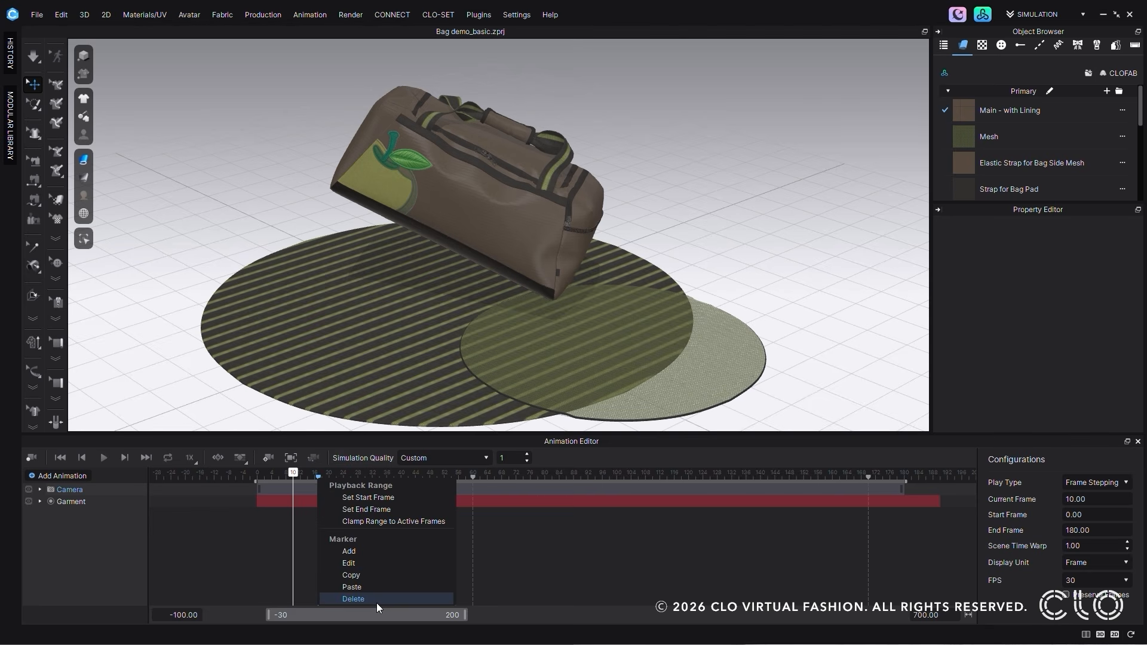
pyautogui.click(392, 597)
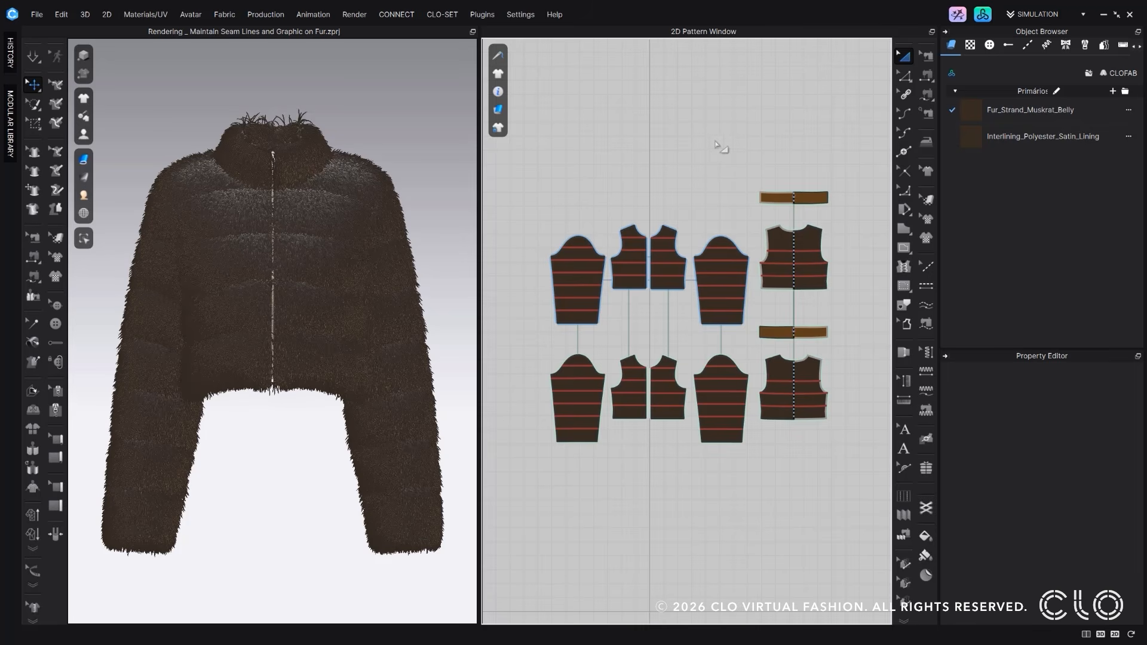
# Step: Select all seams of the fur jacket's patterns and set the 3D Seamline's Fur Trimmer thickness to 2 cm
pyautogui.click(987, 109)
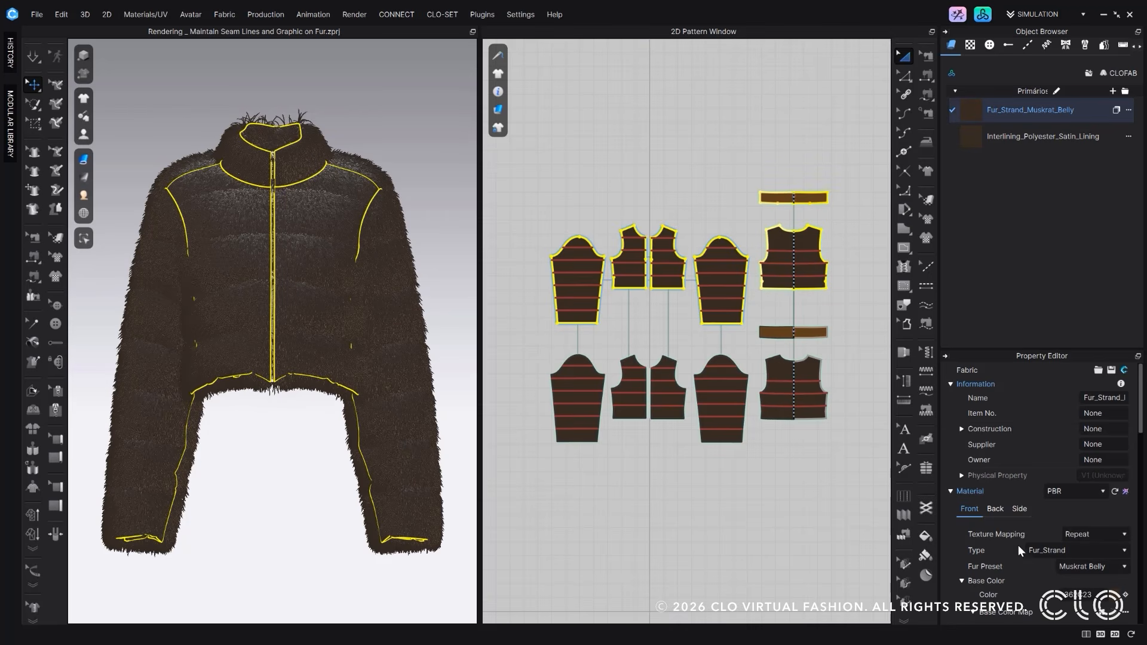
pyautogui.click(926, 57)
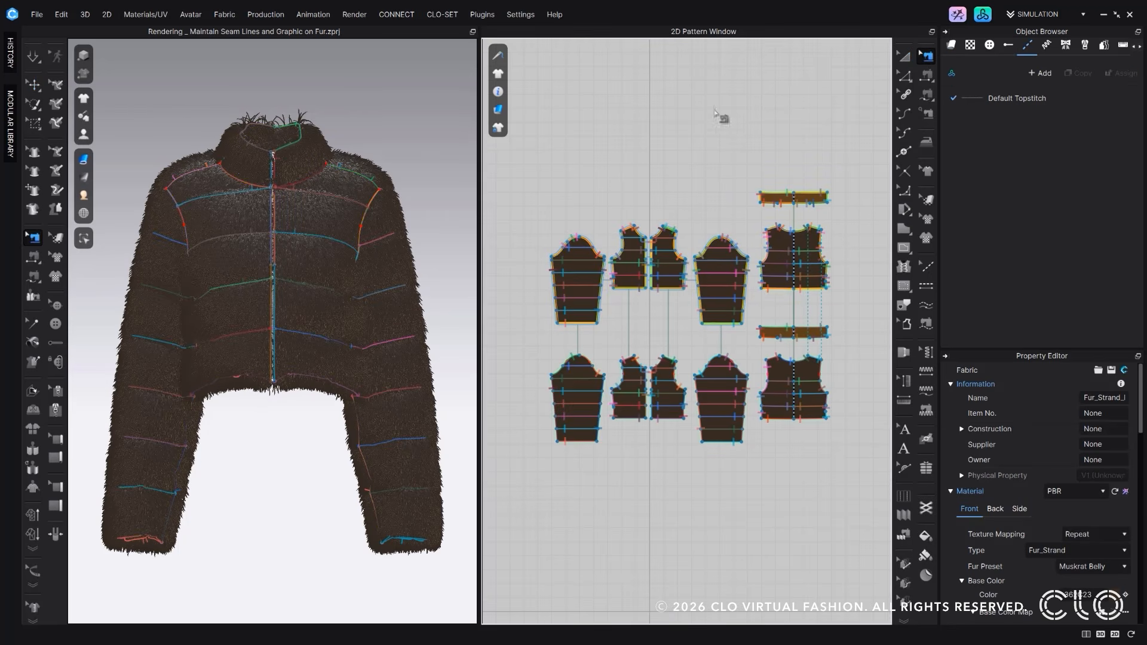
pyautogui.moveTo(529, 154); pyautogui.dragTo(881, 500)
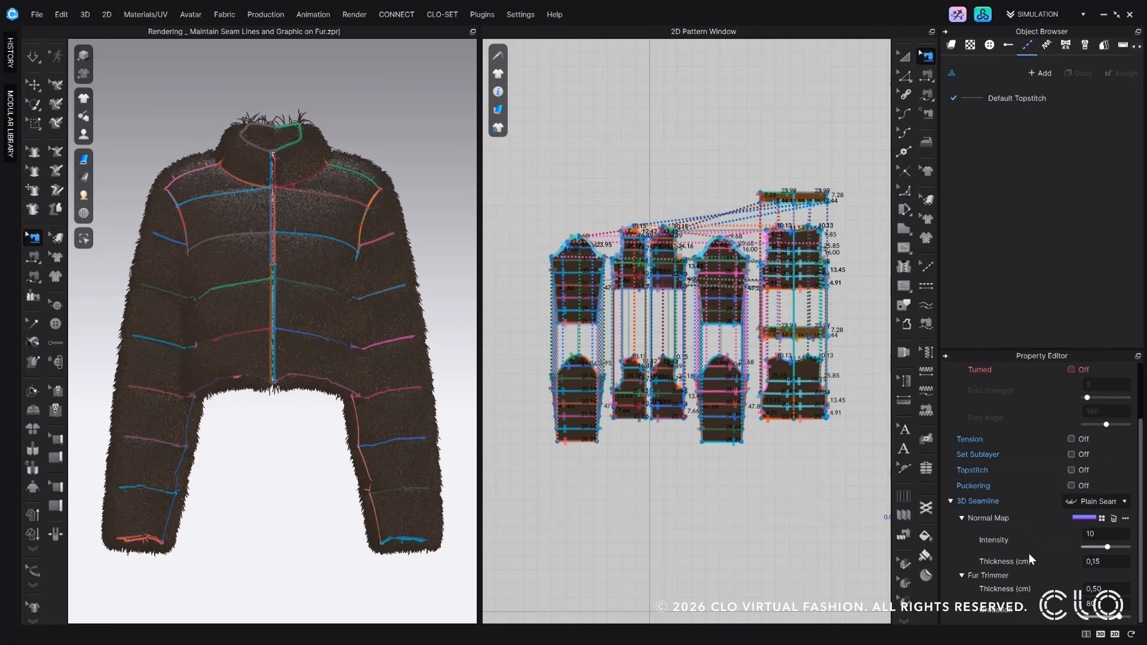
pyautogui.click(1093, 589)
pyautogui.click(1108, 589)
pyautogui.write('2')
pyautogui.press('Return')
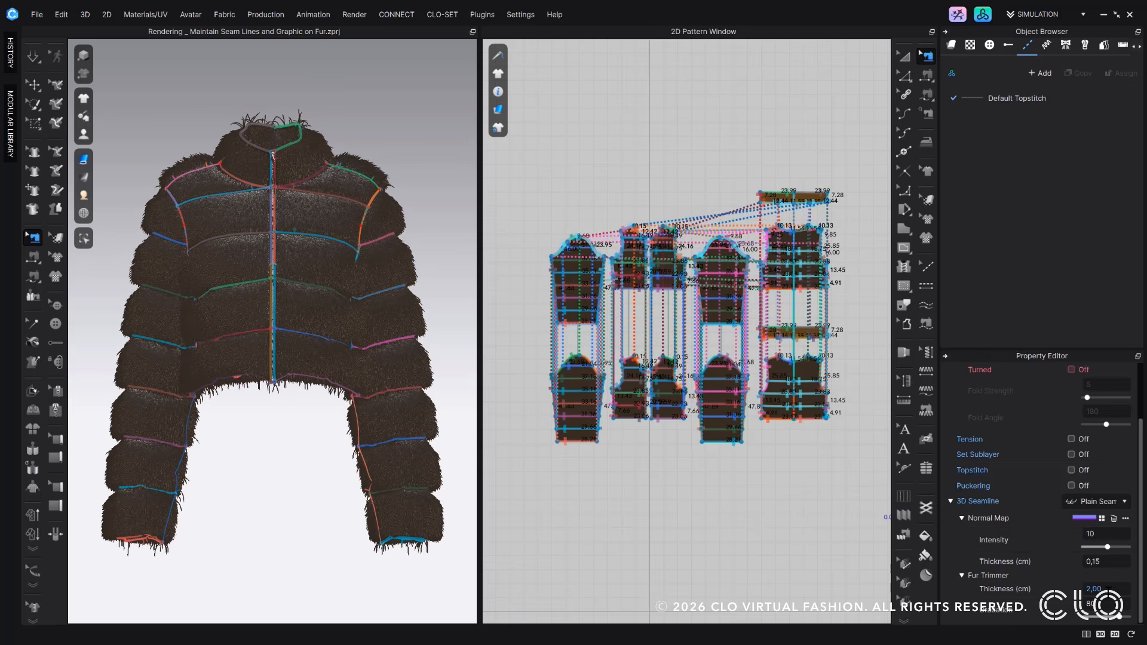
# Step: Try 20 for the Fur Trimmer value beneath the thickness, settle on 90, and return to pattern editing
pyautogui.click(1107, 604)
pyautogui.write('20')
pyautogui.press('Return')
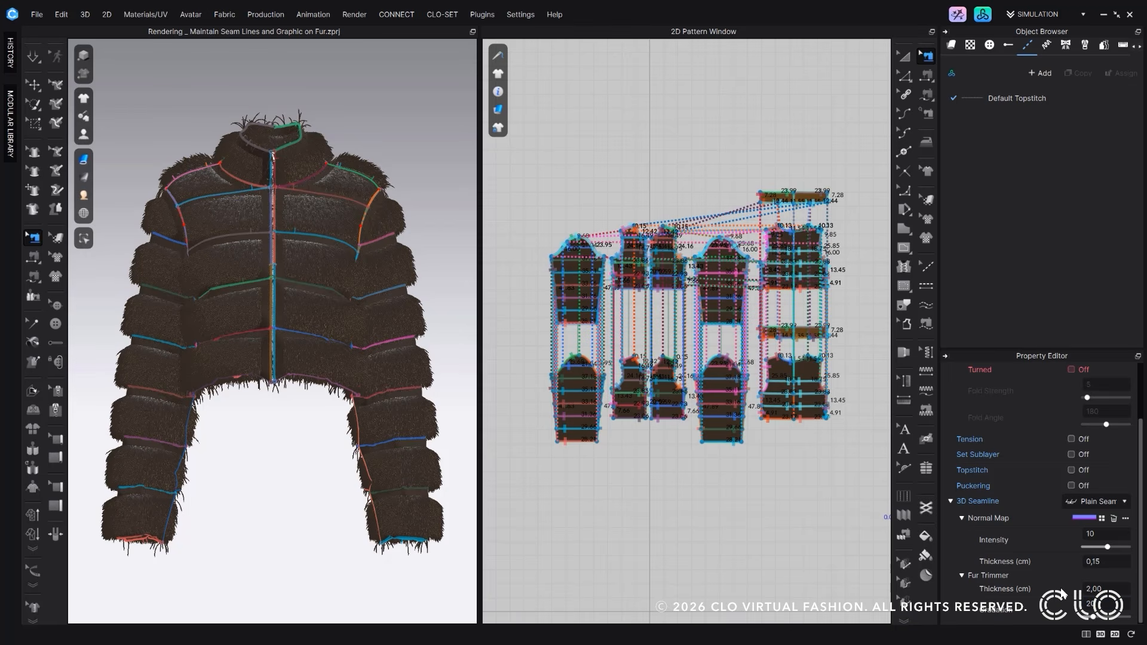
pyautogui.click(1105, 604)
pyautogui.write('90')
pyautogui.press('Return')
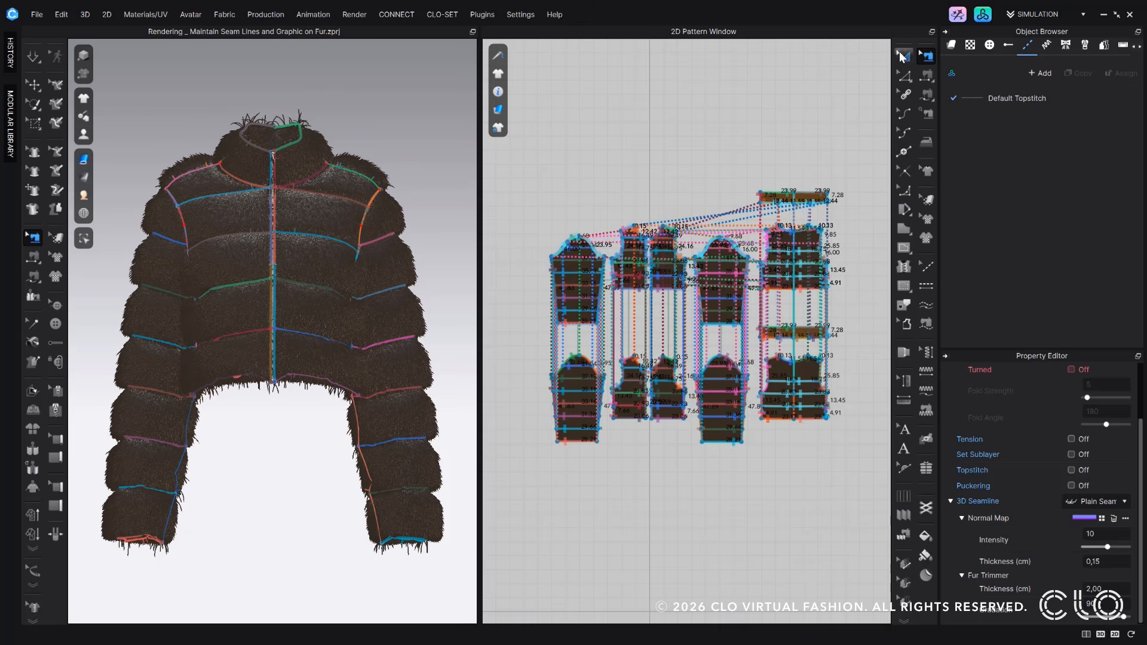
pyautogui.press('a')
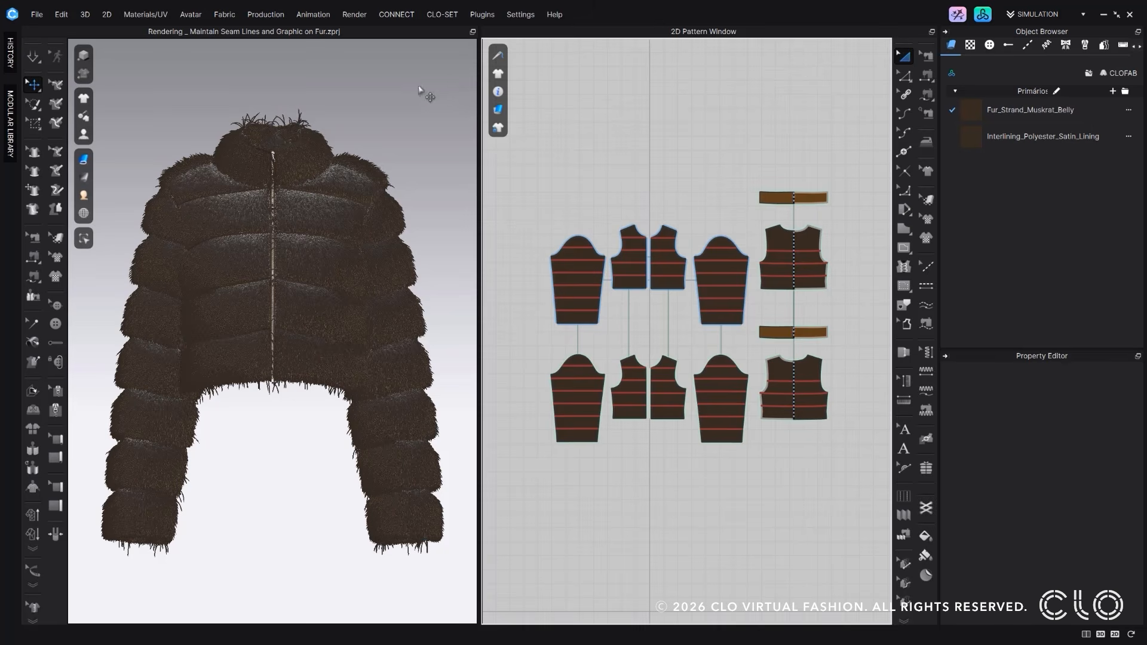
# Step: Open the render view and render the fur jacket with its trimmed seamlines
pyautogui.click(356, 19)
pyautogui.click(358, 27)
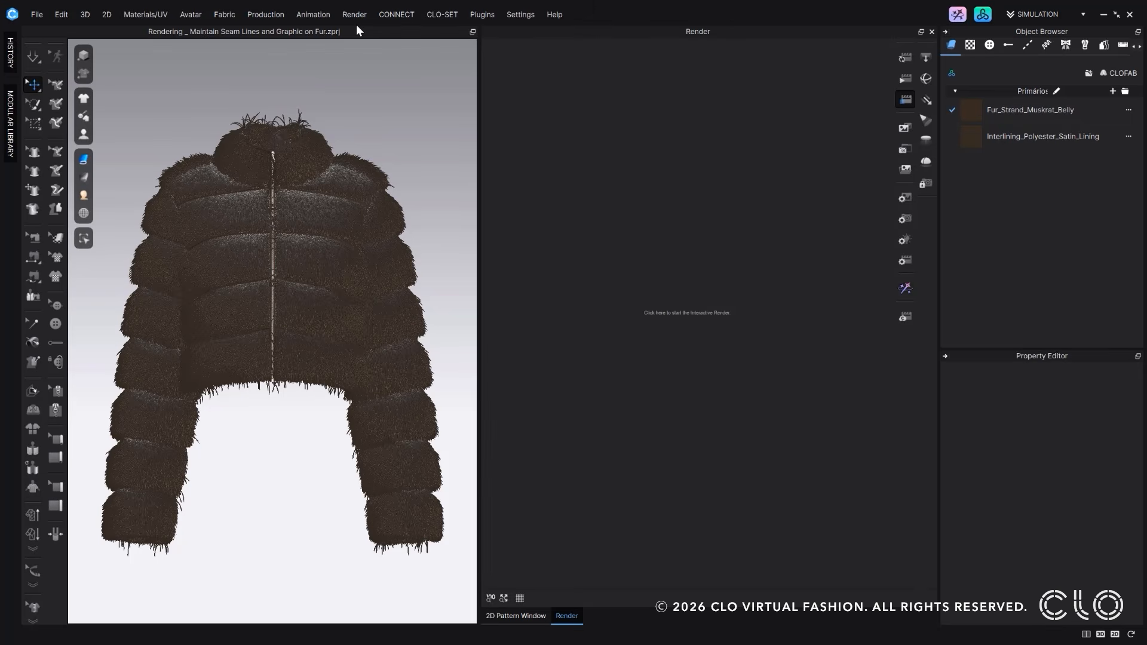
pyautogui.click(907, 60)
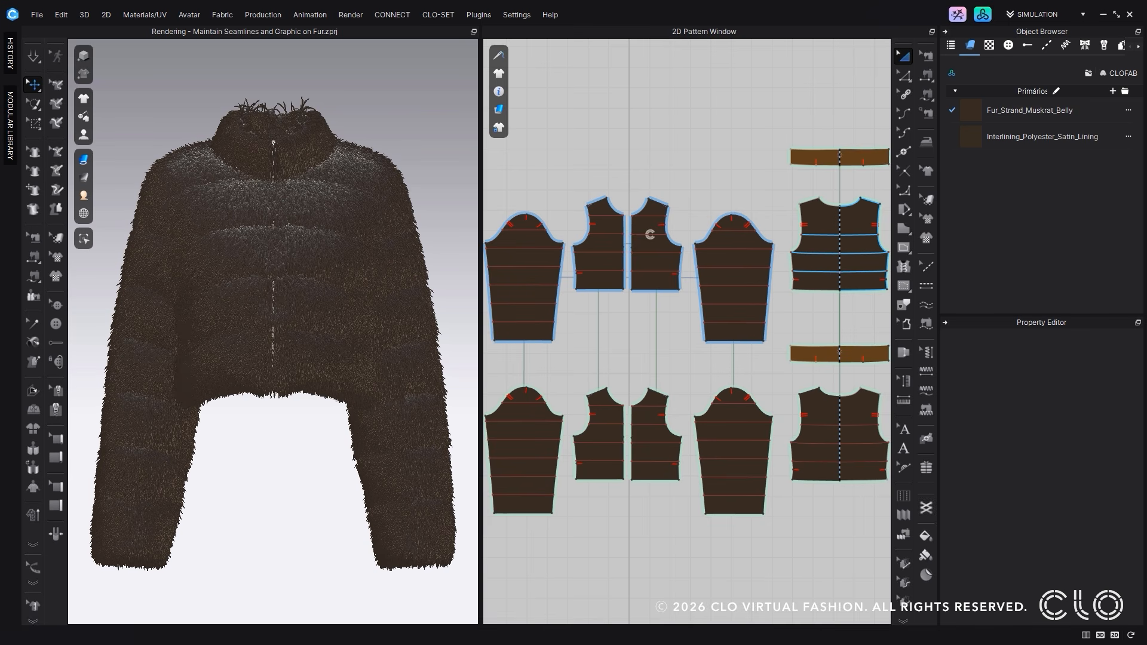
# Step: Inspect the C logo patch on the front pattern and compare it with the jacket's render before closing the render view
pyautogui.scroll(5, 652, 233)
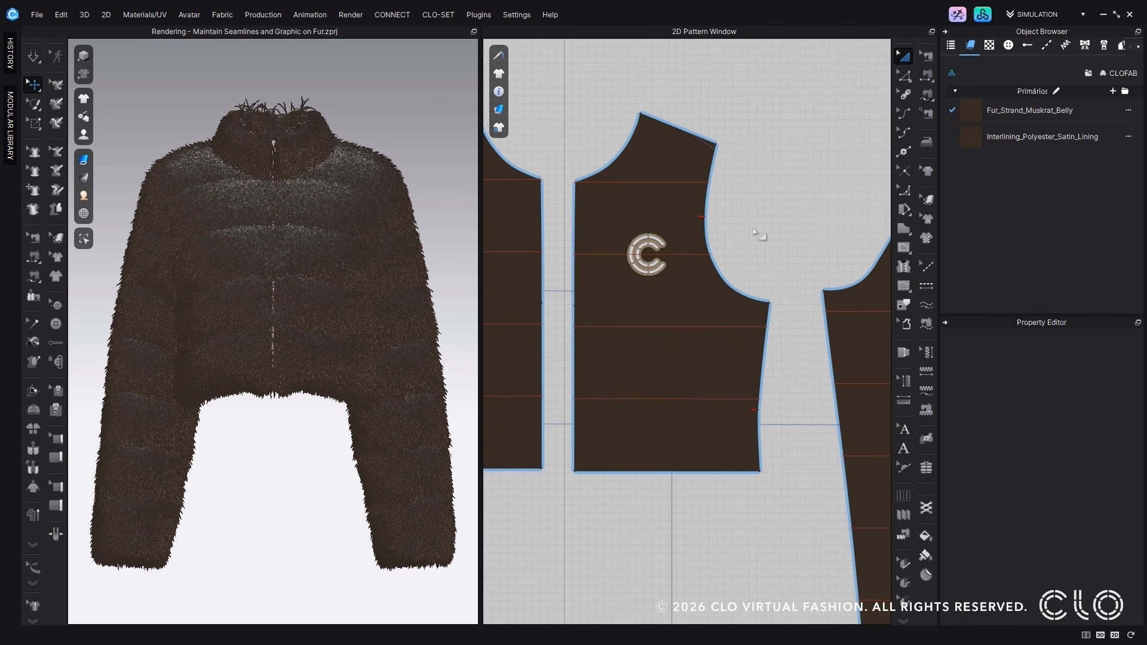
pyautogui.click(353, 22)
pyautogui.click(353, 27)
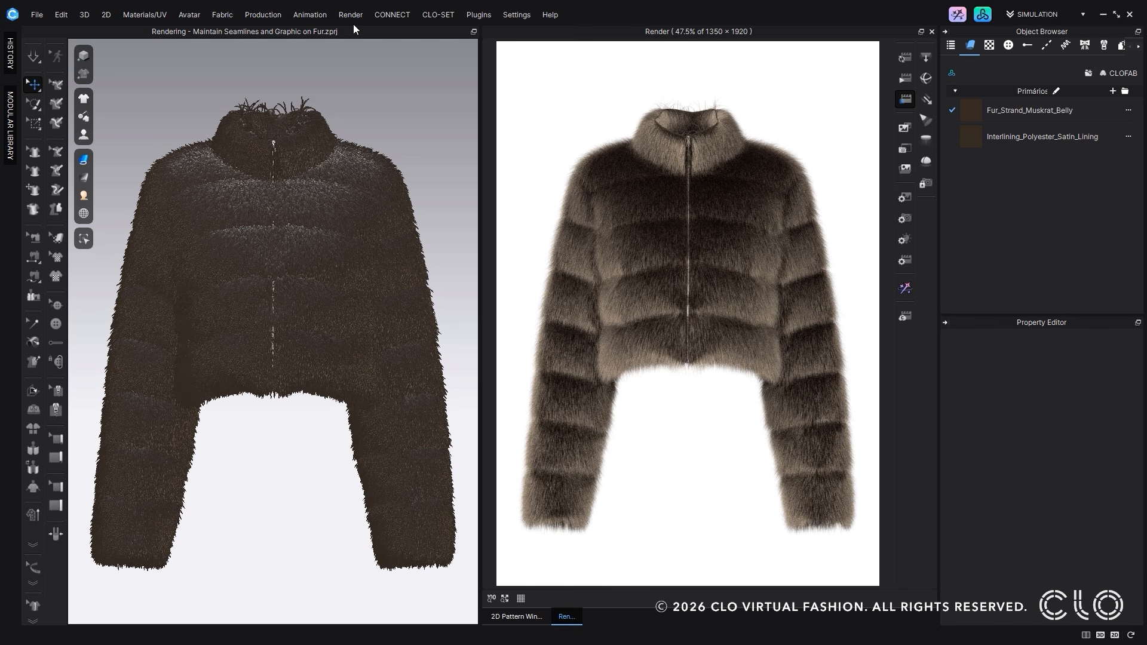
pyautogui.click(932, 31)
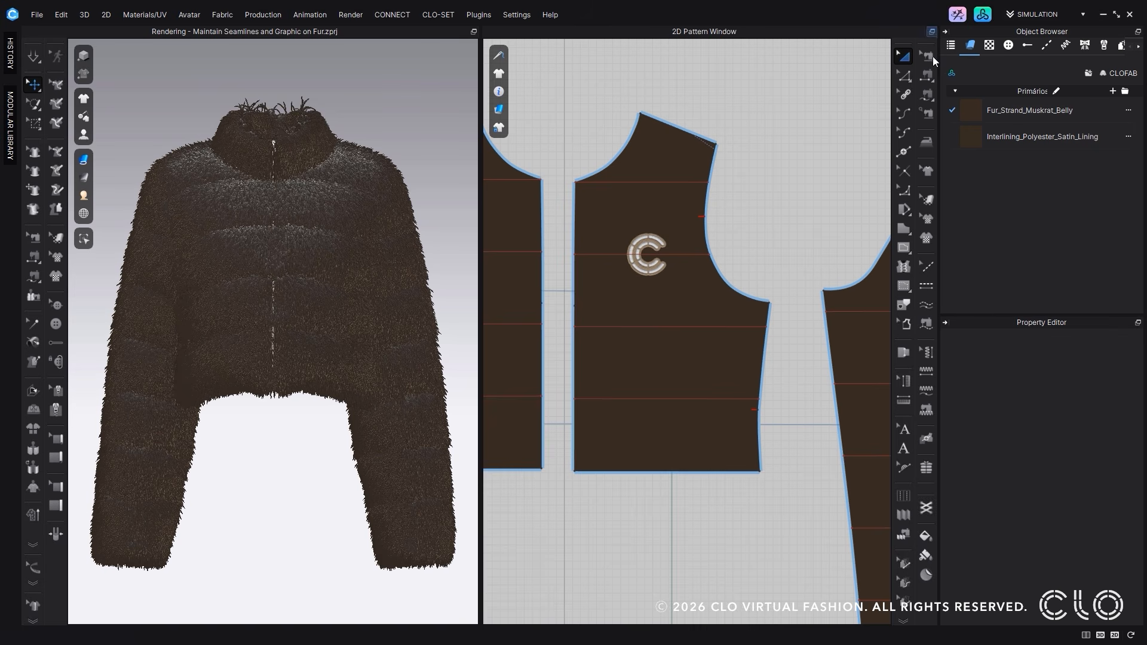
# Step: Turn on Fur Trimmer for the Logo_C_Patch graphic and inspect the patch up close on the jacket
pyautogui.click(929, 216)
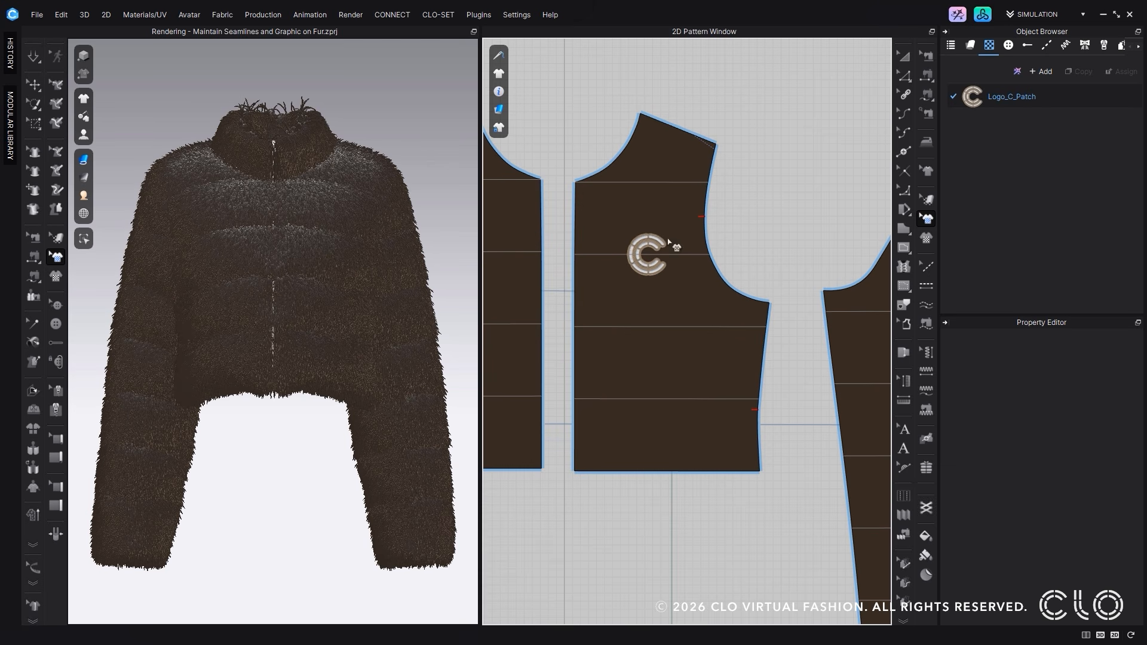
pyautogui.click(648, 244)
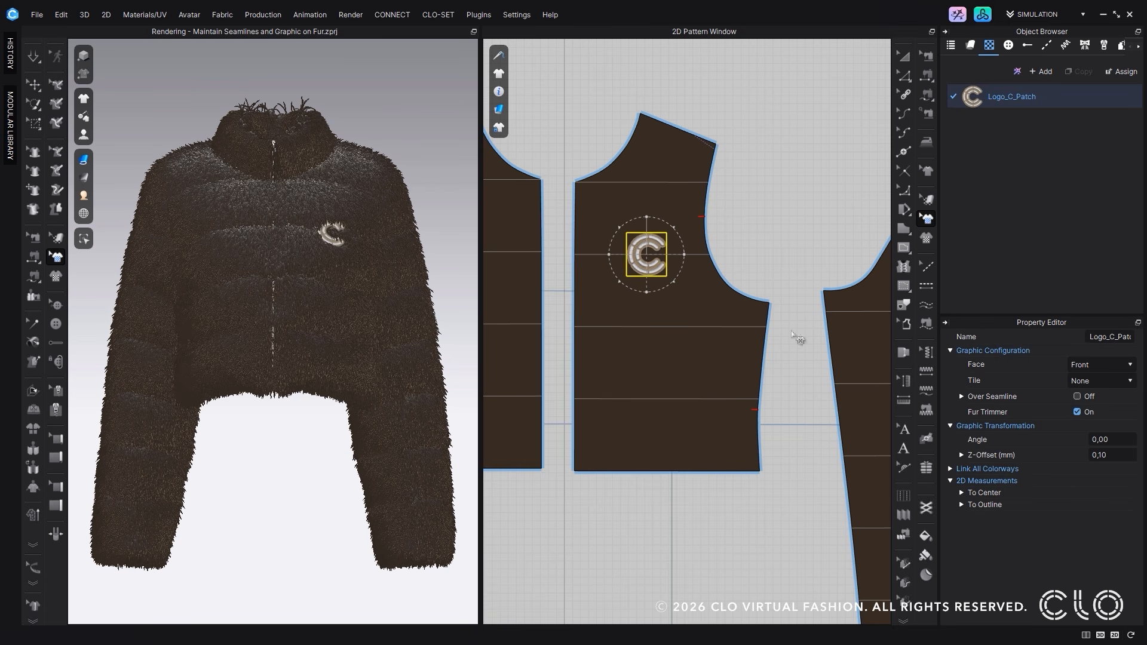
pyautogui.scroll(2, 366, 244)
pyautogui.scroll(3, 366, 245)
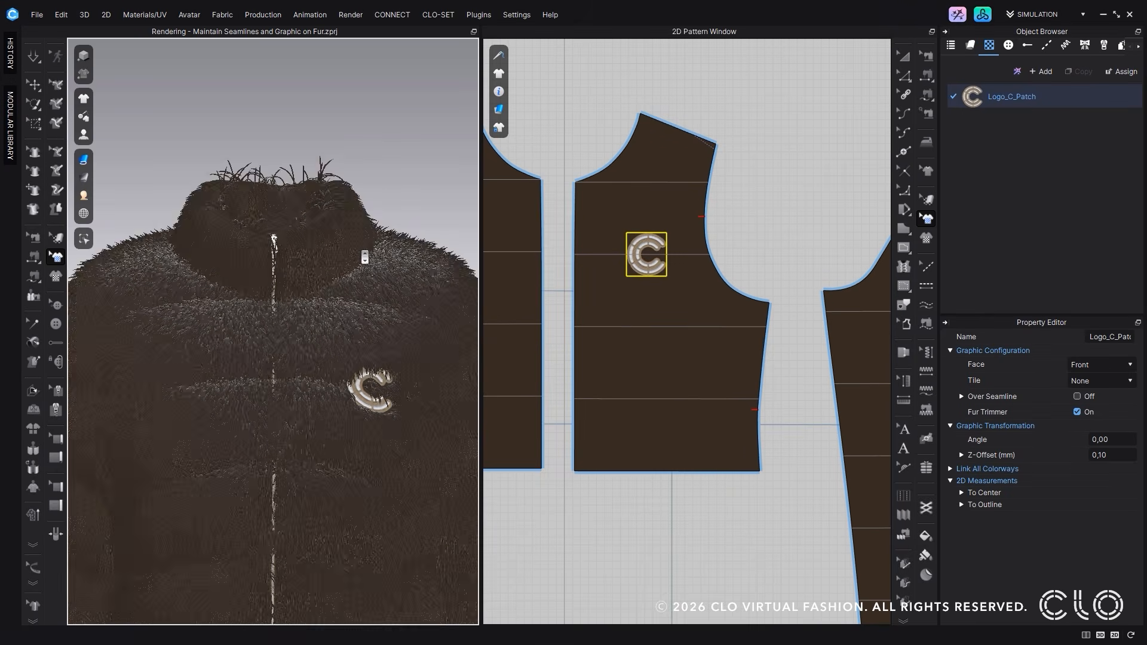
pyautogui.moveTo(268, 487)
pyautogui.mouseDown(button='right')
pyautogui.moveTo(219, 482)
pyautogui.moveTo(255, 484)
pyautogui.mouseUp(button='right')
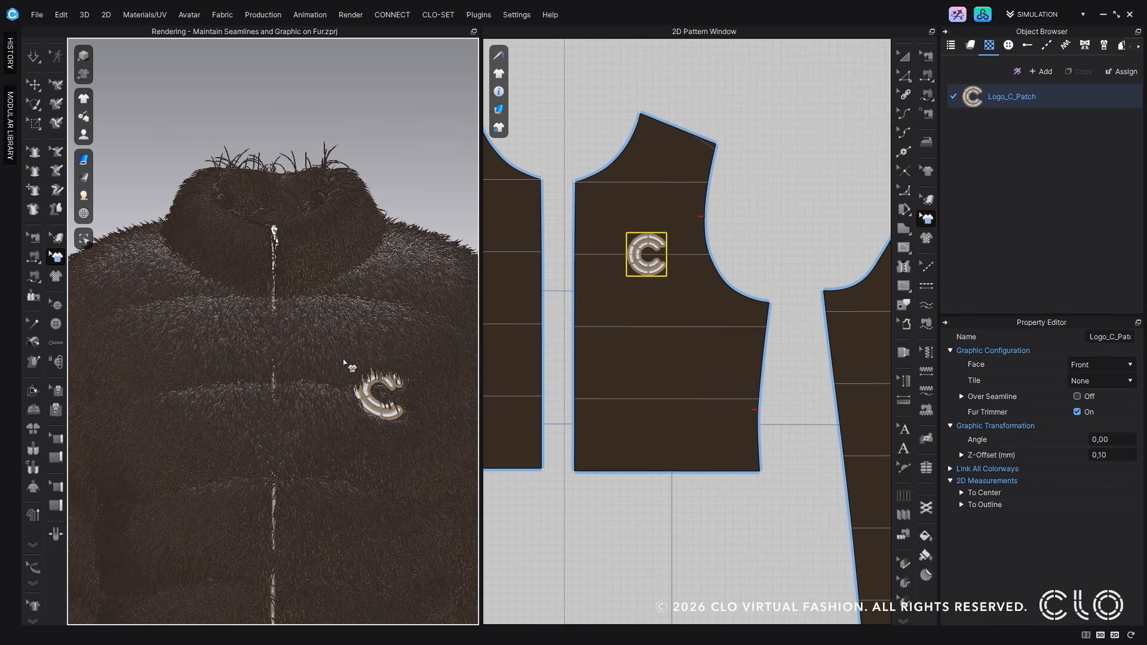
# Step: Render a close-up of the jacket's collar and chest with the trimmed logo patch
pyautogui.click(357, 17)
pyautogui.click(359, 27)
pyautogui.click(904, 58)
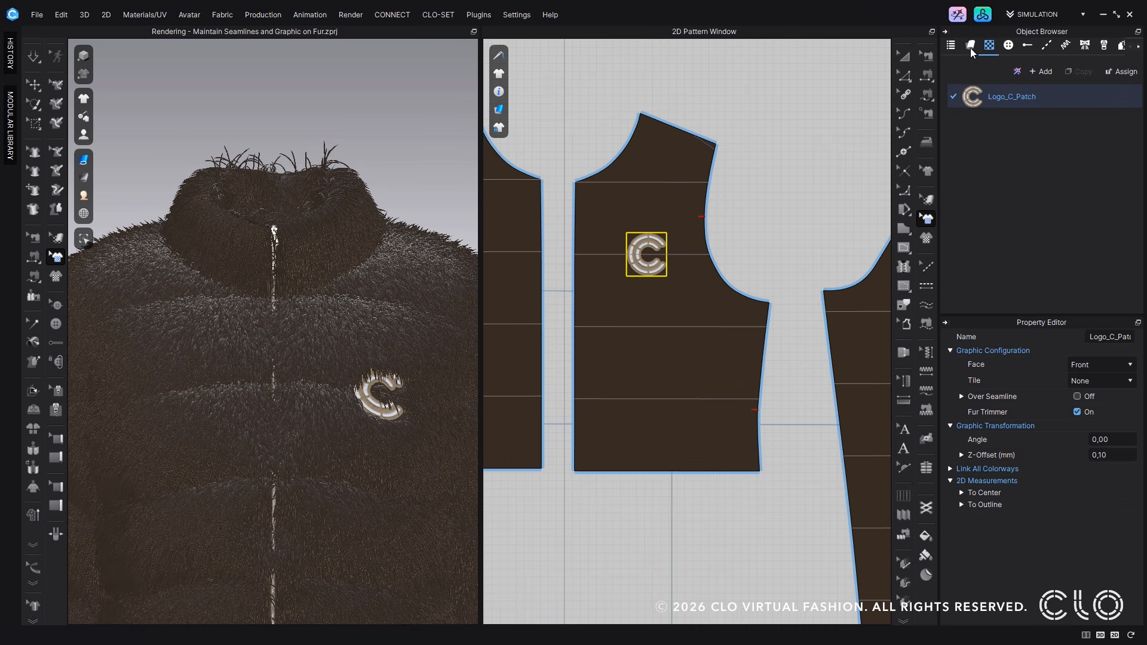
# Step: Change the fur setting of the Fur_Strand_Muskrat_Belly fabric to 0,25 and clear the selection
pyautogui.click(969, 47)
pyautogui.scroll(-12, 1028, 418)
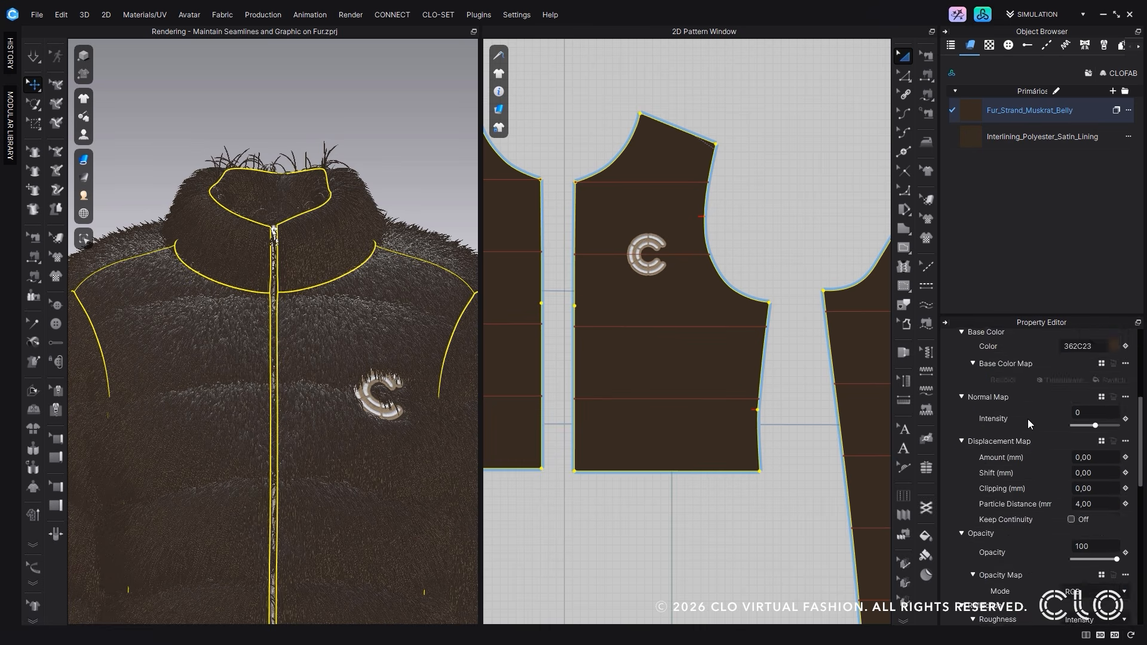
pyautogui.doubleClick(1087, 541)
pyautogui.write('0,25')
pyautogui.press('Return')
pyautogui.click(387, 162)
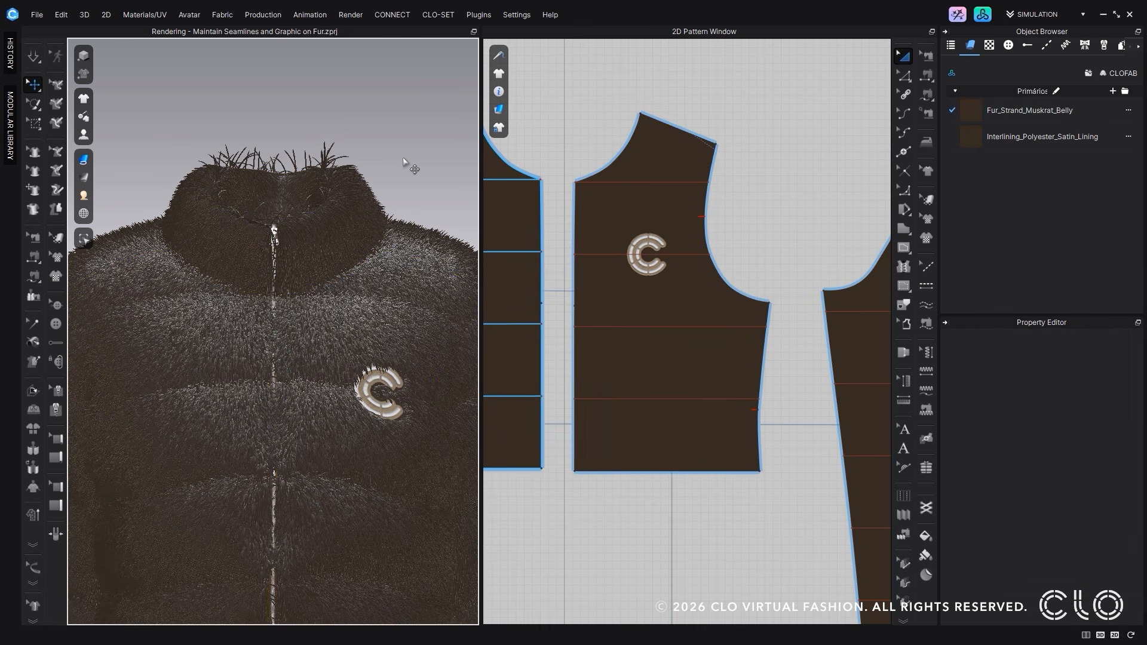
# Step: Render the collar and chest close-up again with the updated fur fabric and bring up the graphics list
pyautogui.click(350, 14)
pyautogui.click(358, 35)
pyautogui.click(903, 60)
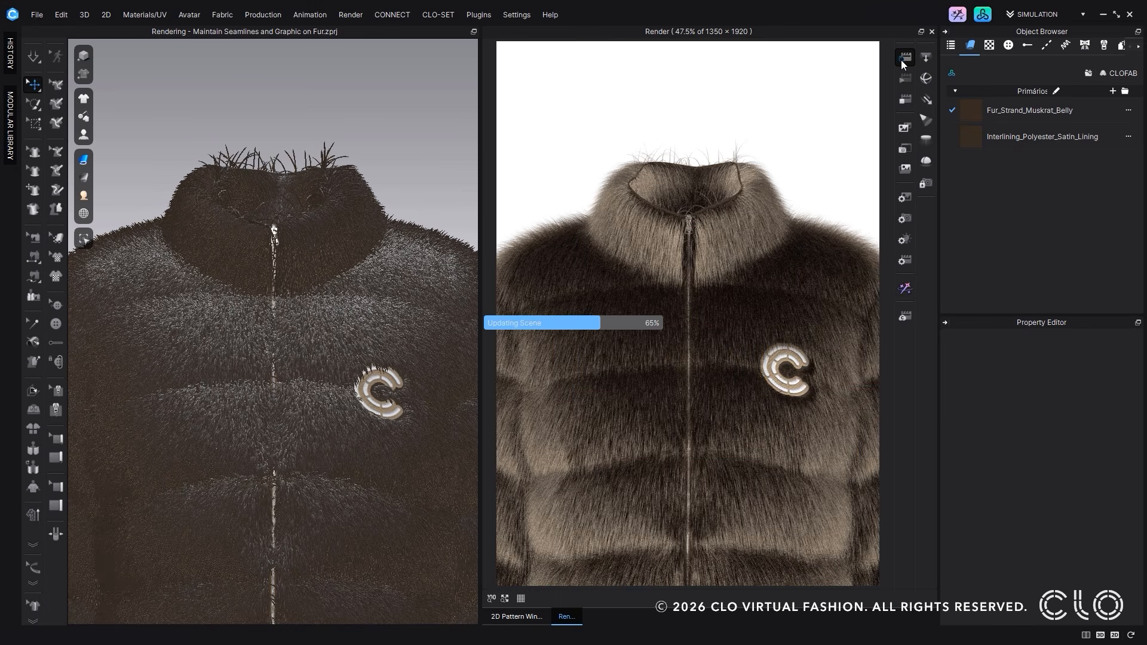
pyautogui.click(989, 45)
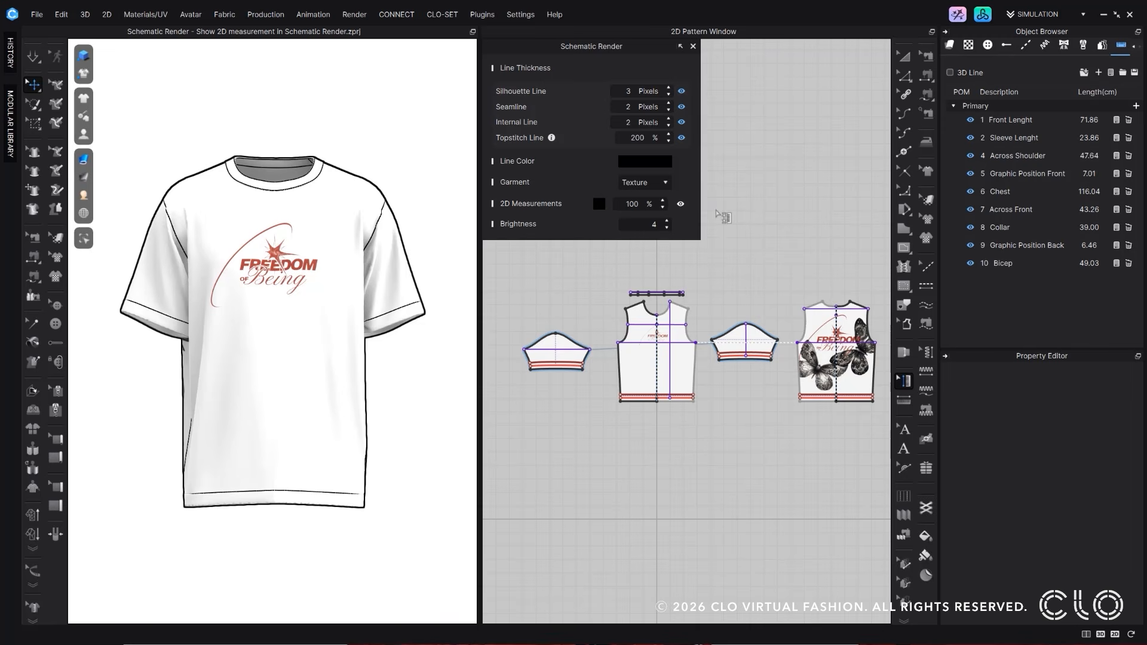
# Step: Show the 2D Measurements on the T-shirt's schematic render and look at the shirt from another angle
pyautogui.click(681, 205)
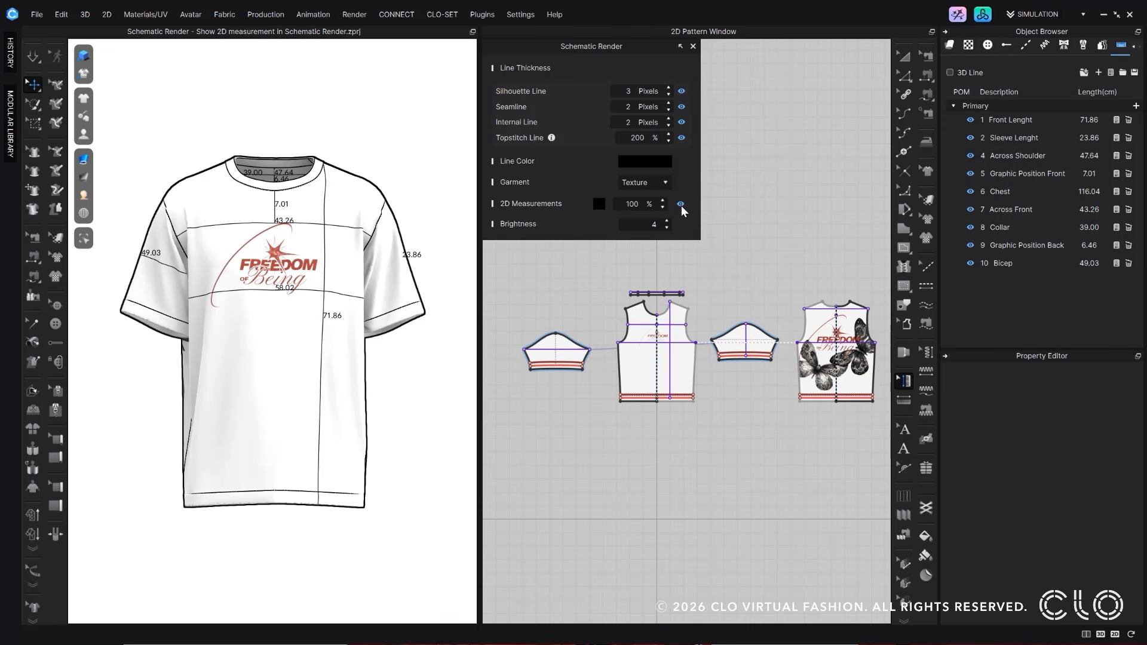
pyautogui.moveTo(242, 101)
pyautogui.mouseDown(button='right')
pyautogui.moveTo(441, 109)
pyautogui.moveTo(267, 106)
pyautogui.moveTo(236, 122)
pyautogui.mouseUp(button='right')
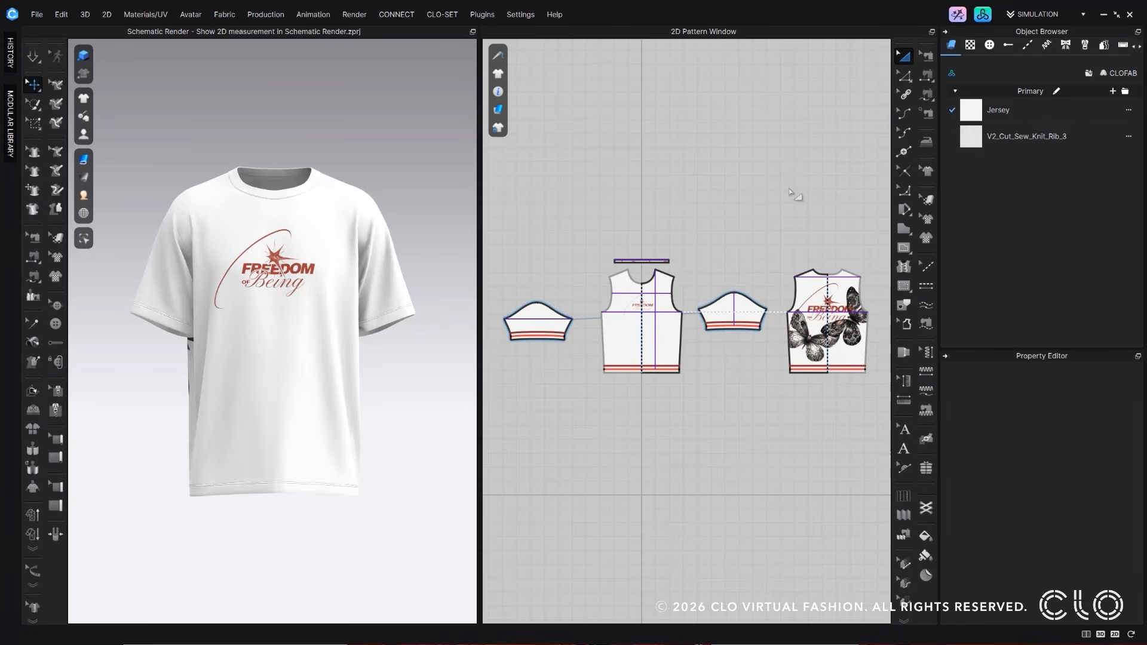
# Step: Switch the T-shirt with its POM measurement lines to the schematic render, and toggle its 2D Measurements off and back on
pyautogui.click(1122, 47)
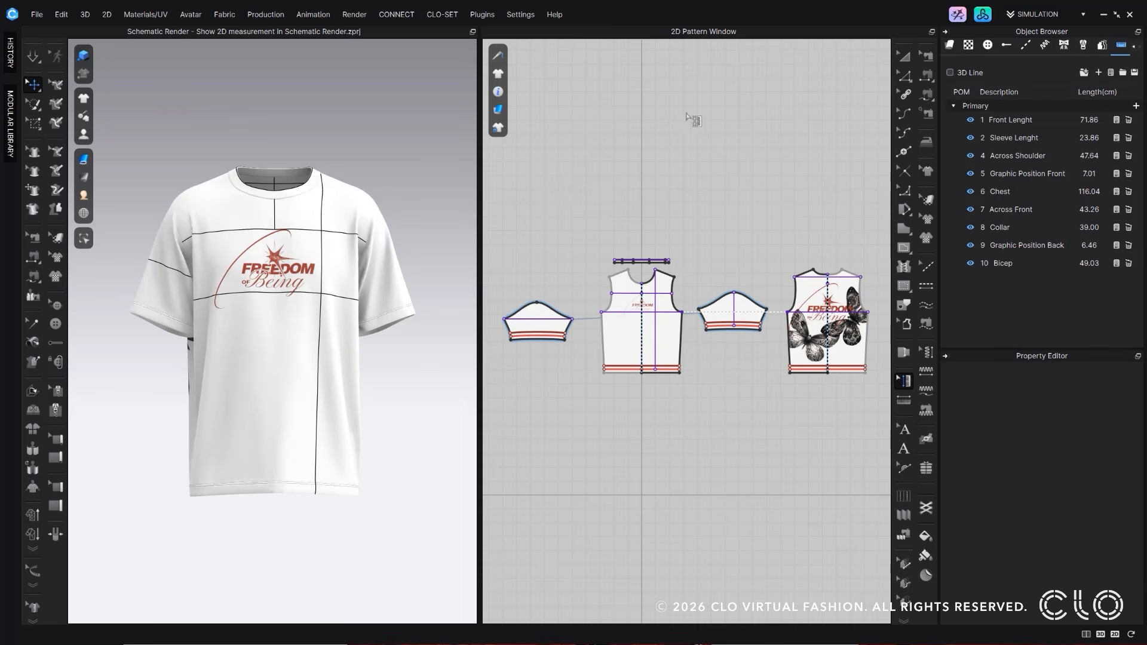
pyautogui.click(83, 74)
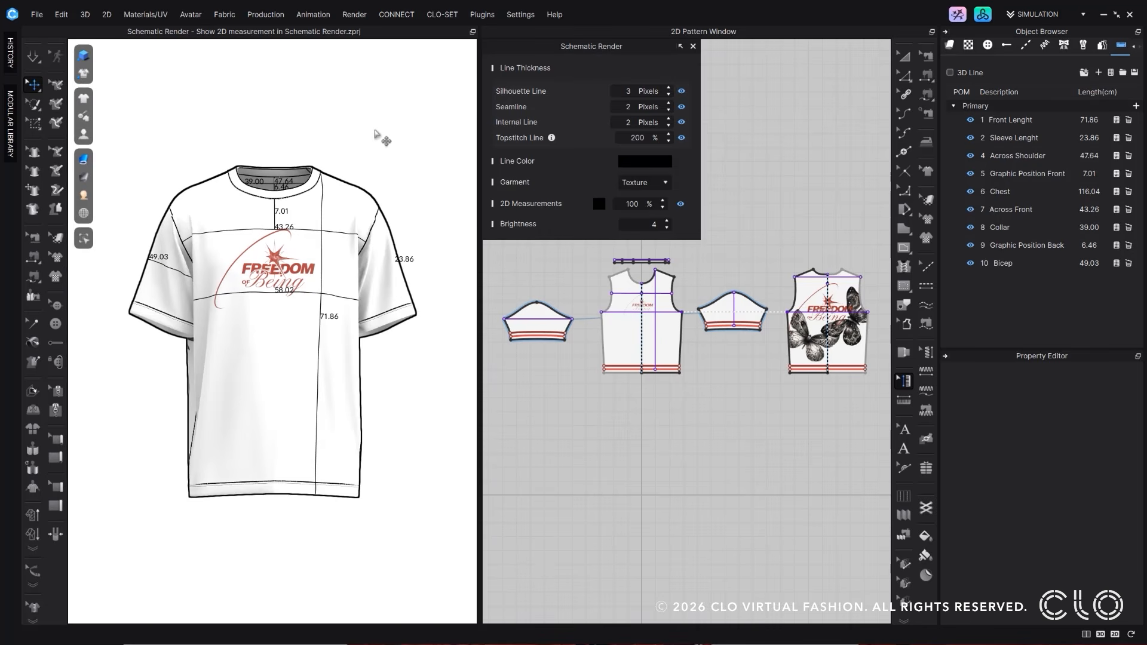
pyautogui.click(681, 204)
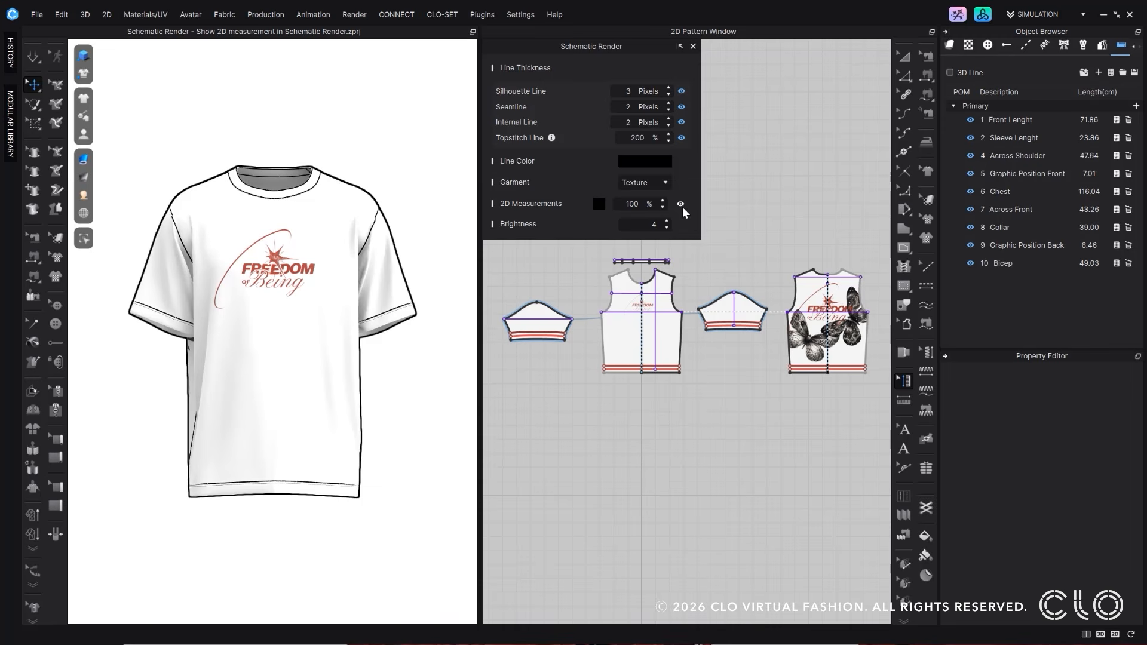
pyautogui.click(681, 205)
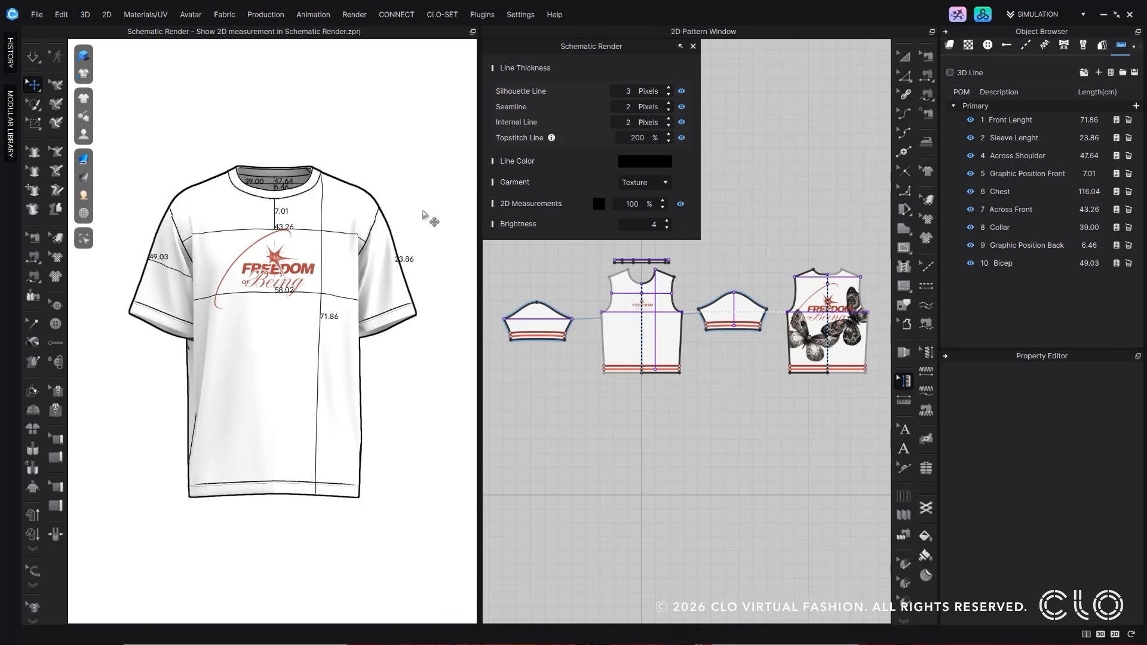
pyautogui.moveTo(425, 216)
pyautogui.mouseDown(button='right')
pyautogui.moveTo(233, 317)
pyautogui.moveTo(202, 220)
pyautogui.moveTo(414, 230)
pyautogui.mouseUp(button='right')
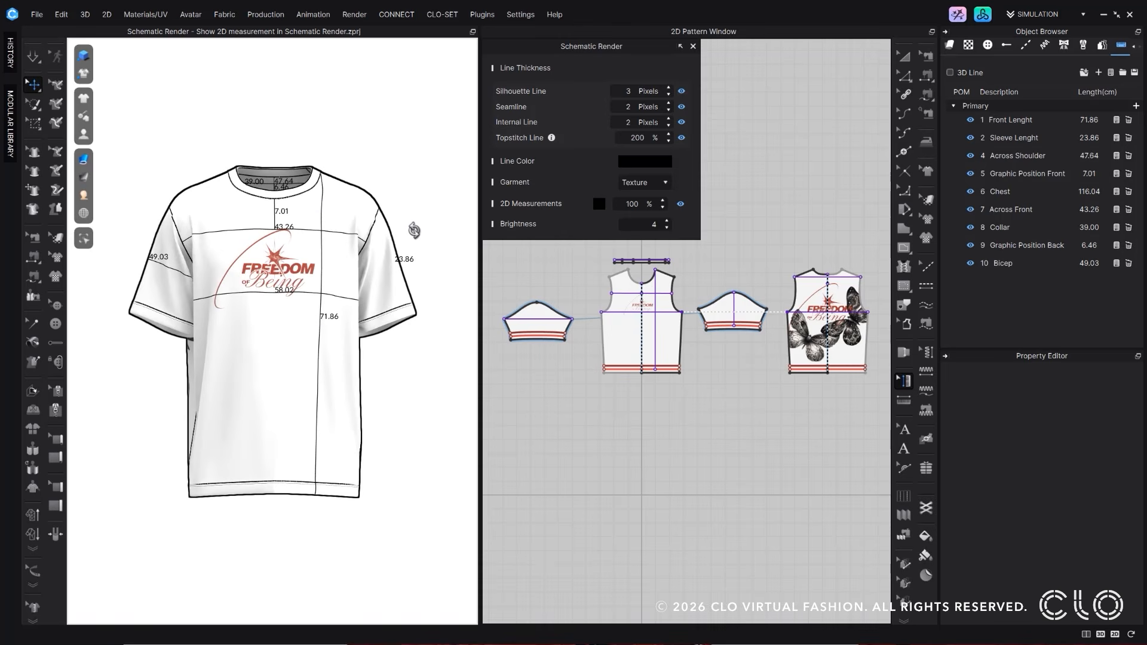
# Step: Check the color choices for the schematic render's 2D Measurements, and try their size at 50% before restoring 100%
pyautogui.click(599, 204)
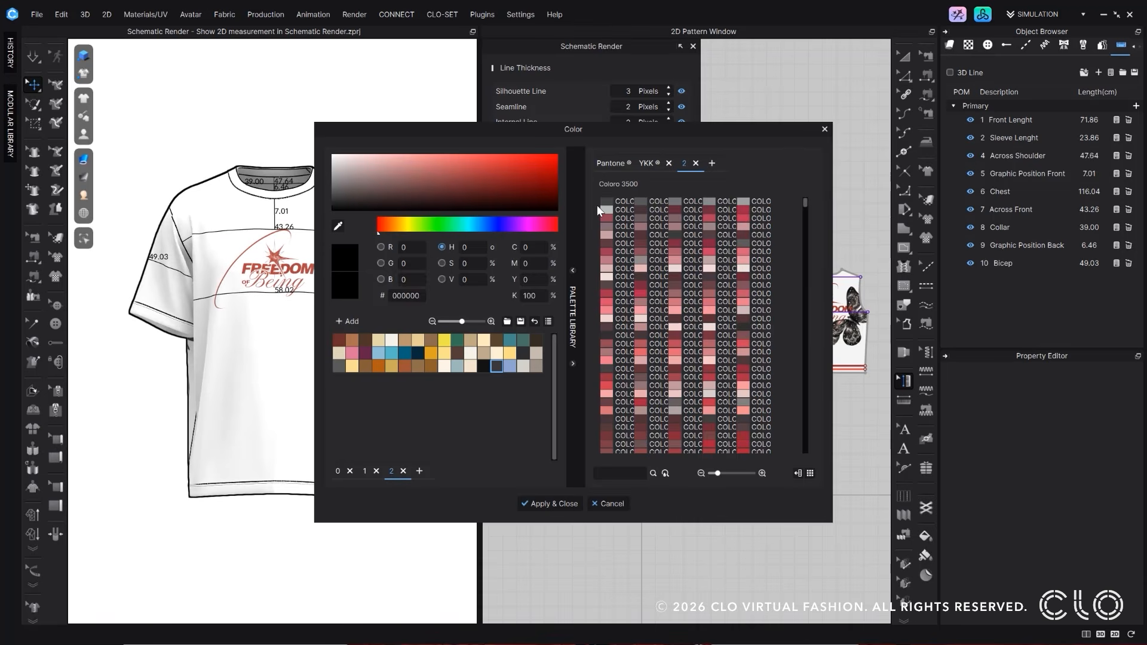
pyautogui.click(824, 130)
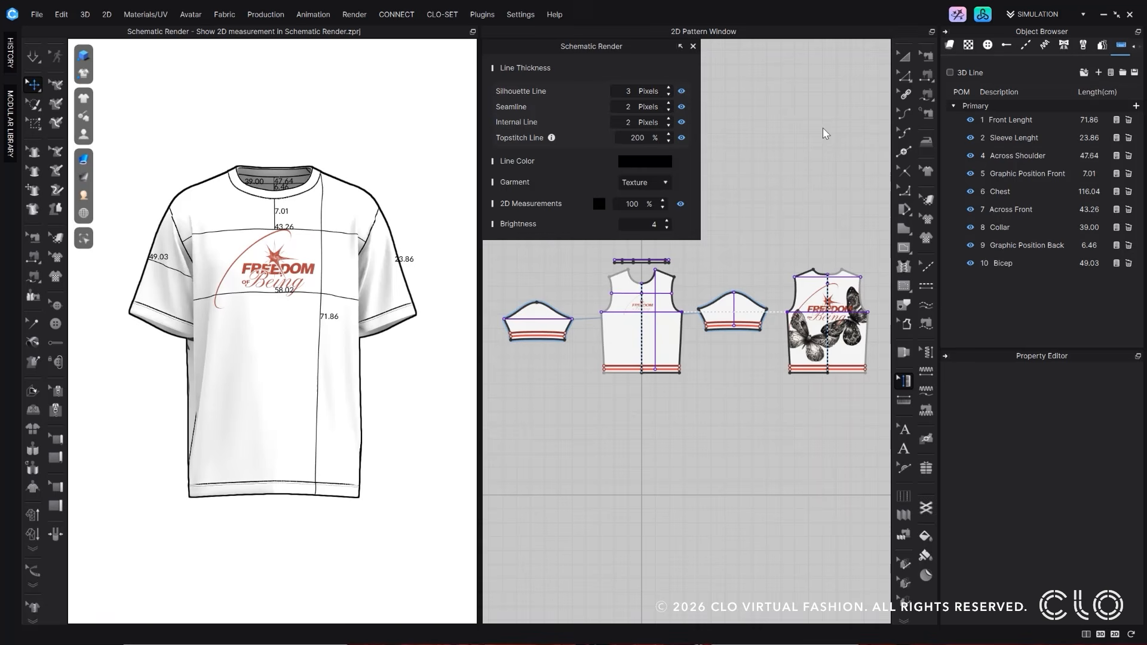
pyautogui.click(641, 204)
pyautogui.write('50')
pyautogui.press('Return')
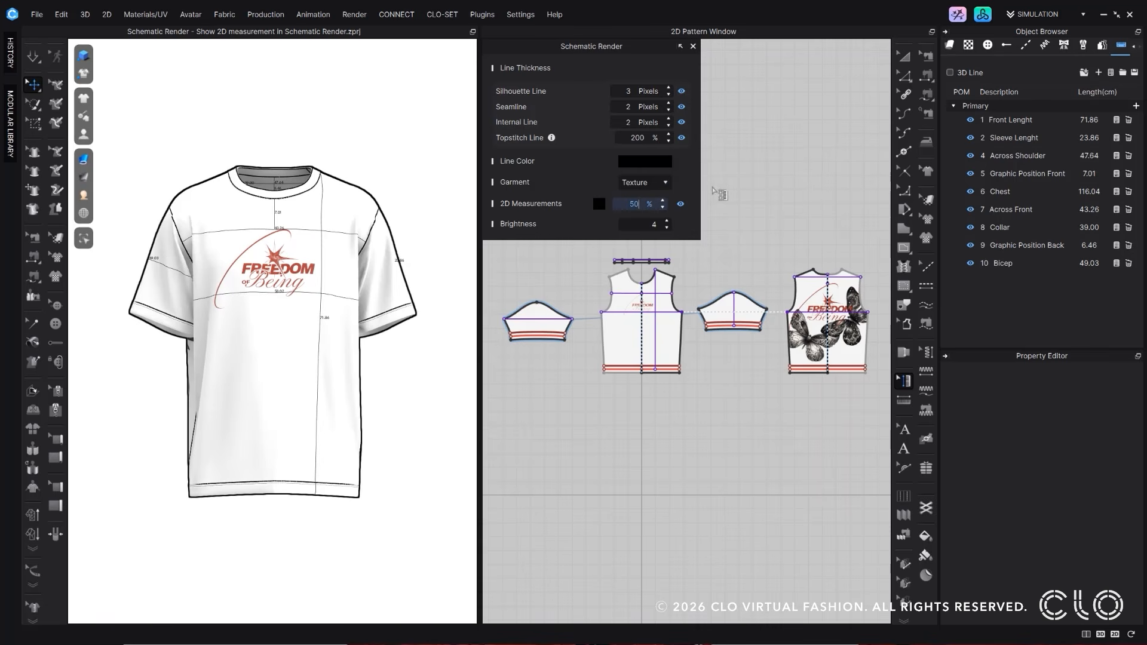
pyautogui.click(642, 204)
pyautogui.write('100')
pyautogui.press('Return')
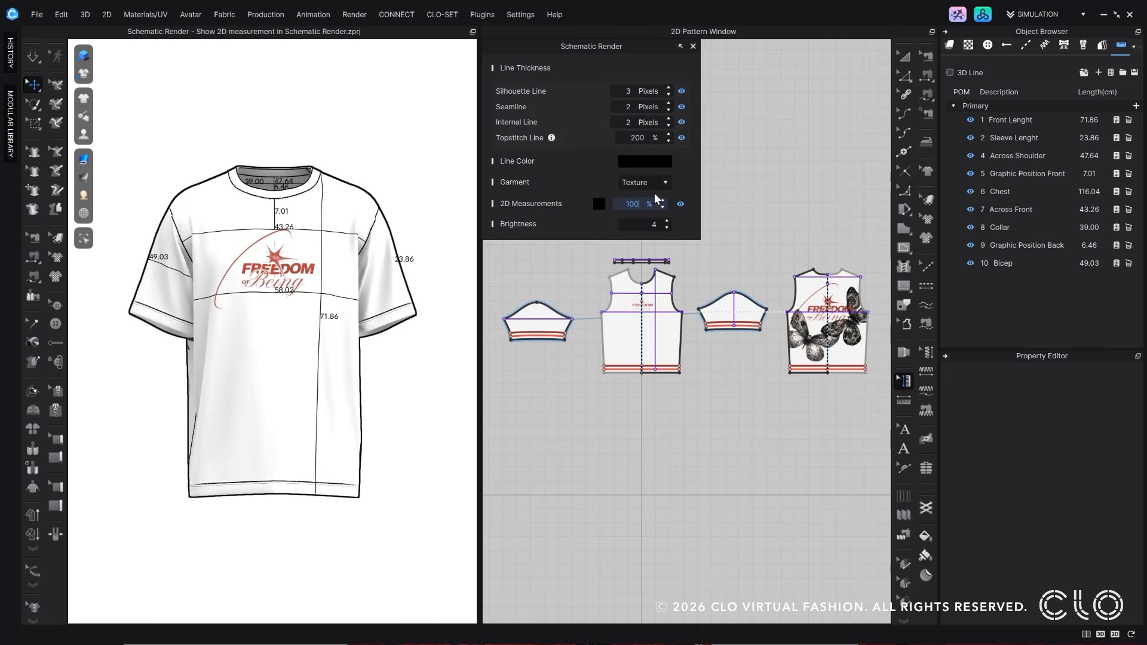
# Step: Hide the Front, Sleeve, Across Shoulder, Graphic Position Front, Chest, Across Front and Collar measurements in the schematic render one by one
pyautogui.click(971, 125)
pyautogui.click(971, 137)
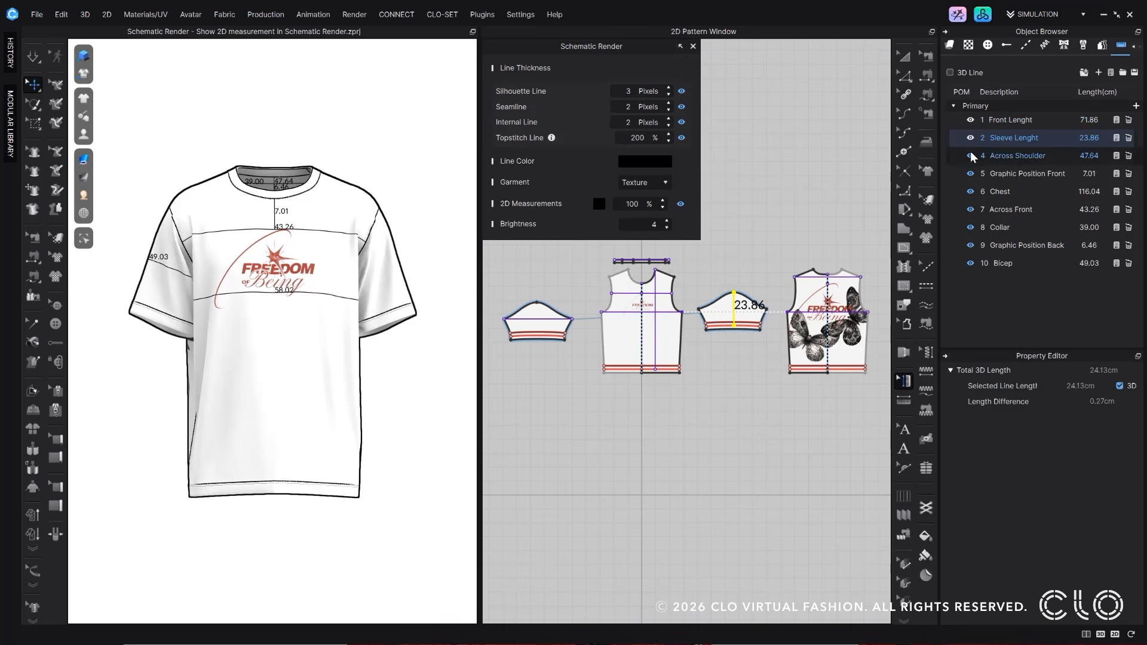
pyautogui.click(973, 158)
pyautogui.click(971, 174)
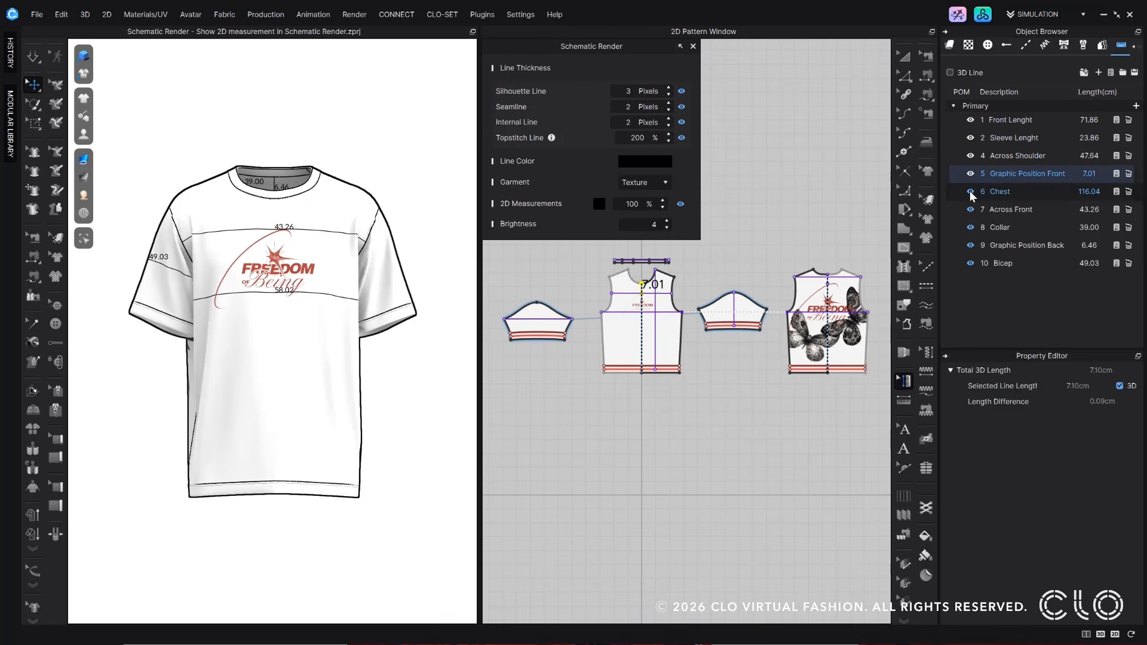
pyautogui.click(971, 192)
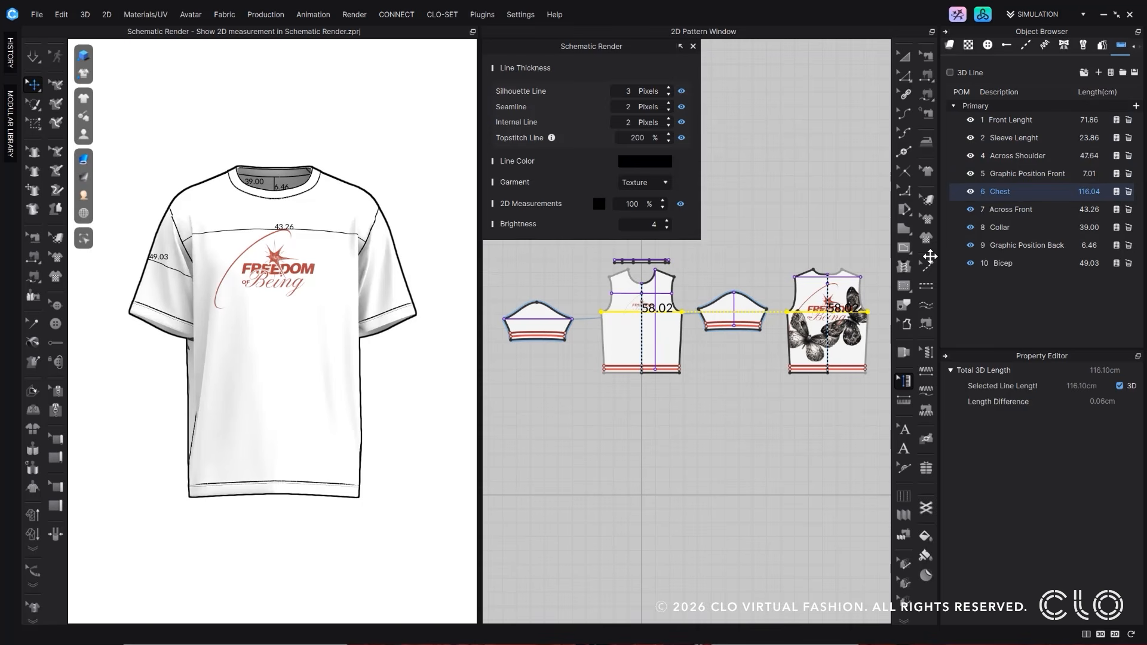
pyautogui.click(971, 210)
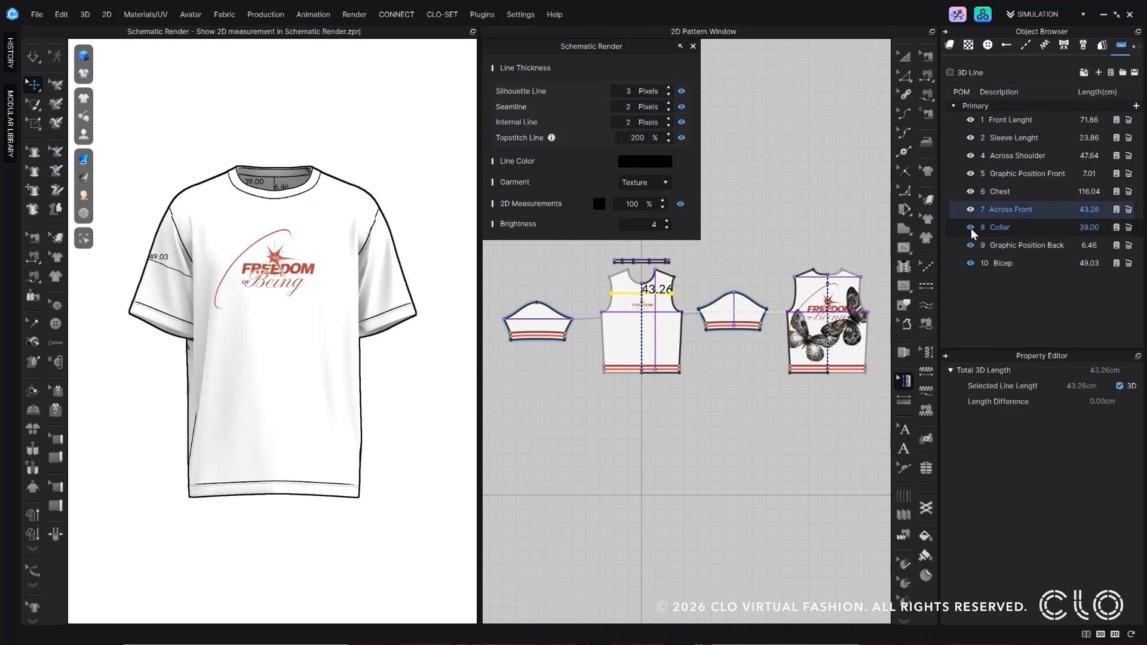
pyautogui.click(972, 230)
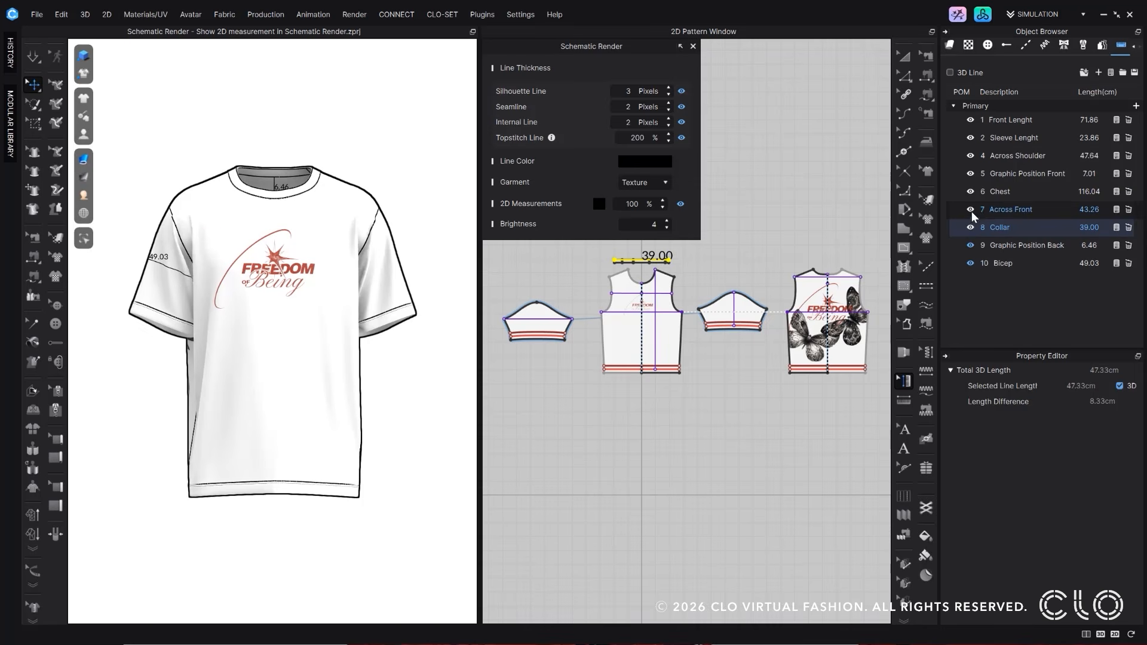
# Step: Show the hidden POM measurements again in the schematic render, from Across Front and Collar back up to the front length
pyautogui.click(971, 210)
pyautogui.click(971, 228)
pyautogui.click(971, 192)
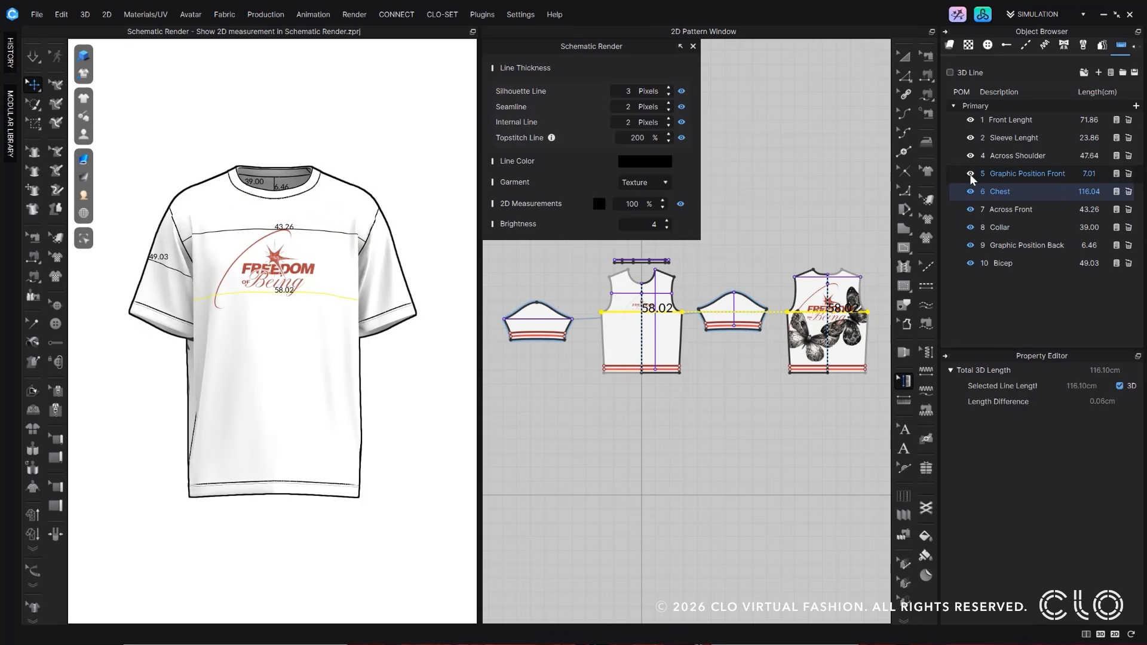
pyautogui.click(970, 174)
pyautogui.click(970, 156)
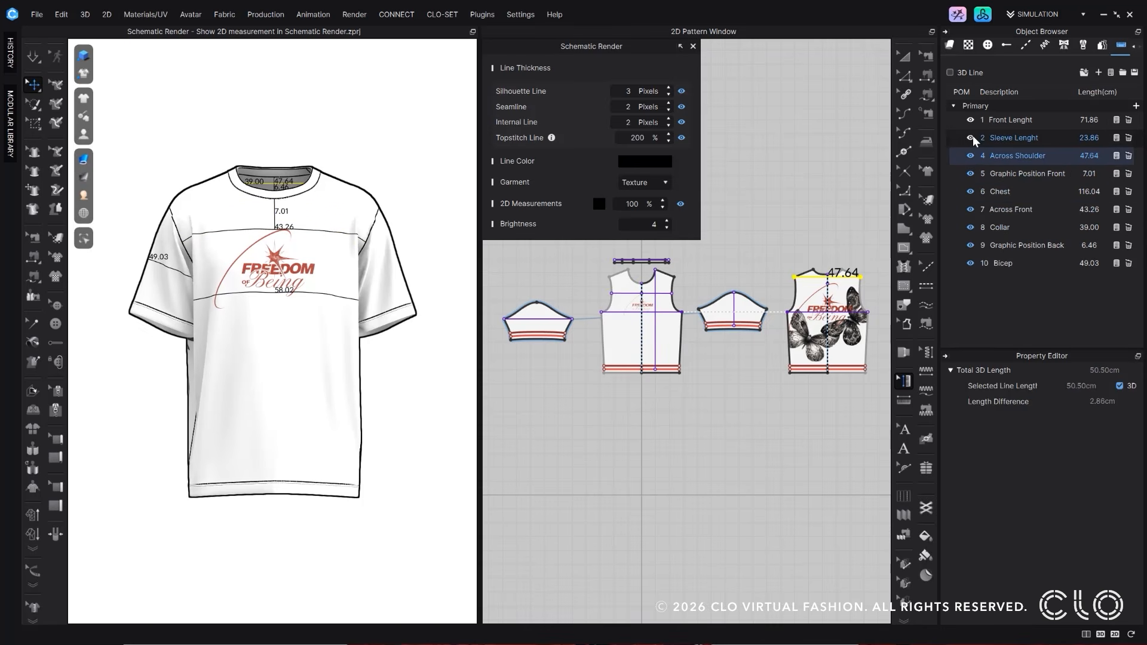
pyautogui.click(970, 138)
pyautogui.click(969, 120)
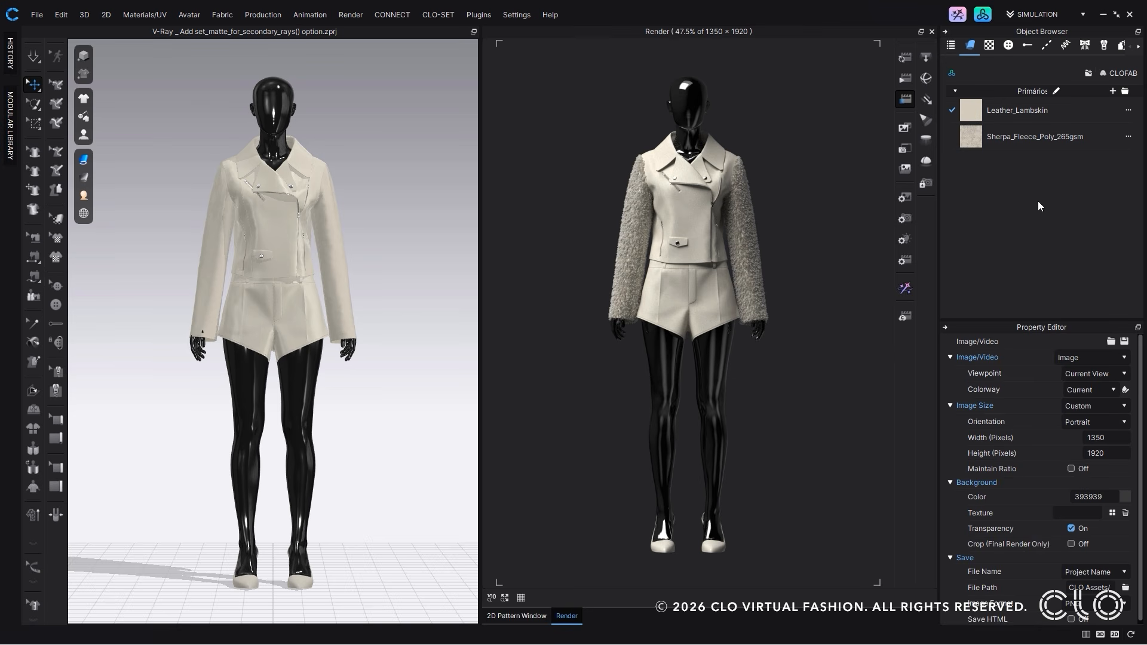
# Step: Enable the dome light's Ground Shadow, turn on Exclude from Reflections, and render the jacket and shorts outfit to compare the reflections
pyautogui.click(906, 240)
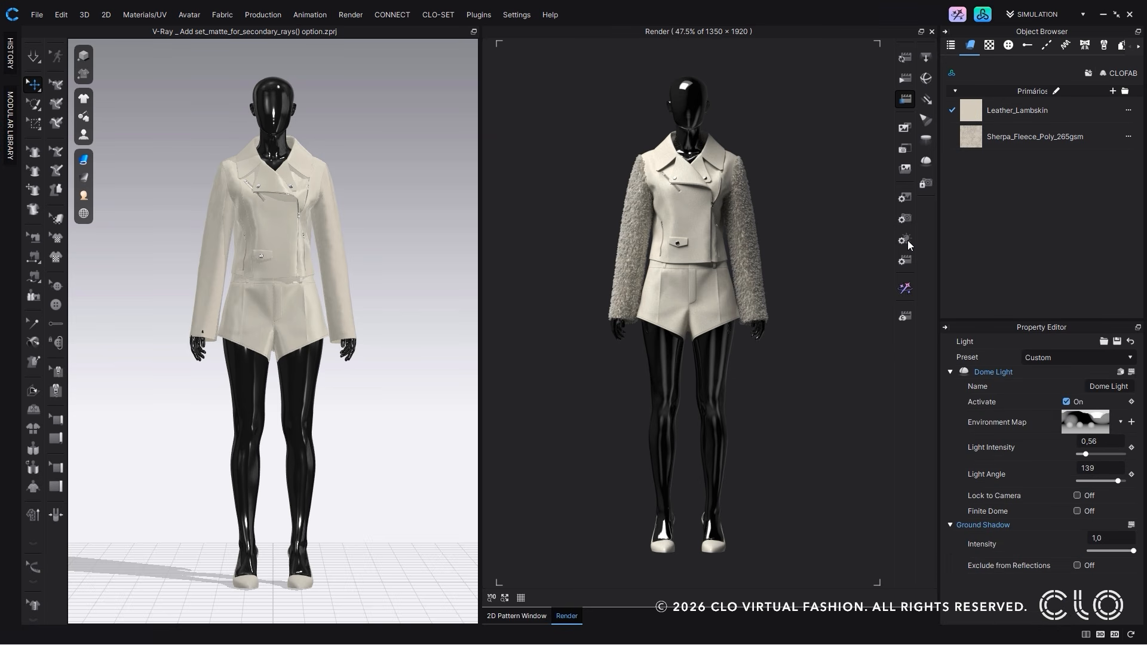
pyautogui.click(905, 58)
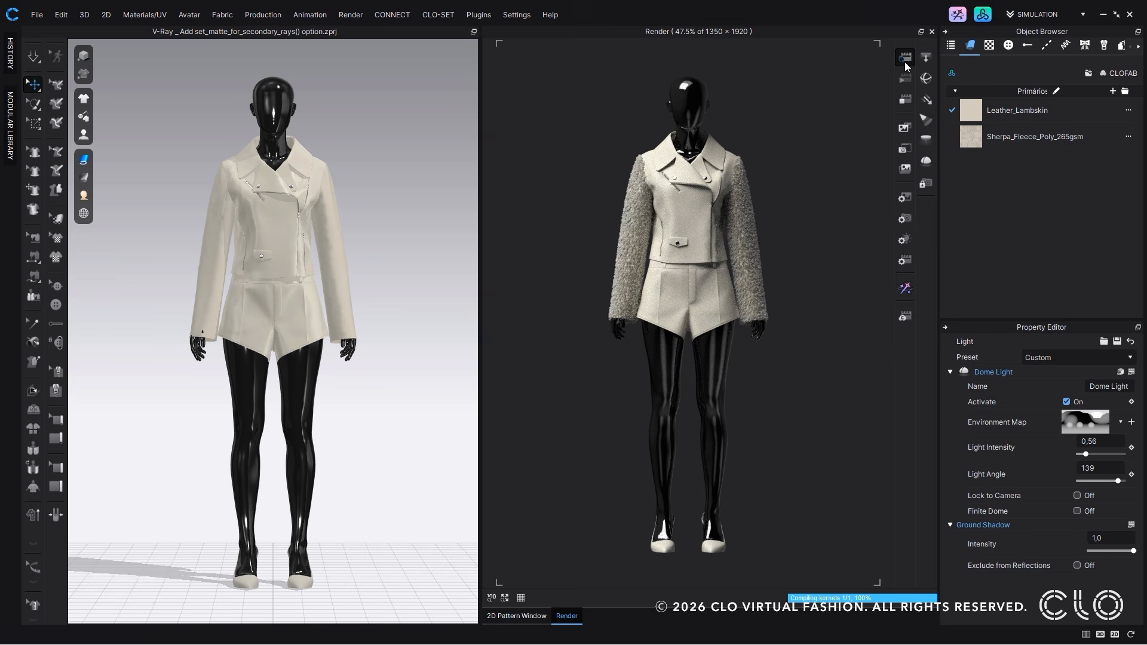
pyautogui.click(1130, 531)
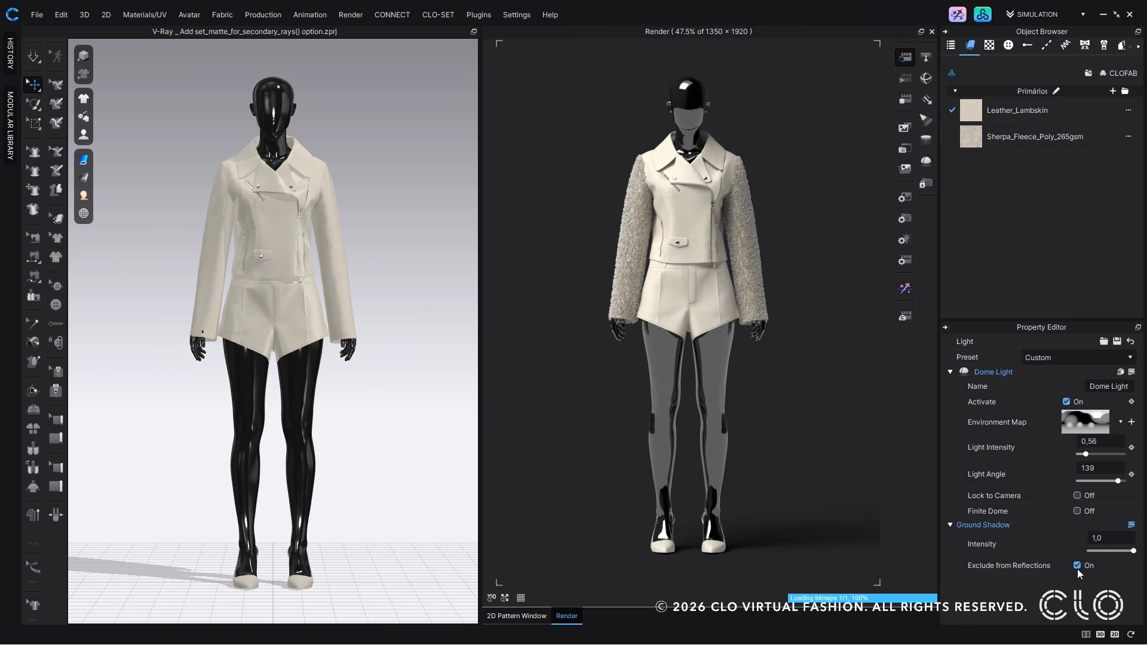
pyautogui.click(906, 59)
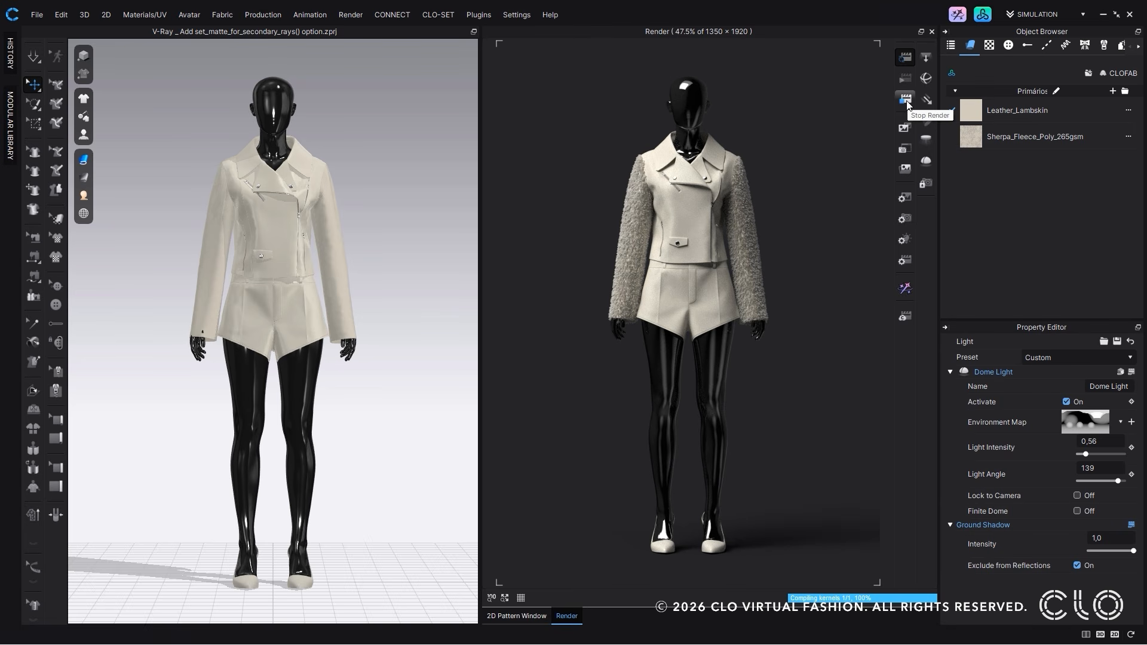
pyautogui.click(907, 102)
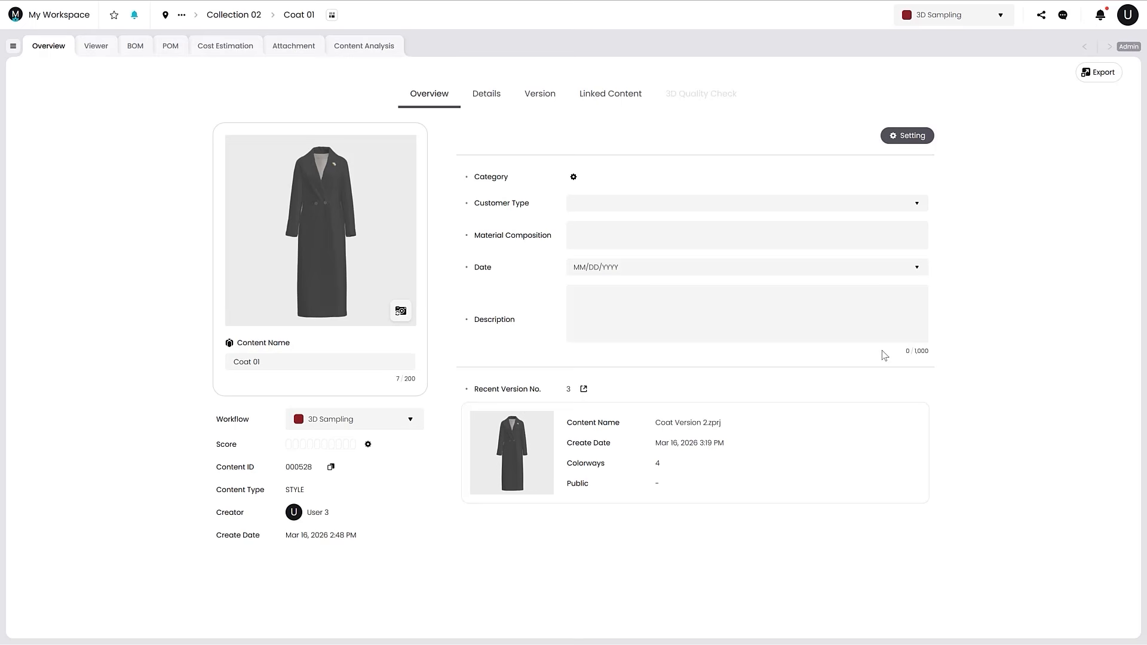
# Step: In CLO-SET, assign the Coat category from the women's garments to the Coat 01 content
pyautogui.click(572, 177)
pyautogui.click(394, 300)
pyautogui.click(509, 238)
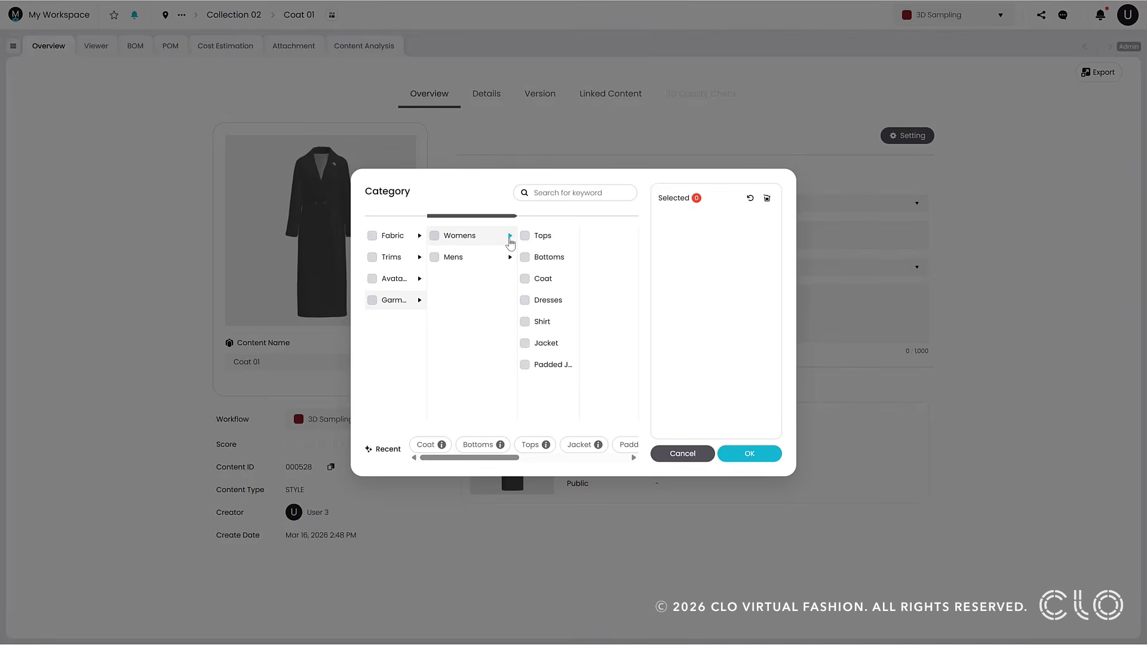
pyautogui.click(535, 279)
pyautogui.click(749, 453)
# Step: Try customizing the content page by adding a File Version item and removing the Description and Date fields
pyautogui.click(906, 136)
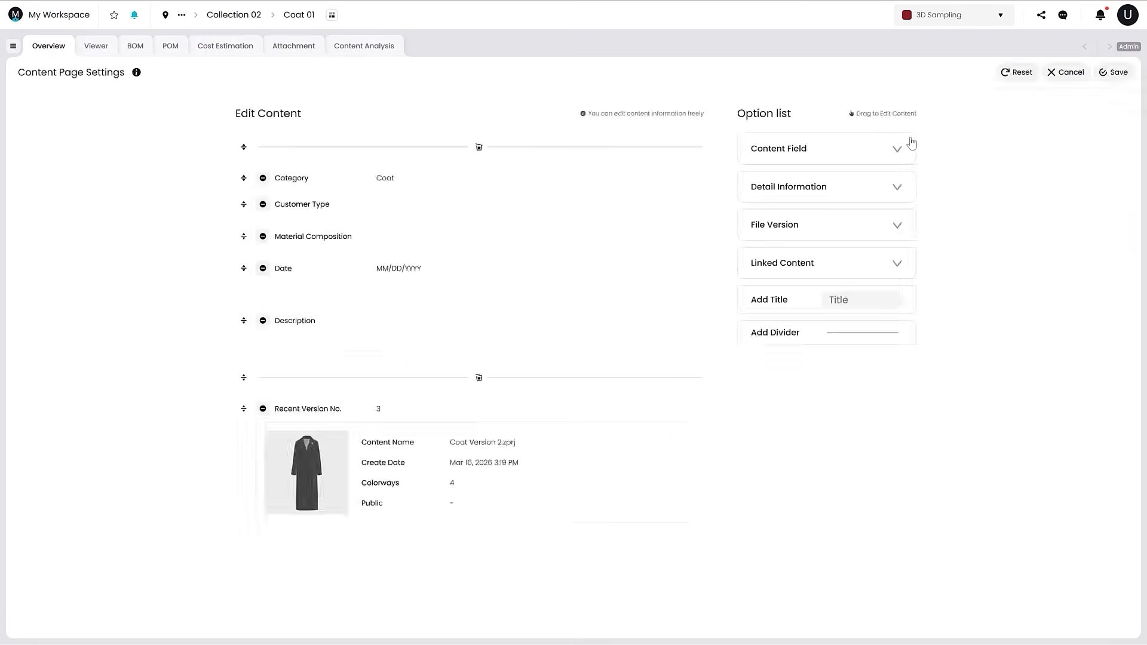
pyautogui.click(856, 261)
pyautogui.click(871, 227)
pyautogui.moveTo(777, 250); pyautogui.dragTo(376, 359)
pyautogui.click(263, 321)
pyautogui.click(263, 269)
pyautogui.click(1097, 72)
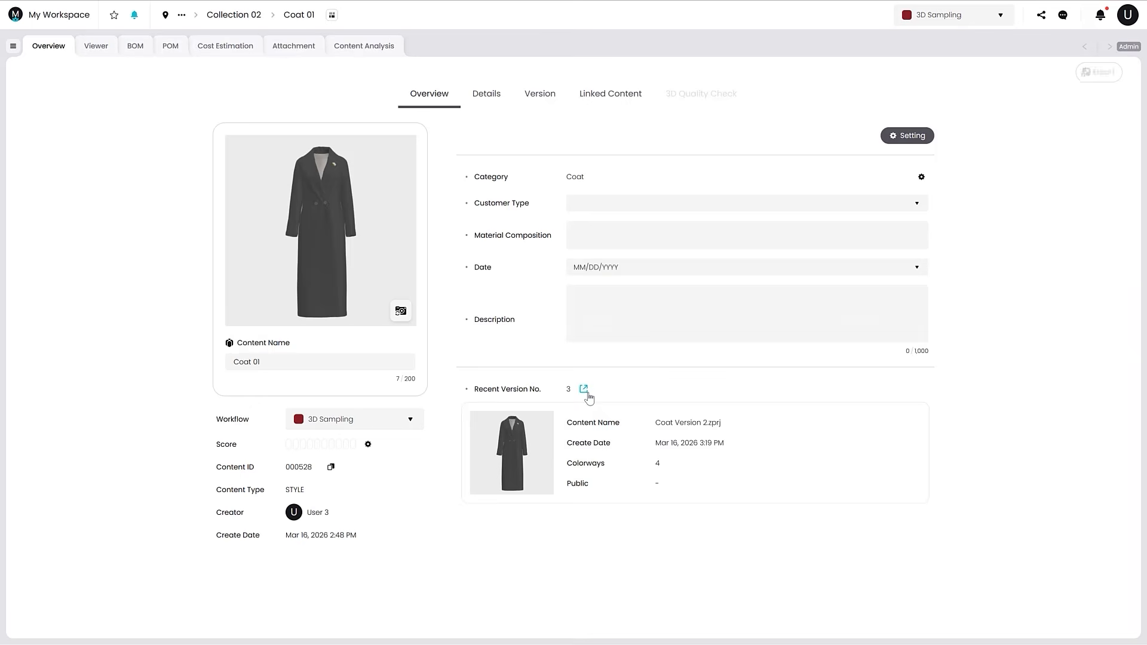
# Step: Look through the details and version list of Coat 01 and return to its overview
pyautogui.click(487, 98)
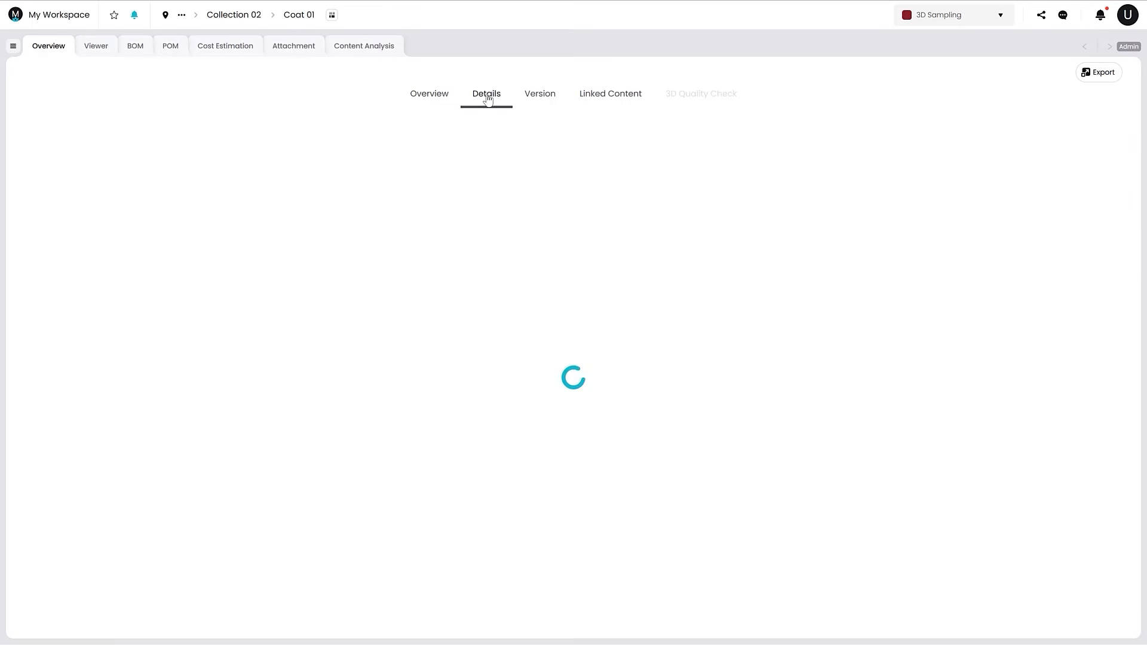
pyautogui.click(535, 100)
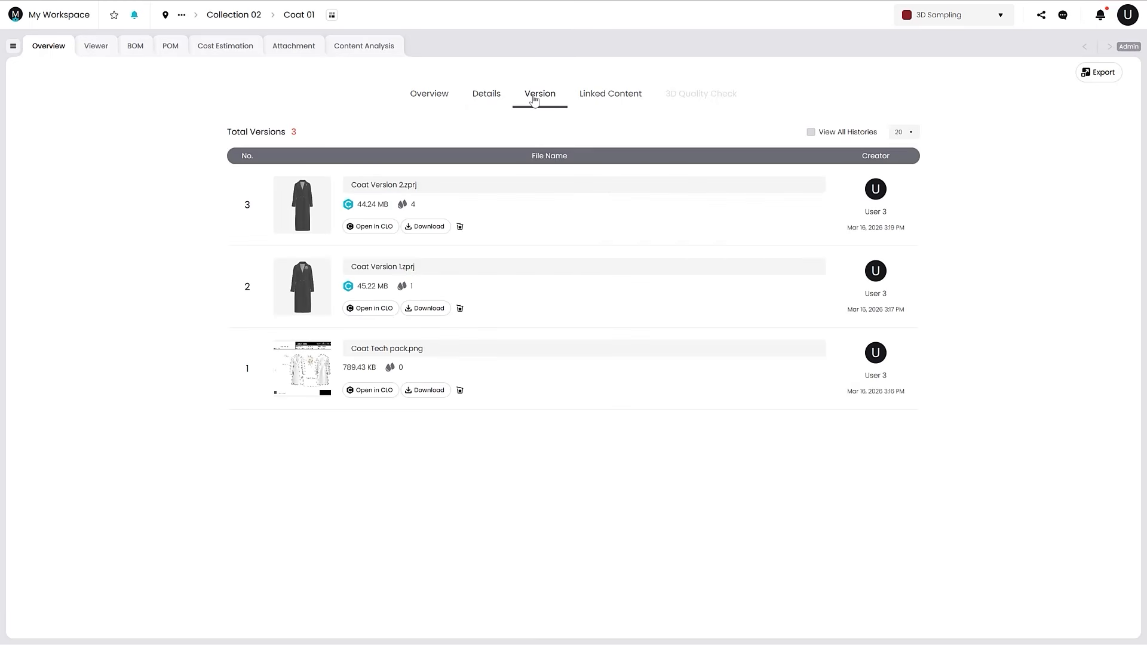
pyautogui.click(436, 99)
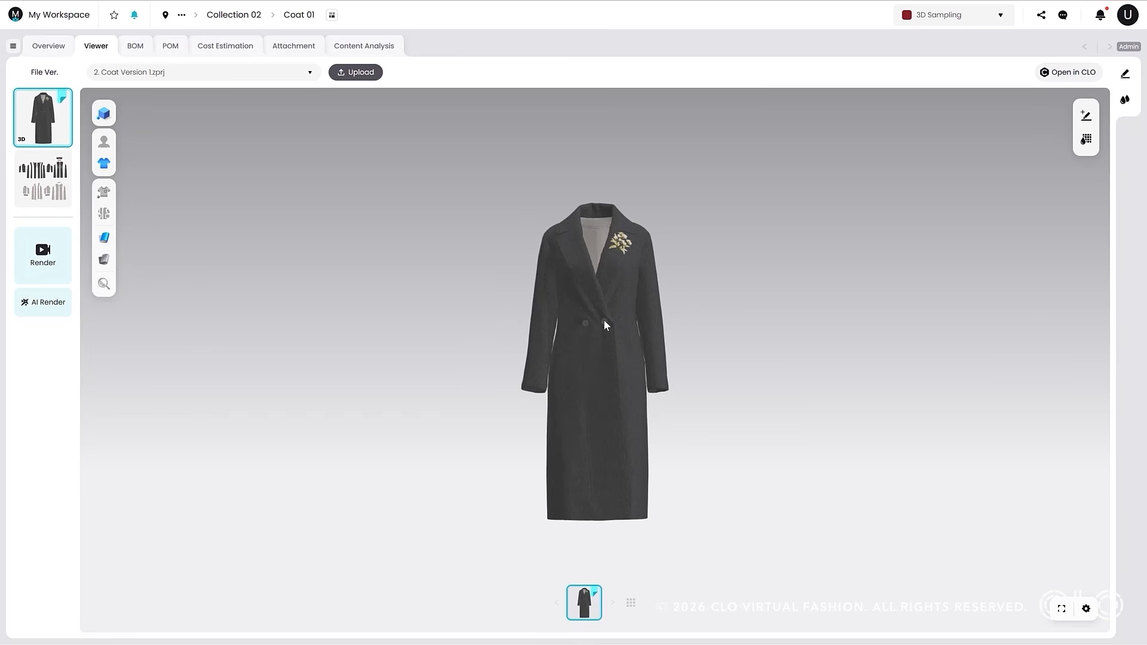
# Step: Examine Coat Version 1.zprj in 3D, together with its embroidery annotation and its colorway list
pyautogui.scroll(-4, 604, 323)
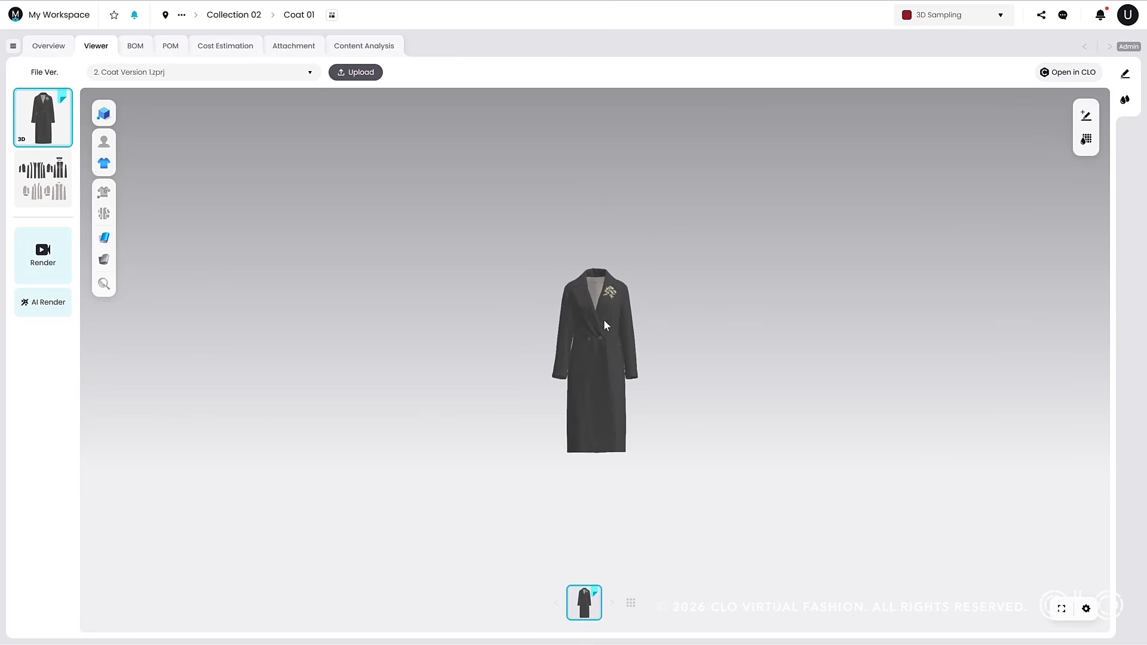
pyautogui.scroll(6, 604, 322)
pyautogui.scroll(-3, 604, 322)
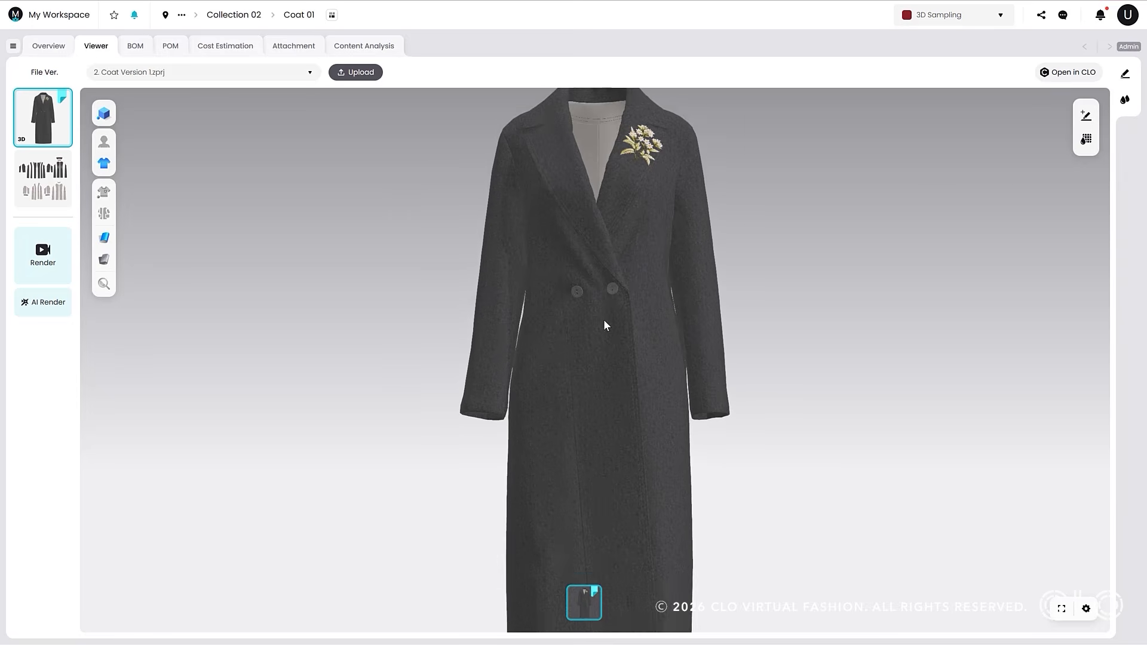
pyautogui.scroll(-2, 604, 322)
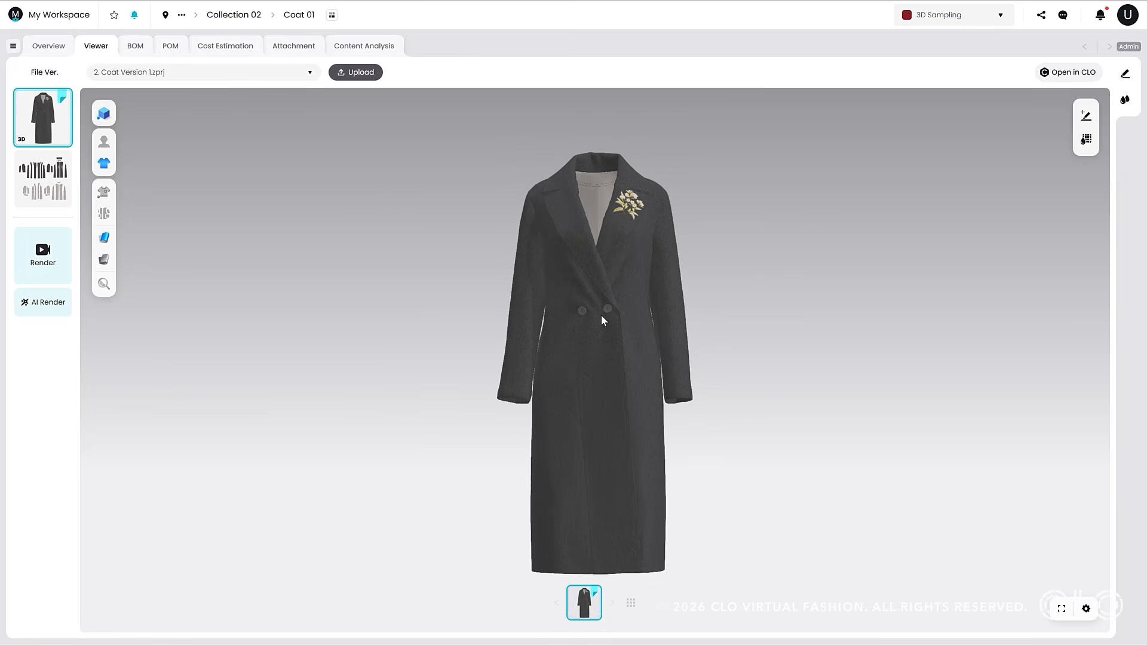
pyautogui.click(1125, 73)
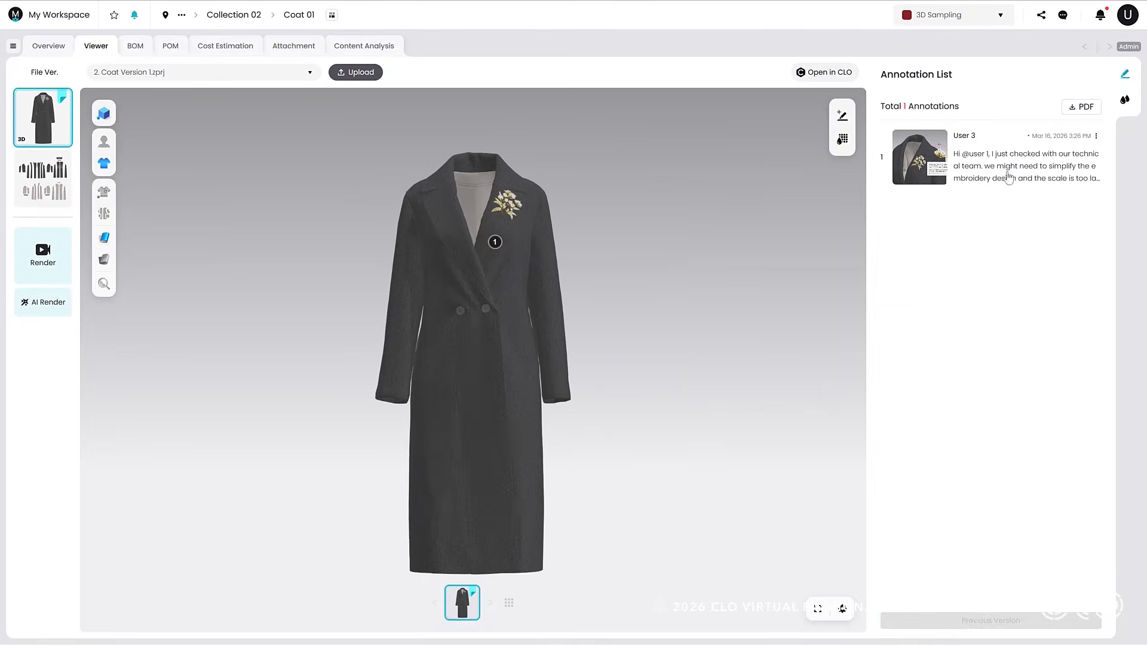
pyautogui.click(1009, 178)
pyautogui.click(1125, 99)
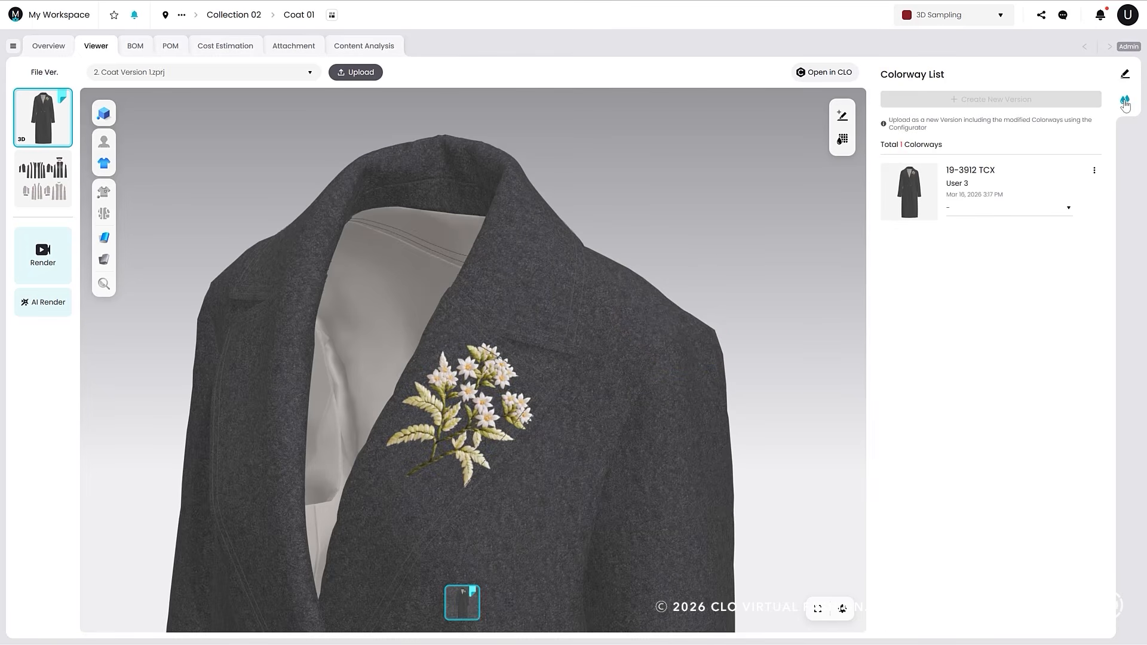
pyautogui.click(1124, 72)
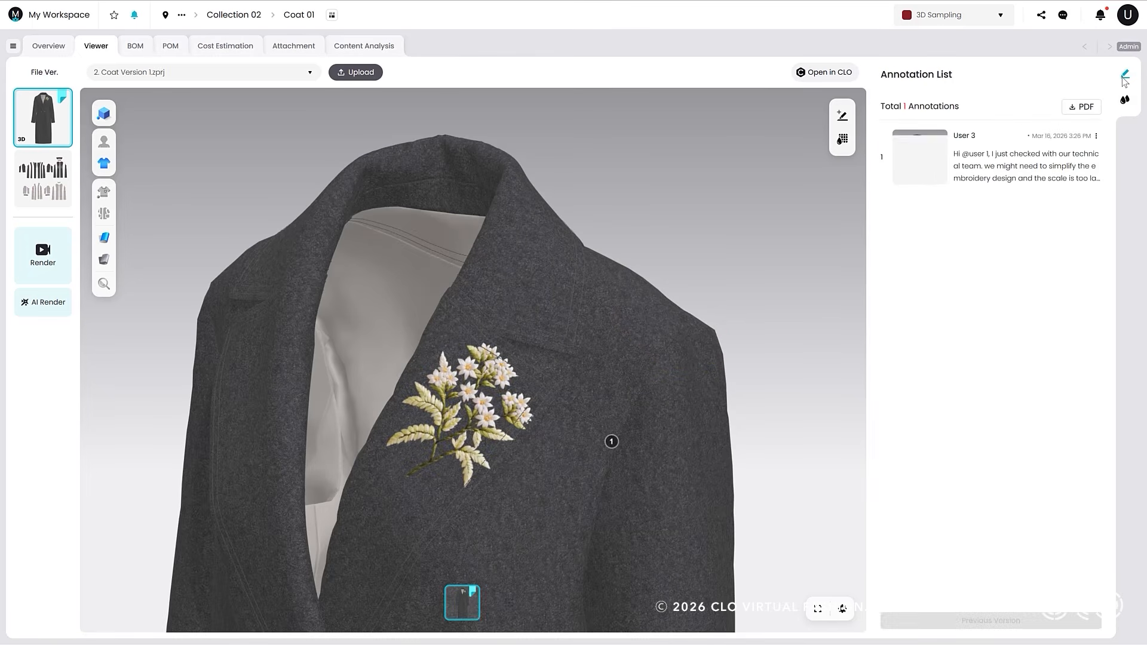
# Step: Switch the 3D viewer to Coat Version 2.zprj and display its colorway list
pyautogui.click(194, 76)
pyautogui.click(227, 119)
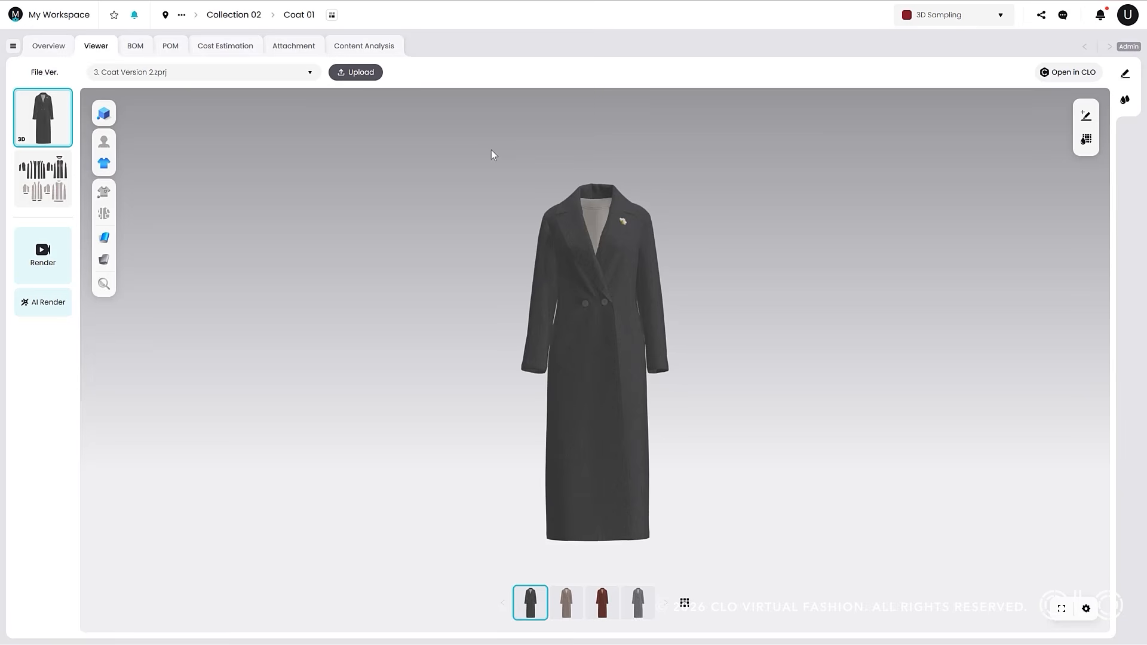
pyautogui.click(1129, 103)
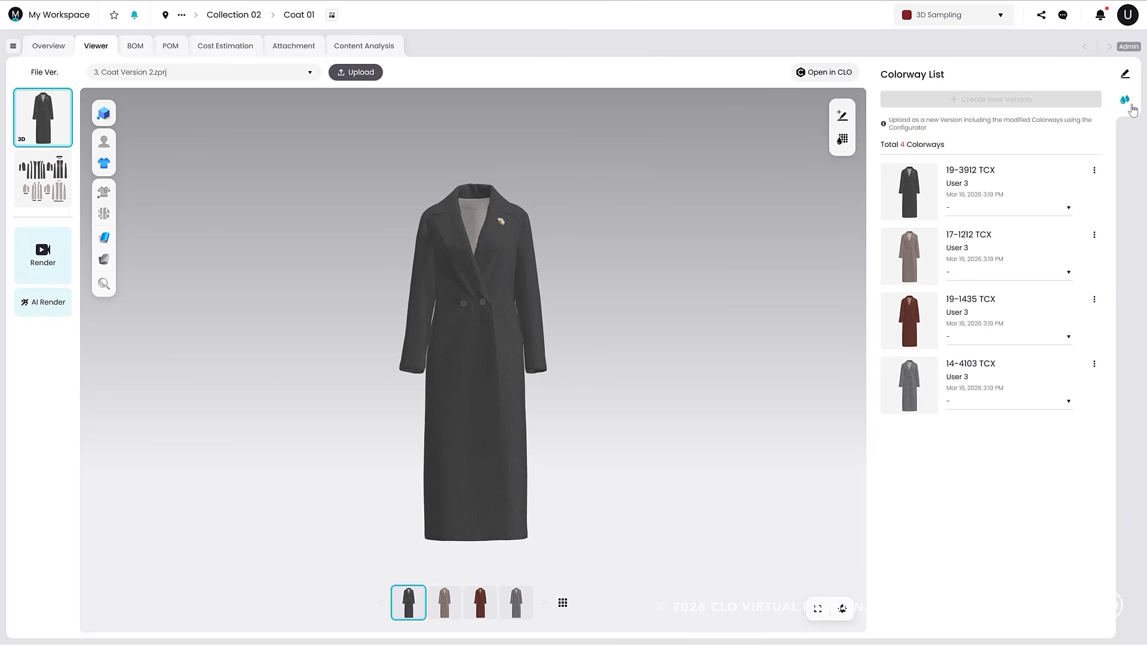
# Step: Bring up the coat's bill of materials and add a blank row to the Elastic table
pyautogui.click(138, 47)
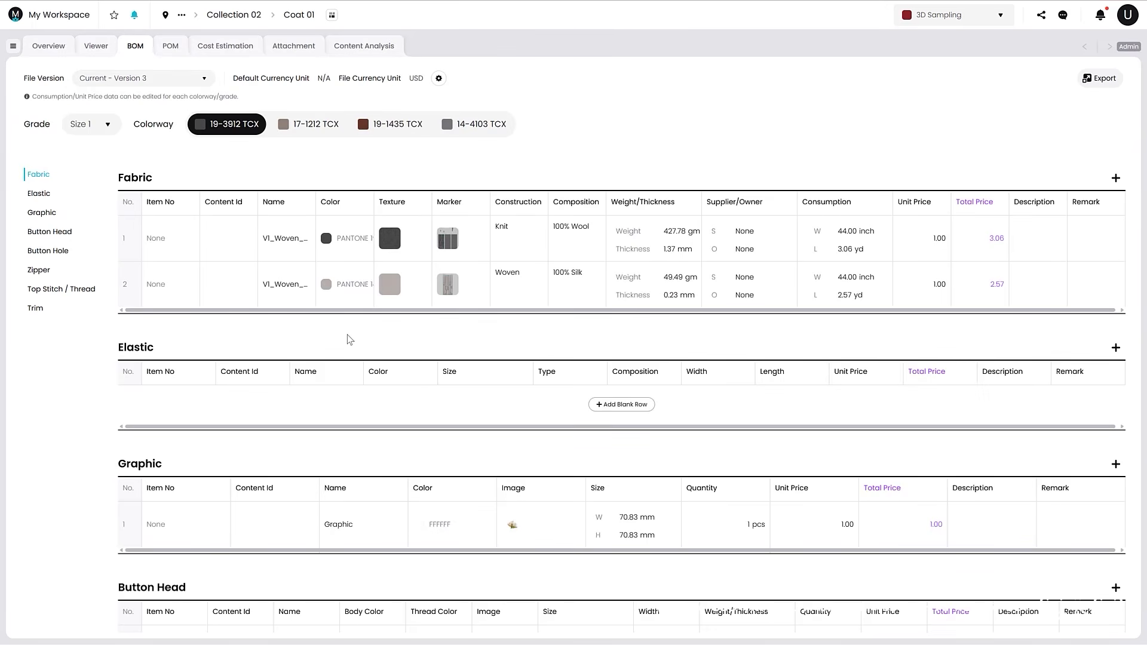
pyautogui.scroll(-3, 347, 336)
pyautogui.scroll(3, 349, 338)
pyautogui.scroll(-2, 348, 335)
pyautogui.click(621, 283)
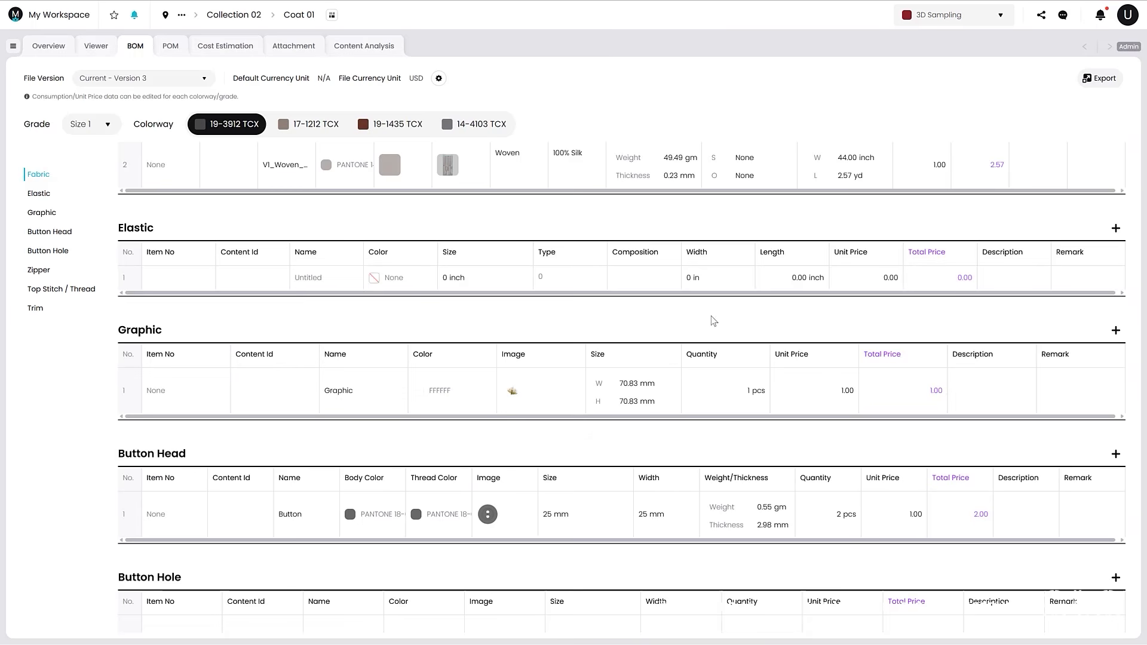
# Step: Set the new elastic row's length to 10 inch and its unit price to 1
pyautogui.click(796, 277)
pyautogui.press('BackSpace')
pyautogui.write('10')
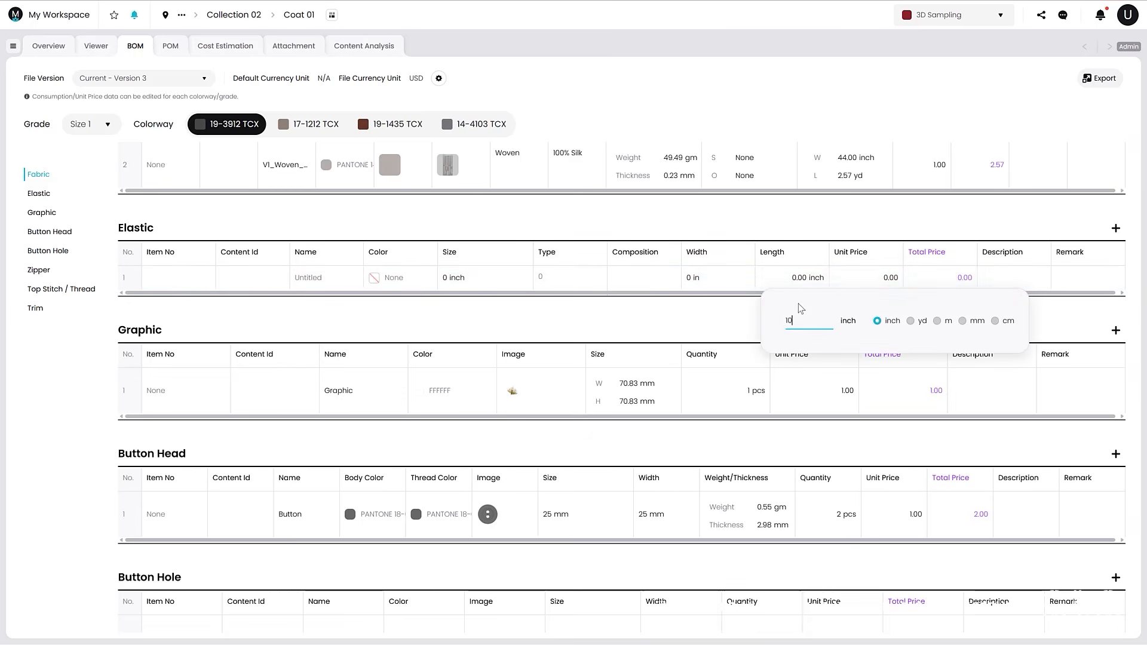
pyautogui.click(712, 322)
pyautogui.click(889, 282)
pyautogui.press('BackSpace')
pyautogui.write('1')
pyautogui.click(828, 317)
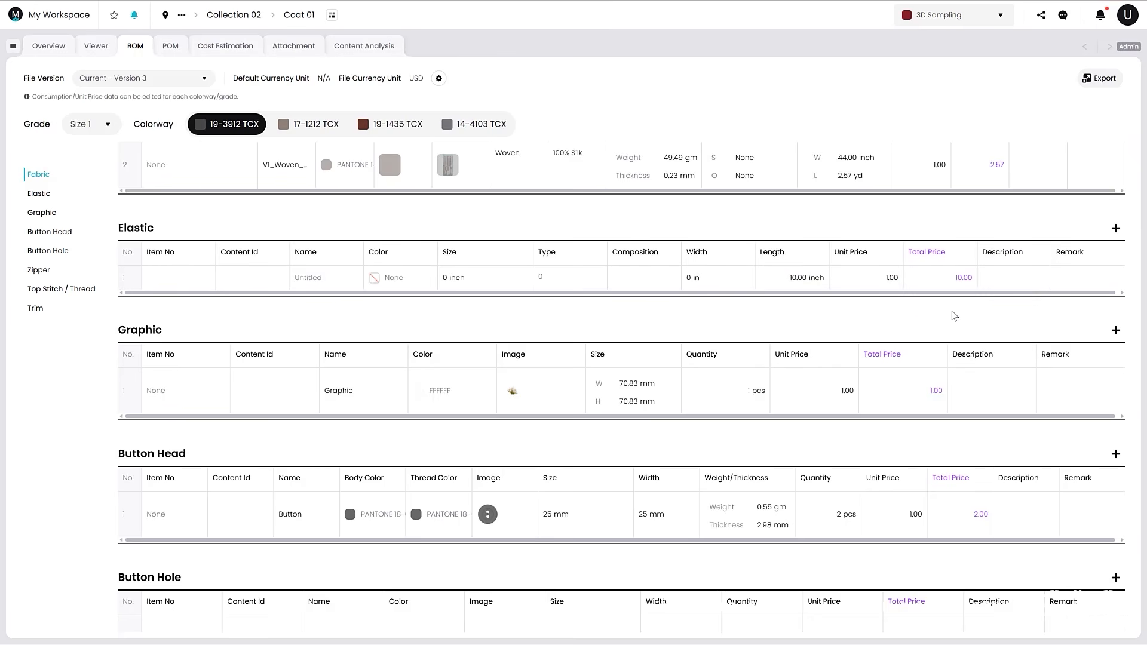
# Step: Bring up the coat's cost estimation for the current version and look through it from start to end
pyautogui.scroll(2, 954, 315)
pyautogui.click(221, 52)
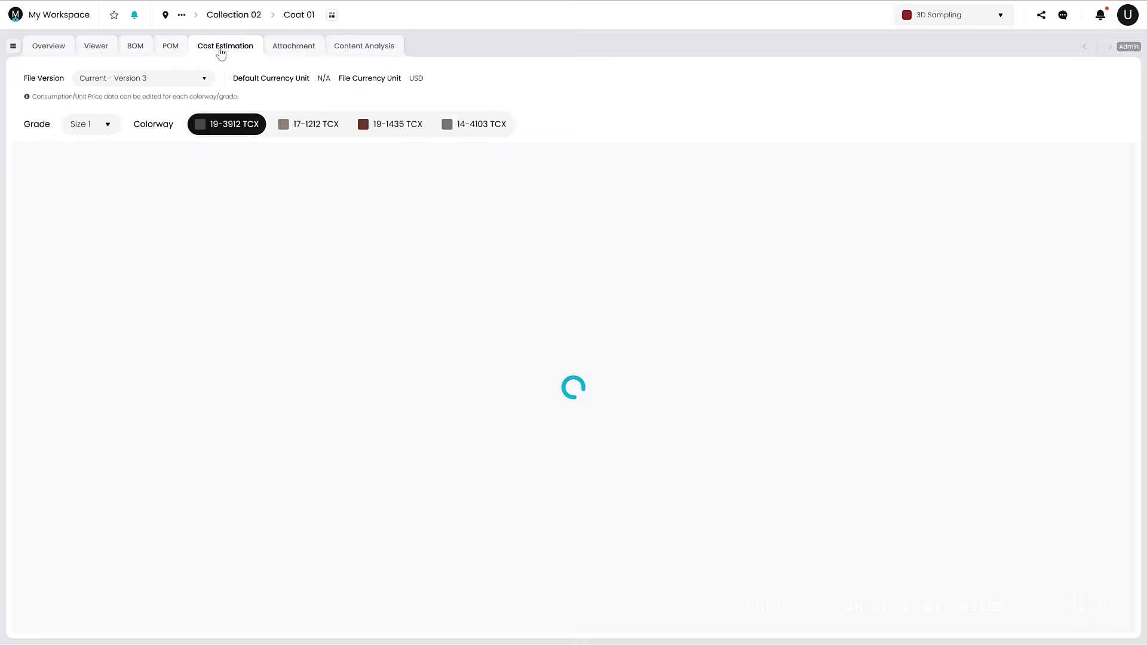
pyautogui.scroll(-5, 588, 360)
pyautogui.scroll(5, 588, 360)
# Step: Examine the coat's points of measure, rotating the 3D garment and highlighting the Waist Circumference measurement
pyautogui.click(170, 45)
pyautogui.moveTo(267, 268); pyautogui.dragTo(140, 268)
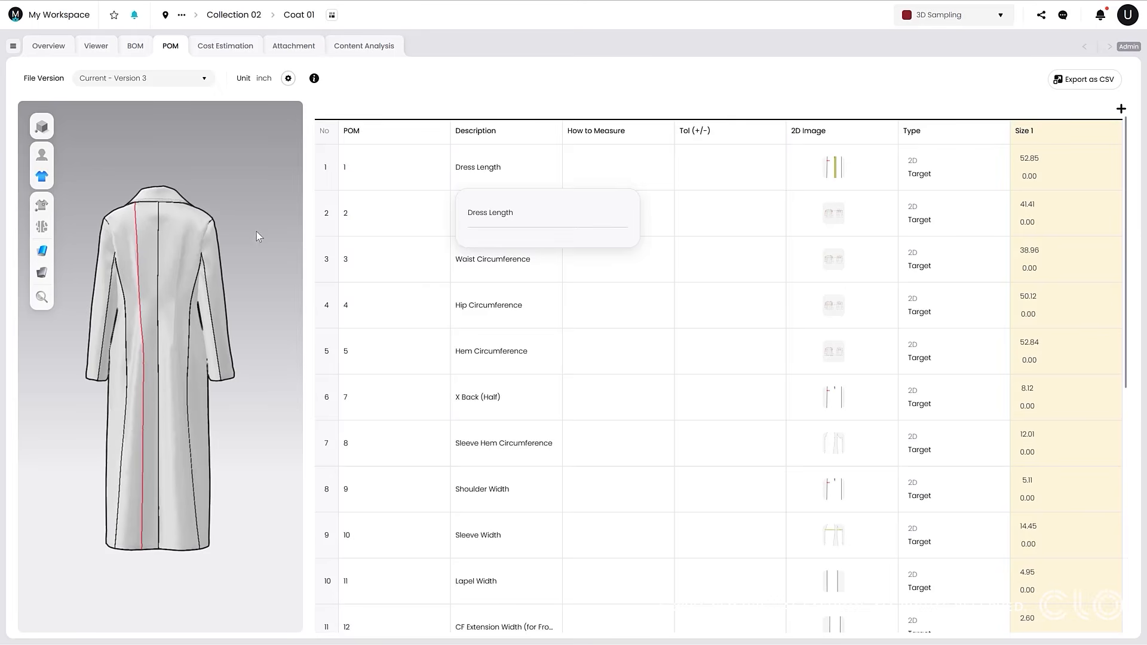
pyautogui.click(495, 272)
pyautogui.rightClick(408, 348)
pyautogui.click(243, 156)
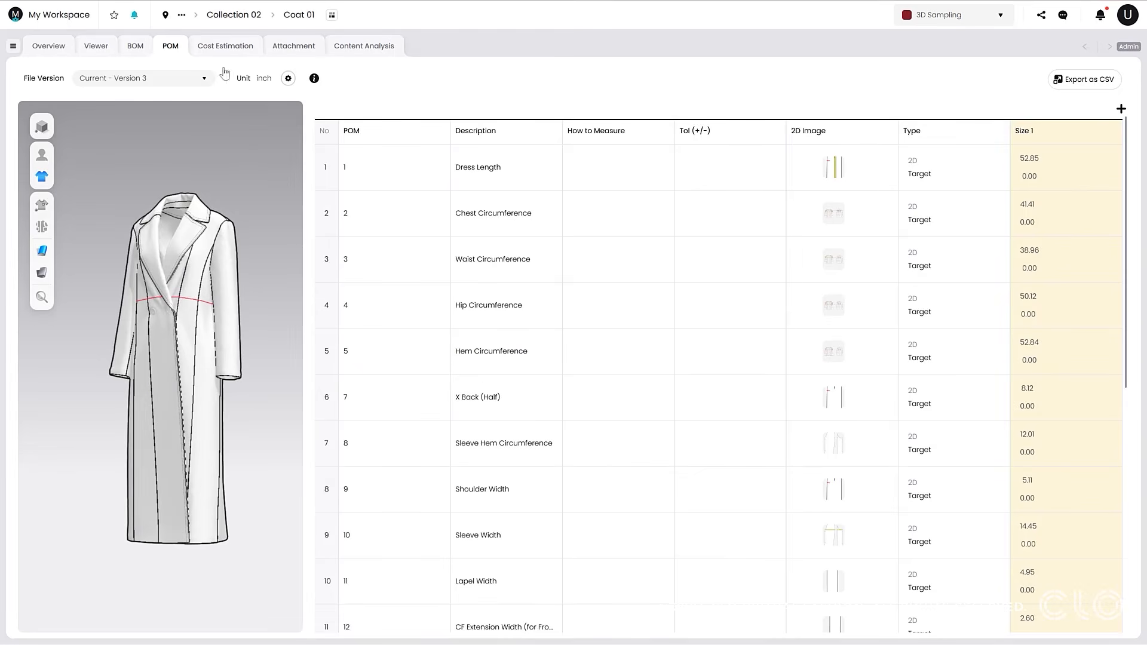
# Step: Preview the BASE.png image from the coat's attachments at full size and close the preview
pyautogui.click(225, 46)
pyautogui.click(302, 49)
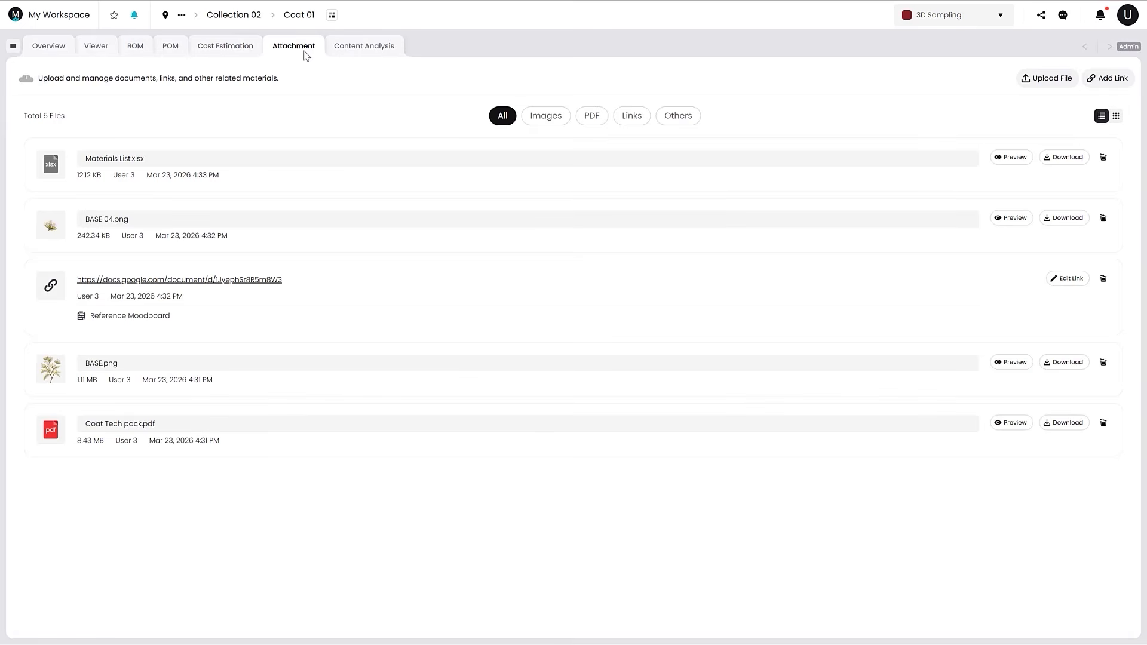
pyautogui.click(58, 375)
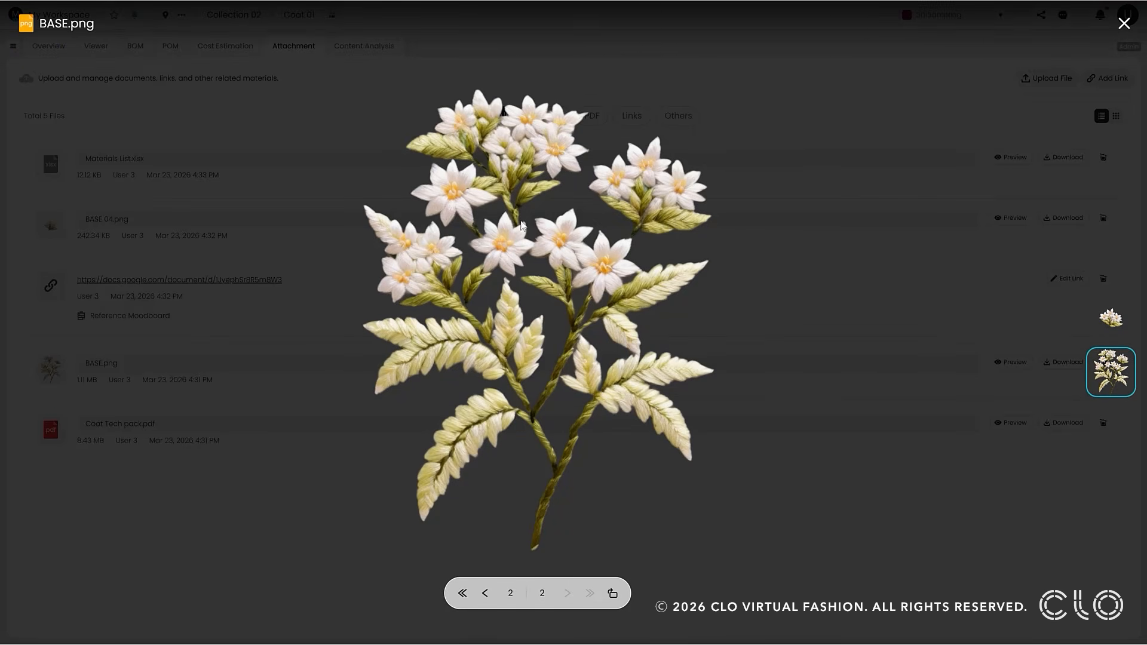
pyautogui.click(1122, 25)
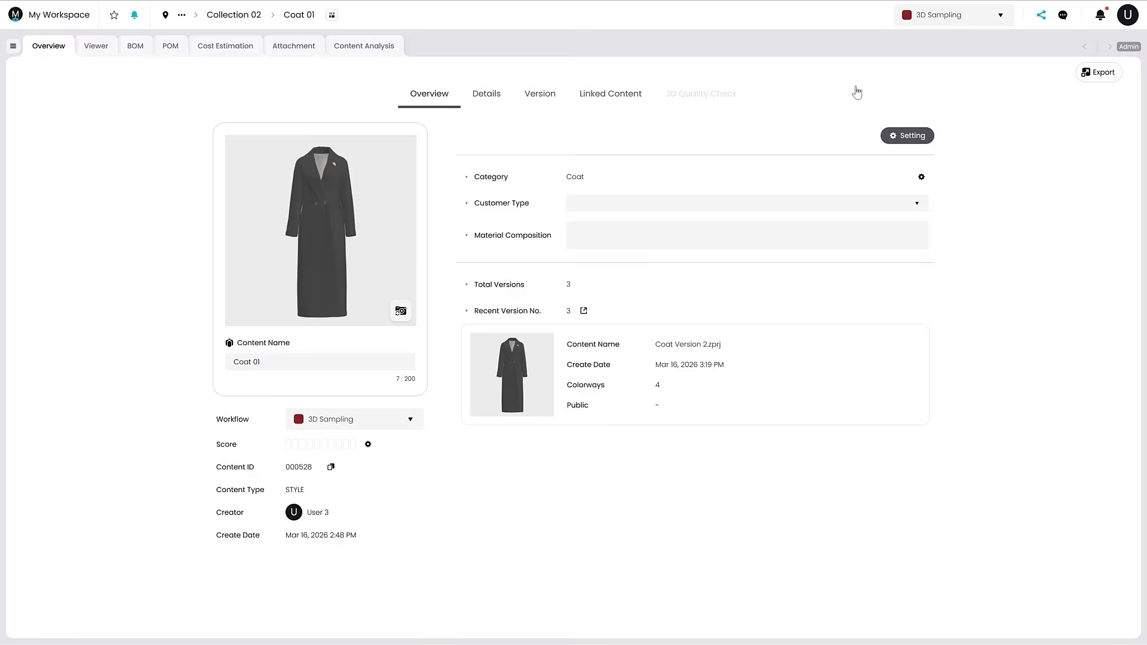
# Step: Check the coat's sharing options, and view its comments together with its activity log
pyautogui.click(1041, 16)
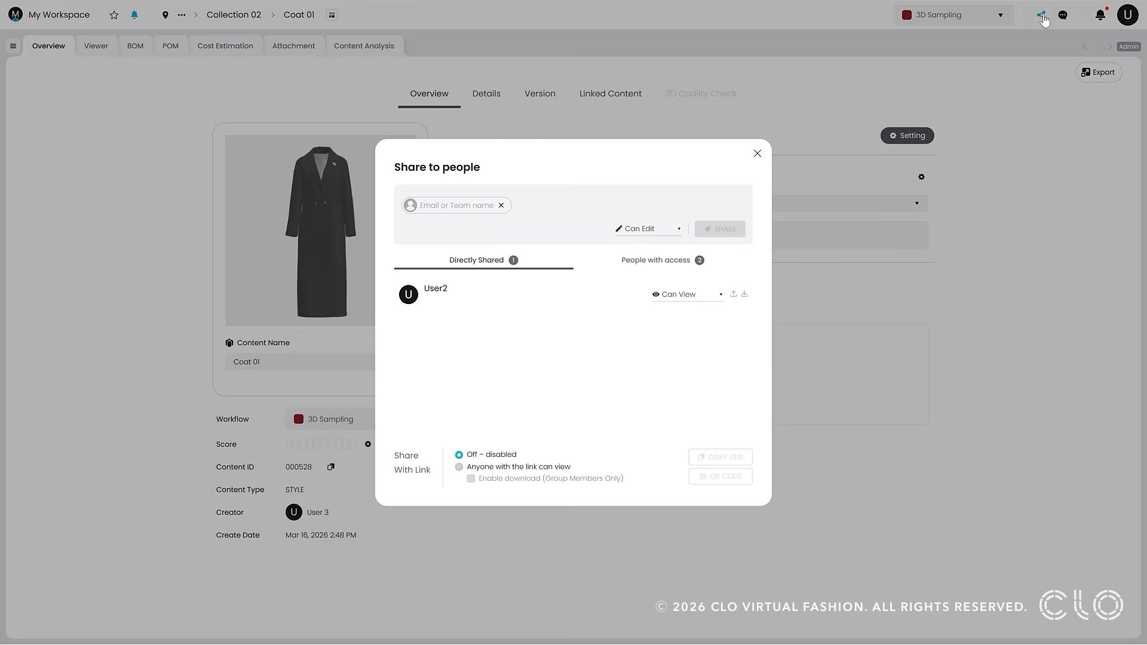
pyautogui.click(757, 156)
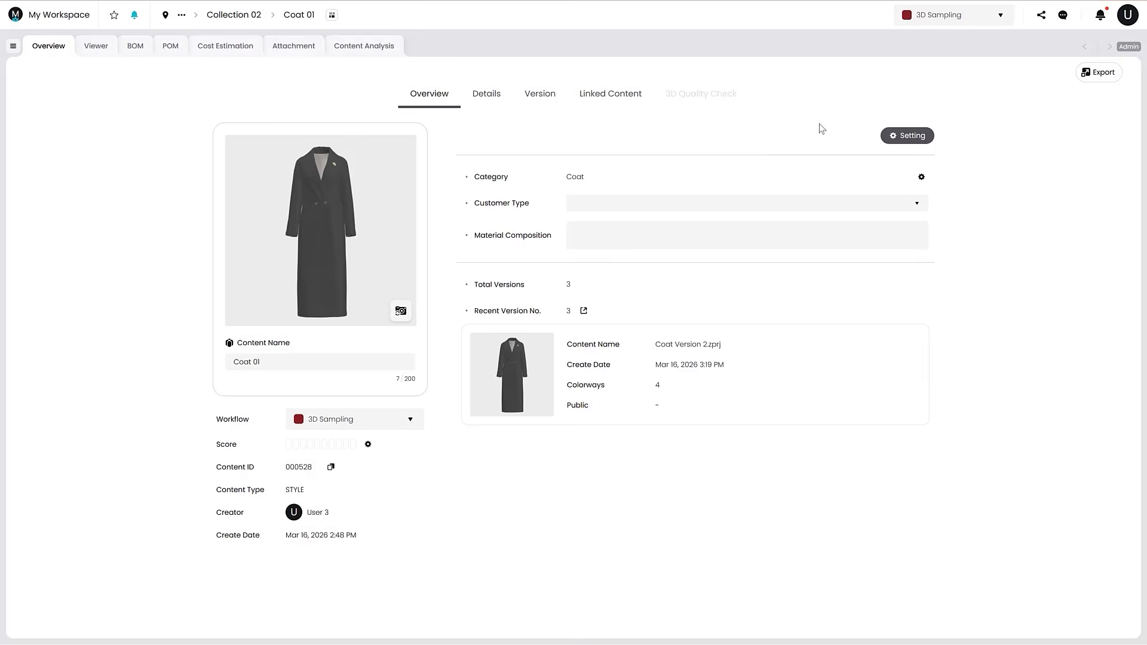
pyautogui.click(1061, 15)
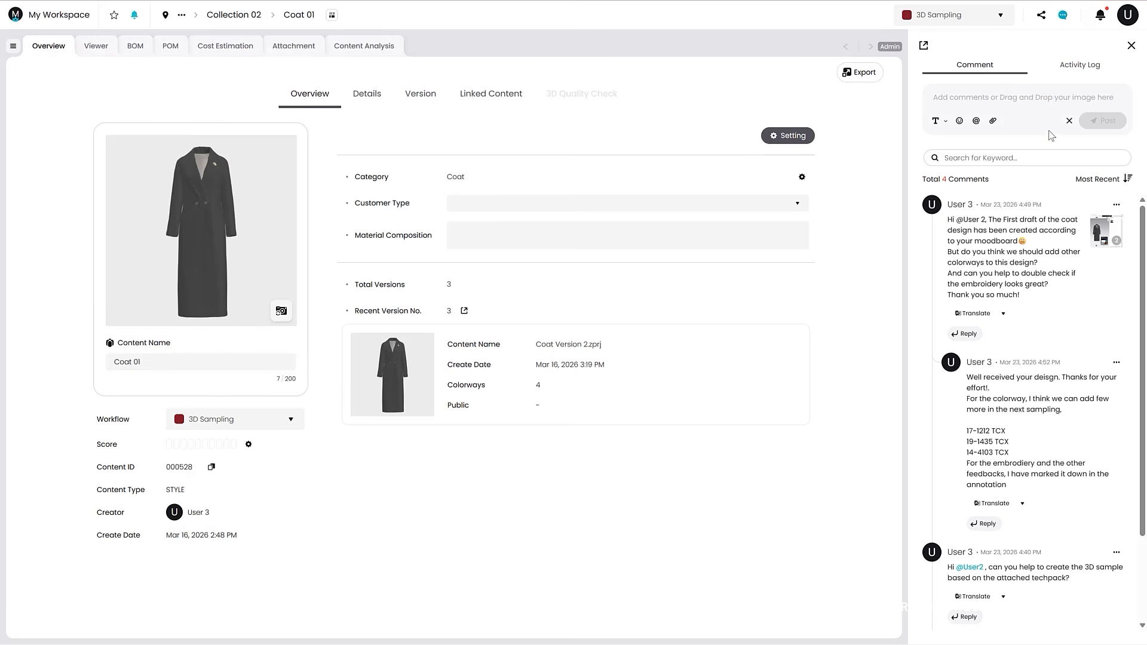
pyautogui.click(1075, 67)
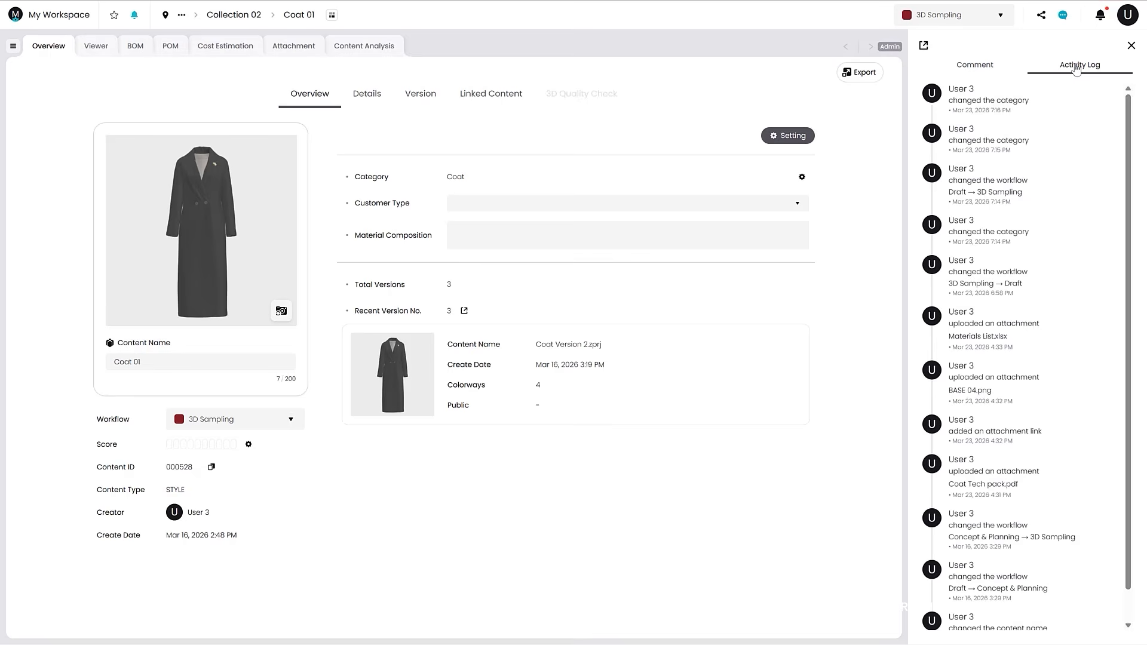
pyautogui.click(985, 67)
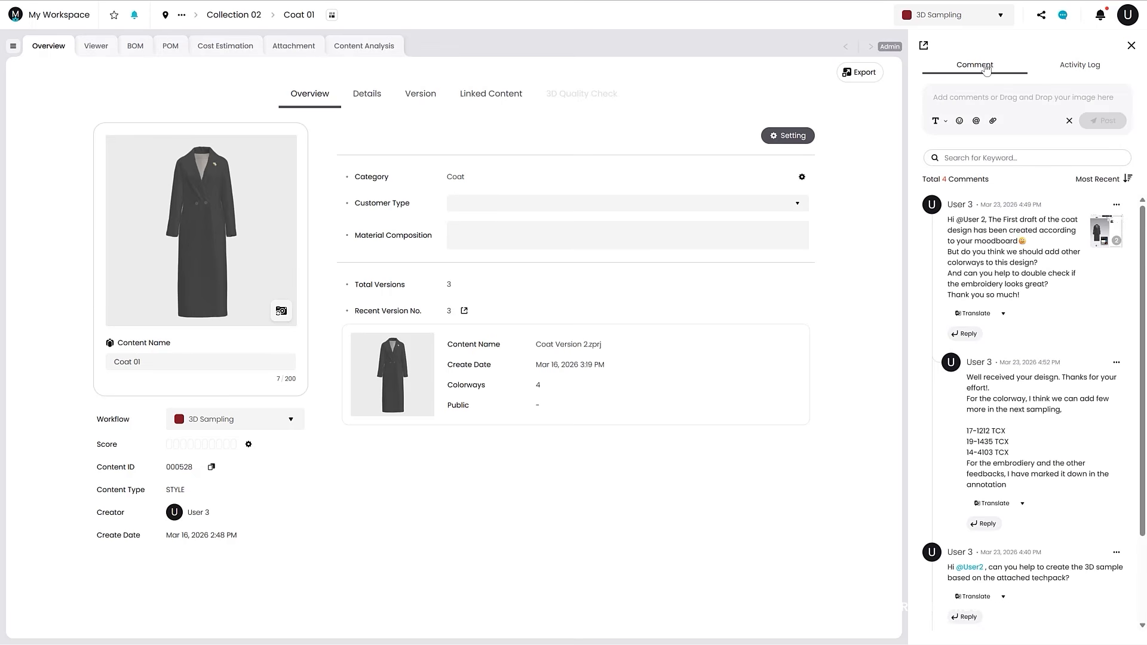
pyautogui.click(1131, 45)
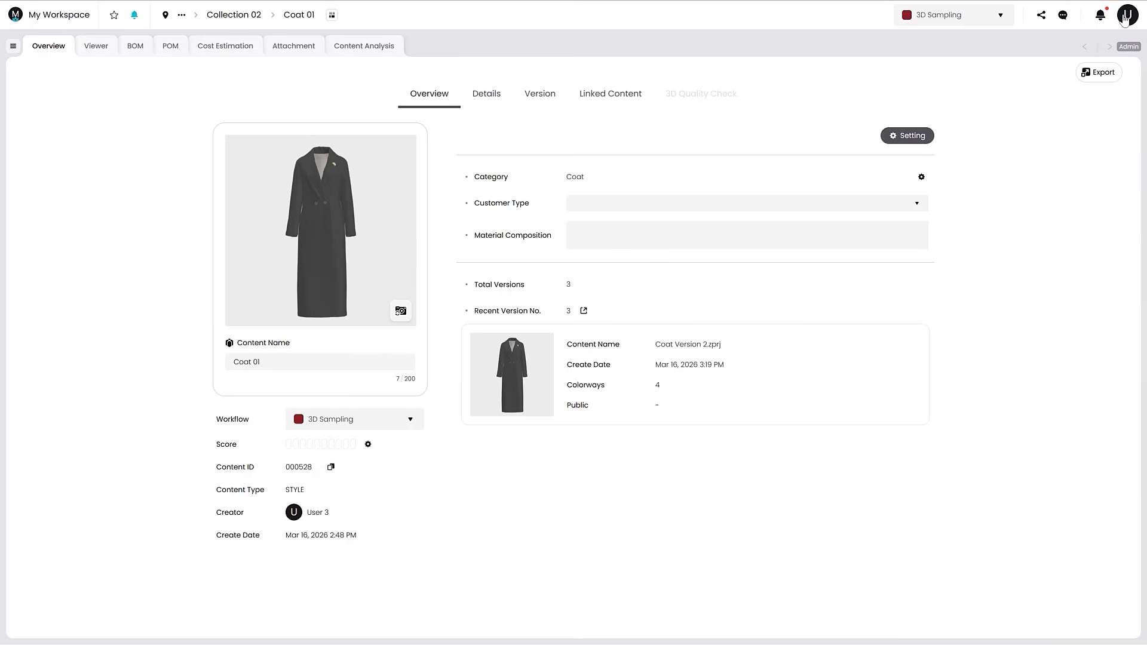
# Step: Try the dark interface theme and set the theme to light
pyautogui.click(1125, 16)
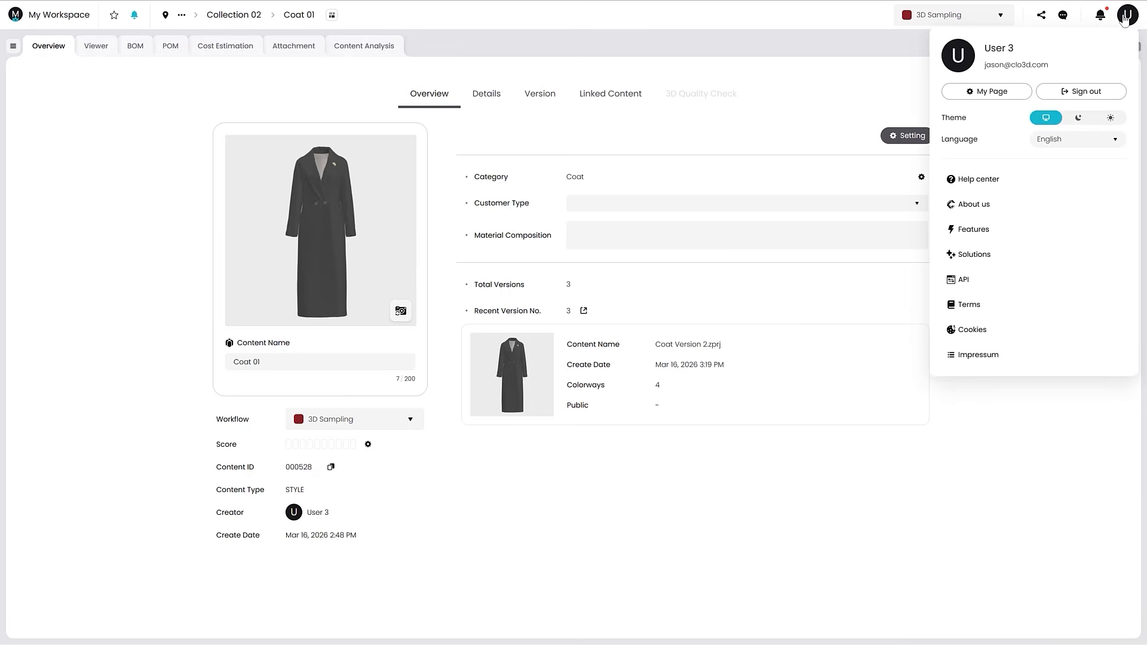
pyautogui.click(1078, 118)
pyautogui.click(1102, 121)
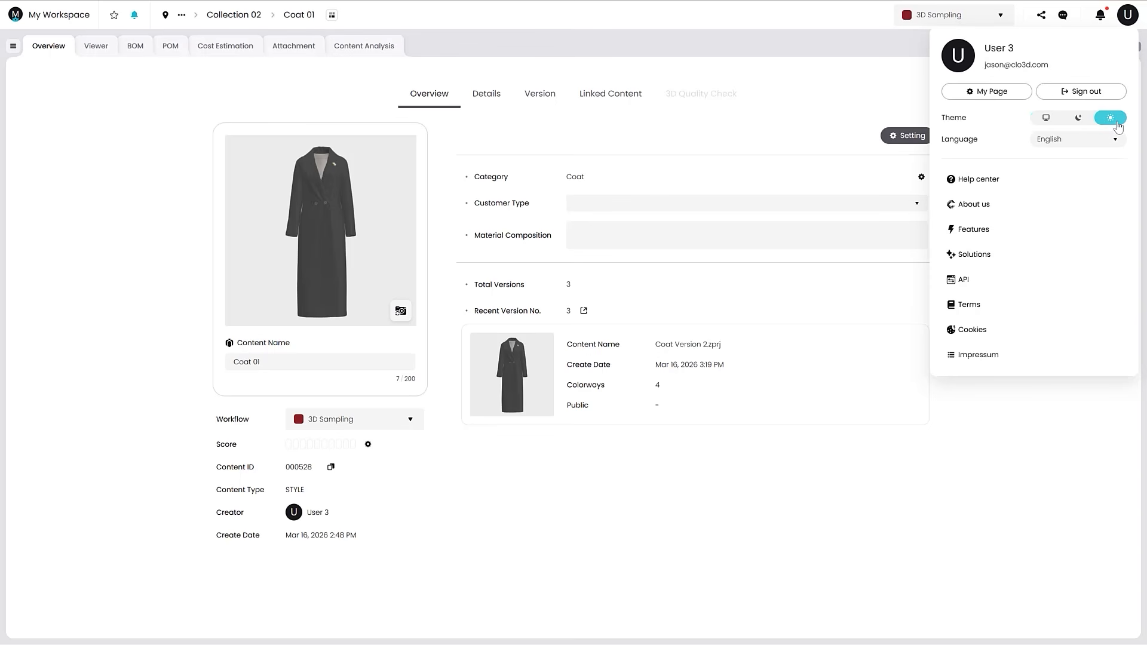
pyautogui.click(794, 128)
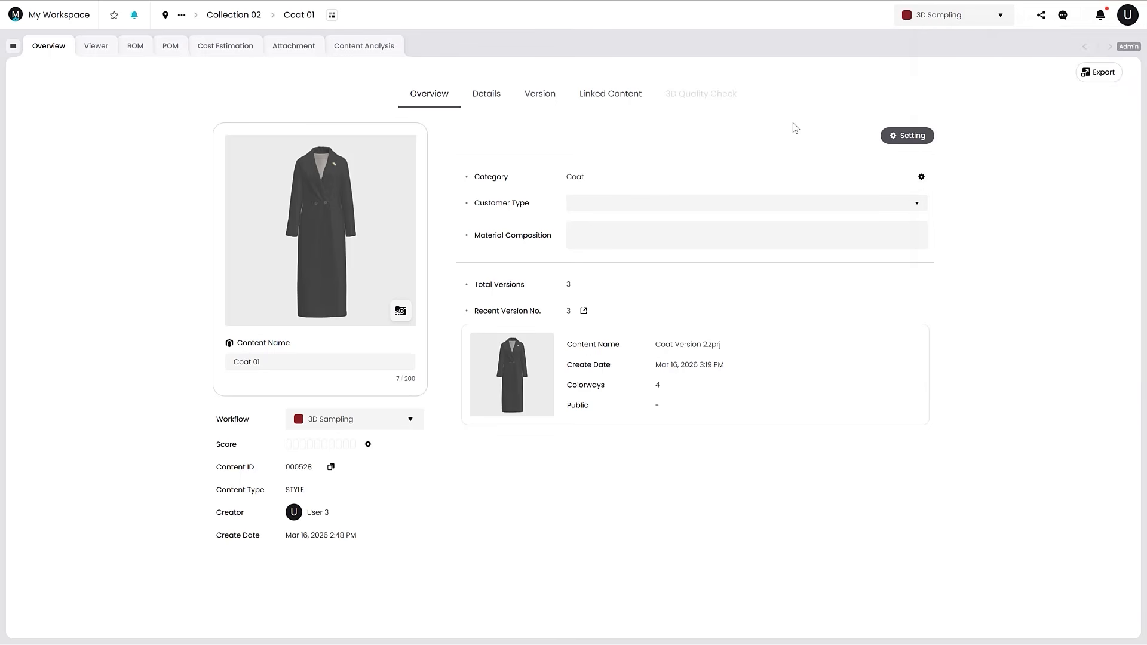
# Step: Return to the Collection 02 room and view the information card of Coat 01
pyautogui.click(263, 15)
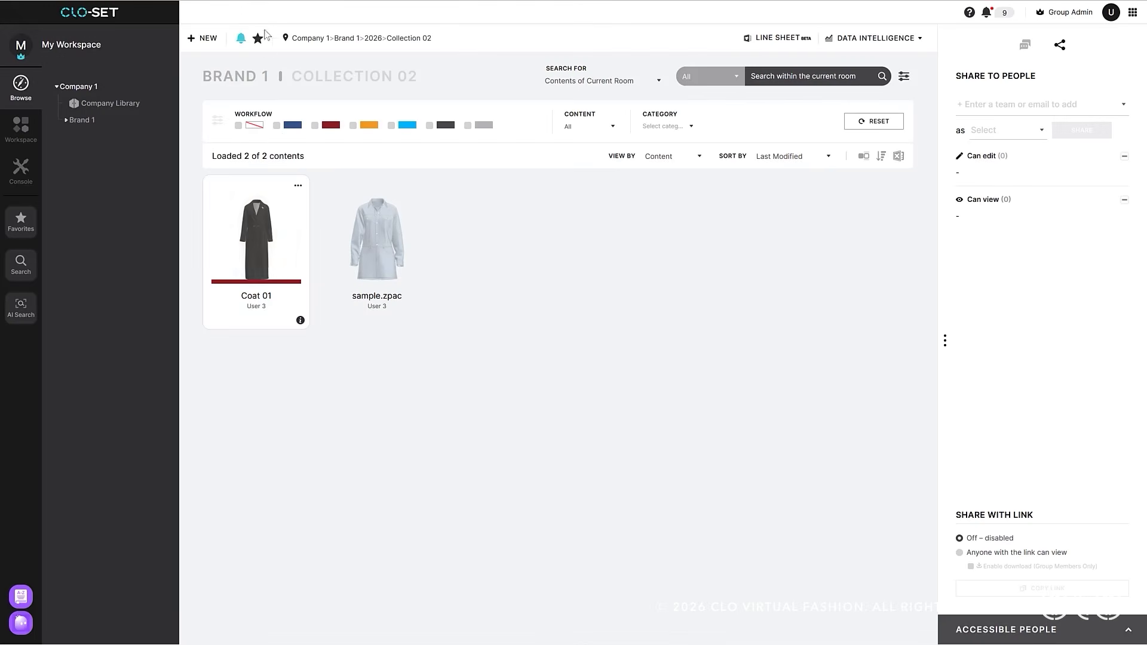
pyautogui.moveTo(300, 323)
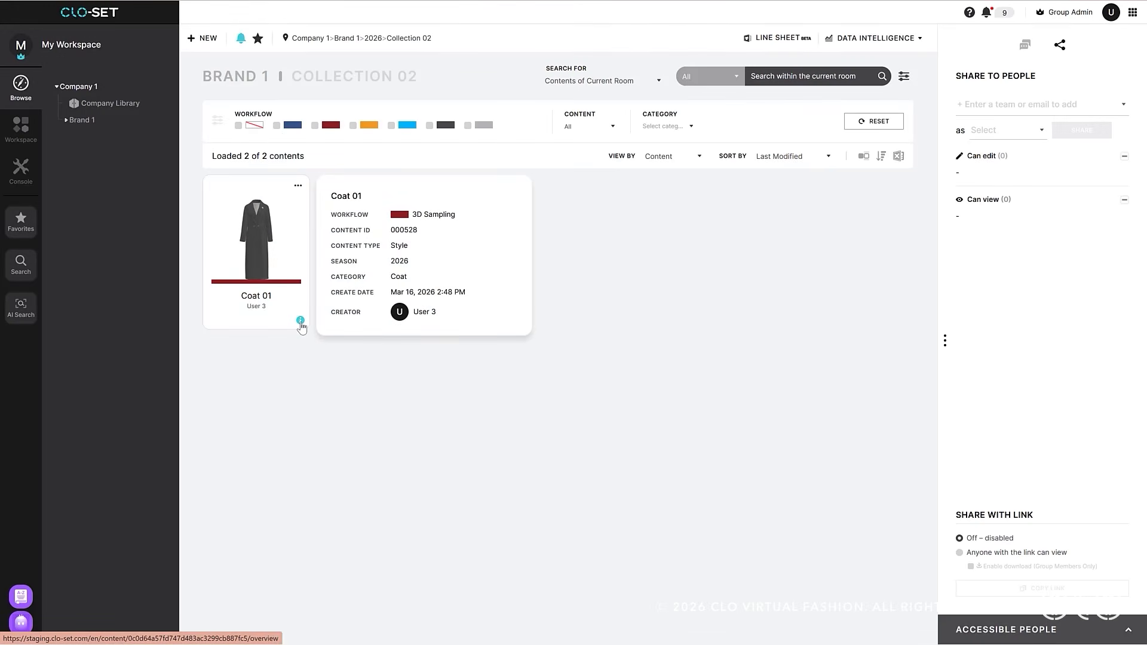
pyautogui.click(317, 382)
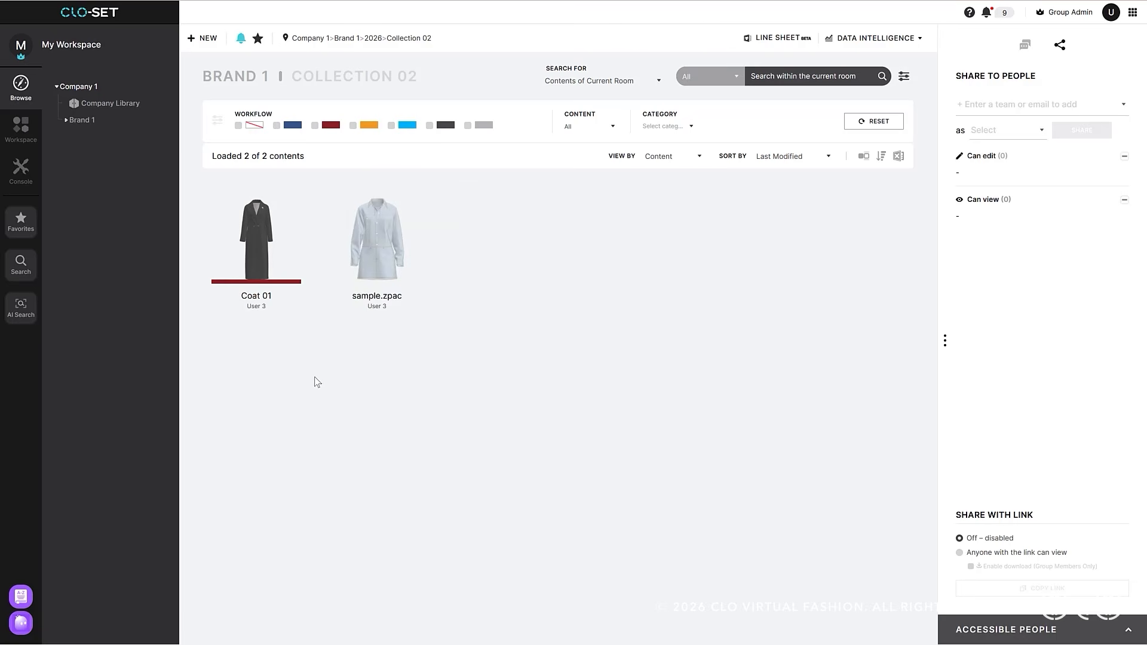